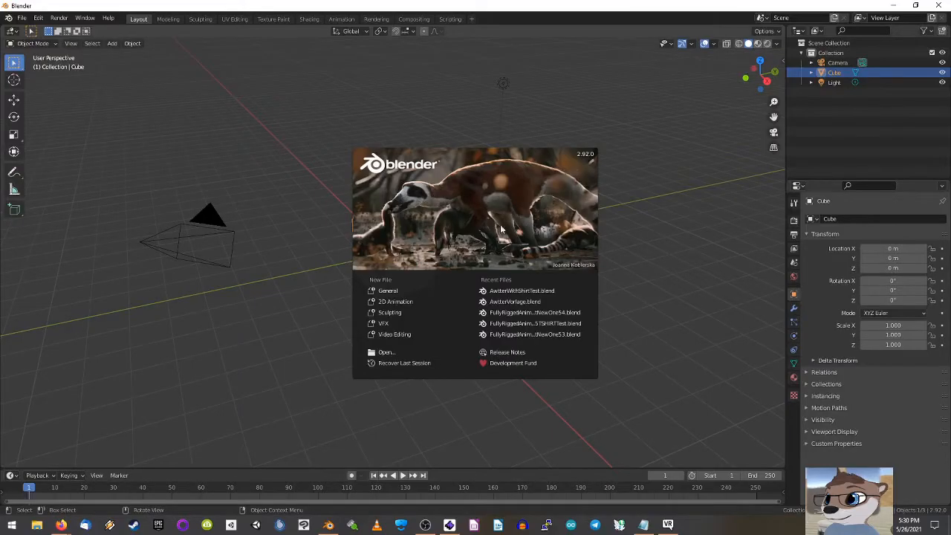
Step: Open the recent file AwtterVorlage.blend and merge its three 3D viewports into a single one
click(510, 302)
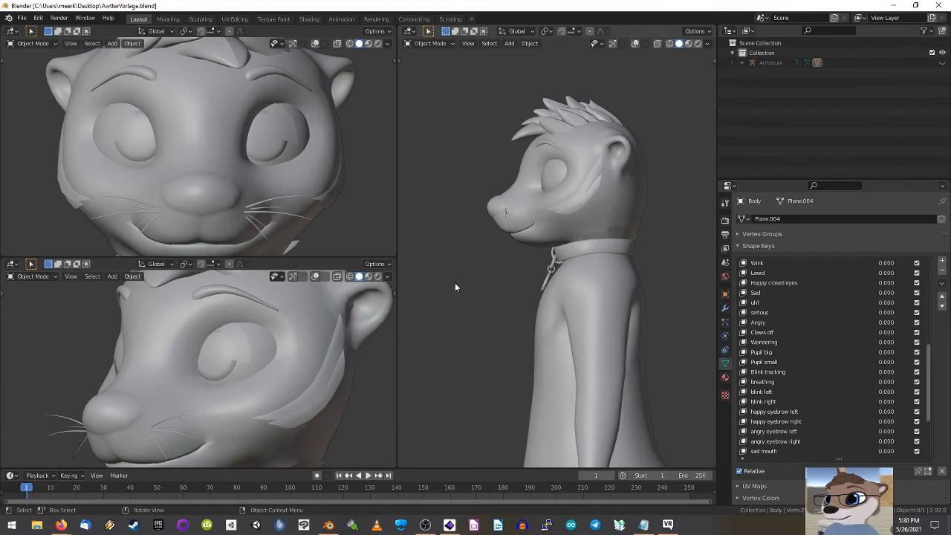
scroll(433, 230, down, 1)
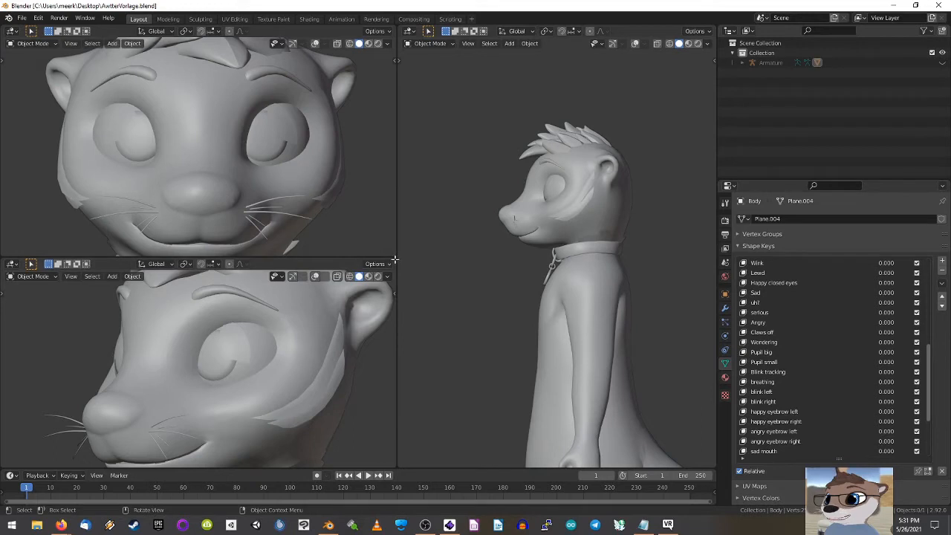
drag(395, 260, 392, 201)
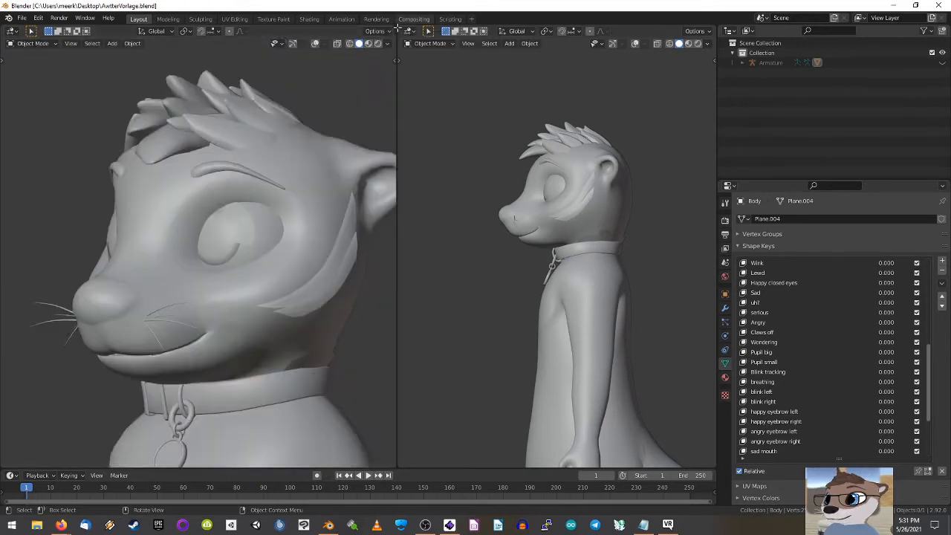
drag(397, 27, 350, 31)
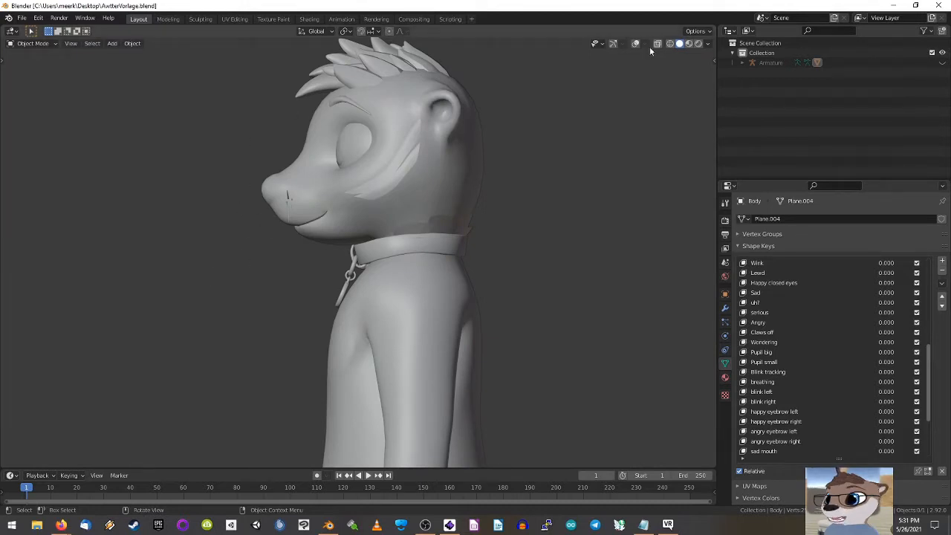
Step: Turn on the gizmos and the overlays in the 3D viewport
click(624, 44)
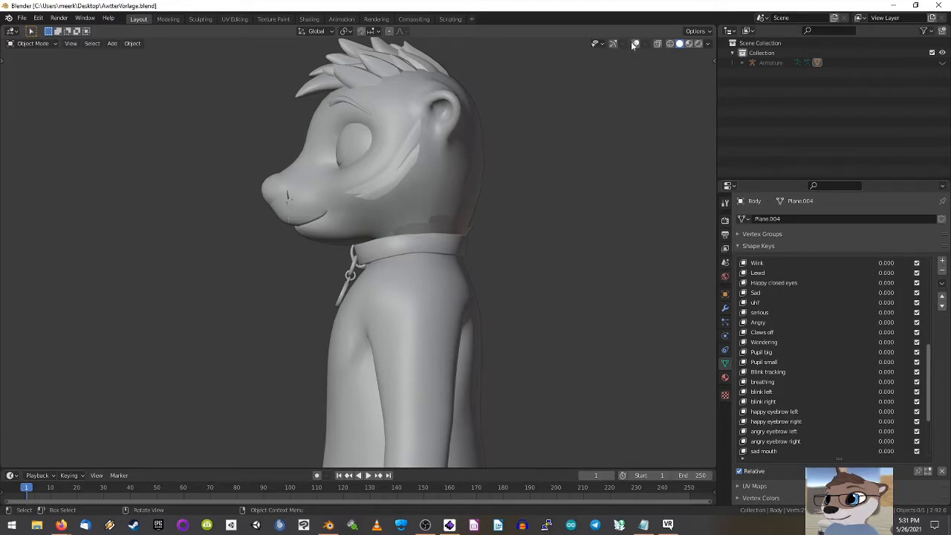
click(613, 44)
click(644, 44)
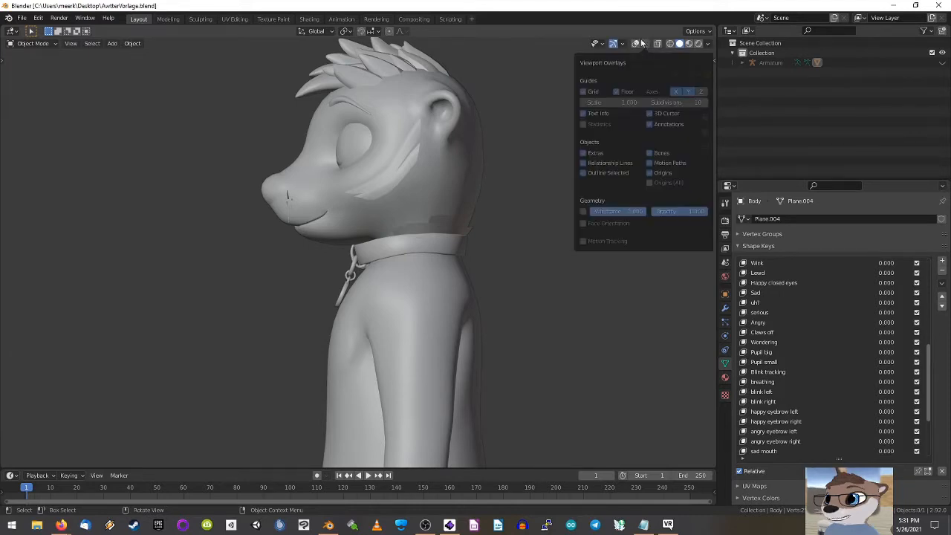
click(635, 44)
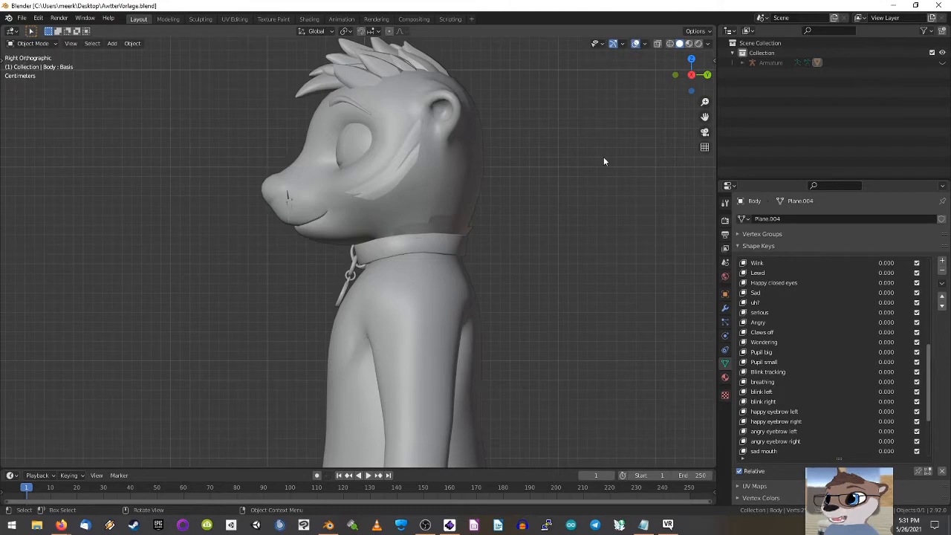
Step: Show the whole character from head to feet in front orthographic view
key(KP_1)
scroll(493, 223, down, 3)
scroll(493, 223, down, 2)
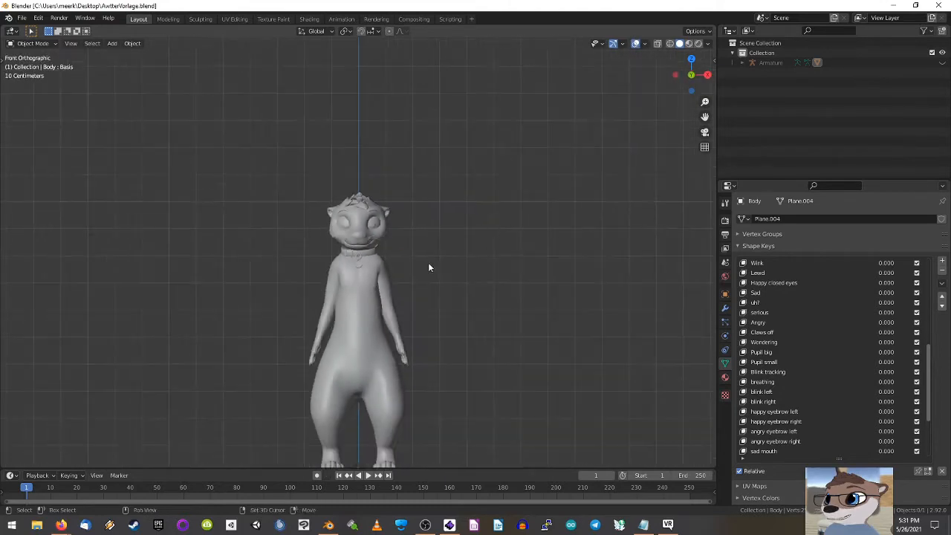
shift+middle_drag(428, 264, 463, 189)
scroll(464, 188, up, 3)
shift+middle_drag(556, 174, 500, 202)
scroll(501, 203, down, 2)
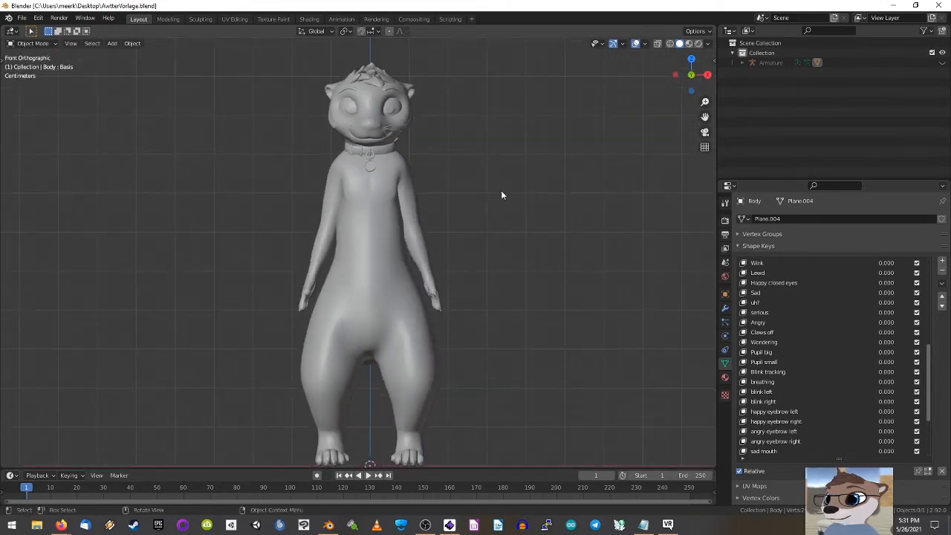
Step: Set the solid shading colour to Texture, try Material Preview, and return to Solid shading
click(708, 43)
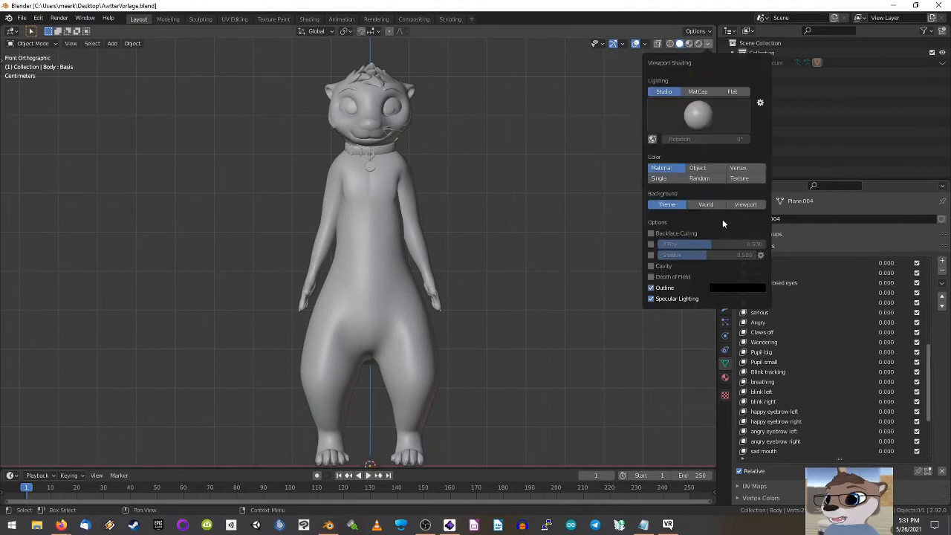
click(738, 178)
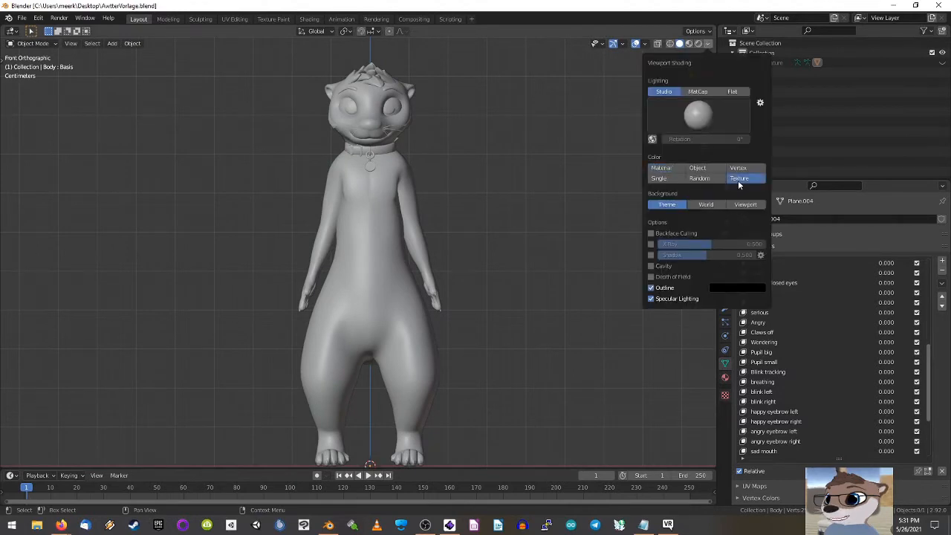
click(688, 44)
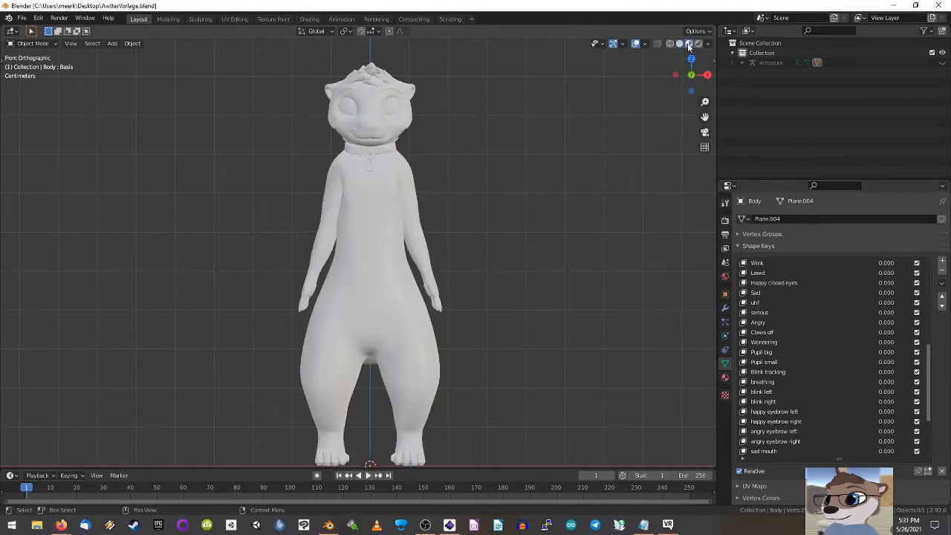
click(678, 44)
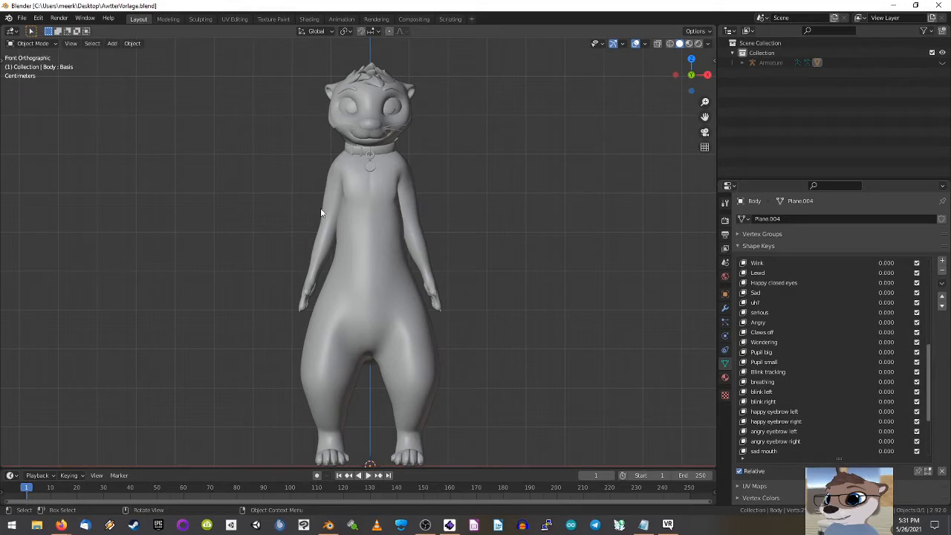
Step: Expand the armature's hierarchy, unhide the armature and select it to examine the bones inside the body
shift+middle_drag(440, 213, 447, 200)
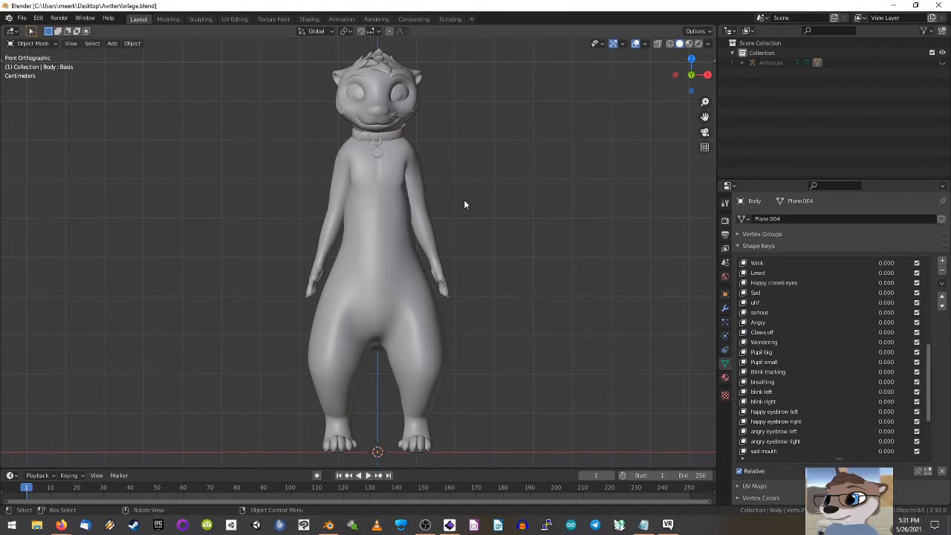
click(742, 62)
click(771, 92)
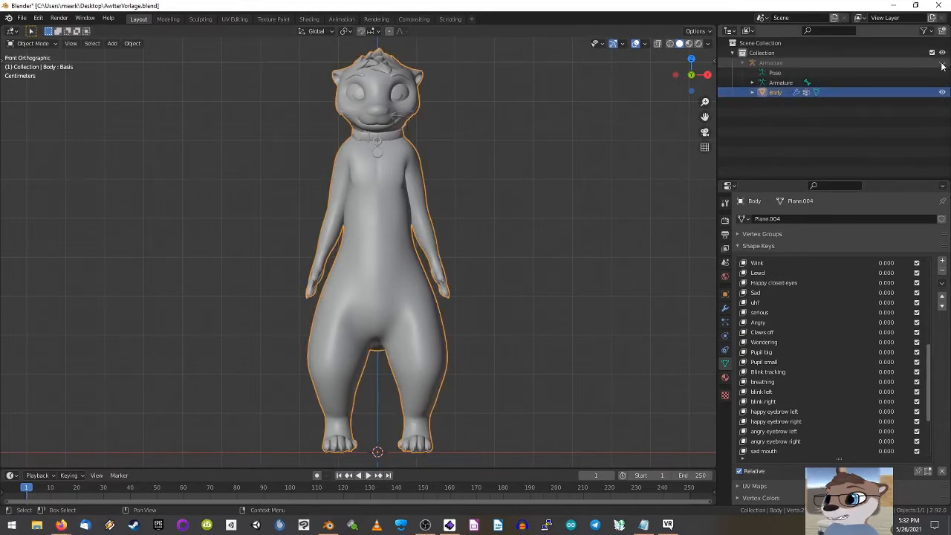
click(942, 62)
click(770, 64)
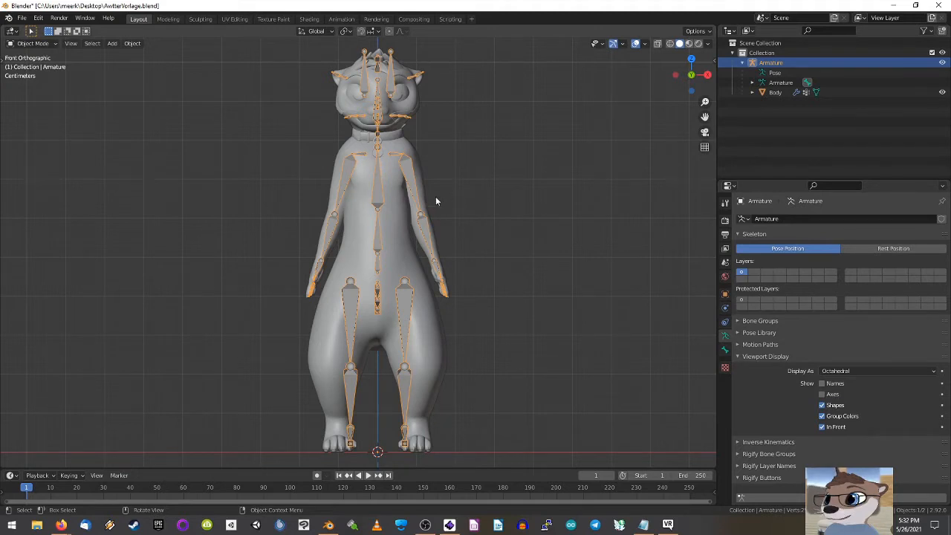
scroll(436, 197, up, 1)
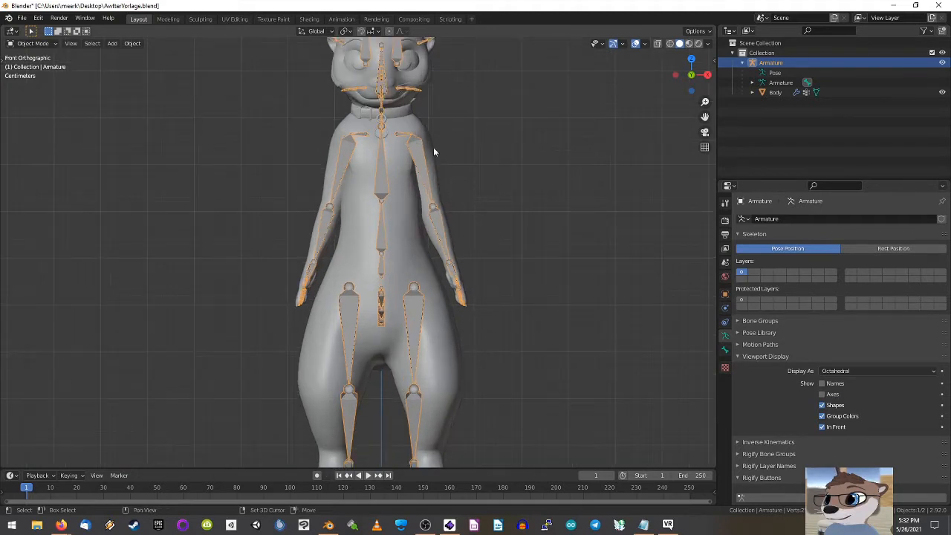
Step: Select the Body mesh and hide the armature in the viewport
click(775, 93)
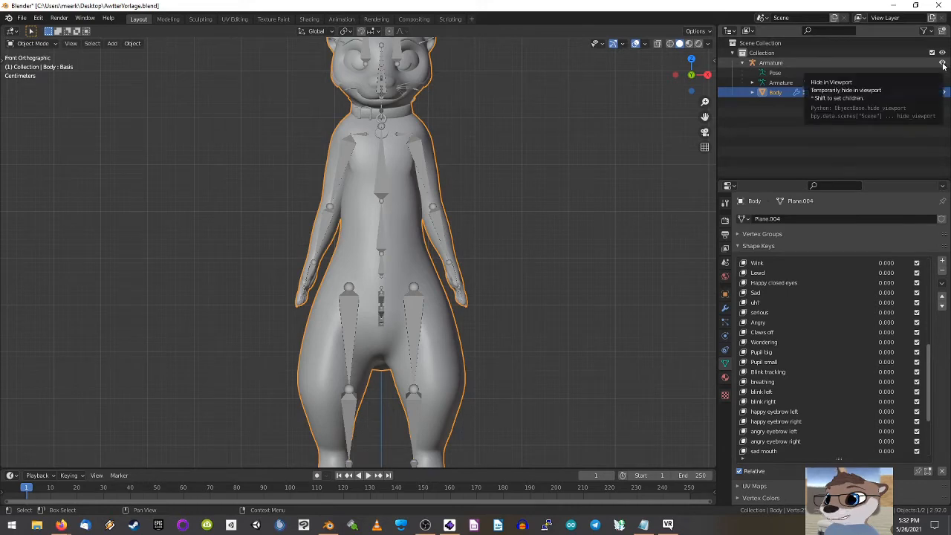
click(942, 63)
shift+middle_drag(453, 147, 460, 257)
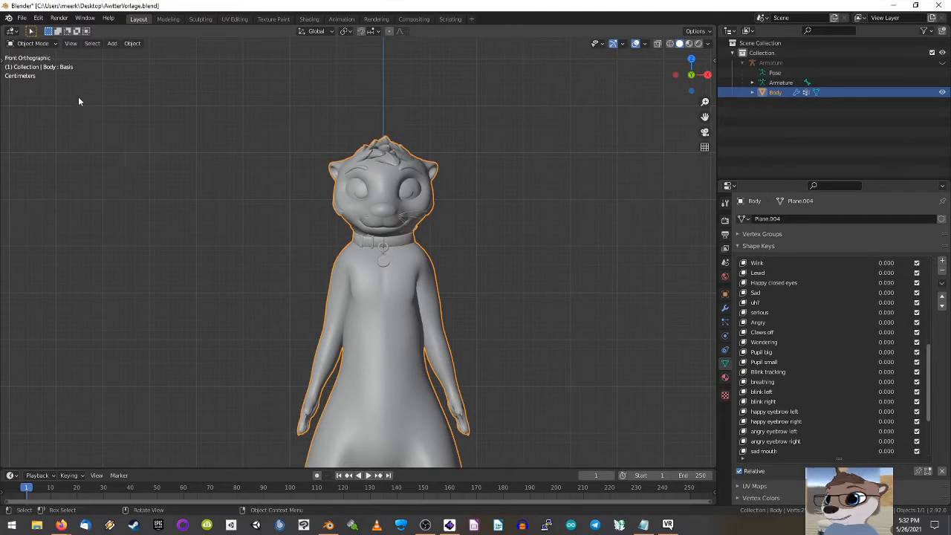
Step: Search the add-ons in the preferences for "key", then clear the search
click(38, 18)
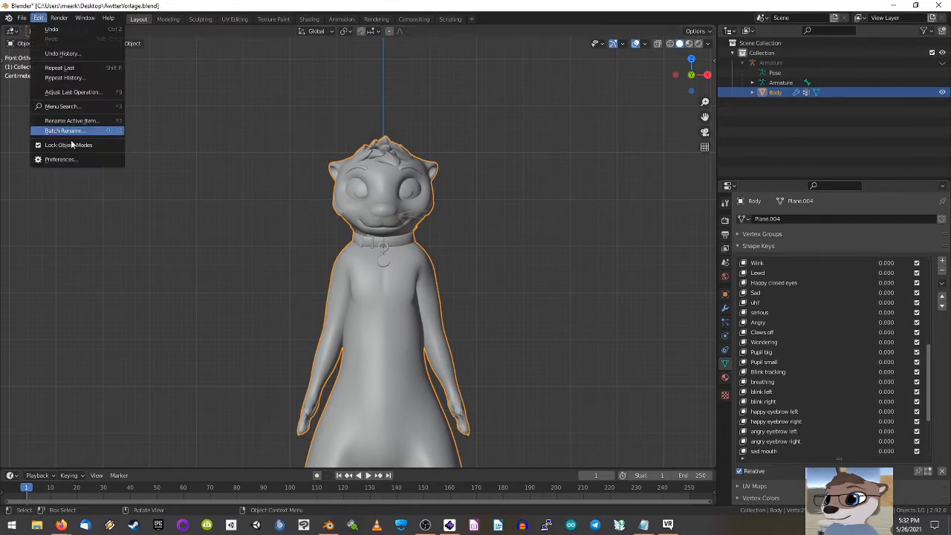
click(59, 159)
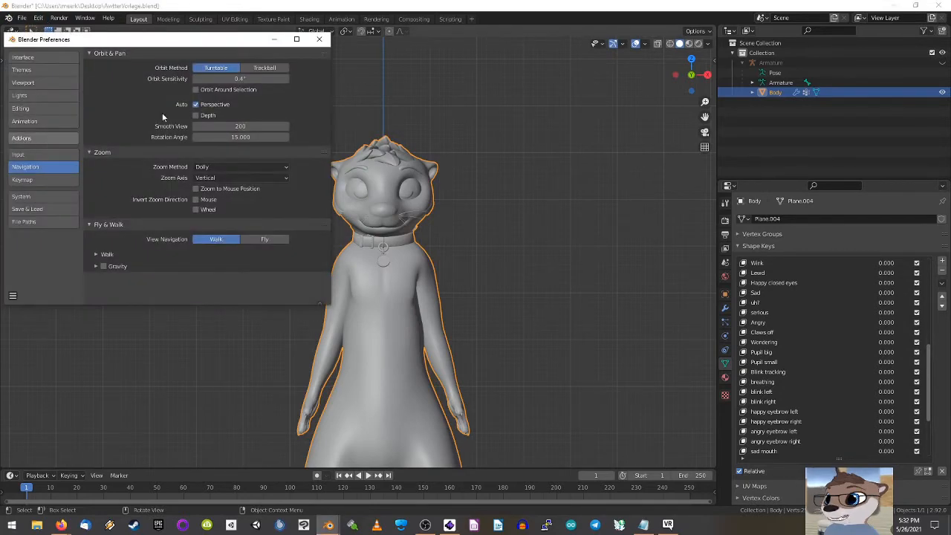
click(21, 137)
click(275, 68)
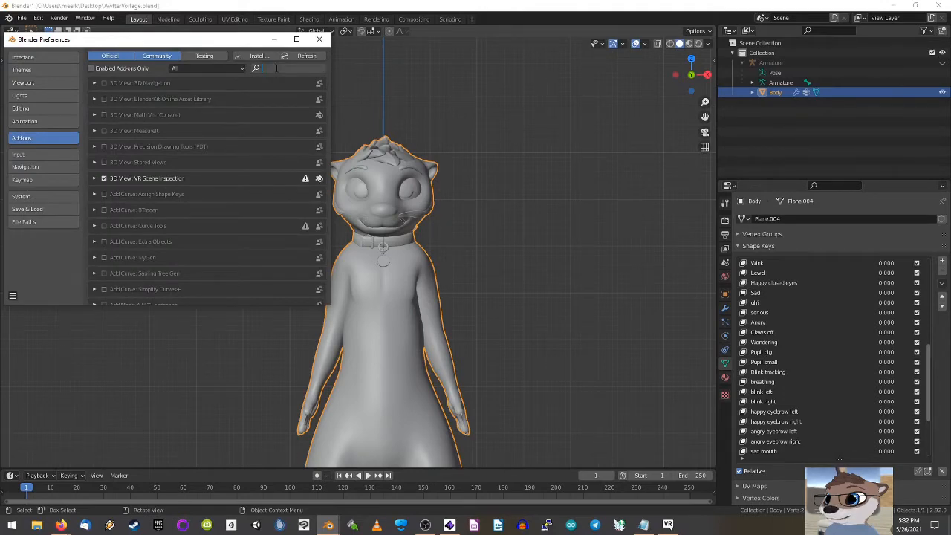
text(key)
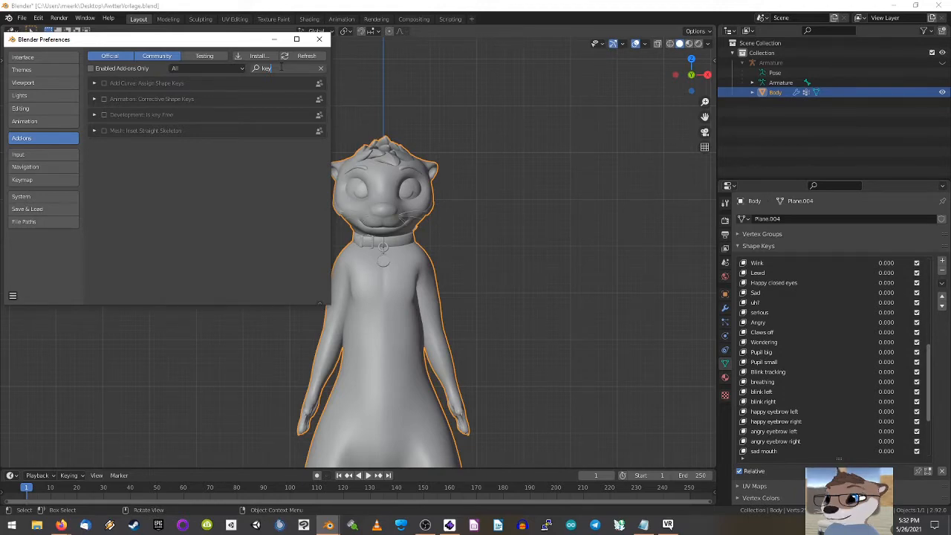
click(321, 68)
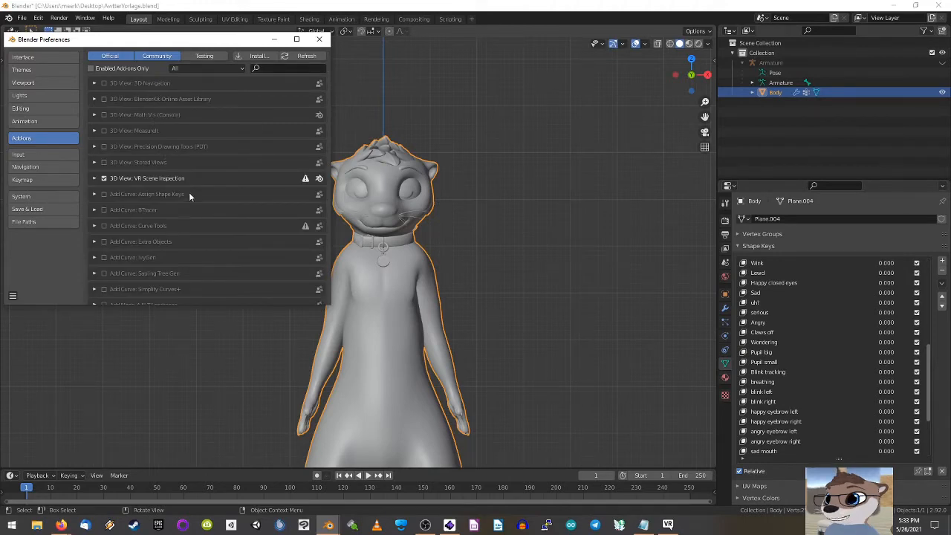
Step: Filter the add-ons by the Interface category and close the preferences
click(214, 68)
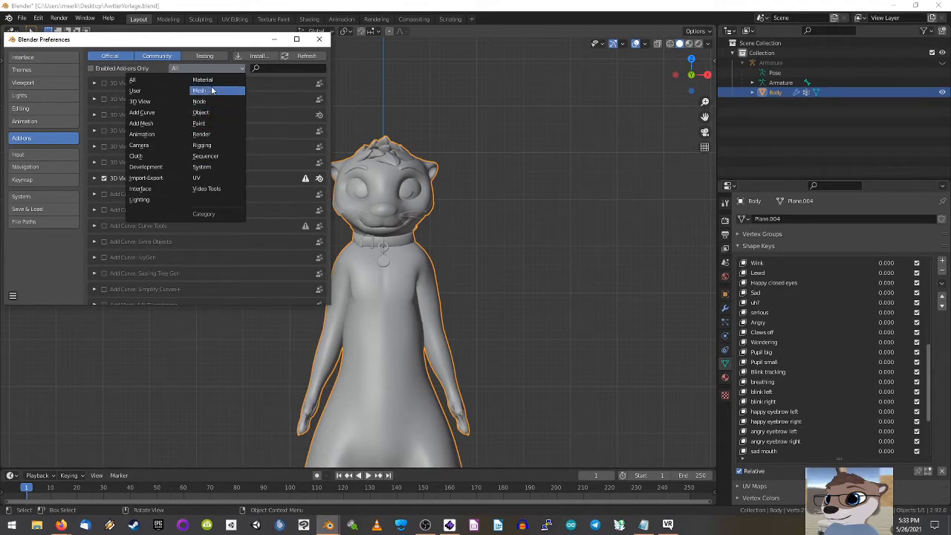
click(141, 188)
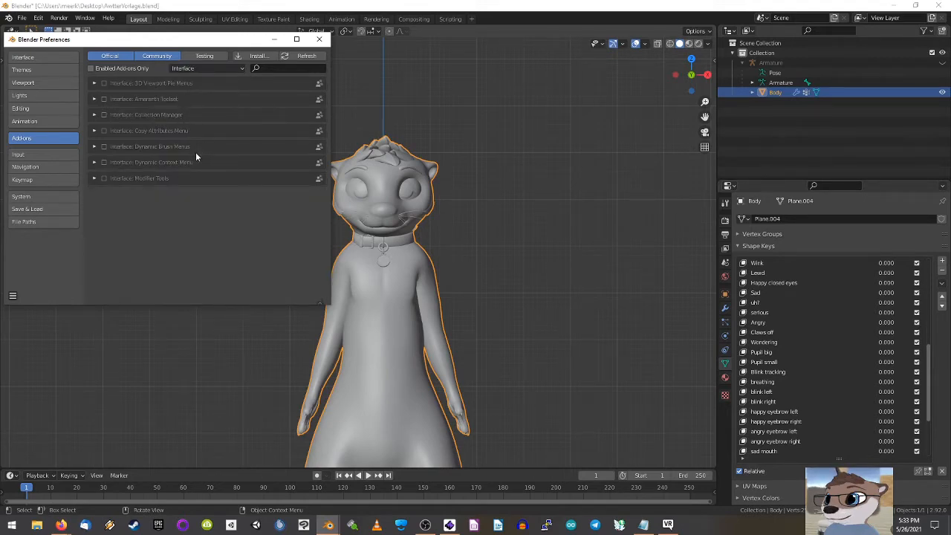
click(320, 39)
Step: Reselect the Body mesh in the viewport and switch it to Edit Mode
click(544, 202)
click(415, 282)
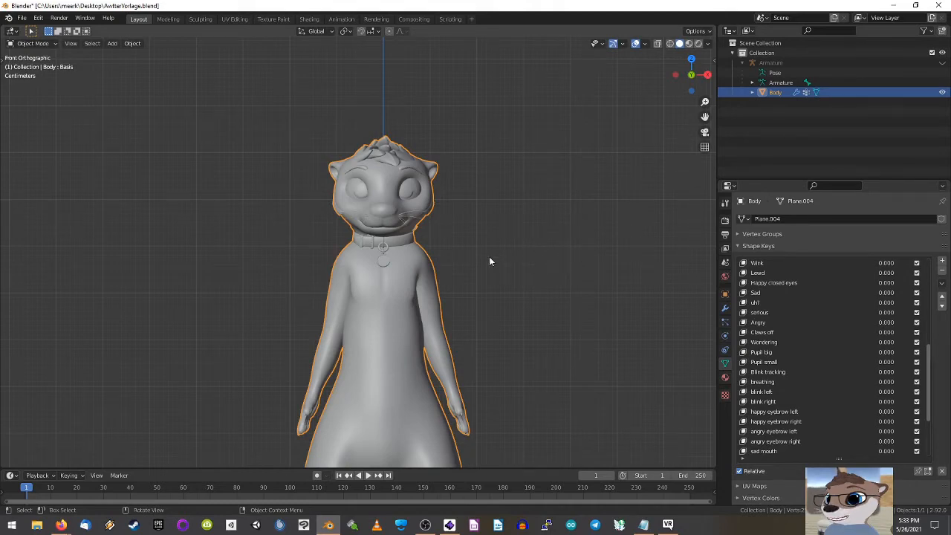
shift+middle_drag(481, 280, 489, 215)
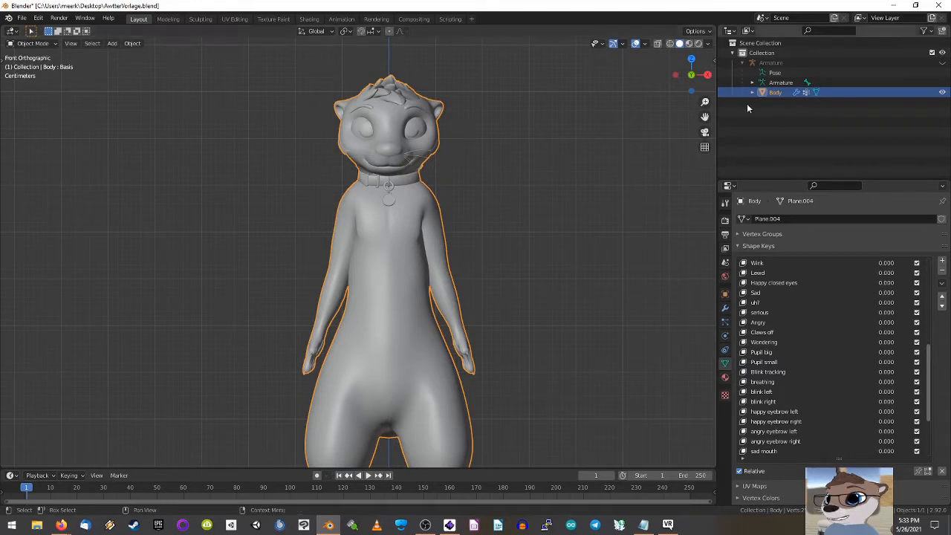
click(524, 205)
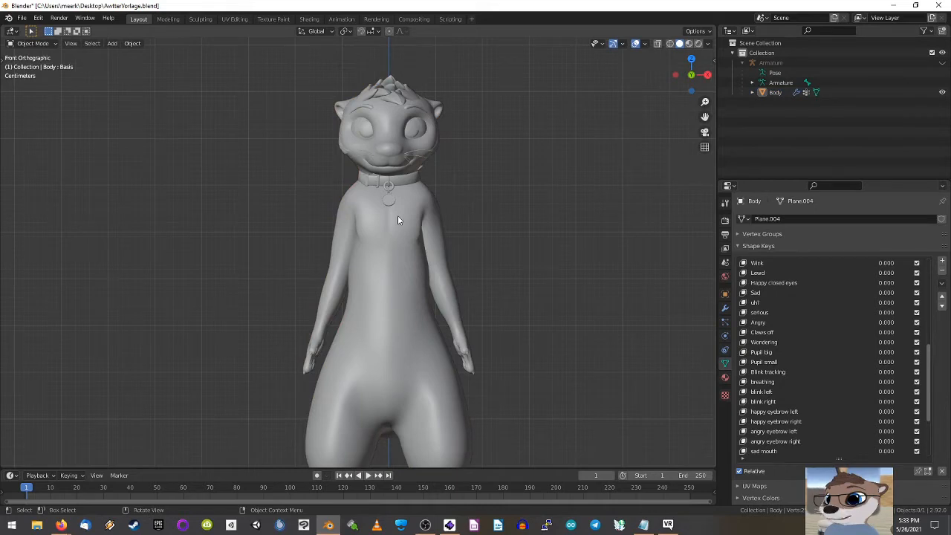
click(397, 220)
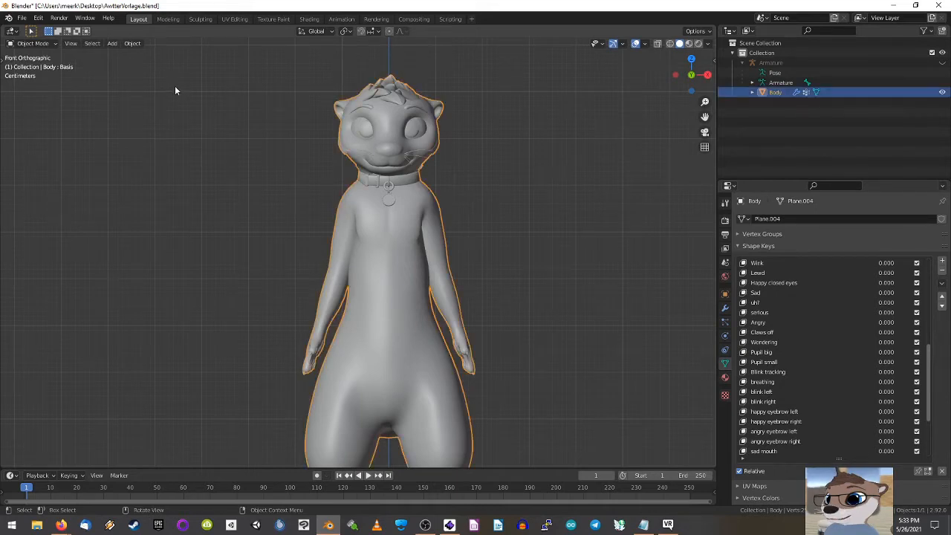
click(43, 46)
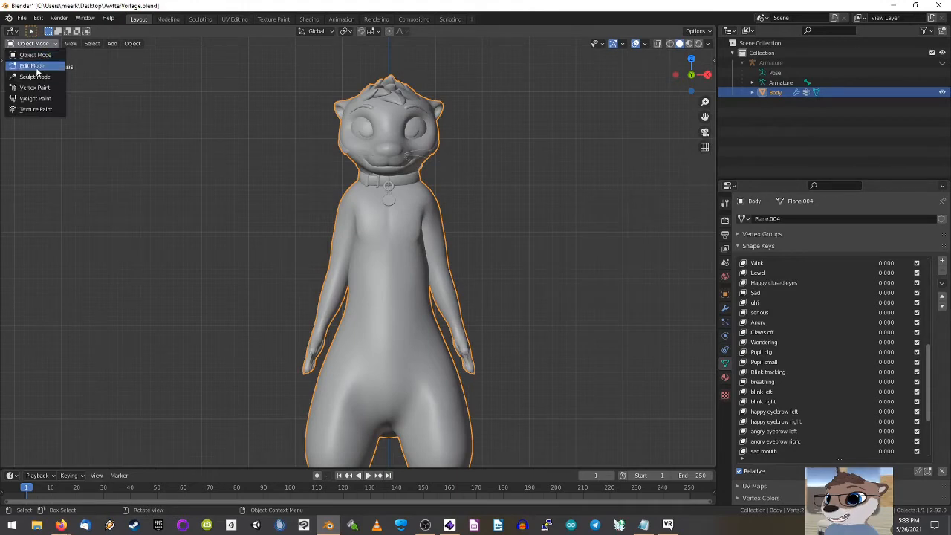
click(32, 66)
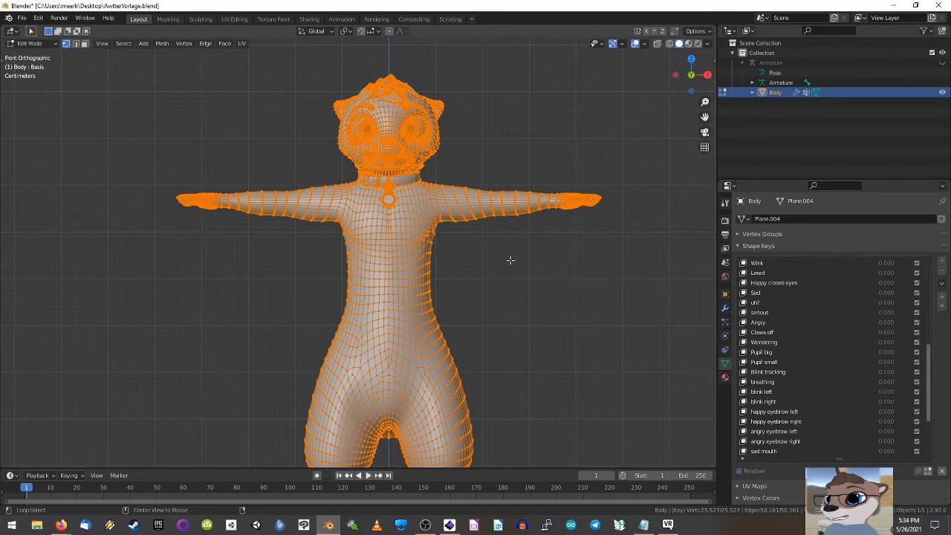
Step: Toggle the selection of all the body's vertices and leave every vertex deselected
key(alt+a)
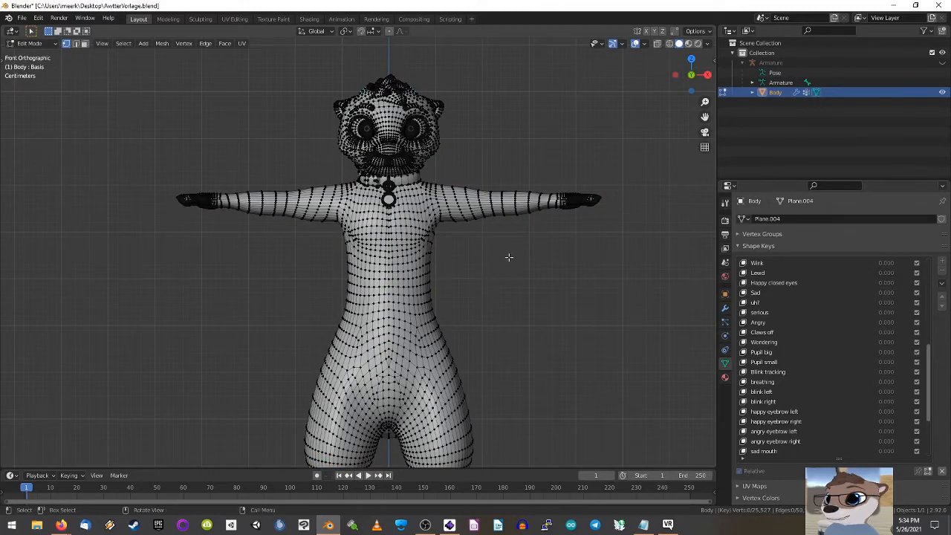
key(a)
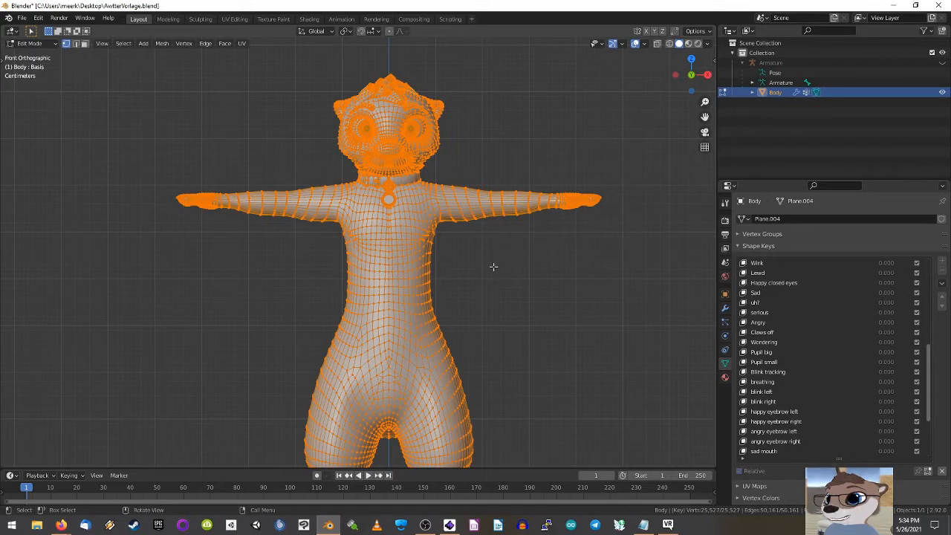
key(alt+a)
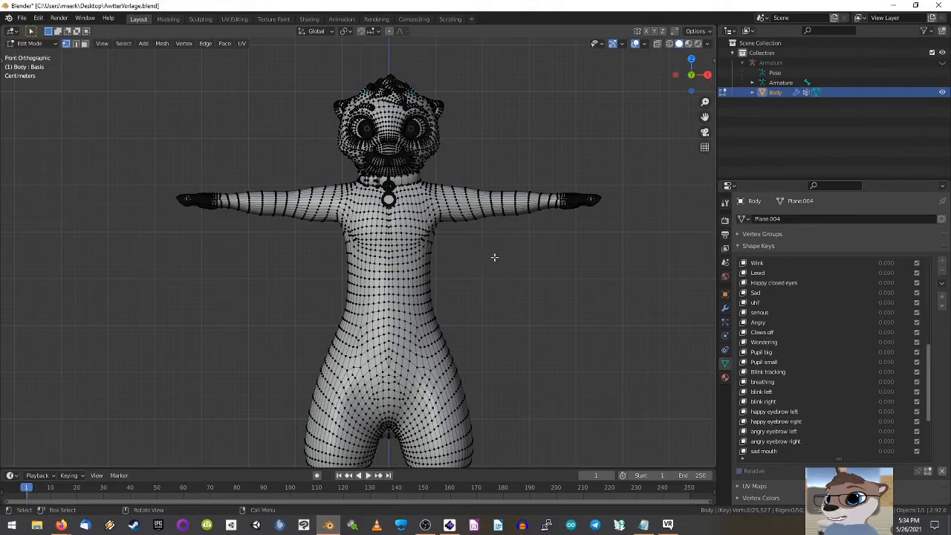
Step: Examine the body mesh in perspective and in the front, right and top orthographic views, ending in the front view
middle_drag(504, 254, 482, 265)
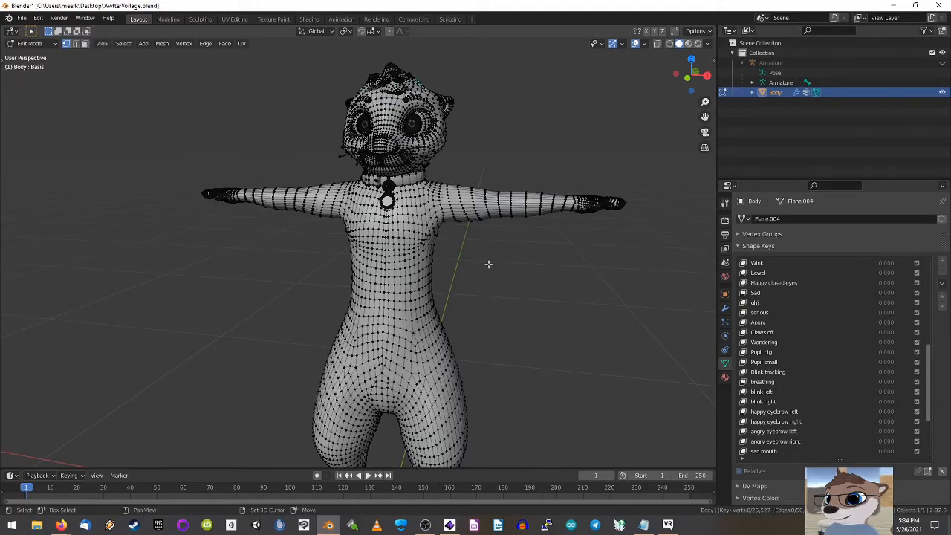
shift+middle_drag(484, 260, 471, 301)
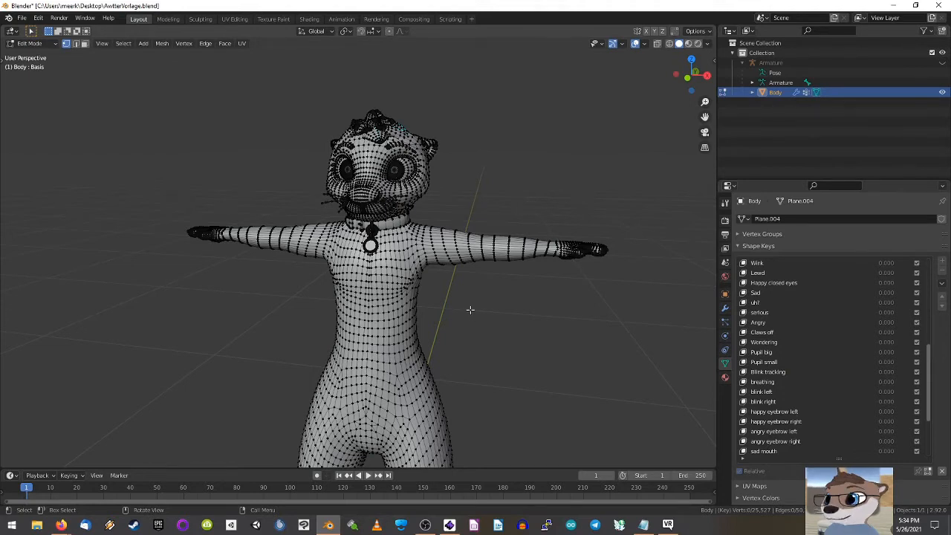
key(KP_1)
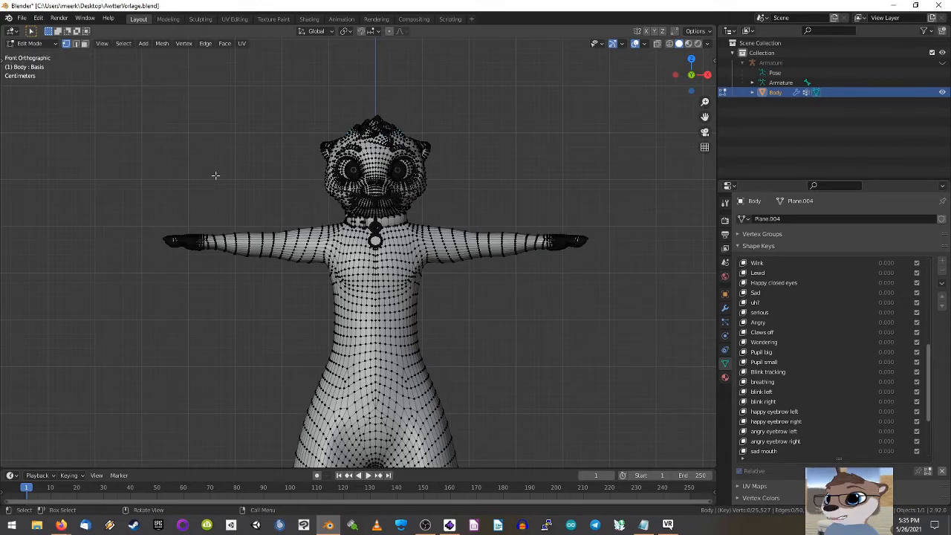
key(KP_3)
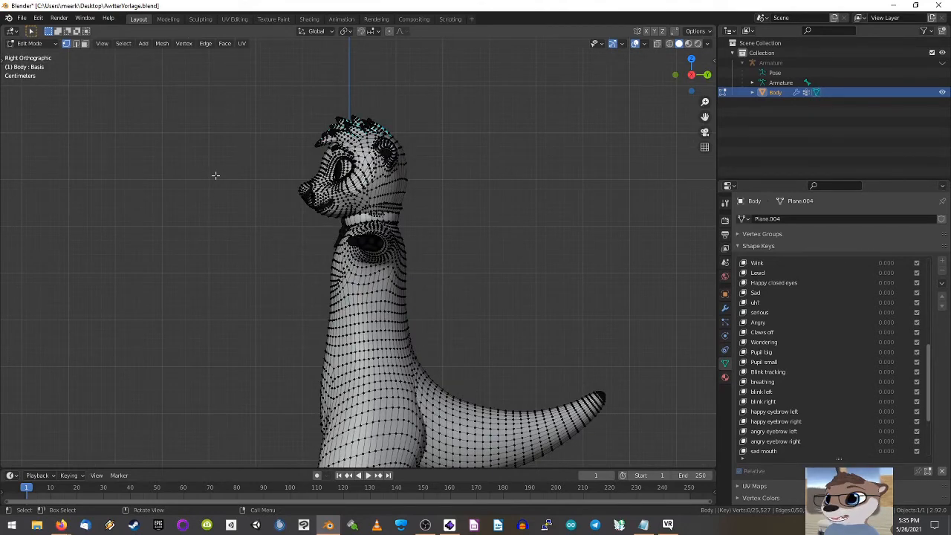
key(KP_7)
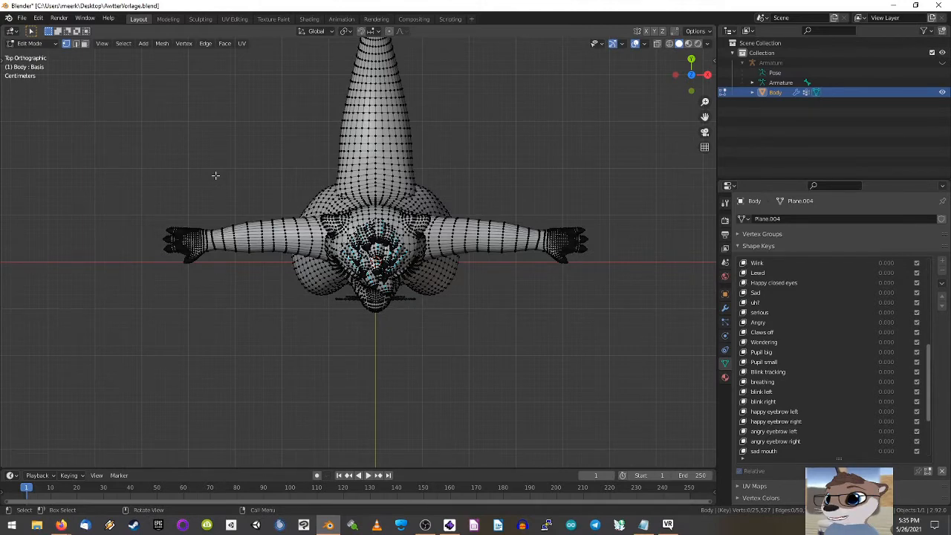
key(KP_1)
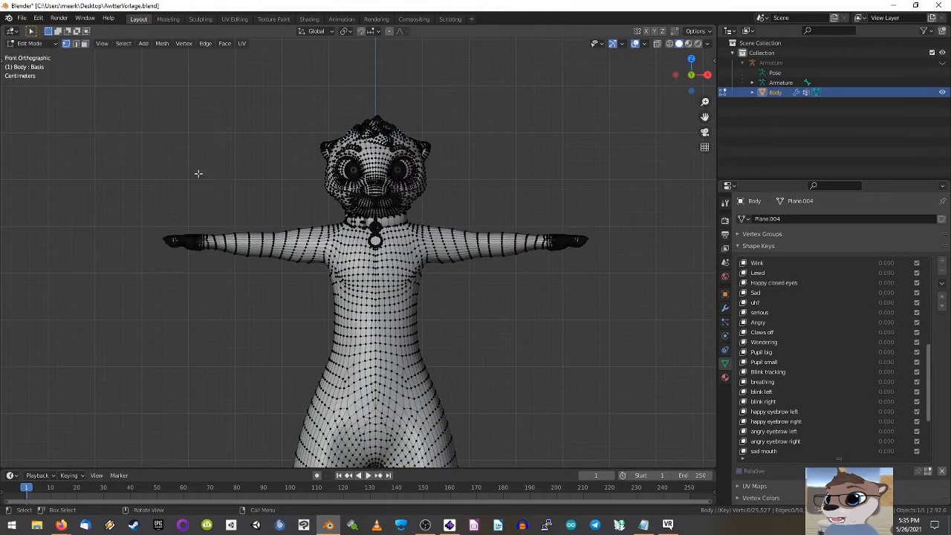
Step: Examine the body mesh in the back, left and bottom orthographic views, and return to the front view
shift+middle_drag(213, 304, 224, 280)
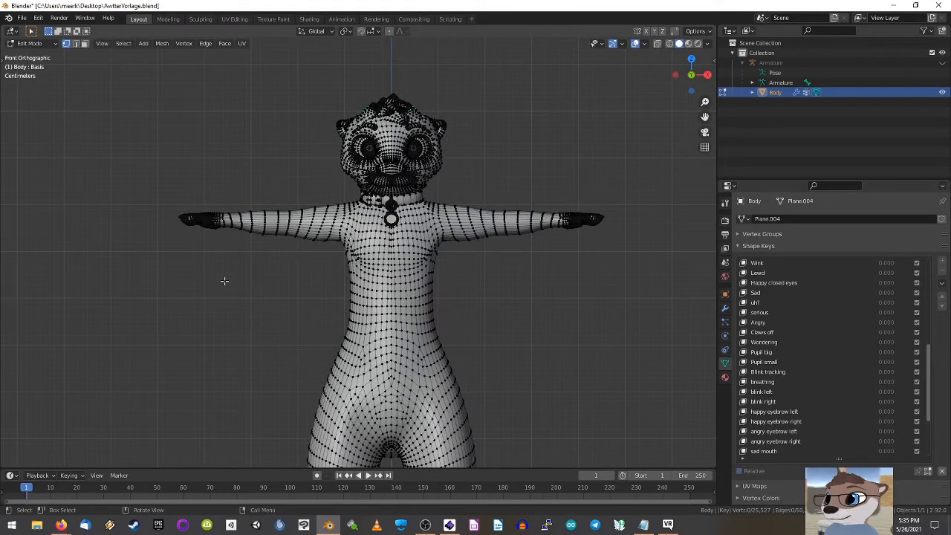
key(ctrl)
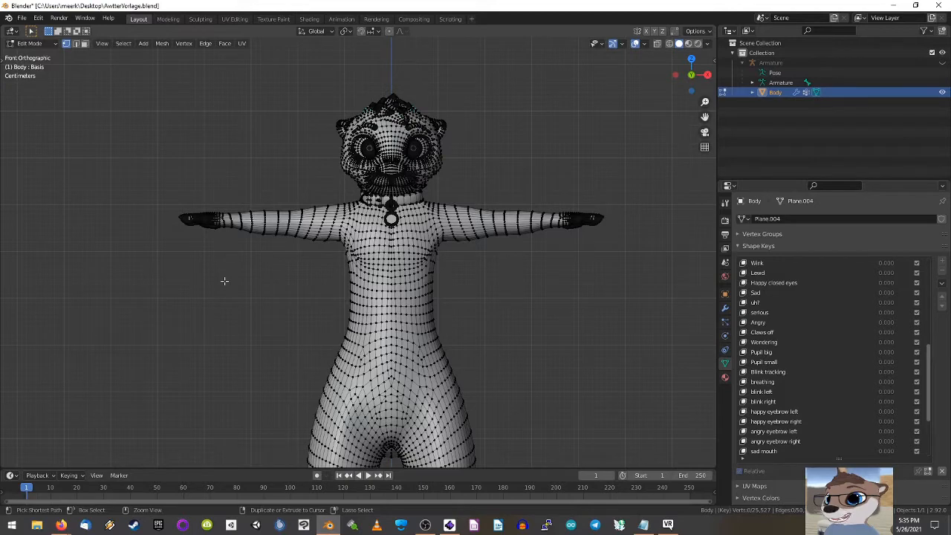
key(ctrl+KP_1)
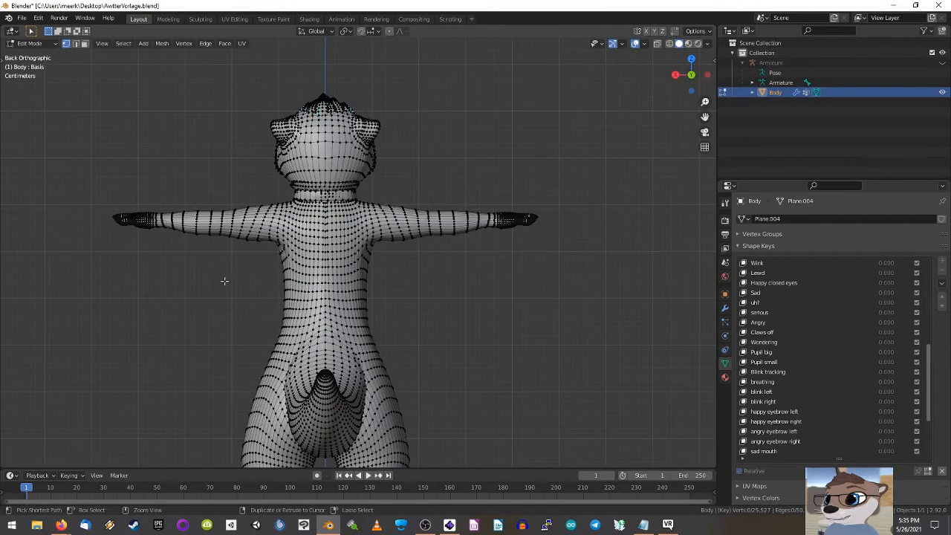
key(ctrl+KP_3)
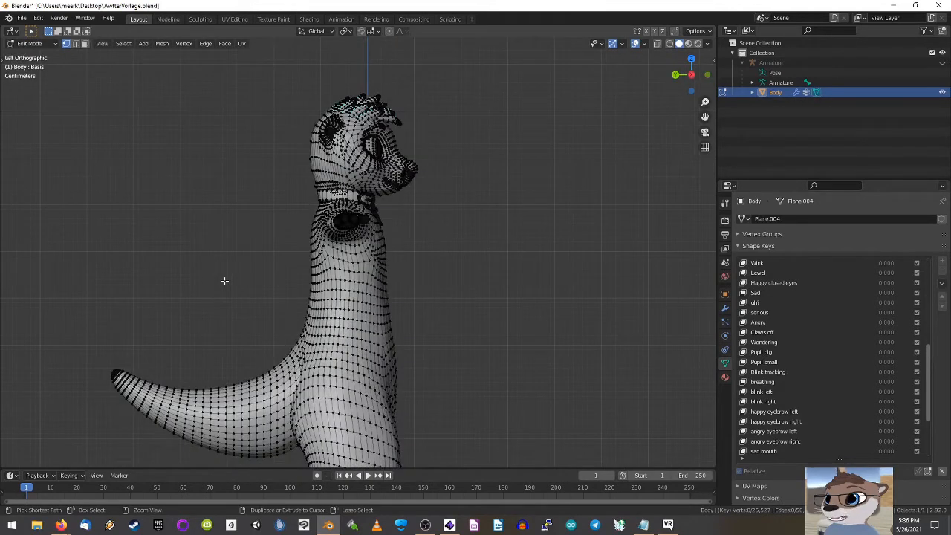
key(ctrl+KP_7)
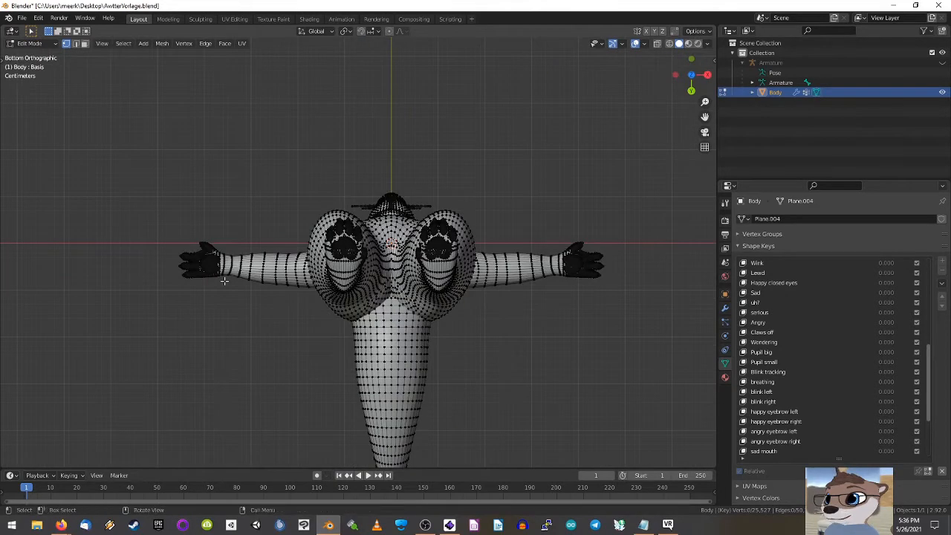
key(KP_1)
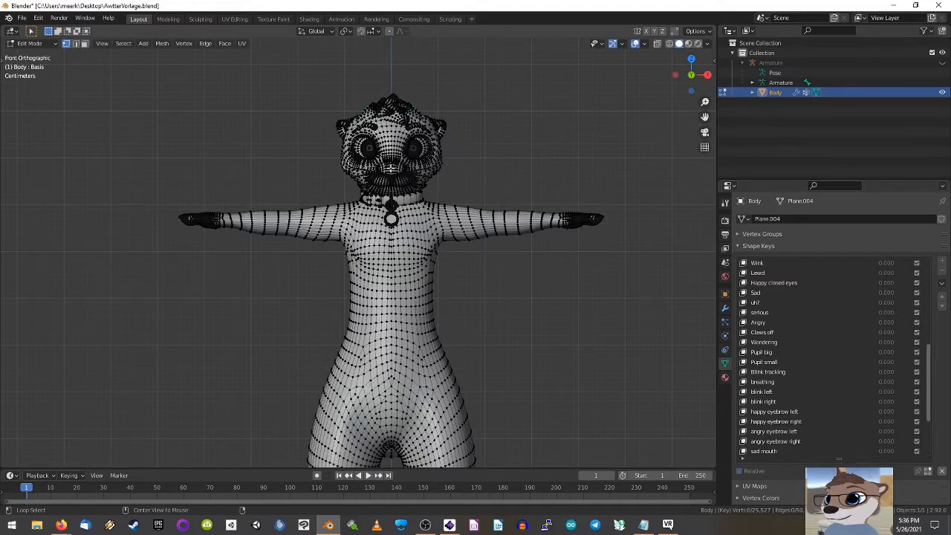
Step: Recentre the view on a chosen point of the mesh and examine the nose topology up close before zooming back out
alt+middle_click(390, 168)
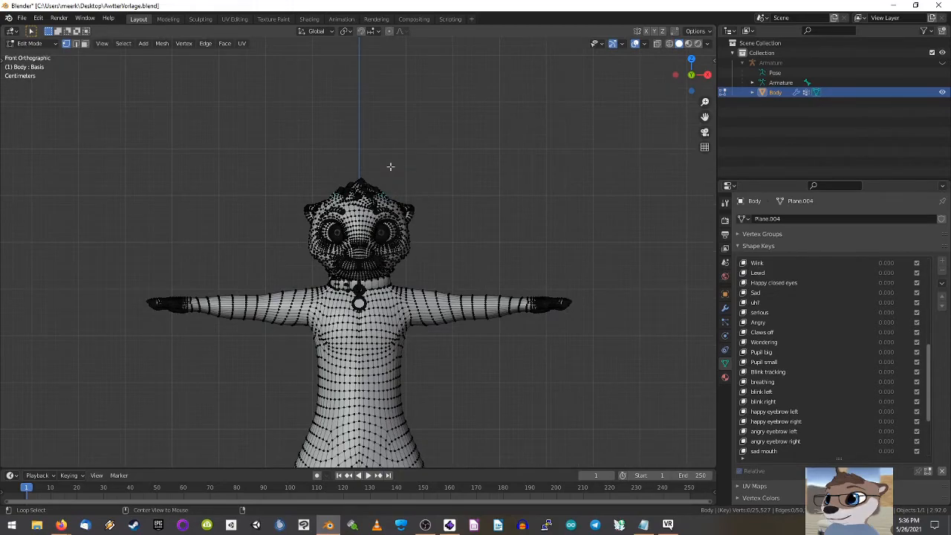
scroll(395, 243, up, 1)
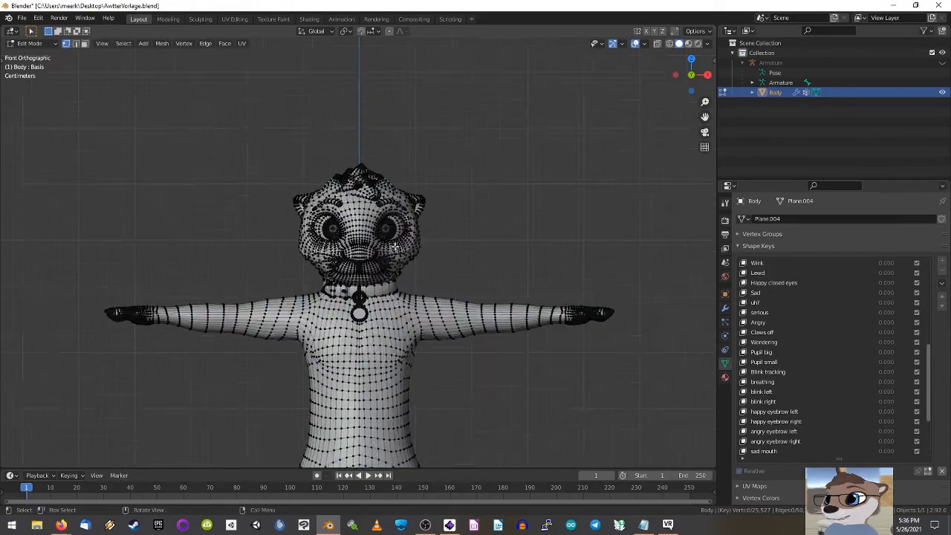
scroll(394, 246, up, 12)
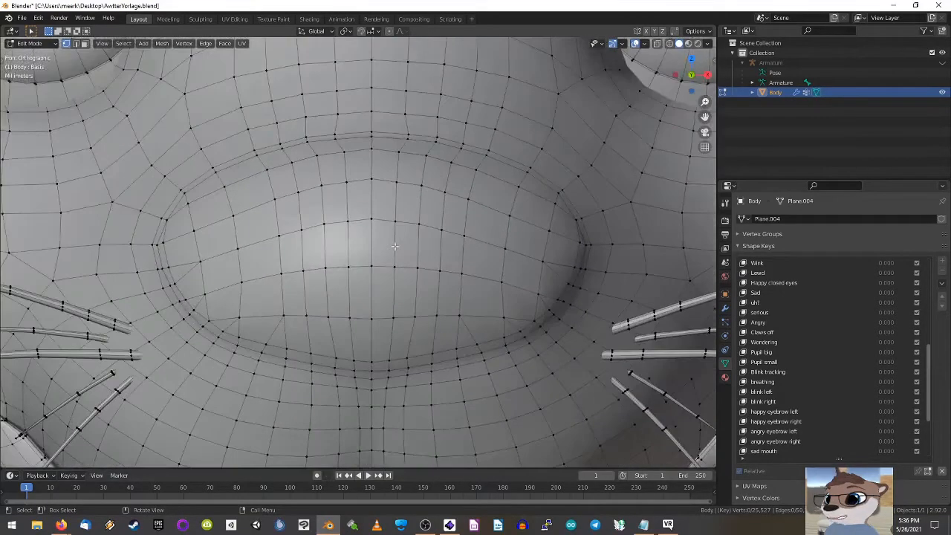
scroll(395, 246, down, 12)
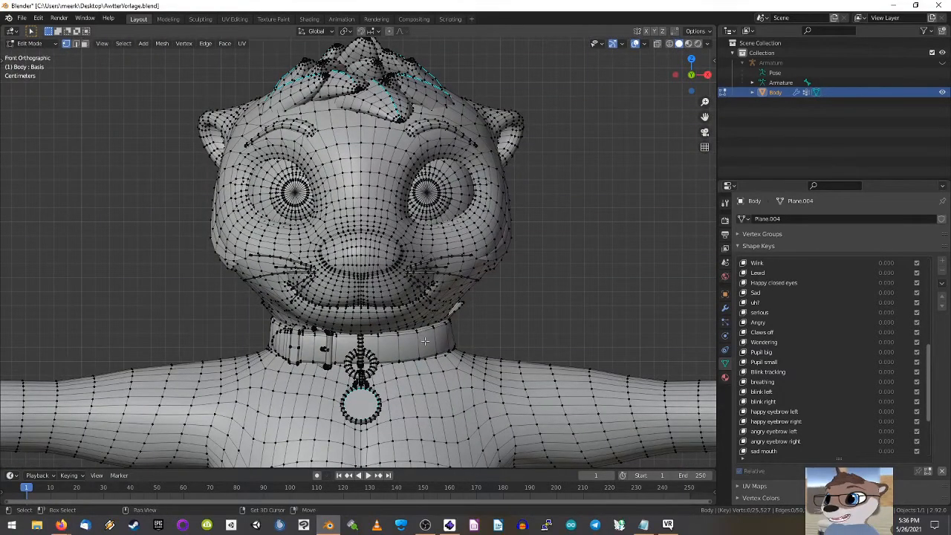
Step: Select all linked vertices of the collar band around the neck
shift+middle_drag(421, 369, 451, 252)
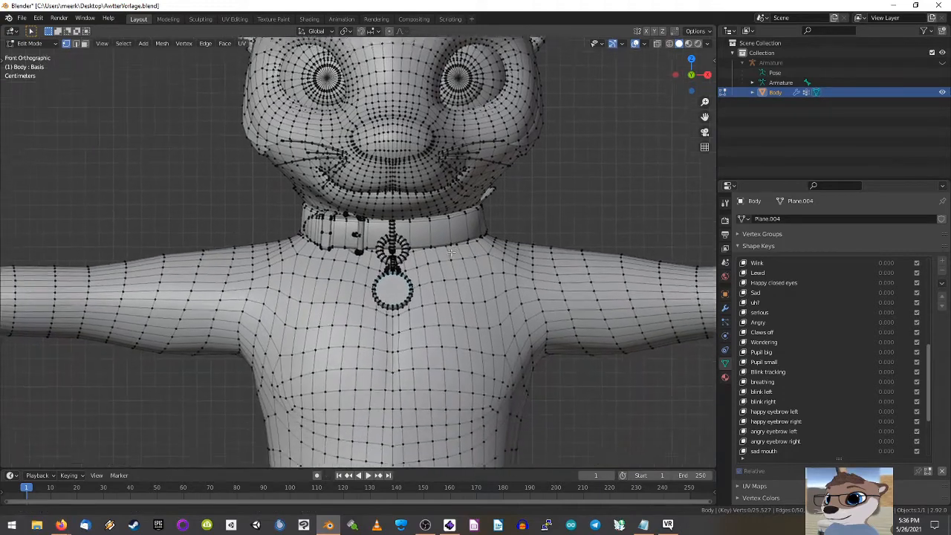
scroll(452, 252, up, 4)
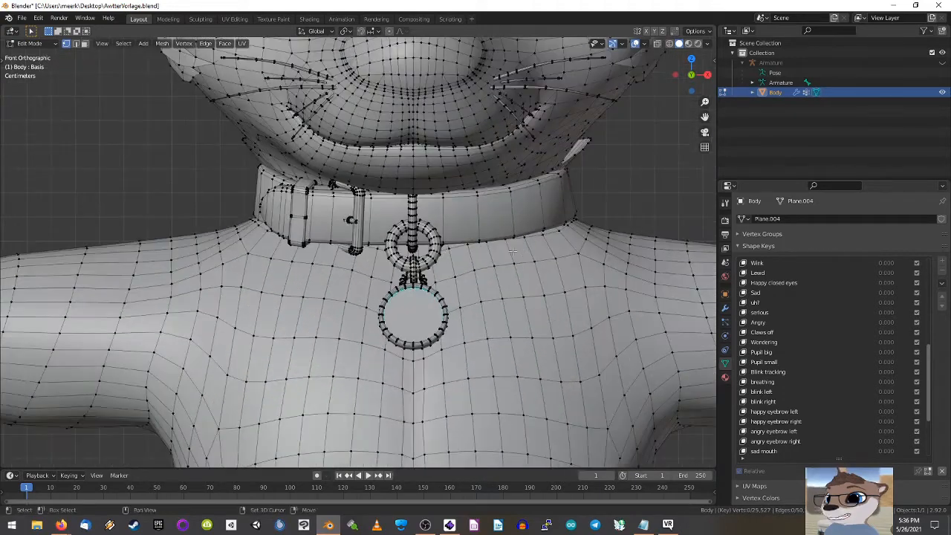
shift+middle_drag(512, 252, 456, 264)
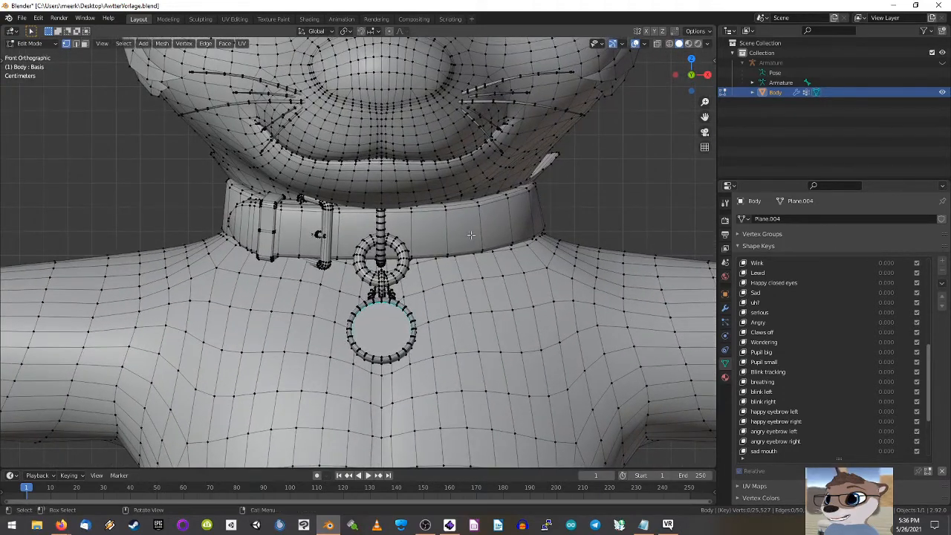
scroll(471, 234, down, 3)
mouse_move(452, 323)
shift+middle_down()
mouse_move(454, 176)
mouse_move(457, 317)
shift+middle_up()
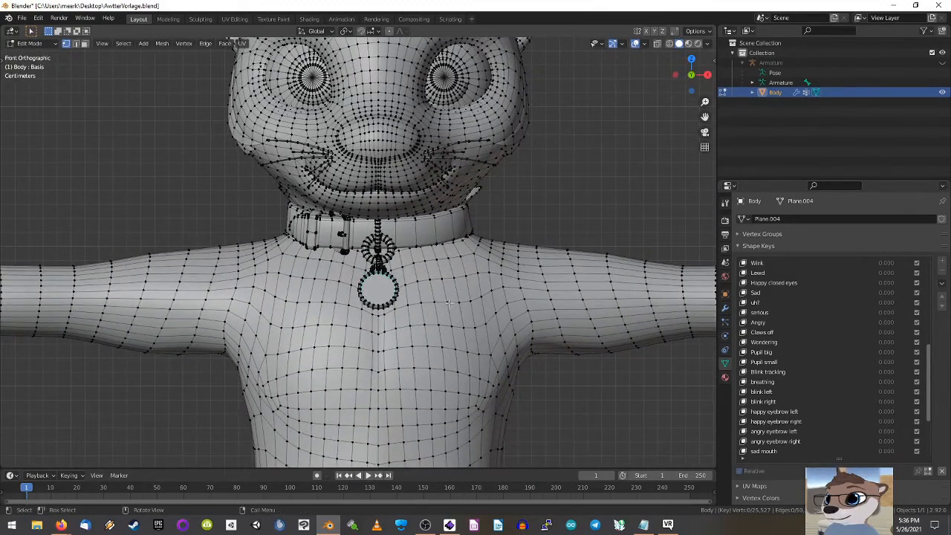
scroll(450, 302, up, 1)
shift+middle_drag(434, 234, 430, 239)
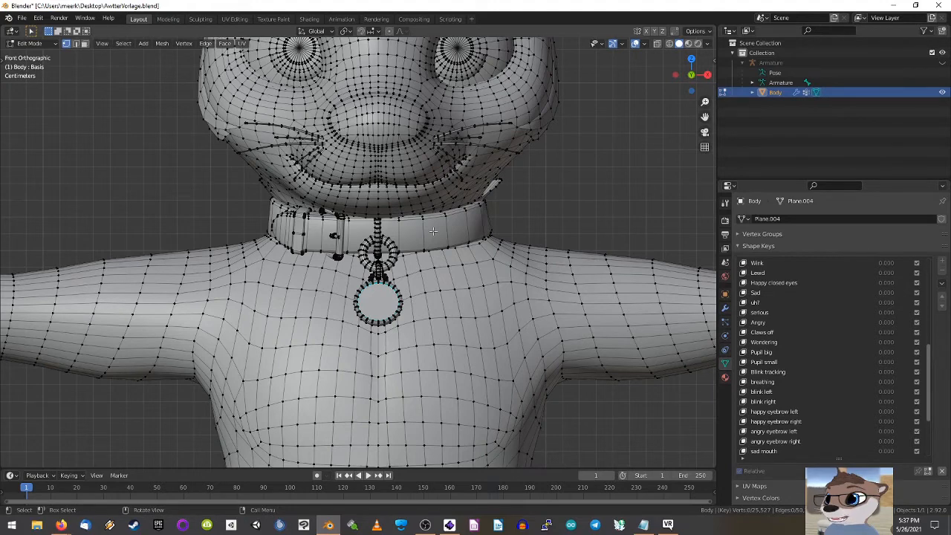
key(l)
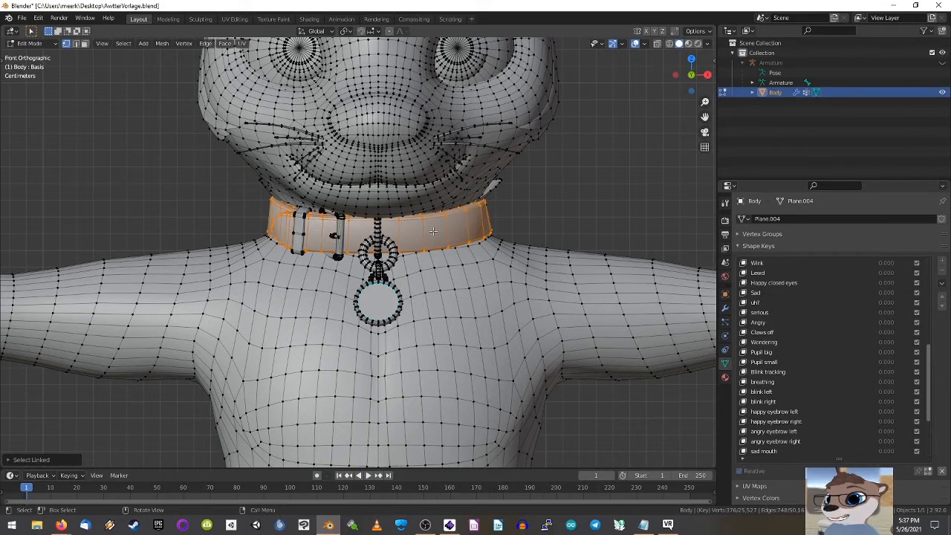
Step: Add the linked geometry of the collar's centre loop, ring, connector and round tag to the selection
scroll(434, 232, up, 3)
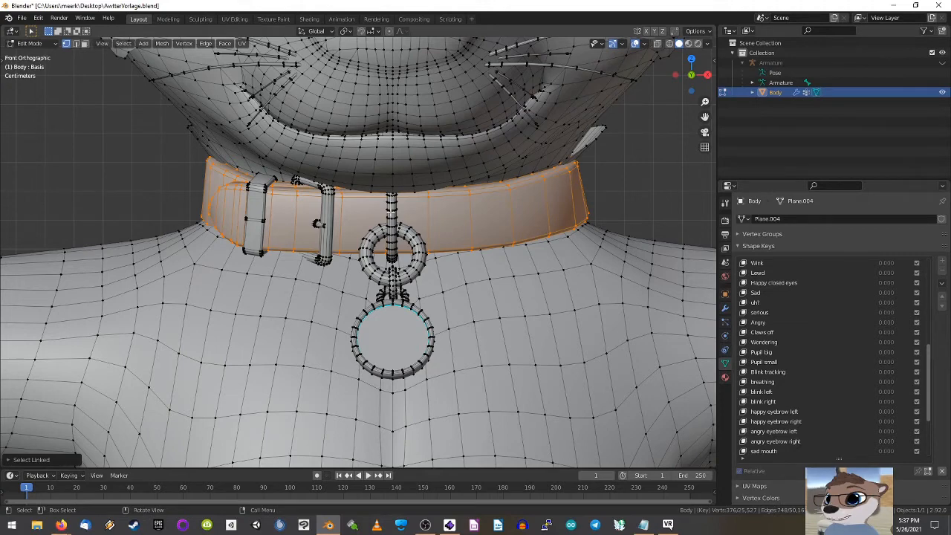
key(l)
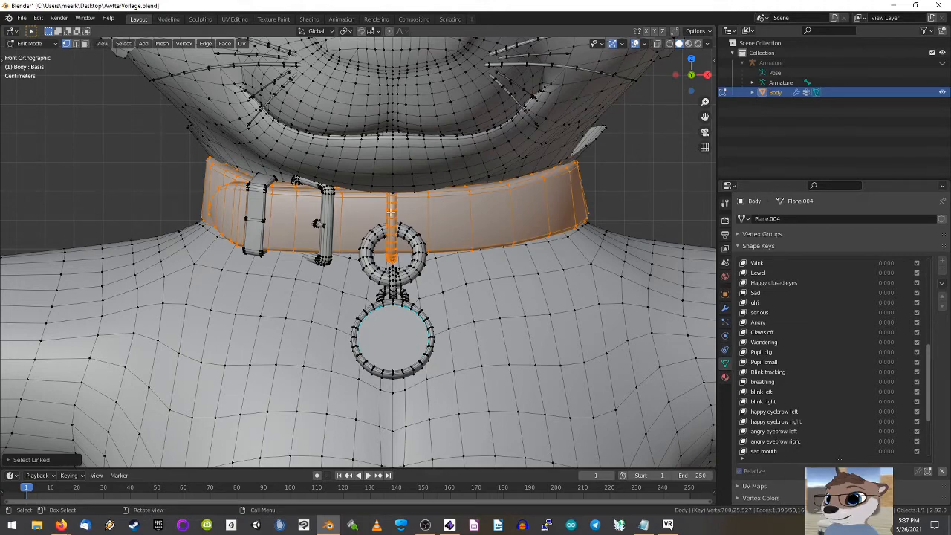
key(l)
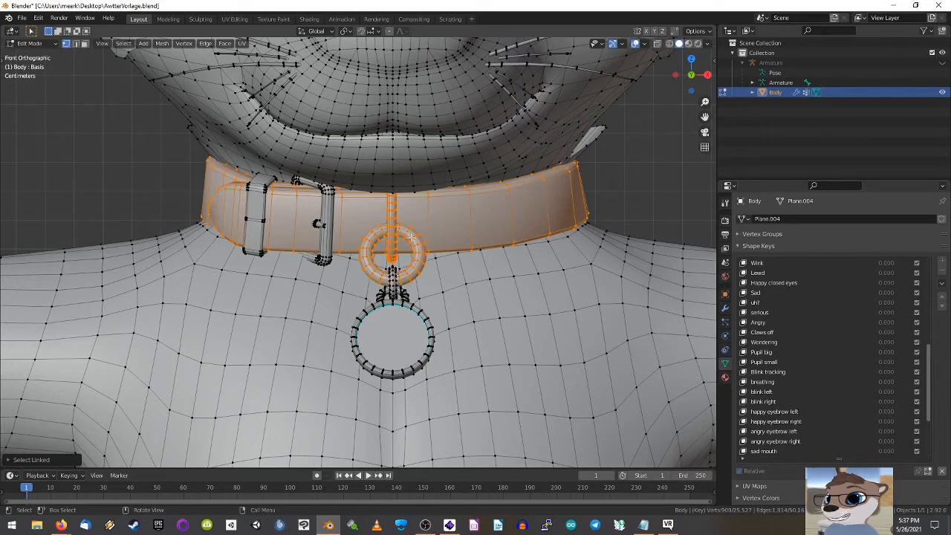
key(l)
key(l)
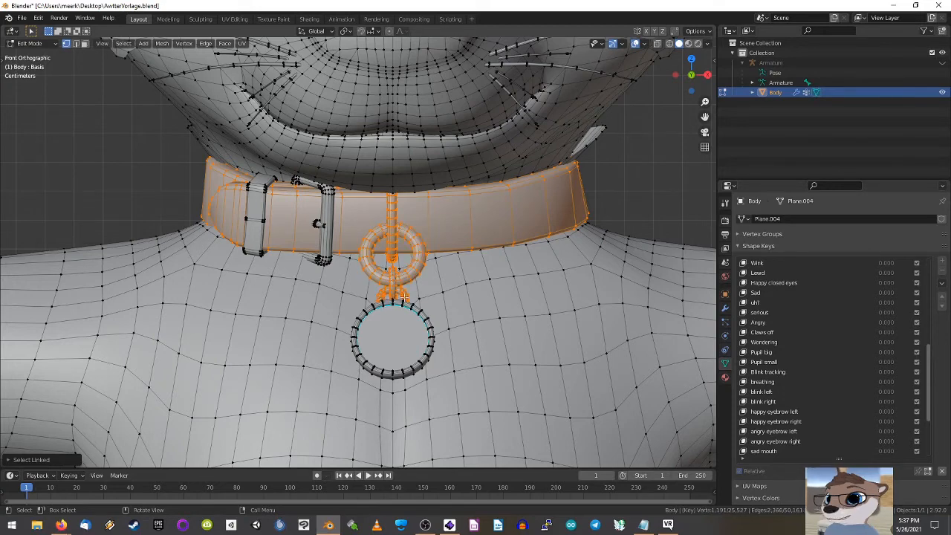
key(l)
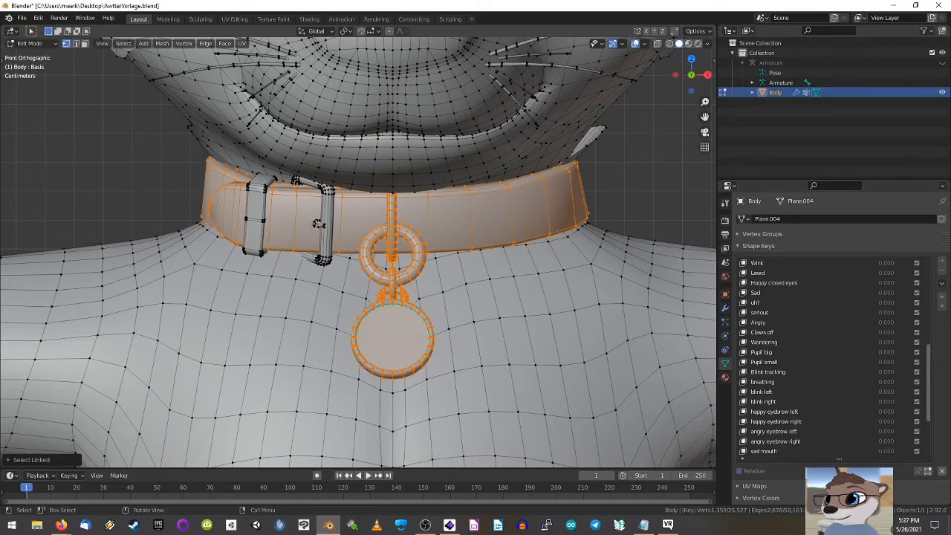
Step: Add the linked geometry of the collar's buckle, buckle pin and strap keeper to the selection
key(l)
key(l)
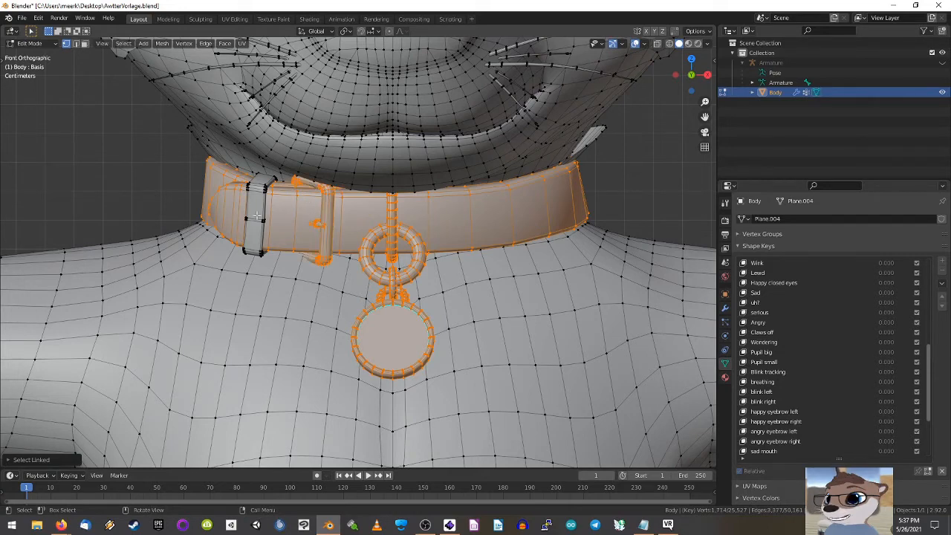
key(l)
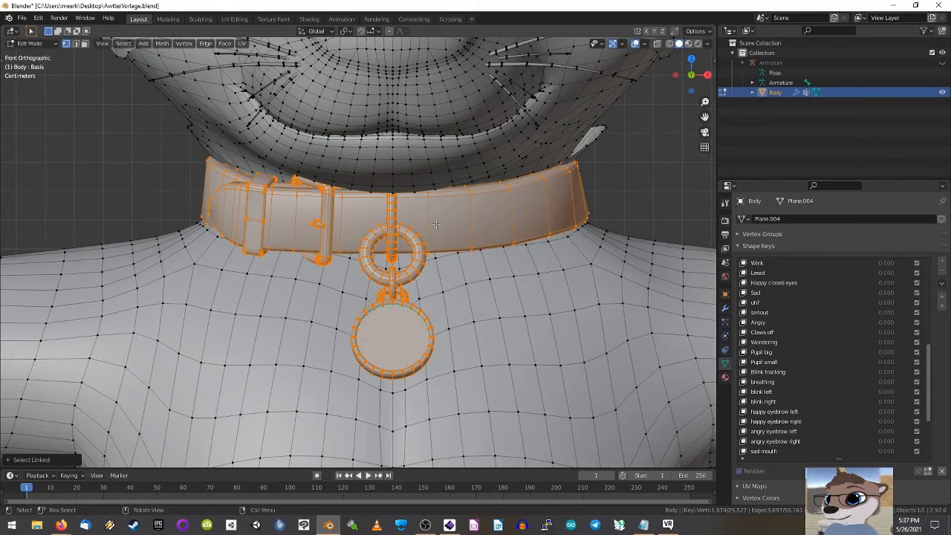
Step: Frame the selected collar in the view and examine it from the front and the back of the neck
scroll(436, 224, down, 1)
scroll(437, 224, down, 1)
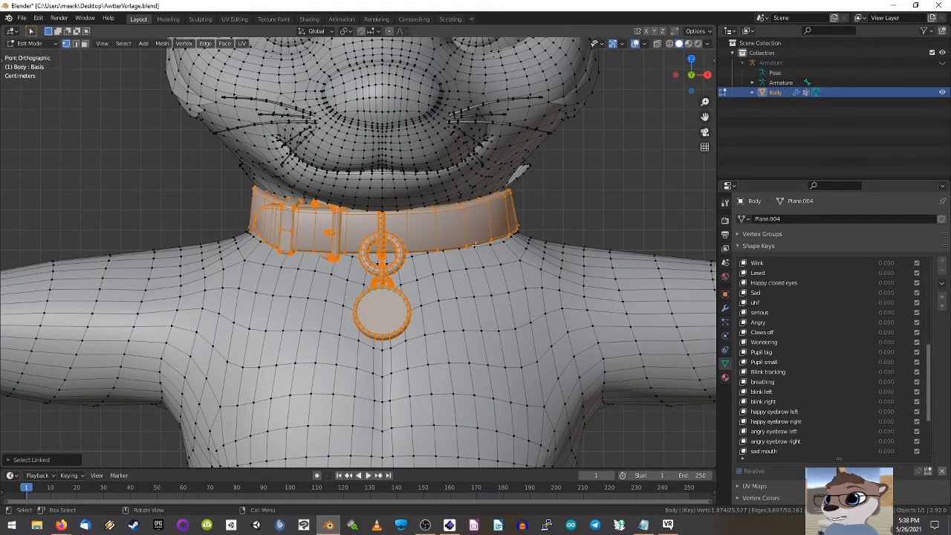
middle_drag(476, 246, 506, 248)
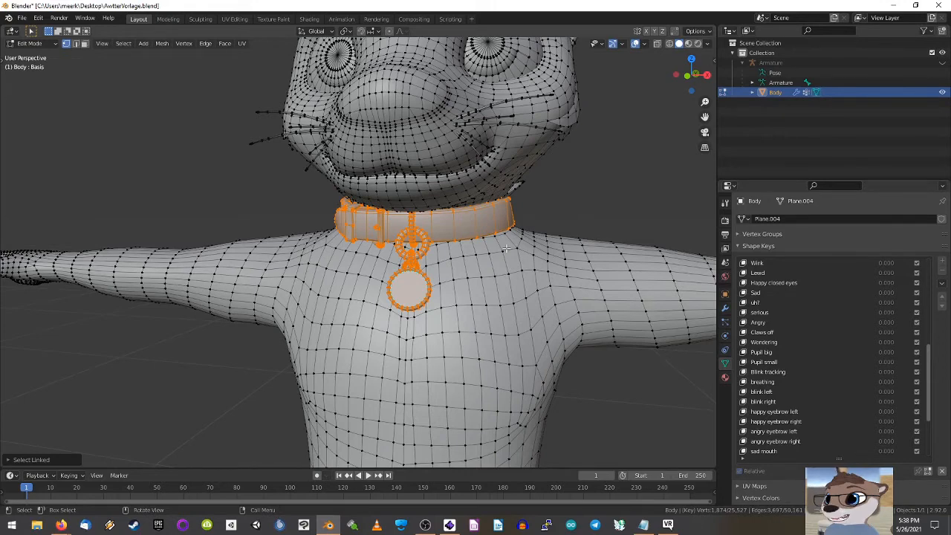
key(KP_Decimal)
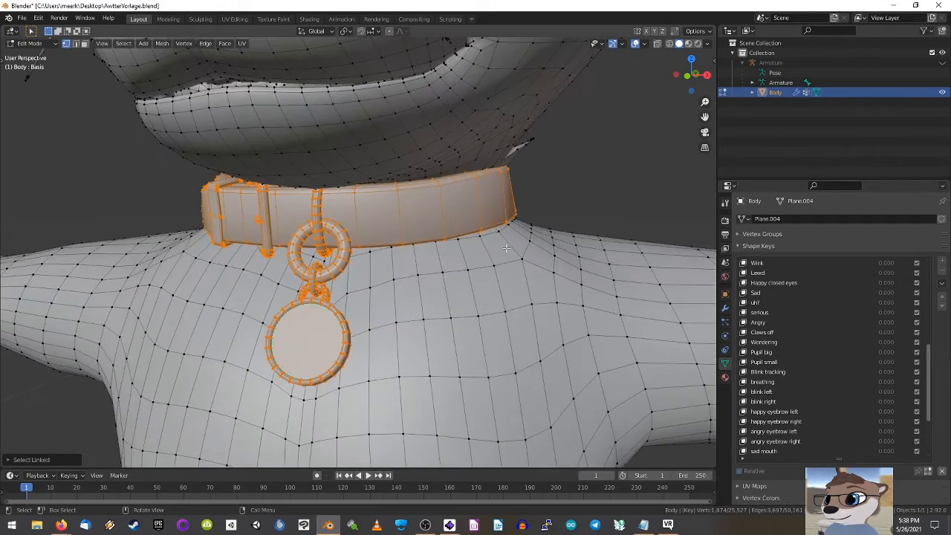
scroll(507, 249, down, 5)
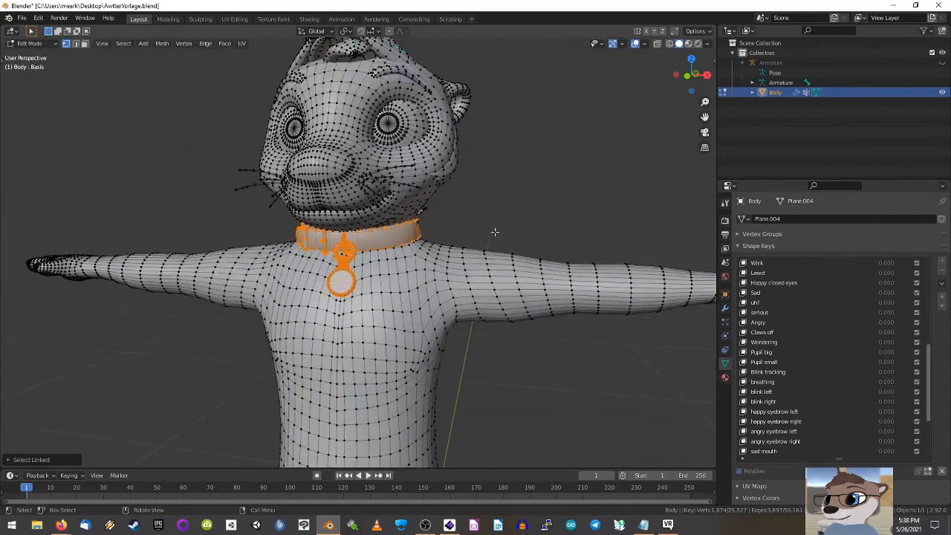
middle_drag(497, 232, 346, 257)
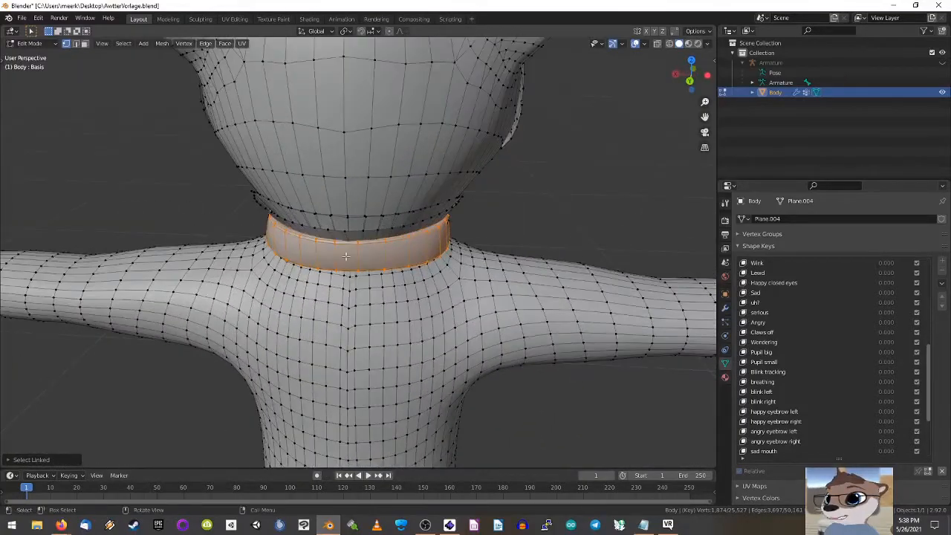
scroll(348, 258, down, 2)
middle_drag(277, 254, 165, 123)
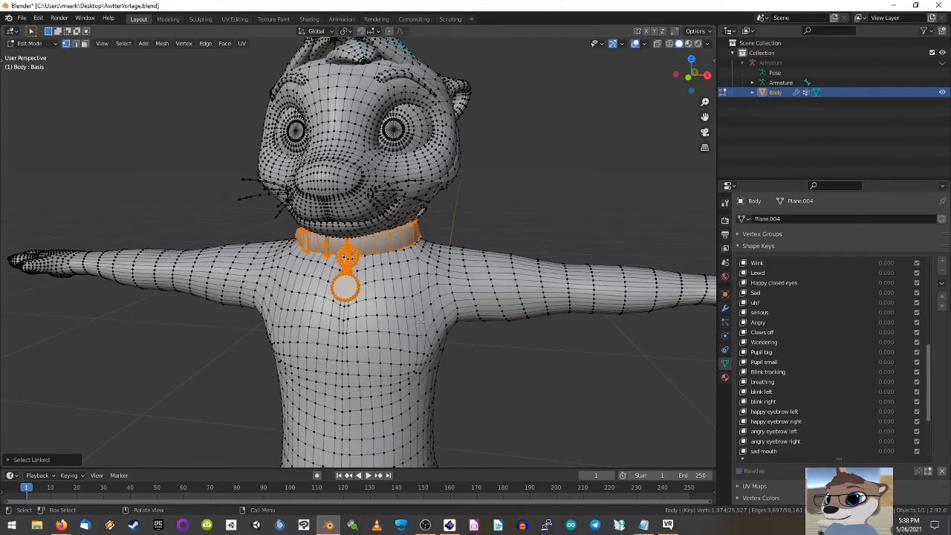
middle_drag(405, 309, 378, 292)
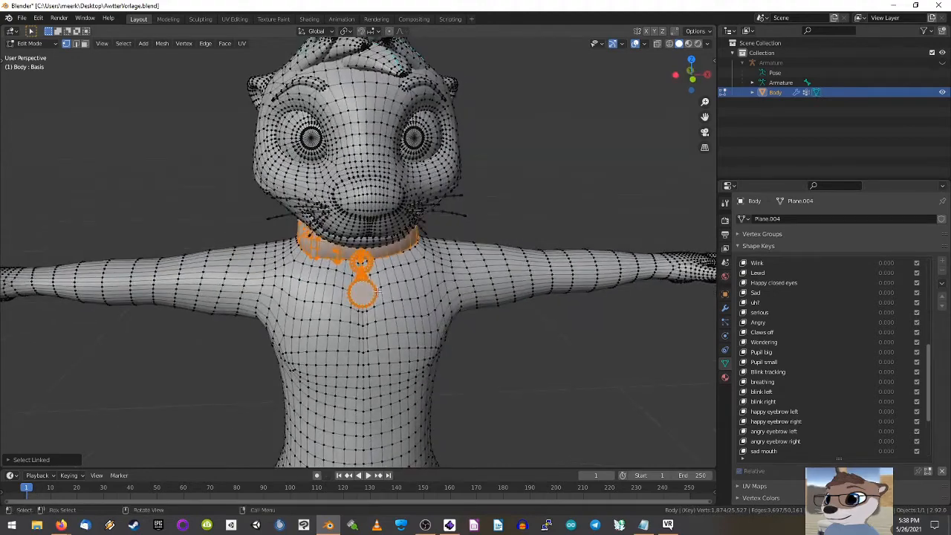
scroll(383, 295, up, 3)
middle_drag(431, 294, 406, 281)
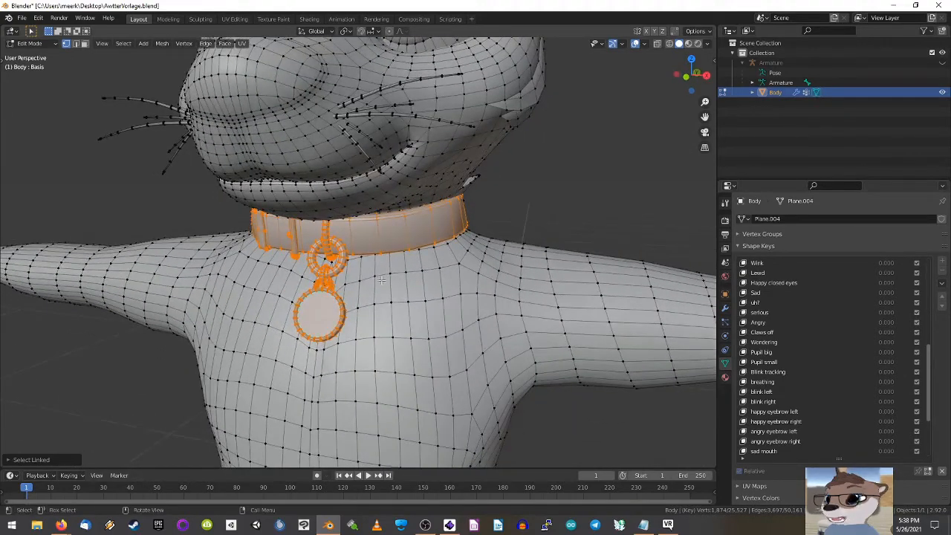
scroll(394, 314, up, 5)
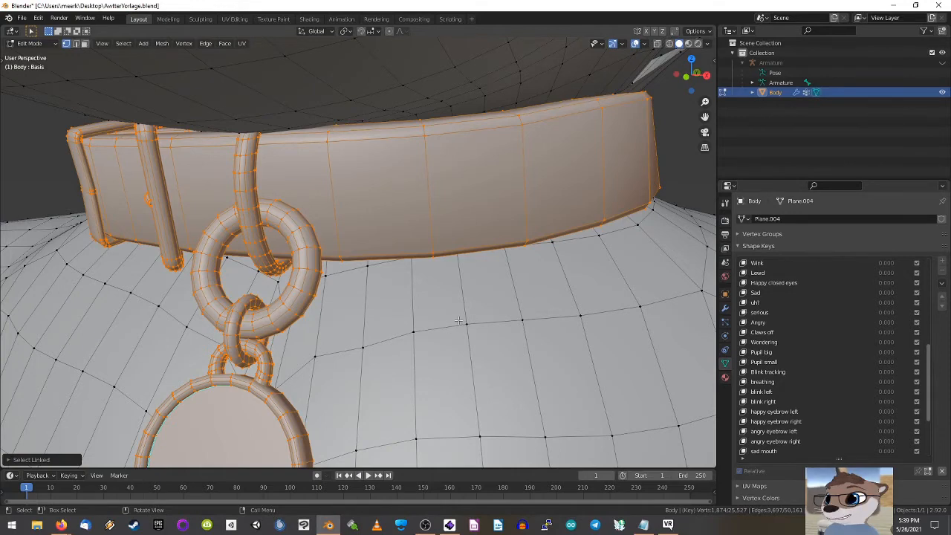
scroll(458, 320, down, 7)
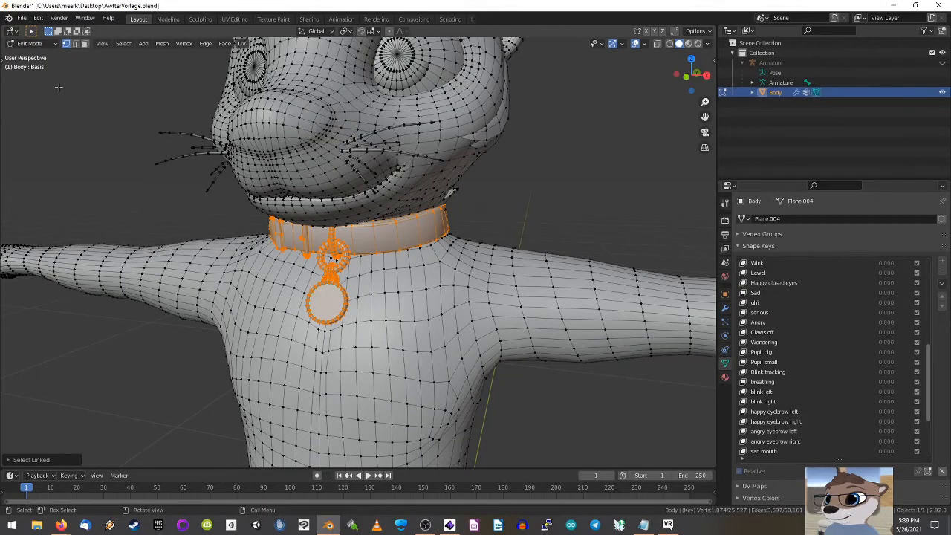
Step: Compare the selected collar in edge and face select modes, returning to vertex select mode
click(76, 44)
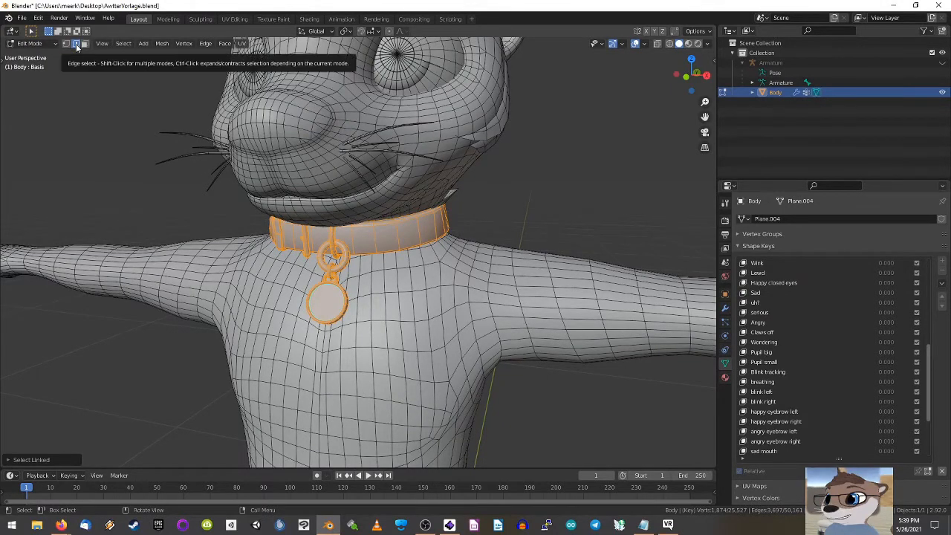
click(85, 44)
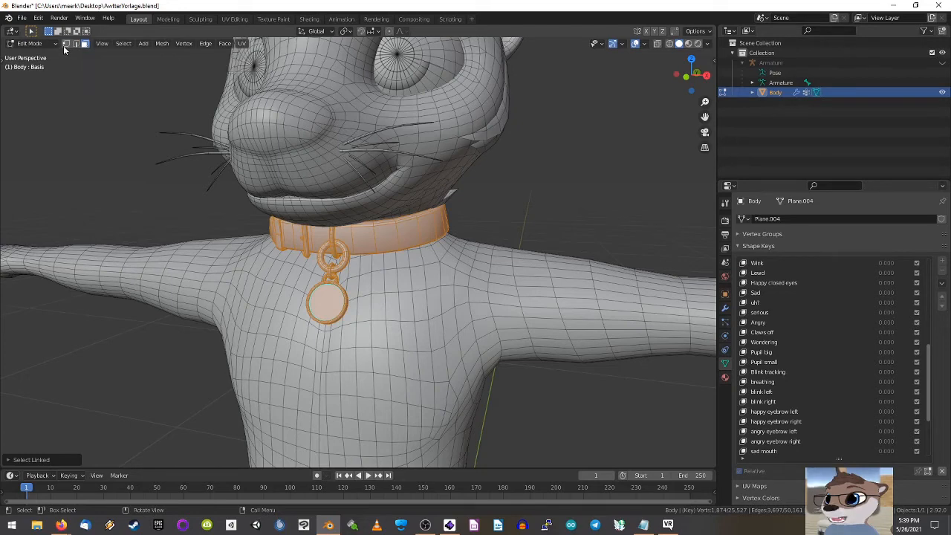
click(65, 44)
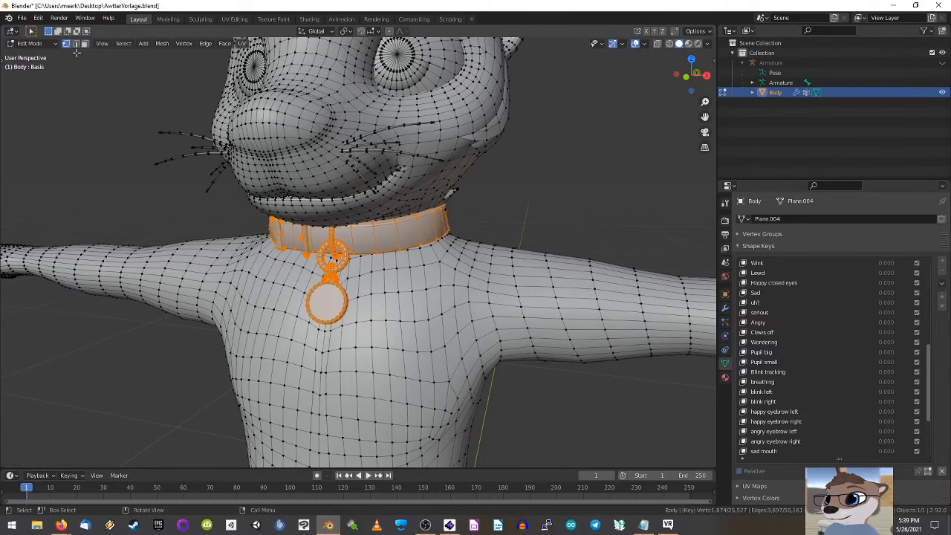
click(75, 45)
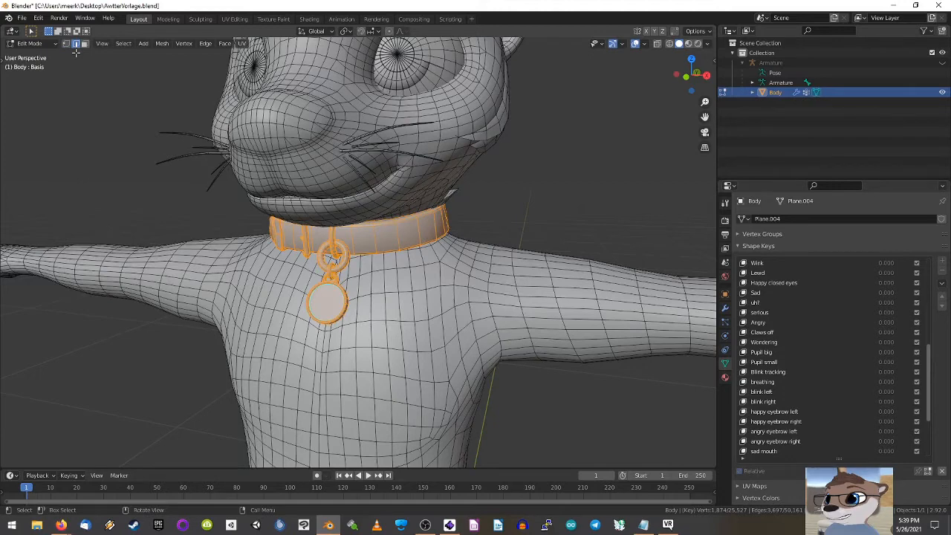
key(3)
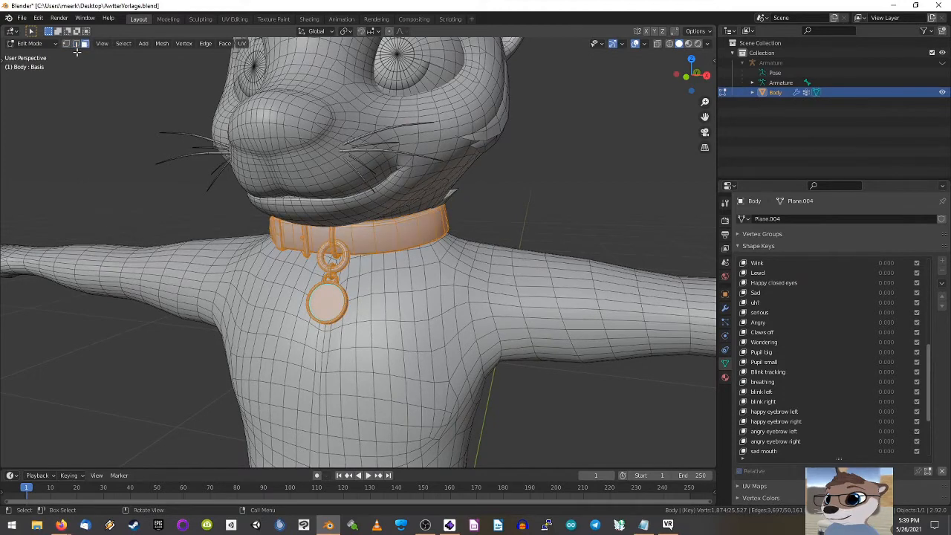
key(1)
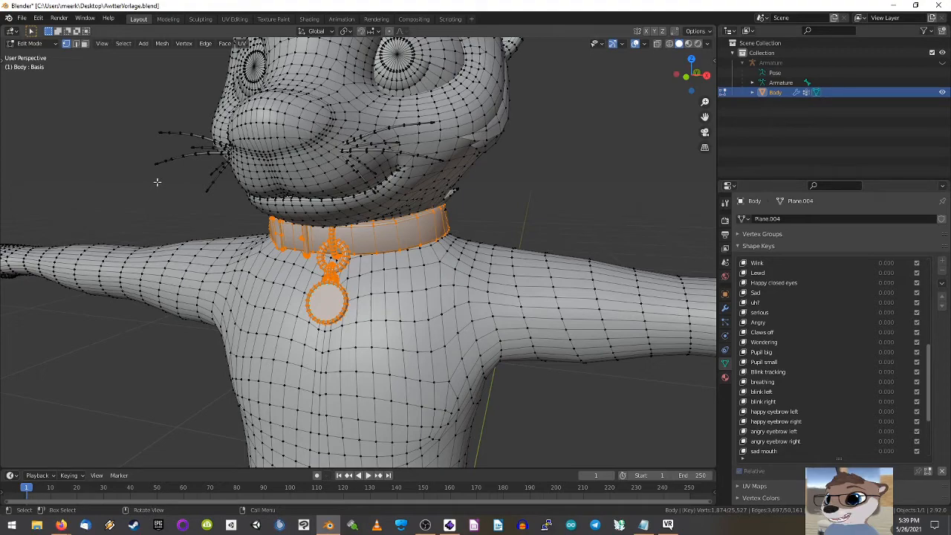
Step: Hide the selected collar geometry so the neck underneath is uncovered
key(h)
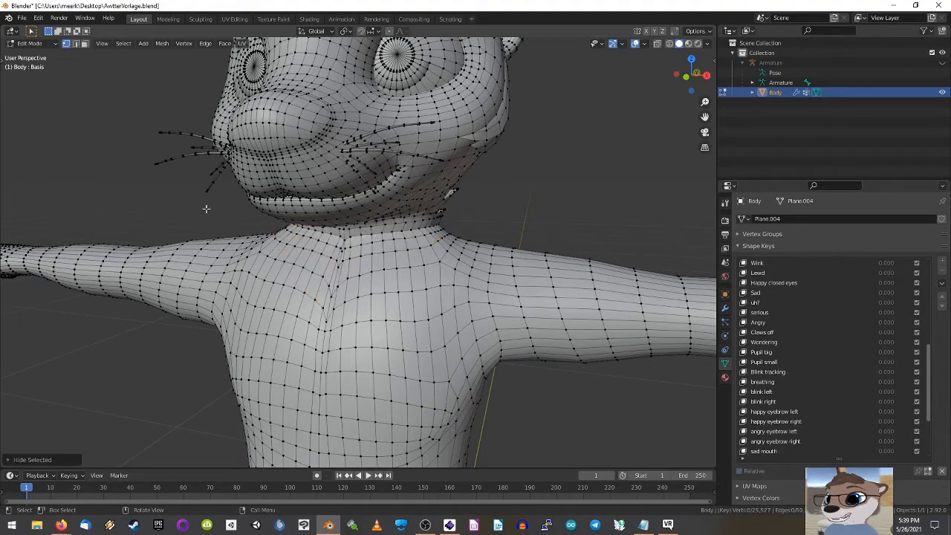
middle_drag(202, 207, 306, 213)
Step: Highlight the body's linked geometry, clear the selection, and examine the exposed neck from the front and side
key(l)
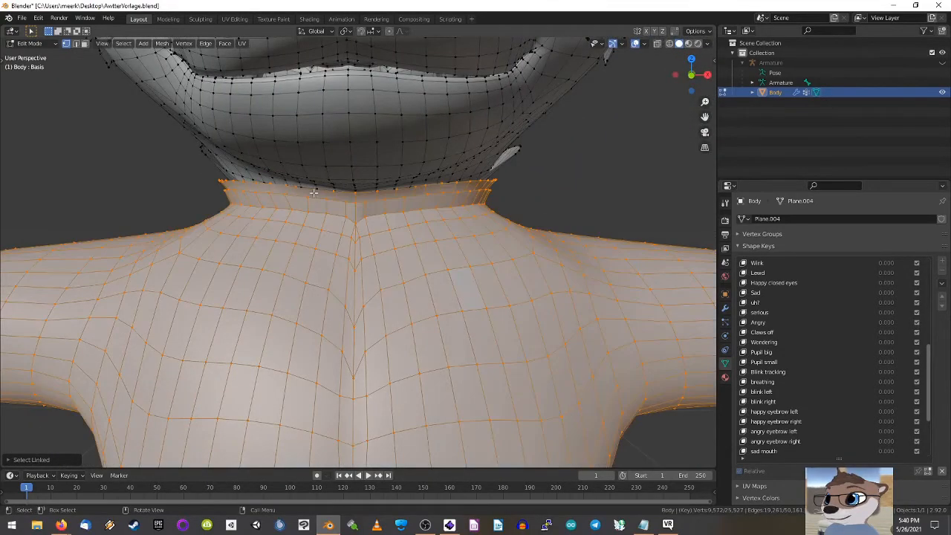
key(alt+a)
mouse_move(339, 206)
middle_down()
mouse_move(416, 232)
mouse_move(347, 220)
middle_up()
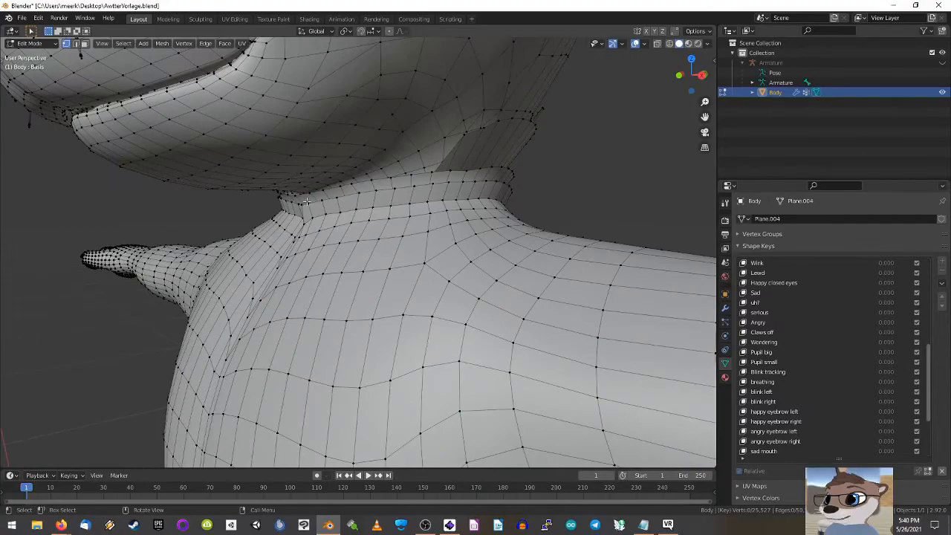
middle_drag(438, 194, 196, 210)
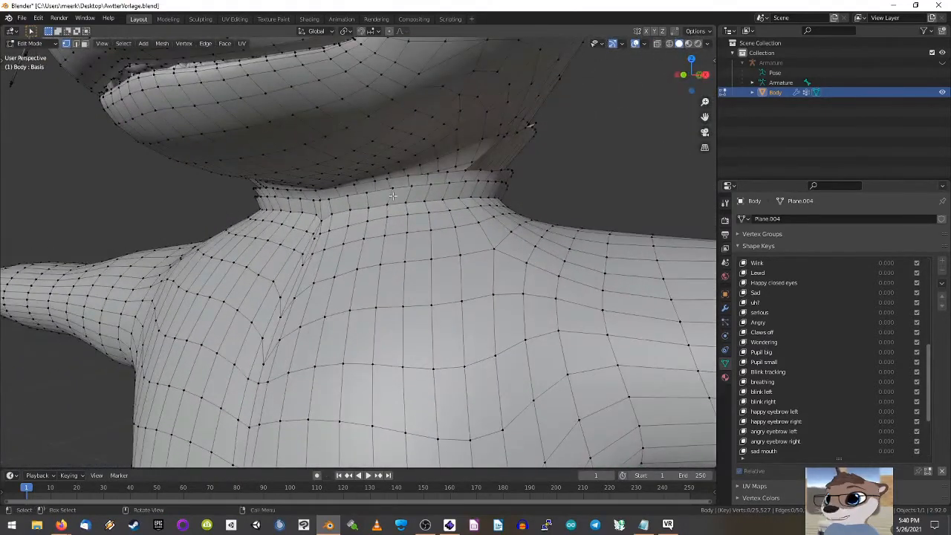
middle_drag(417, 188, 402, 200)
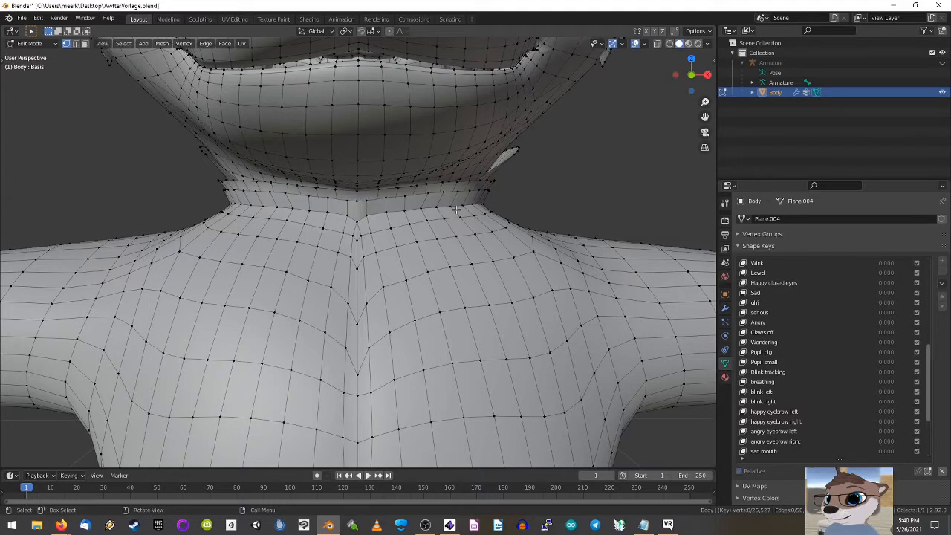
middle_drag(456, 209, 357, 251)
Step: Set up a front orthographic view of the torso and upper arms, and switch to face select mode
key(KP_1)
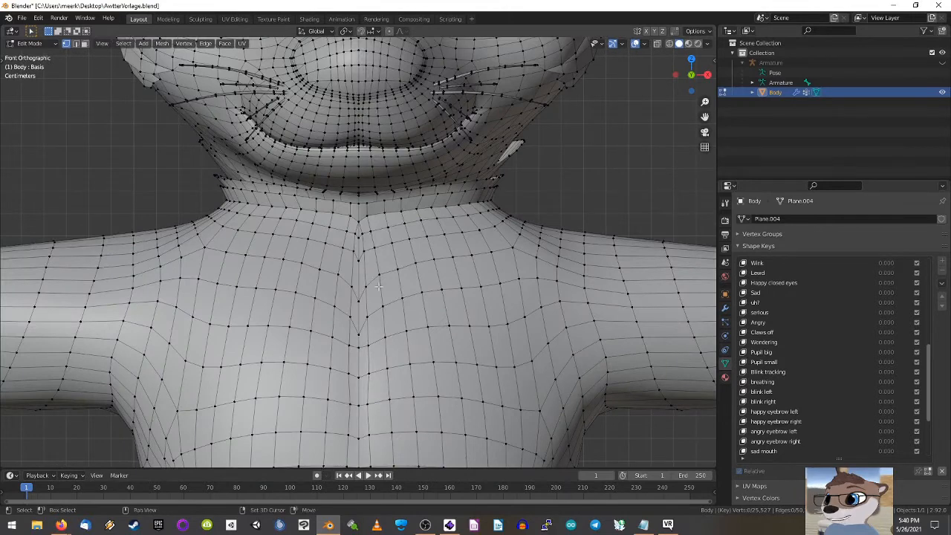
shift+middle_drag(361, 294, 466, 197)
scroll(466, 197, down, 2)
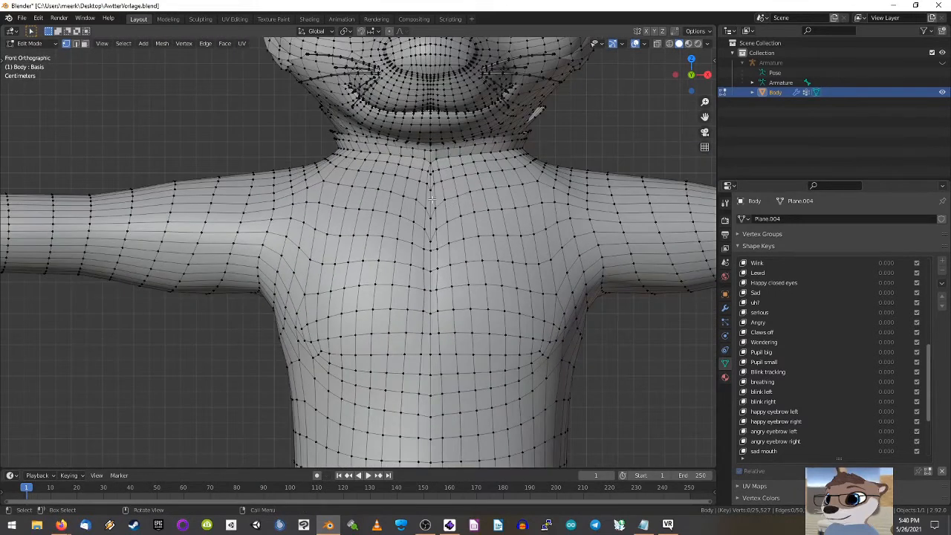
key(3)
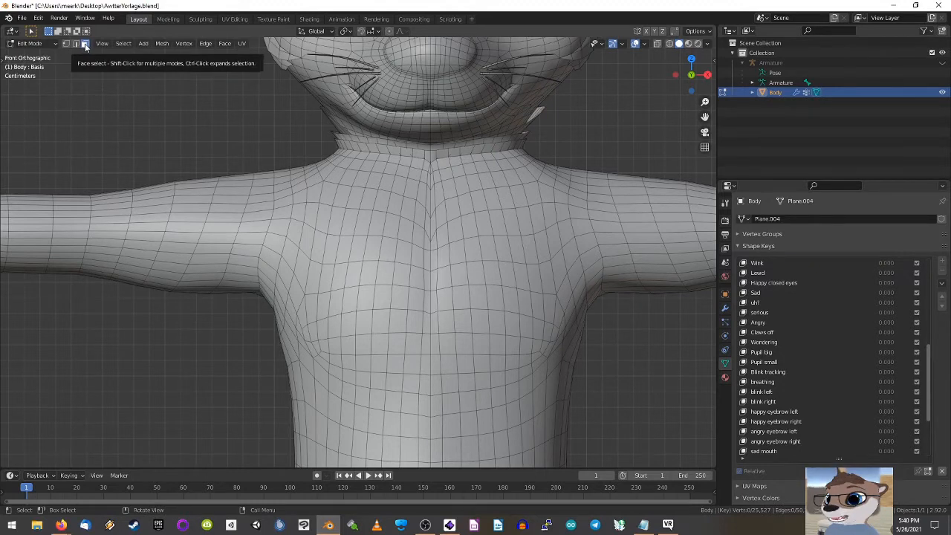
shift+middle_drag(441, 302, 401, 223)
scroll(423, 214, down, 1)
scroll(422, 212, down, 1)
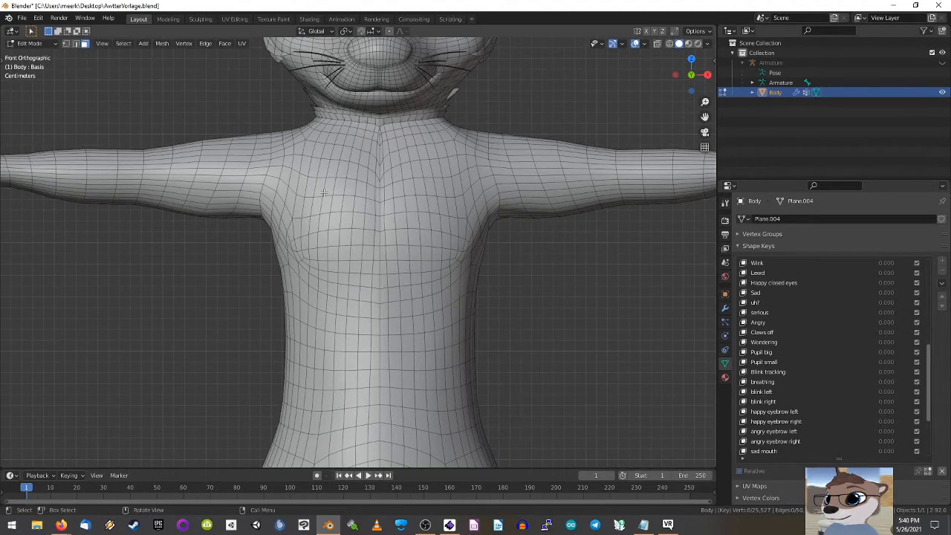
Step: Start Circle Select and adjust the selection circle to slightly less than the upper arm's thickness
key(c)
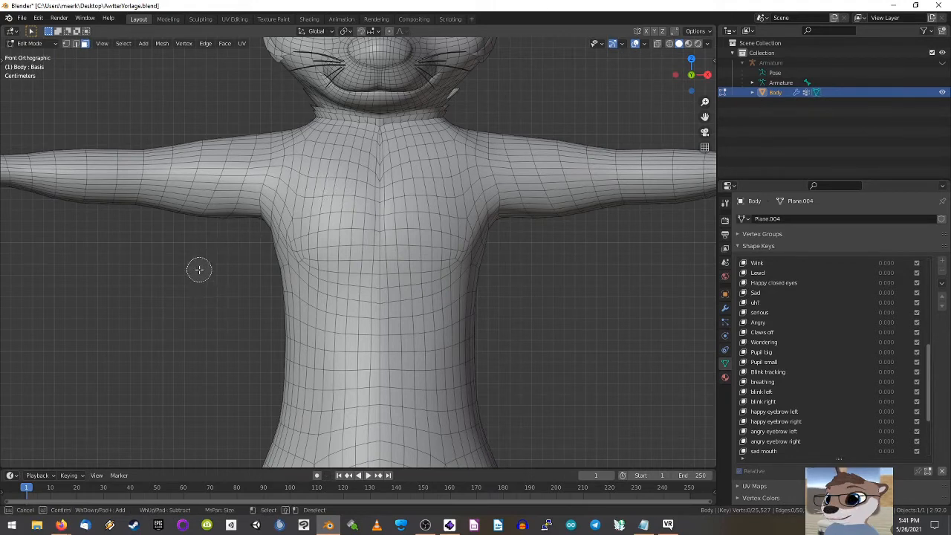
scroll(199, 270, down, 6)
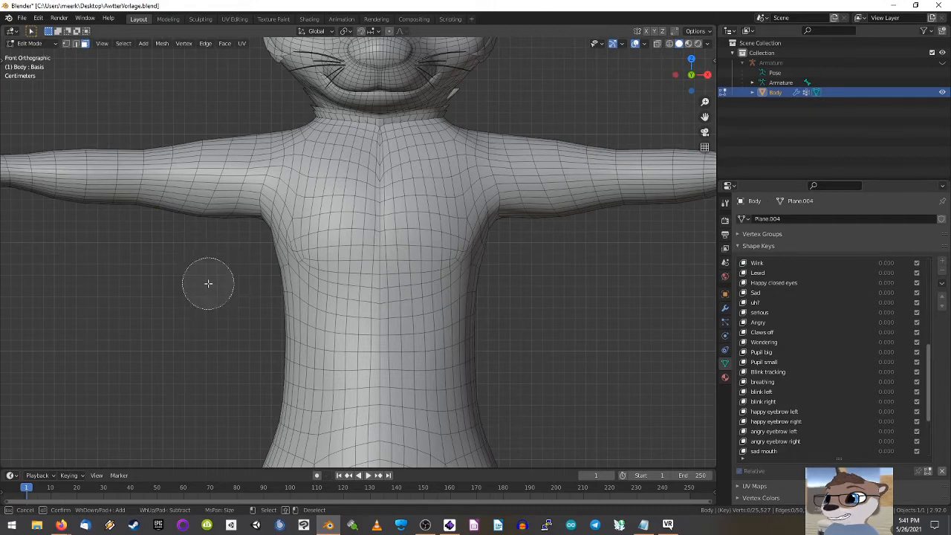
scroll(207, 281, up, 5)
scroll(206, 278, down, 8)
scroll(204, 283, up, 5)
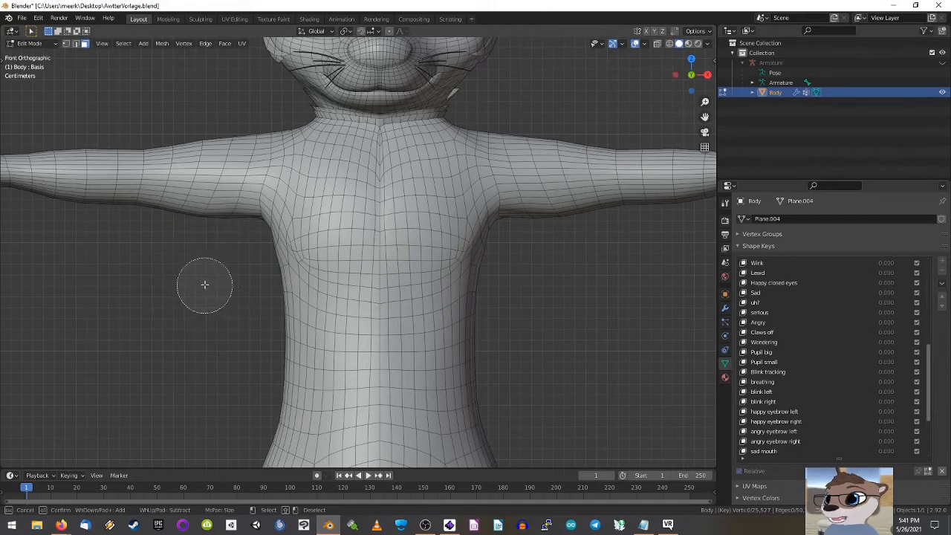
scroll(205, 283, up, 3)
scroll(204, 281, down, 6)
scroll(203, 280, up, 2)
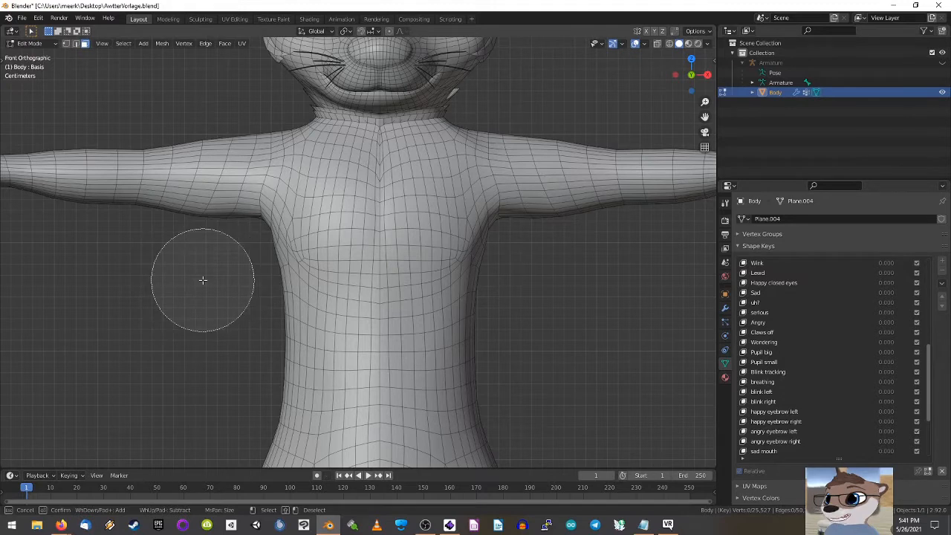
scroll(202, 279, up, 3)
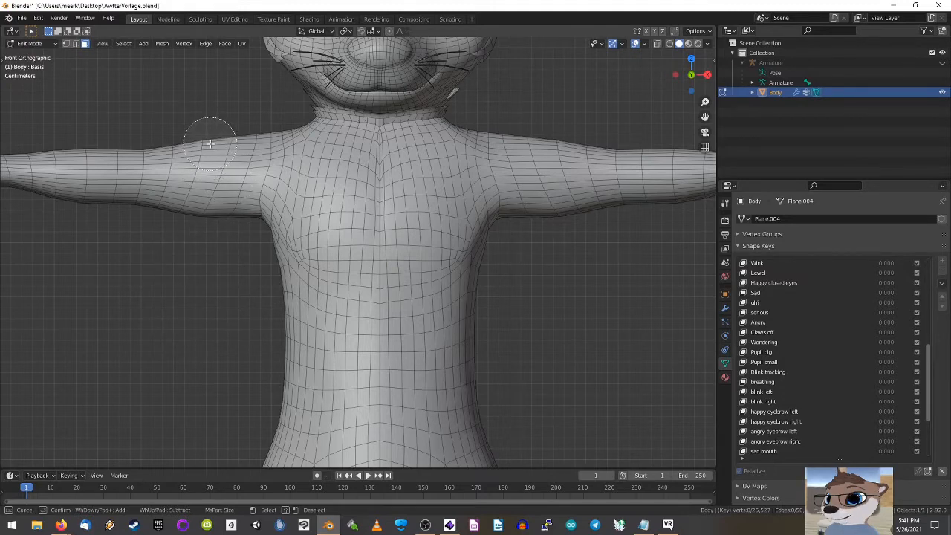
Step: Try painting a face selection across one upper arm and deselecting those faces with the selection circle
drag(210, 144, 191, 212)
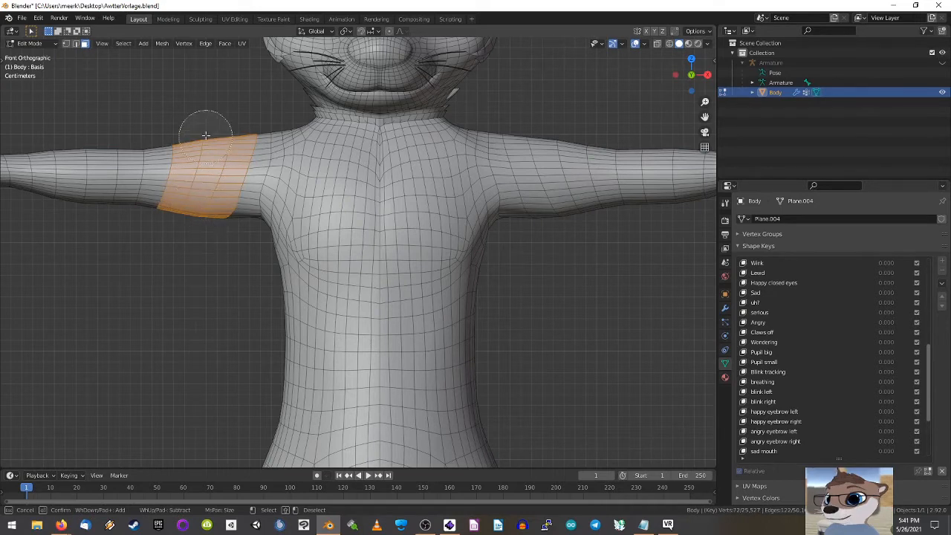
middle_drag(206, 133, 191, 214)
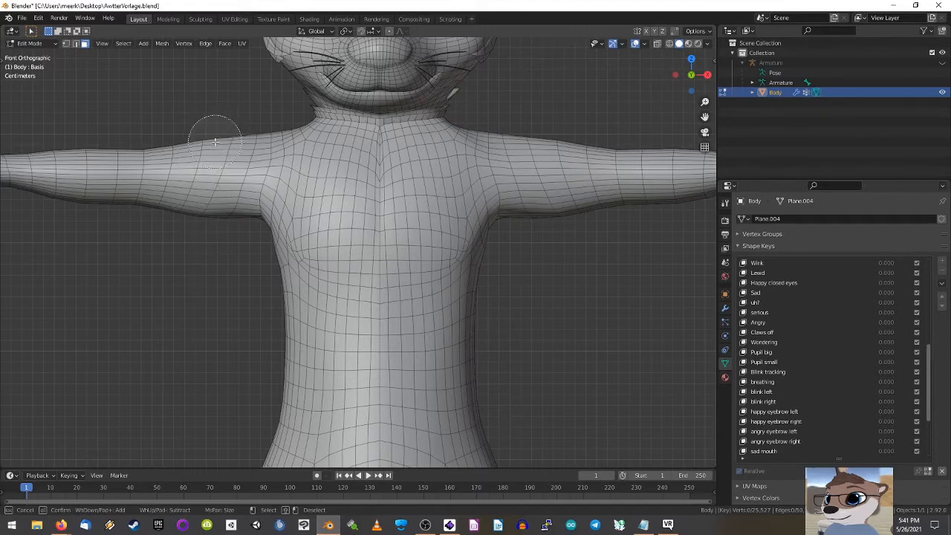
Step: Circle-select the front faces of both upper arms, the chest and the torso down to the waist
mouse_move(213, 134)
mouse_down()
mouse_move(183, 216)
mouse_move(186, 223)
mouse_move(233, 138)
mouse_move(258, 136)
mouse_move(234, 227)
mouse_move(258, 124)
mouse_move(256, 185)
mouse_move(238, 245)
mouse_move(252, 186)
mouse_move(305, 139)
mouse_move(352, 158)
mouse_move(531, 145)
mouse_move(406, 158)
mouse_up()
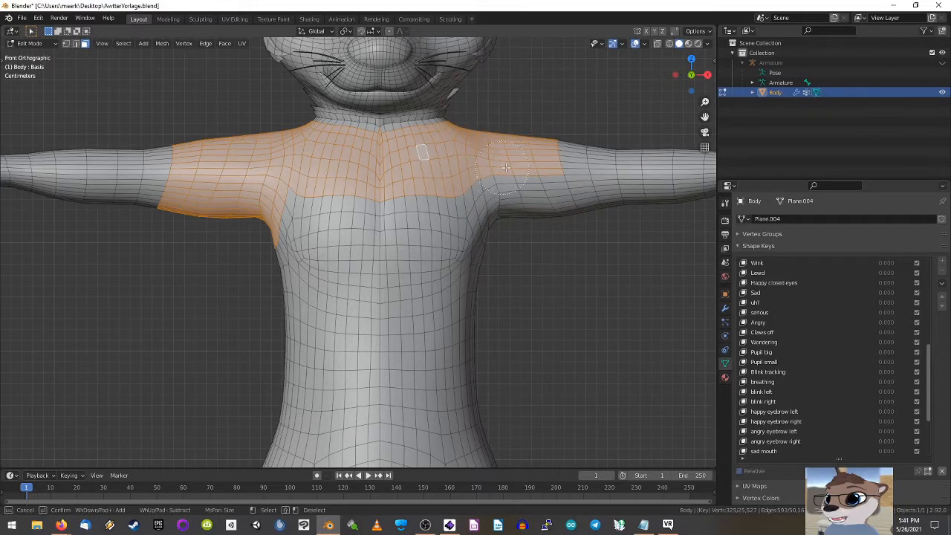
mouse_move(512, 168)
mouse_down()
mouse_move(553, 149)
mouse_move(567, 233)
mouse_move(499, 216)
mouse_move(440, 231)
mouse_move(252, 238)
mouse_move(491, 260)
mouse_move(519, 278)
mouse_move(276, 301)
mouse_move(500, 324)
mouse_move(460, 372)
mouse_move(250, 384)
mouse_move(516, 389)
mouse_move(543, 354)
mouse_up()
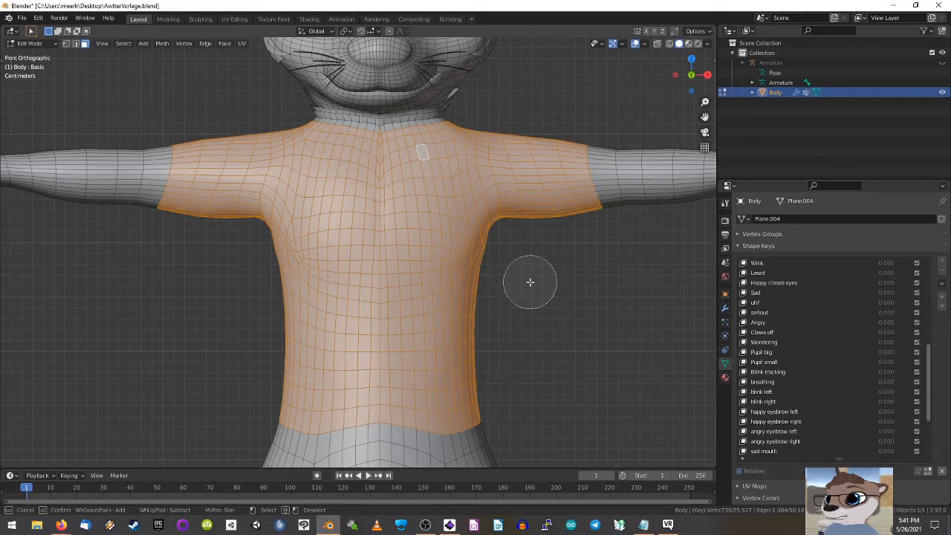
key(Escape)
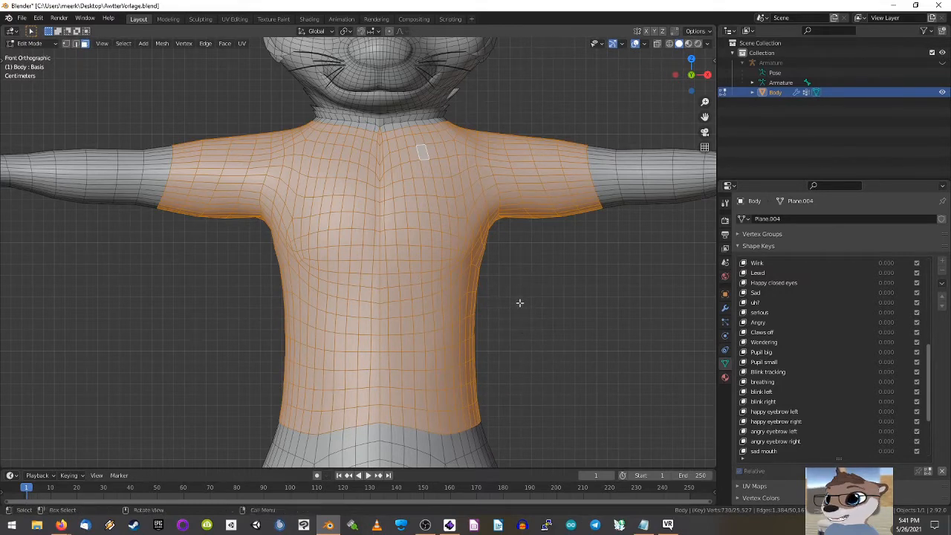
Step: Extend the circle selection by further faces along the waist, just above the hips
shift+middle_drag(511, 326, 521, 284)
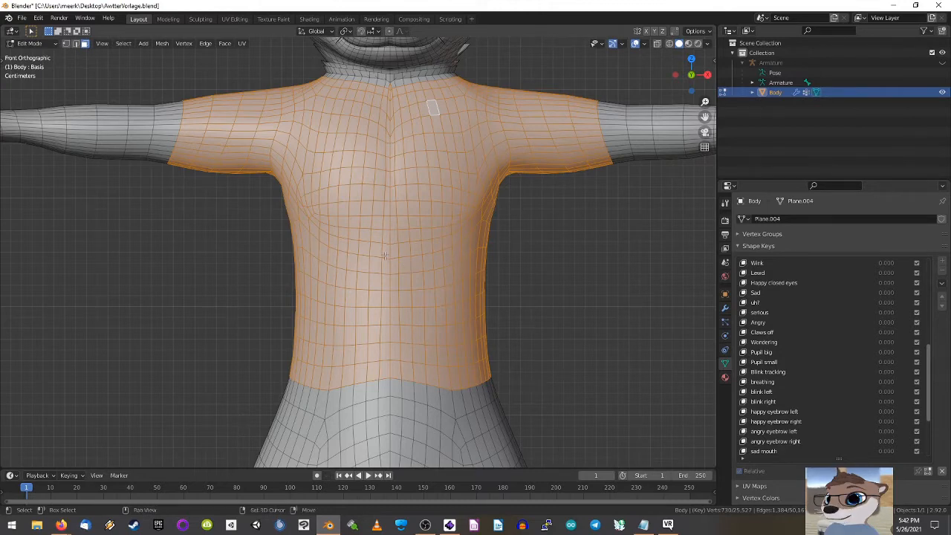
shift+middle_drag(376, 273, 376, 211)
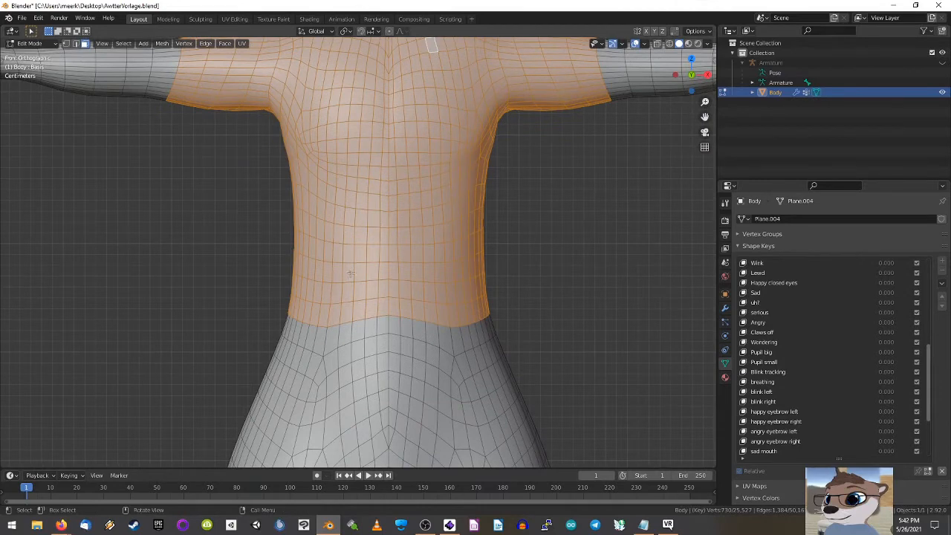
key(c)
drag(296, 306, 483, 303)
key(Escape)
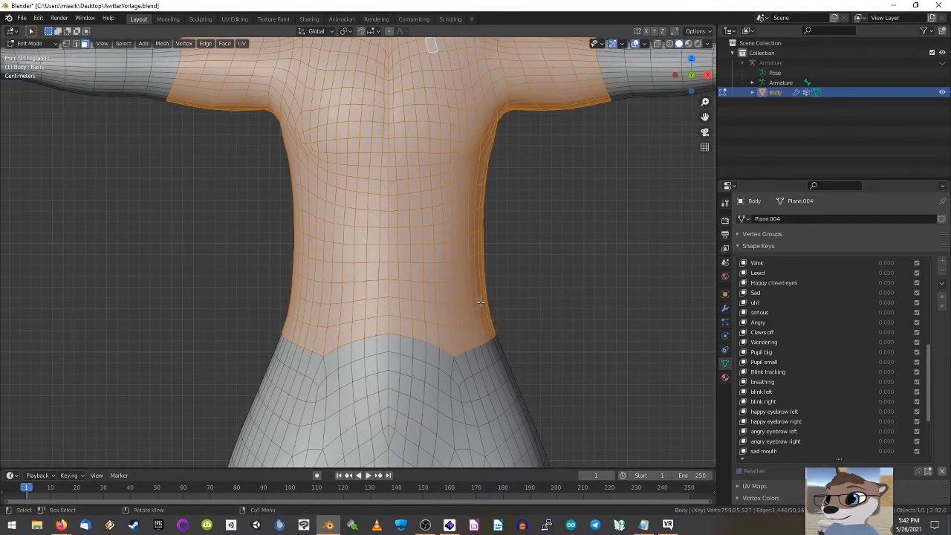
Step: Add the remaining front faces along the base of the neck to the torso selection with Circle Select
shift+middle_drag(404, 211, 390, 272)
scroll(387, 276, up, 1)
scroll(343, 189, up, 2)
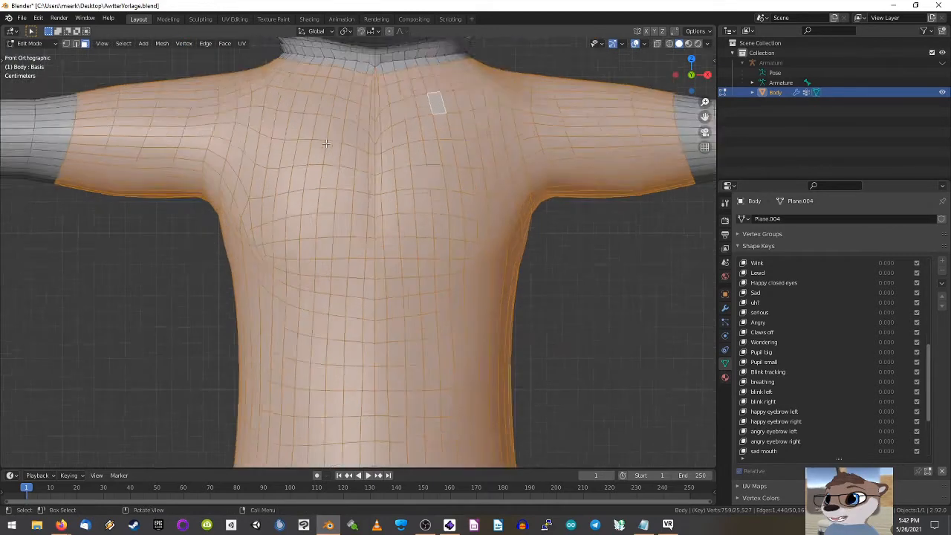
shift+middle_drag(340, 172, 352, 295)
key(c)
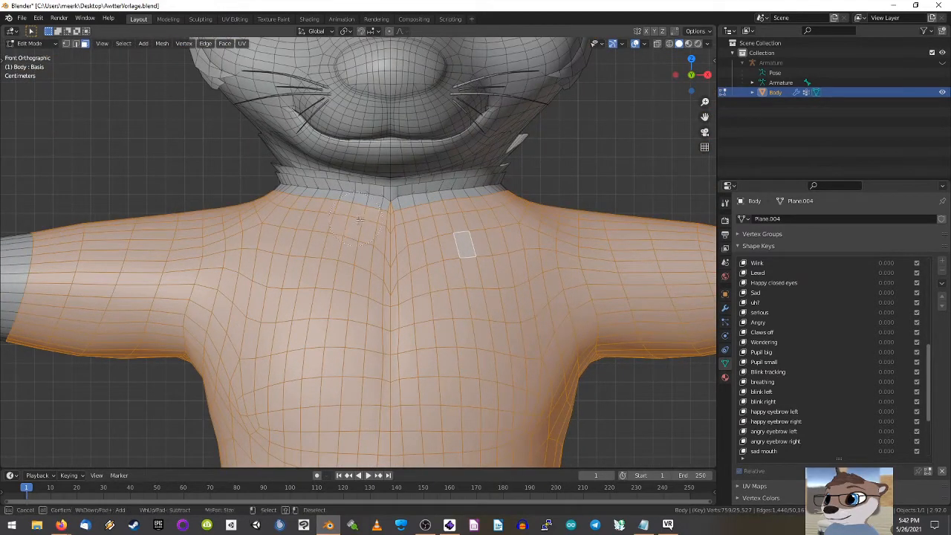
drag(304, 219, 285, 215)
drag(414, 225, 516, 212)
key(Escape)
shift+middle_drag(504, 226, 484, 125)
scroll(484, 125, down, 4)
scroll(413, 209, up, 2)
shift+middle_drag(367, 263, 403, 182)
scroll(376, 186, down, 1)
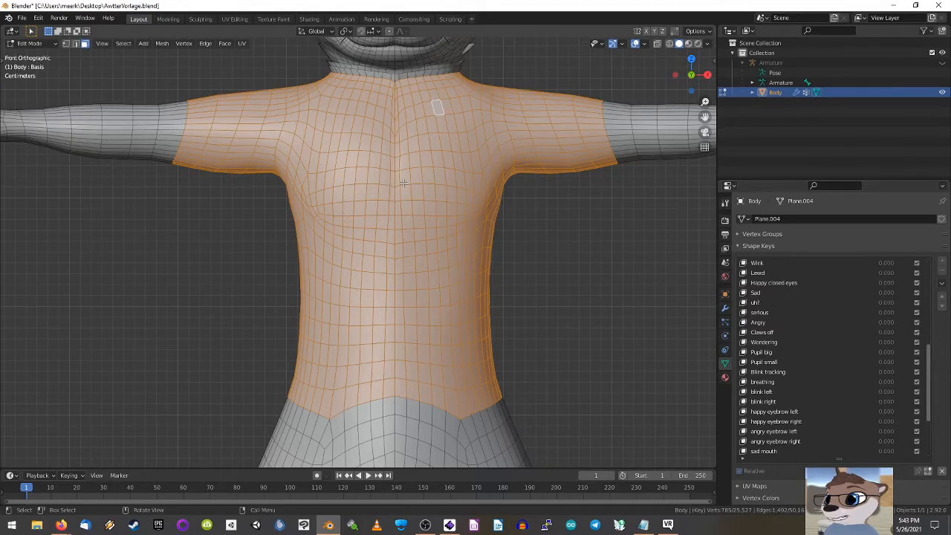
Step: Circle-select the back faces of both upper arms, the shoulders and the back down to the waist
scroll(405, 182, down, 4)
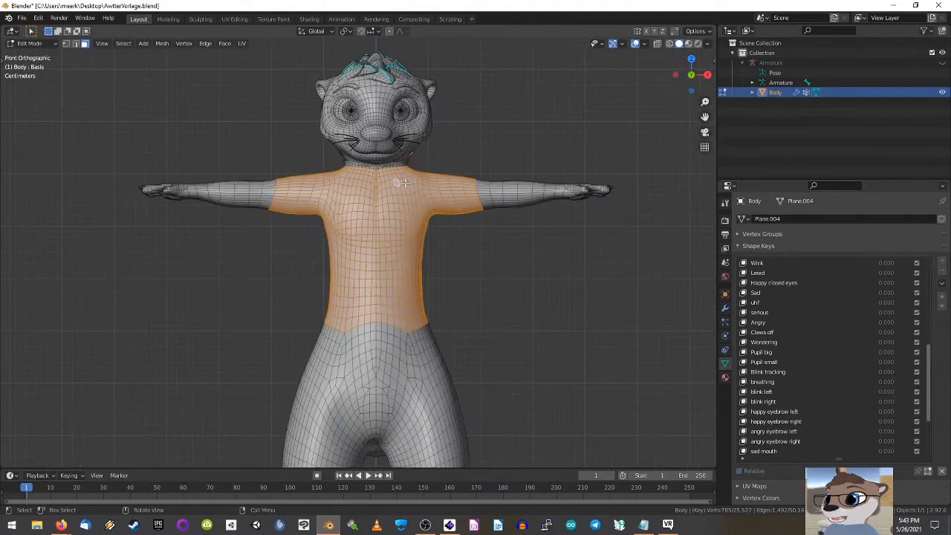
scroll(386, 208, up, 4)
scroll(370, 235, down, 1)
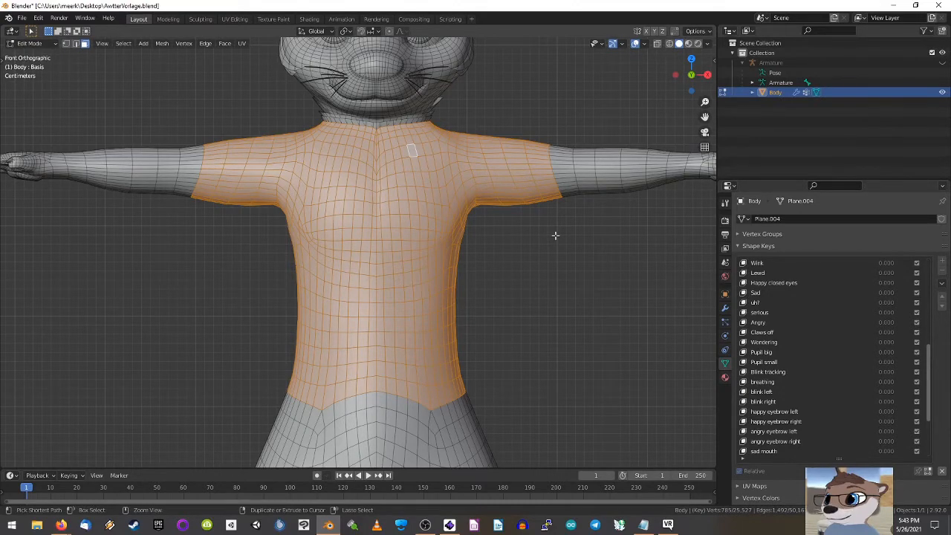
key(ctrl+KP_1)
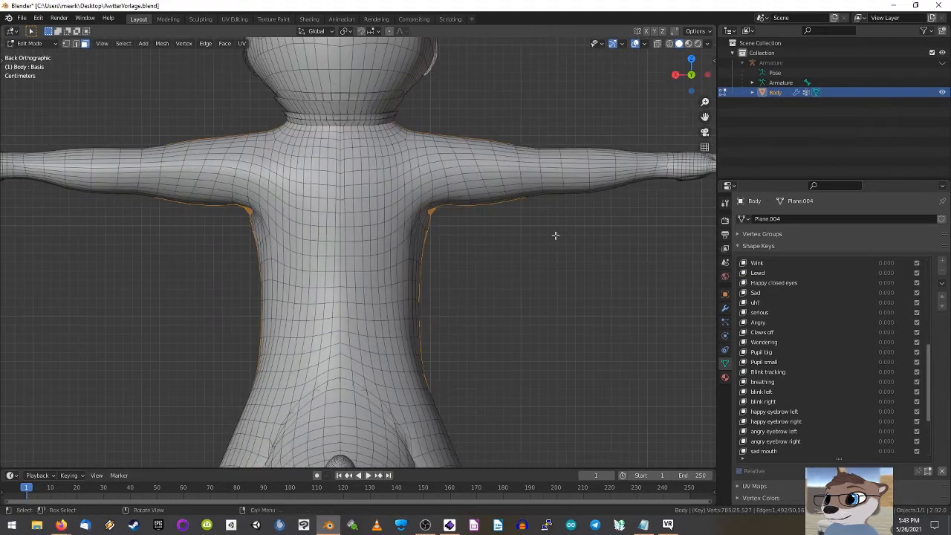
shift+middle_drag(334, 219, 407, 211)
shift+middle_drag(476, 276, 470, 297)
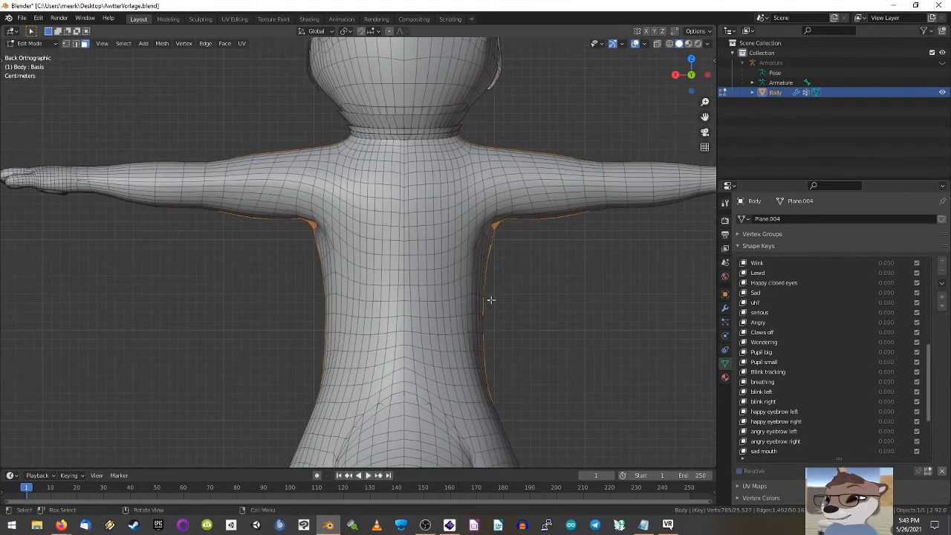
key(c)
mouse_move(484, 367)
mouse_down()
mouse_move(408, 344)
mouse_move(341, 366)
mouse_move(330, 348)
mouse_move(498, 290)
mouse_move(348, 264)
mouse_move(315, 223)
mouse_move(354, 223)
mouse_move(313, 162)
mouse_move(256, 156)
mouse_move(269, 207)
mouse_move(311, 208)
mouse_move(333, 142)
mouse_move(340, 164)
mouse_move(417, 173)
mouse_move(470, 164)
mouse_move(492, 195)
mouse_move(550, 164)
mouse_move(550, 225)
mouse_move(441, 221)
mouse_move(501, 238)
mouse_move(264, 274)
mouse_up()
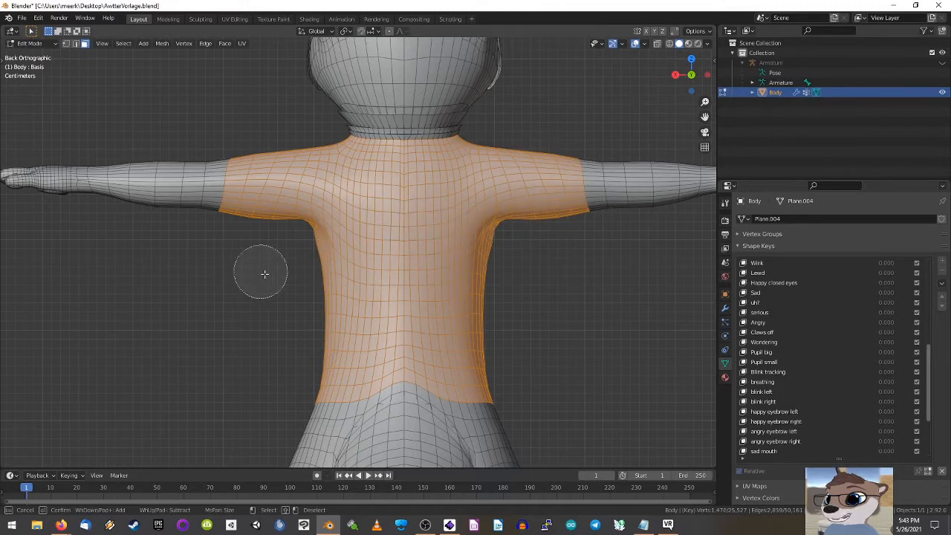
right_click(535, 279)
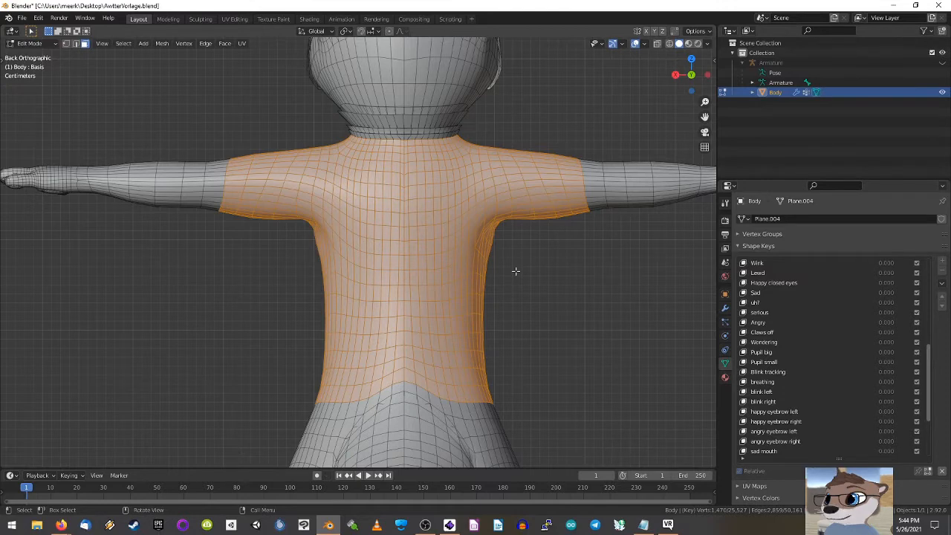
Step: Add the missed face on the shoulder at the base of the neck to the shirt selection with Circle Select
middle_drag(516, 271, 452, 261)
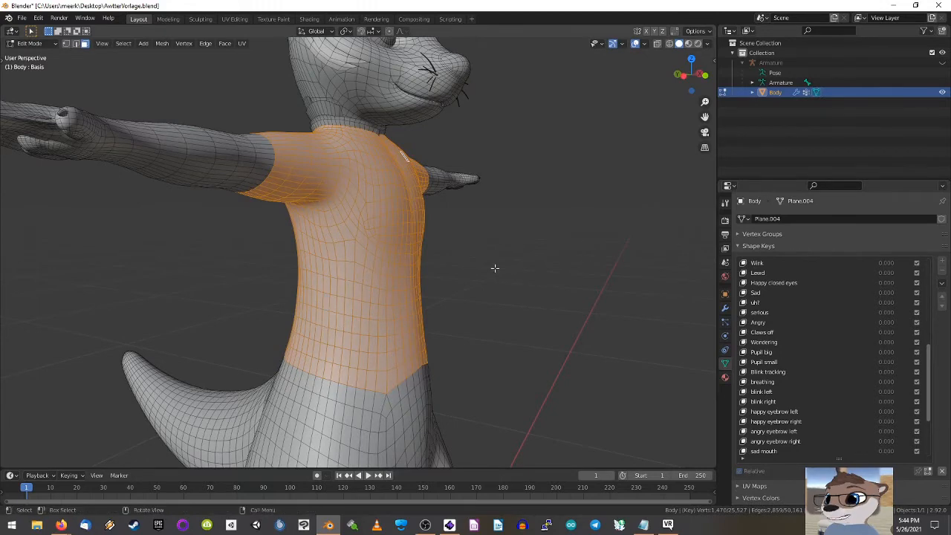
mouse_move(495, 245)
middle_down()
mouse_move(483, 257)
mouse_move(404, 275)
mouse_move(250, 233)
mouse_move(227, 276)
mouse_move(285, 288)
mouse_move(355, 278)
middle_up()
scroll(401, 193, up, 4)
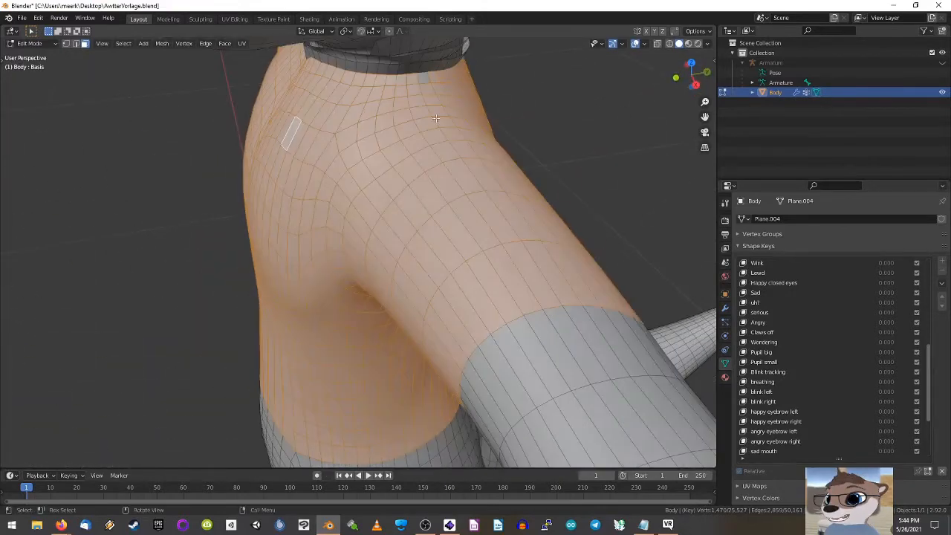
key(c)
right_click(428, 105)
middle_drag(351, 242, 535, 222)
scroll(490, 223, up, 4)
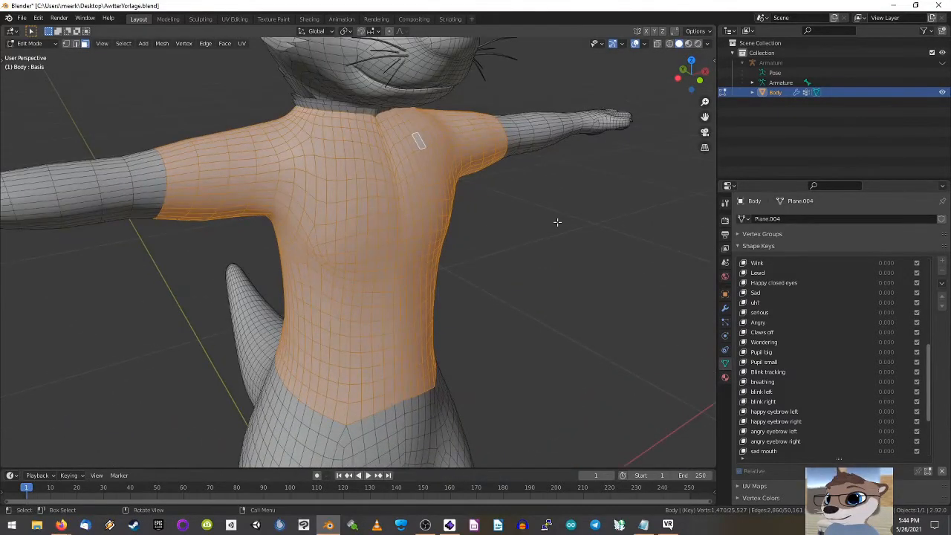
key(KP_1)
scroll(556, 220, up, 2)
shift+middle_drag(471, 208, 494, 224)
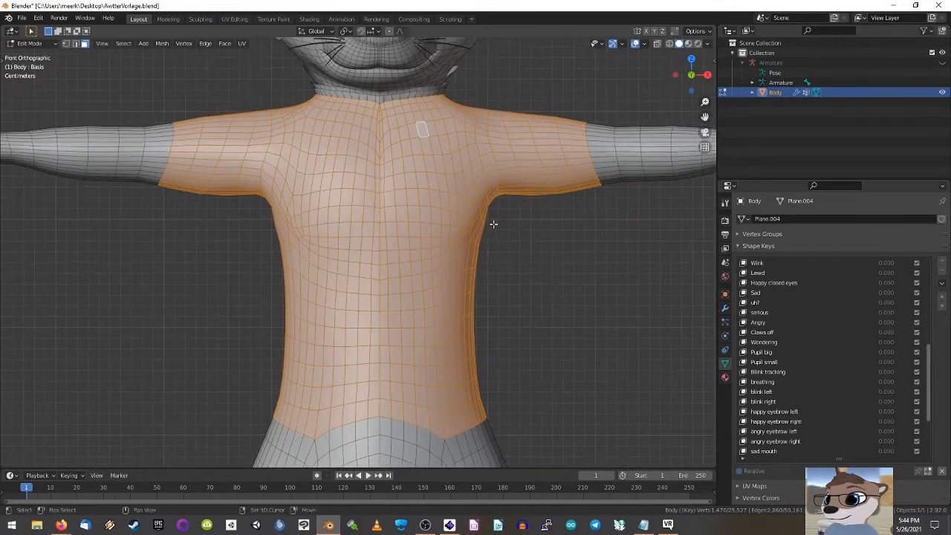
Step: Add a new vertex group to the Body mesh and name it Tshirt
click(738, 246)
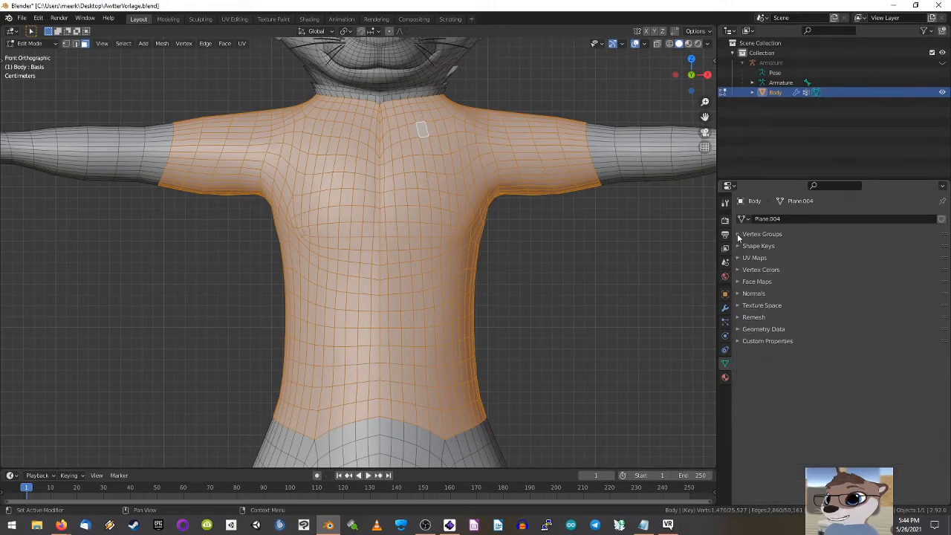
click(738, 234)
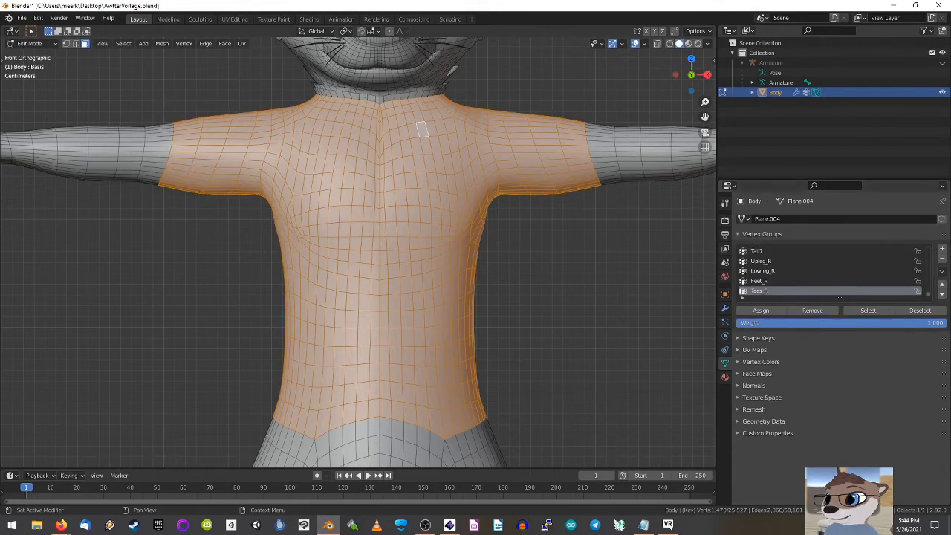
click(942, 251)
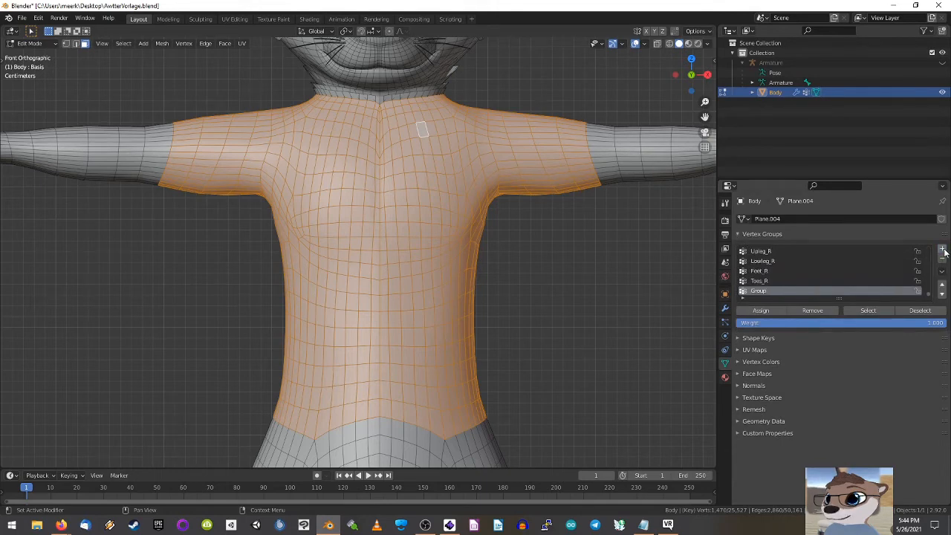
double_click(761, 291)
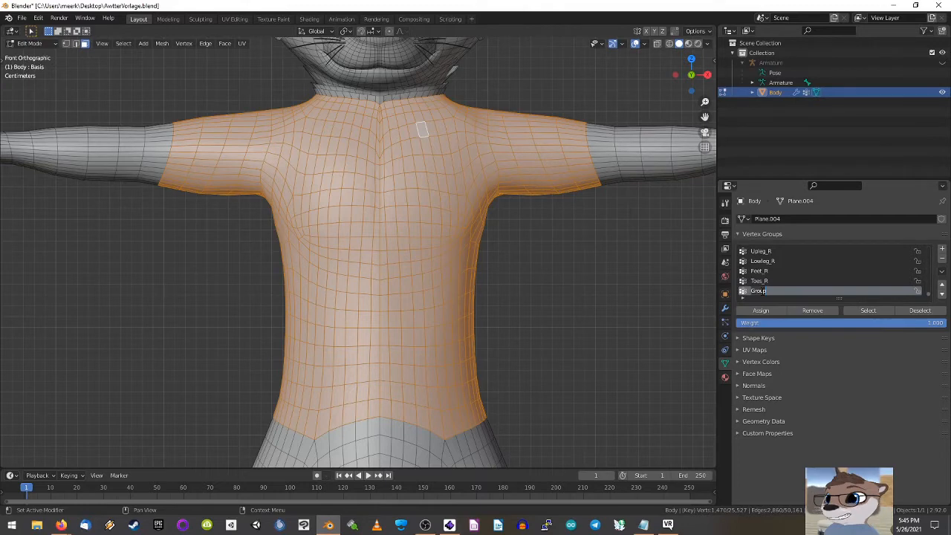
key(BackSpace)
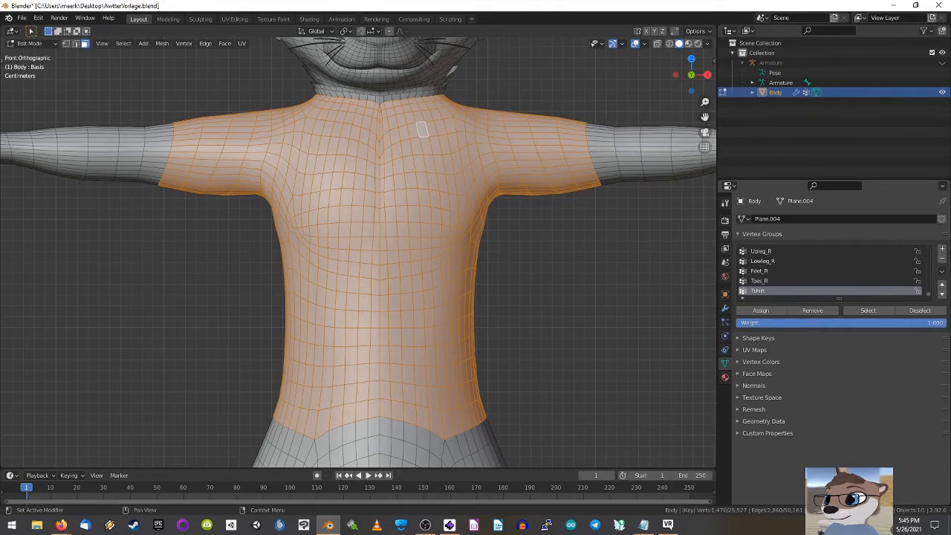
Step: Assign the selected shirt faces to the Tshirt vertex group with weight 1.000 and lock the group
click(786, 322)
key(Return)
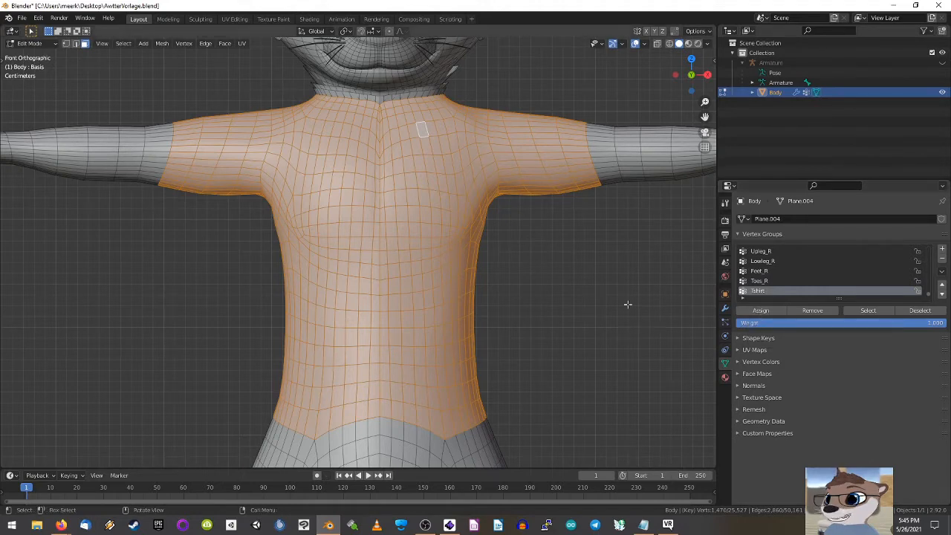
click(762, 311)
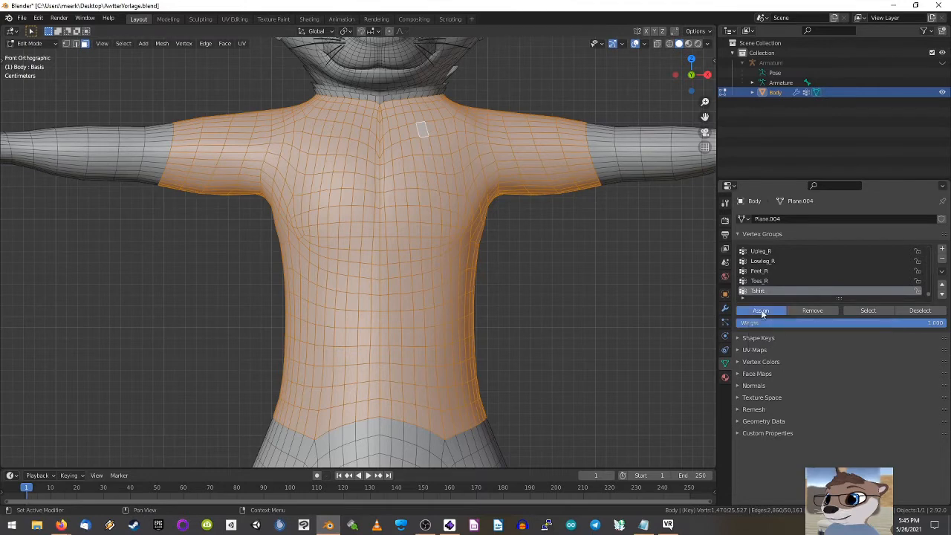
click(918, 292)
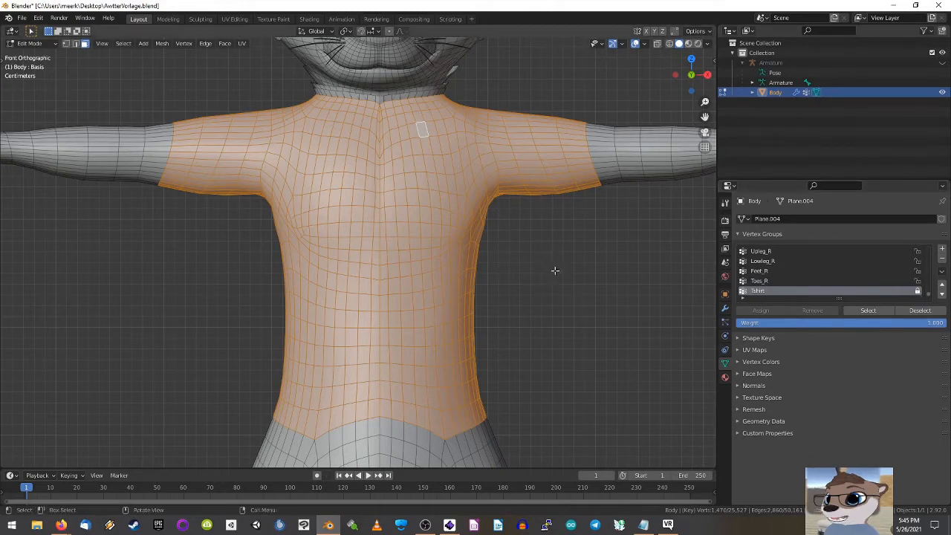
Step: Deselect everything and reselect the shirt faces from the Tshirt vertex group
key(alt+a)
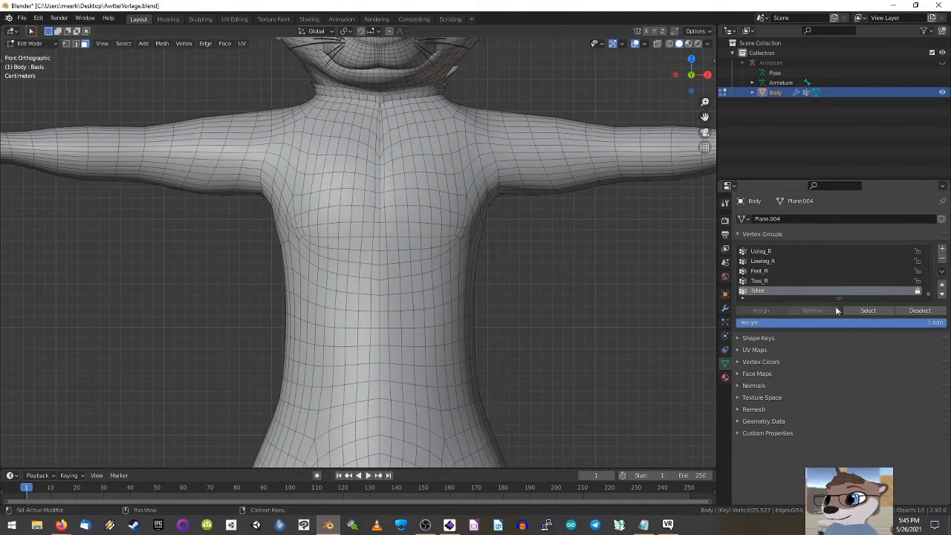
click(865, 311)
middle_drag(569, 272, 451, 282)
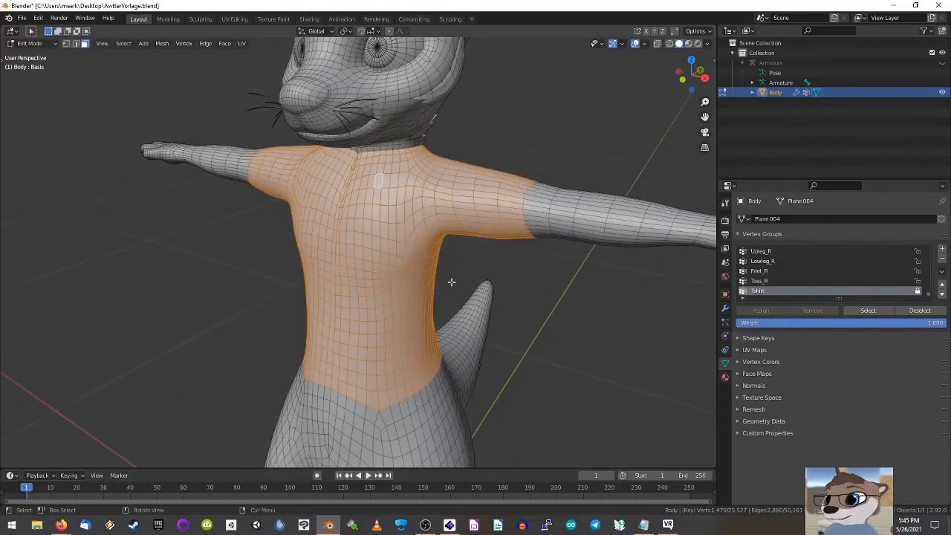
key(KP_1)
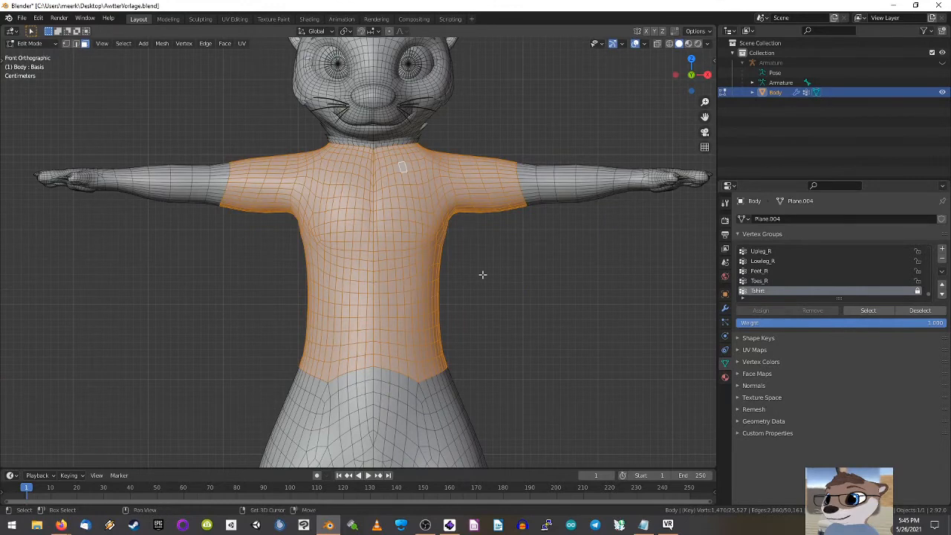
Step: Duplicate the selected shirt faces in place, leaving the copy at zero offset
mouse_move(483, 275)
shift+middle_down()
mouse_move(497, 289)
mouse_move(494, 283)
shift+middle_up()
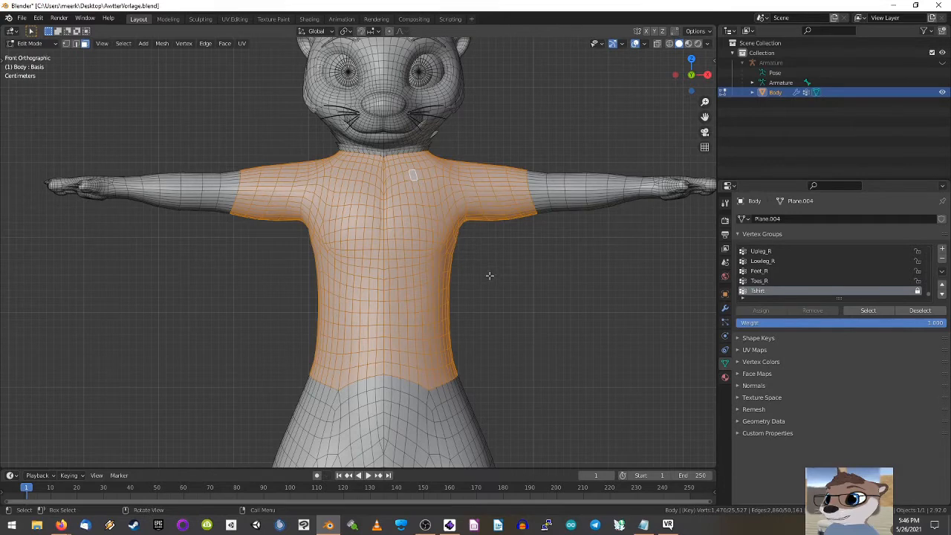
scroll(490, 274, up, 1)
shift+middle_drag(512, 266, 485, 252)
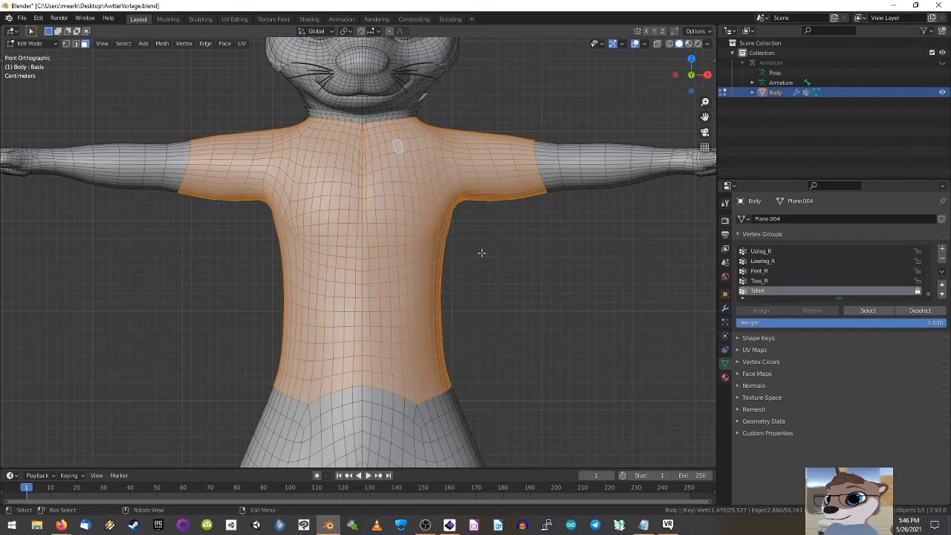
key(ctrl)
key(g)
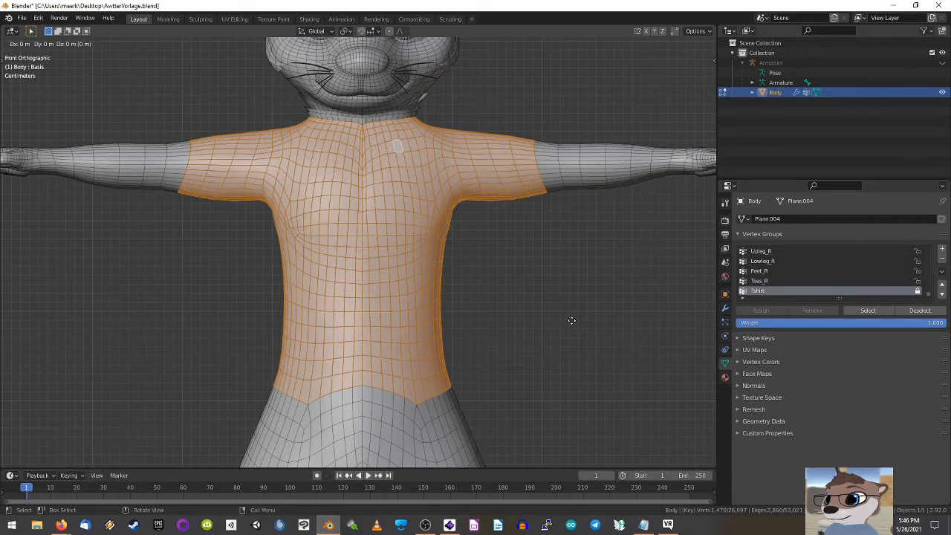
click(571, 321)
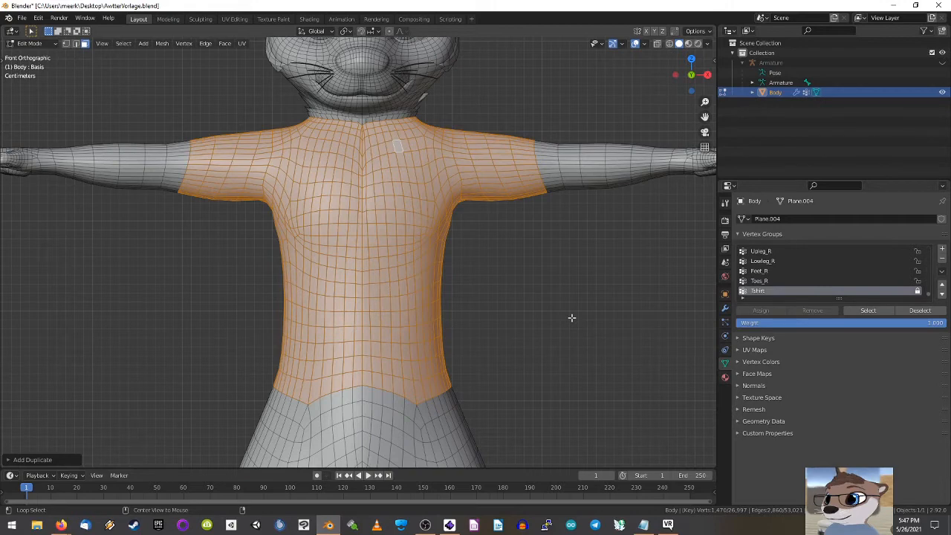
Step: Shrink/Fatten the duplicated shirt faces outward by 0.03 m
key(alt+s)
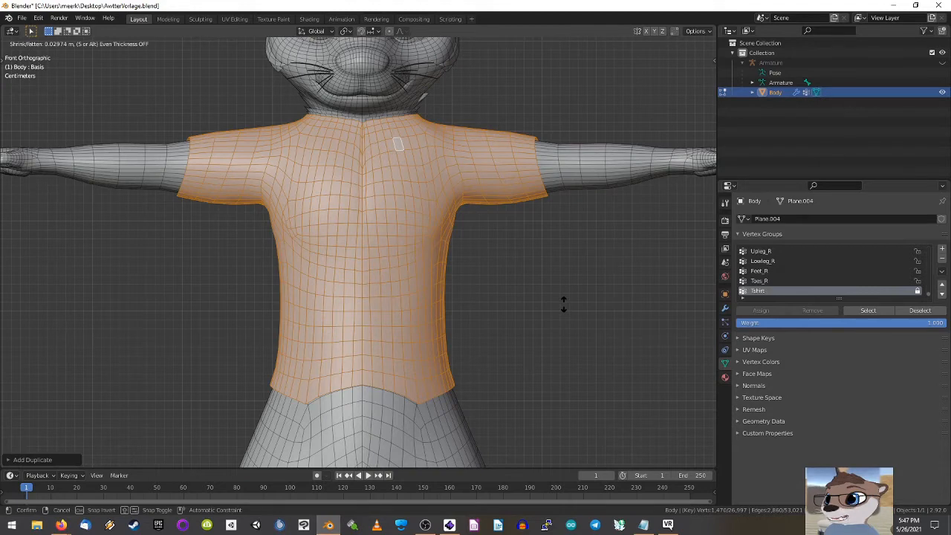
text(0.)
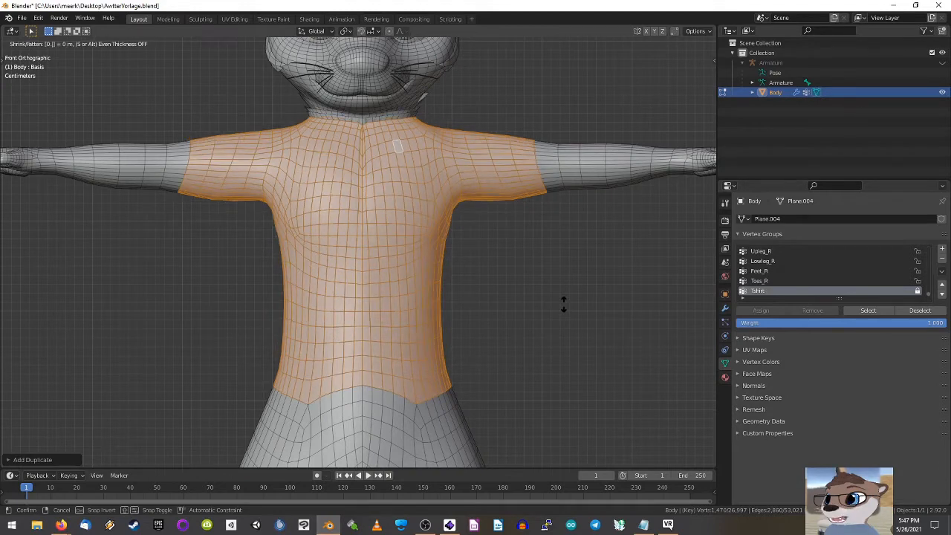
text(03)
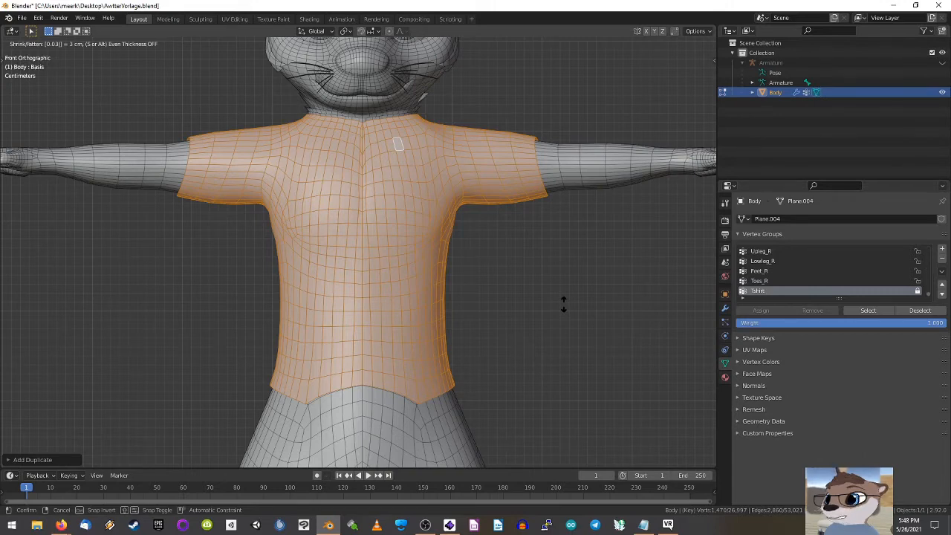
click(563, 304)
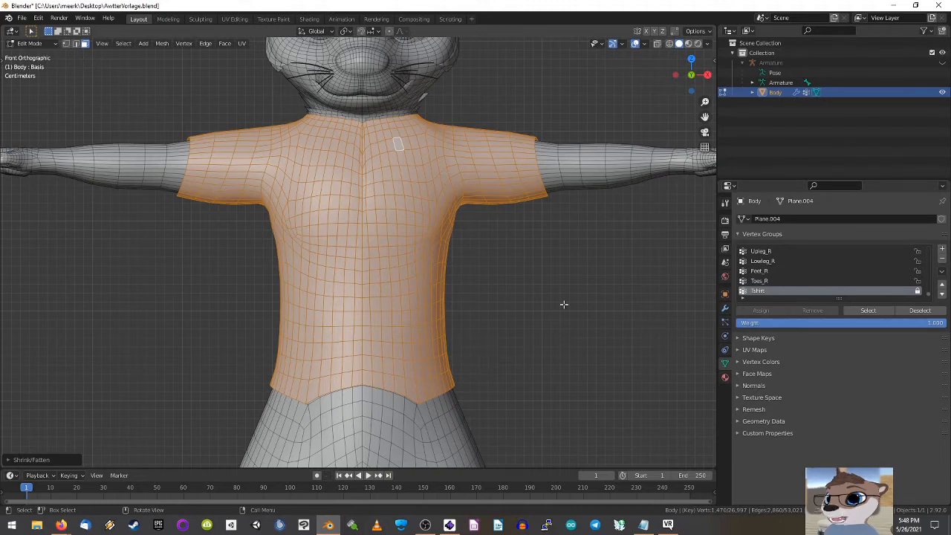
Step: Separate the selected shirt faces into their own object and switch to Object Mode
key(p)
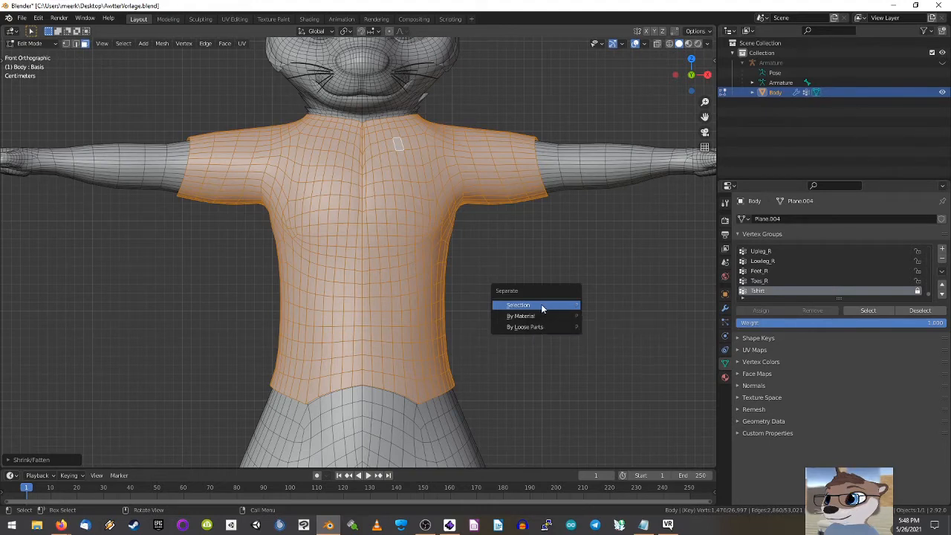
click(541, 304)
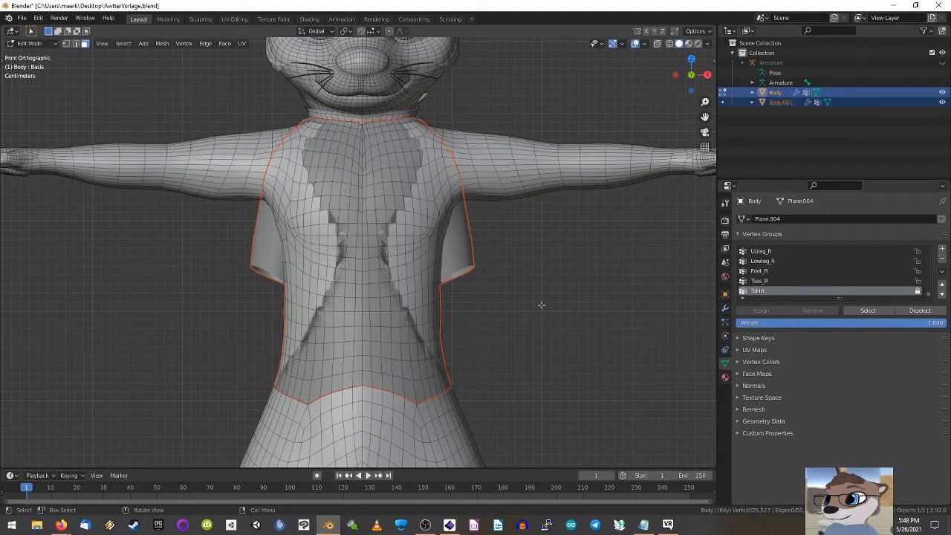
click(45, 44)
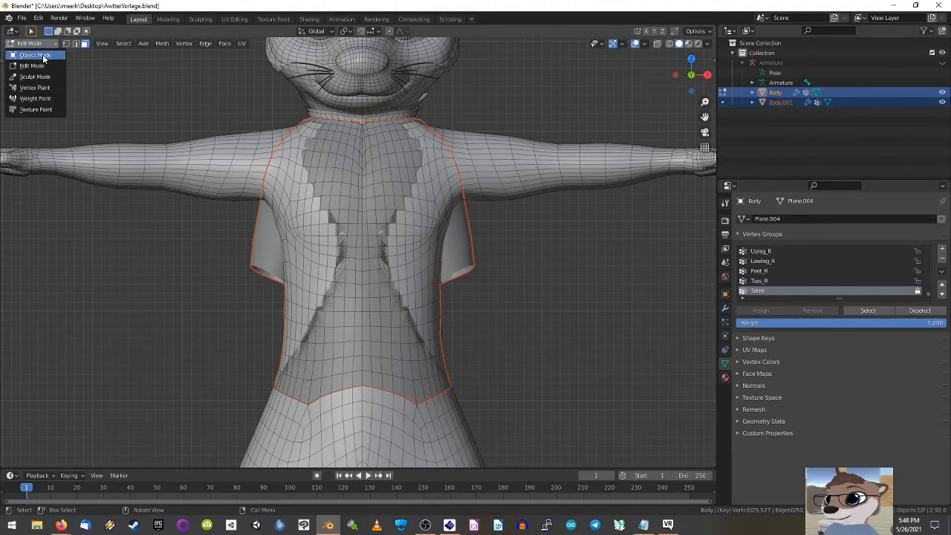
click(37, 55)
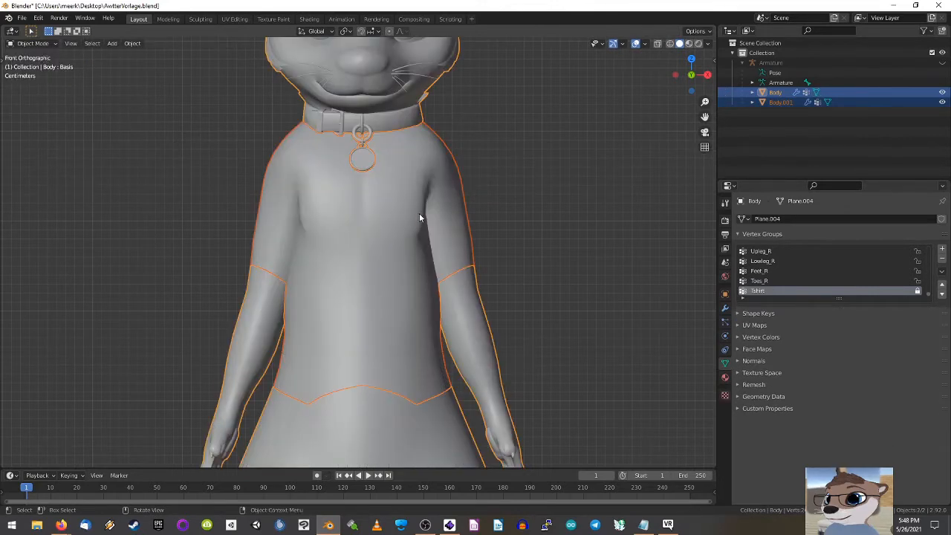
Step: Select the separated shirt object on its own and rename it to tshirt
click(775, 102)
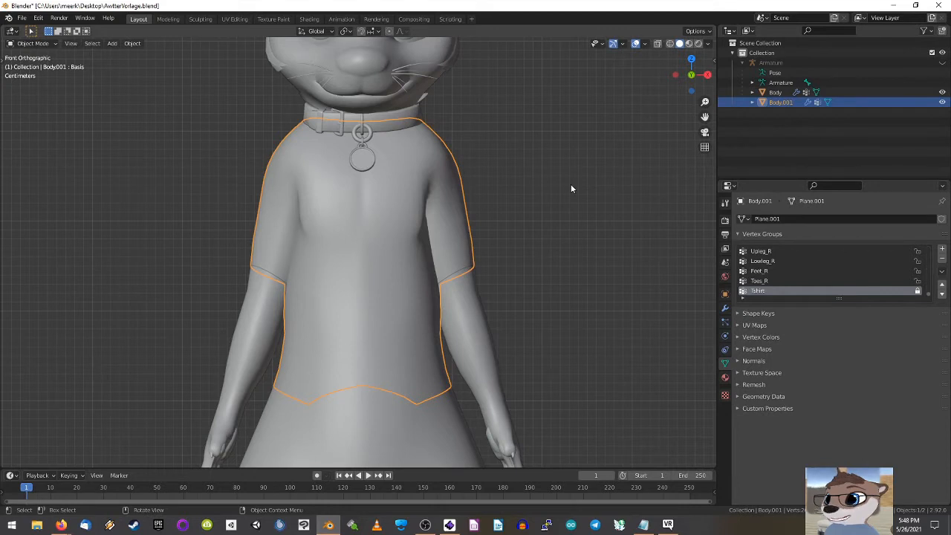
key(F2)
key(BackSpace)
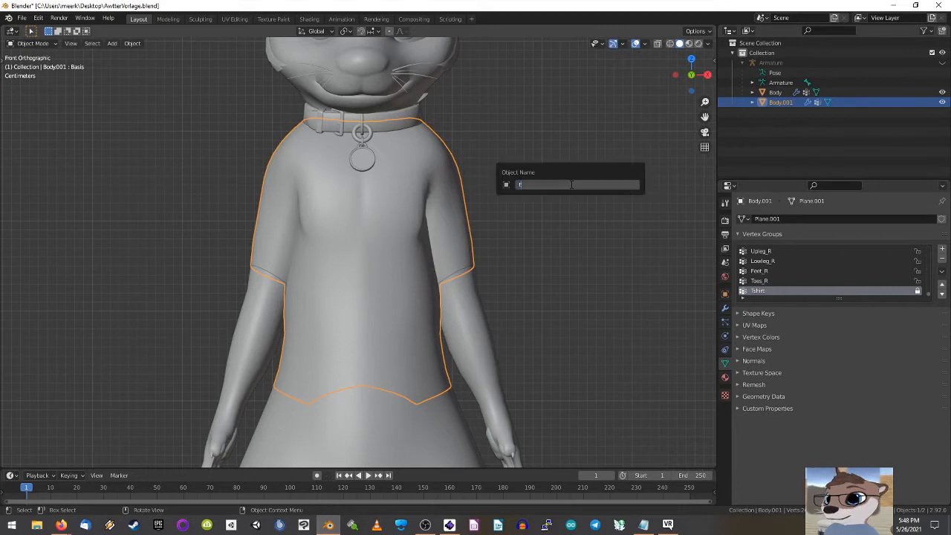
text(tshirt)
key(Return)
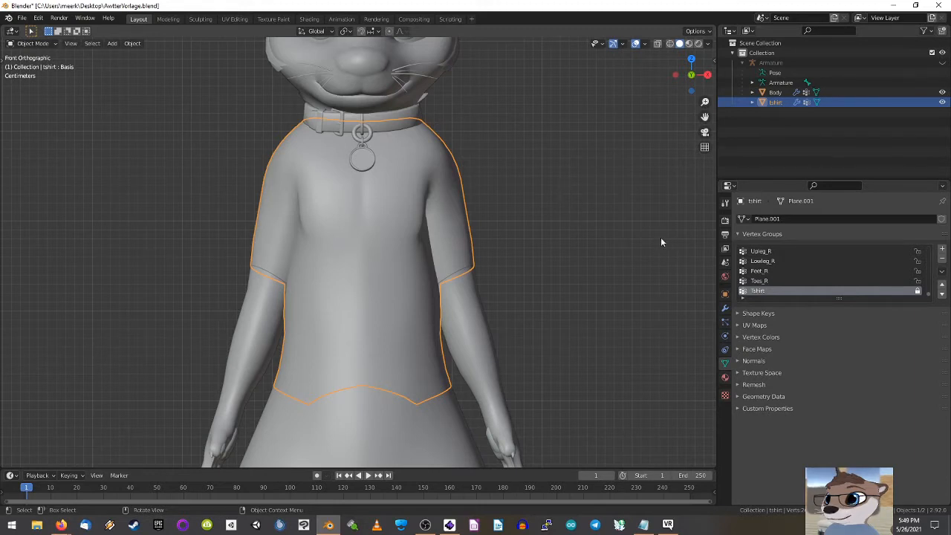
Step: Collapse the vertex groups and look through the tshirt's full list of shape keys, inherited from the Body
click(737, 233)
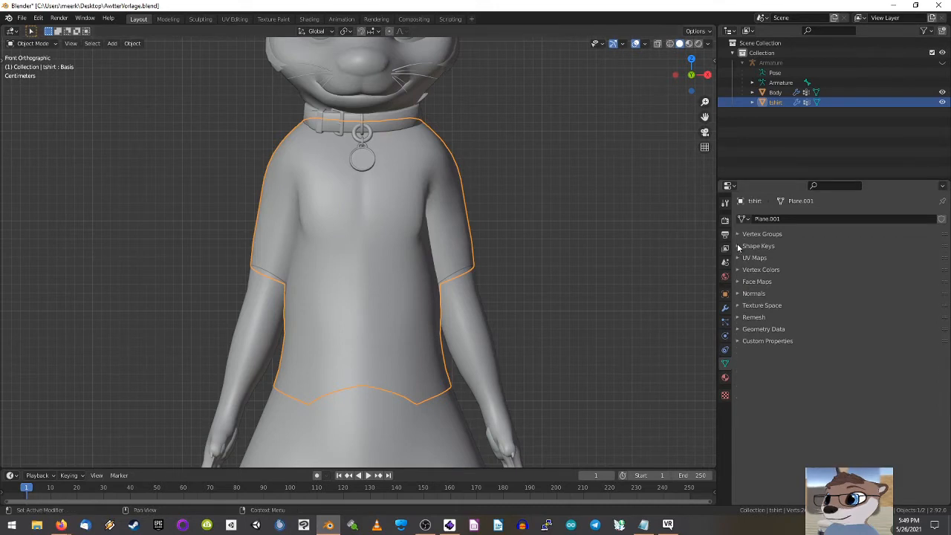
click(737, 246)
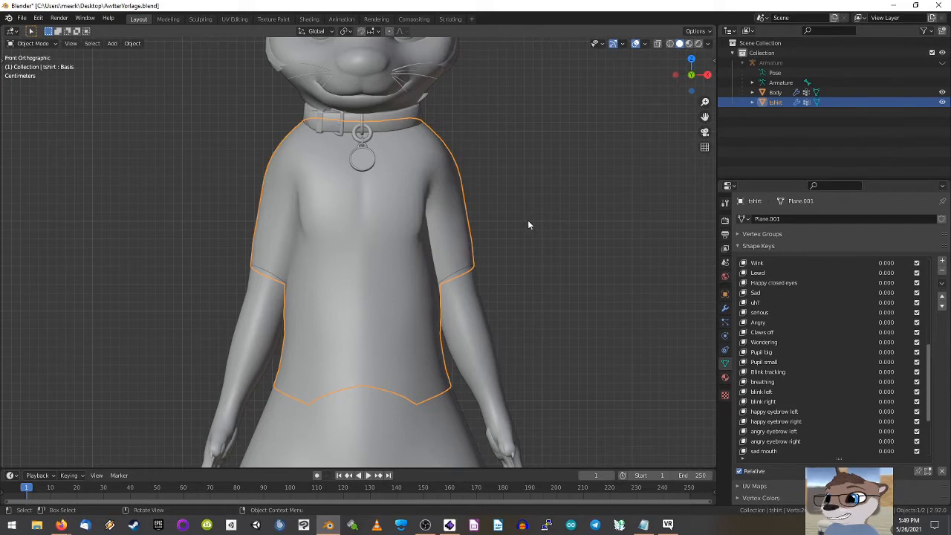
scroll(794, 336, down, 5)
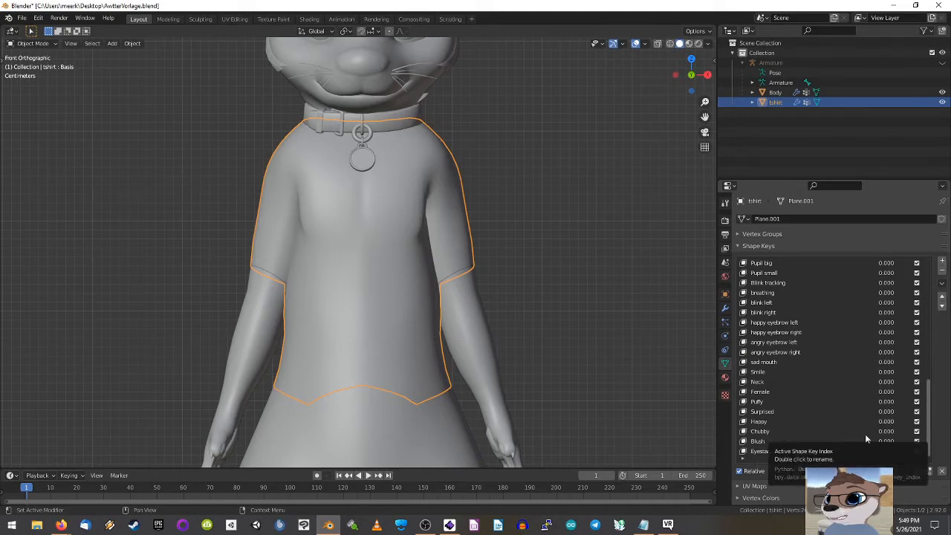
mouse_move(887, 434)
mouse_down()
mouse_move(950, 434)
mouse_move(887, 434)
mouse_up()
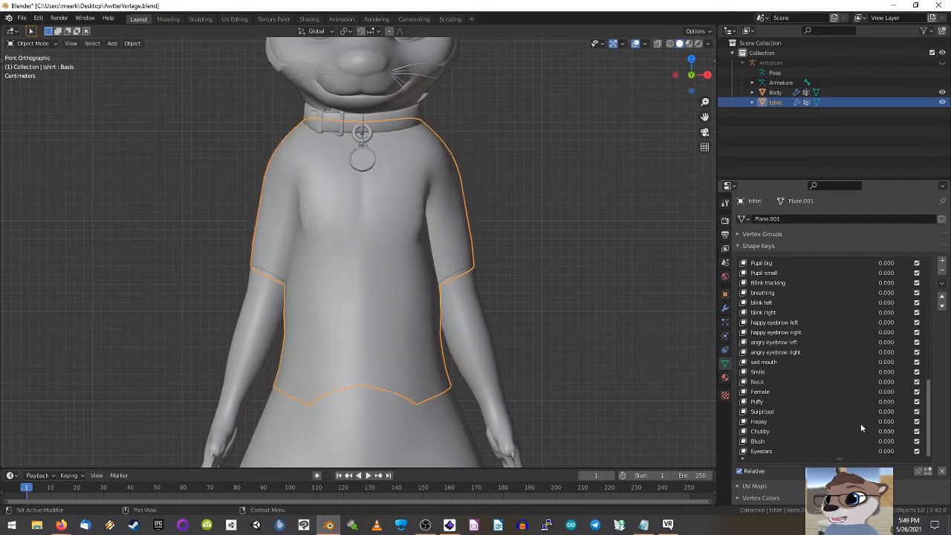
scroll(834, 379, up, 5)
scroll(833, 380, up, 10)
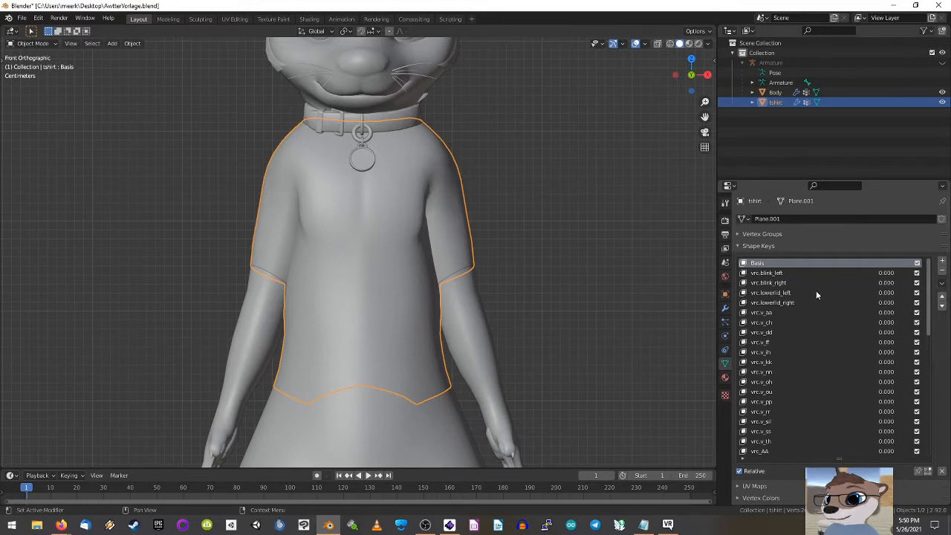
scroll(810, 294, down, 5)
scroll(809, 296, down, 10)
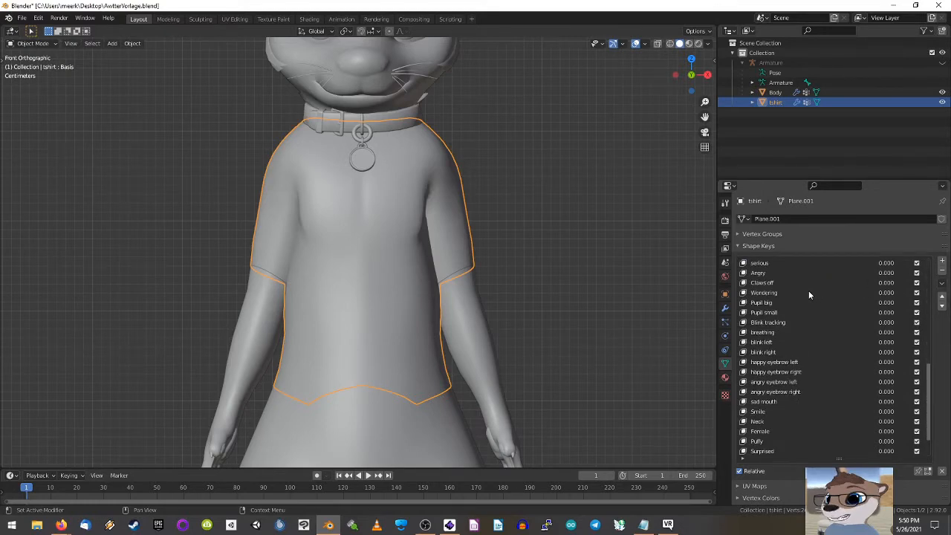
Step: Delete the Eyestars, Blush, Happy and Surprised shape keys from the tshirt, keeping Chubby
click(762, 451)
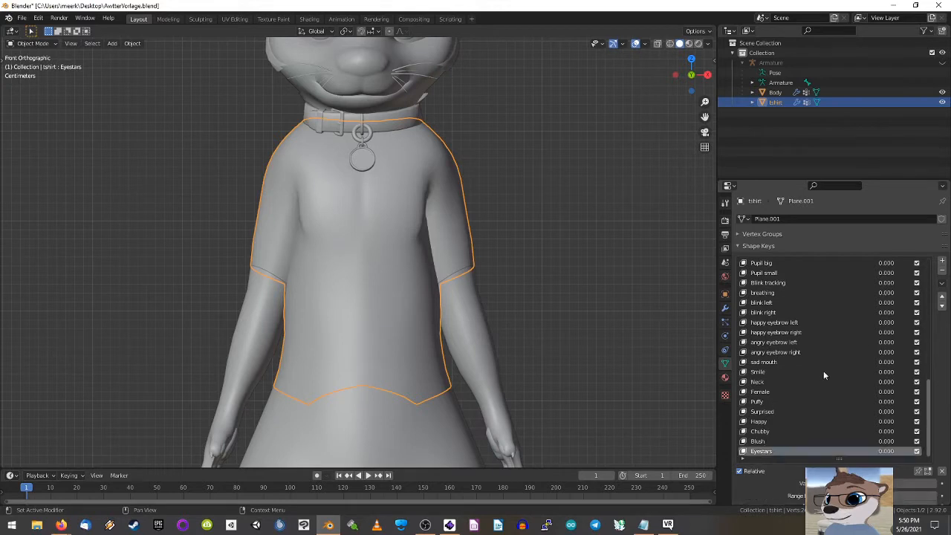
click(942, 286)
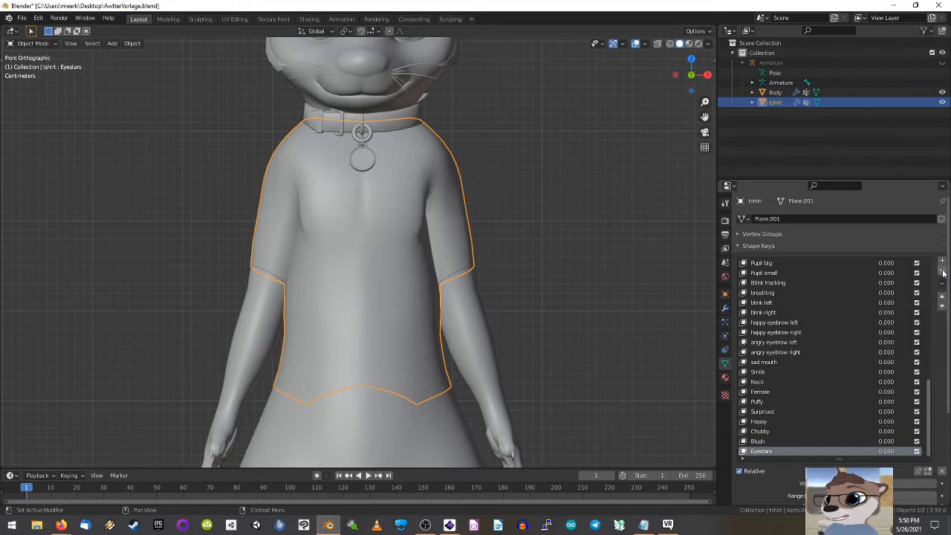
click(943, 272)
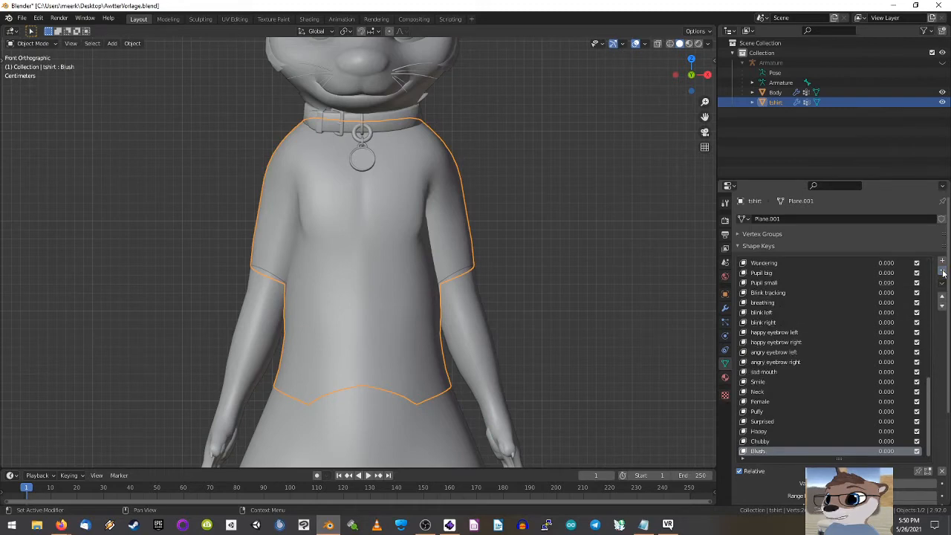
click(943, 272)
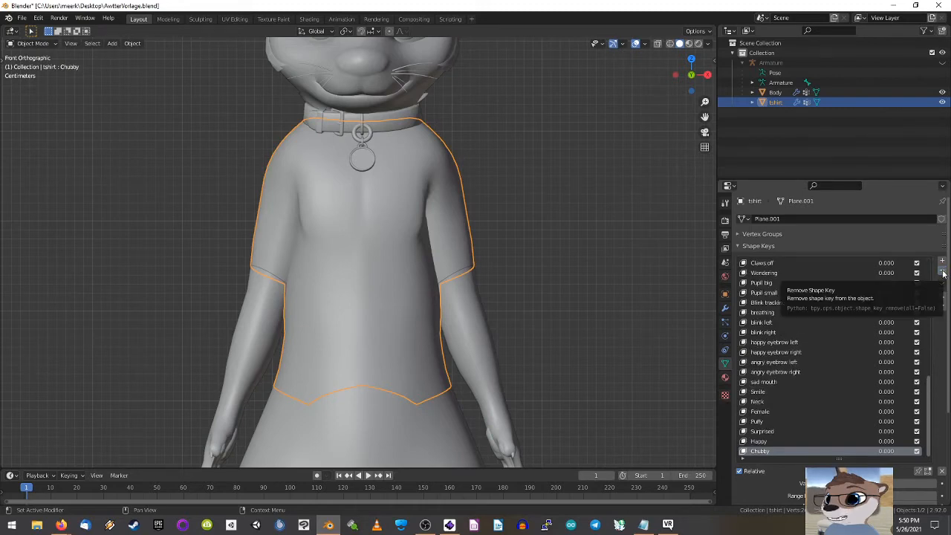
click(778, 440)
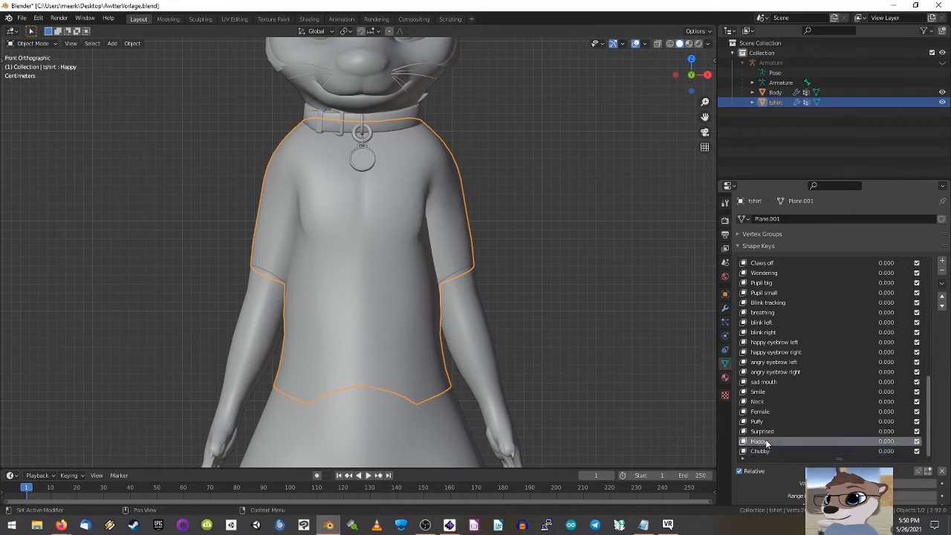
click(943, 272)
click(943, 272)
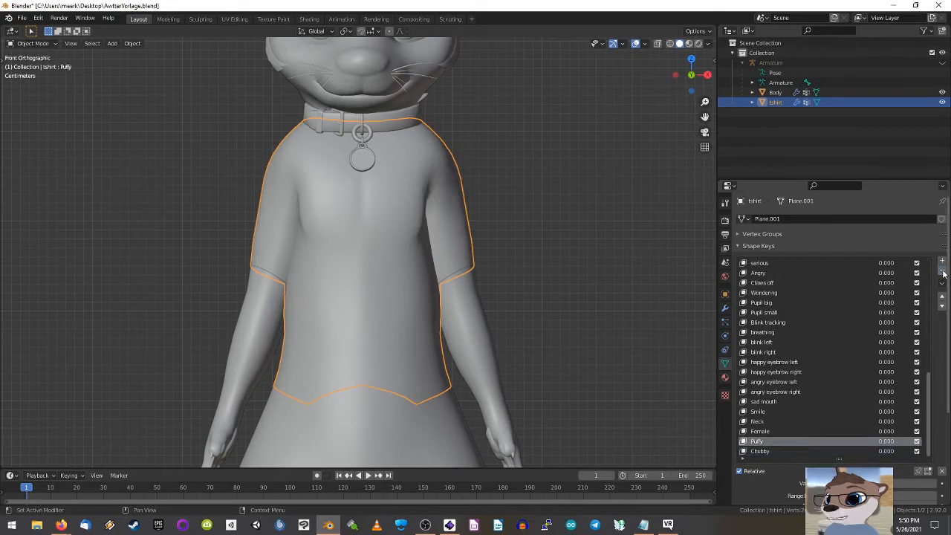
Step: Test the influence of the Puffy shape key on the tshirt and delete that key
drag(886, 441, 832, 441)
scroll(557, 301, down, 1)
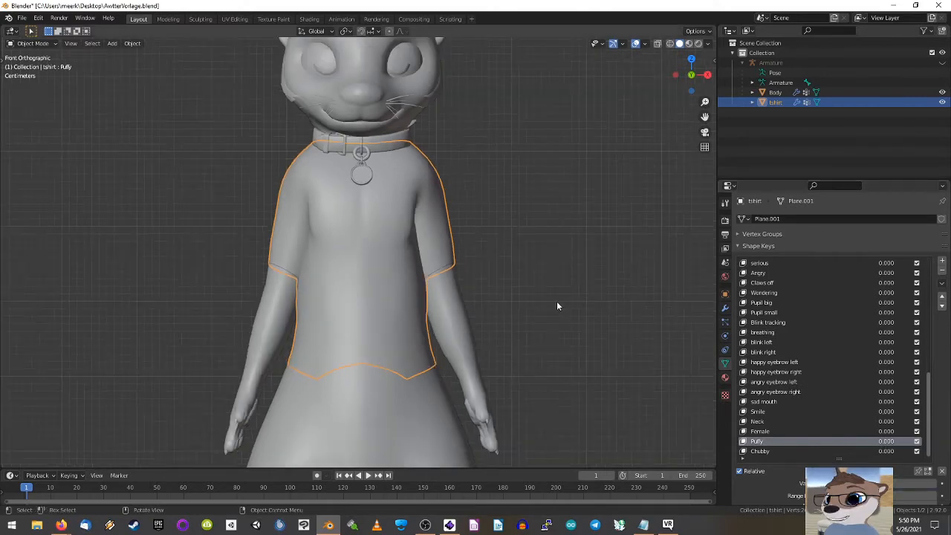
click(942, 273)
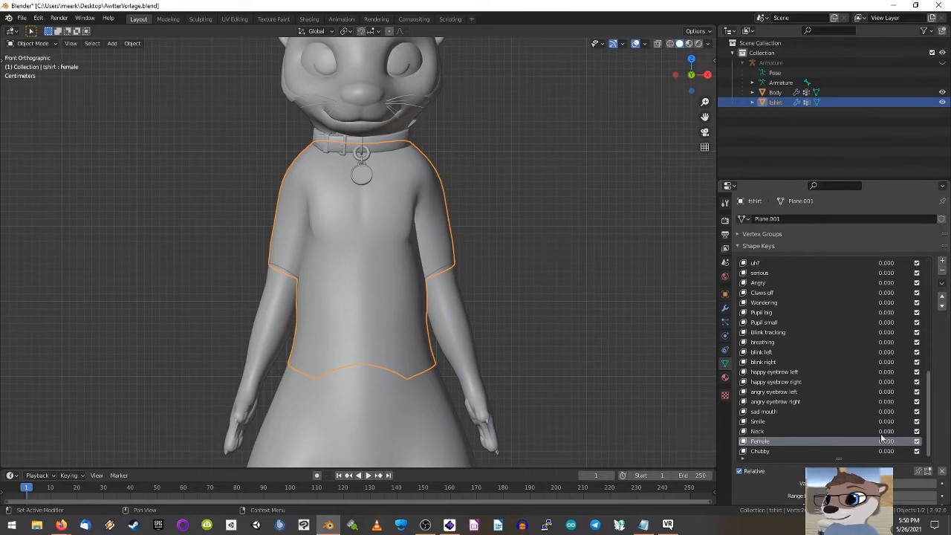
Step: Test the Female shape key at 1.000 on both the tshirt and the Body, and reset both to 0.000
drag(886, 441, 914, 441)
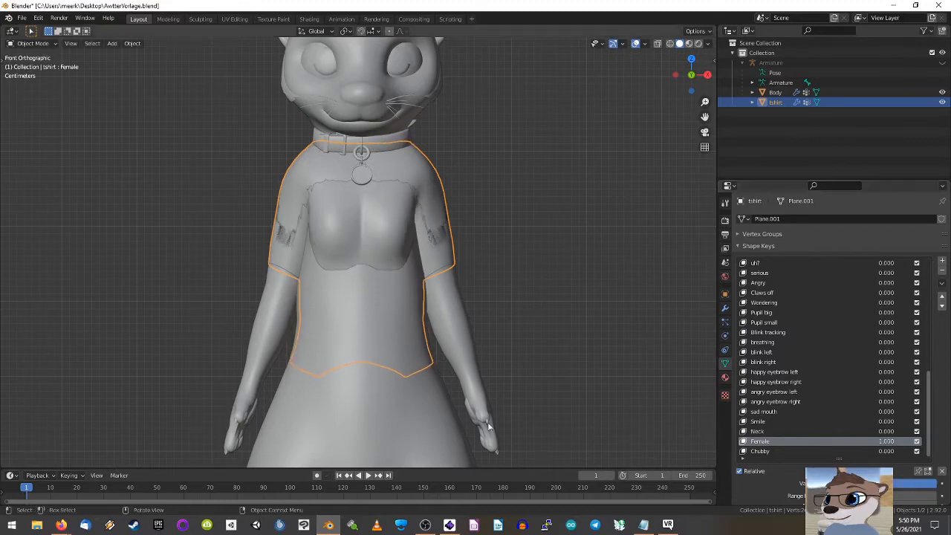
click(417, 420)
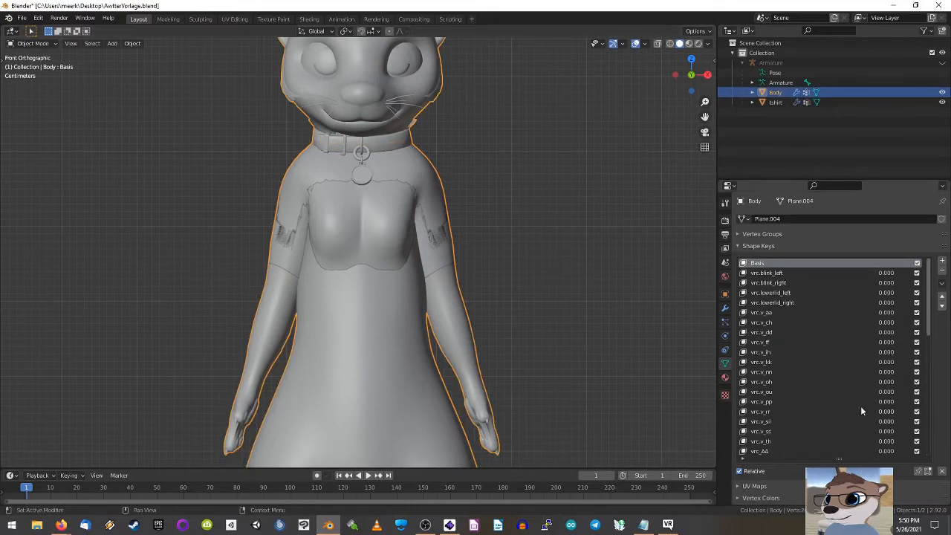
scroll(884, 407, down, 10)
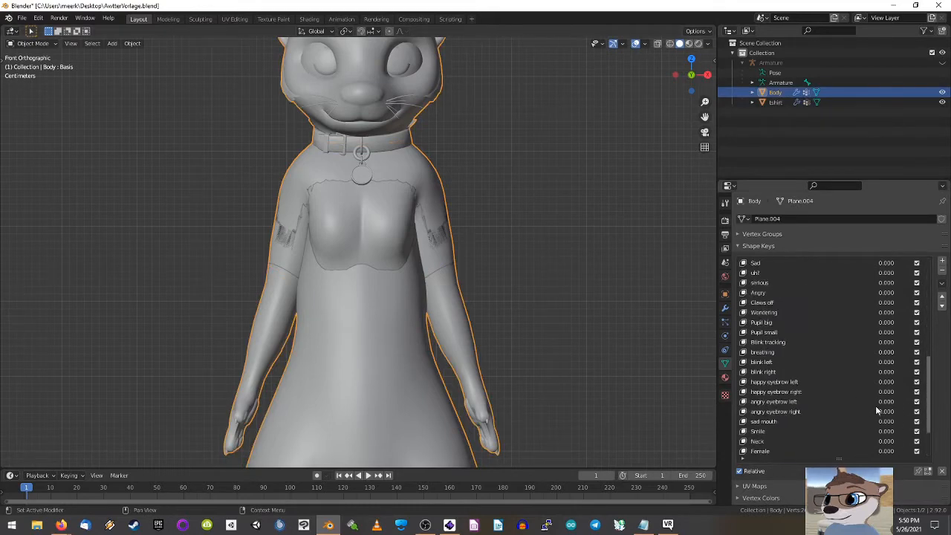
drag(886, 391, 914, 392)
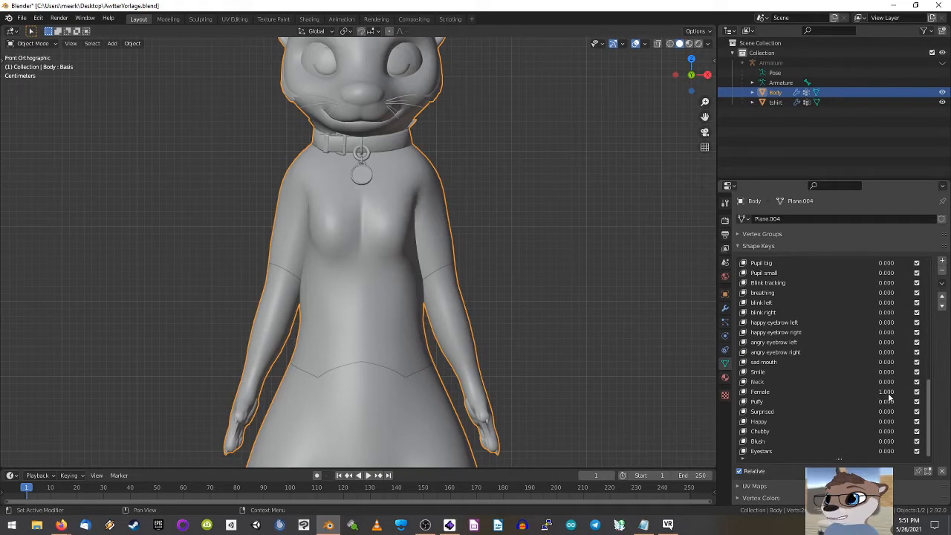
drag(888, 392, 859, 391)
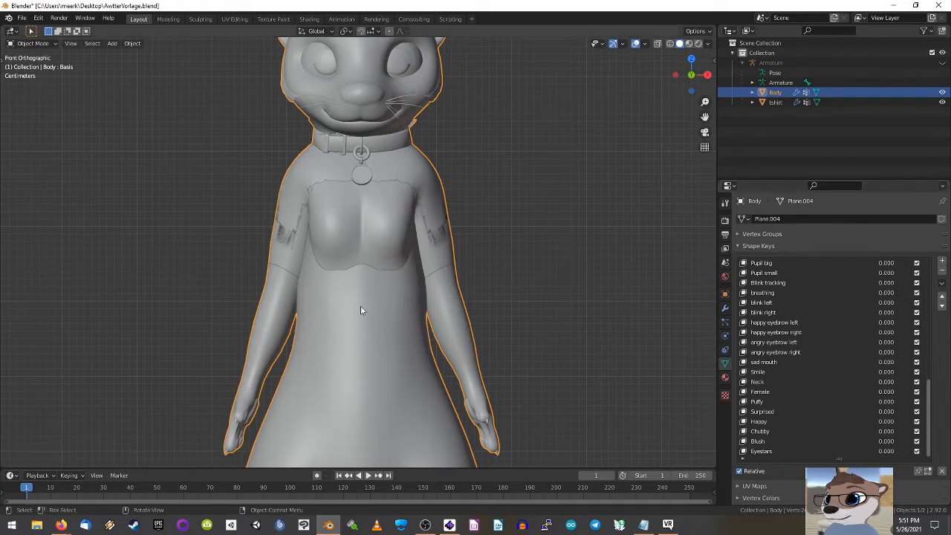
click(361, 238)
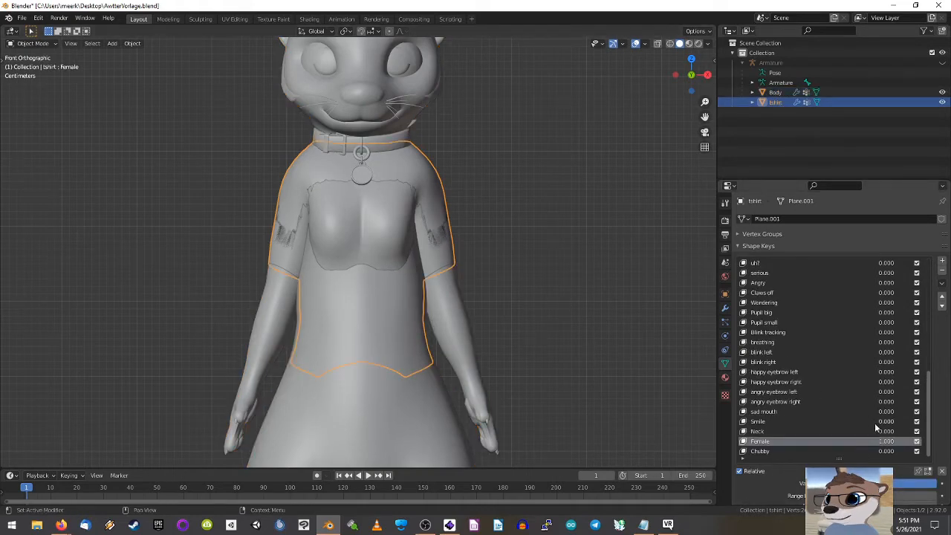
mouse_move(890, 443)
mouse_down()
mouse_move(889, 433)
mouse_move(903, 433)
mouse_move(878, 432)
mouse_up()
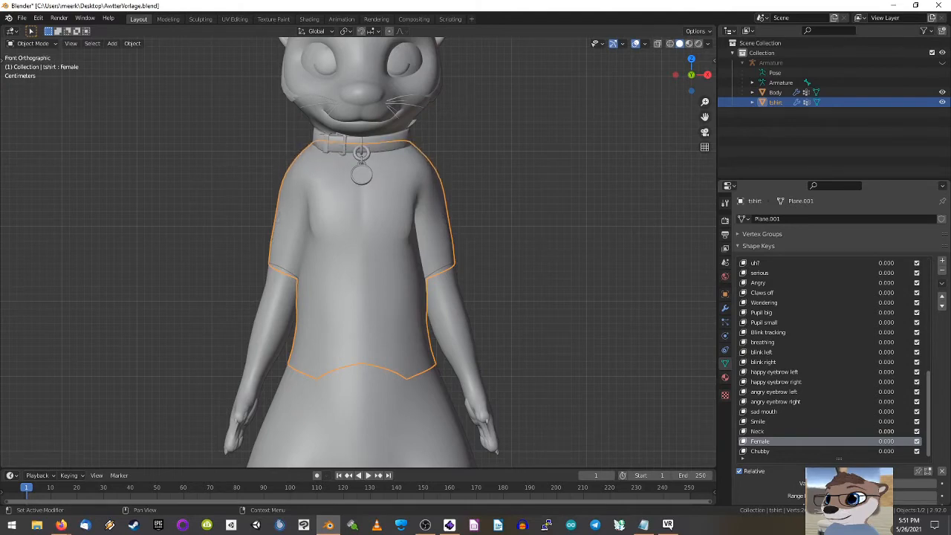
Step: Delete the tshirt's facial shape keys from Smile up through blink left, including the mouth, eyebrow and blink keys
click(773, 421)
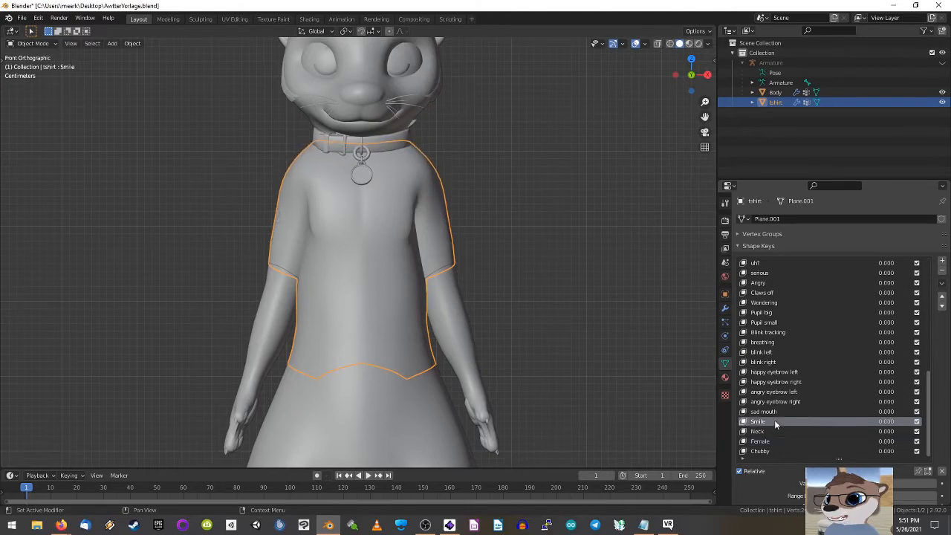
click(942, 274)
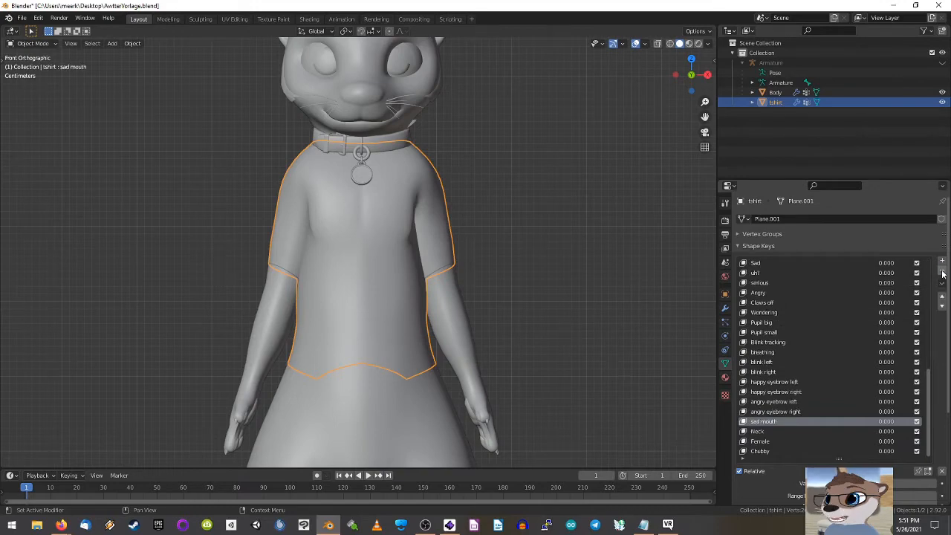
click(942, 274)
click(942, 274)
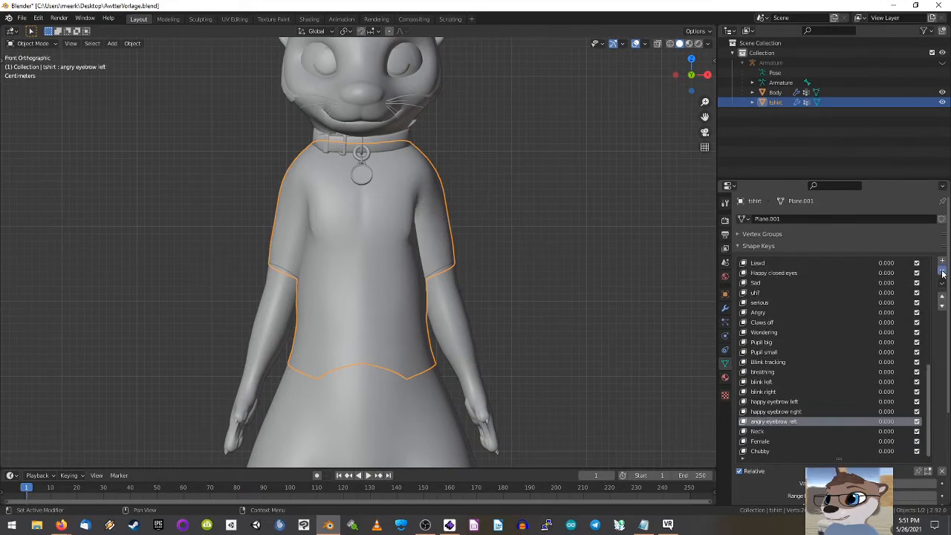
click(942, 274)
click(942, 274)
click(942, 274)
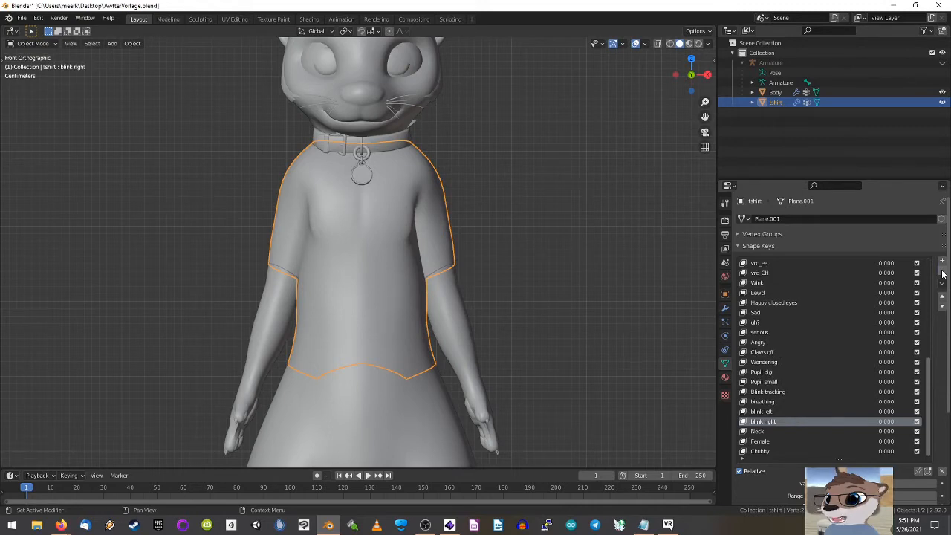
click(942, 274)
click(942, 273)
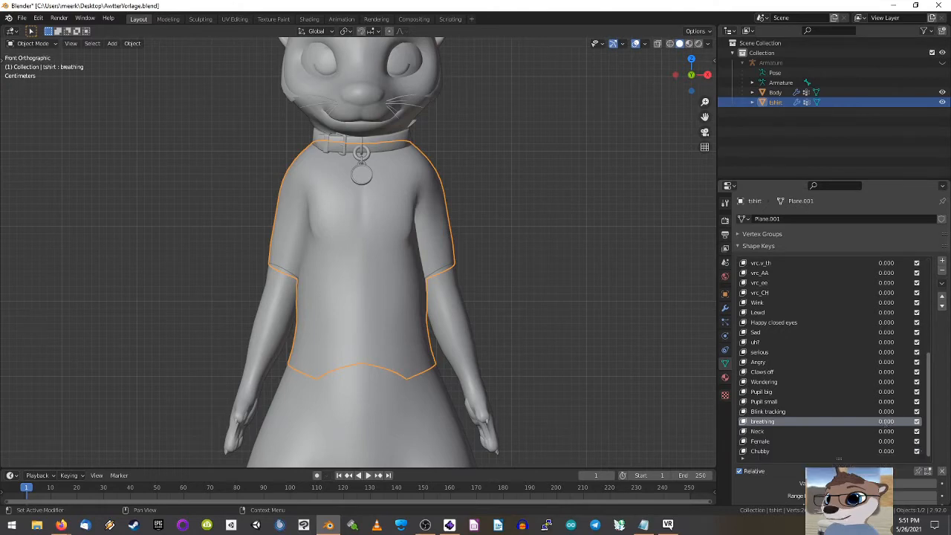
Step: Delete the tshirt's shape keys from Blink tracking up through Happy closed eyes, keeping breathing, Neck, Female and Chubby
mouse_move(886, 423)
mouse_down()
mouse_move(935, 423)
mouse_move(877, 422)
mouse_up()
click(778, 411)
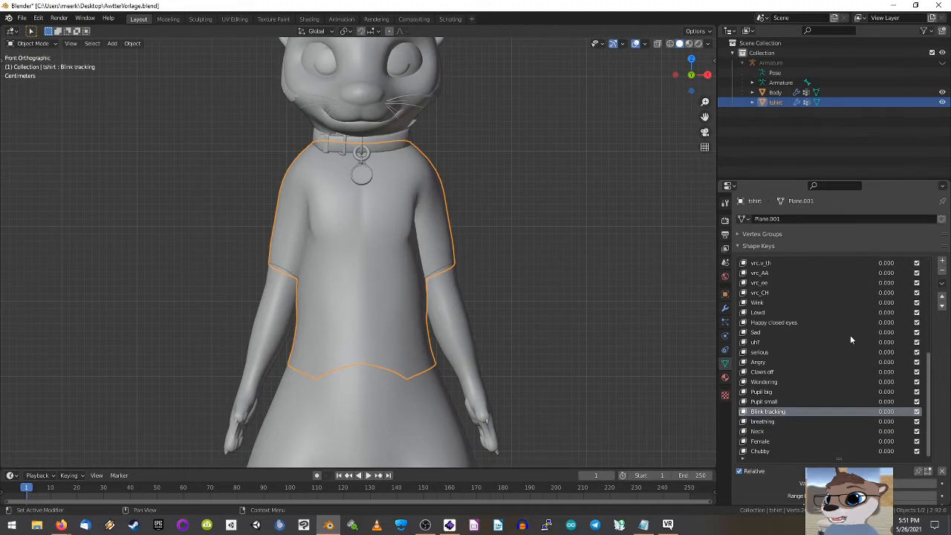
click(944, 274)
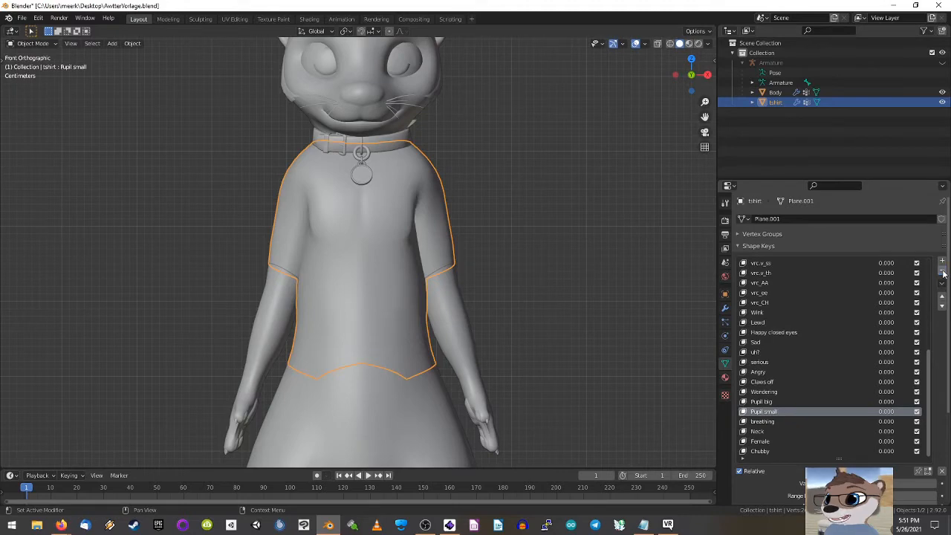
click(944, 274)
click(944, 274)
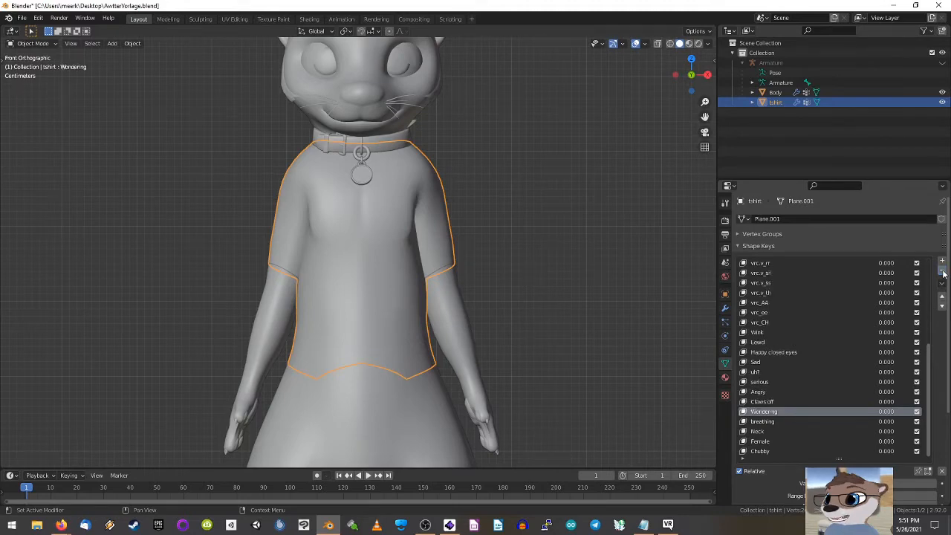
click(943, 274)
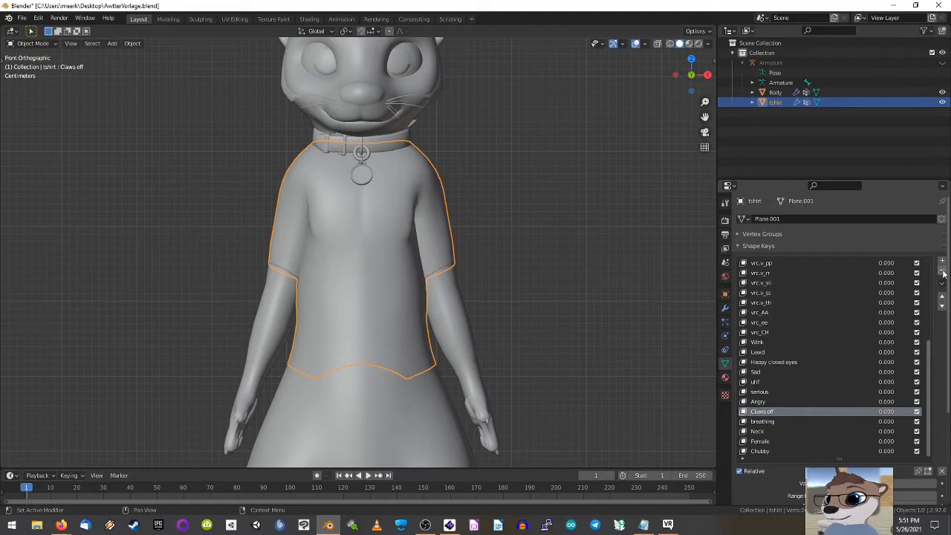
click(944, 274)
click(943, 275)
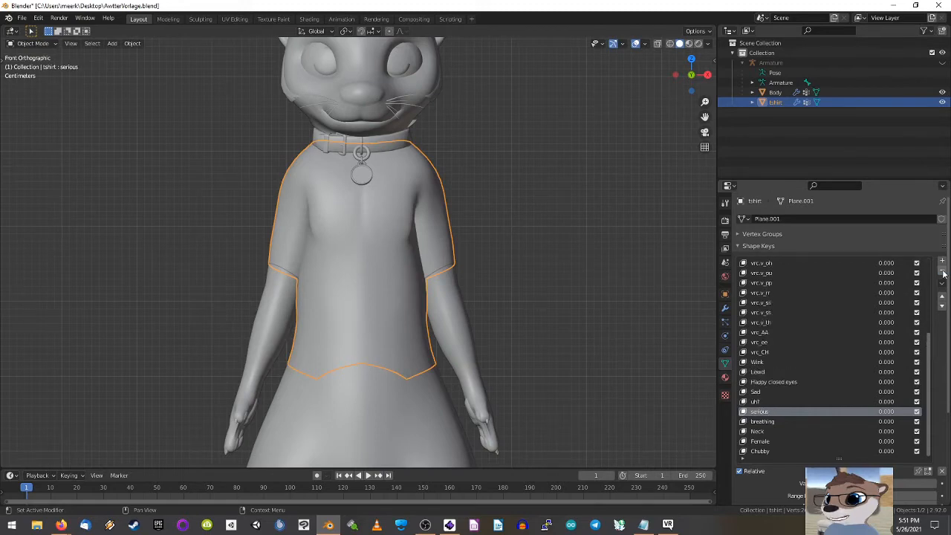
click(943, 274)
click(944, 274)
click(944, 275)
click(944, 274)
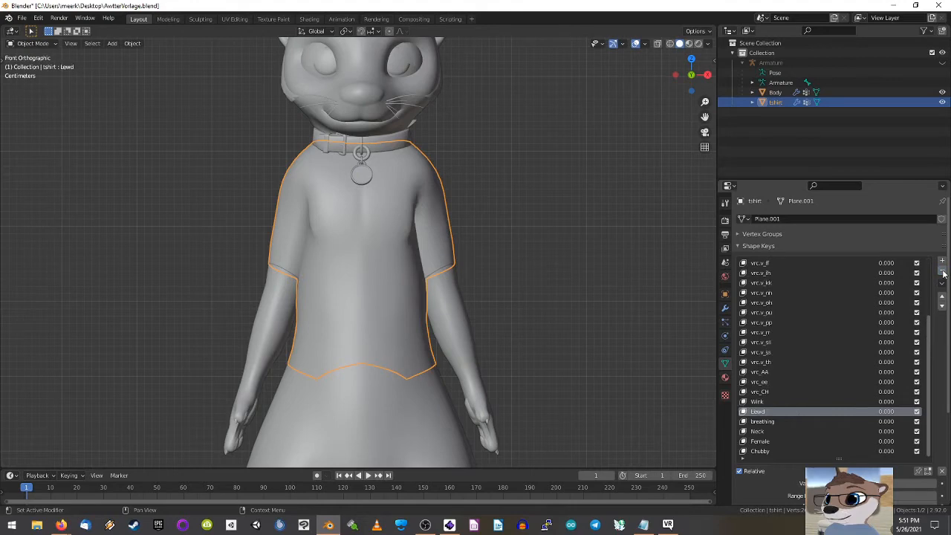
Step: Delete the tshirt's shape keys from Lewd up through vrc.blink_left, including all vrc mouth and eyelid keys, keeping Basis
click(944, 275)
click(944, 274)
click(944, 274)
click(944, 274)
click(943, 274)
click(944, 274)
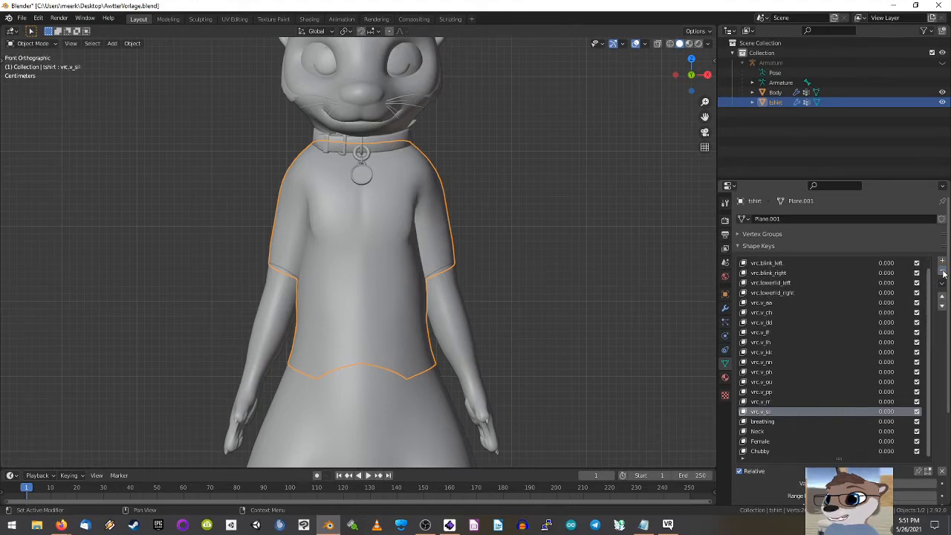
click(944, 274)
double_click(944, 274)
click(943, 275)
click(943, 274)
click(943, 275)
click(943, 274)
click(944, 274)
click(944, 274)
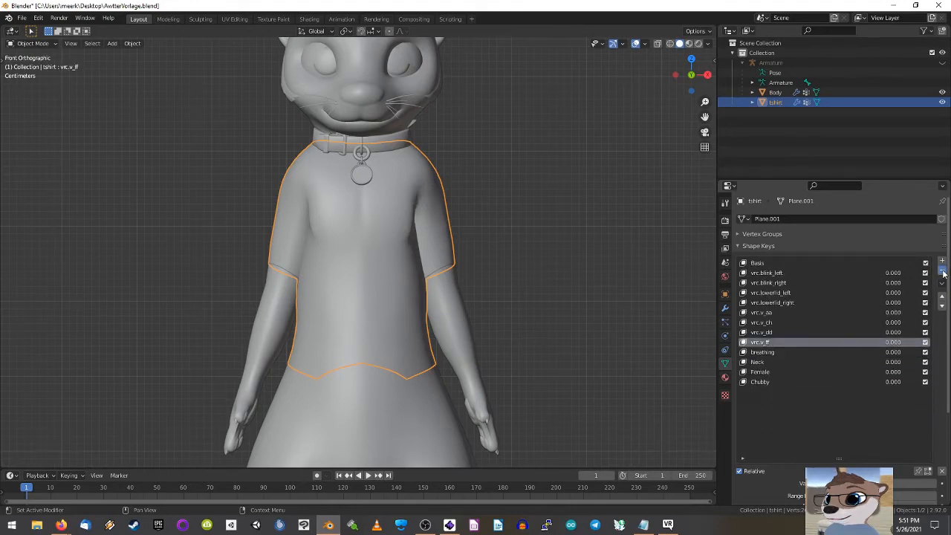
click(944, 274)
click(944, 274)
click(944, 274)
click(943, 275)
click(944, 274)
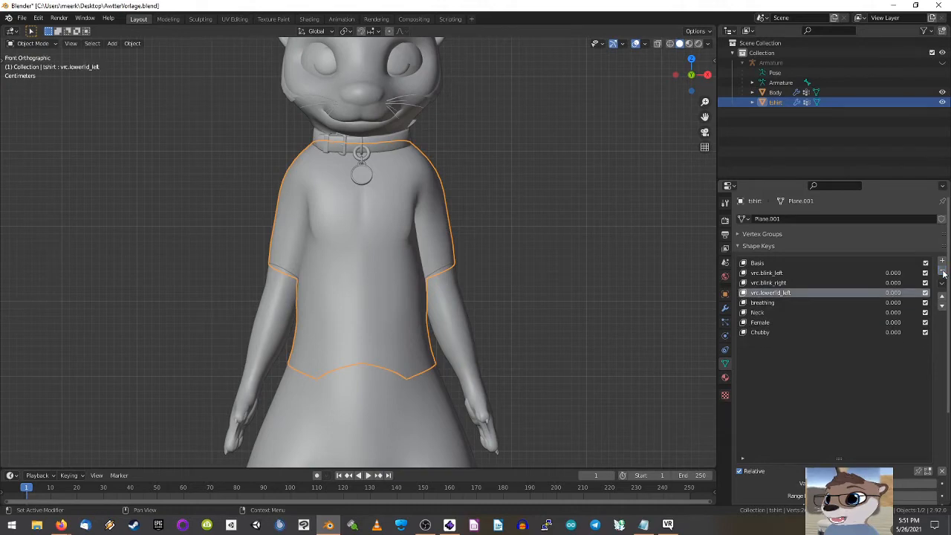
click(944, 274)
click(944, 274)
click(943, 274)
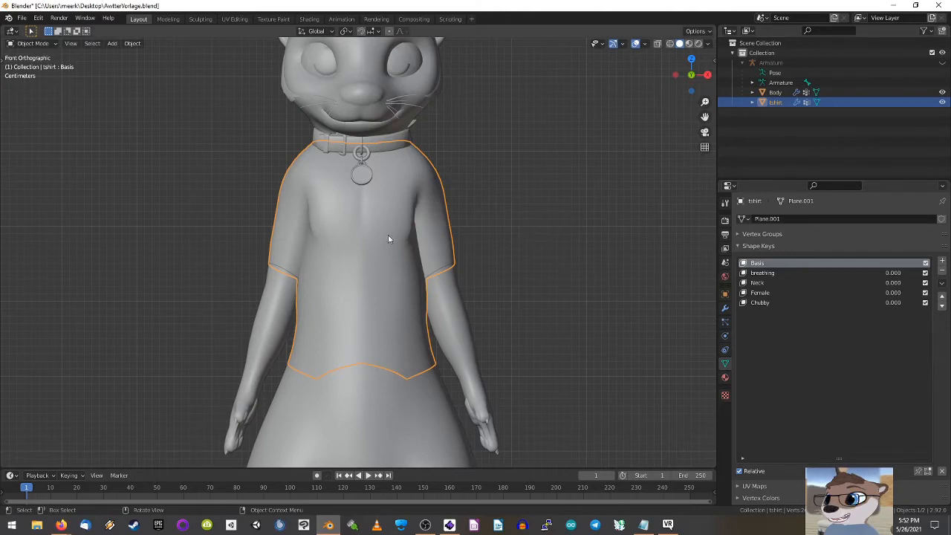
Step: Compare the tshirt's shape in Object Mode and Edit Mode, and leave it in Edit Mode
click(32, 43)
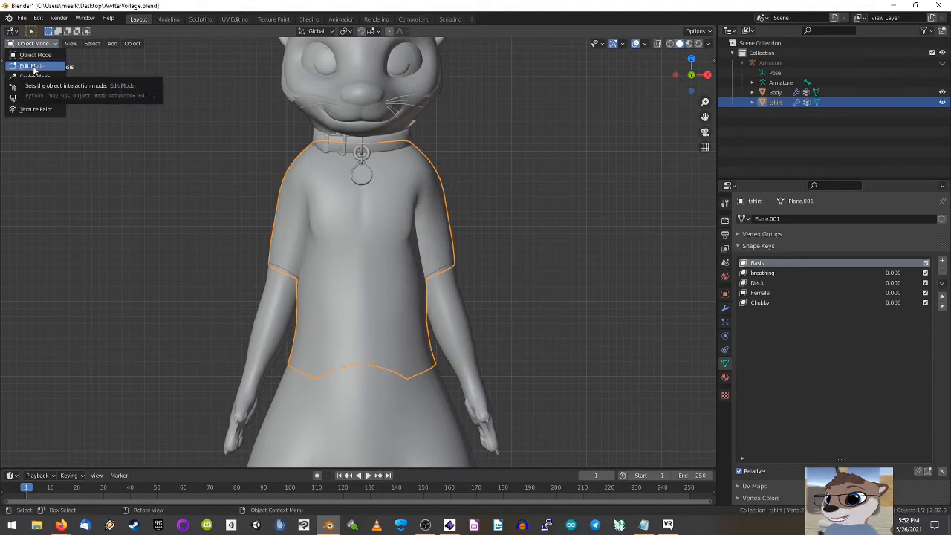
click(32, 66)
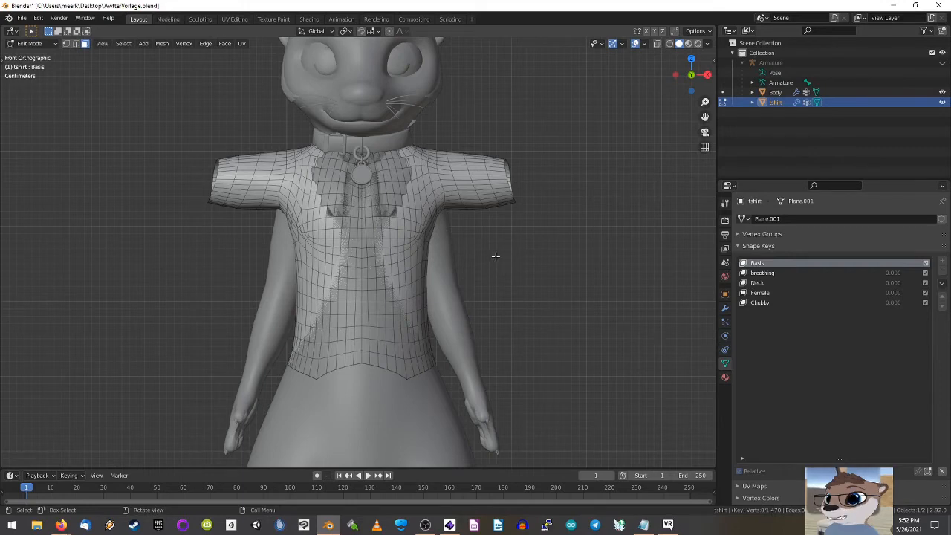
key(Tab)
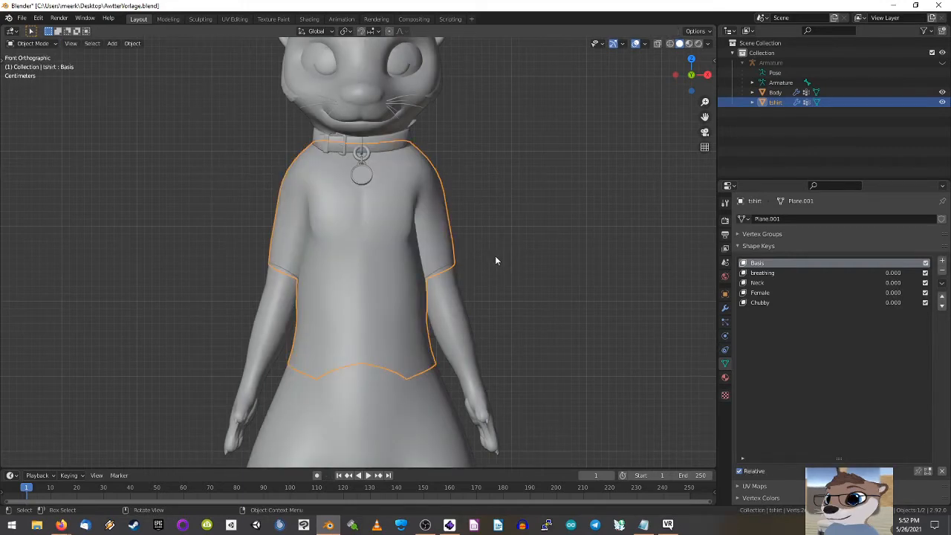
key(Tab)
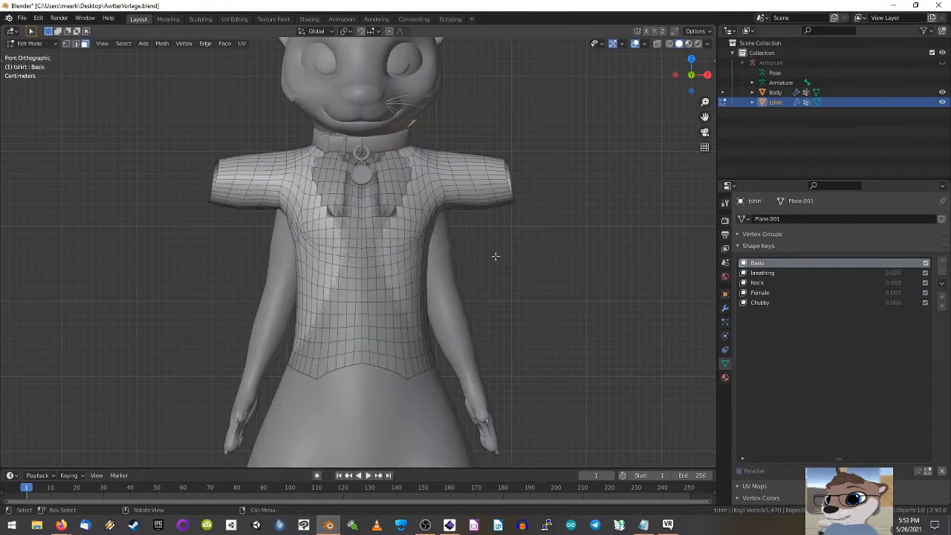
key(Tab)
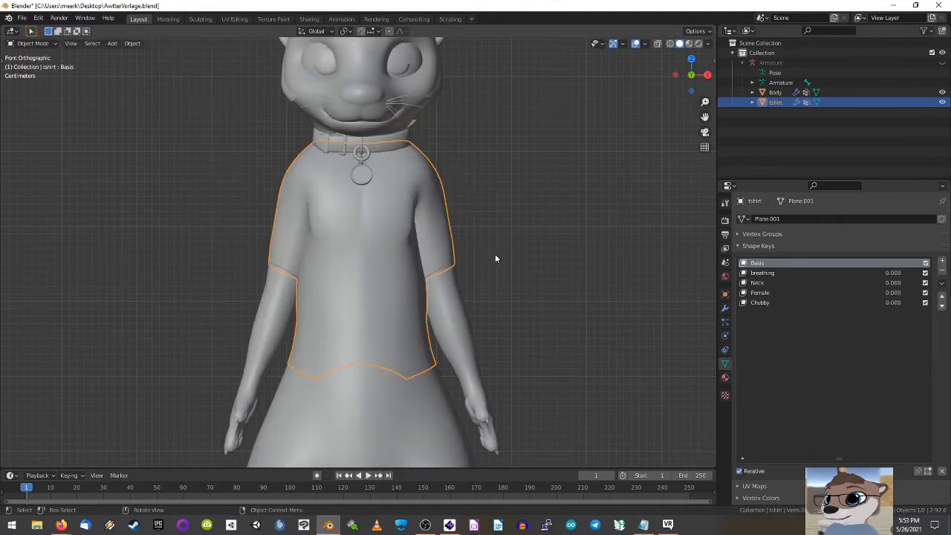
key(Tab)
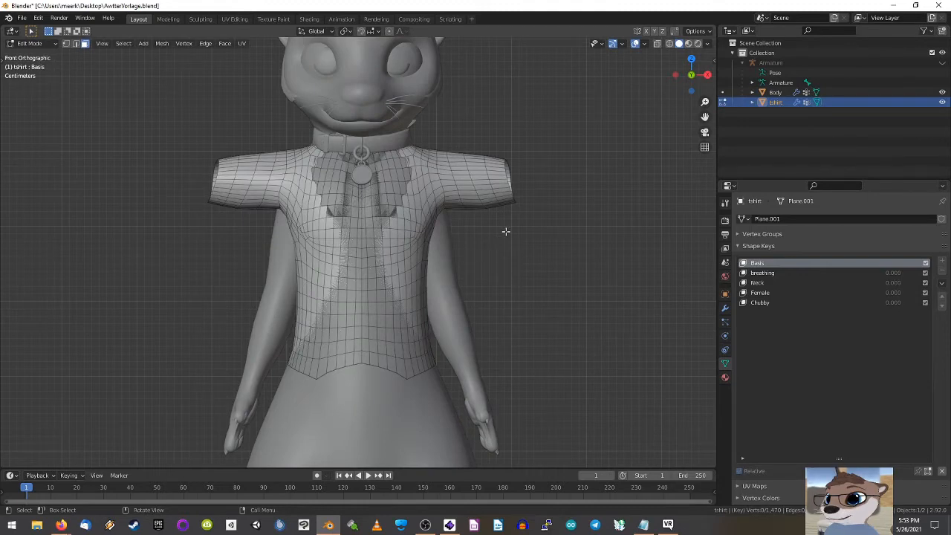
Step: Hide the Body object and set the tshirt's mesh selection to edges
middle_drag(367, 219, 362, 220)
key(KP_1)
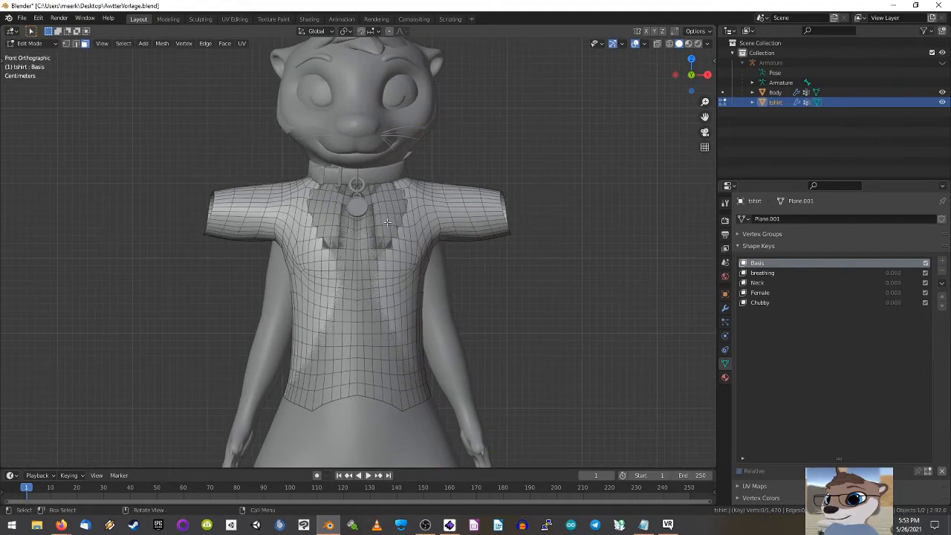
middle_drag(382, 223, 253, 276)
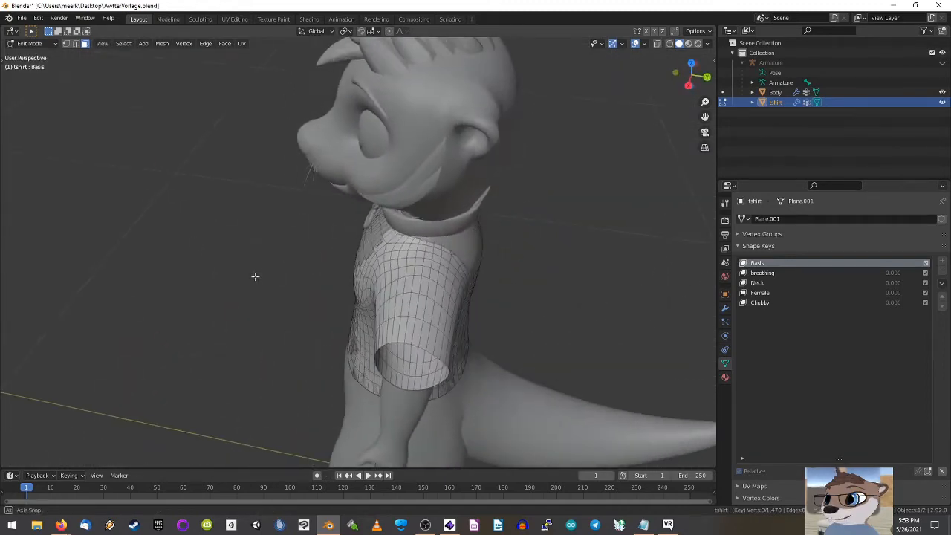
click(942, 92)
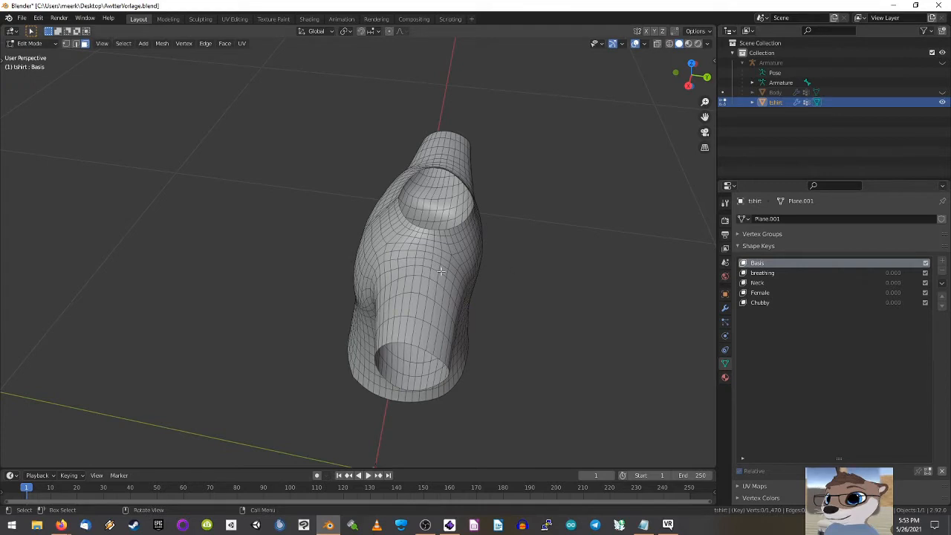
click(76, 44)
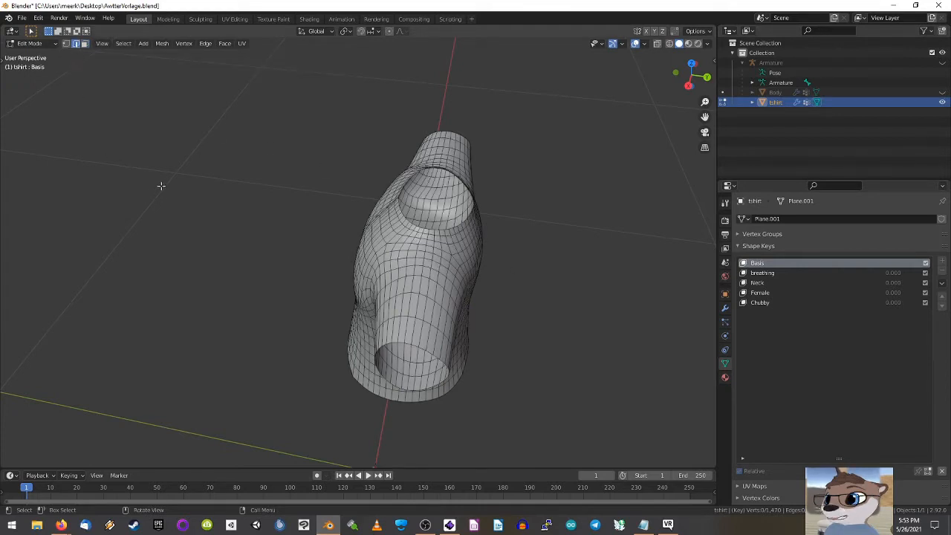
Step: Mark a UV seam along the top of the +X sleeve from the neckline to the cuff, and clear the selection
middle_drag(422, 237, 440, 244)
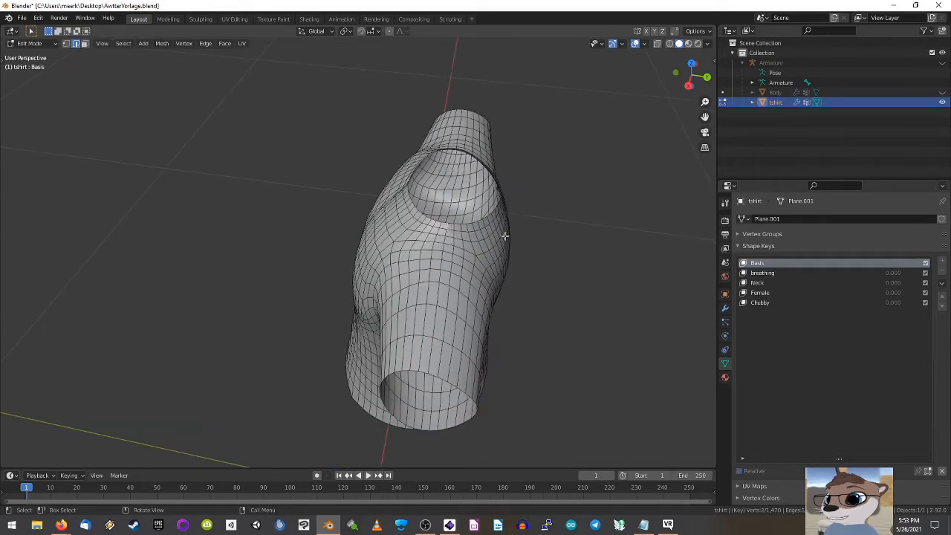
ctrl+click(430, 355)
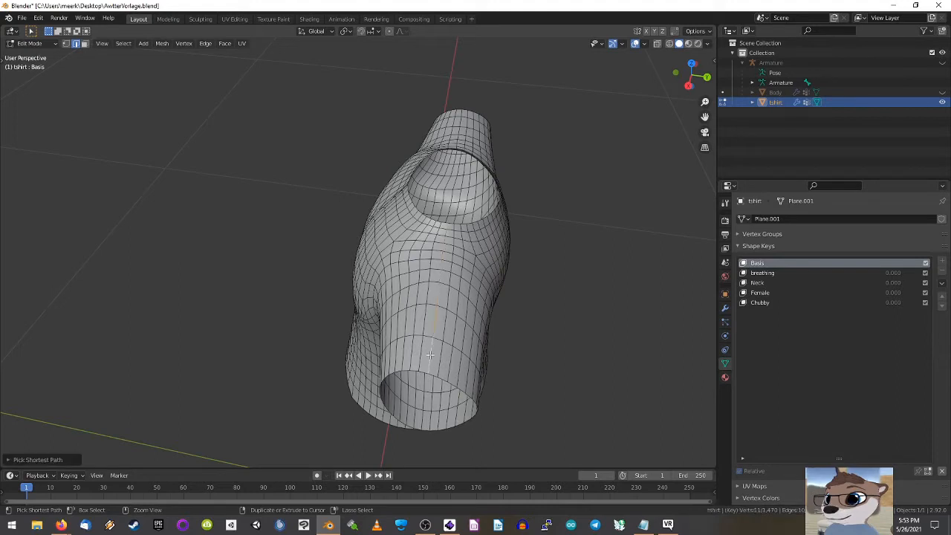
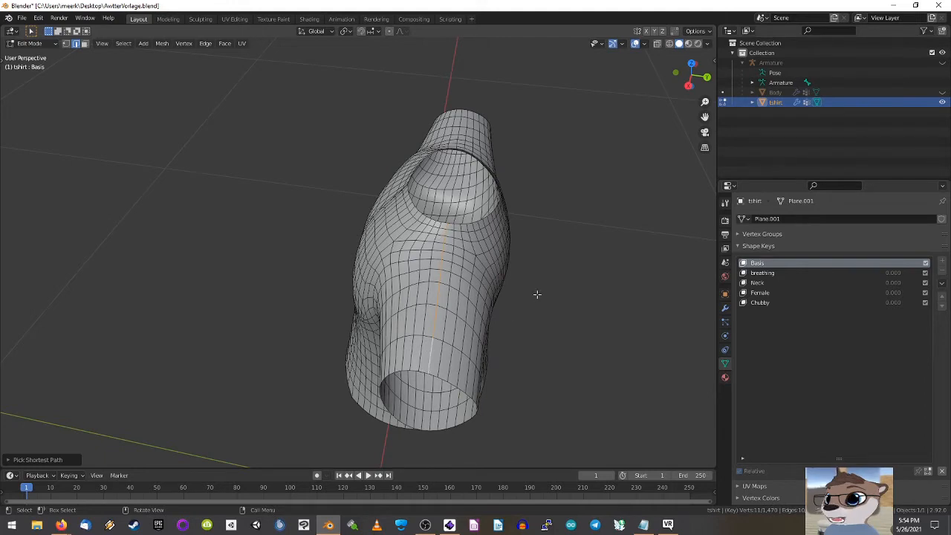
key(u)
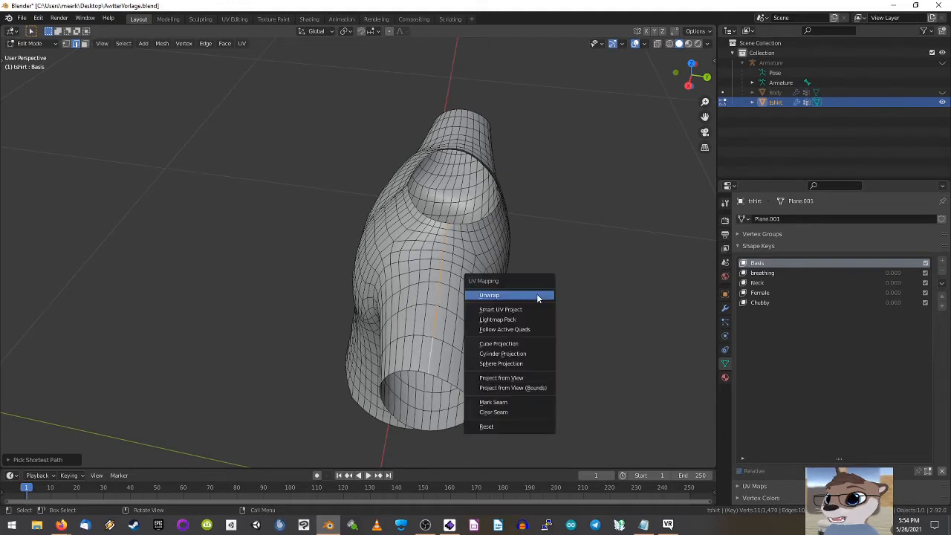
click(516, 402)
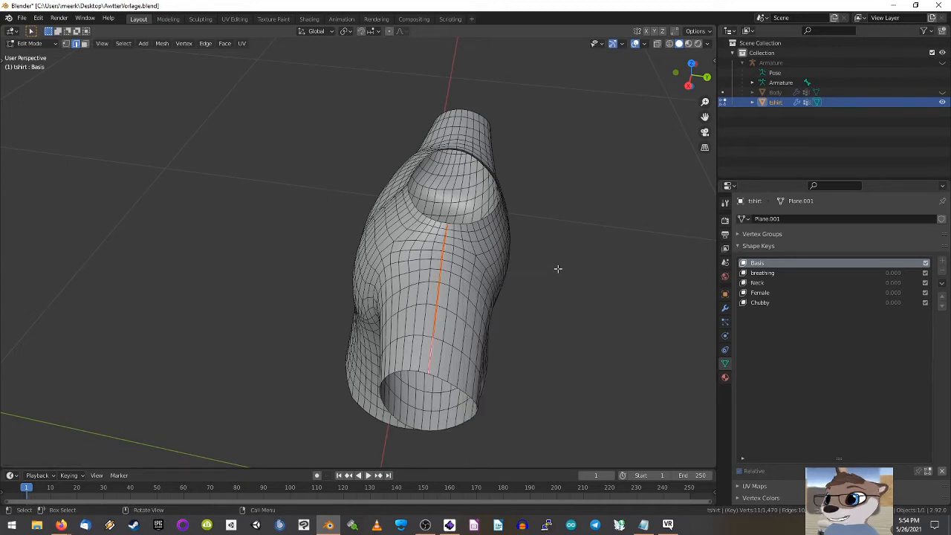
key(alt+a)
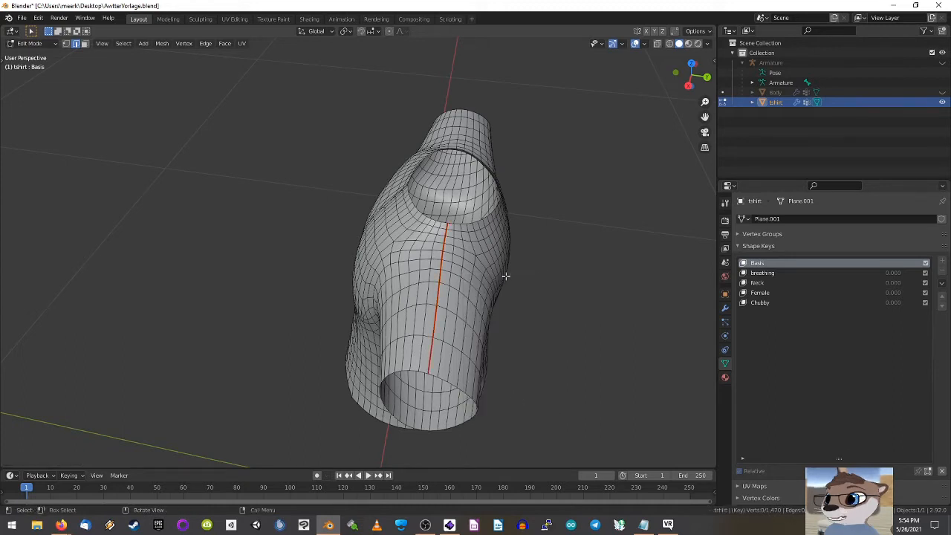
Step: Mark a matching UV seam along the top of the opposite (-X) sleeve from the neckline to the cuff
middle_drag(566, 246, 331, 260)
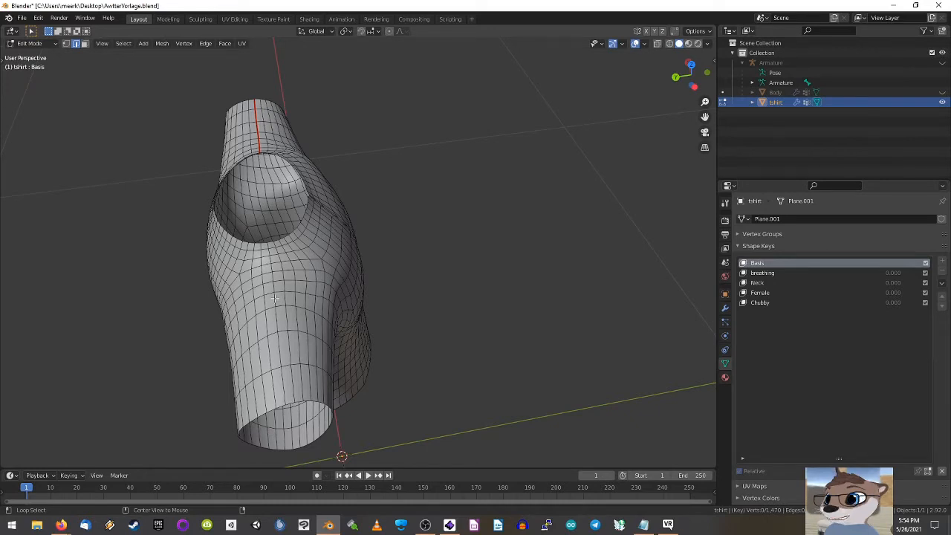
alt+click(274, 298)
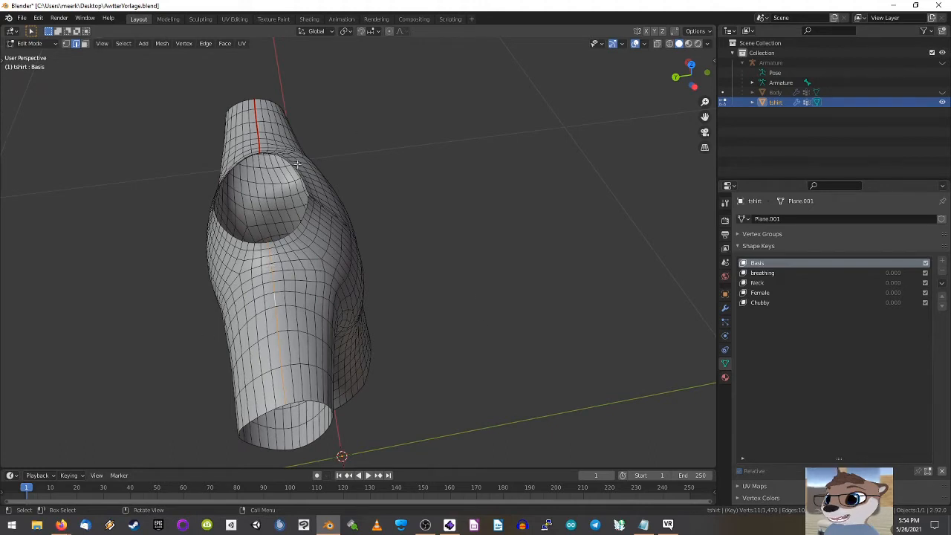
middle_drag(311, 322, 321, 297)
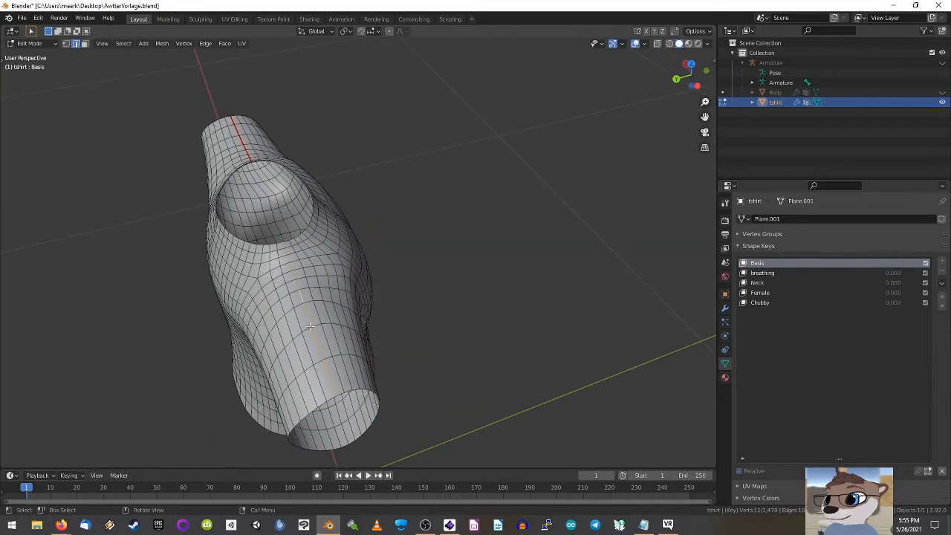
key(u)
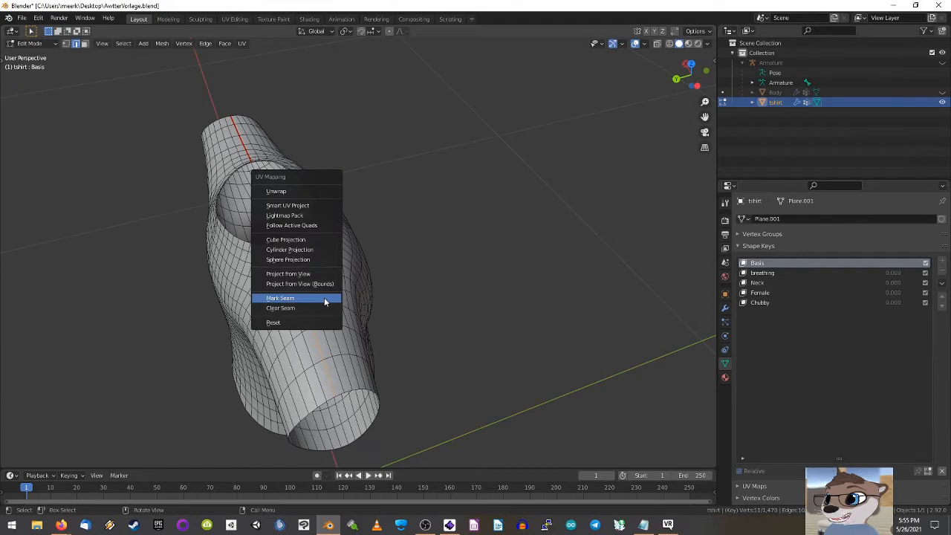
click(324, 297)
Step: Mark a UV seam on the edge loop along the underside of the +X sleeve, starting at the cuff
middle_drag(418, 311, 423, 217)
key(ctrl+KP_7)
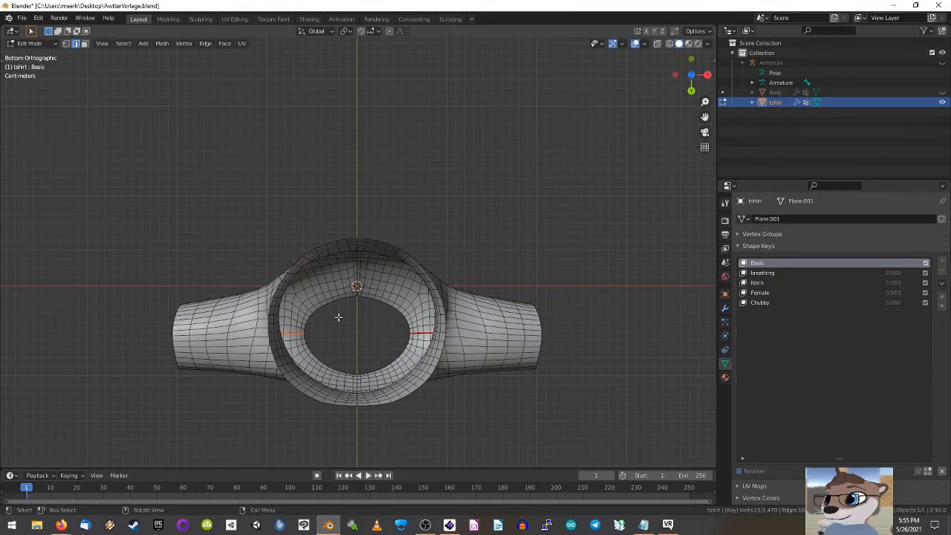
key(alt+a)
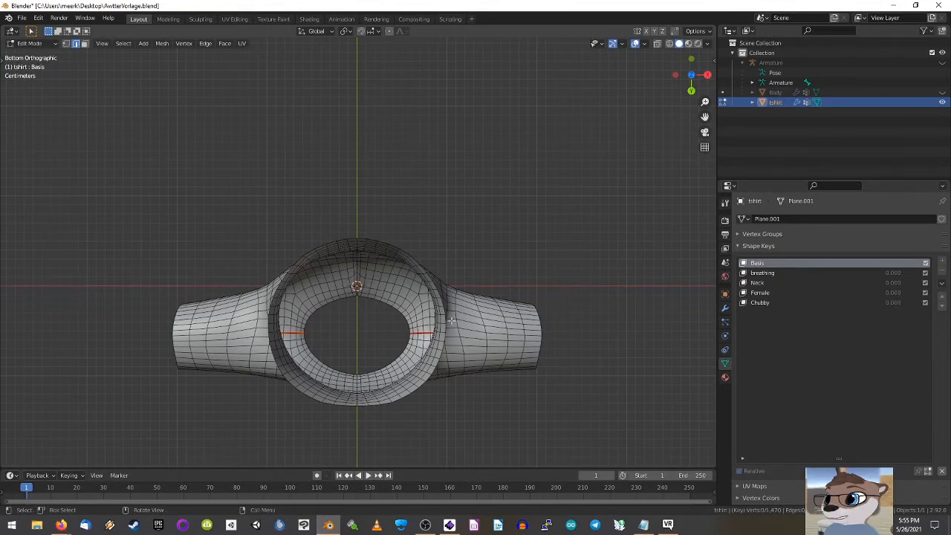
alt+click(531, 335)
middle_drag(531, 335, 493, 382)
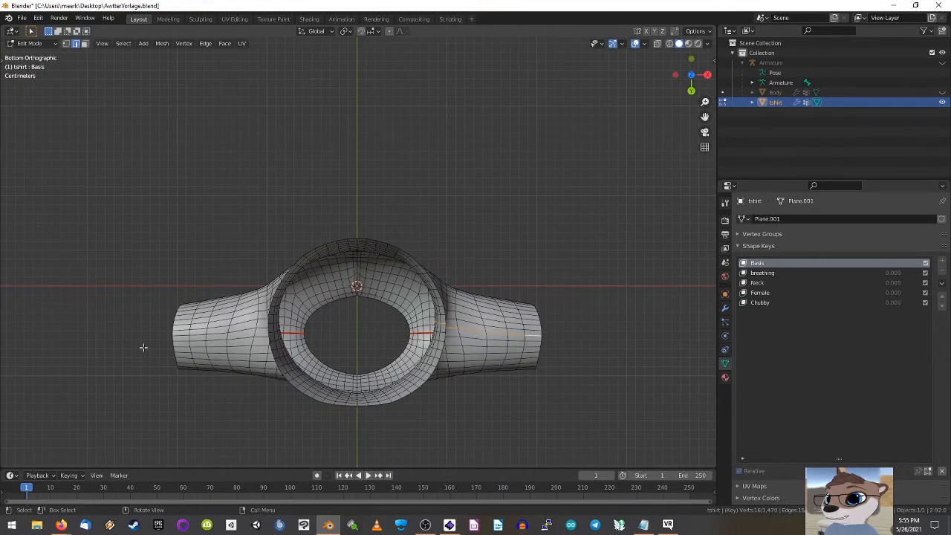
right_click(227, 335)
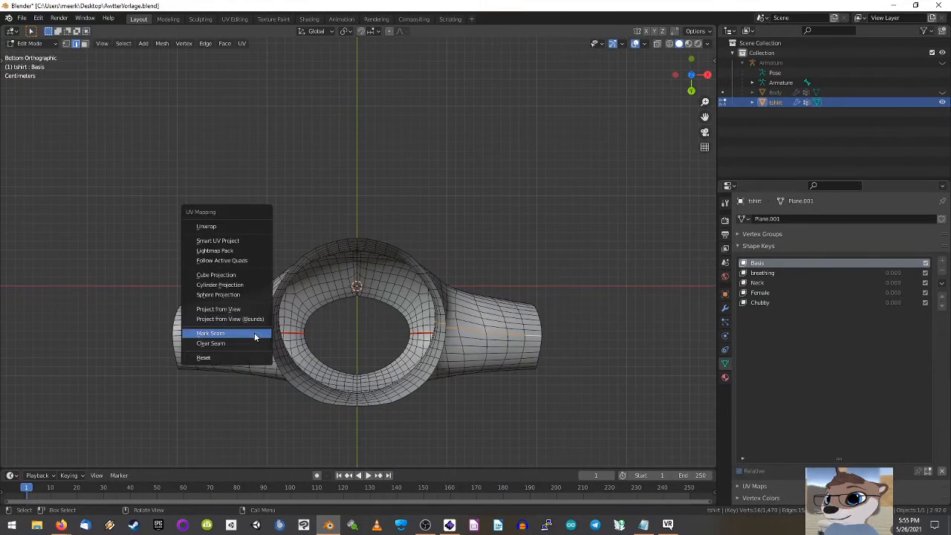
click(248, 334)
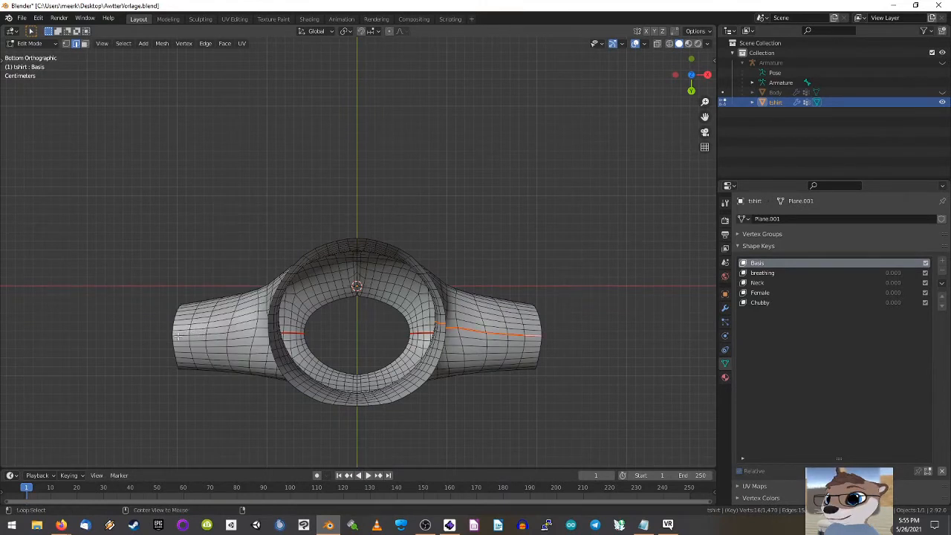
Step: Mark a UV seam on the edge loop along the underside of the -X sleeve, matching the opposite sleeve
alt+click(179, 336)
right_click(288, 336)
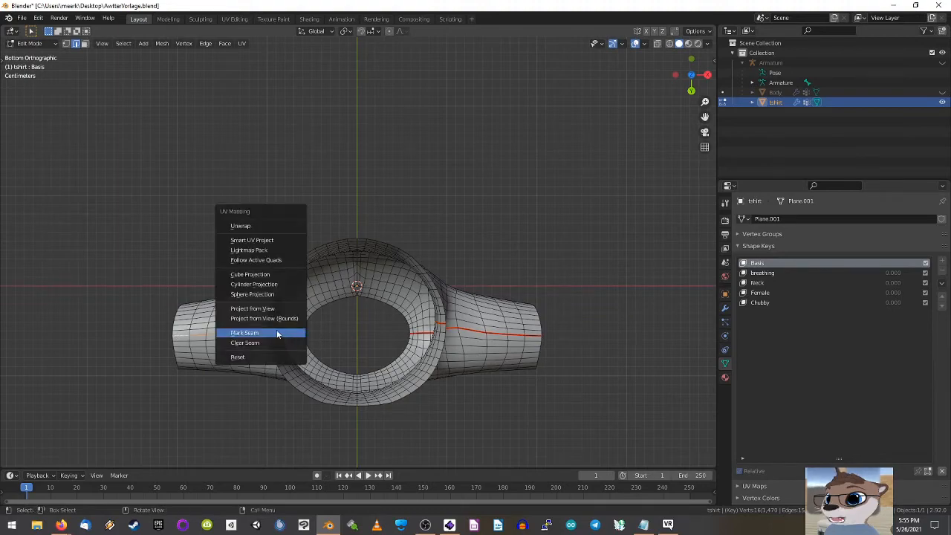
click(278, 334)
middle_drag(418, 204, 429, 332)
middle_drag(414, 293, 459, 293)
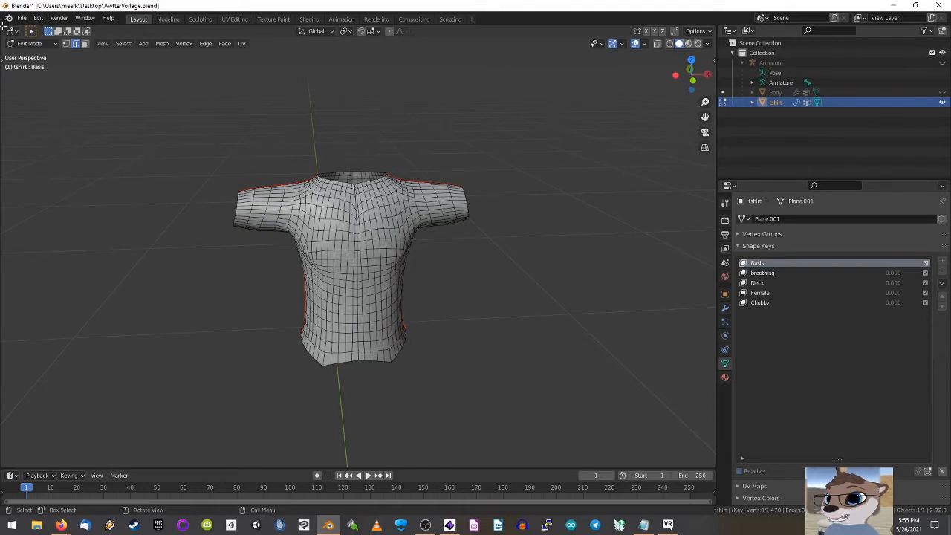
Step: Split the 3D viewport into three areas and turn one of the new areas into a Shader Editor with its sidebar hidden
drag(5, 27, 338, 35)
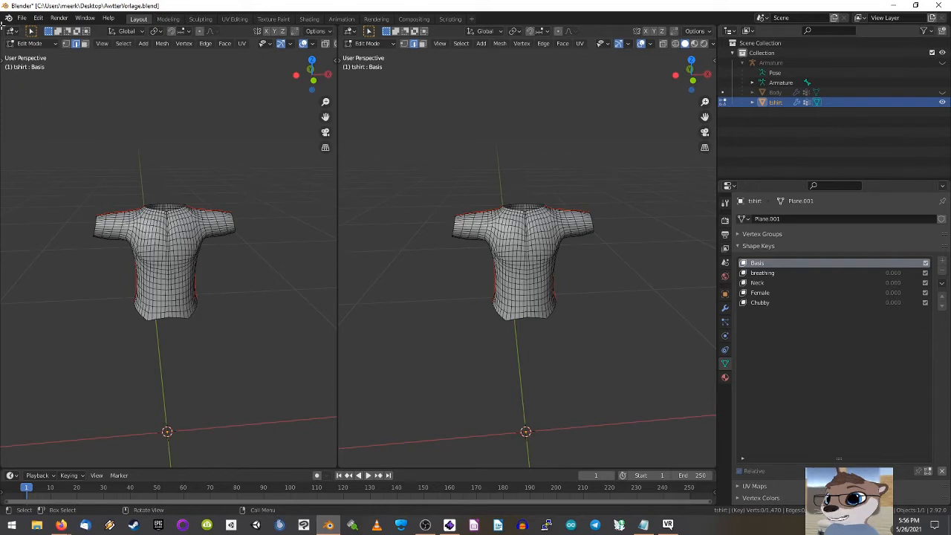
drag(2, 25, 20, 243)
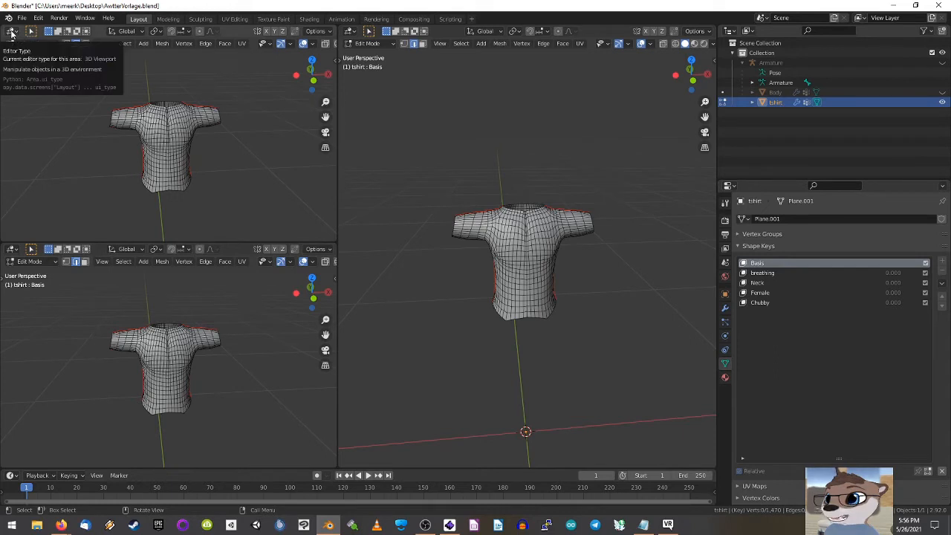
click(11, 32)
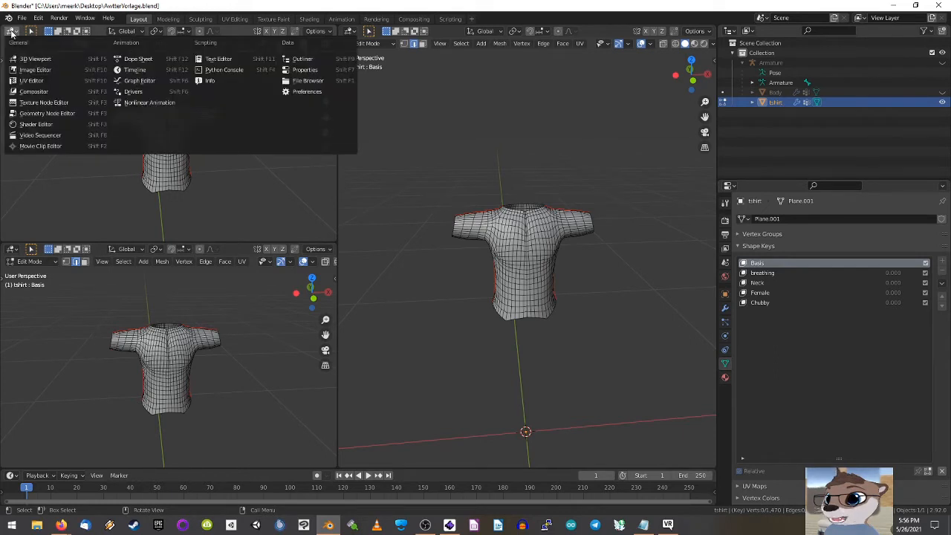
click(41, 125)
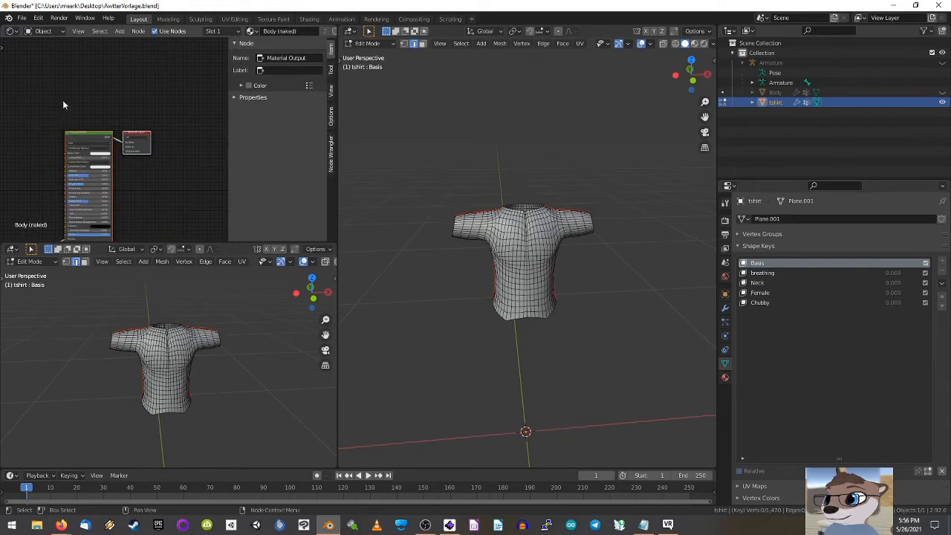
key(n)
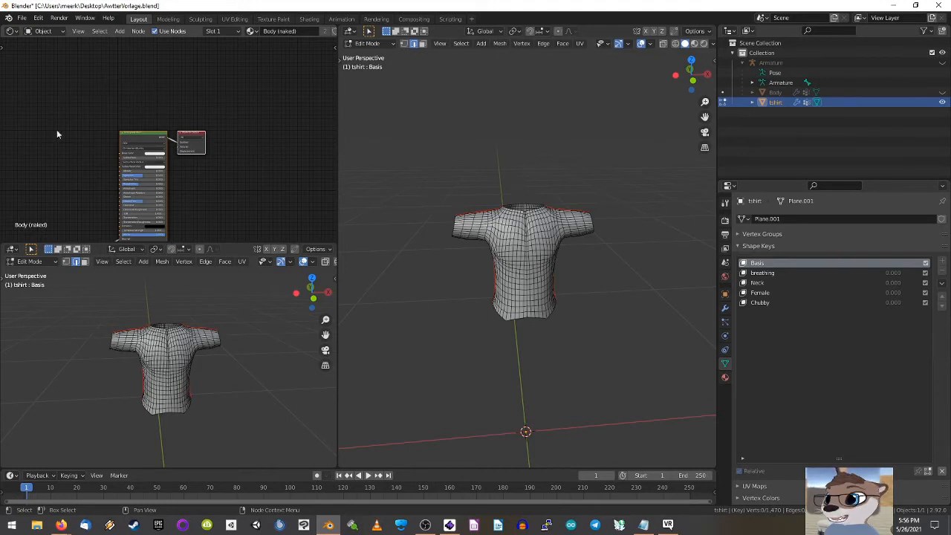
click(125, 102)
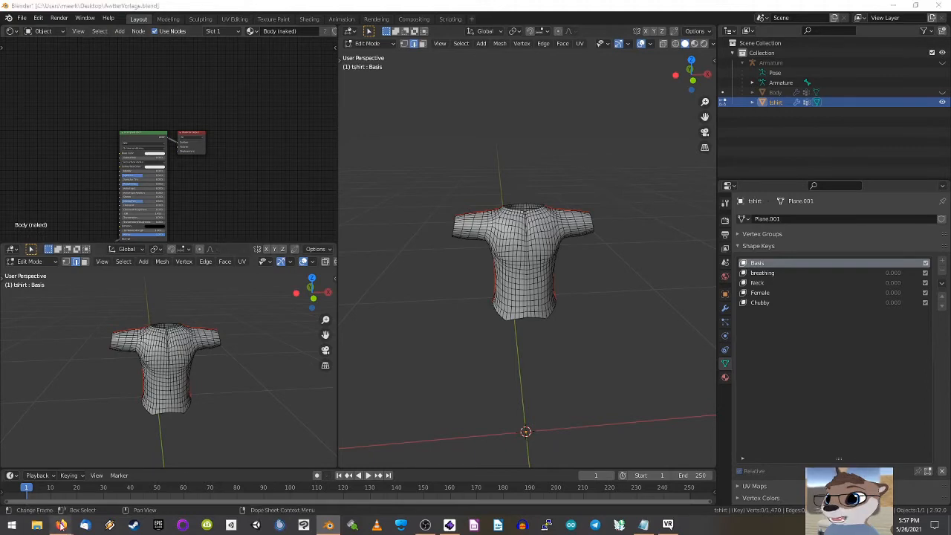
Step: Change the 3D viewport area beneath the shader nodes to a UV Editor
mouse_move(61, 524)
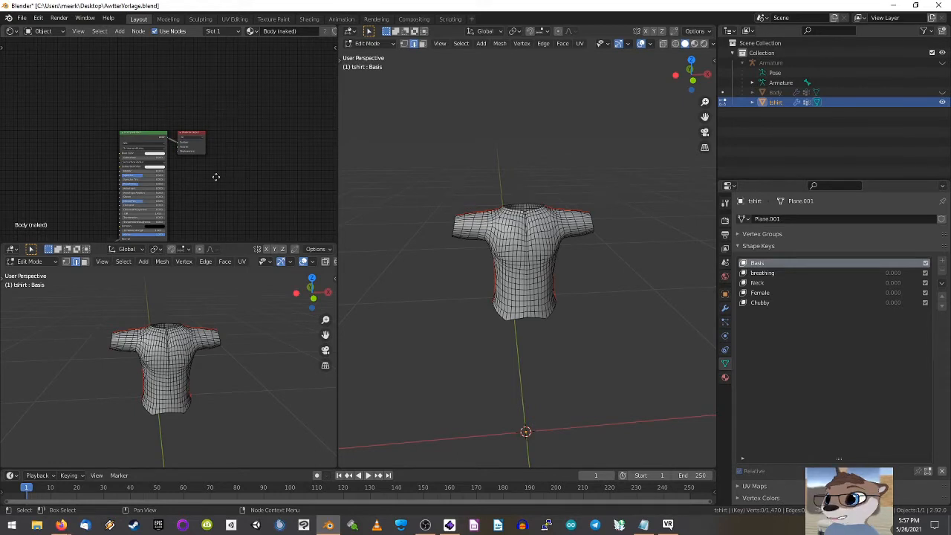
middle_drag(213, 176, 229, 120)
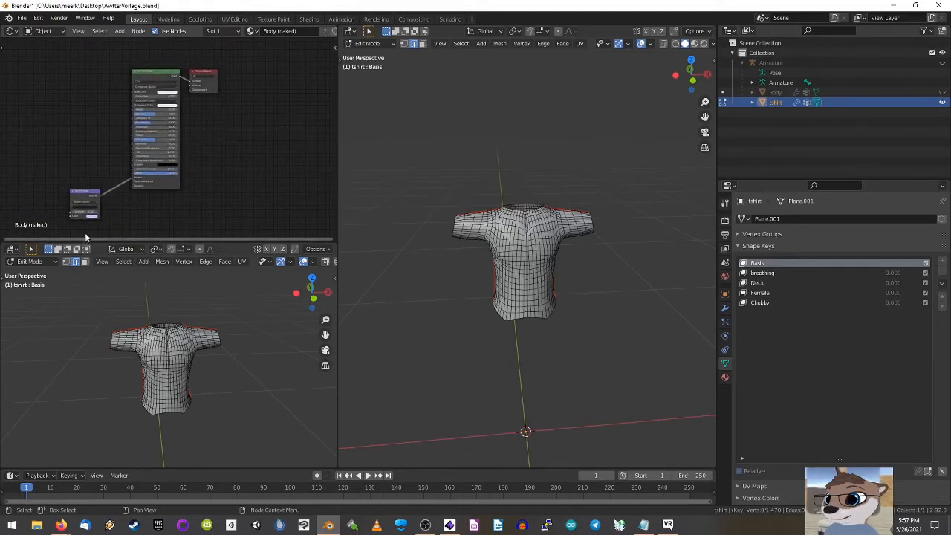
click(11, 251)
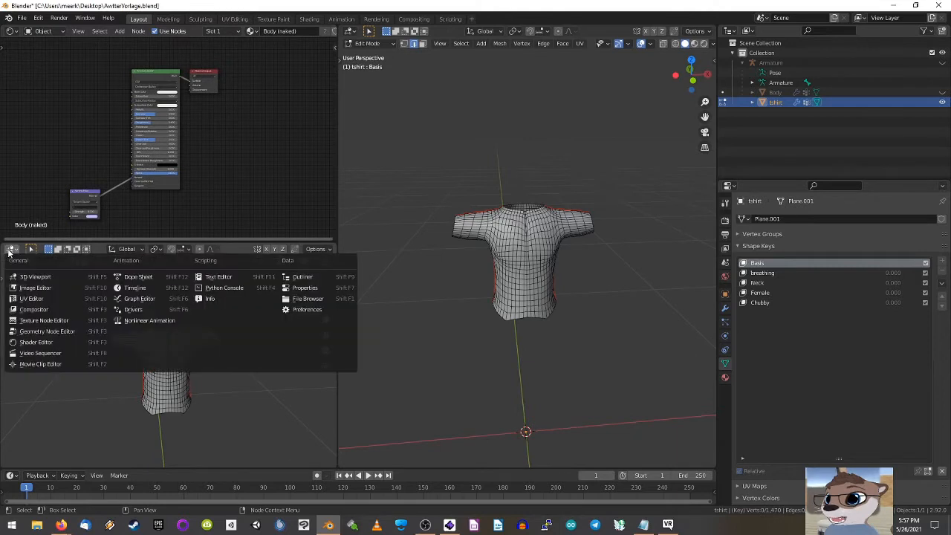
click(51, 298)
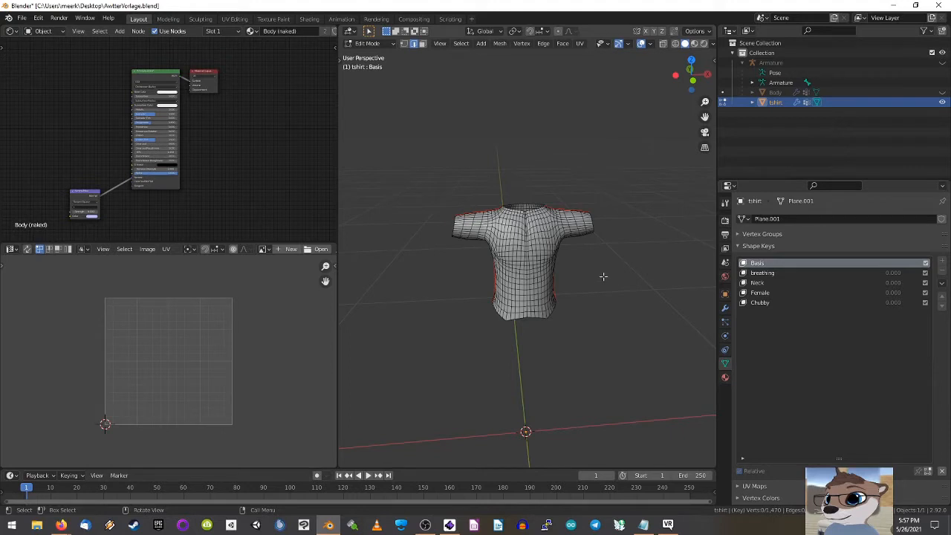
Step: Return the tshirt to Object Mode and remove all its inherited material slots, from Body (naked) to Hair
click(725, 379)
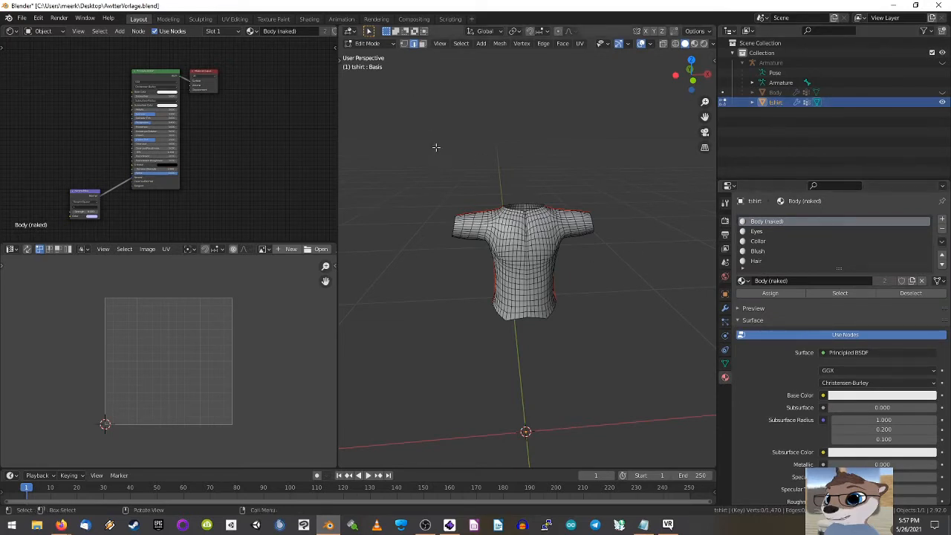
key(Tab)
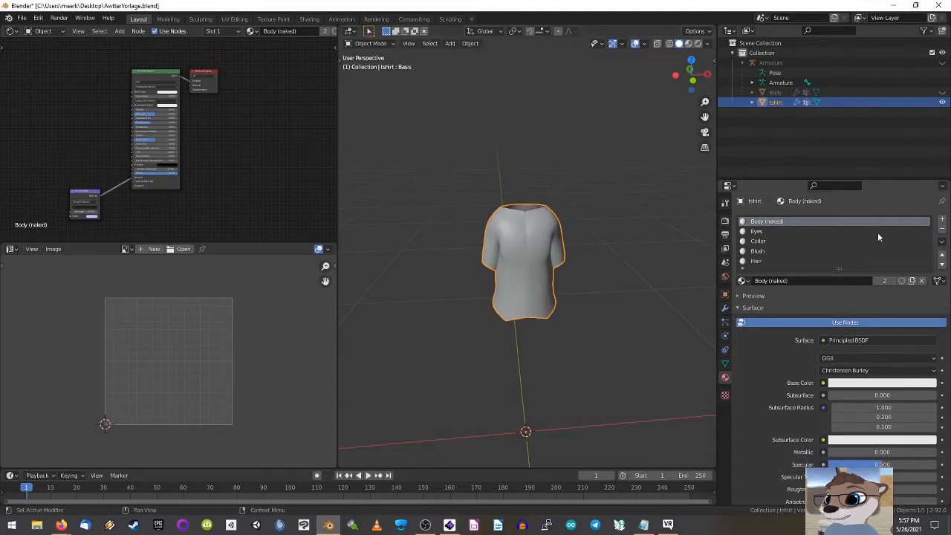
click(943, 233)
click(943, 234)
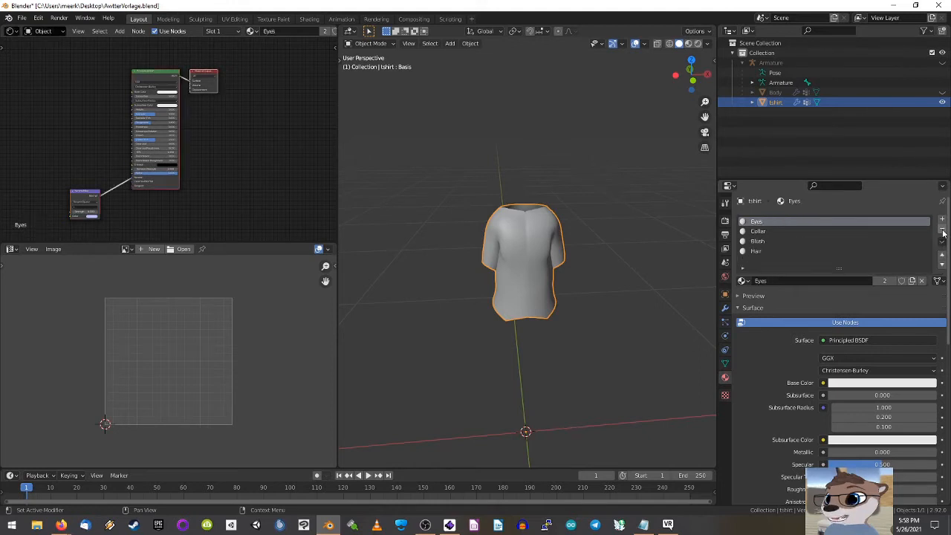
click(943, 234)
click(943, 233)
click(943, 234)
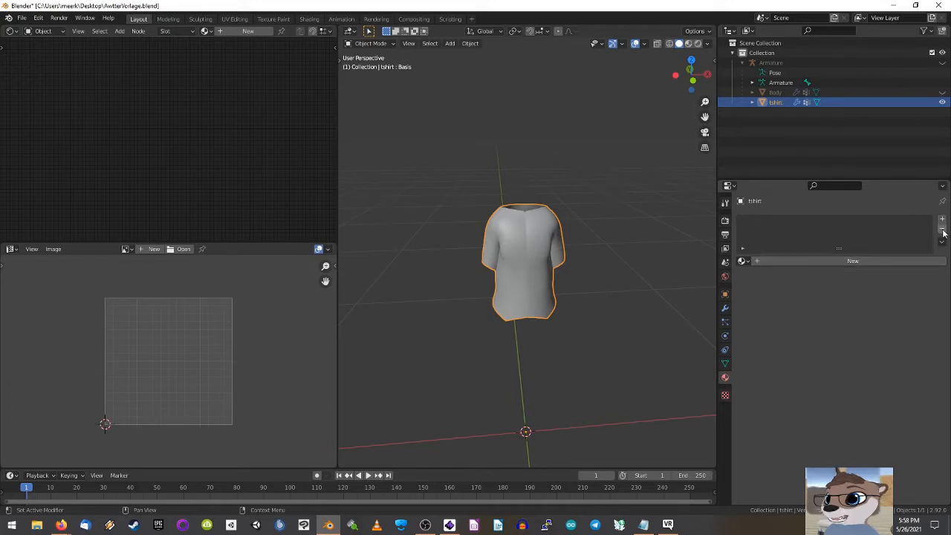
Step: Create a new material on the tshirt object and name it tshirt
click(800, 261)
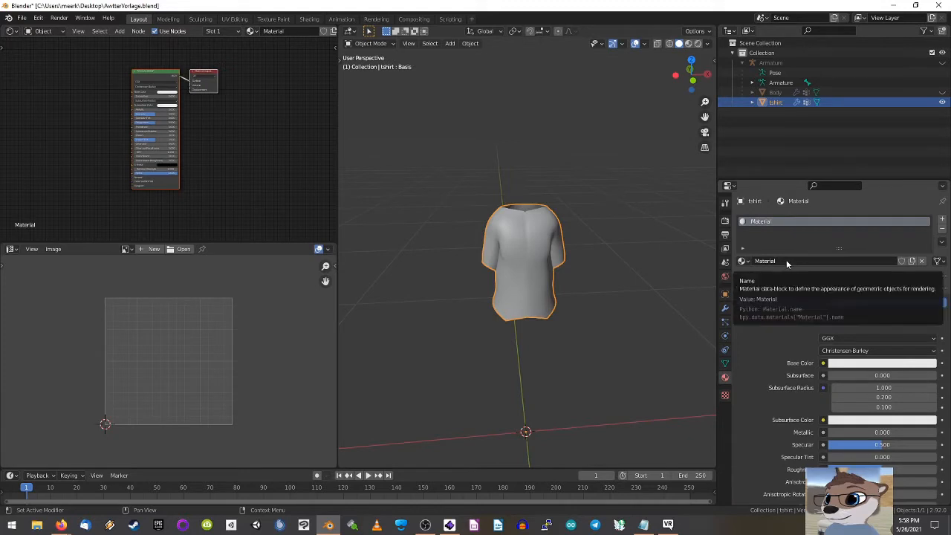
click(787, 259)
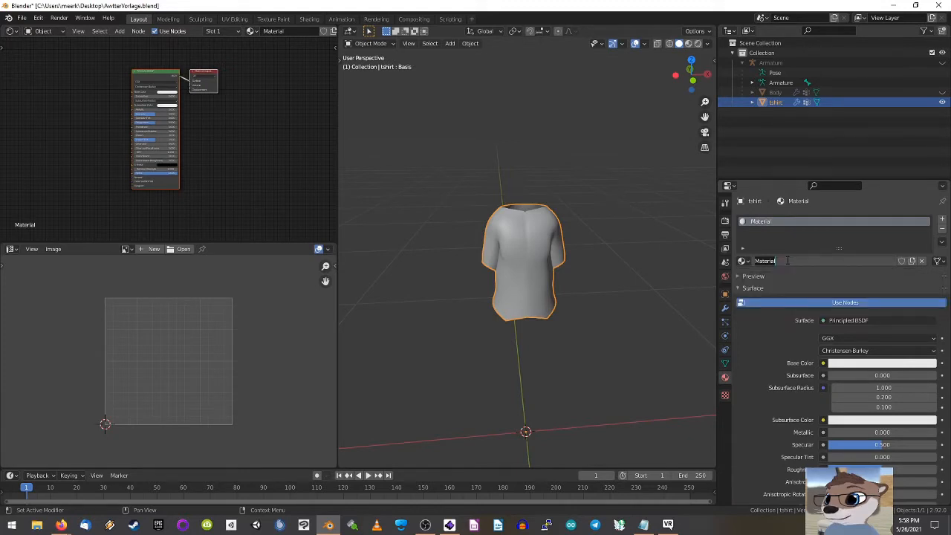
text(tshirt)
key(Return)
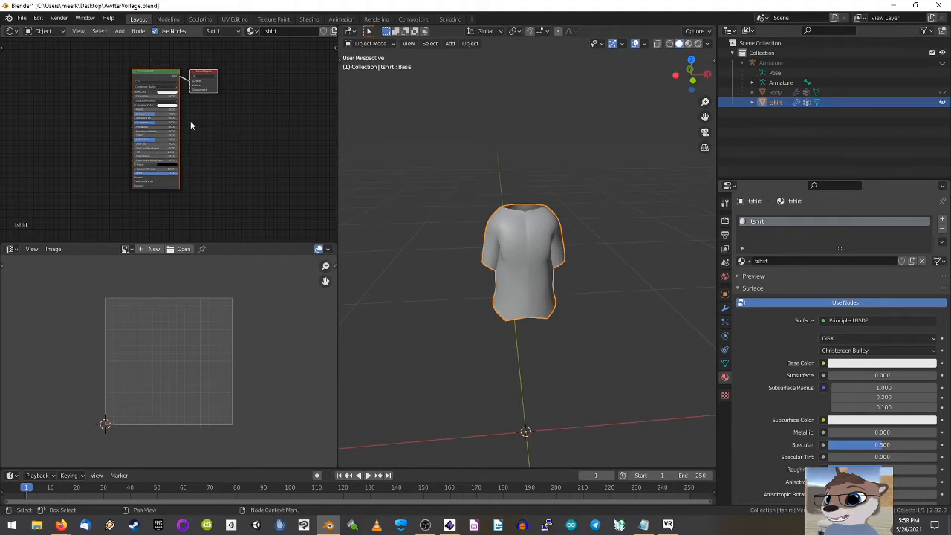
Step: Add an Image Texture node to the tshirt material, placed beside the Principled BSDF's inputs
middle_drag(191, 123, 248, 138)
scroll(250, 151, up, 2)
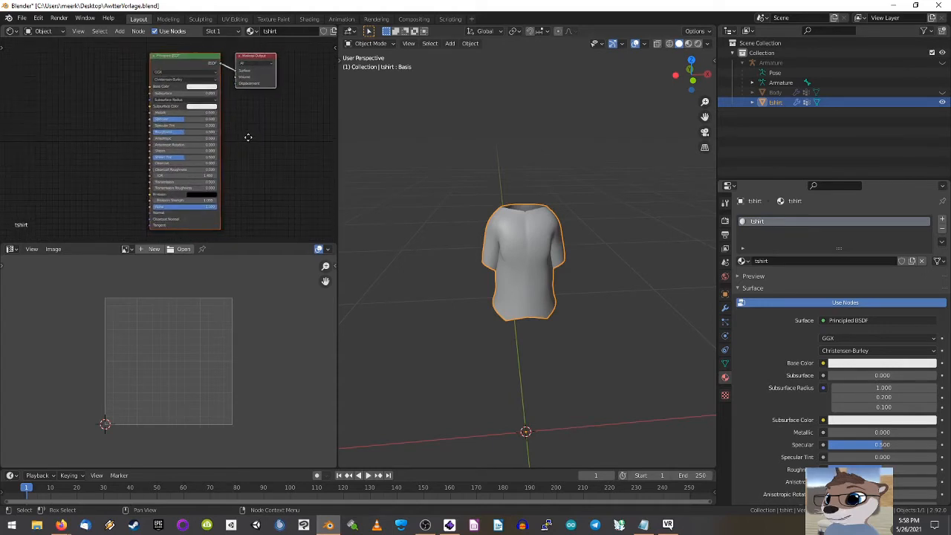
click(259, 152)
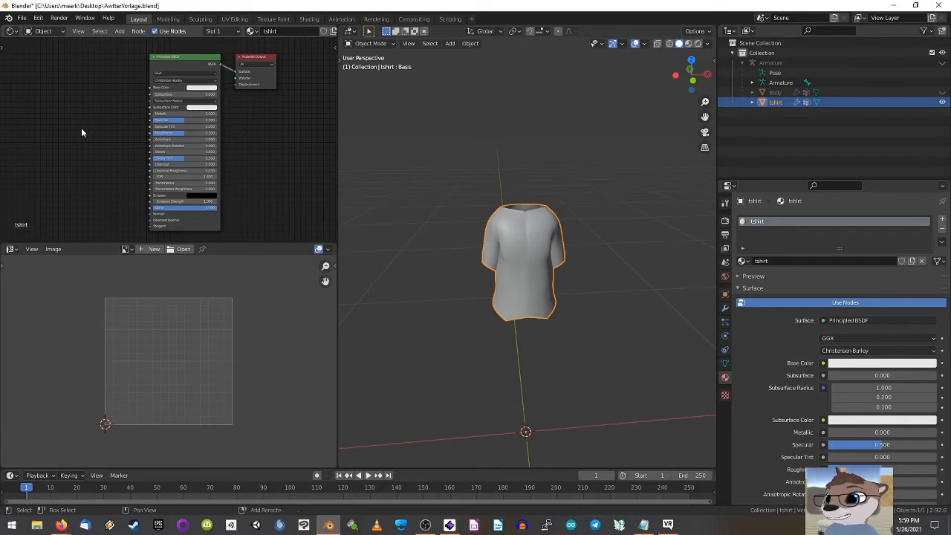
key(shift+a)
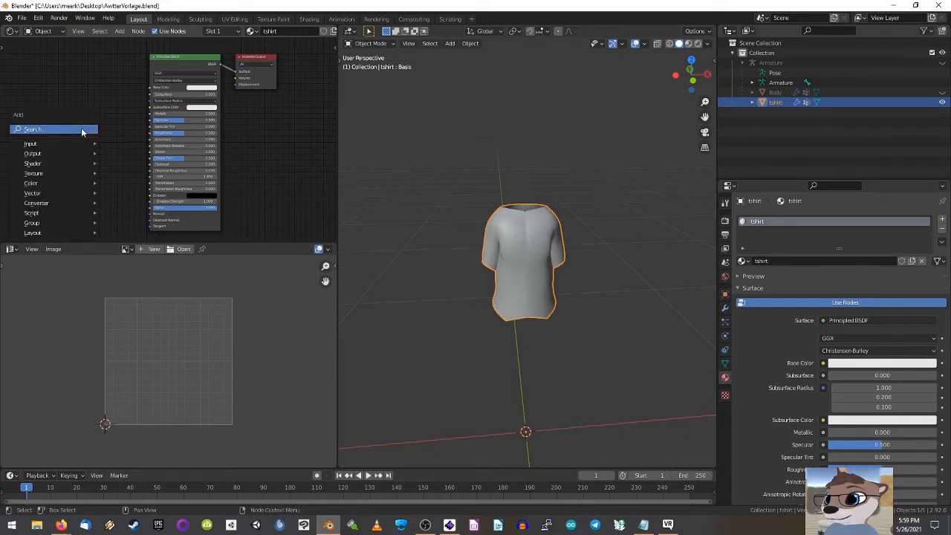
click(81, 128)
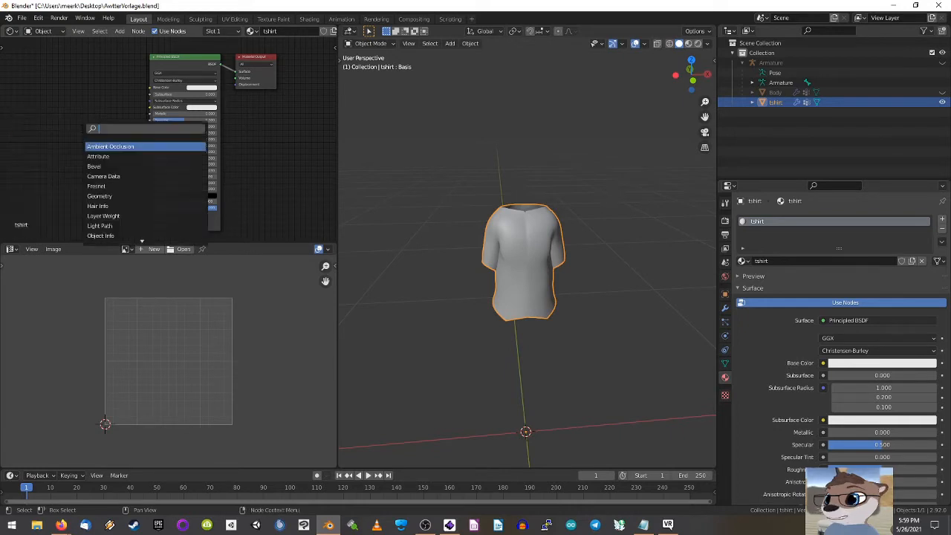
text(image)
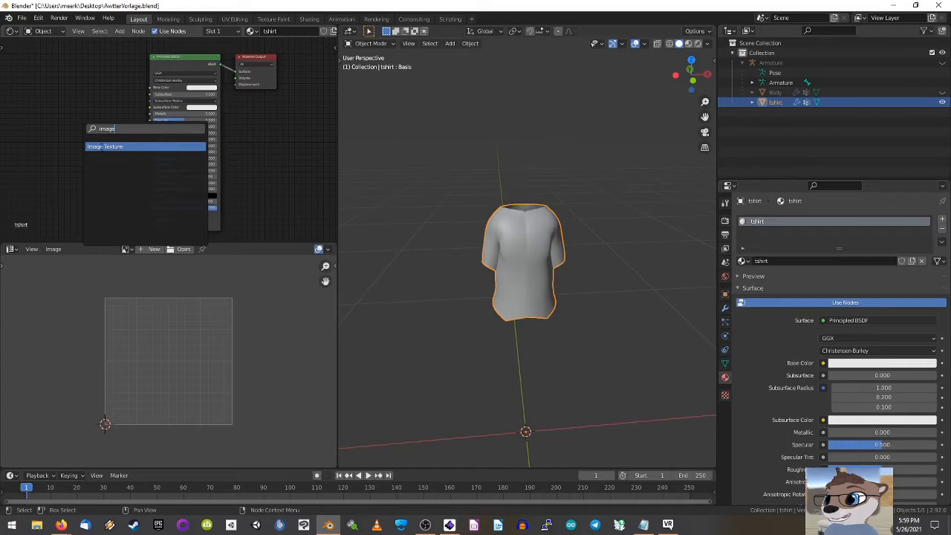
key(Return)
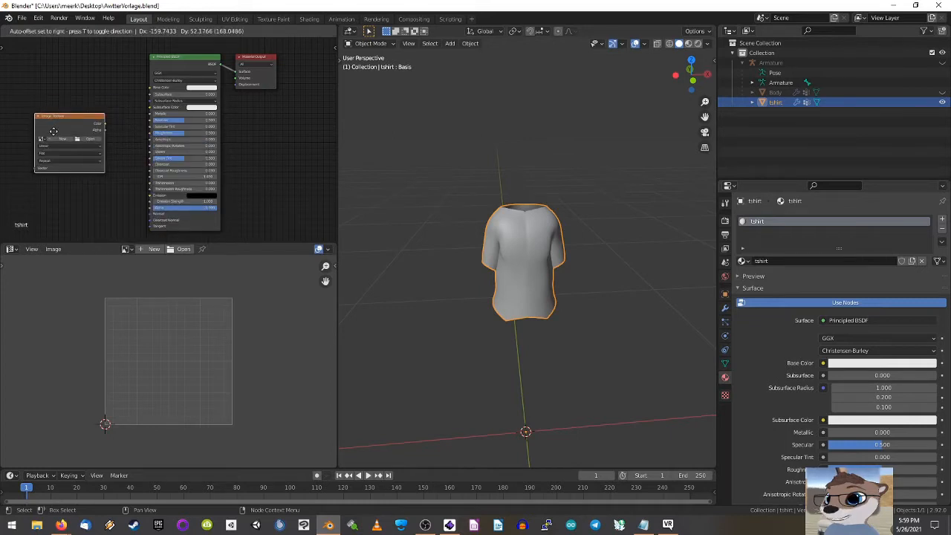
click(58, 133)
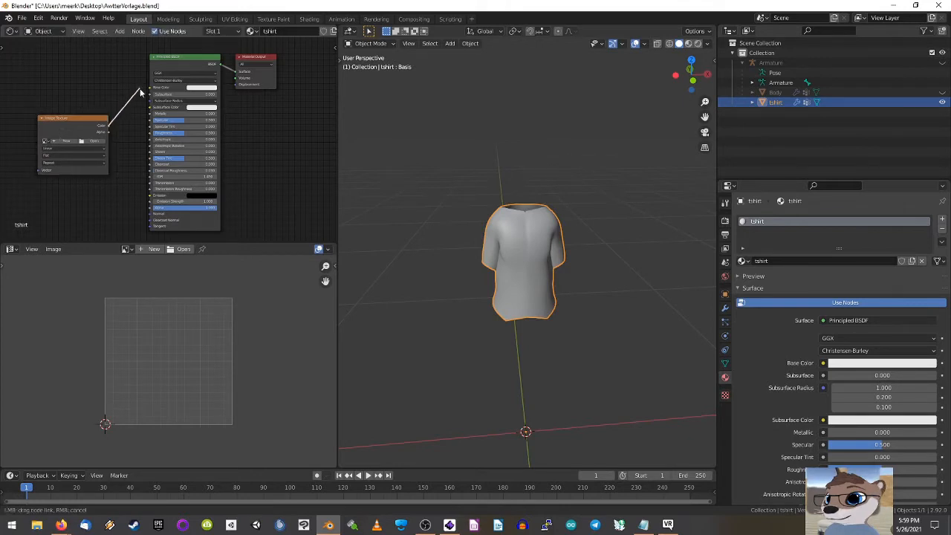
Step: Connect the Image Texture's Color output to the Base Color input of the Principled BSDF
scroll(119, 120, up, 6)
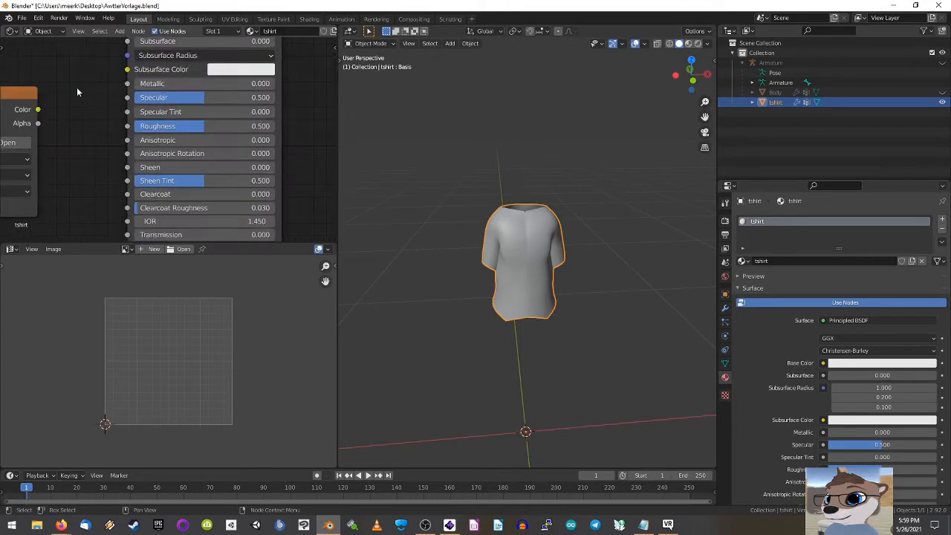
drag(71, 164, 73, 83)
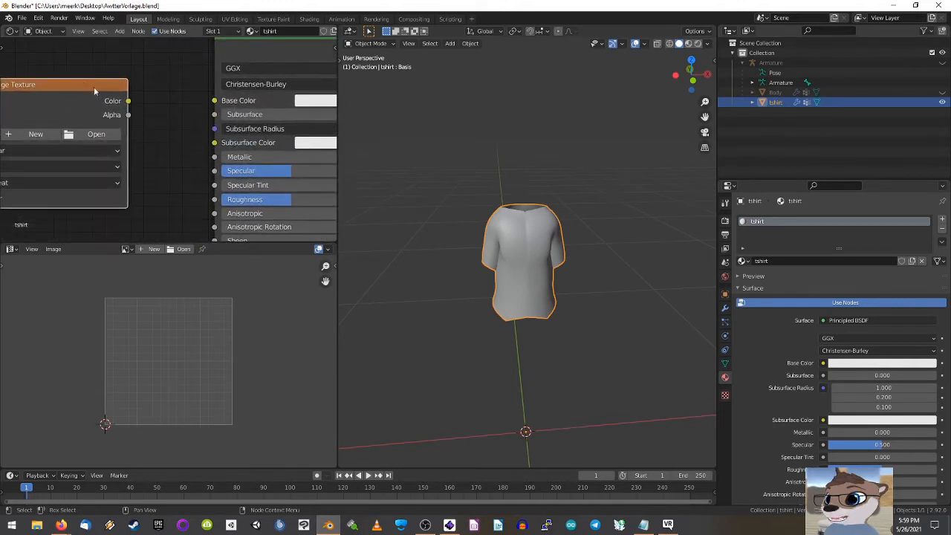
middle_drag(160, 108, 200, 126)
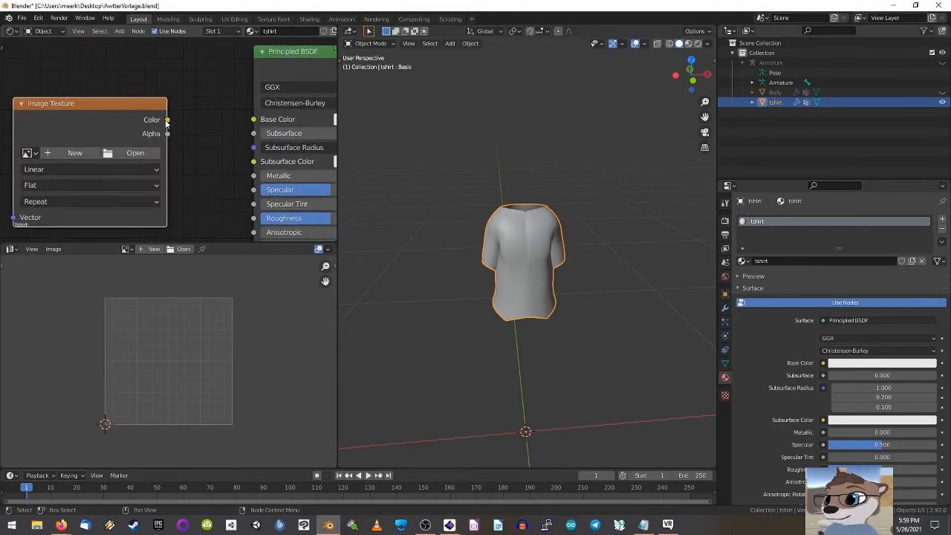
drag(167, 120, 253, 120)
middle_drag(205, 97, 180, 90)
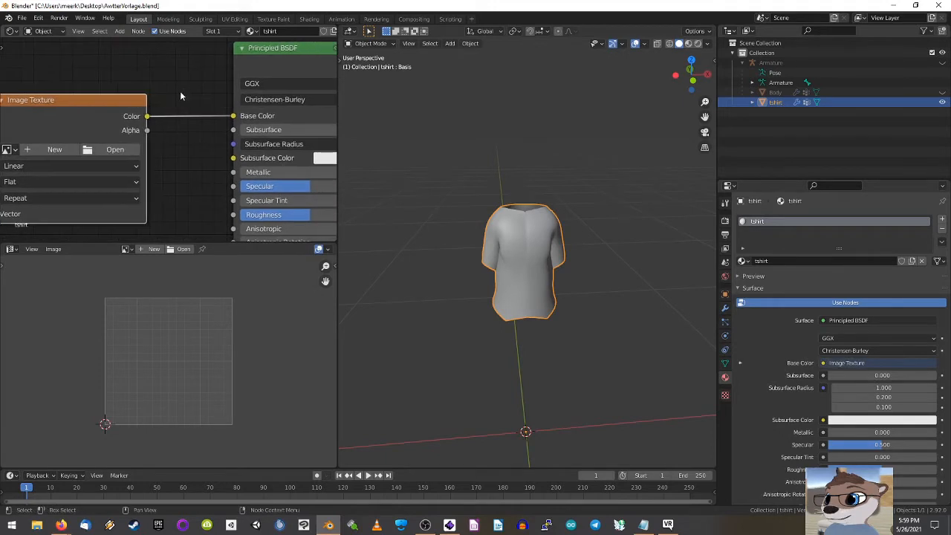
scroll(180, 91, down, 1)
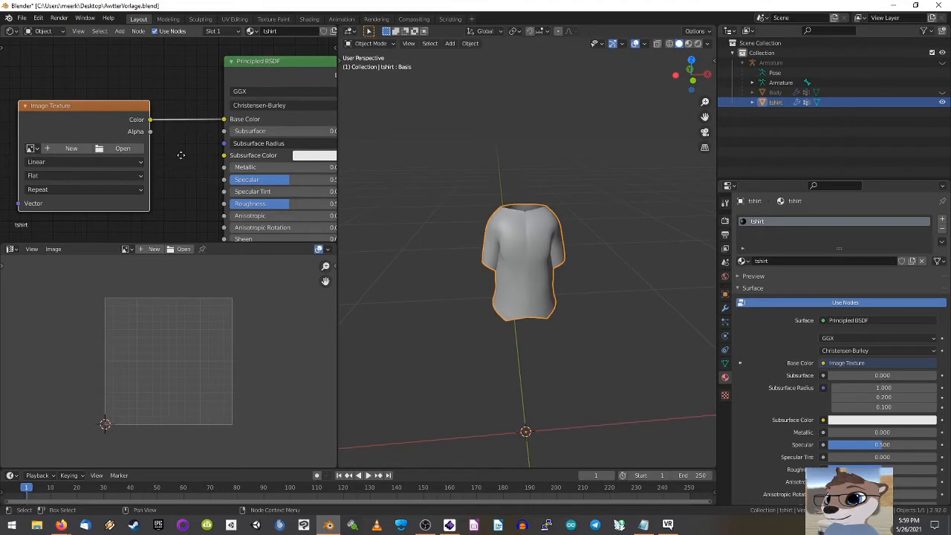
middle_drag(181, 155, 198, 147)
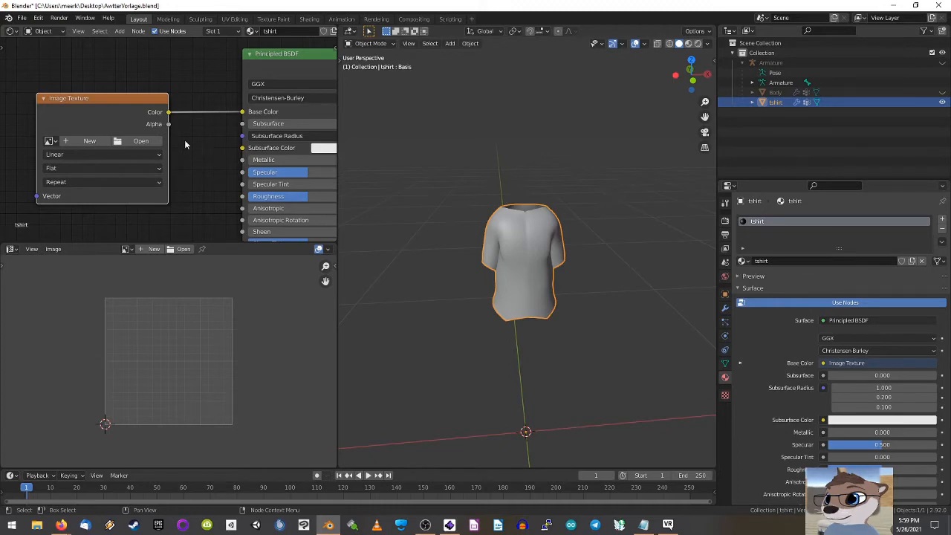
Step: Load LaruAvatarTshirt.png from the #Character_Fluffy_Ones Meerkats Textures folder into the Image Texture node
click(136, 142)
drag(426, 67, 367, 76)
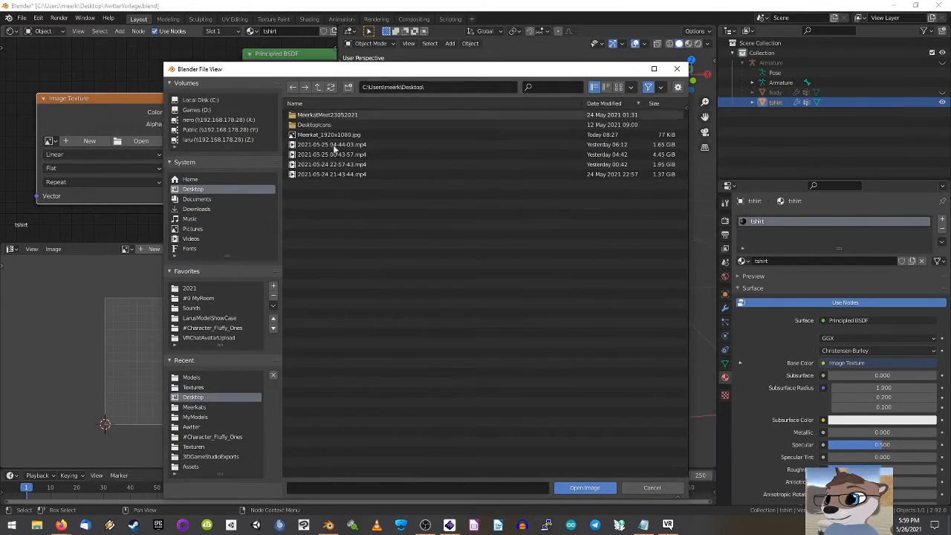
click(210, 329)
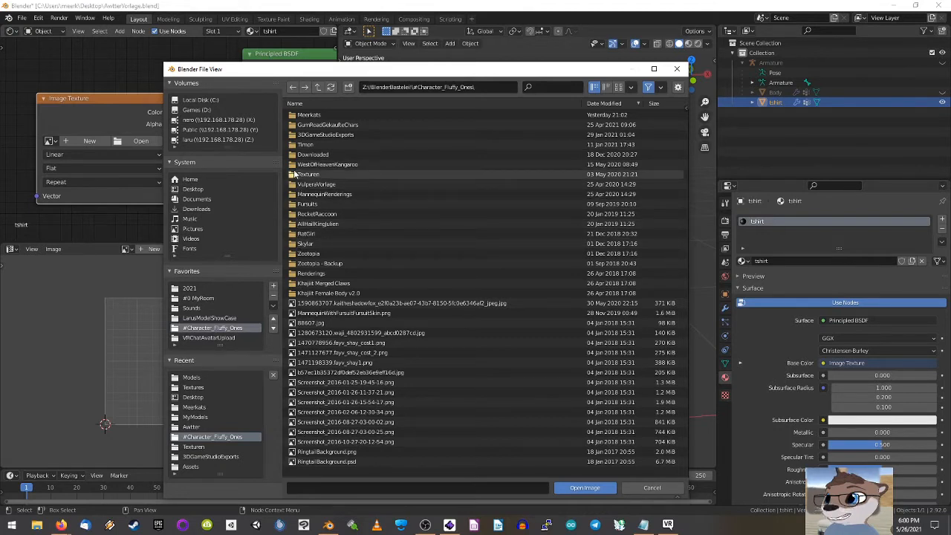
double_click(330, 116)
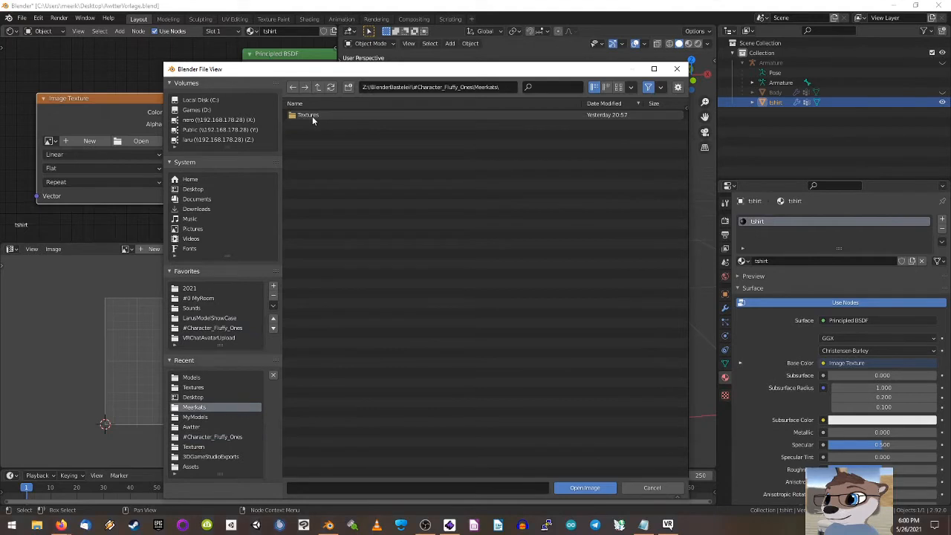
double_click(312, 116)
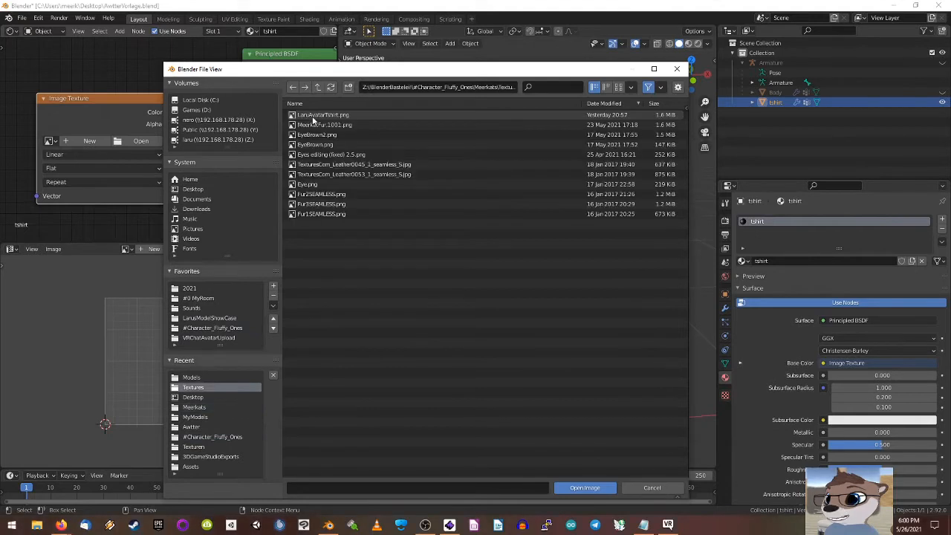
click(358, 114)
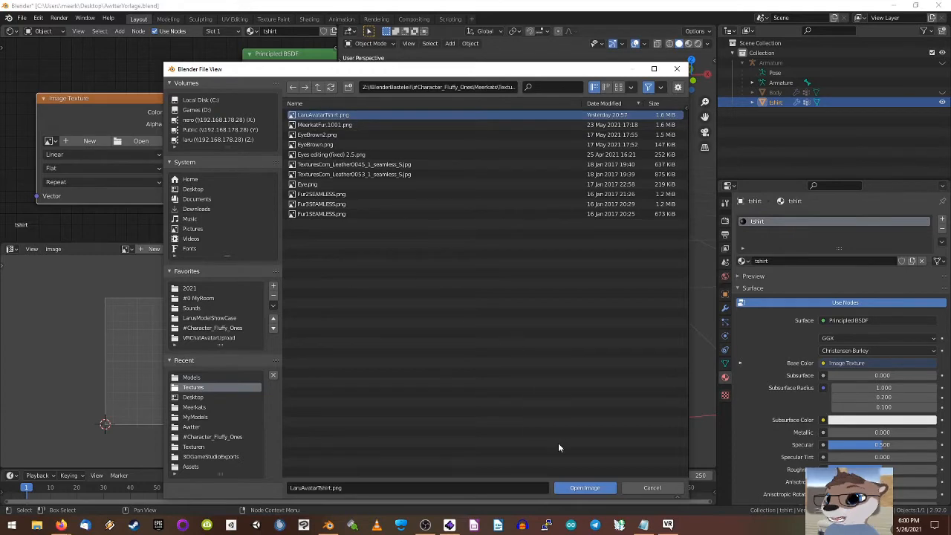
click(585, 487)
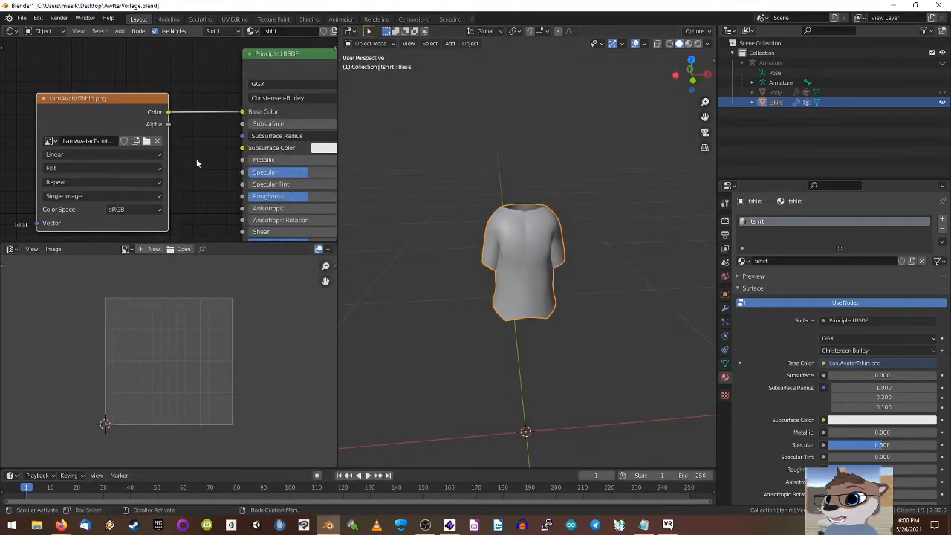
Step: Display the LaruAvatarTshirt.png image as the background of the UV editor
scroll(195, 157, down, 3)
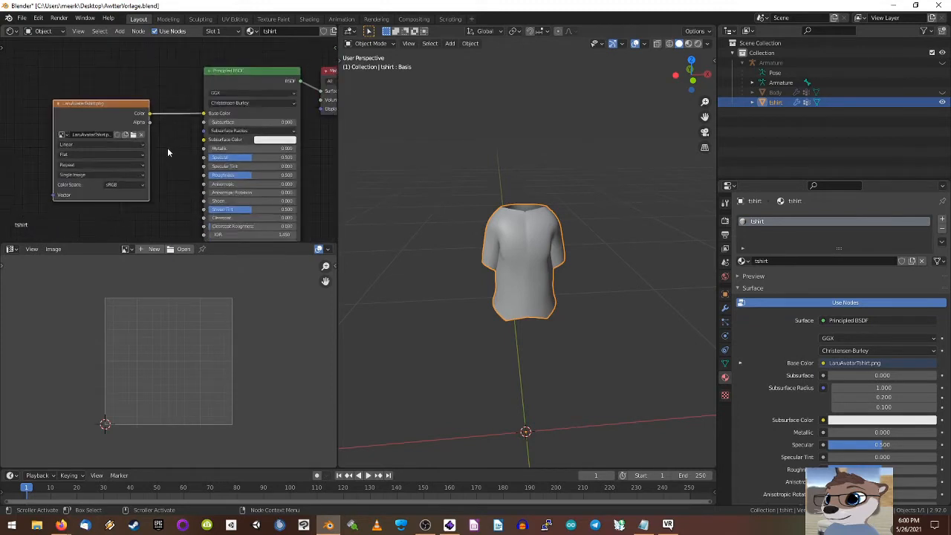
scroll(166, 145, down, 2)
middle_drag(164, 144, 135, 107)
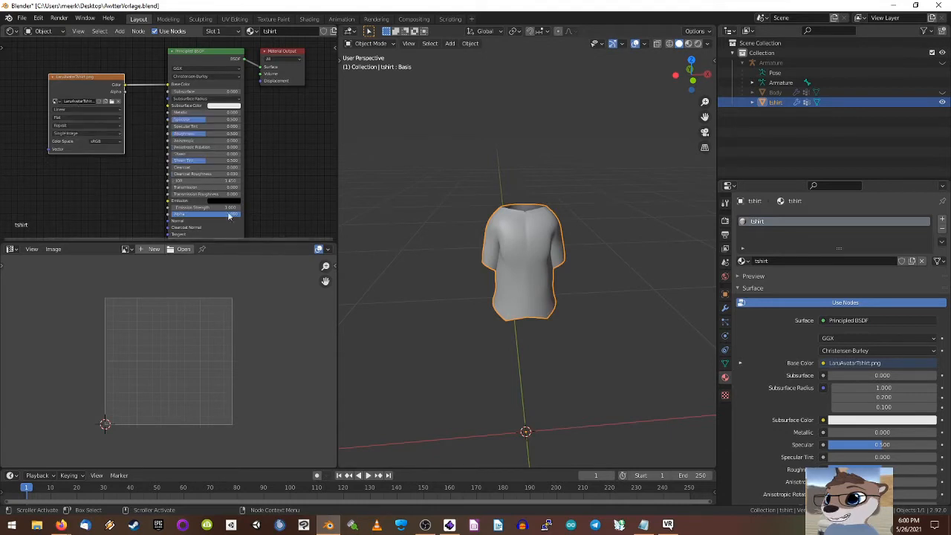
click(127, 249)
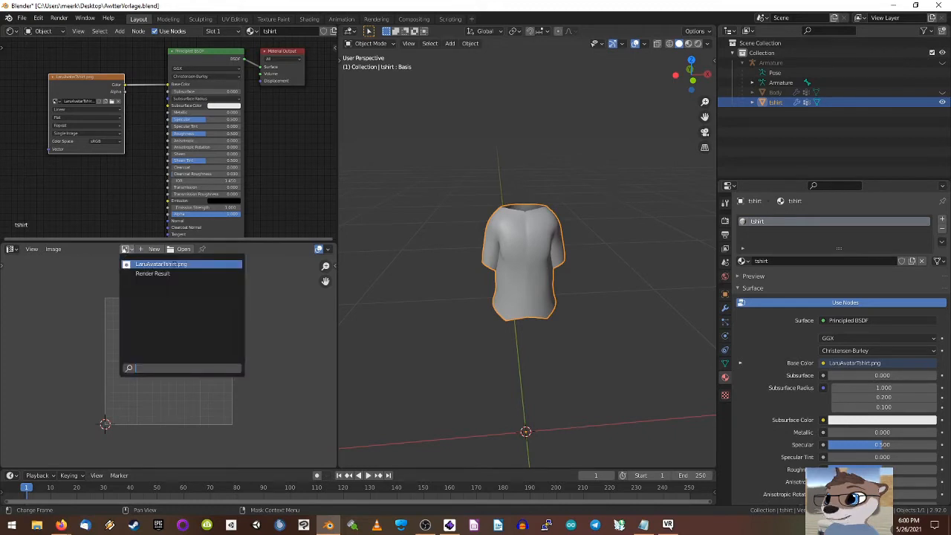
click(196, 264)
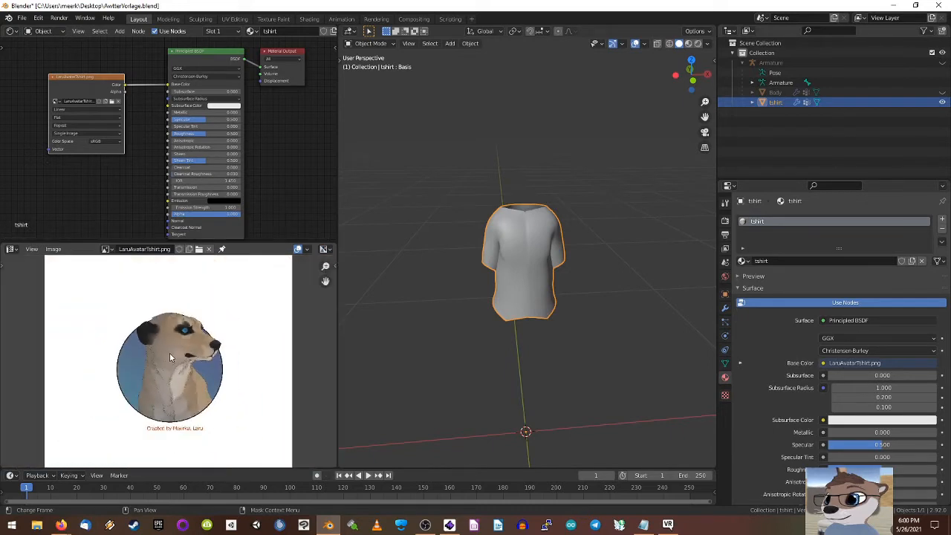
scroll(169, 352, up, 1)
scroll(165, 352, down, 2)
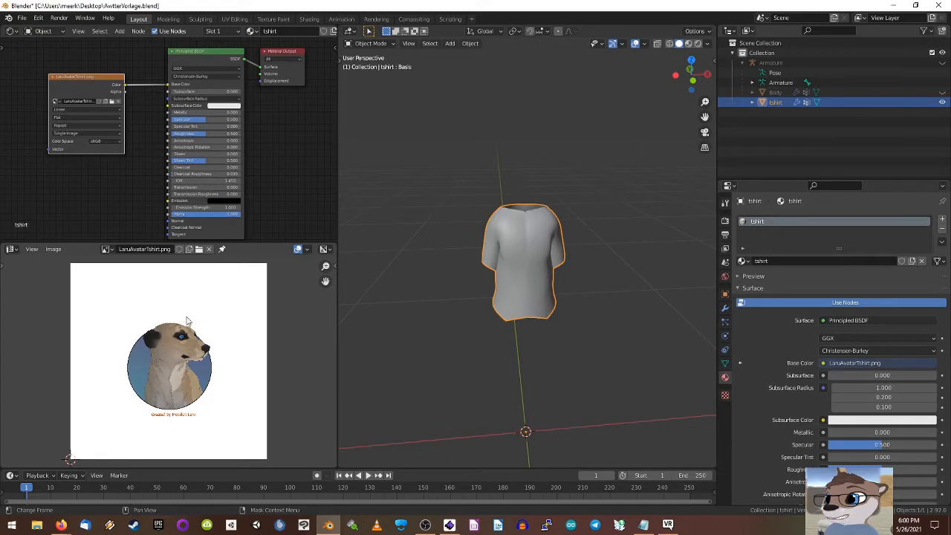
Step: Turn on Repeat Image in the UV editor's display settings and check how the shirt image tiles
key(n)
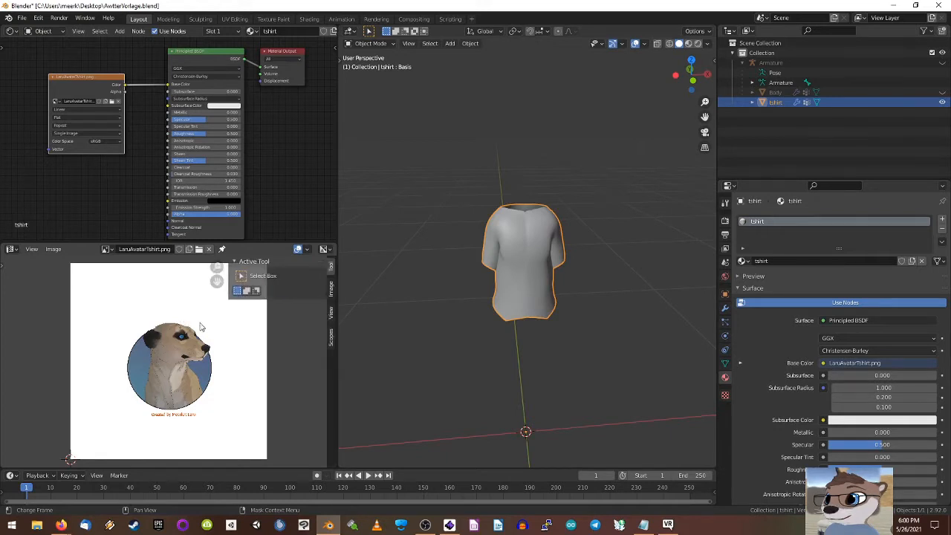
click(331, 313)
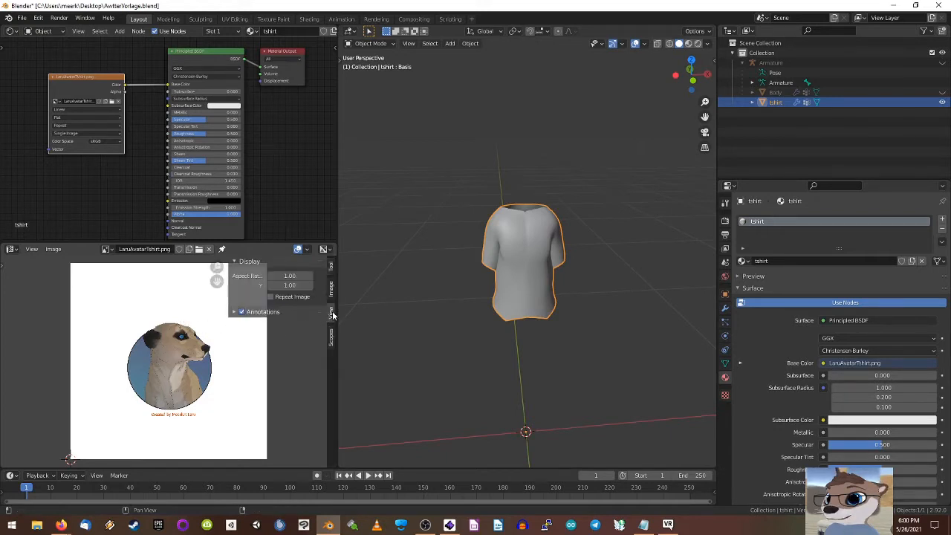
click(270, 296)
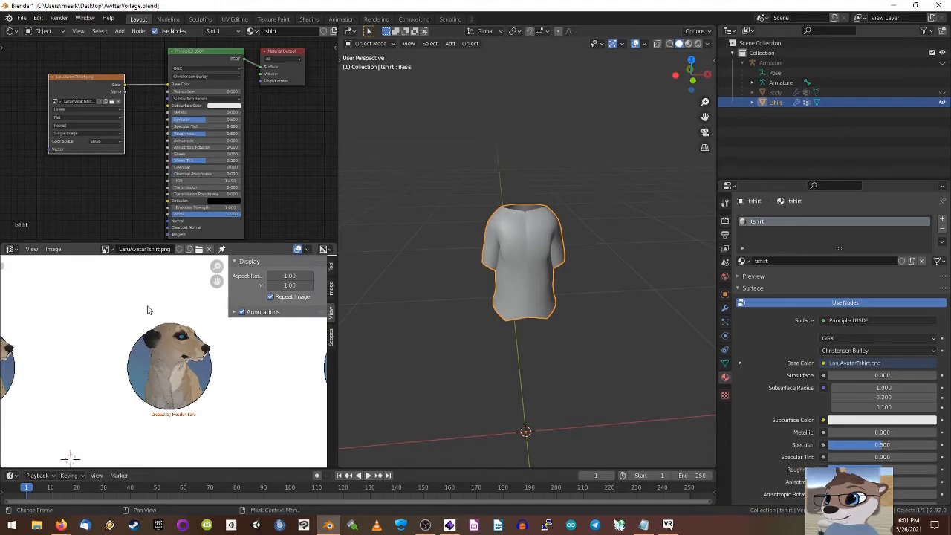
key(n)
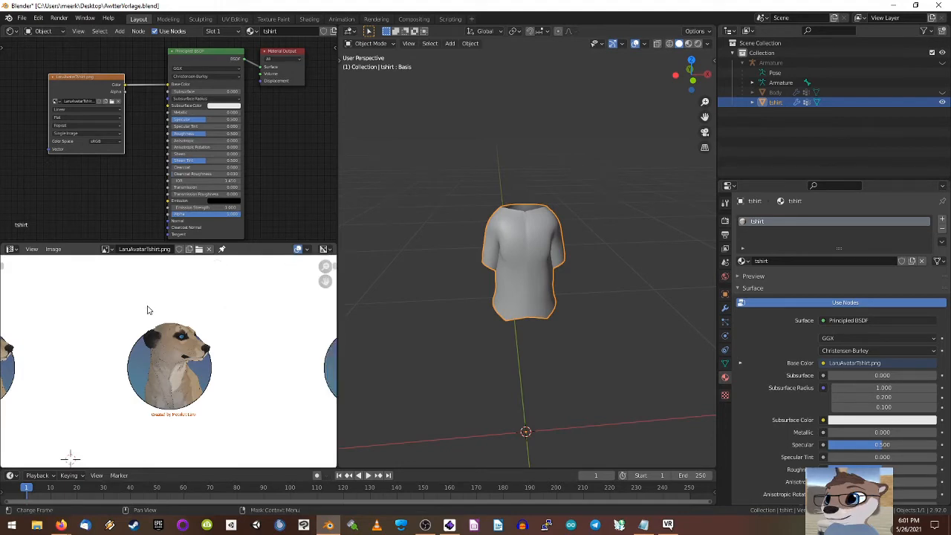
scroll(147, 310, down, 1)
scroll(153, 310, down, 3)
scroll(202, 329, down, 3)
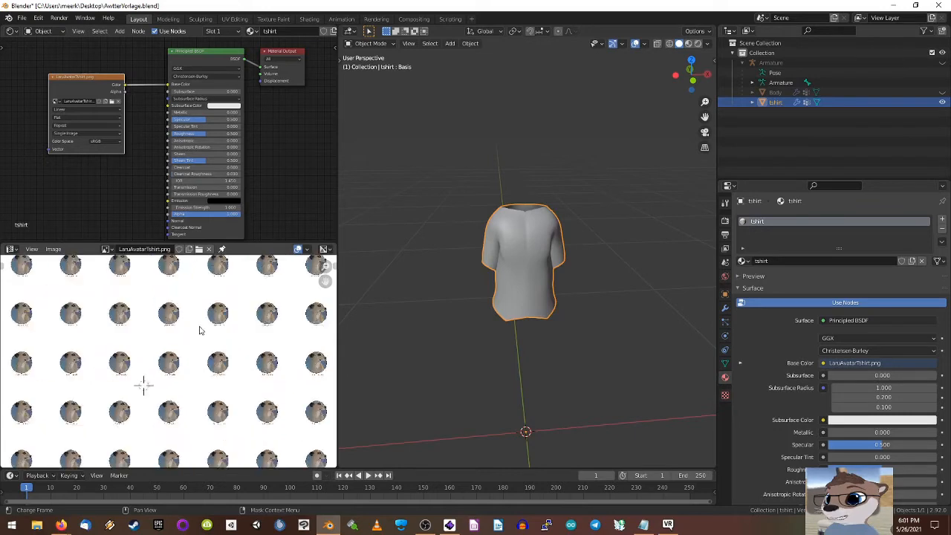
scroll(190, 341, up, 8)
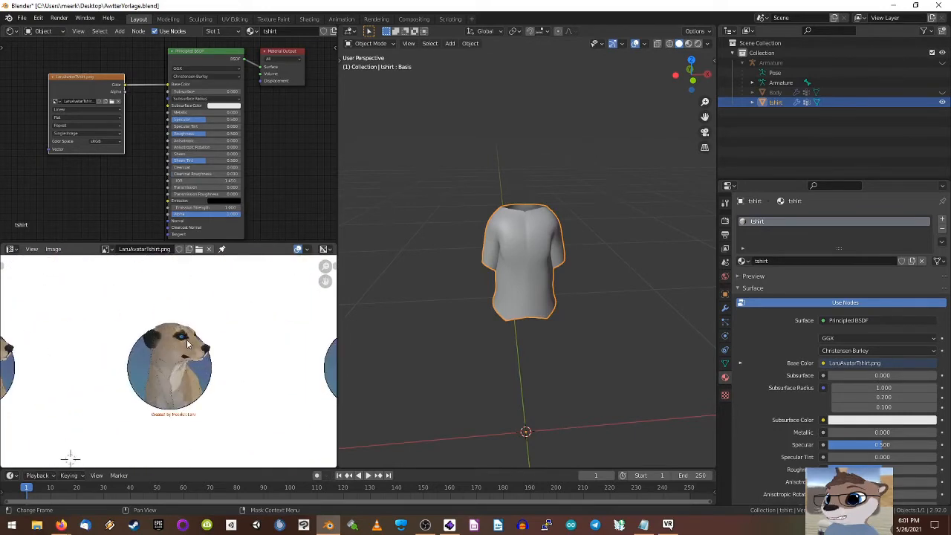
middle_drag(210, 336, 187, 323)
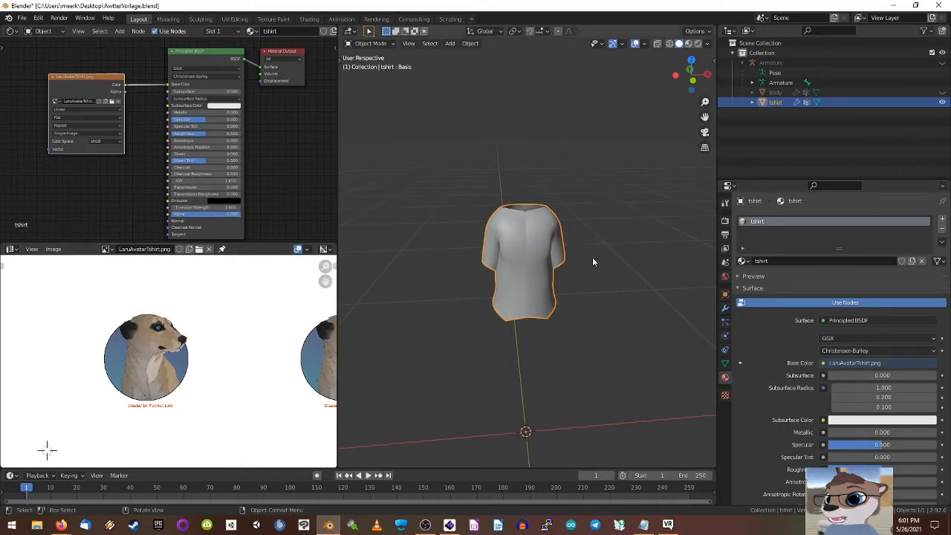
Step: Put the tshirt in Edit Mode and unwrap its whole mesh along the marked seams
click(370, 43)
click(370, 66)
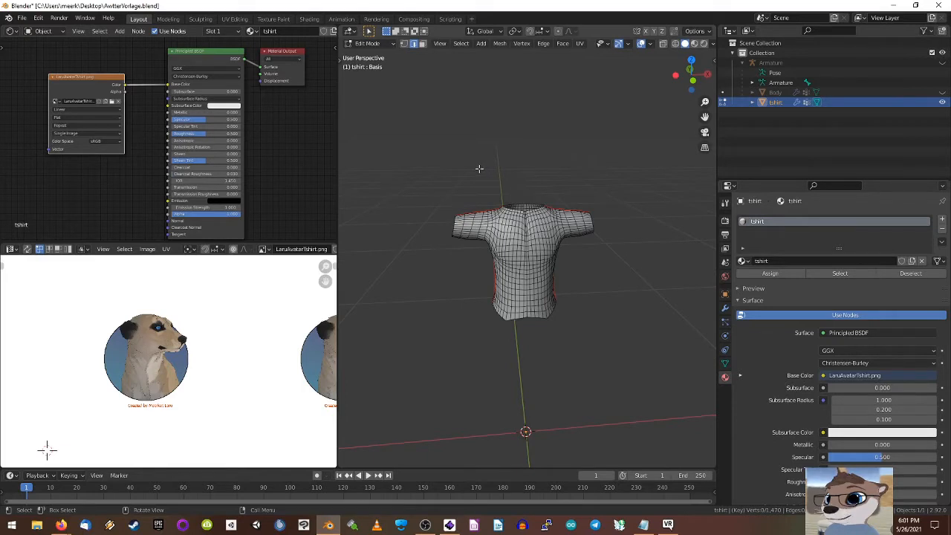
key(a)
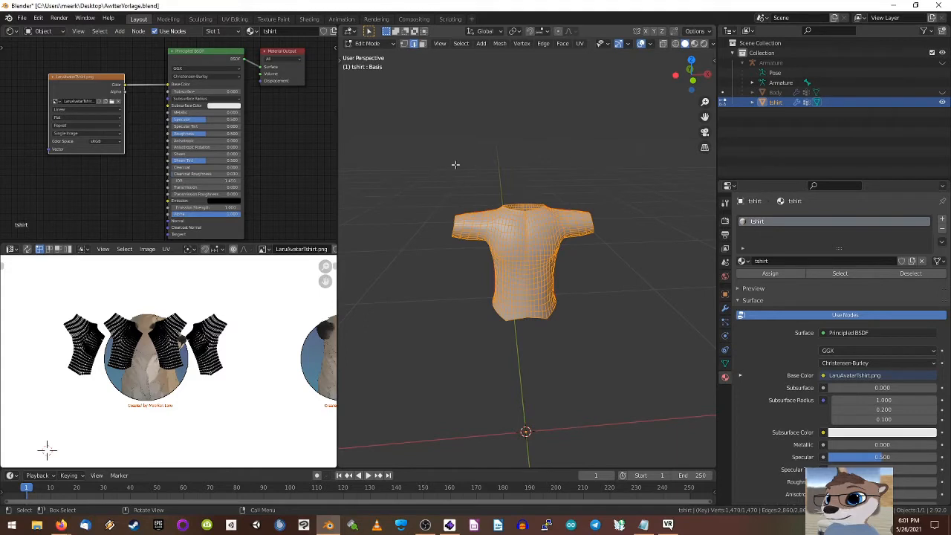
key(u)
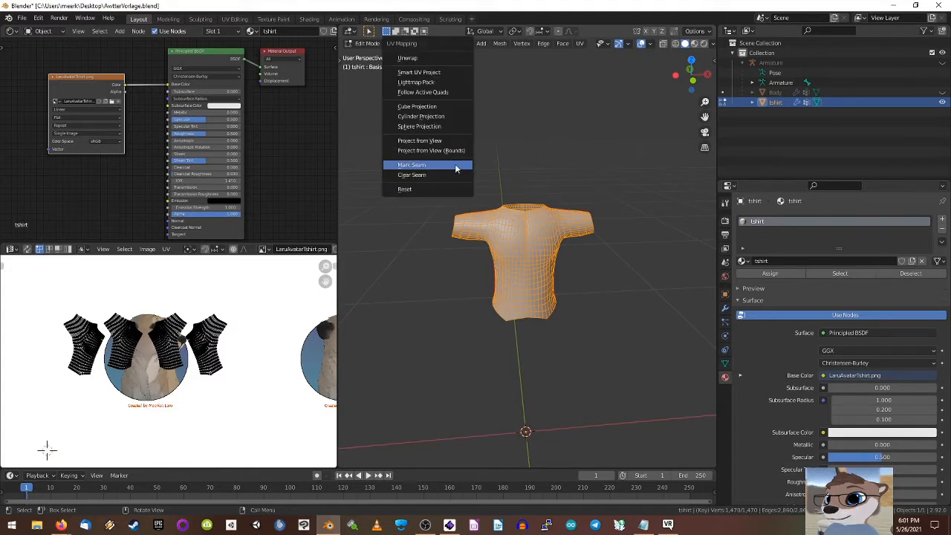
click(426, 57)
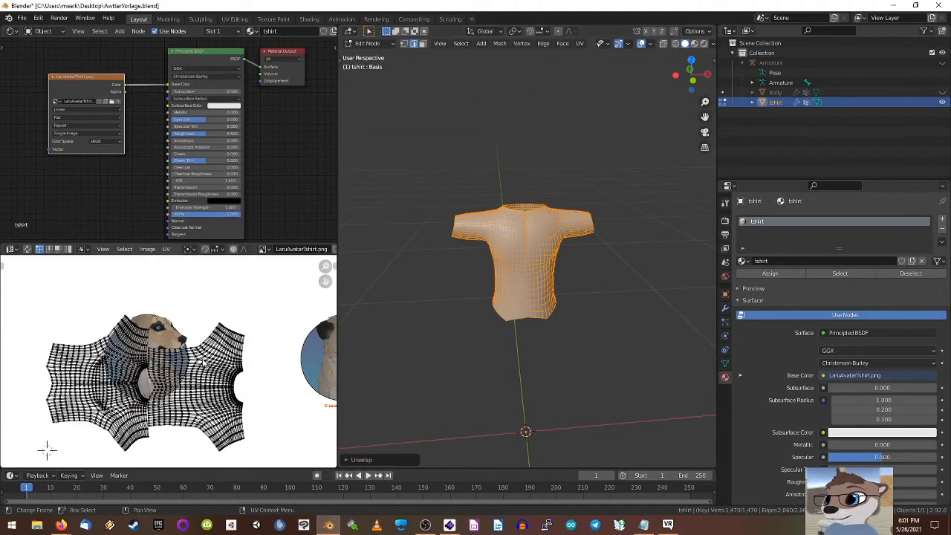
middle_drag(47, 448, 62, 411)
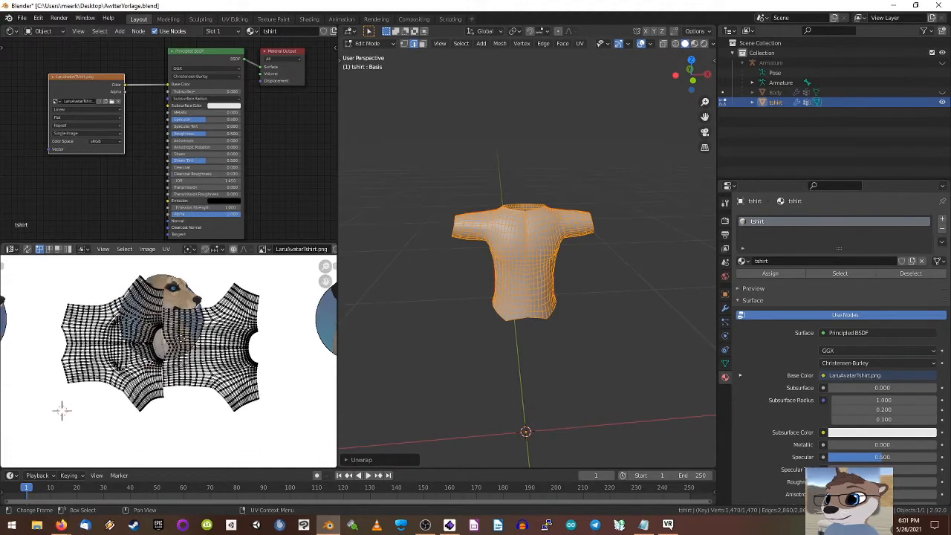
scroll(186, 335, up, 3)
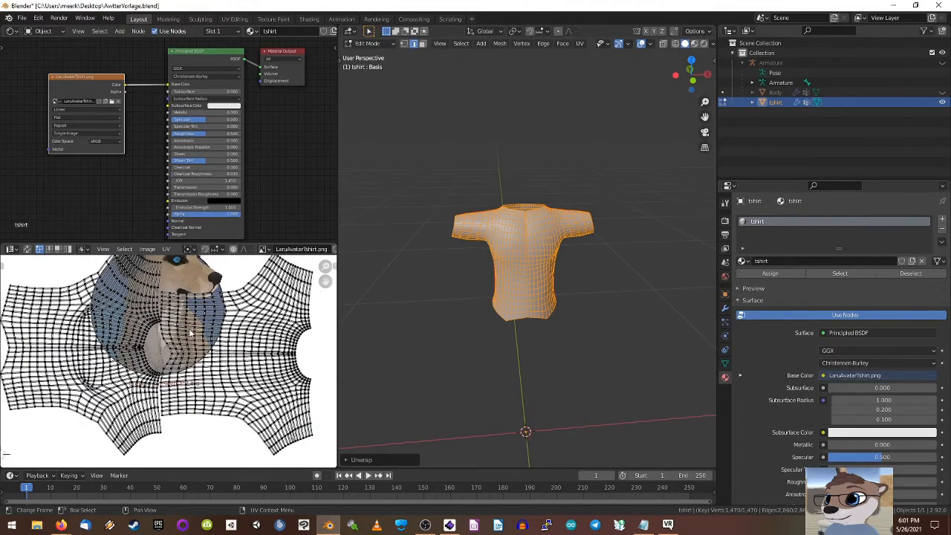
scroll(190, 335, down, 2)
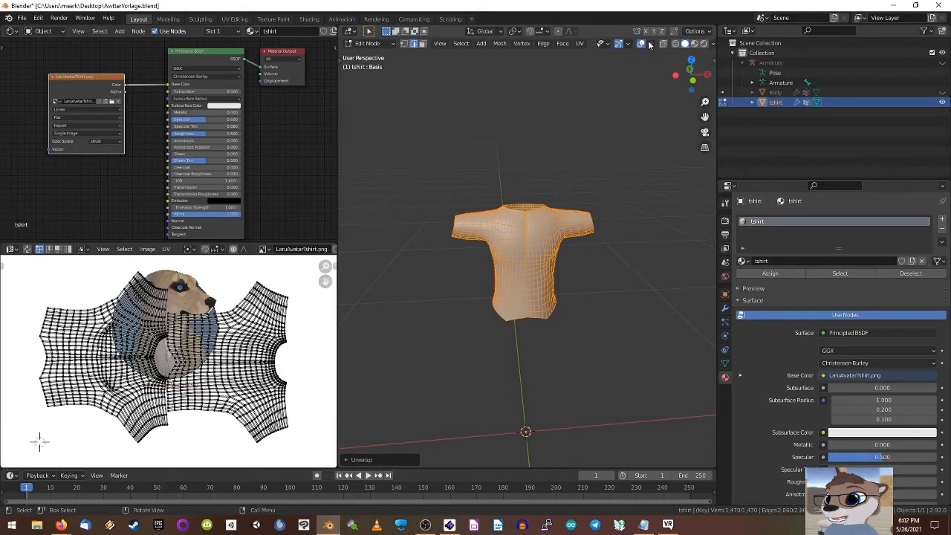
Step: Widen the 3D viewport slightly and set its solid shading color to Texture, with the whole tshirt mesh selected
middle_drag(648, 44, 587, 44)
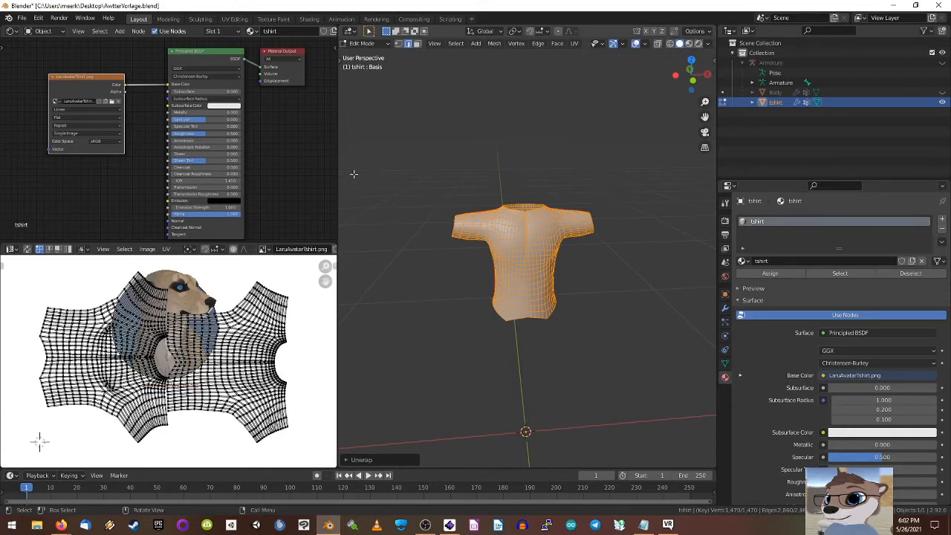
key(alt+a)
drag(338, 176, 318, 177)
key(a)
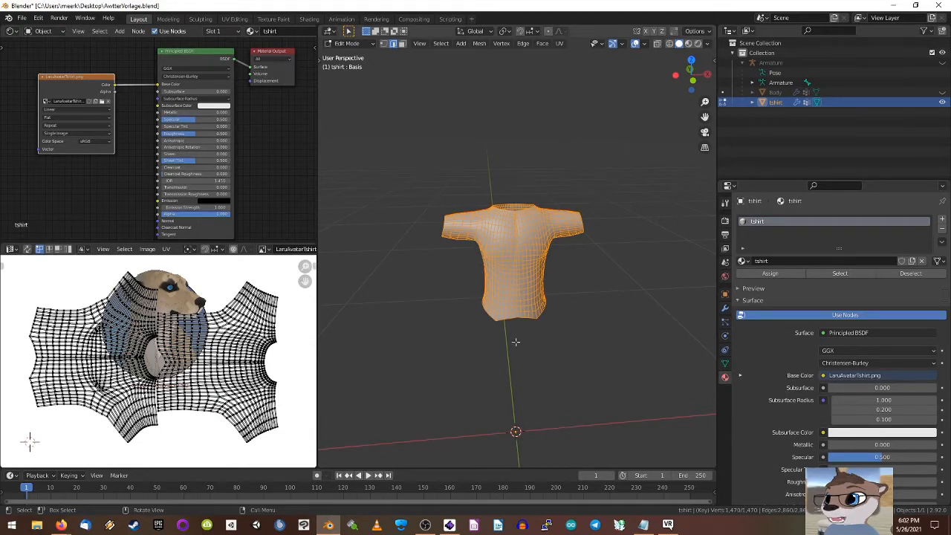
click(707, 43)
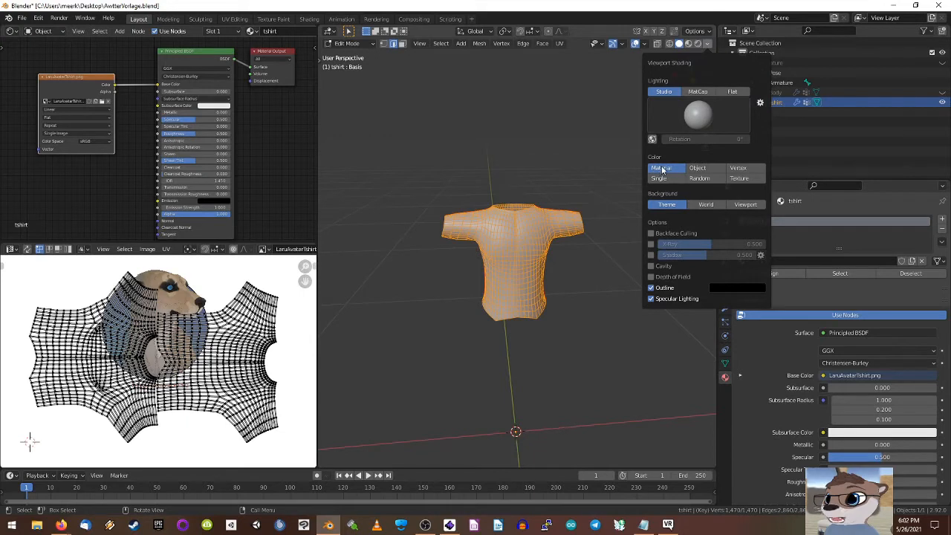
click(736, 179)
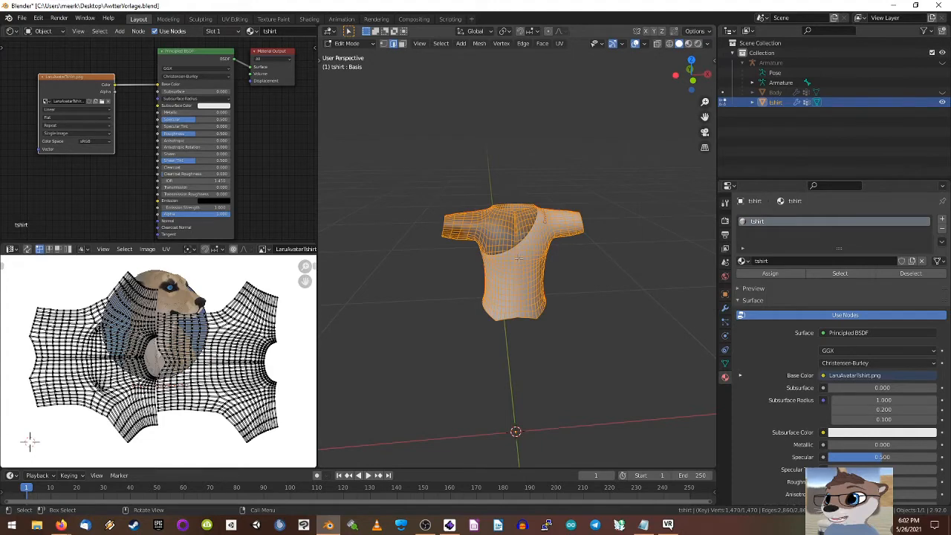
Step: View the tshirt from the front and rotate the right-hand (shirt back) UV island by -90 degrees so it stands upright
middle_drag(519, 257, 436, 233)
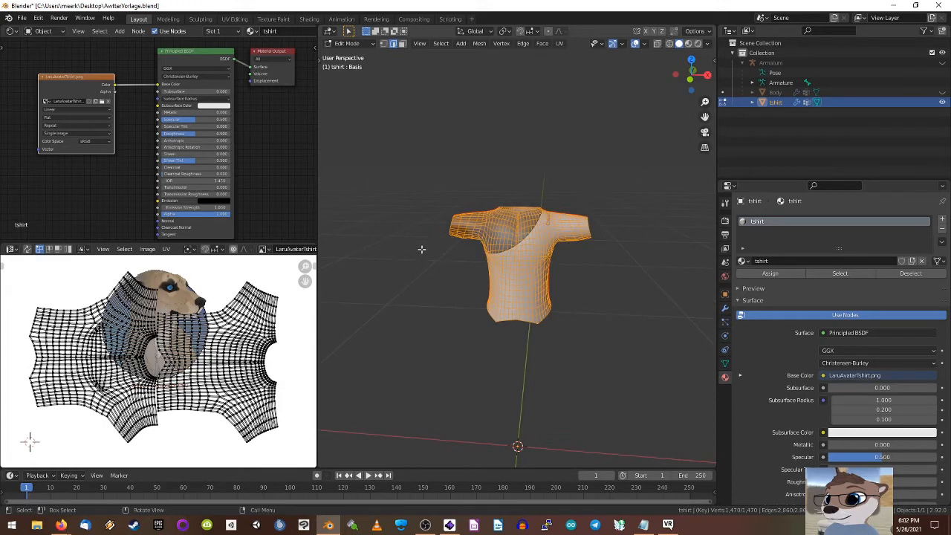
key(KP_1)
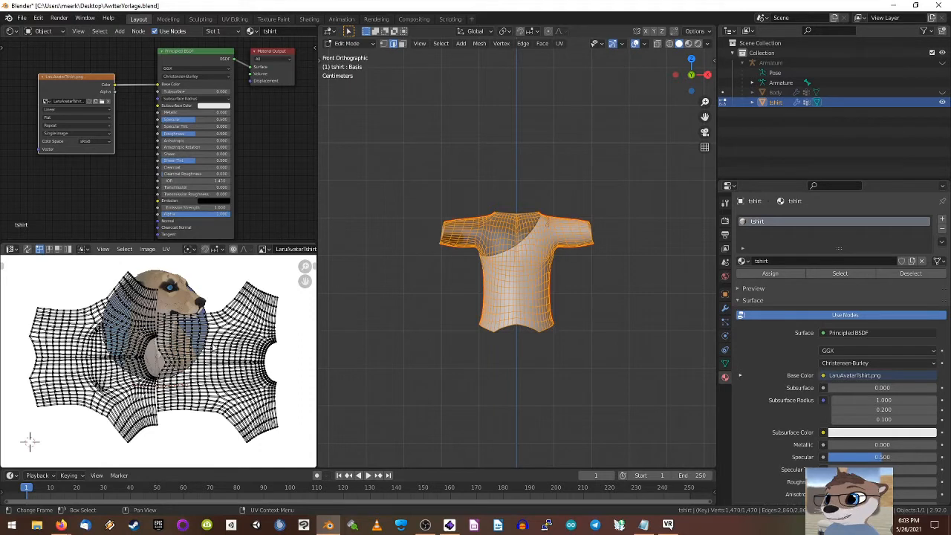
key(l)
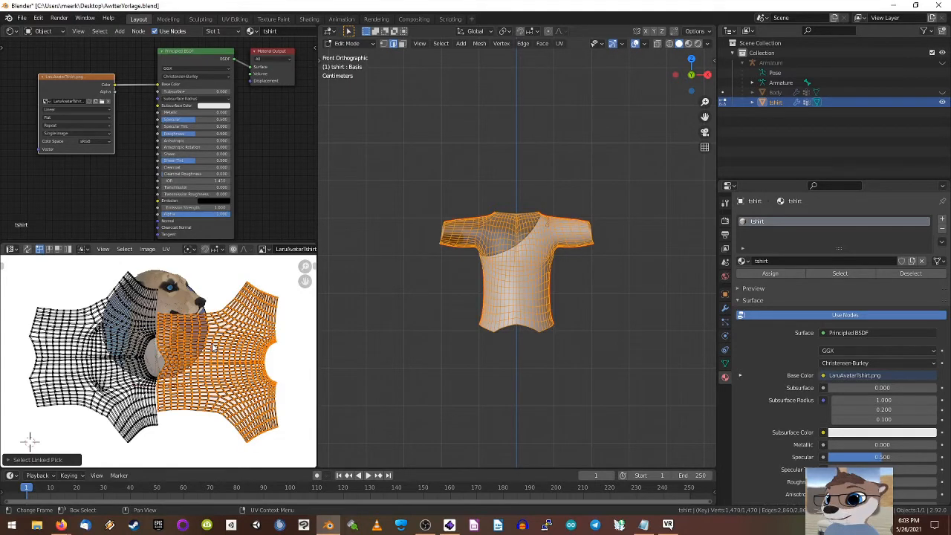
key(g)
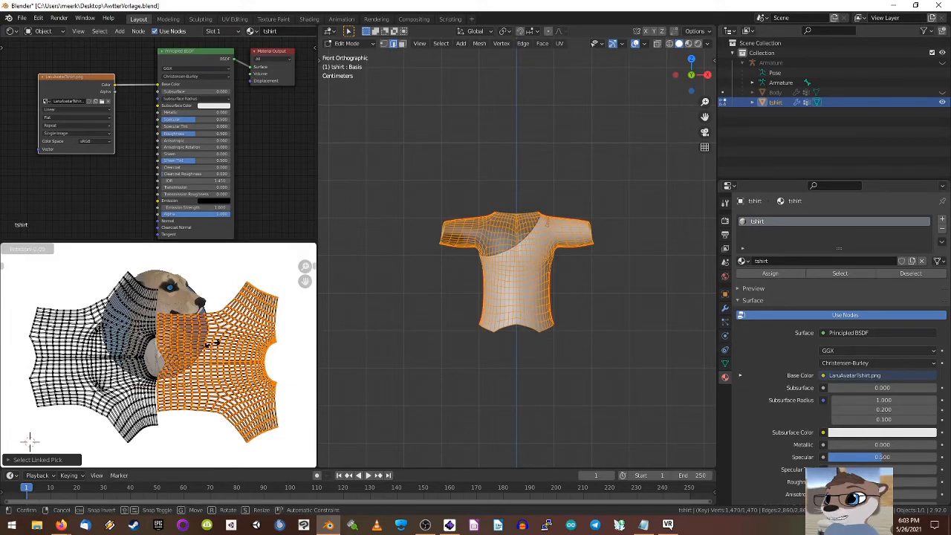
text(90)
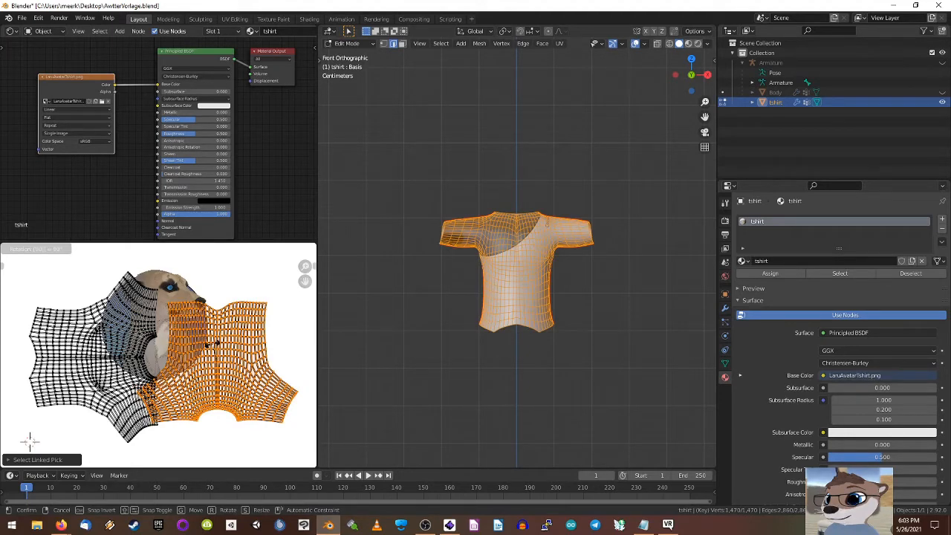
key(minus)
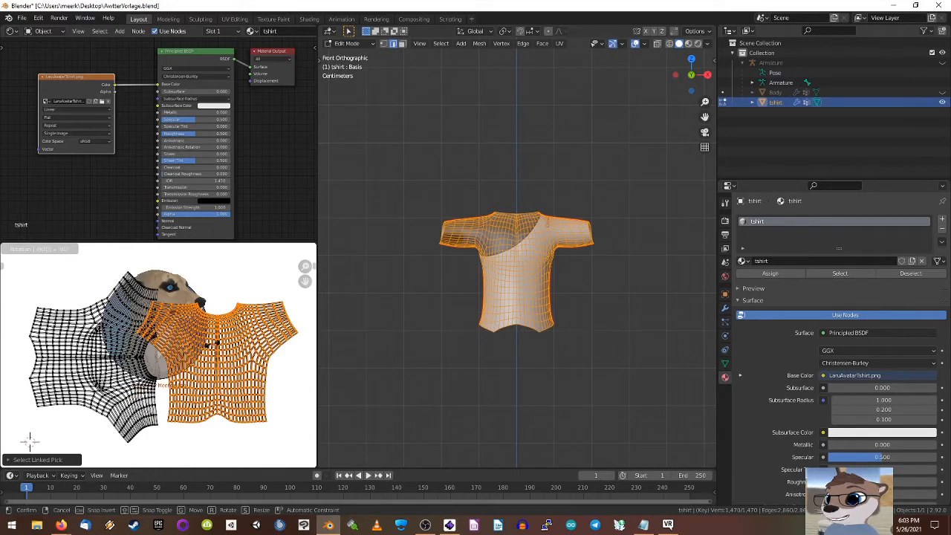
key(Return)
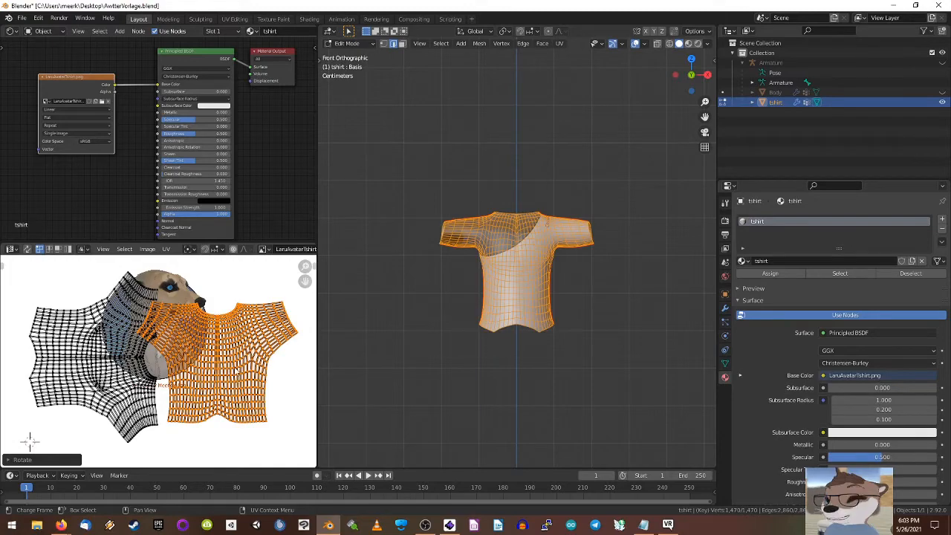
Step: Shrink the shirt back's UV island to a tiny size and place it on blank white space between the repeated meerkat pictures
key(g)
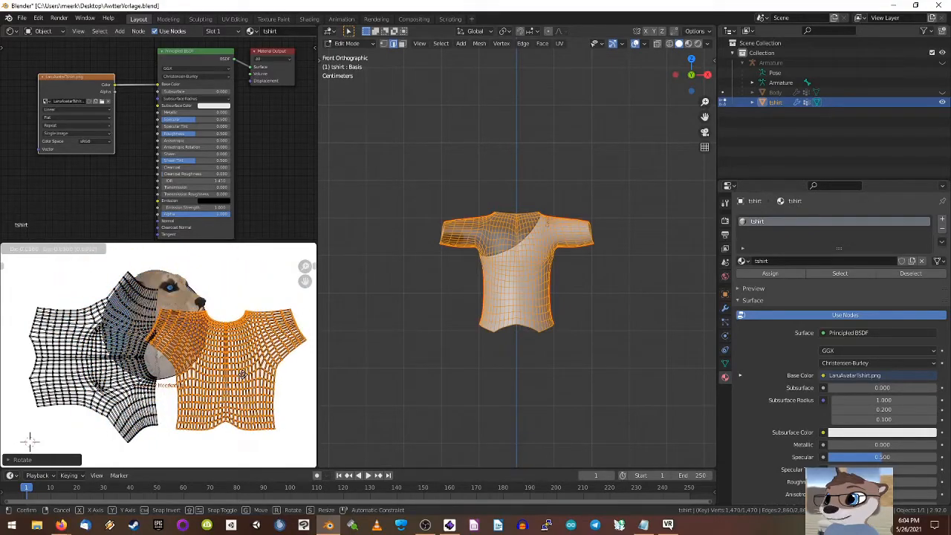
click(243, 375)
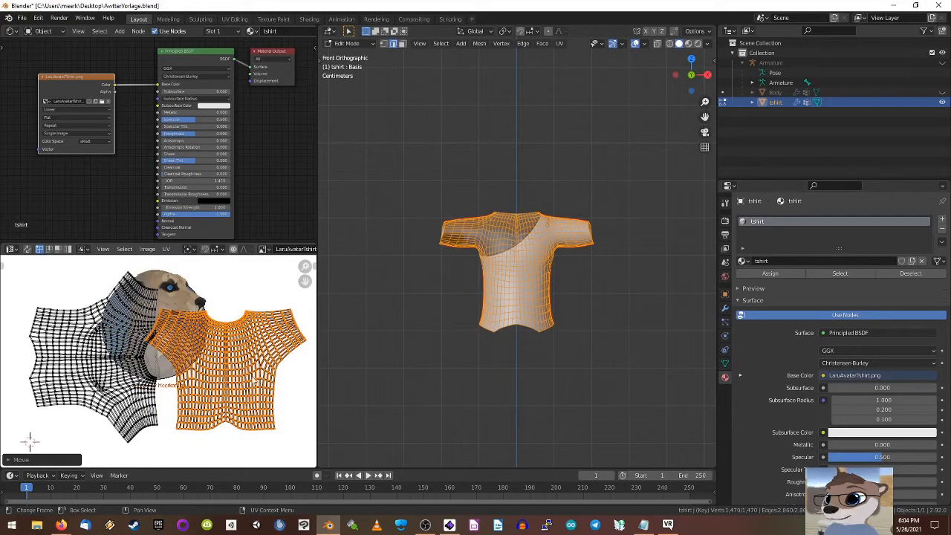
key(s)
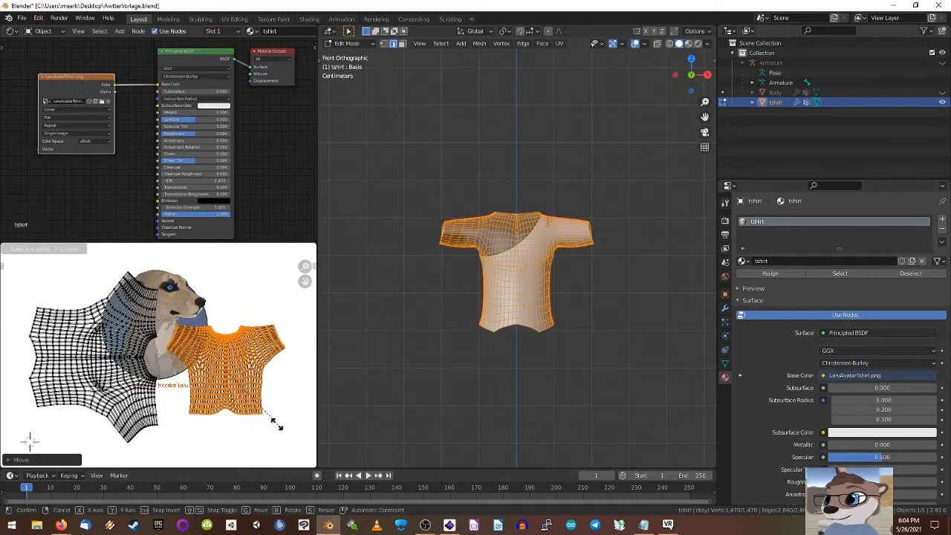
click(227, 388)
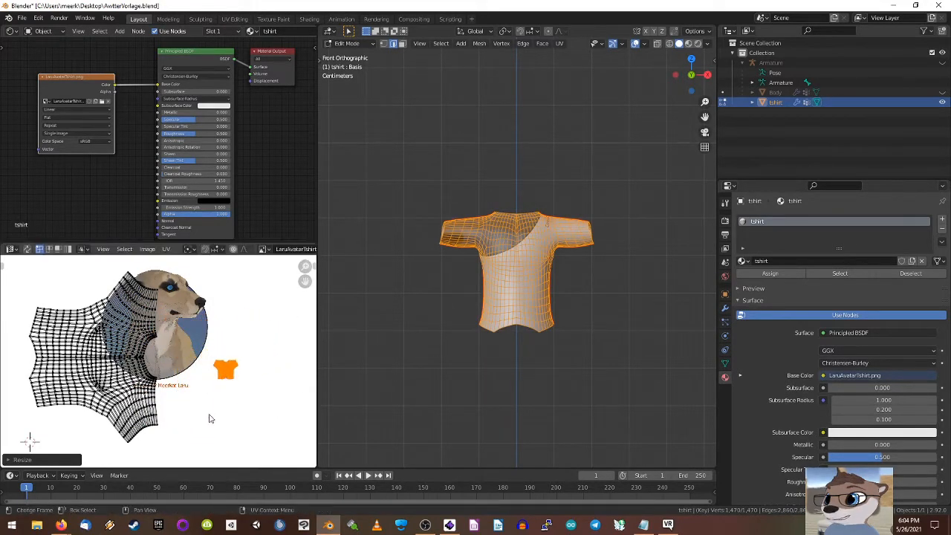
scroll(226, 389, down, 5)
scroll(202, 396, up, 3)
key(s)
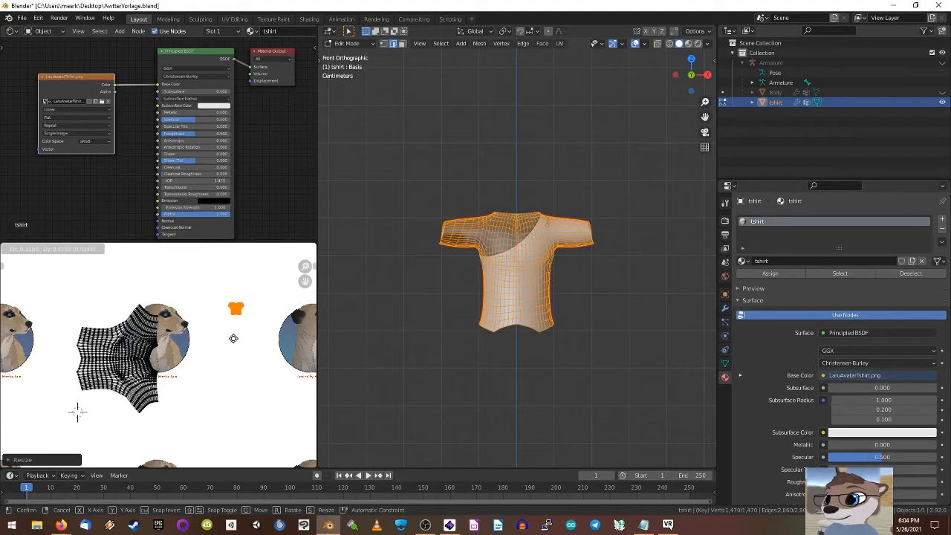
click(227, 340)
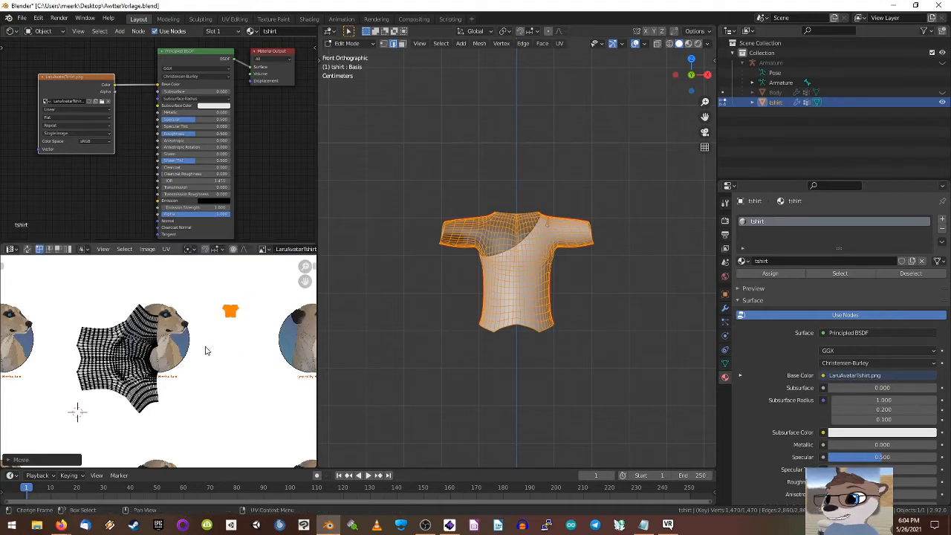
click(207, 350)
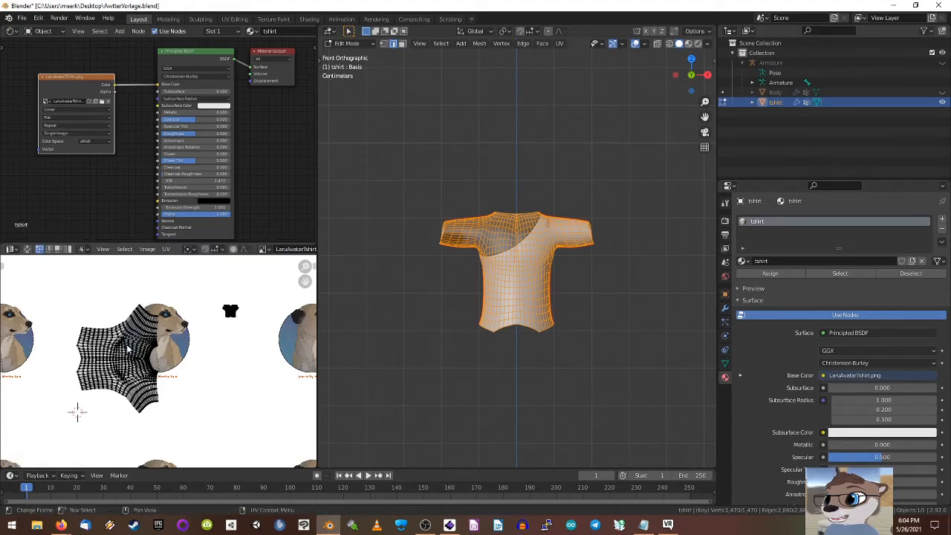
Step: Select the whole shirt front UV island and rotate it by -90 degrees
key(l)
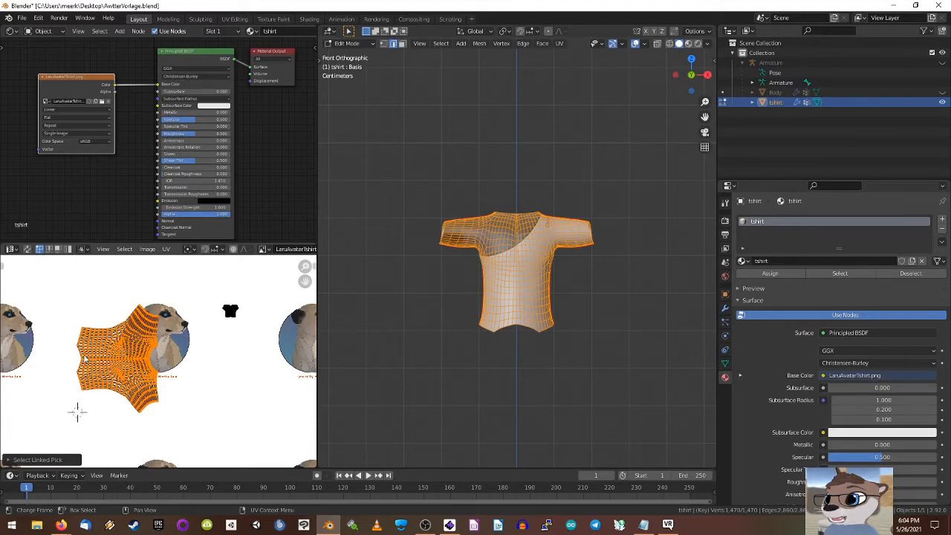
key(alt+a)
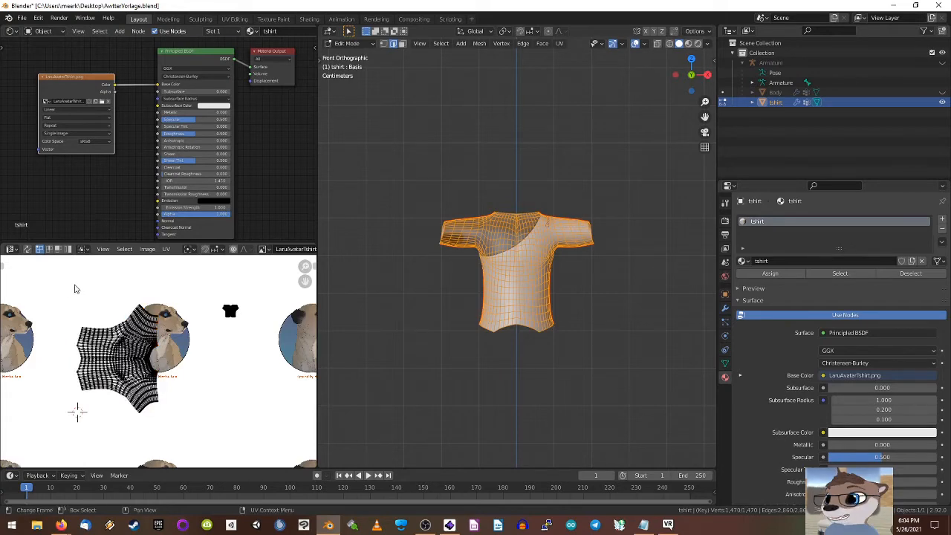
key(b)
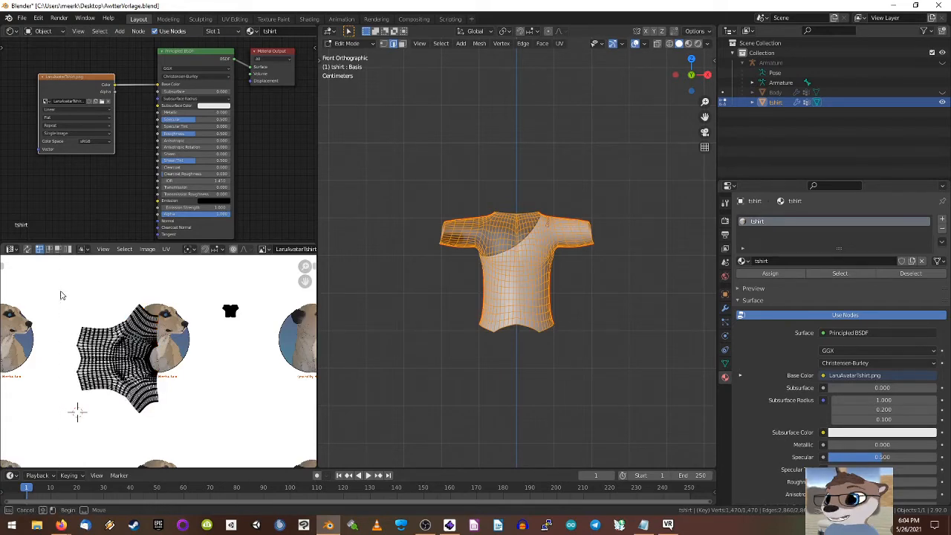
drag(62, 295, 181, 424)
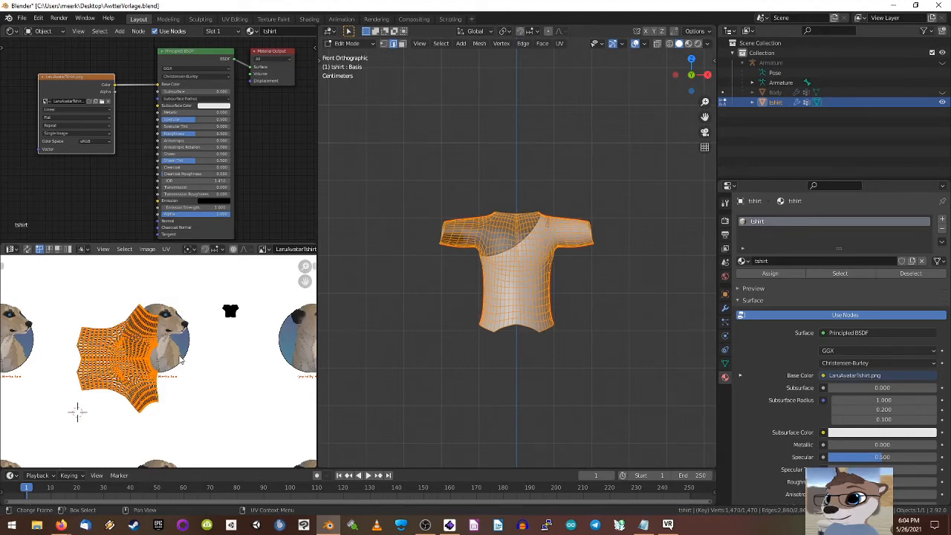
text(r-900)
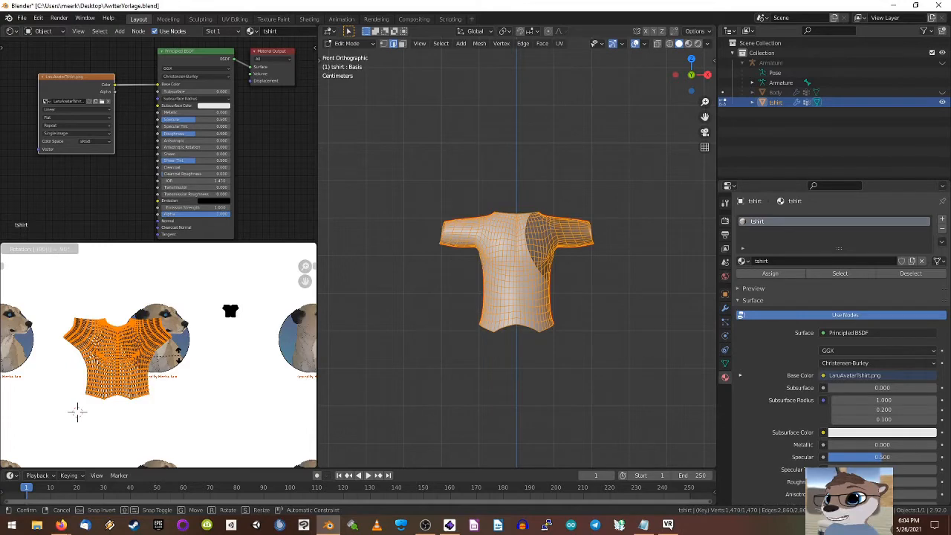
key(Return)
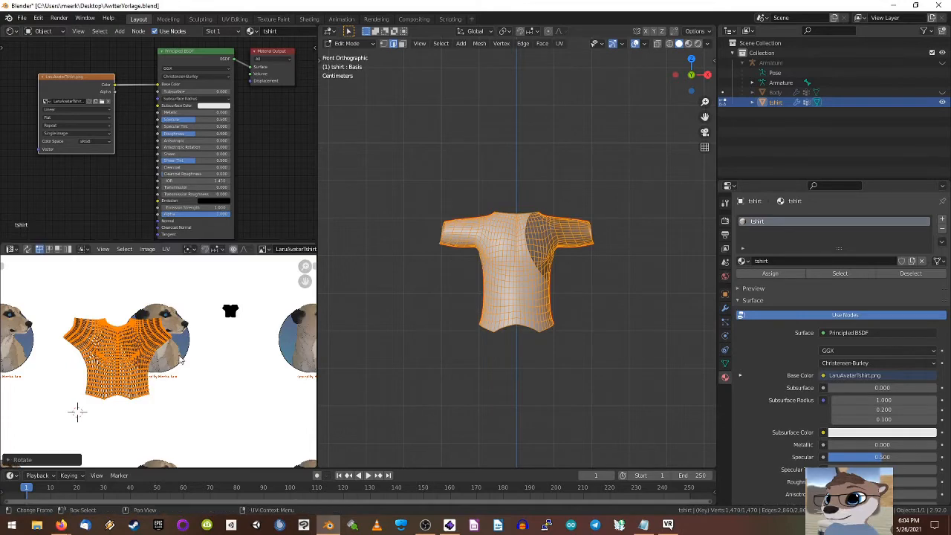
Step: Center the shirt front's UV island over the meerkat picture and enlarge it until the picture covers only the chest
key(g)
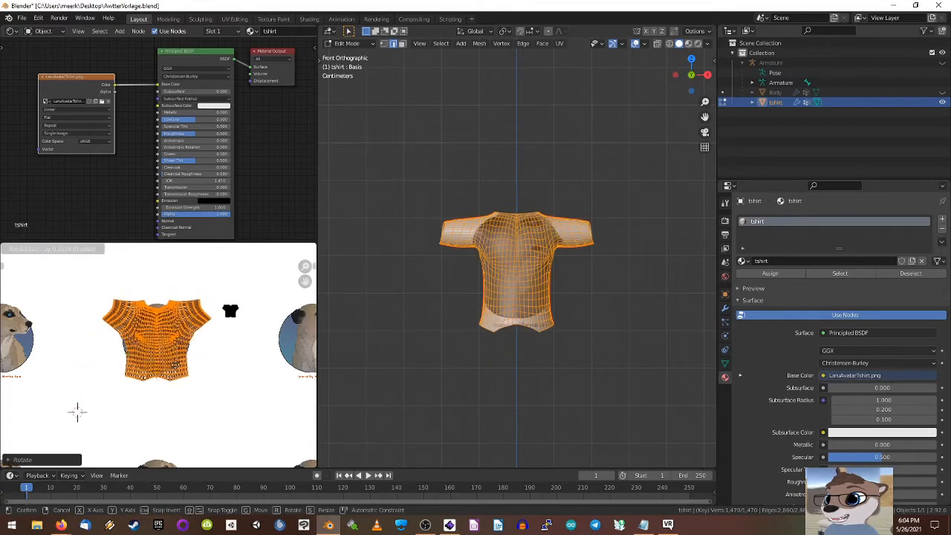
click(176, 368)
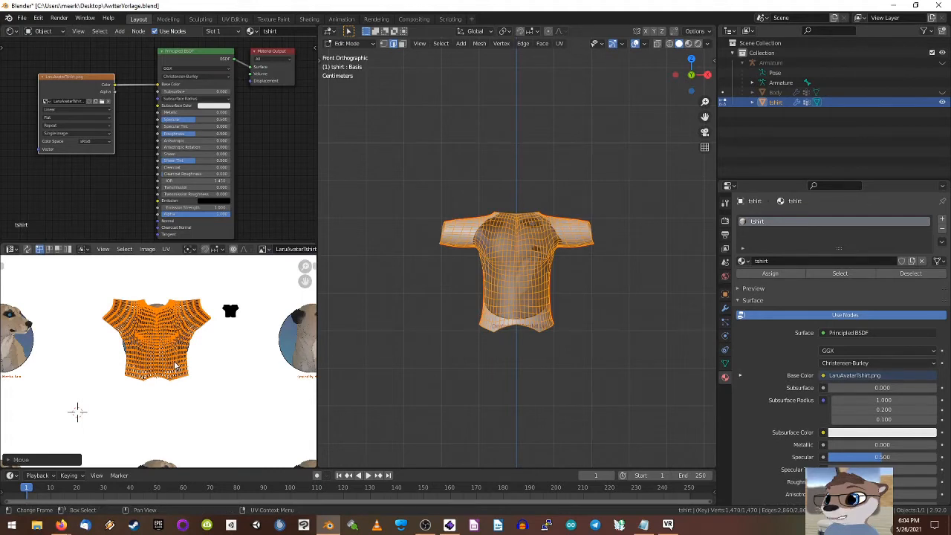
key(s)
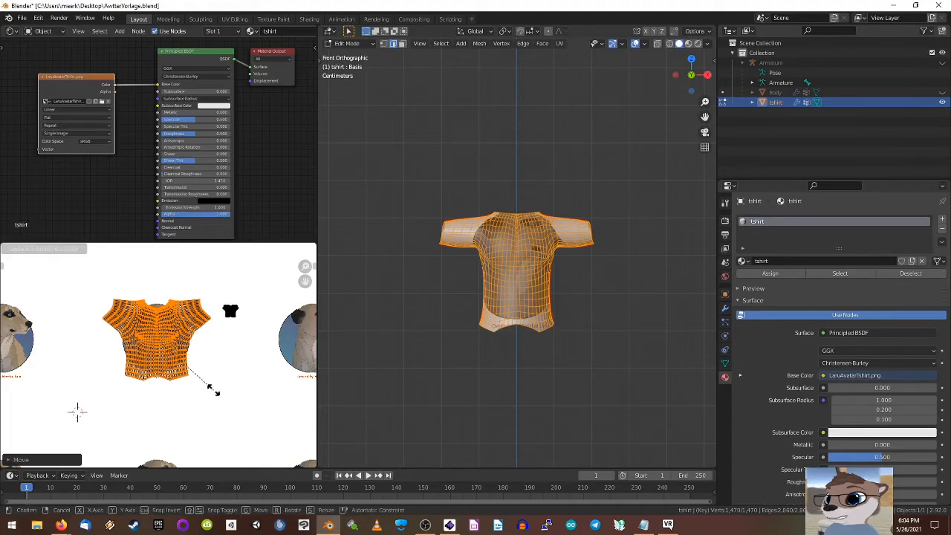
click(292, 420)
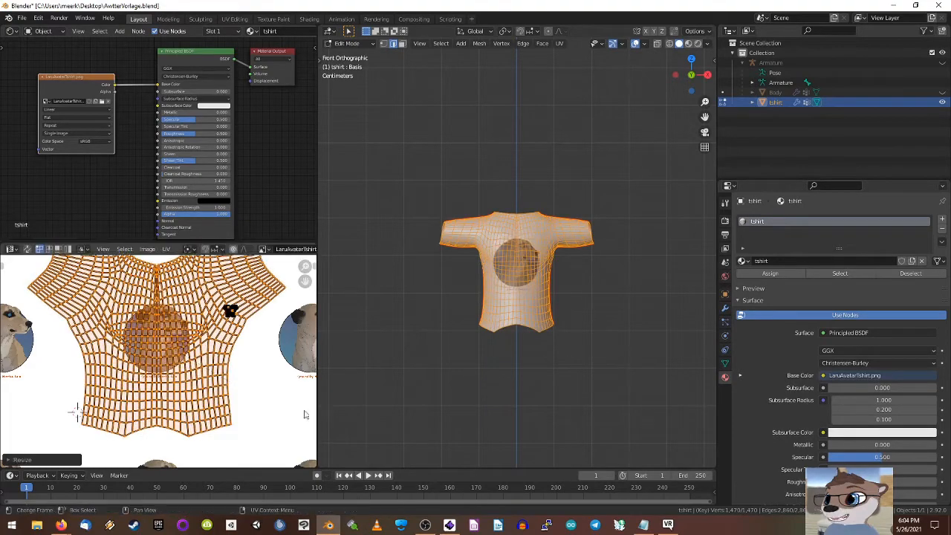
Step: Enlarge the shirt front's UV island by a further factor of about 1.19 and nudge it slightly over the meerkat picture
scroll(227, 343, down, 2)
shift+middle_drag(211, 334, 206, 352)
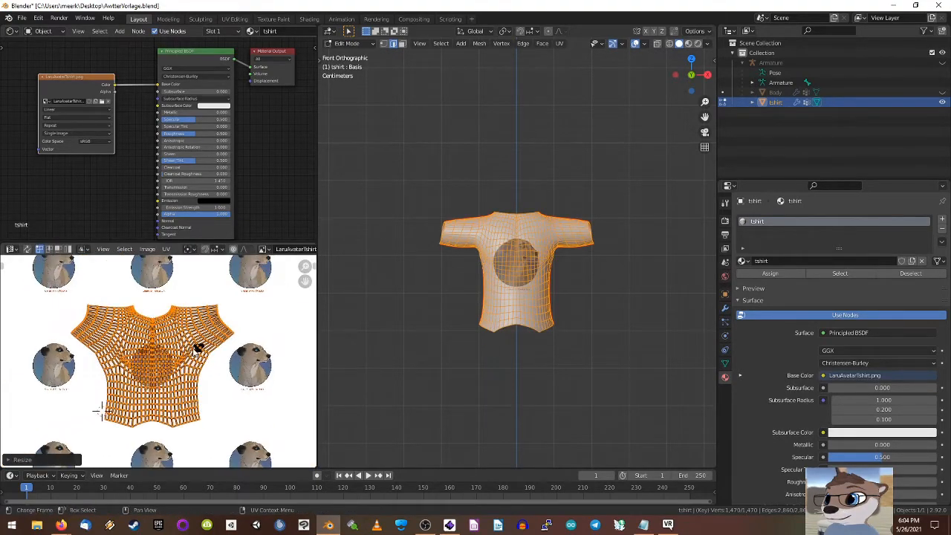
scroll(189, 357, up, 1)
scroll(187, 357, down, 1)
middle_drag(102, 410, 105, 398)
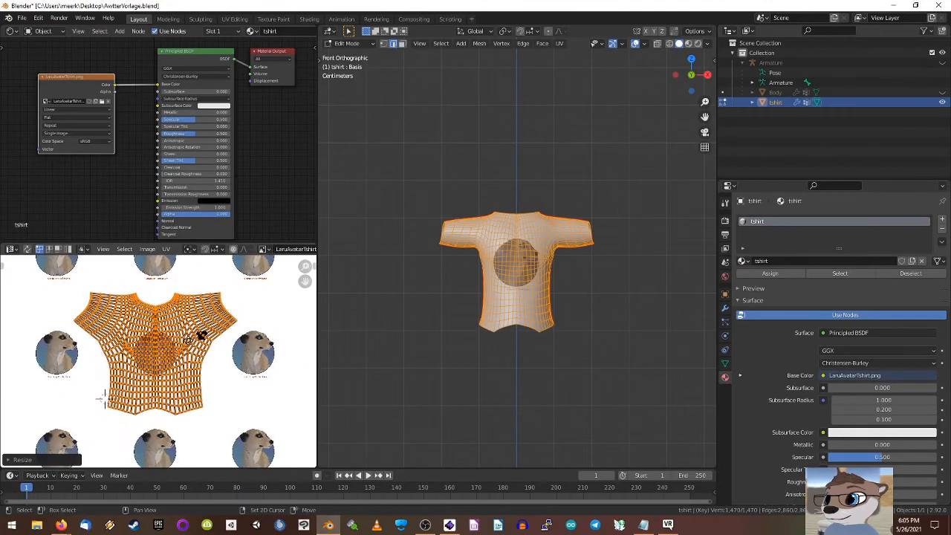
shift+middle_drag(188, 340, 190, 339)
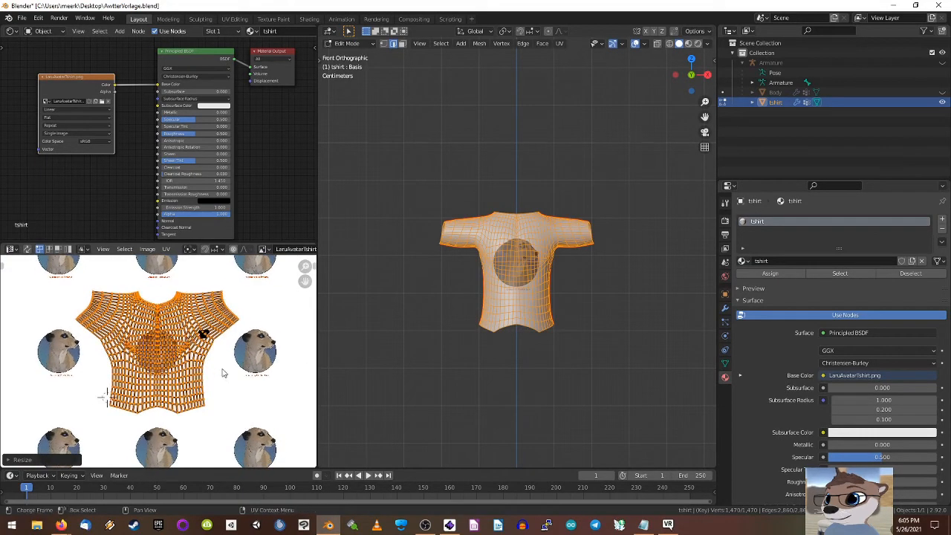
key(s)
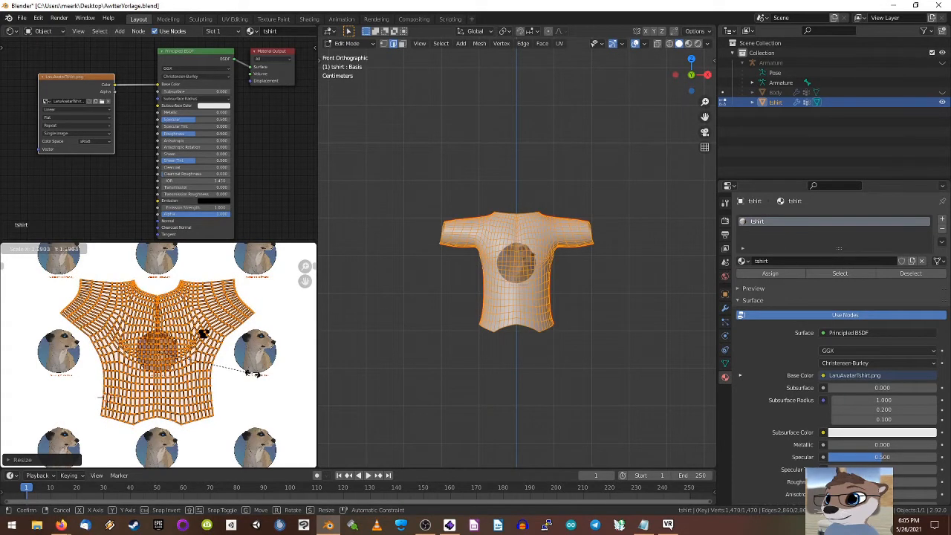
click(233, 372)
key(g)
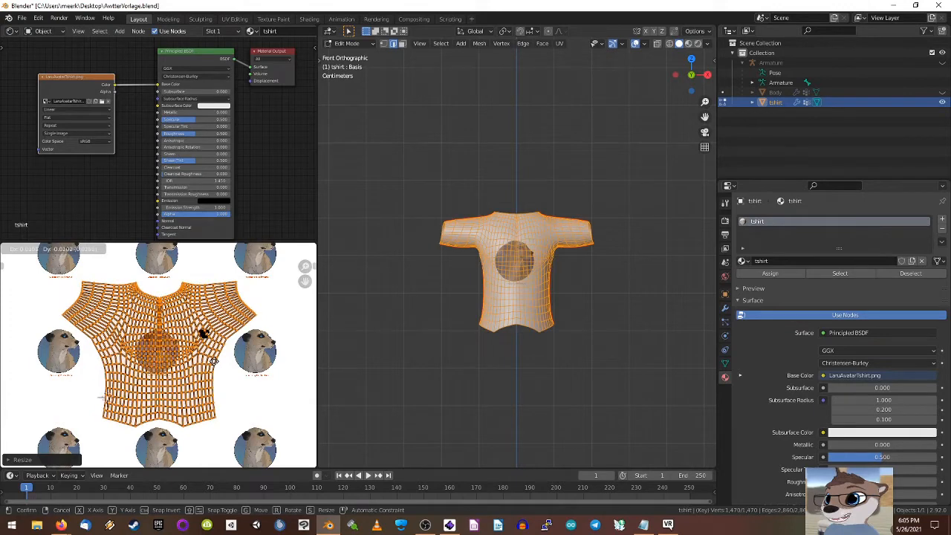
click(215, 362)
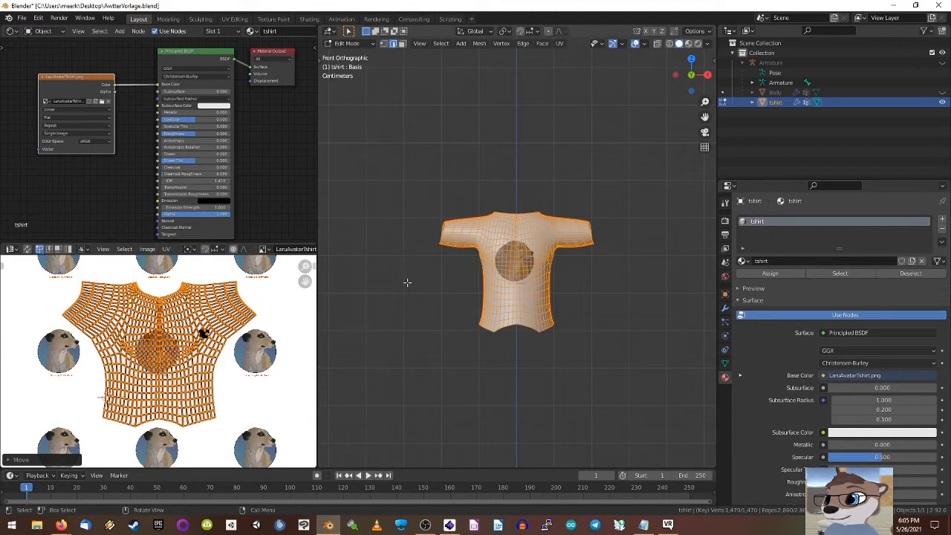
Step: Return the tshirt to Object Mode and inspect the meerkat print on its chest from the front and both sides
click(343, 44)
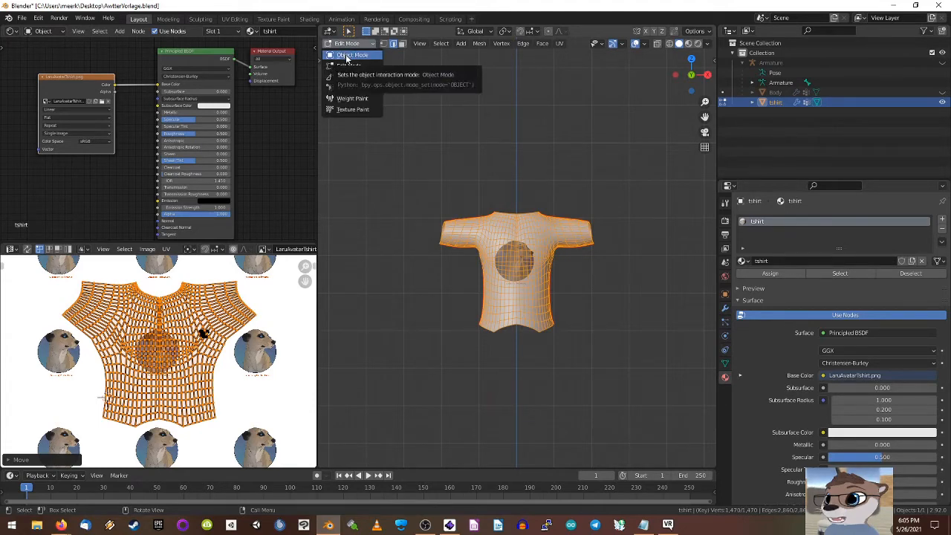
click(346, 56)
scroll(551, 243, up, 5)
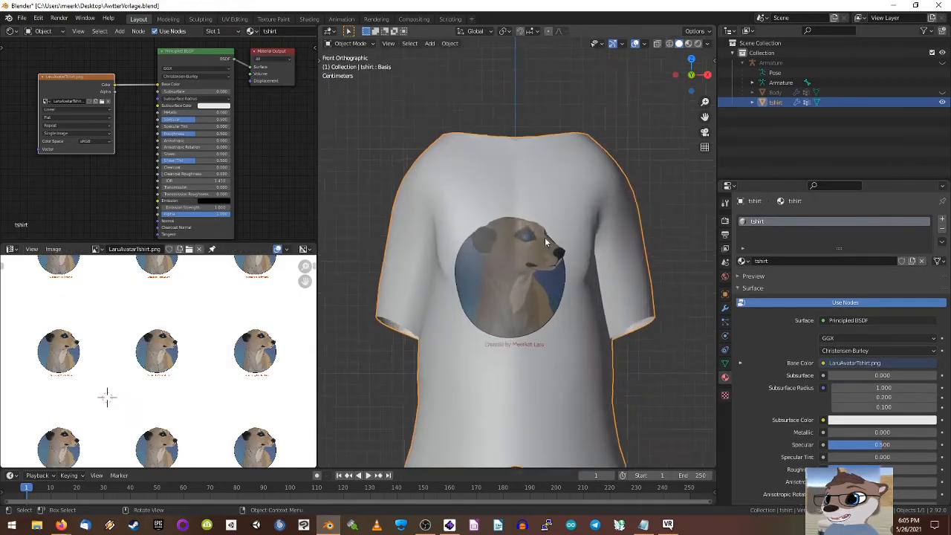
middle_drag(457, 280, 488, 276)
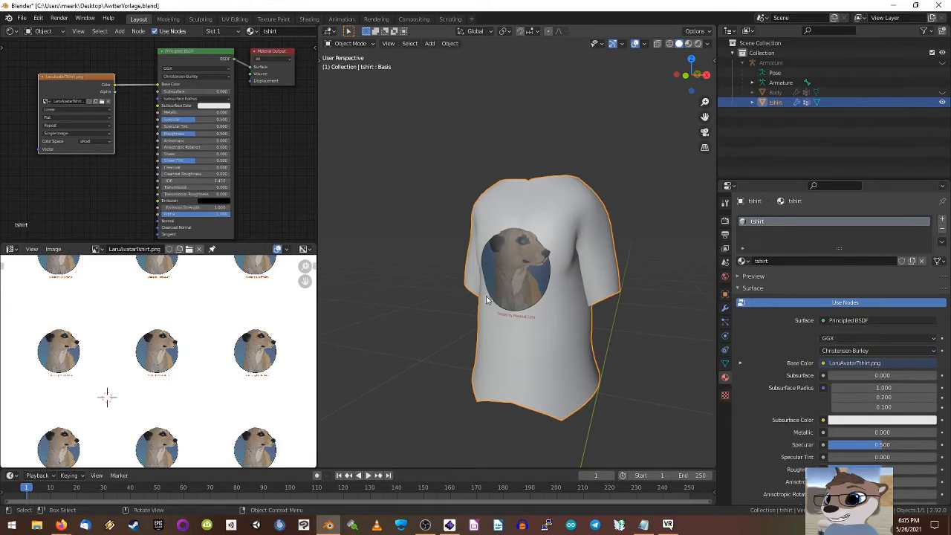
middle_drag(491, 300, 559, 291)
scroll(559, 291, up, 1)
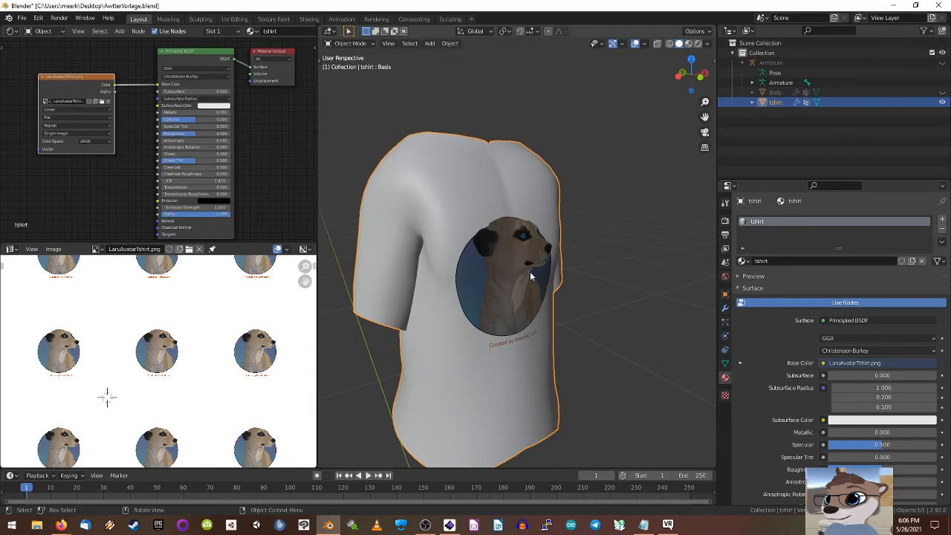
Step: Show the hidden Body mesh together with the t-shirt in front orthographic view, with nothing selected
key(KP_1)
key(KP_5)
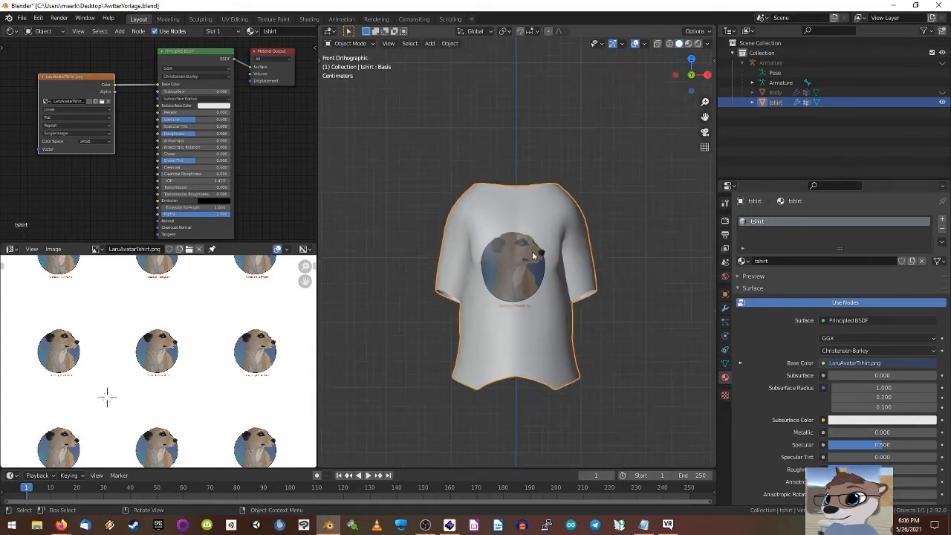
scroll(565, 290, up, 2)
shift+middle_drag(579, 305, 575, 251)
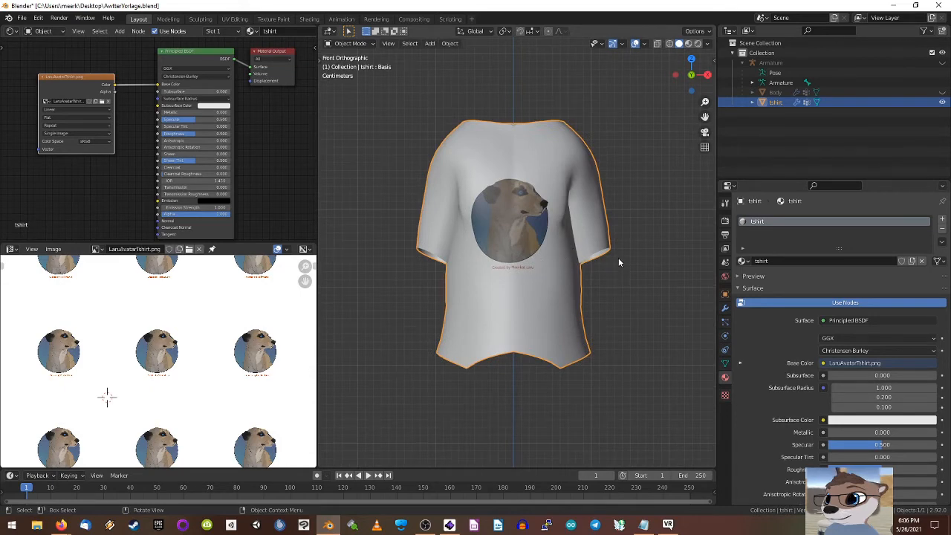
scroll(619, 258, down, 1)
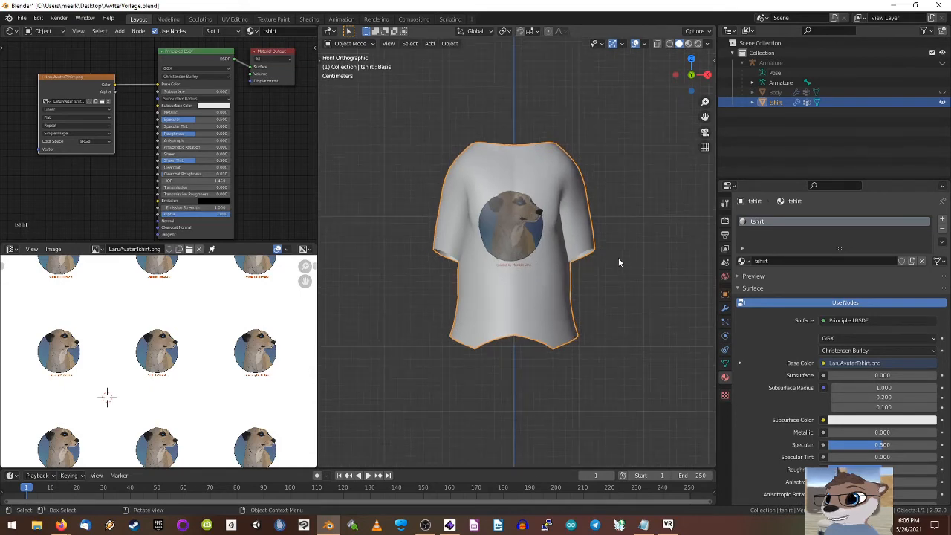
click(942, 93)
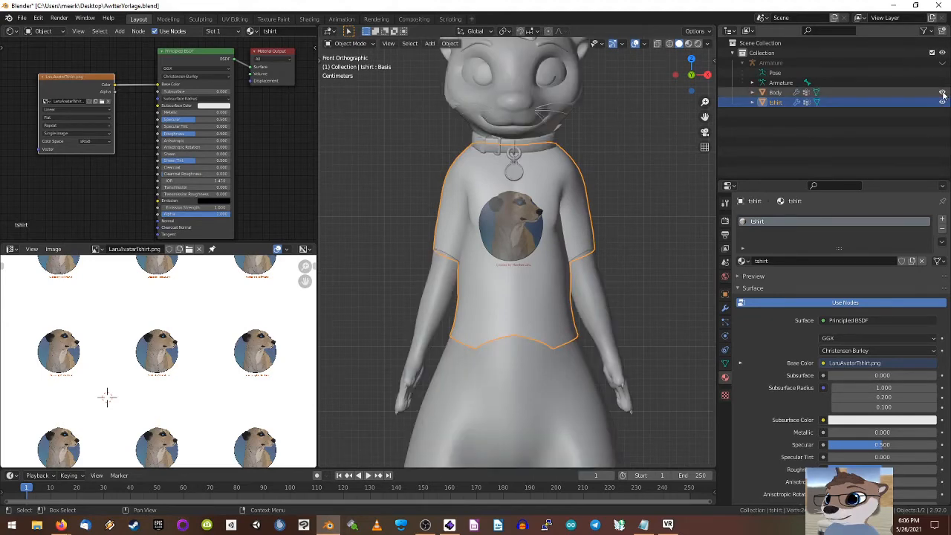
click(657, 168)
scroll(647, 222, down, 2)
mouse_move(633, 226)
shift+middle_down()
mouse_move(631, 189)
mouse_move(628, 224)
shift+middle_up()
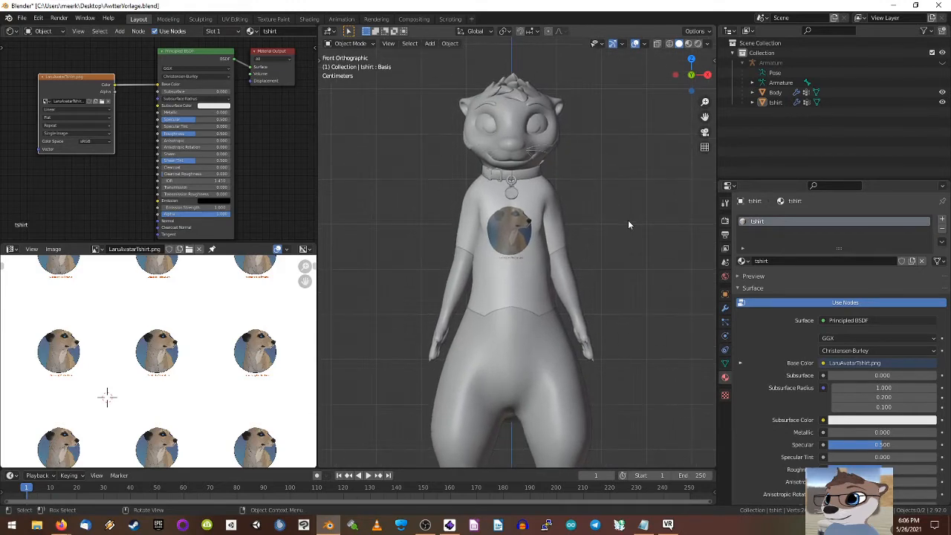
scroll(628, 220, up, 2)
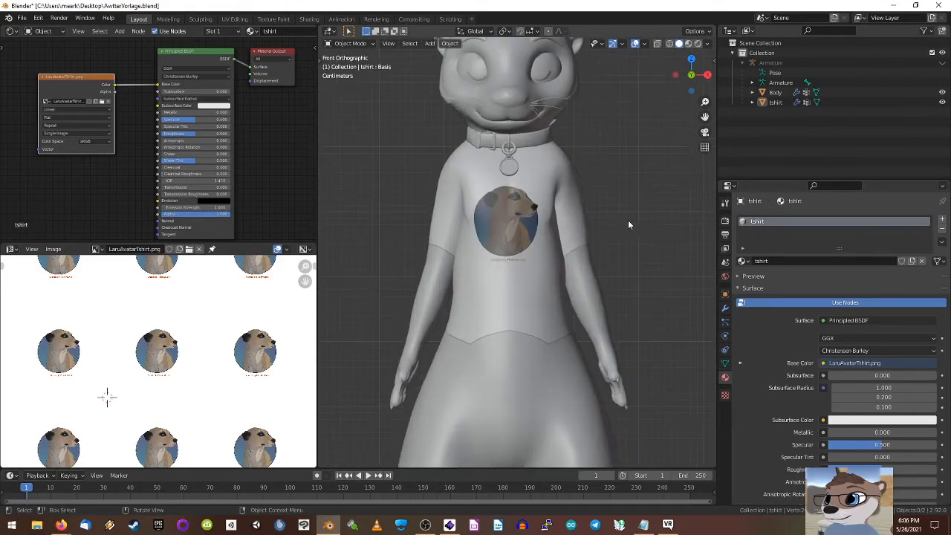
Step: Enter Edit Mode on the tshirt mesh and clear the vertex selection
click(545, 307)
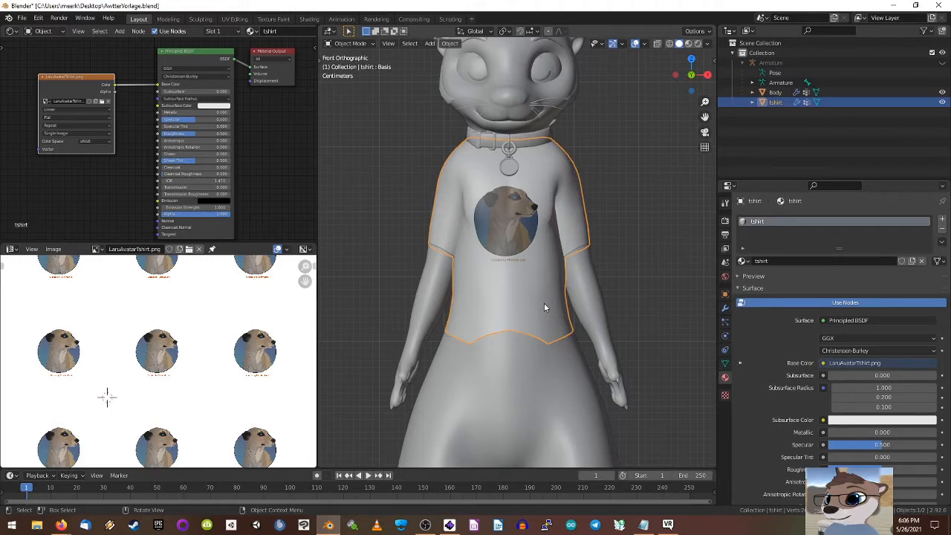
key(Tab)
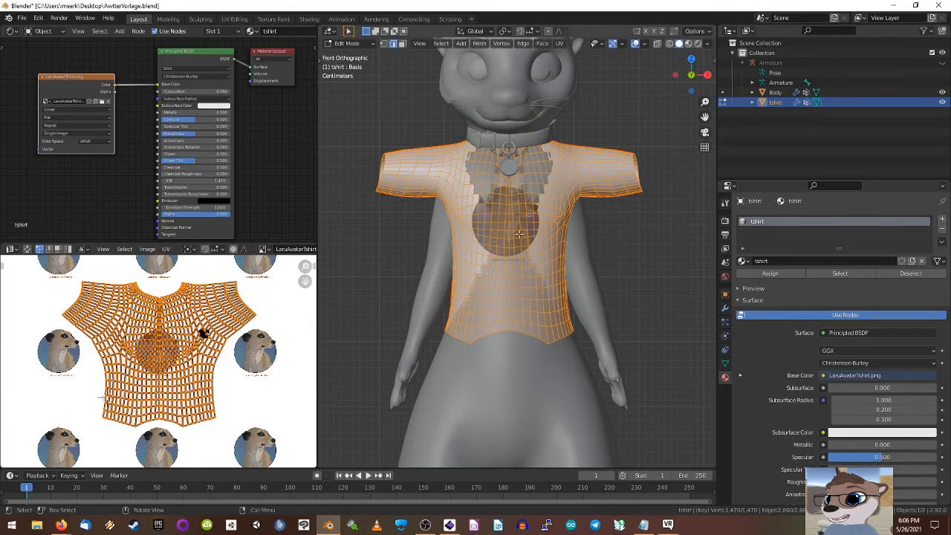
key(alt+a)
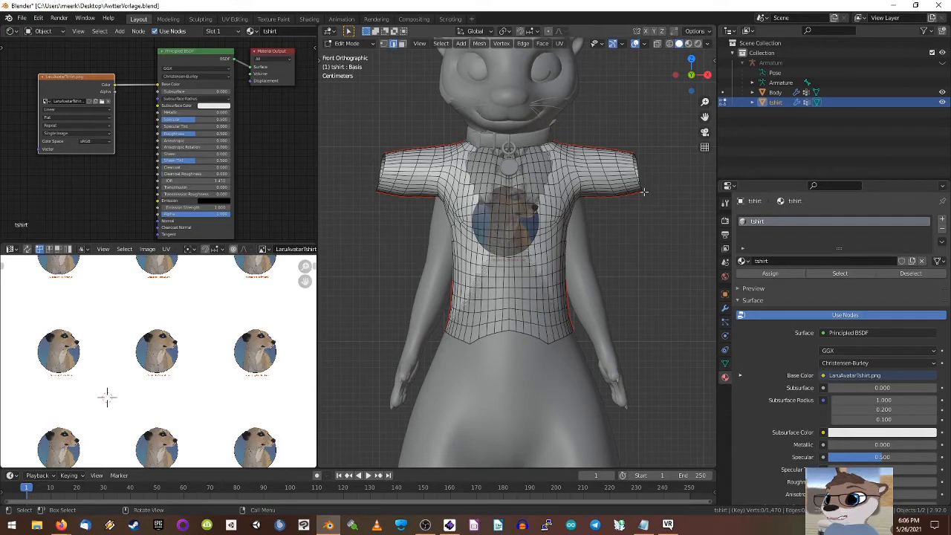
Step: Flatten the opening edge loop of the character's left sleeve by scaling it to 0 along X, using smooth proportional editing sized about 0.03
scroll(644, 163, up, 2)
scroll(643, 163, up, 2)
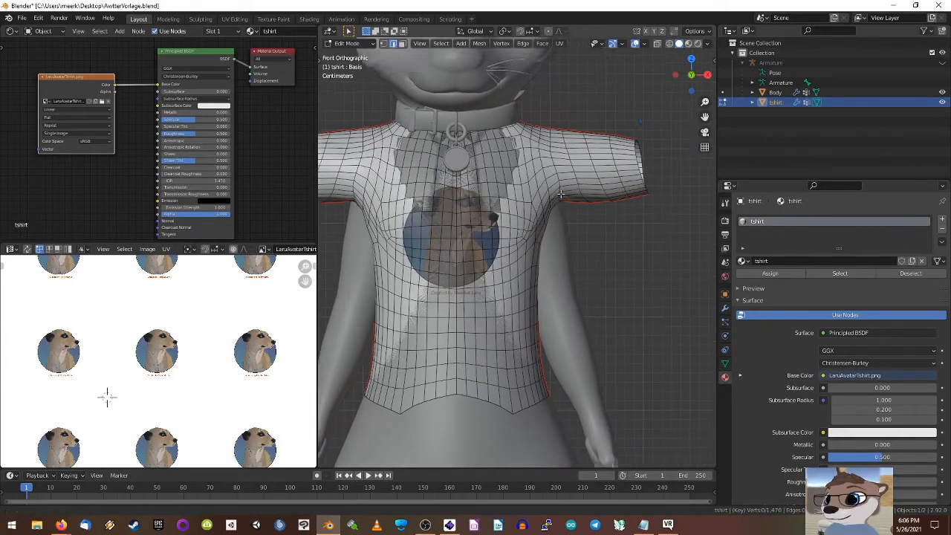
scroll(604, 180, up, 2)
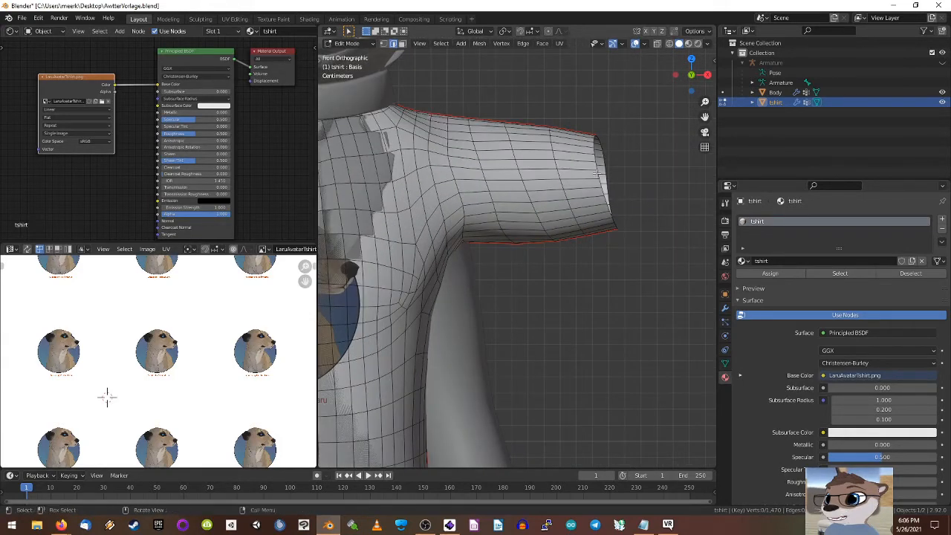
alt+click(602, 178)
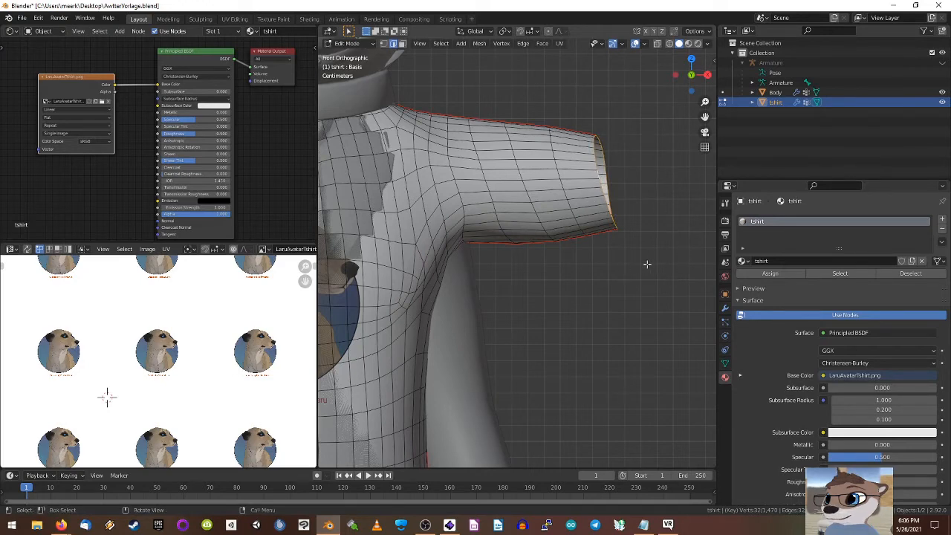
click(549, 34)
key(s)
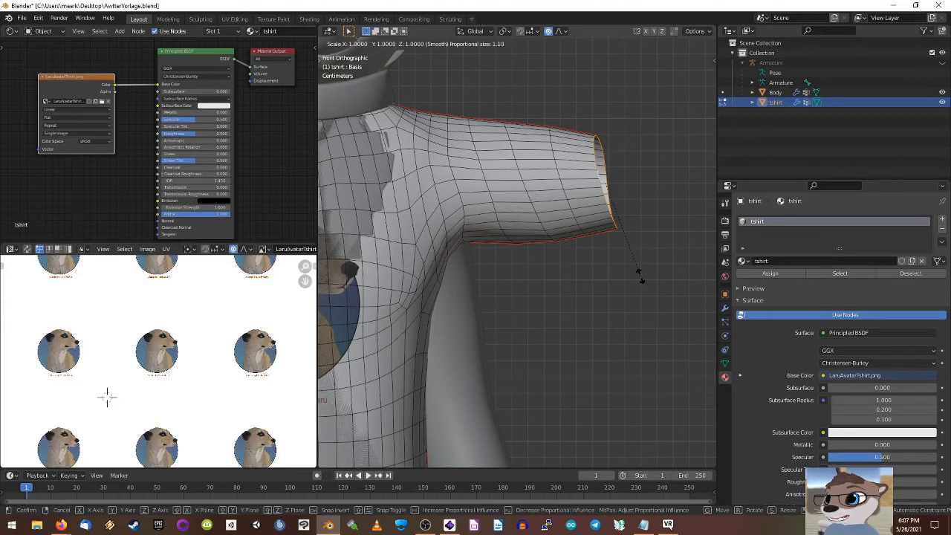
scroll(641, 275, up, 20)
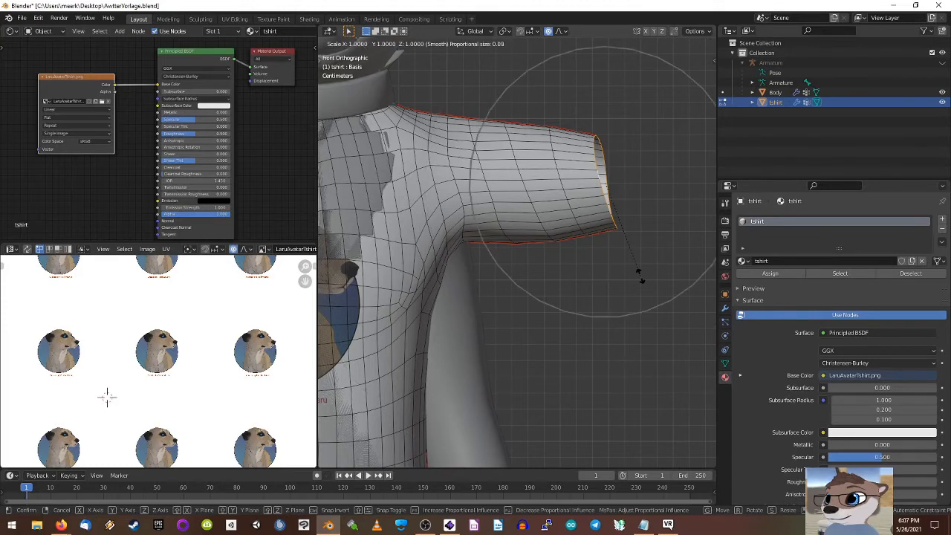
scroll(641, 275, down, 5)
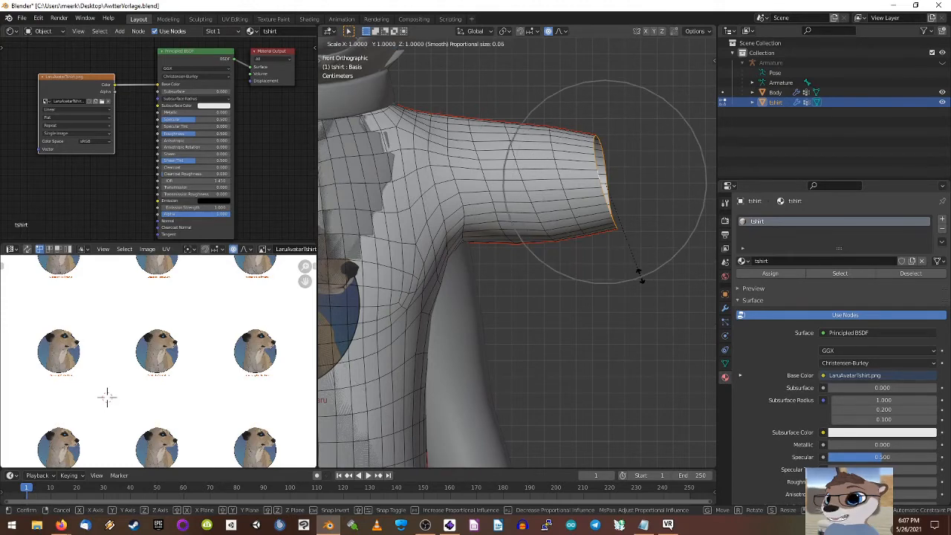
scroll(640, 275, up, 3)
scroll(641, 275, down, 3)
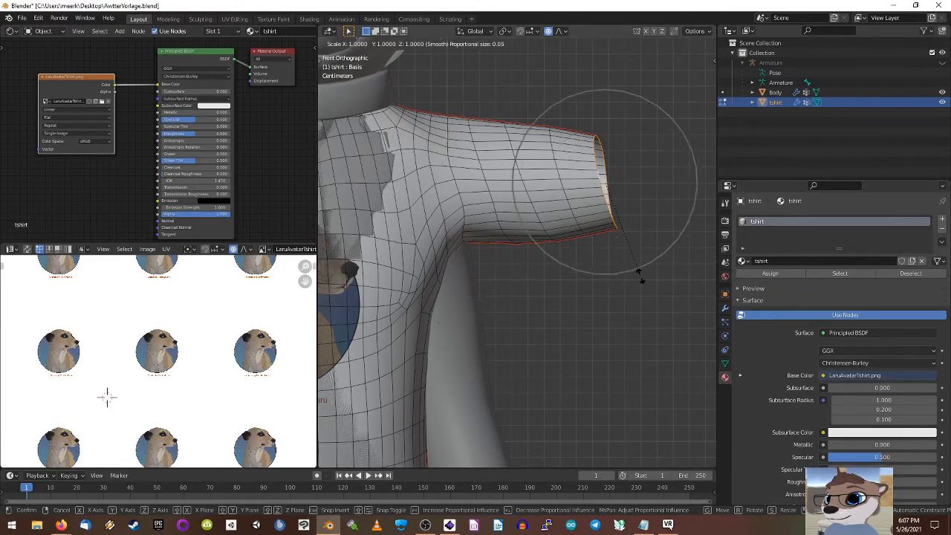
scroll(641, 275, down, 4)
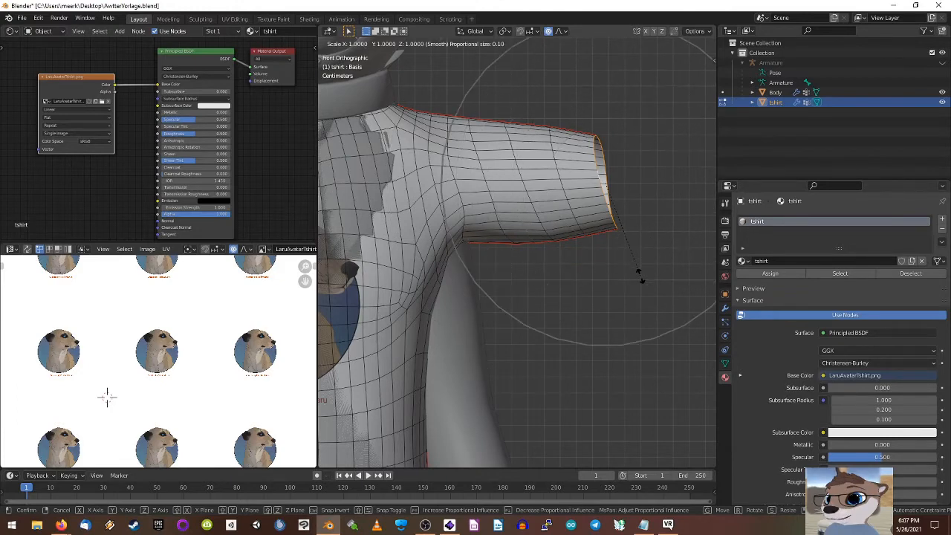
key(x)
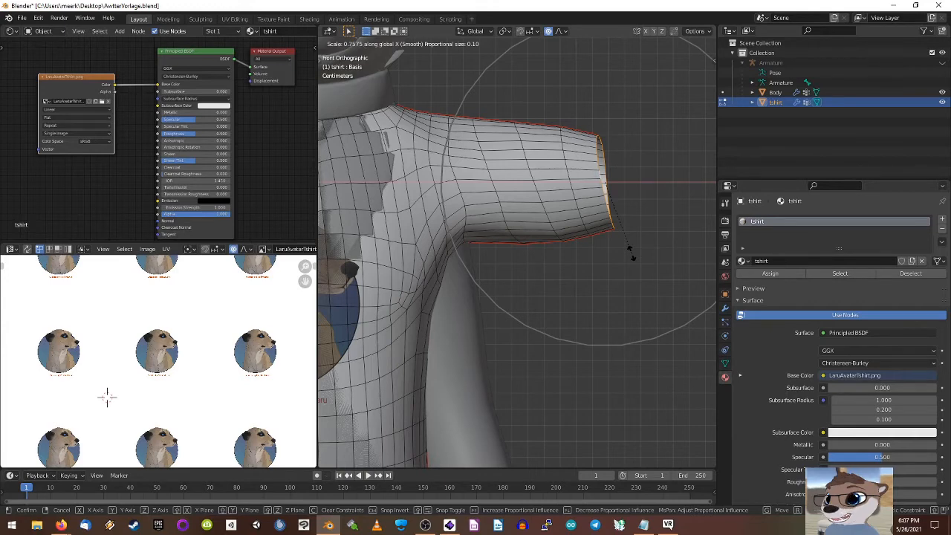
text(0)
scroll(631, 253, up, 17)
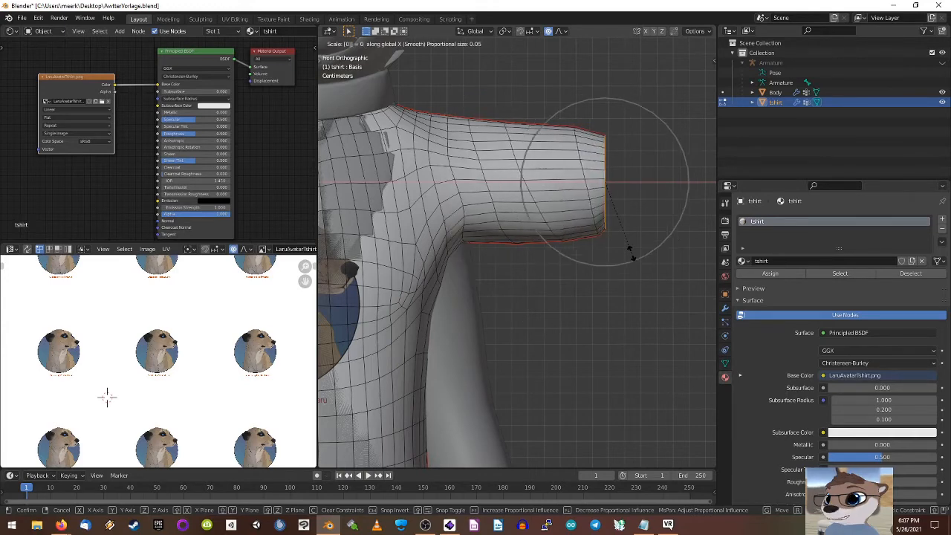
scroll(631, 253, down, 7)
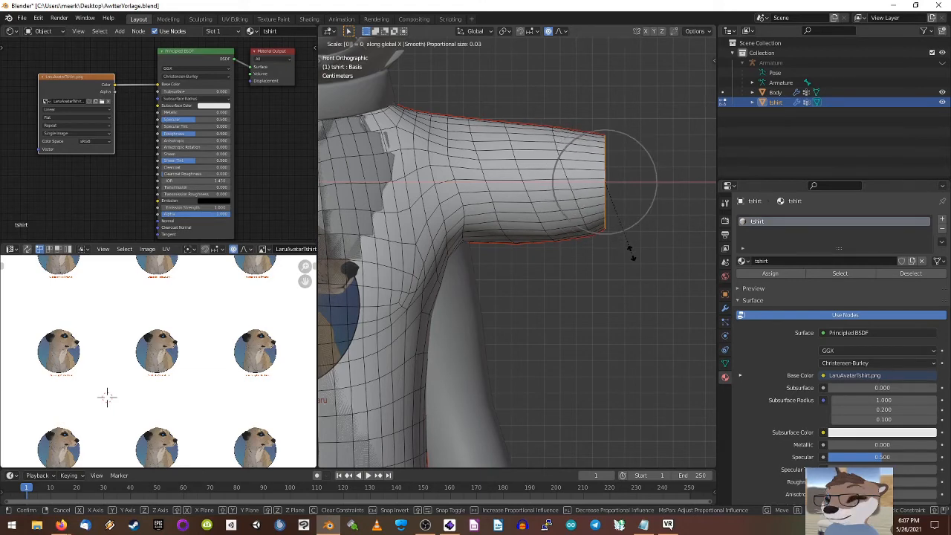
scroll(631, 253, up, 1)
key(Return)
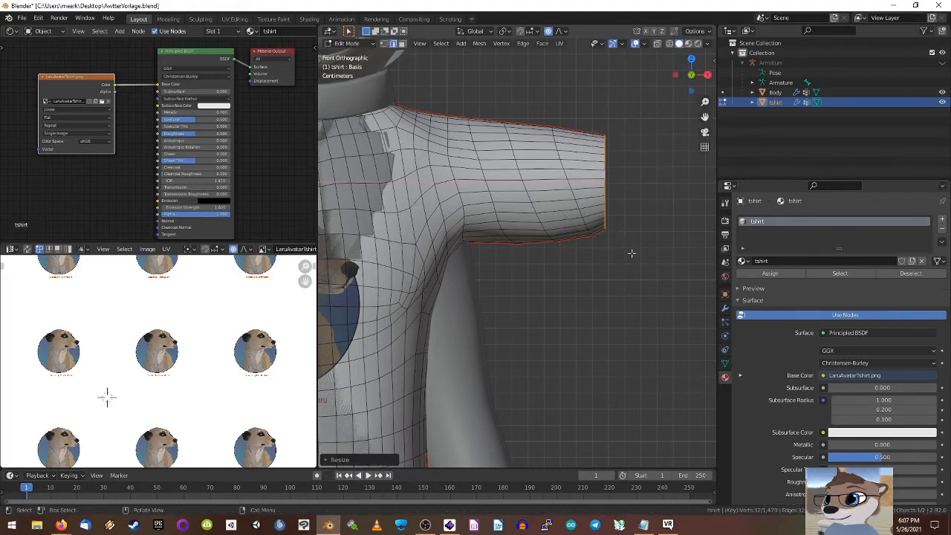
Step: Widen the flattened sleeve opening to a scale of about 1.14 with a proportional size of about 0.01
key(s)
scroll(648, 256, up, 8)
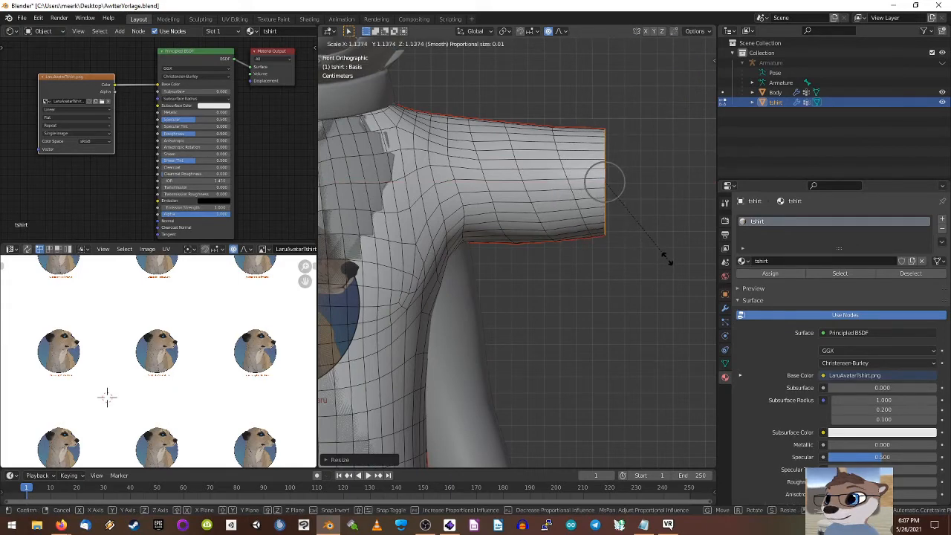
click(667, 259)
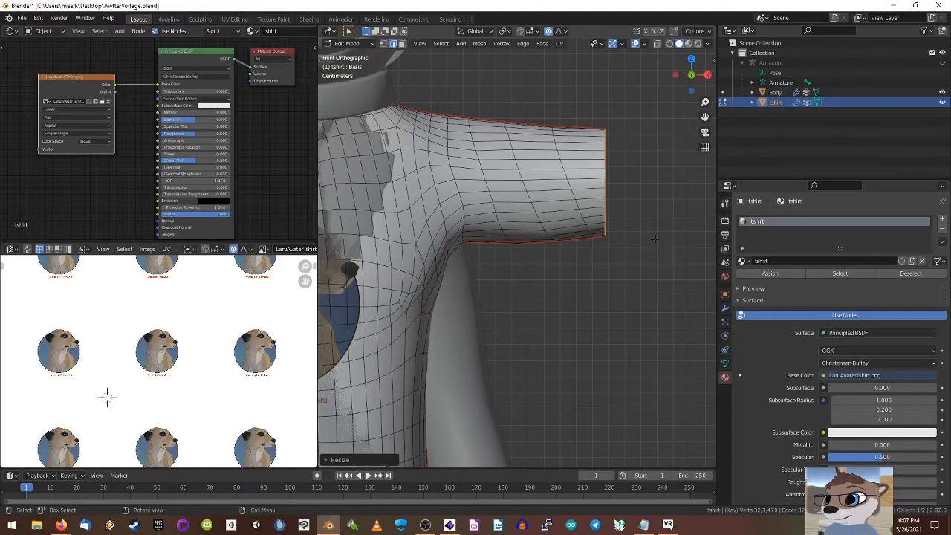
Step: Enable the Armature modifier's display in edit mode and on the editing cage
click(726, 312)
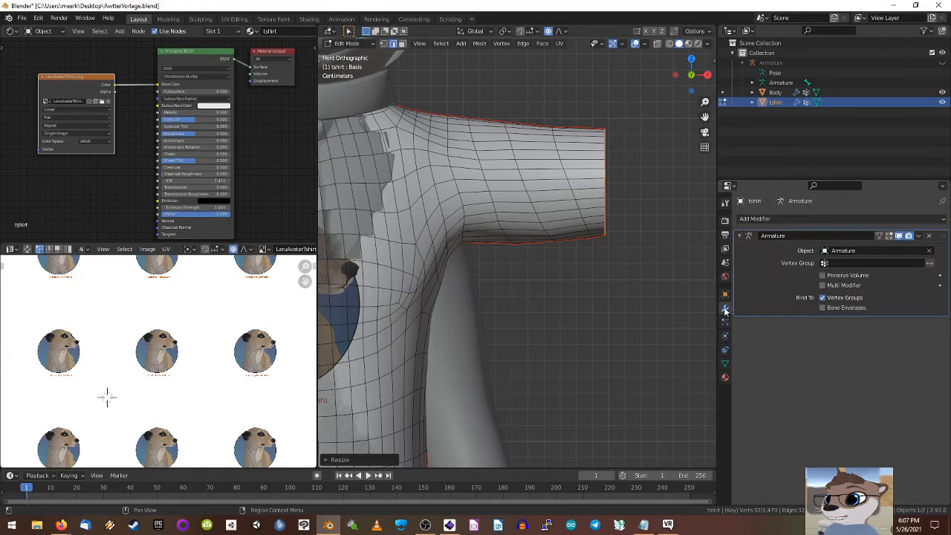
click(889, 238)
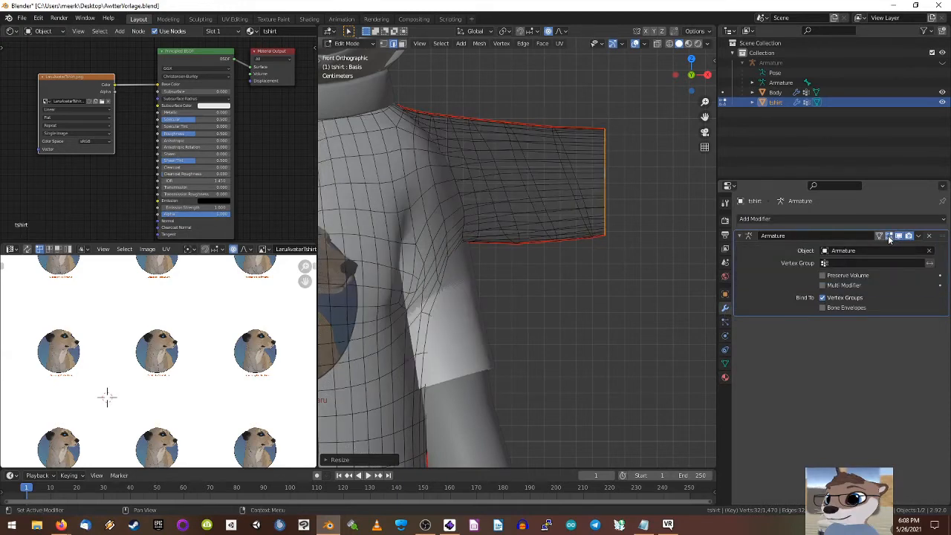
click(879, 236)
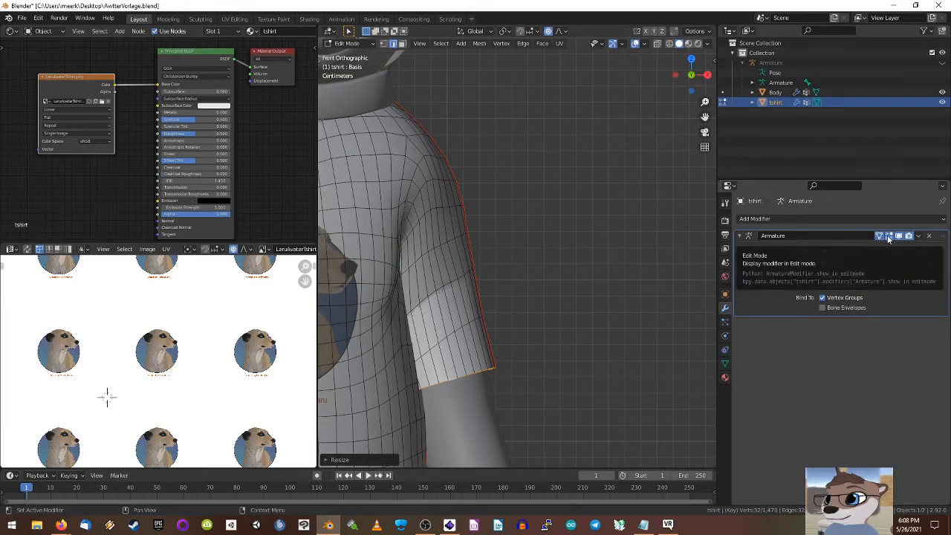
Step: In wireframe shading, move the sleeve opening loop inward along X by about 0.0009 m, and return to solid shading
shift+middle_drag(594, 328, 697, 189)
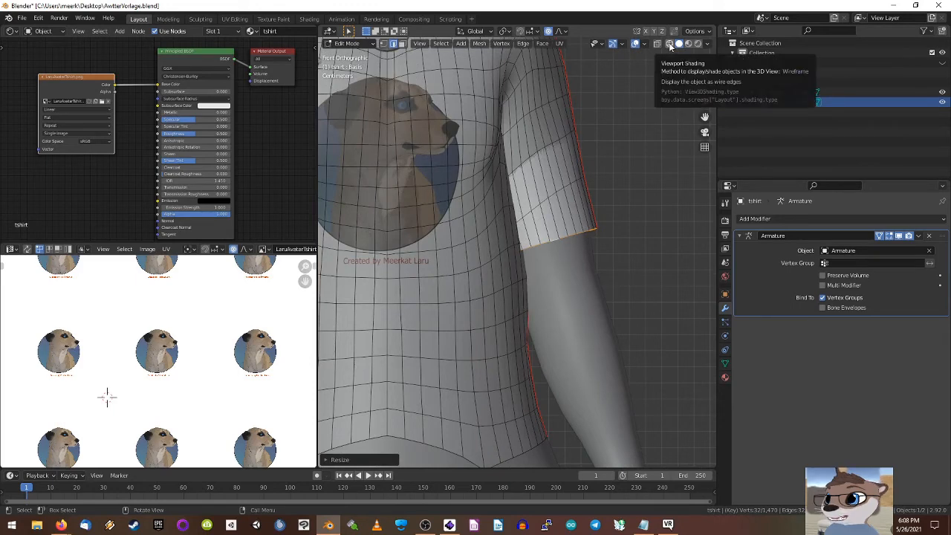
click(669, 45)
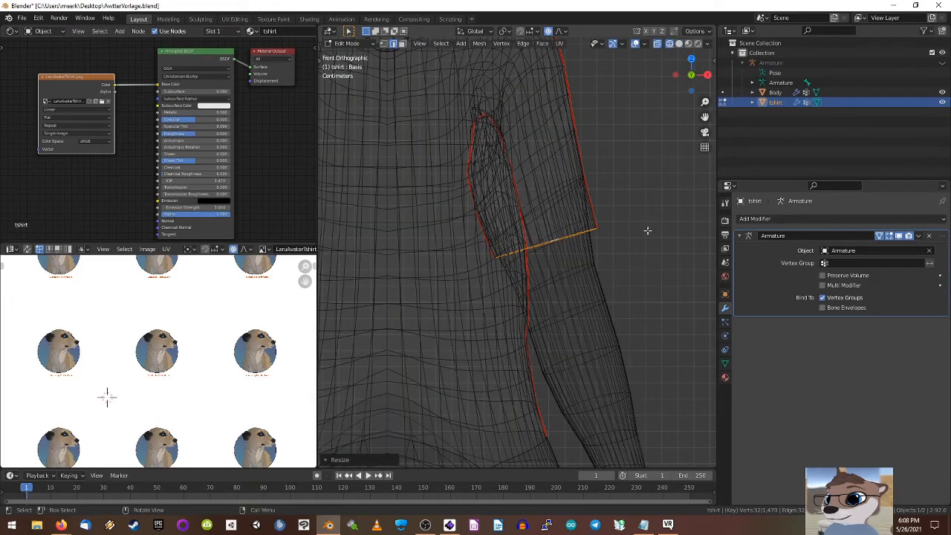
key(g)
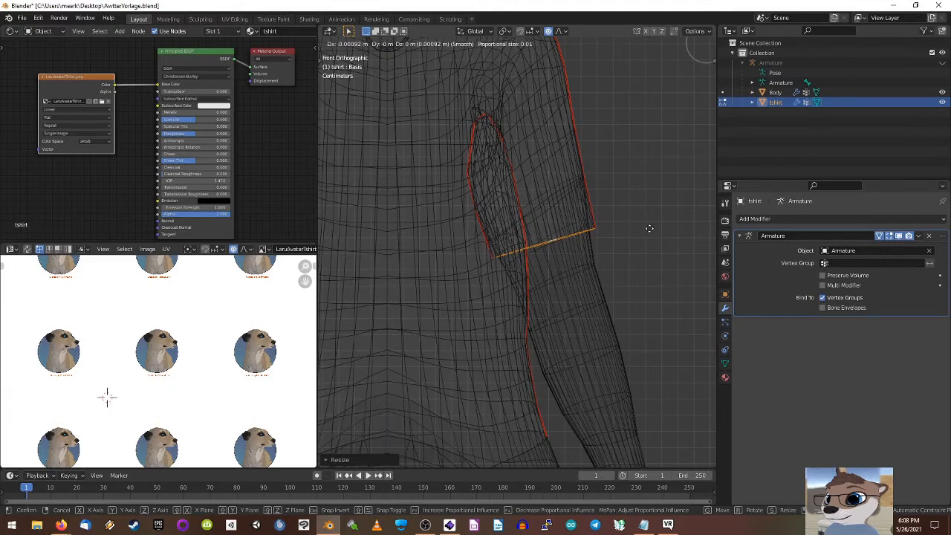
click(649, 229)
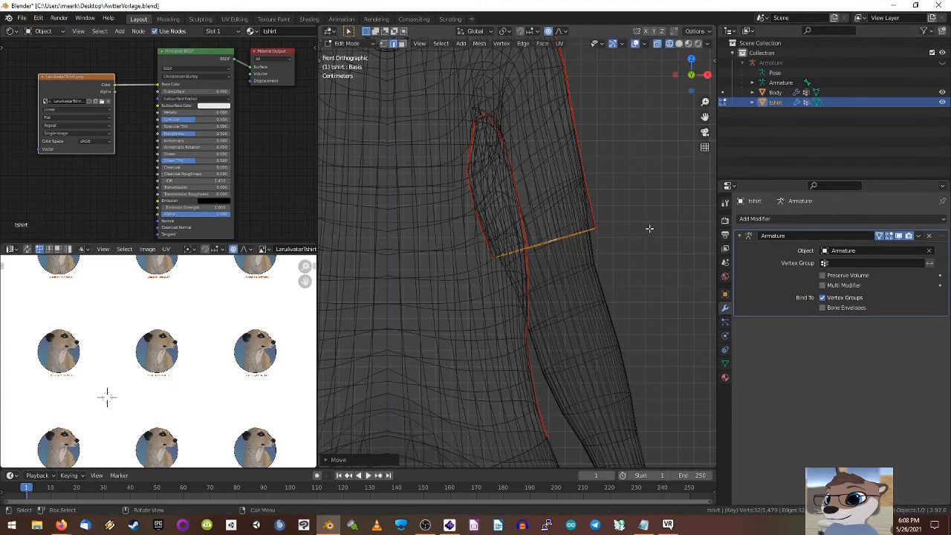
click(678, 44)
scroll(622, 238, down, 5)
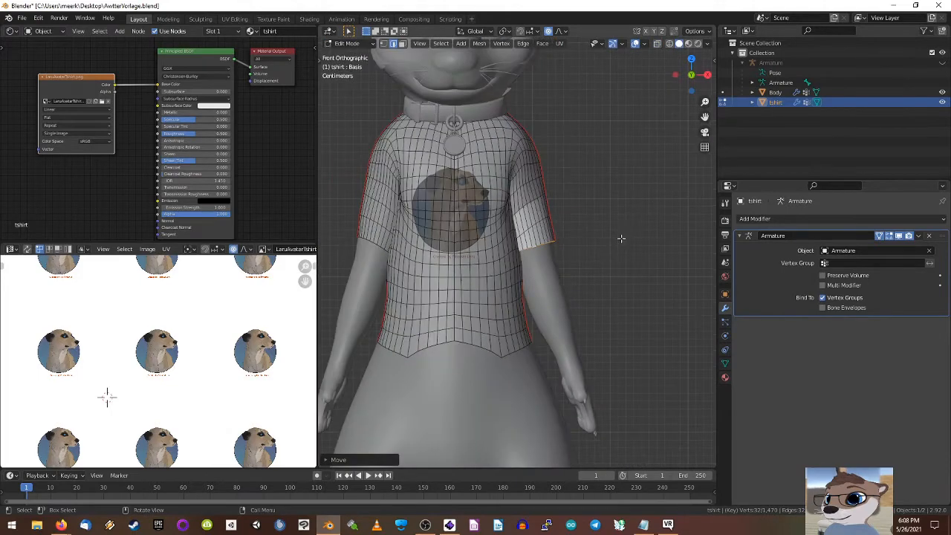
Step: Turn off the Armature modifier's edit-mode and on-cage display, and select the edge loop at the character's right sleeve opening
click(880, 236)
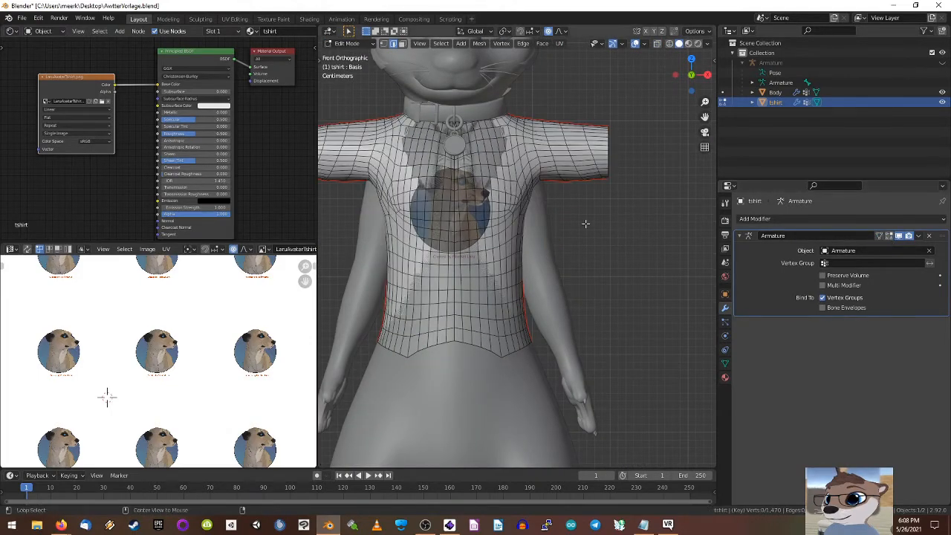
scroll(510, 175, up, 5)
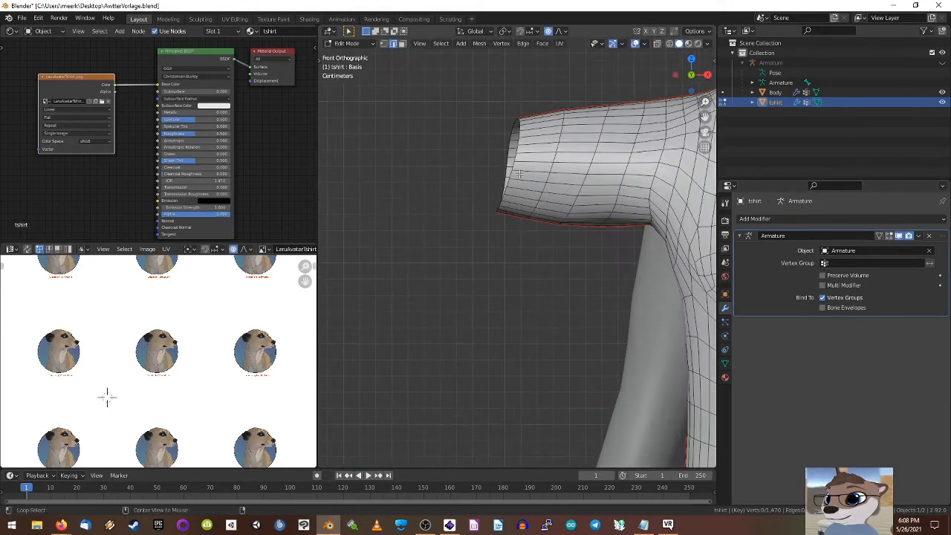
alt+click(510, 175)
key(r)
key(x)
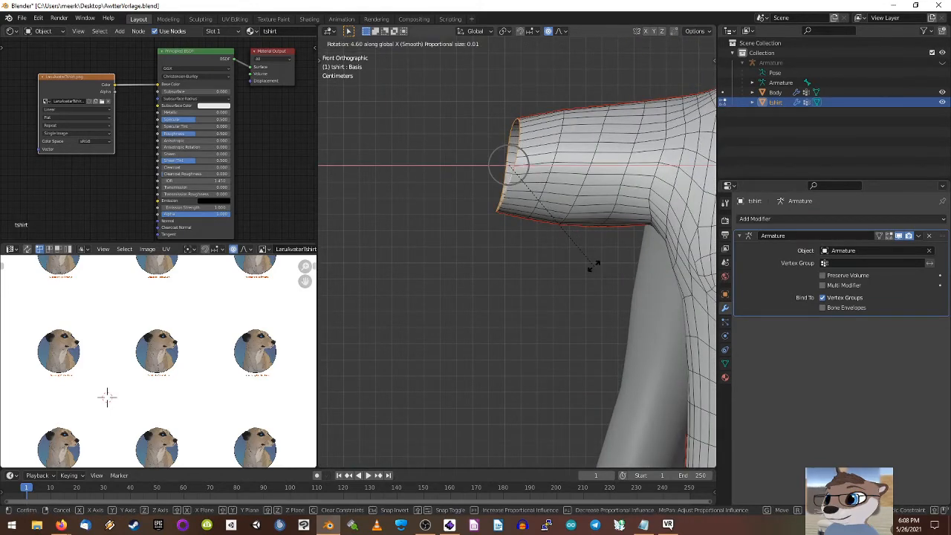
click(592, 266)
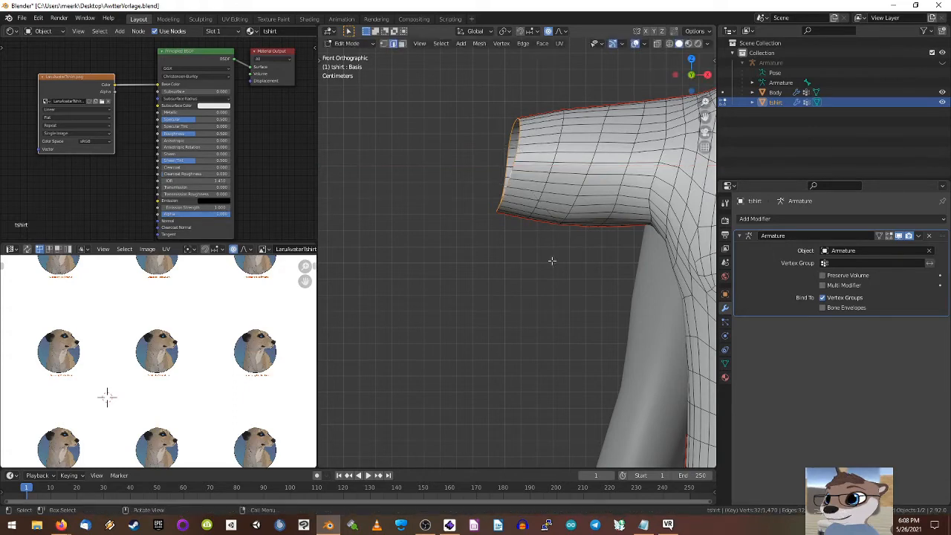
Step: Flatten the sleeve opening loop to 0 along X, and widen it to a scale of about 1.12 with a proportional size of 0.03
key(s)
key(x)
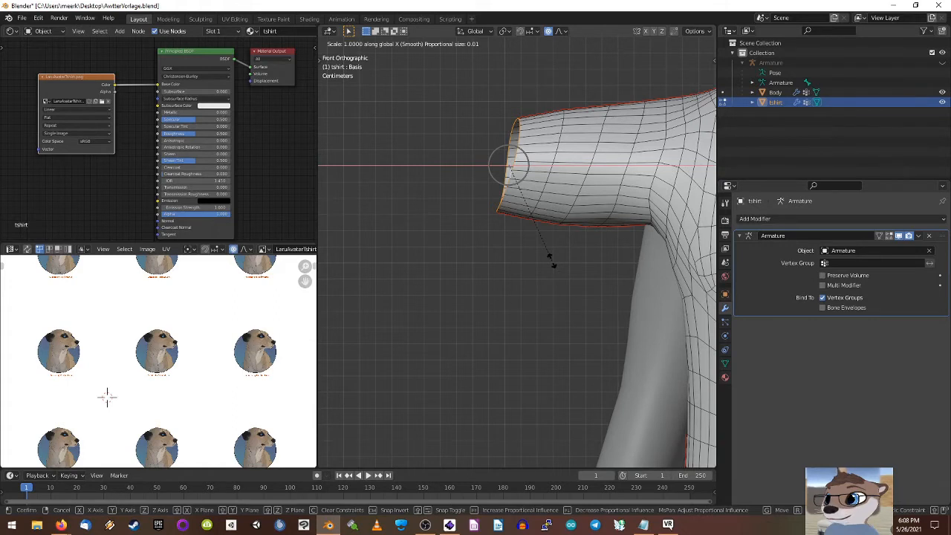
key(0)
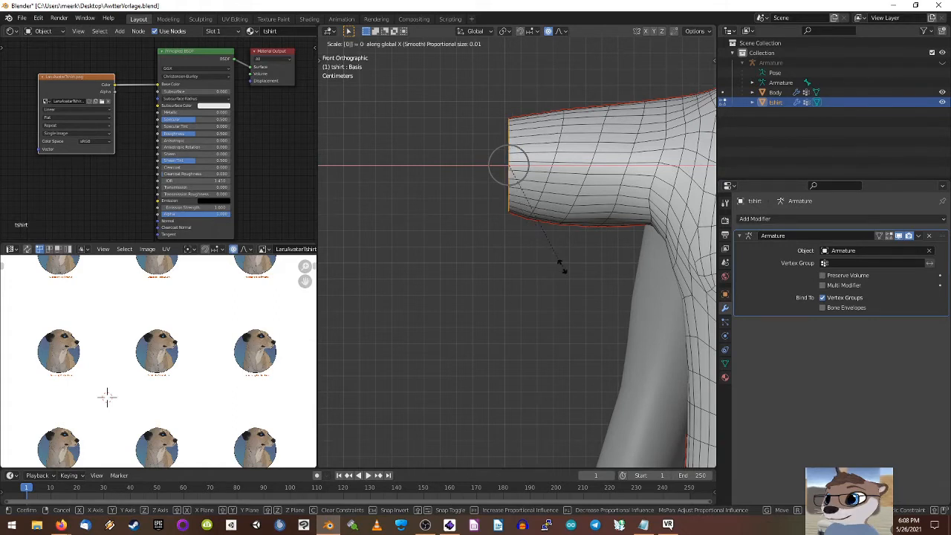
scroll(561, 266, down, 9)
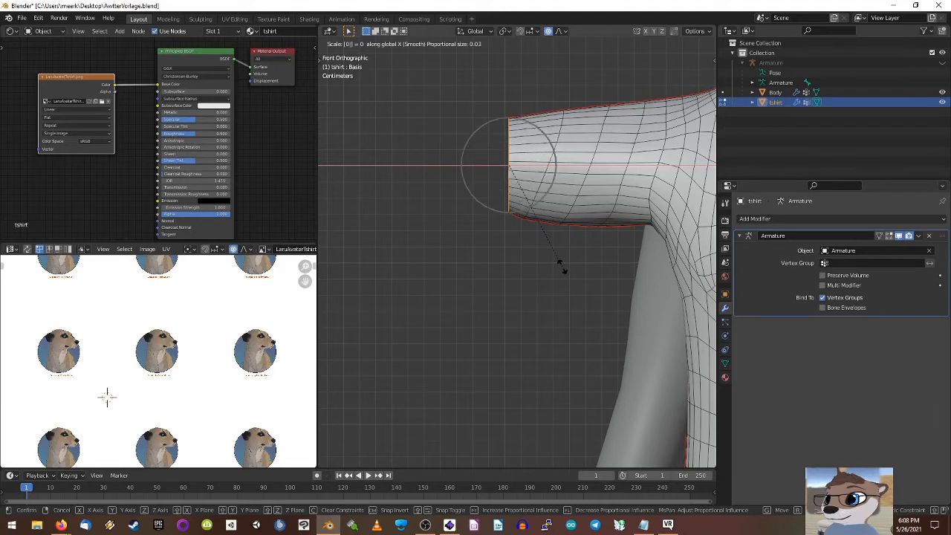
scroll(561, 266, down, 2)
scroll(561, 266, up, 2)
scroll(561, 266, down, 1)
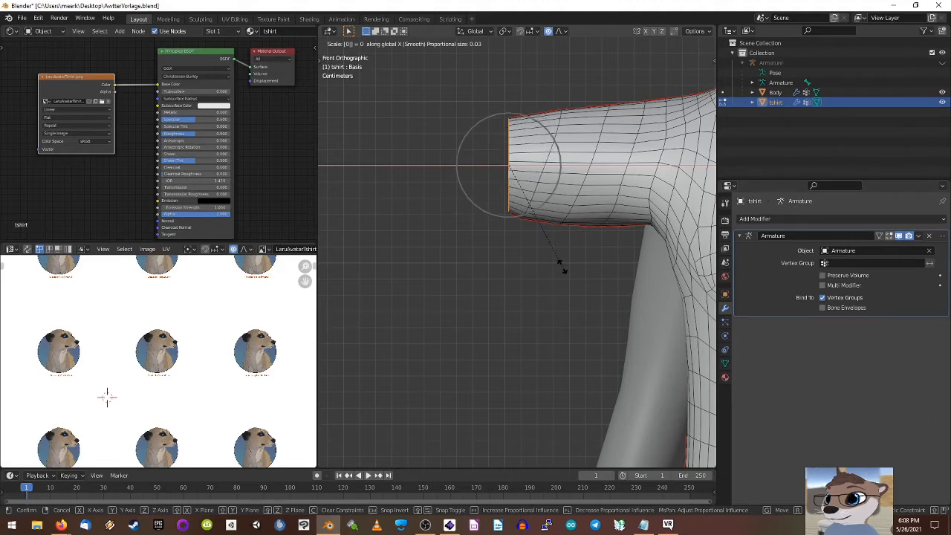
click(563, 268)
key(s)
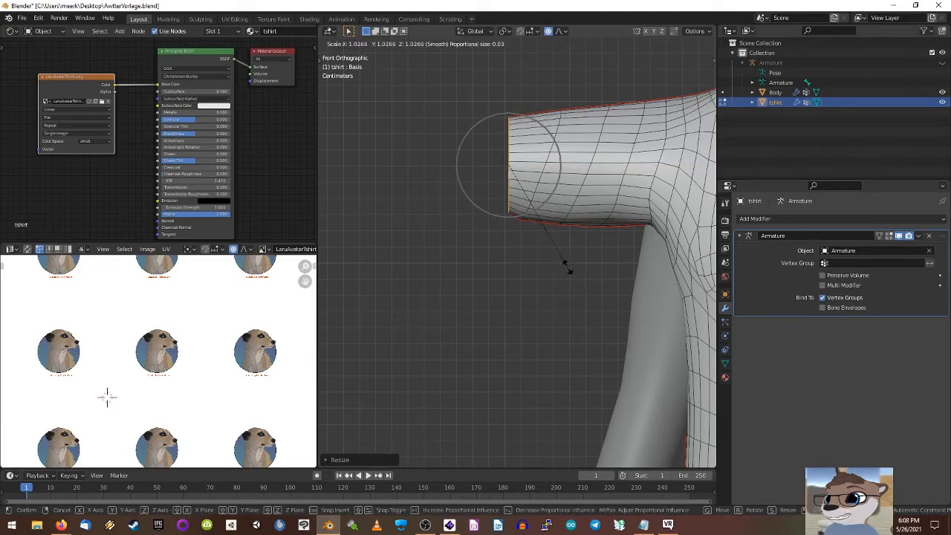
scroll(582, 267, up, 2)
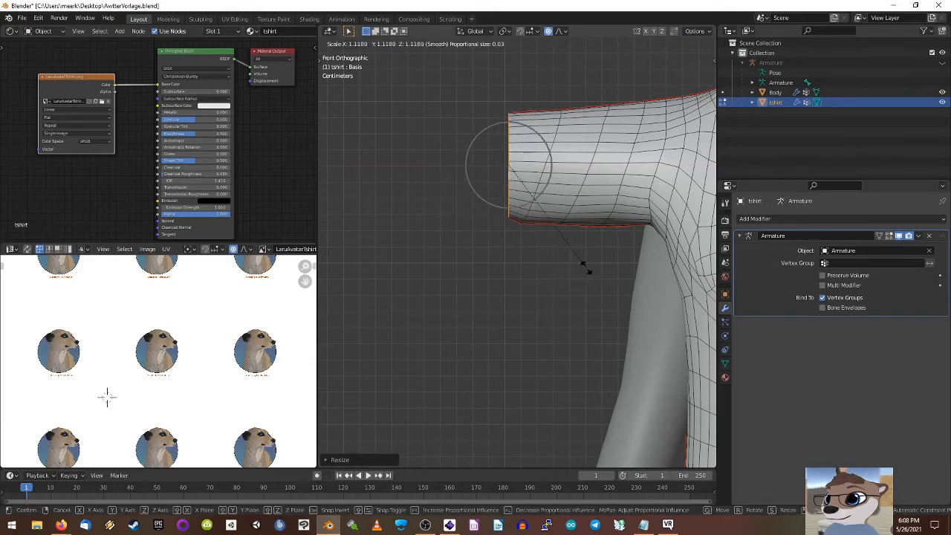
Step: Show the Armature deformation in edit mode and on the cage, and in wireframe move the sleeve opening loop inward by about 0.0018 m
click(880, 236)
click(889, 236)
shift+middle_drag(588, 277, 431, 242)
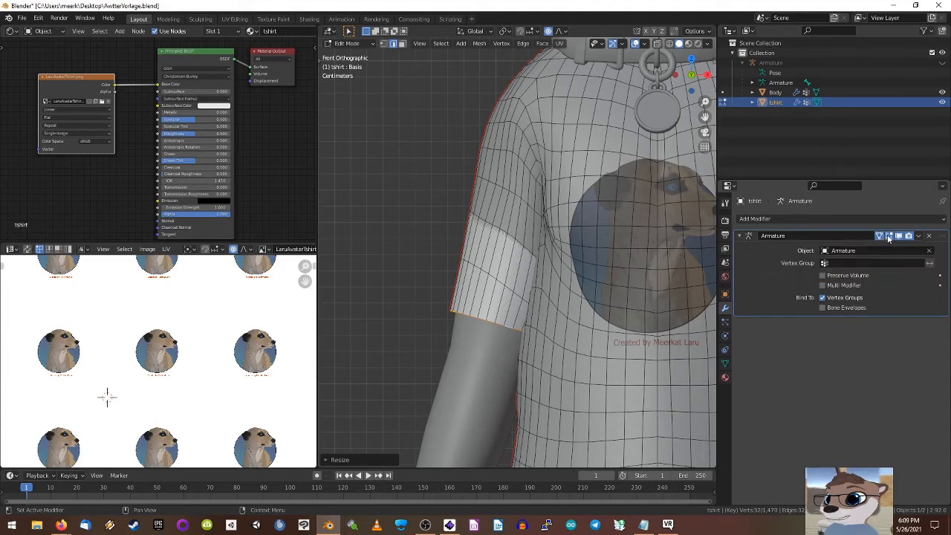
click(670, 45)
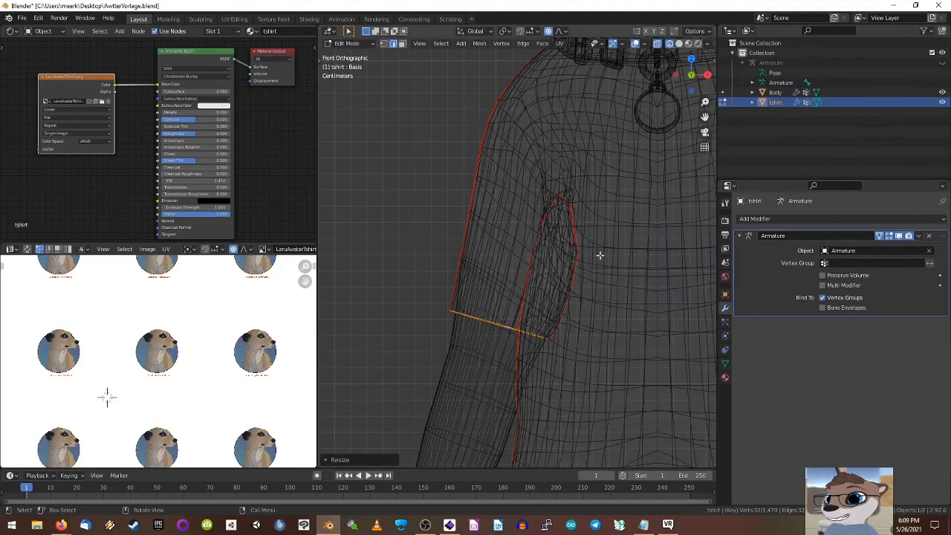
key(g)
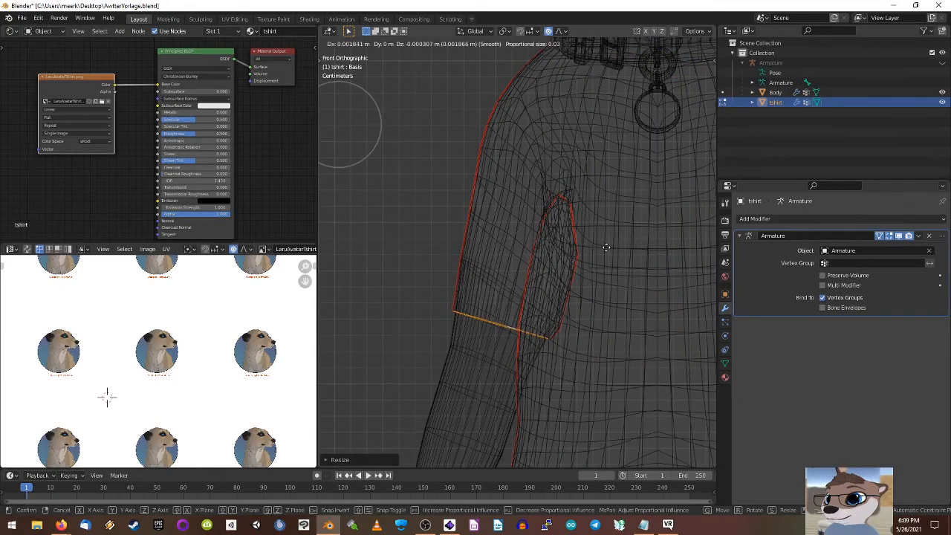
click(607, 248)
click(679, 46)
scroll(654, 136, down, 8)
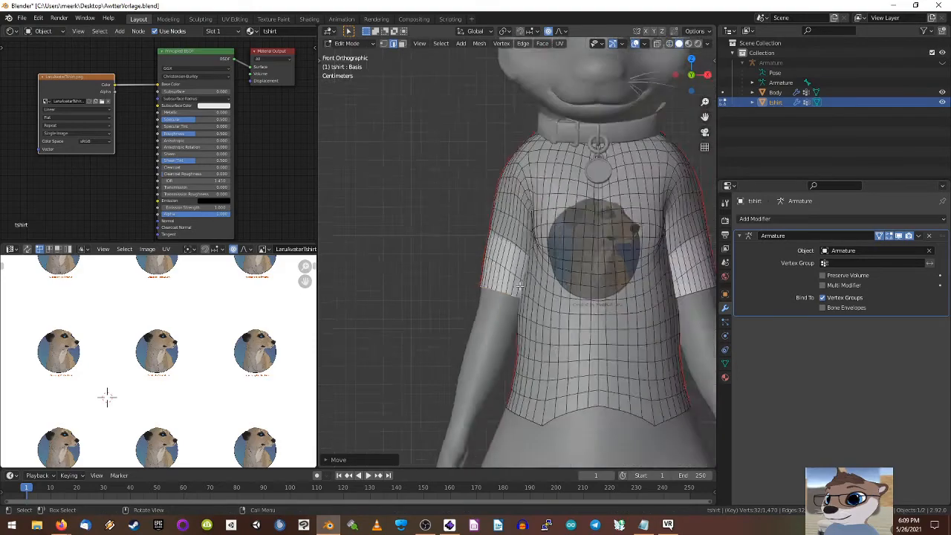
scroll(654, 135, up, 4)
Step: Turn off the Armature modifier's edit-mode display, and widen the sleeve opening to about 1.09 with a proportional size of about 0.01
click(889, 236)
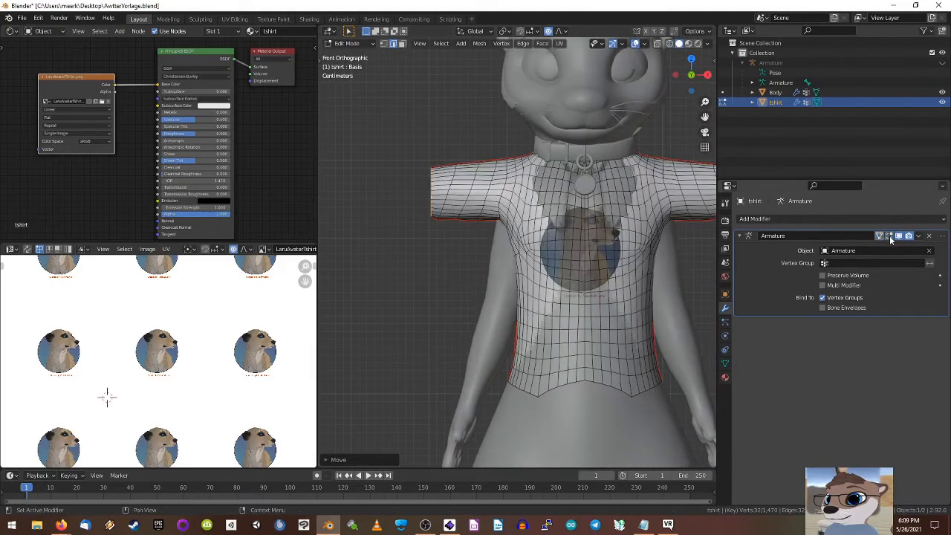
mouse_move(597, 237)
shift+middle_down()
mouse_move(454, 237)
mouse_move(608, 236)
shift+middle_up()
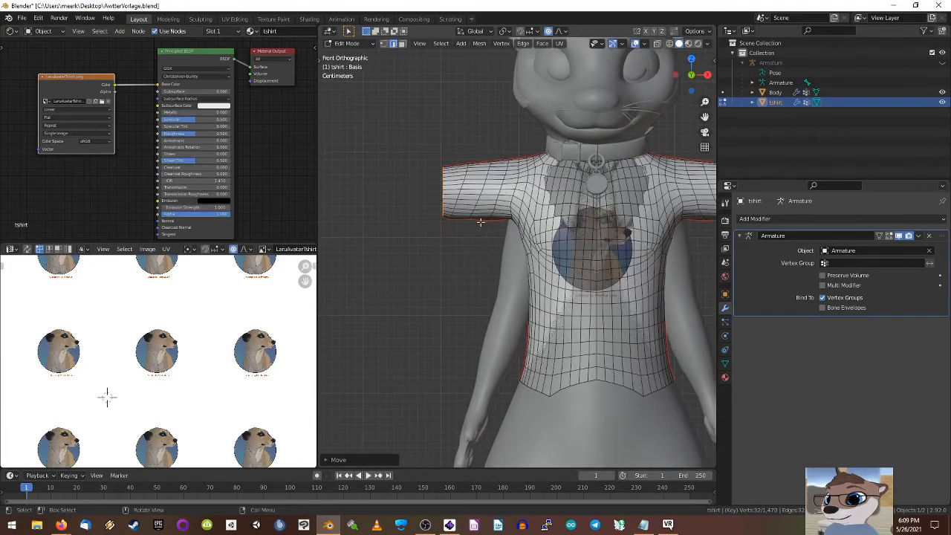
key(s)
scroll(486, 223, up, 10)
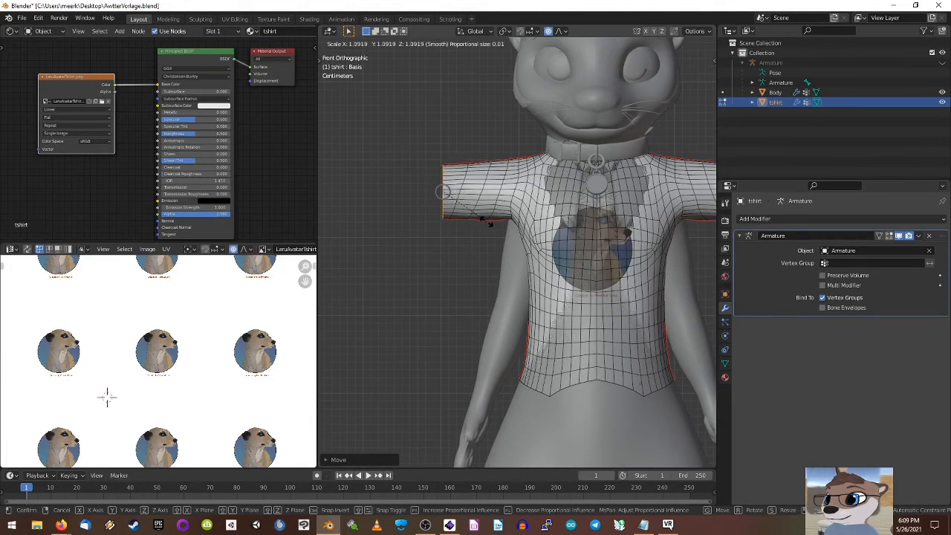
click(485, 220)
Step: Check the fit of the t-shirt on the body in Object Mode, and return to Edit Mode
key(Tab)
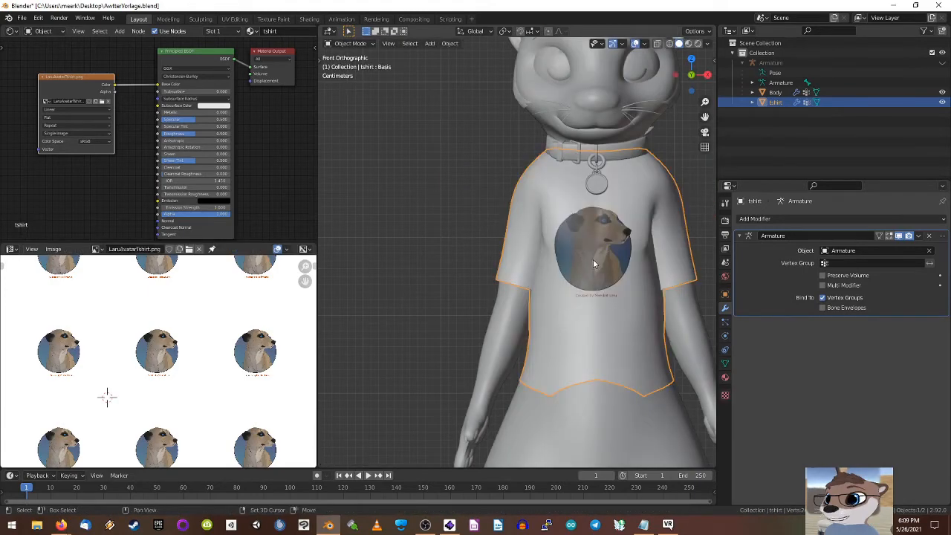
shift+middle_drag(593, 259, 477, 205)
click(617, 223)
click(522, 292)
key(Tab)
scroll(522, 292, up, 8)
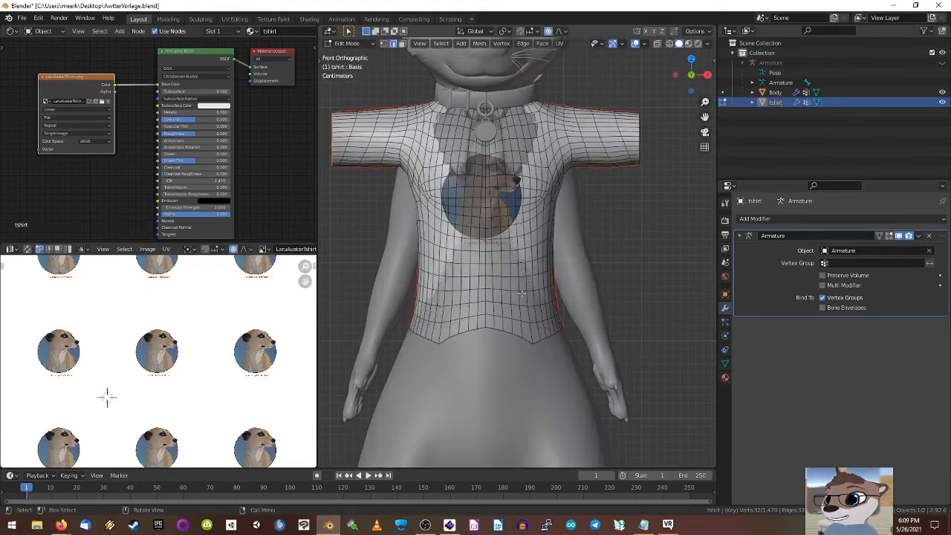
Step: Raise the two lowest vertices of the front hem along Z by about 0.0064 m with a proportional size of about 0.02
click(620, 307)
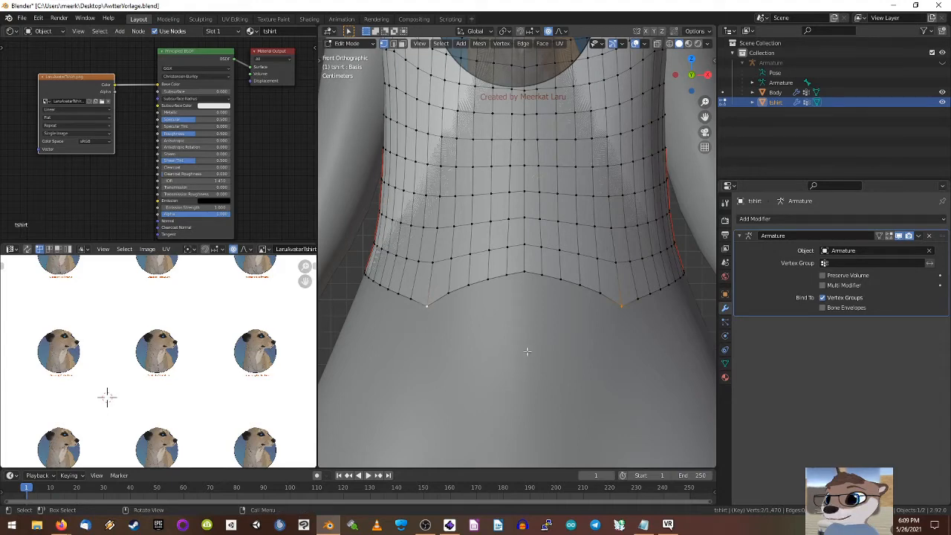
key(g)
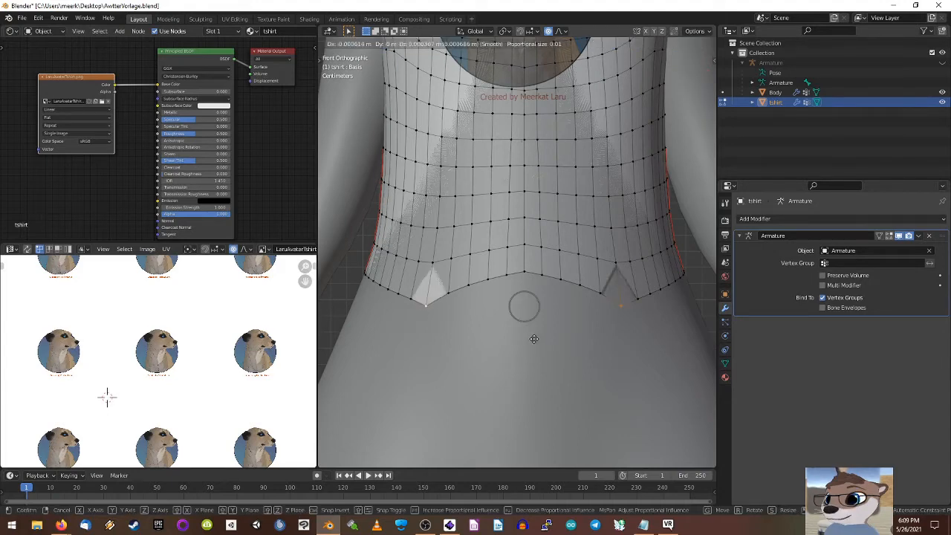
key(z)
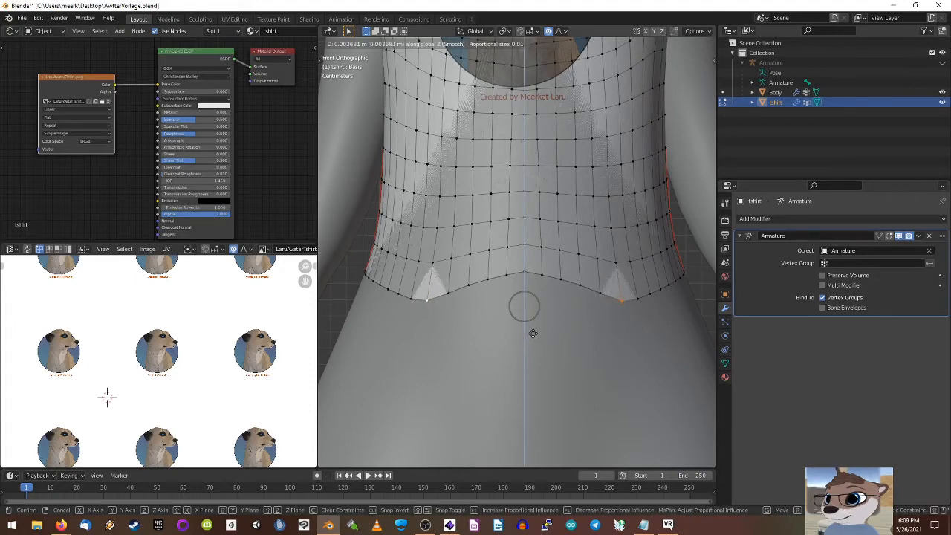
scroll(532, 332, down, 7)
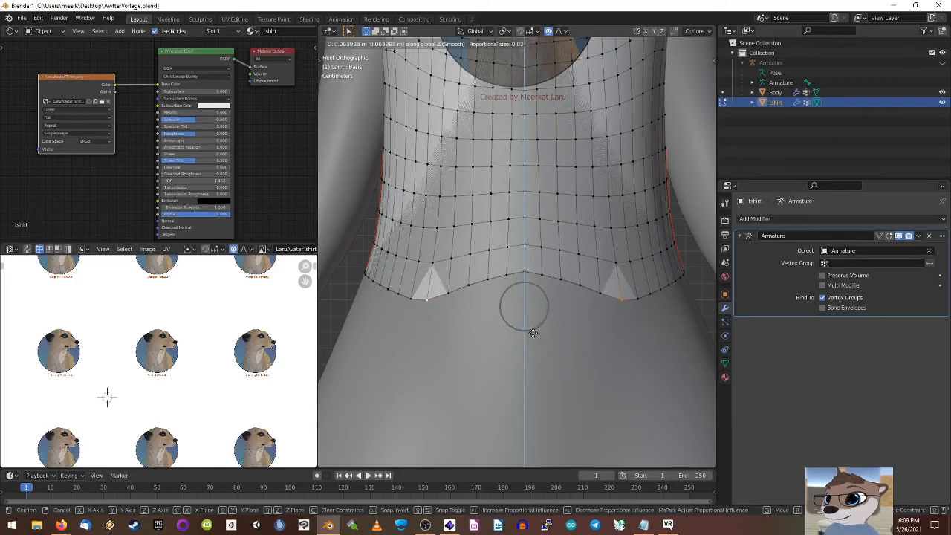
scroll(532, 333, down, 1)
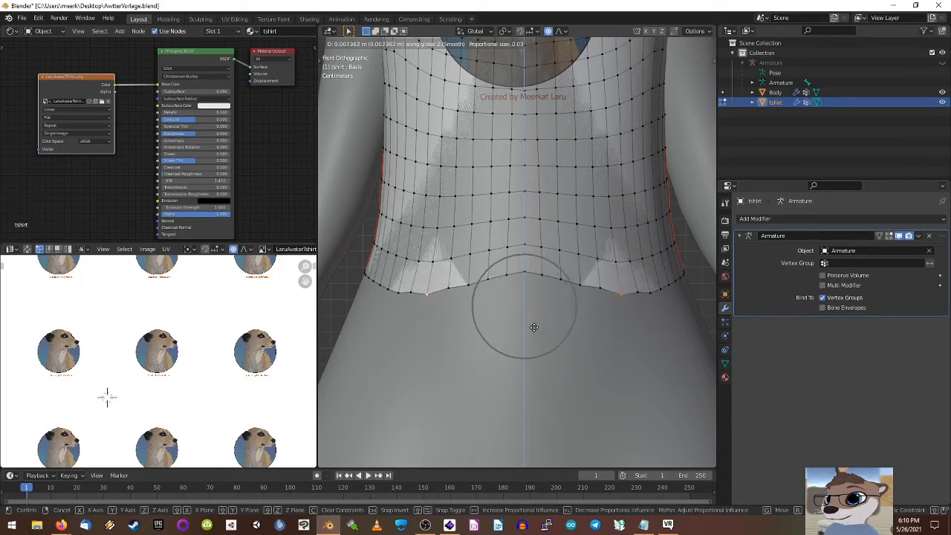
scroll(534, 328, down, 4)
scroll(535, 327, down, 2)
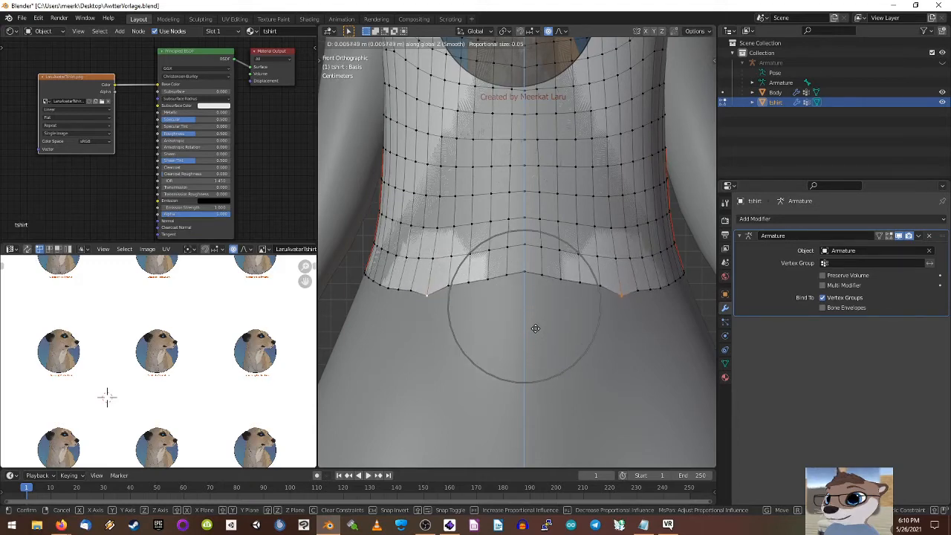
scroll(535, 327, up, 5)
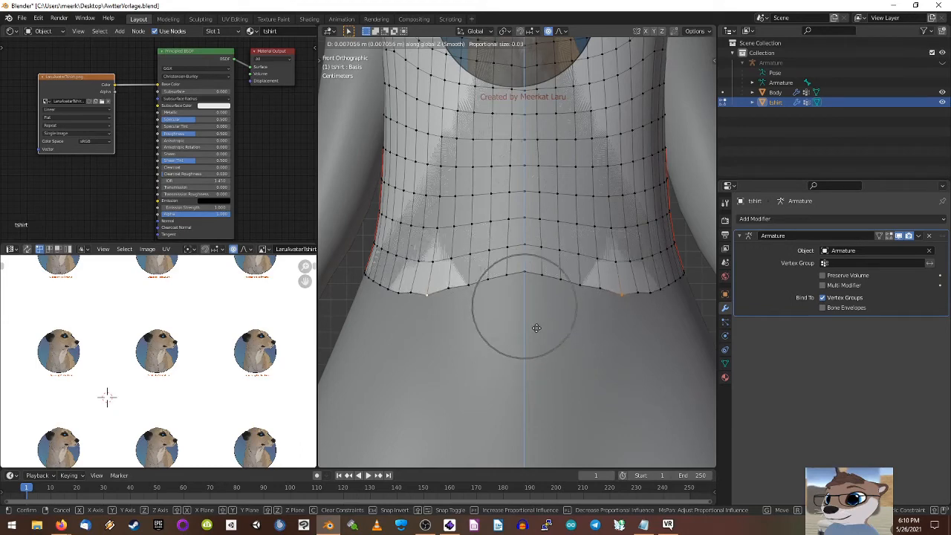
scroll(537, 327, up, 1)
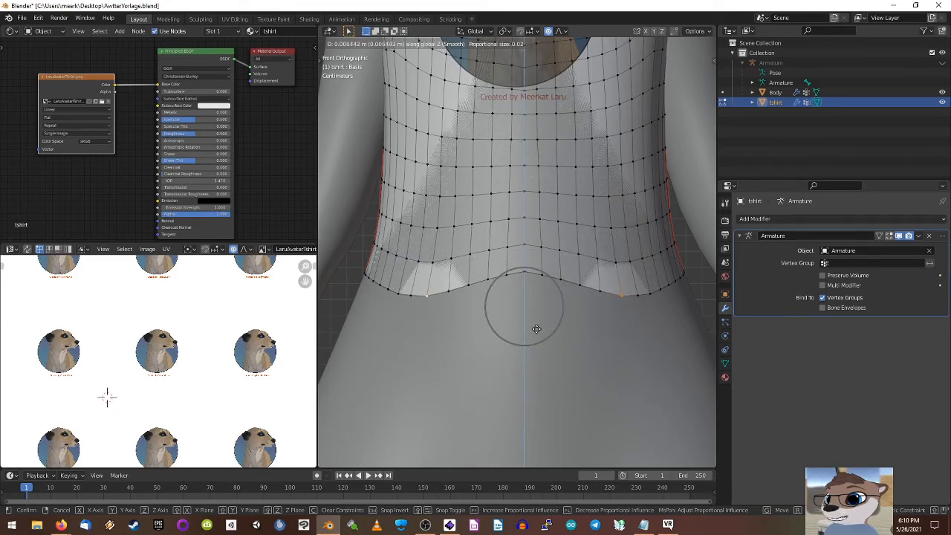
click(537, 329)
click(527, 274)
key(g)
key(z)
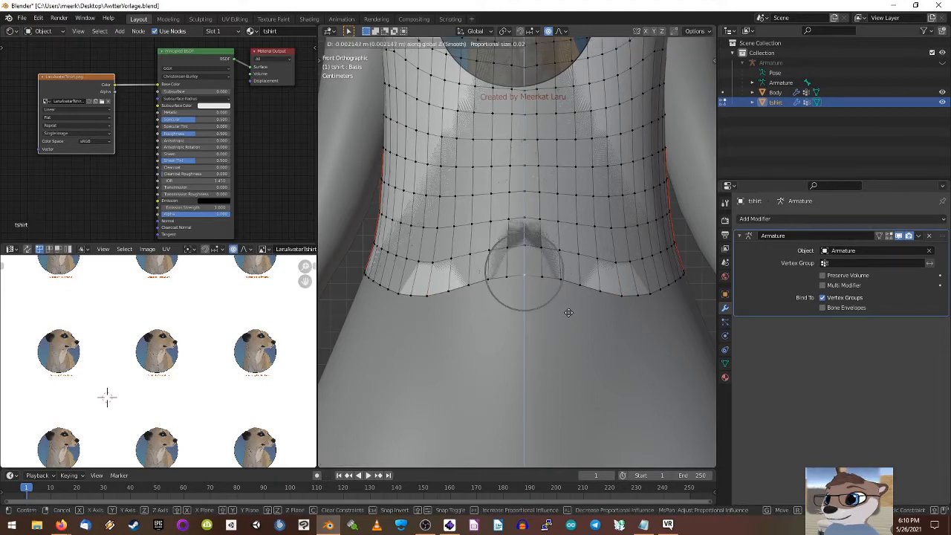
scroll(567, 320, down, 20)
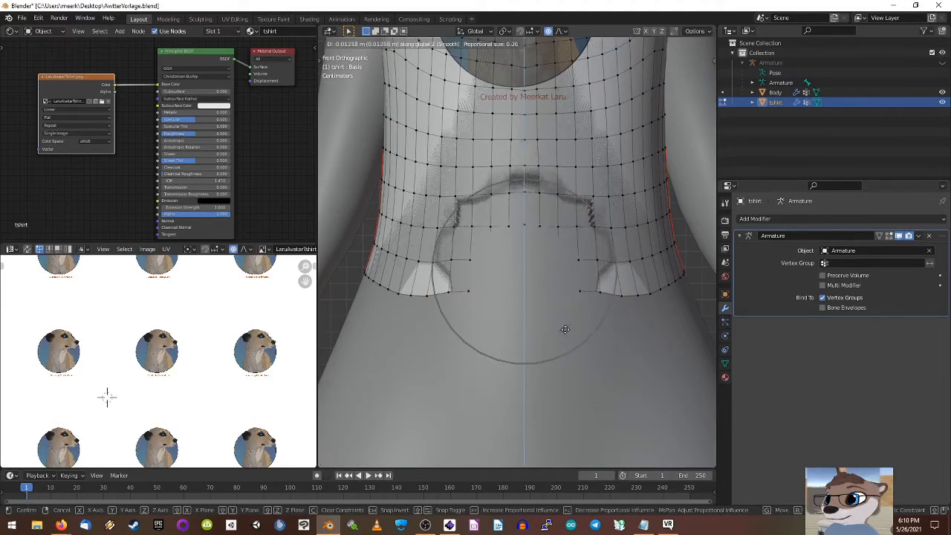
scroll(566, 327, up, 3)
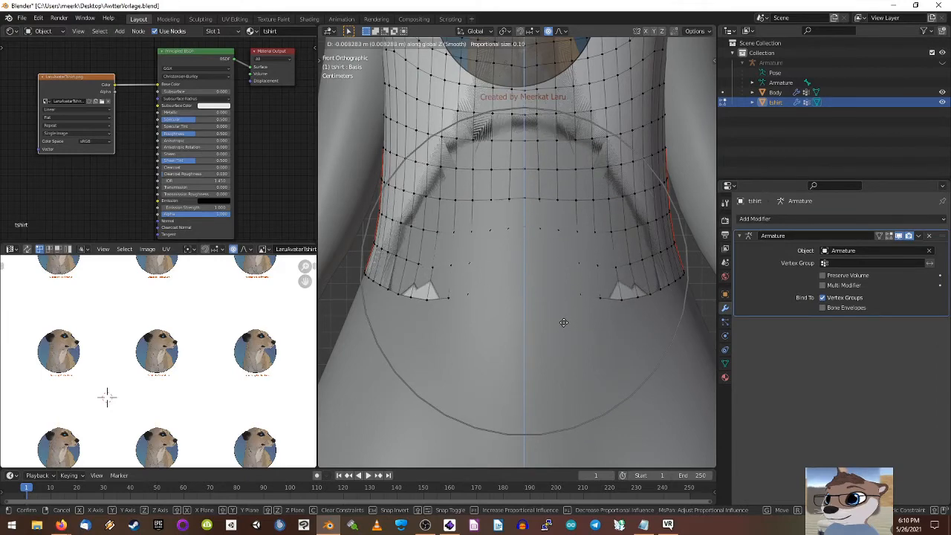
right_click(564, 322)
click(670, 44)
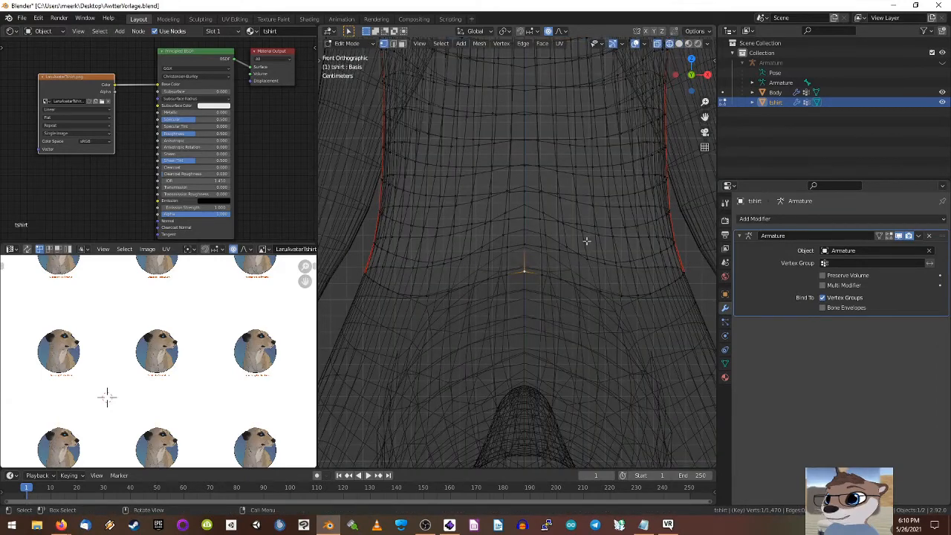
click(679, 44)
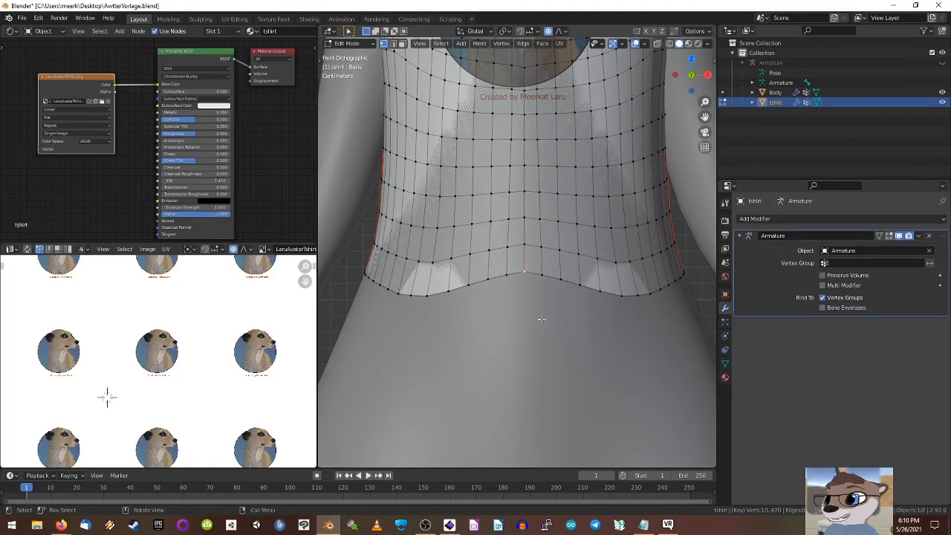
Step: In Object Mode, enable In Front in the t-shirt's viewport display settings, and return to Edit Mode
key(Tab)
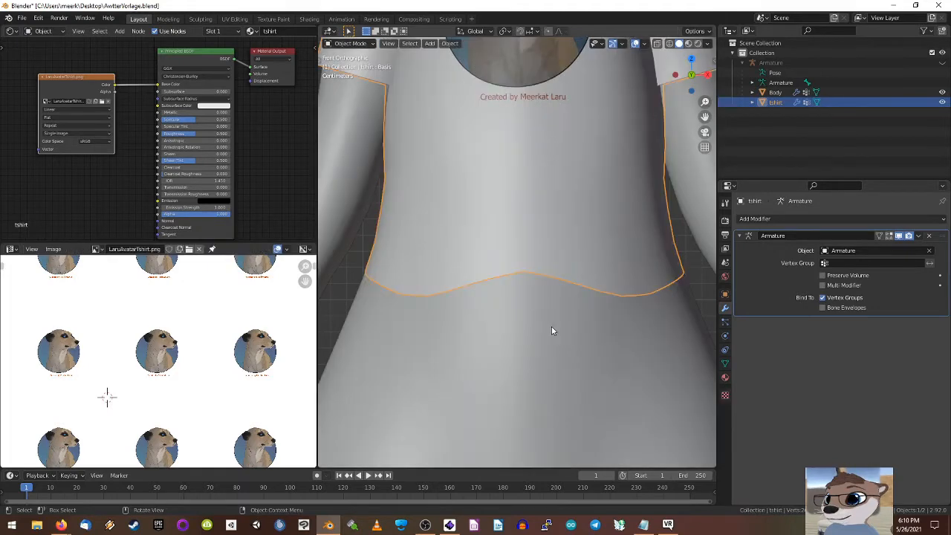
click(551, 326)
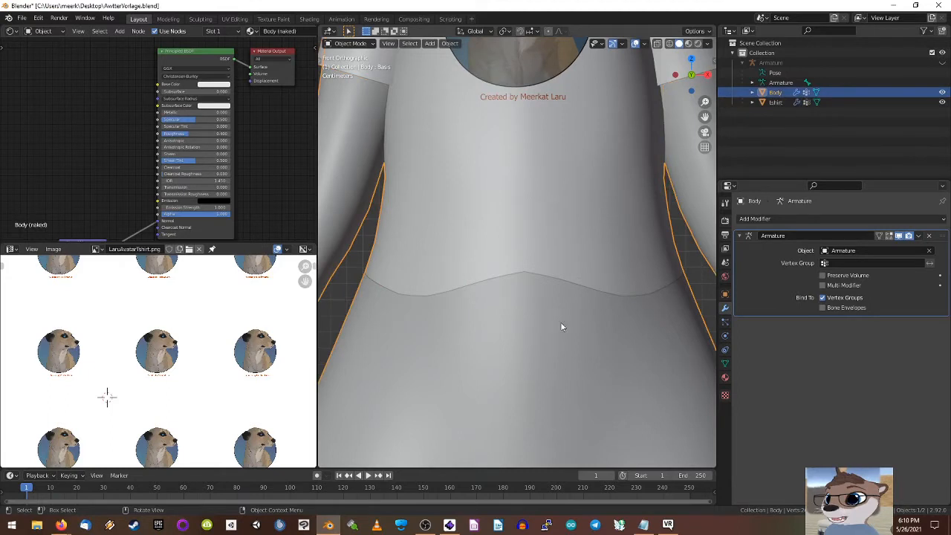
click(580, 243)
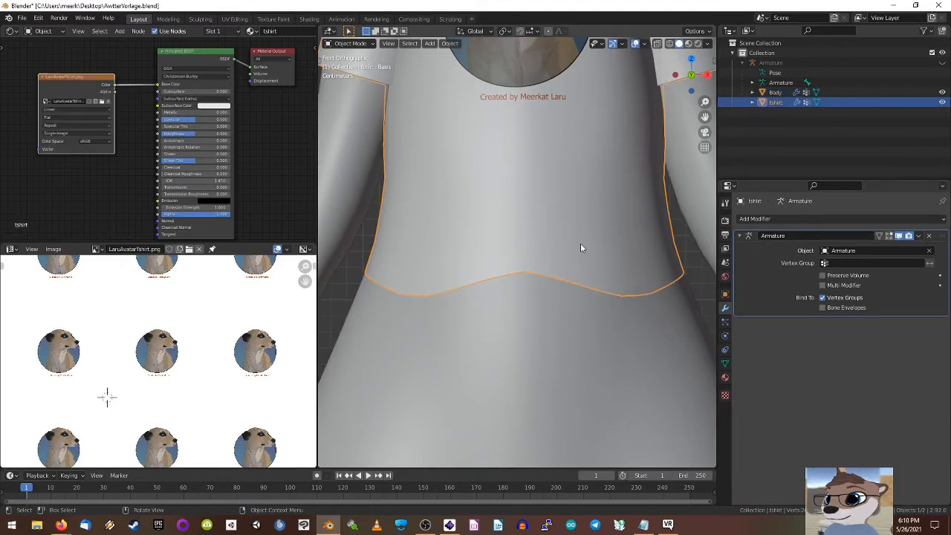
click(726, 295)
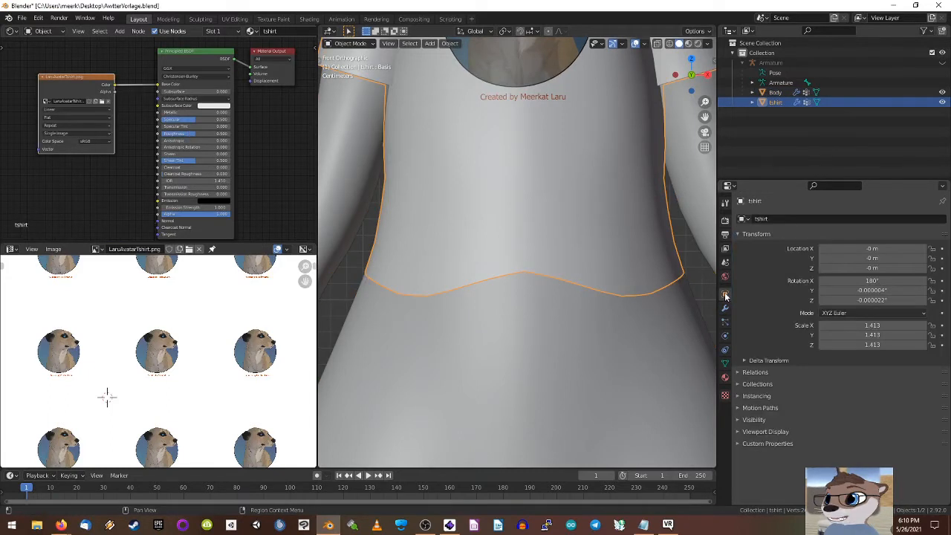
click(749, 436)
scroll(816, 411, down, 2)
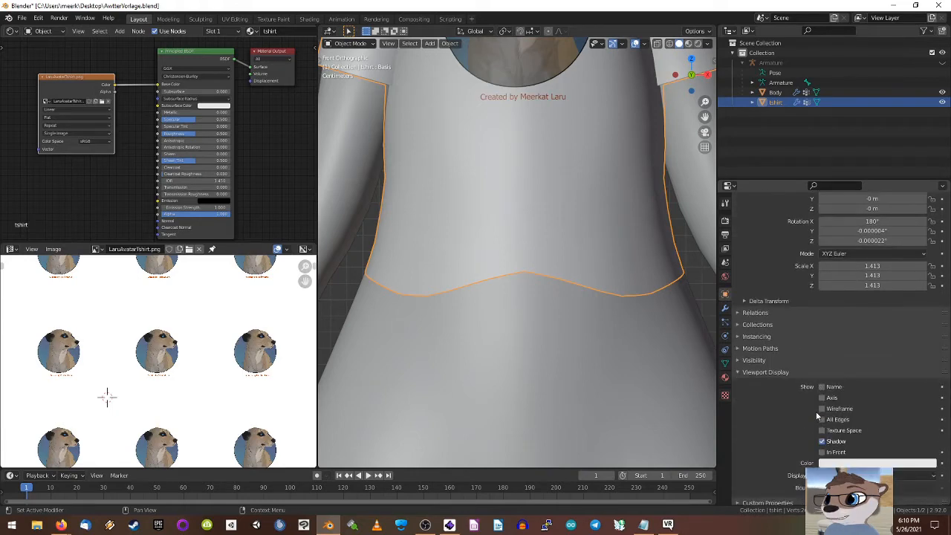
click(822, 452)
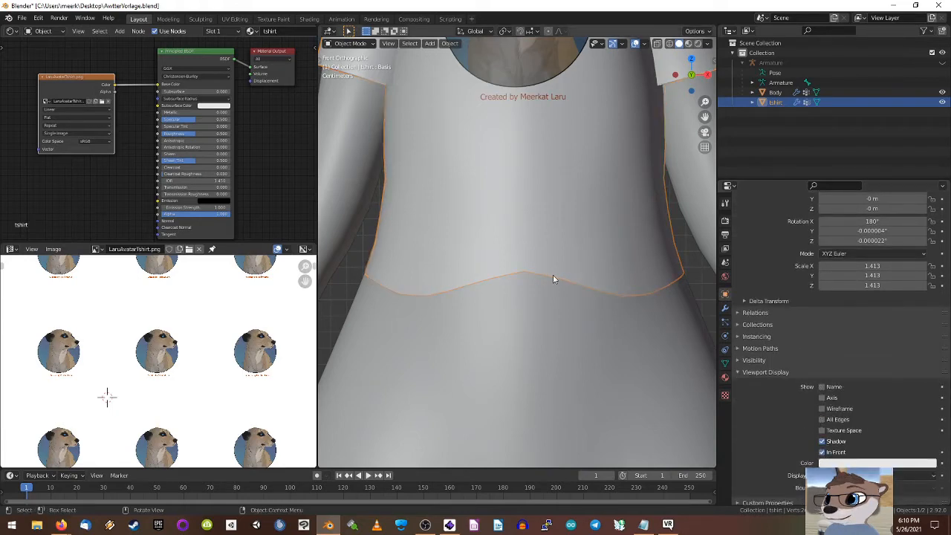
key(Tab)
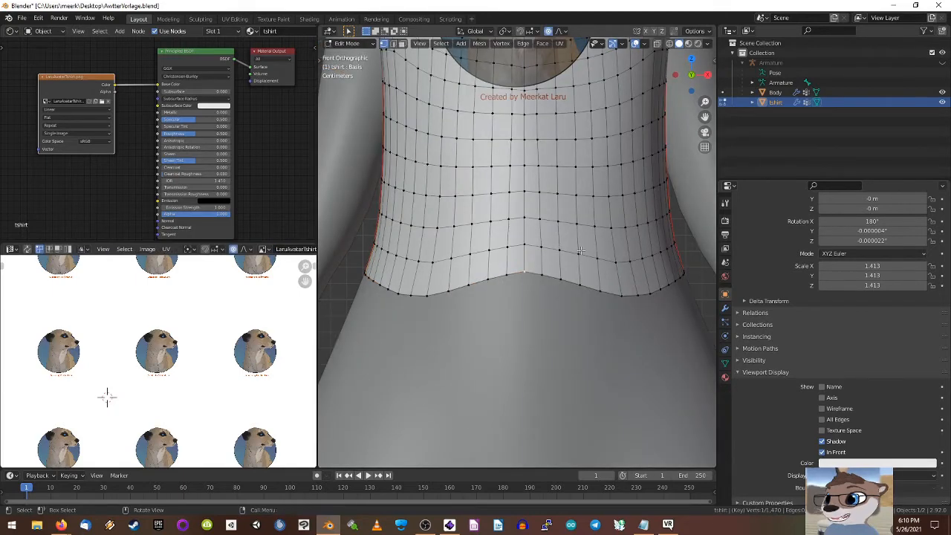
Step: Lower the centre vertex of the front hem along Z by about 0.020 m with a proportional size of about 0.08
key(g)
key(z)
scroll(575, 268, up, 3)
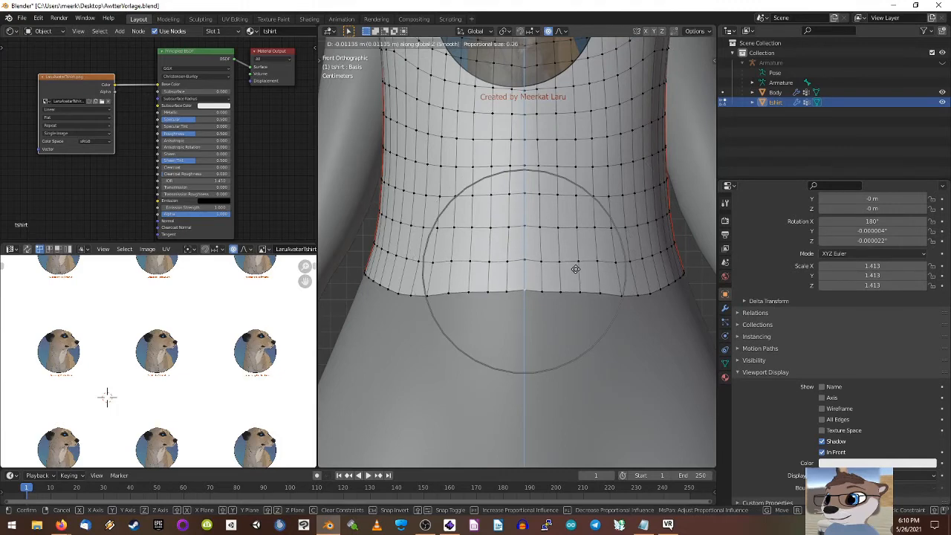
scroll(575, 273, up, 1)
scroll(575, 273, down, 2)
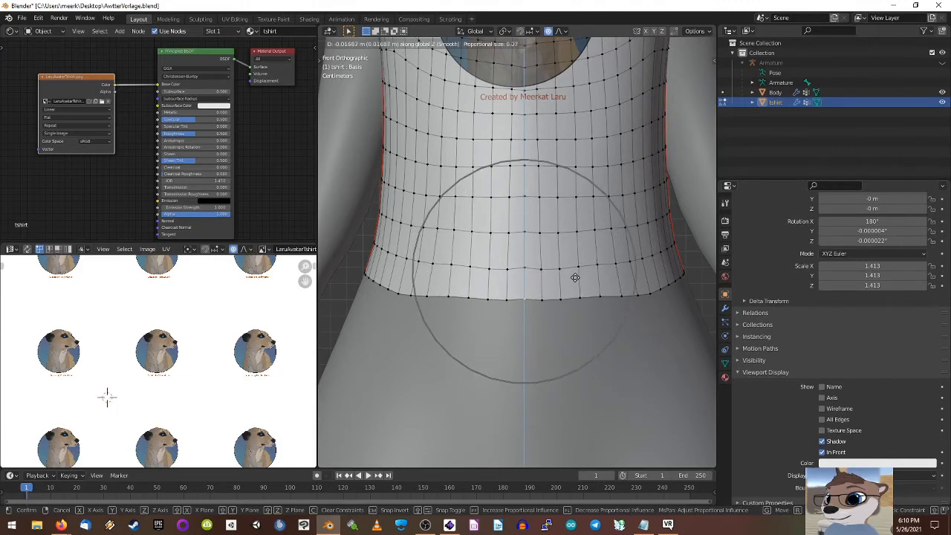
scroll(574, 275, down, 1)
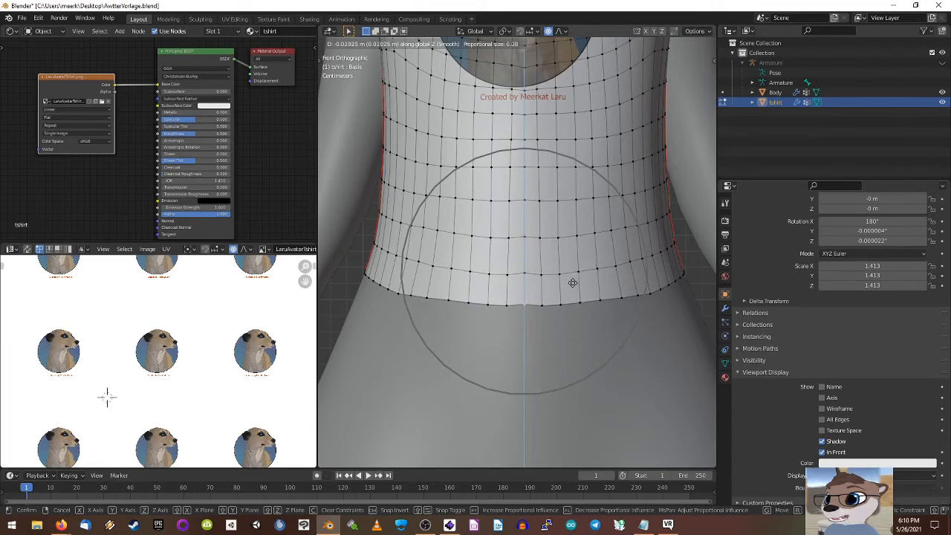
click(573, 282)
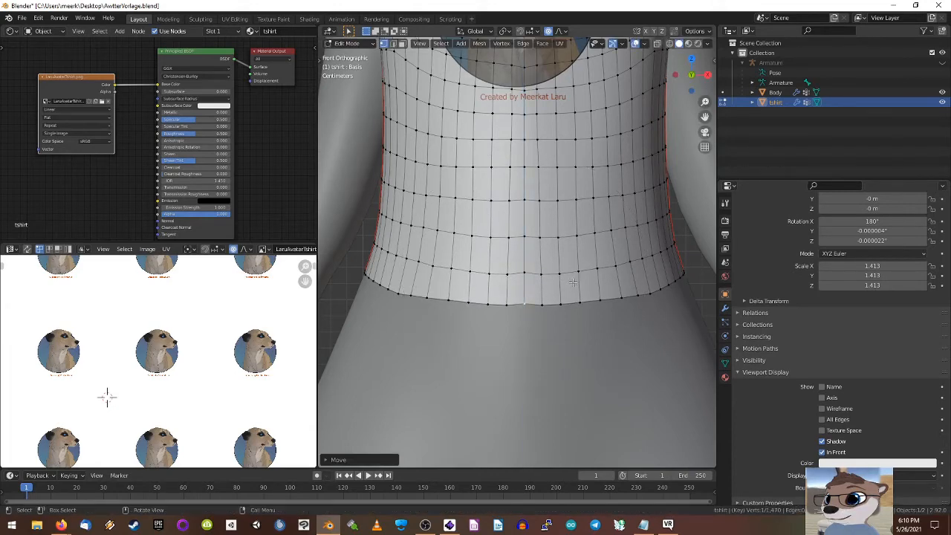
Step: Fine-tune the centre hem vertex downward along Z by about 0.0009 m with a very small proportional size
key(g)
key(z)
scroll(573, 283, up, 20)
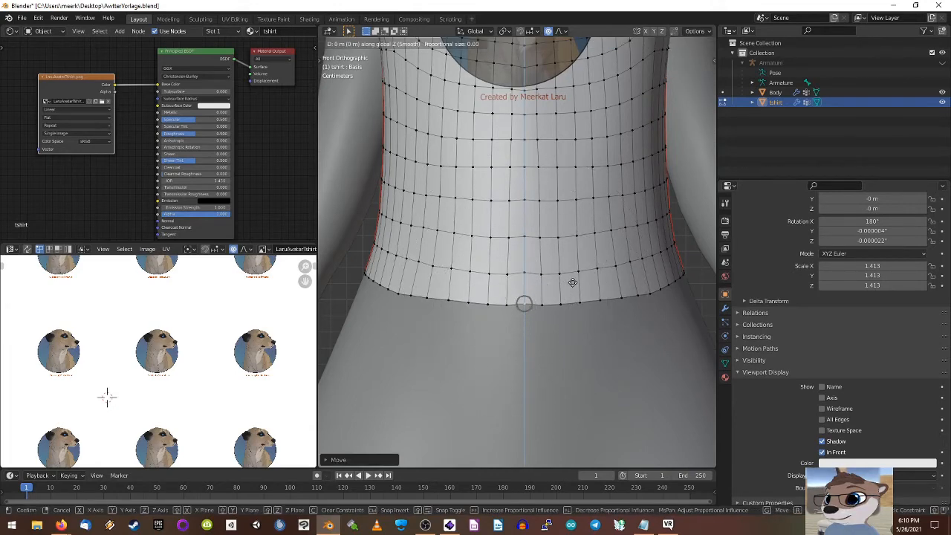
scroll(573, 283, down, 3)
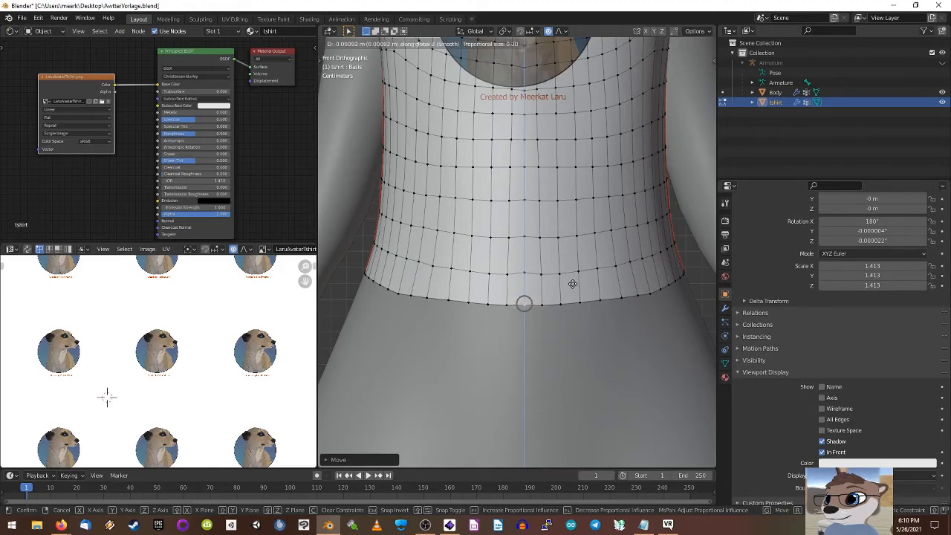
click(573, 284)
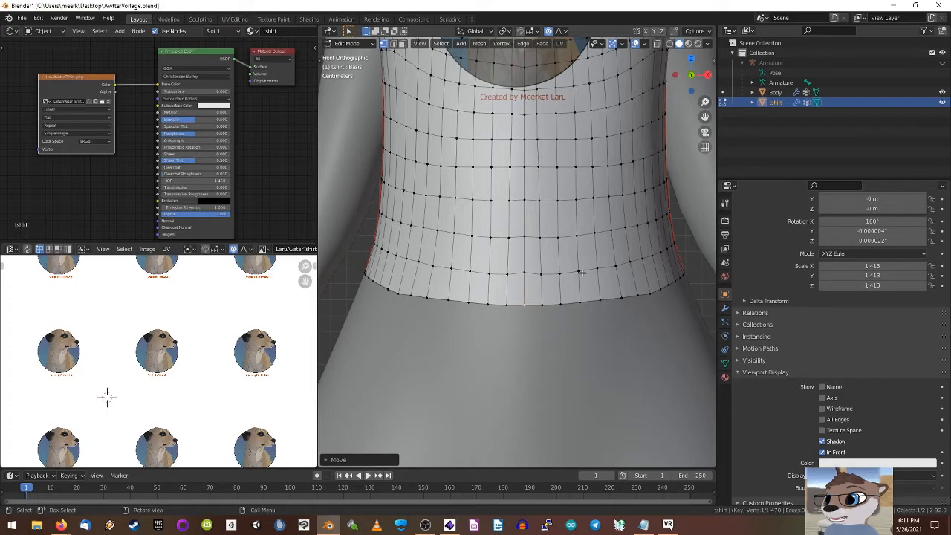
Step: Switch to Object Mode and turn off In Front in the t-shirt's viewport display settings
key(Tab)
scroll(582, 272, down, 6)
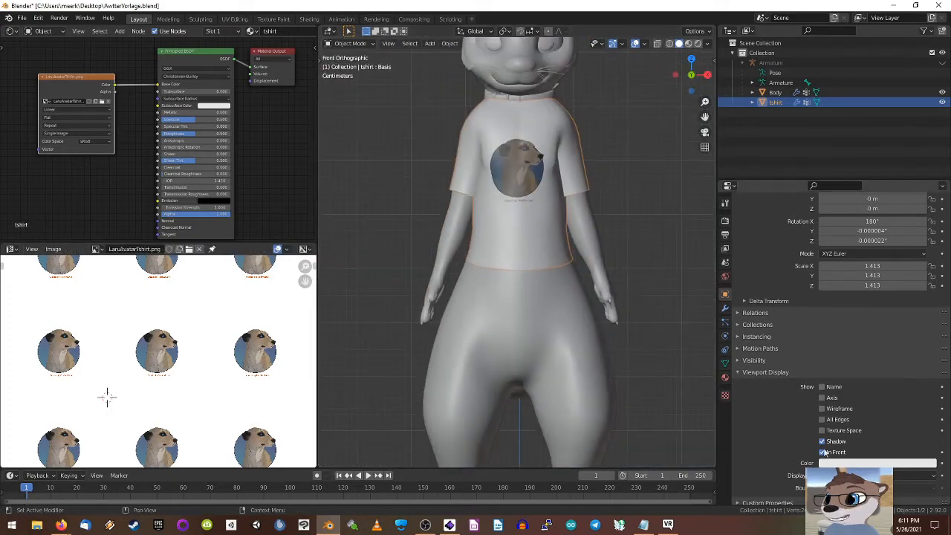
click(824, 452)
scroll(612, 262, up, 2)
scroll(620, 257, up, 2)
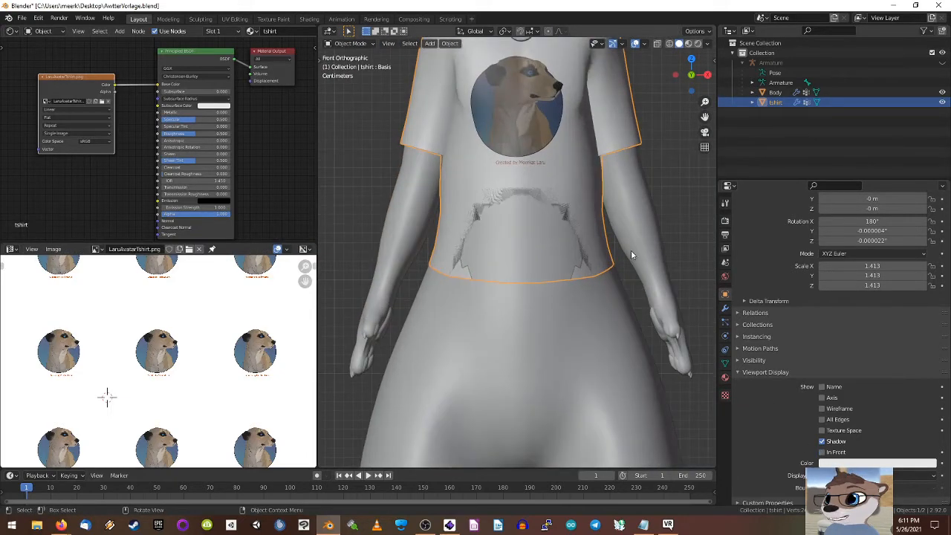
Step: In Edit Mode, pull the centre front hem vertex forward along Y by about 0.0046 m with a proportional size of about 0.11
middle_drag(630, 249, 580, 292)
key(Tab)
scroll(580, 292, up, 2)
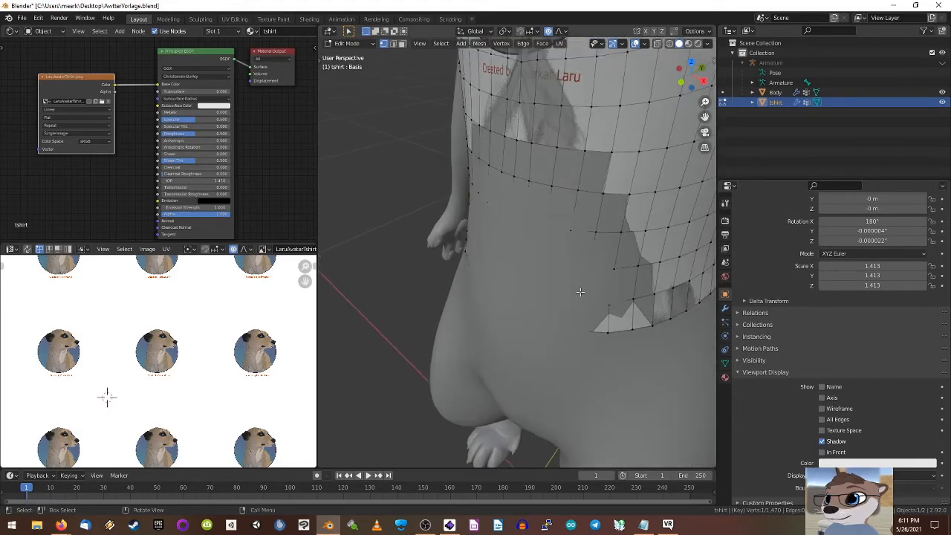
key(g)
key(y)
scroll(581, 292, up, 15)
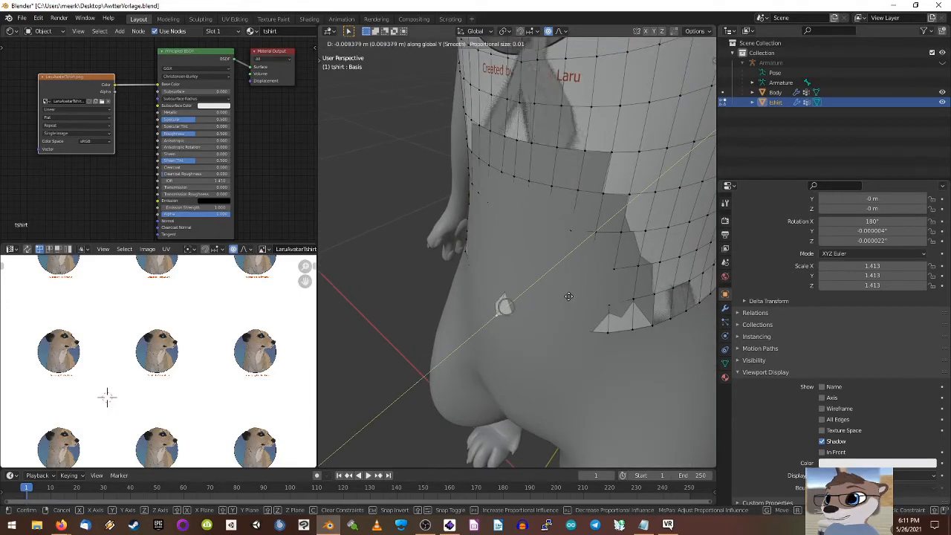
scroll(568, 297, down, 20)
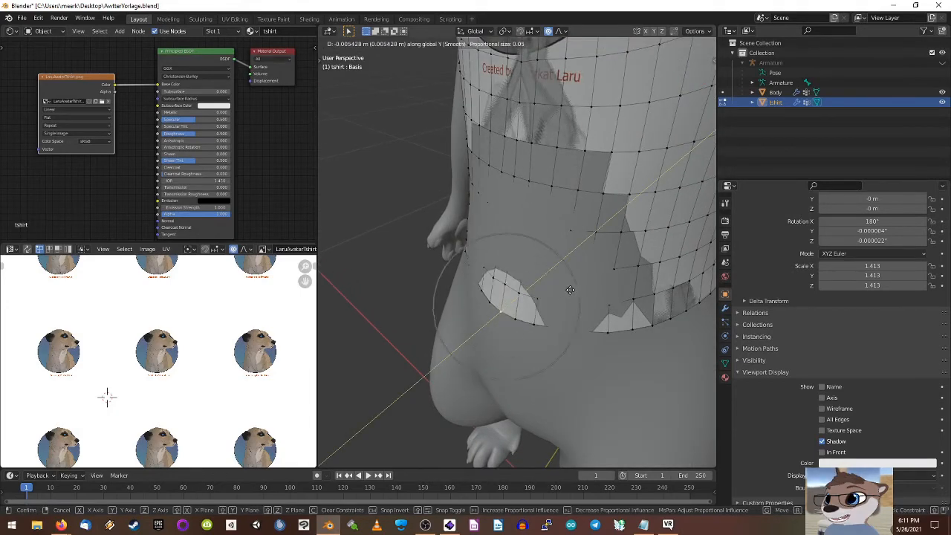
scroll(570, 290, down, 5)
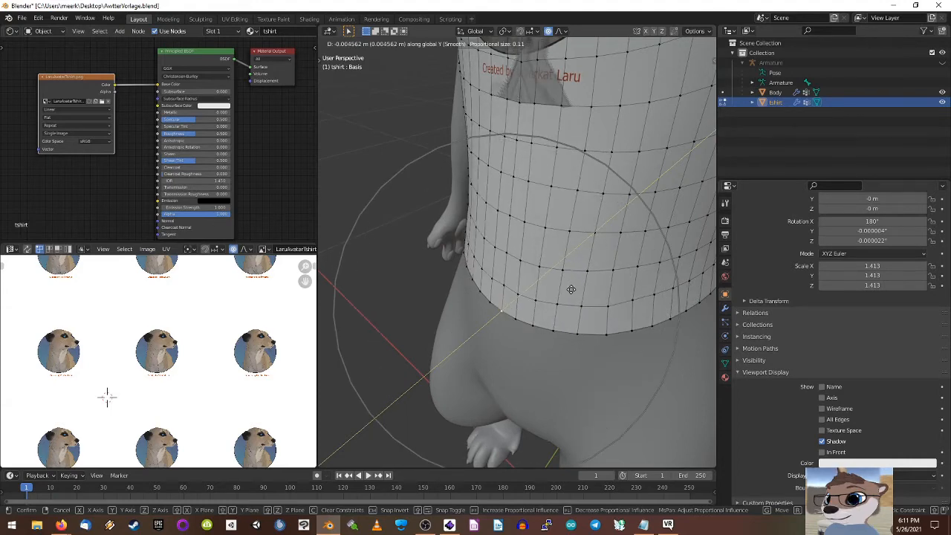
click(564, 290)
Step: Pull the front vertex in the middle of the meerkat print outward with a proportional size of about 0.11
middle_drag(563, 290, 619, 237)
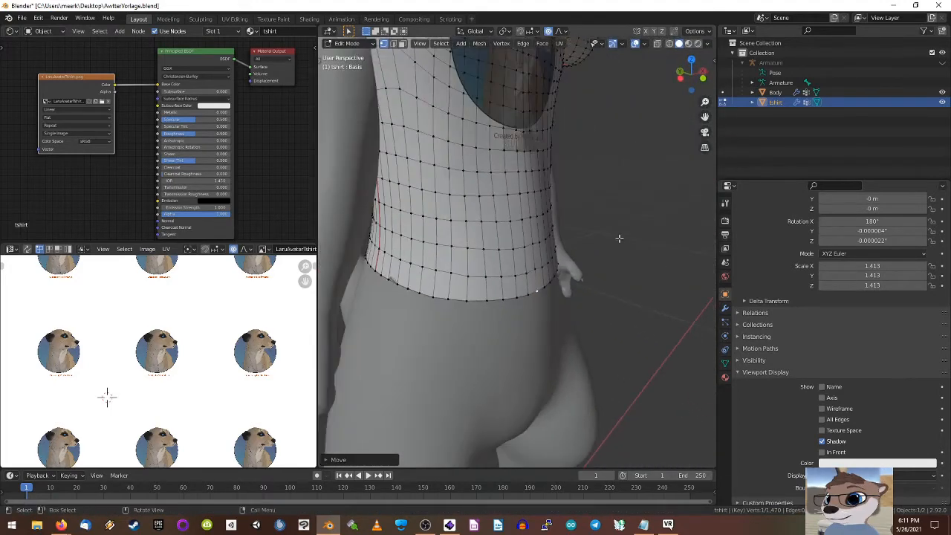
alt+middle_click(527, 136)
scroll(587, 231, up, 5)
scroll(582, 236, down, 1)
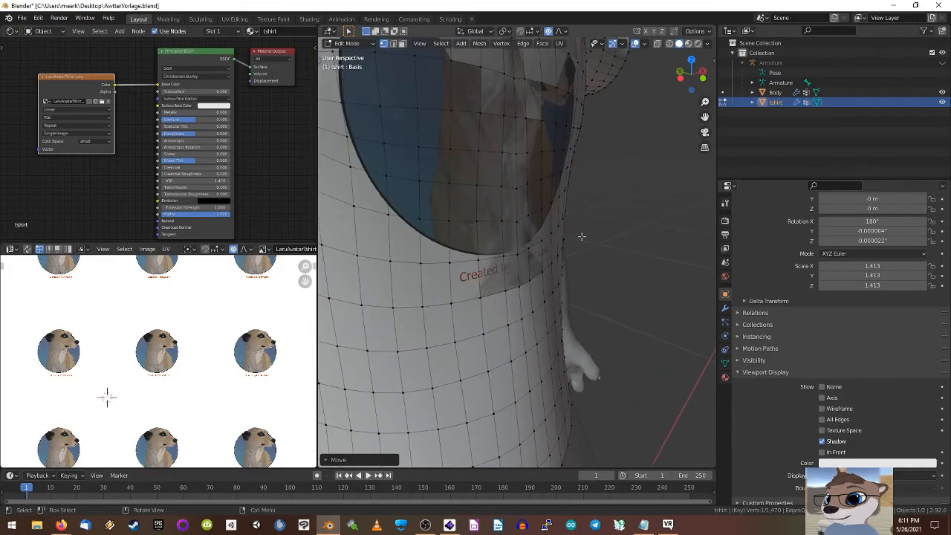
middle_drag(516, 220, 582, 236)
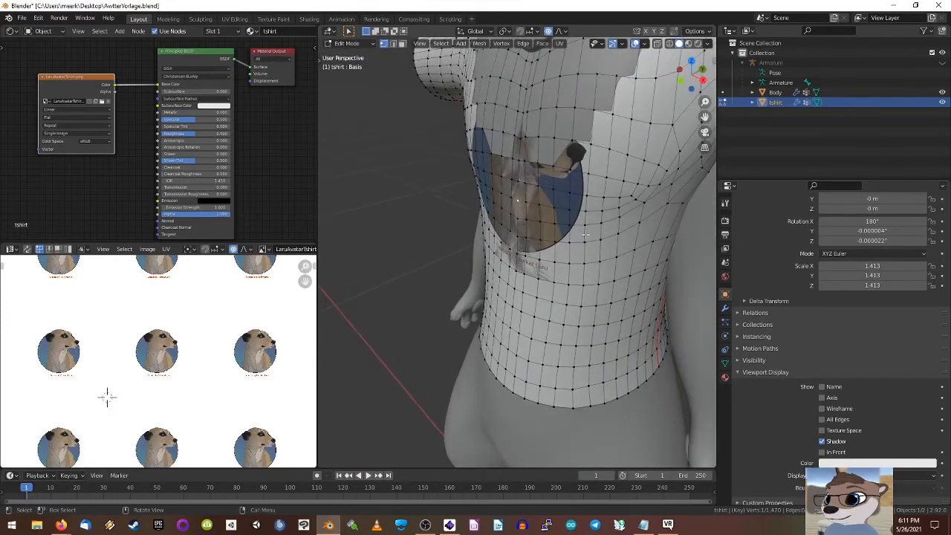
key(g)
key(z)
right_click(584, 233)
key(g)
key(z)
key(y)
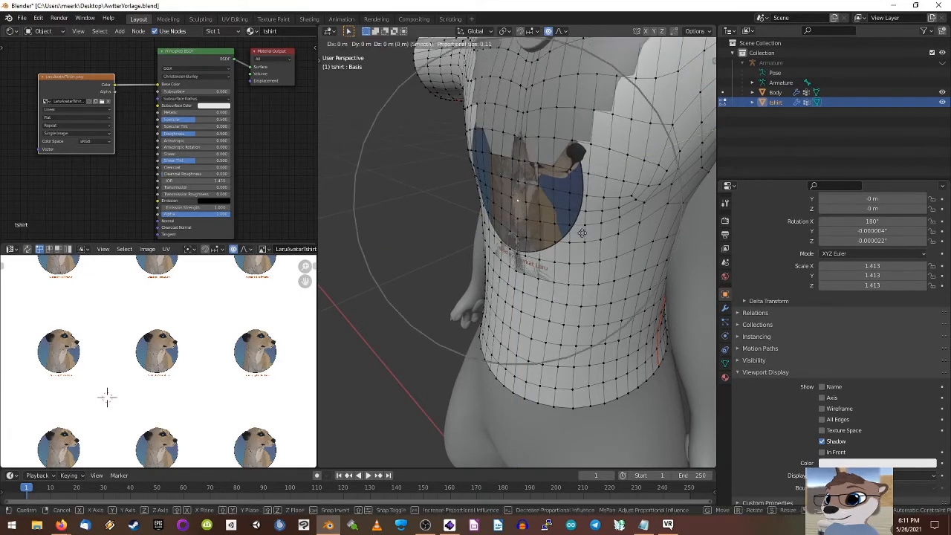
click(581, 232)
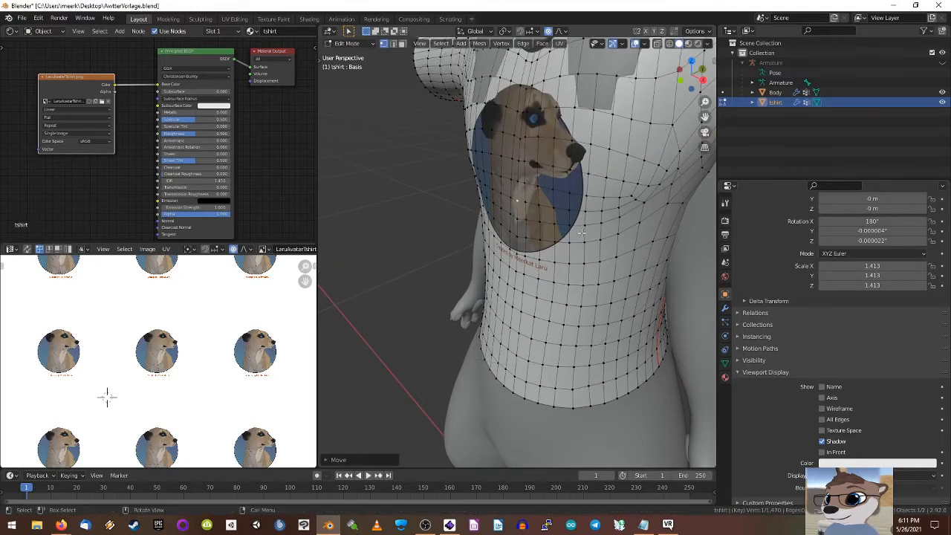
Step: Inspect the t-shirt's side in Object Mode, and in Edit Mode pull a chest vertex near the avatar's right armpit outward
scroll(566, 271, down, 3)
key(Tab)
middle_drag(551, 280, 678, 276)
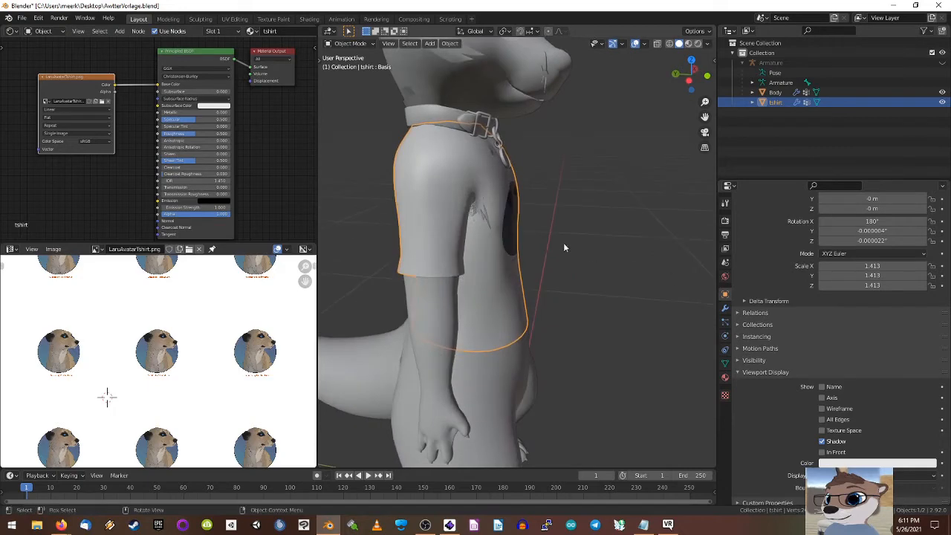
scroll(520, 219, up, 3)
middle_drag(438, 185, 542, 266)
scroll(542, 265, up, 3)
key(Tab)
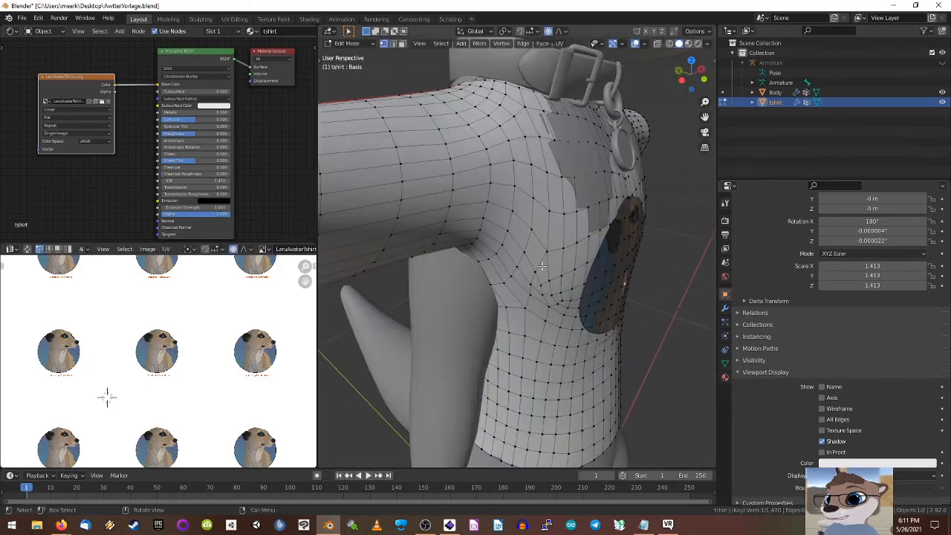
middle_drag(618, 273, 600, 294)
key(g)
click(606, 280)
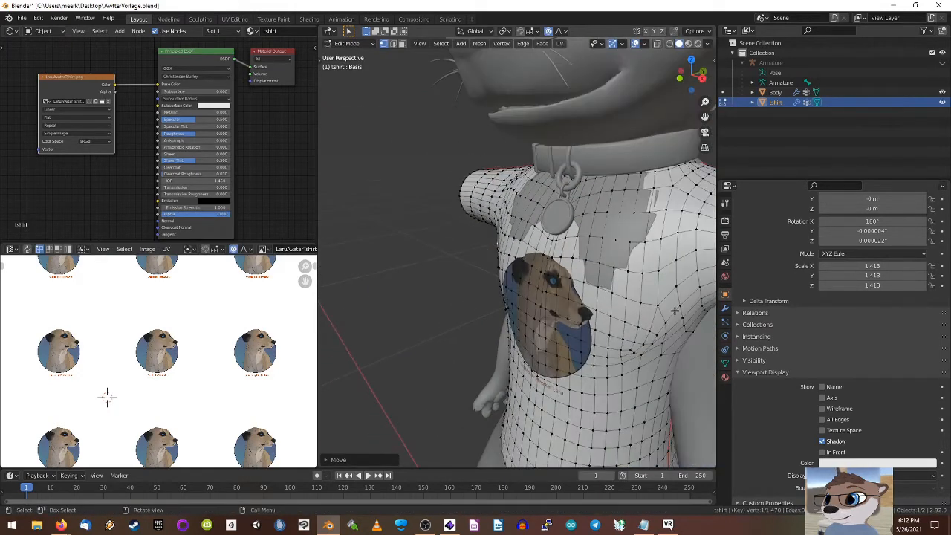
Step: Move a vertex near the opposite armpit along X, and check the fit briefly in Object Mode
middle_drag(674, 311, 558, 219)
key(g)
key(x)
click(616, 298)
key(Tab)
key(Tab)
Step: Select the edge loops around both upper sleeves, close to the shoulders
scroll(487, 247, up, 4)
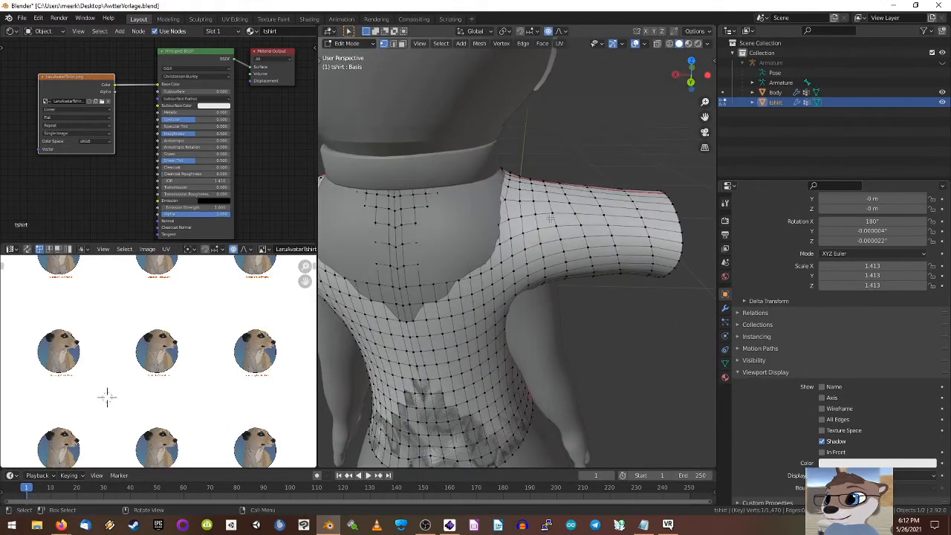
alt+click(552, 219)
scroll(536, 251, down, 3)
middle_drag(448, 251, 489, 261)
middle_drag(467, 244, 461, 250)
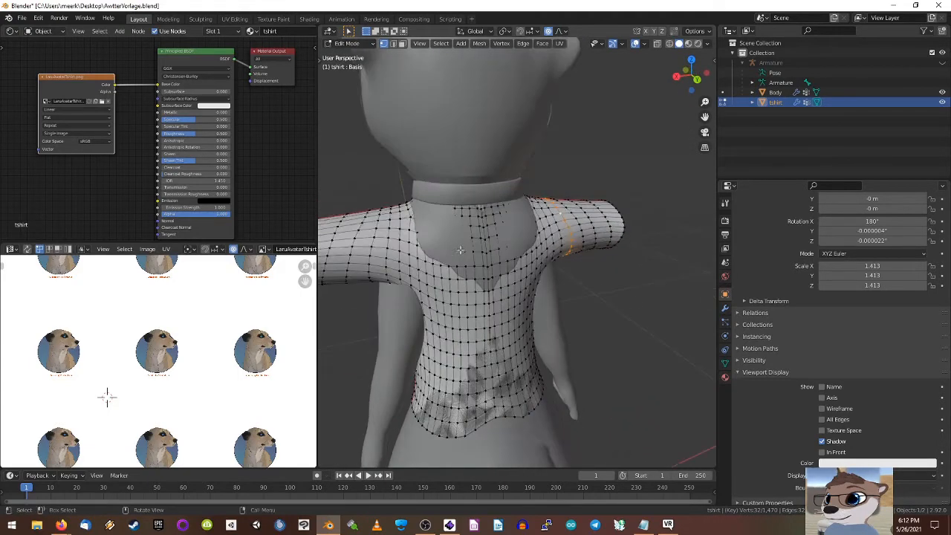
alt+shift+click(371, 244)
key(s)
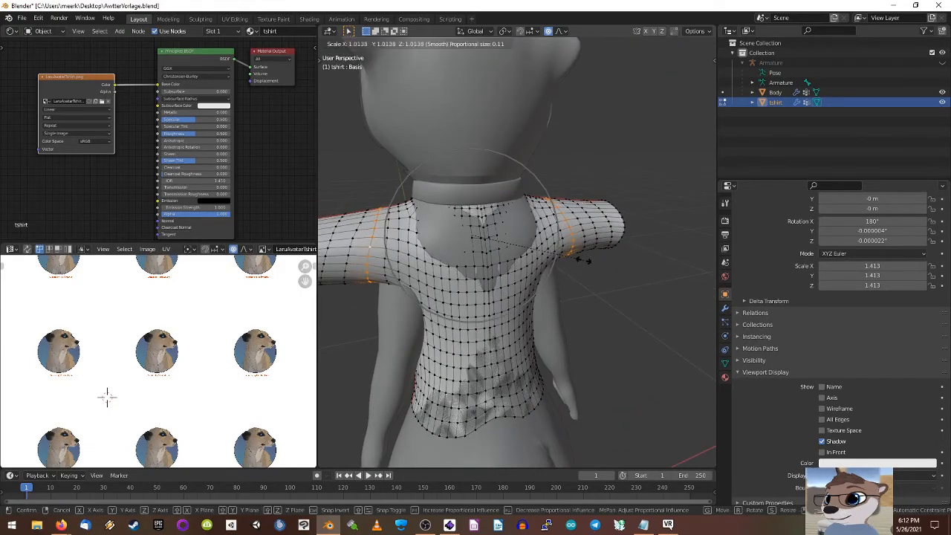
scroll(584, 260, up, 8)
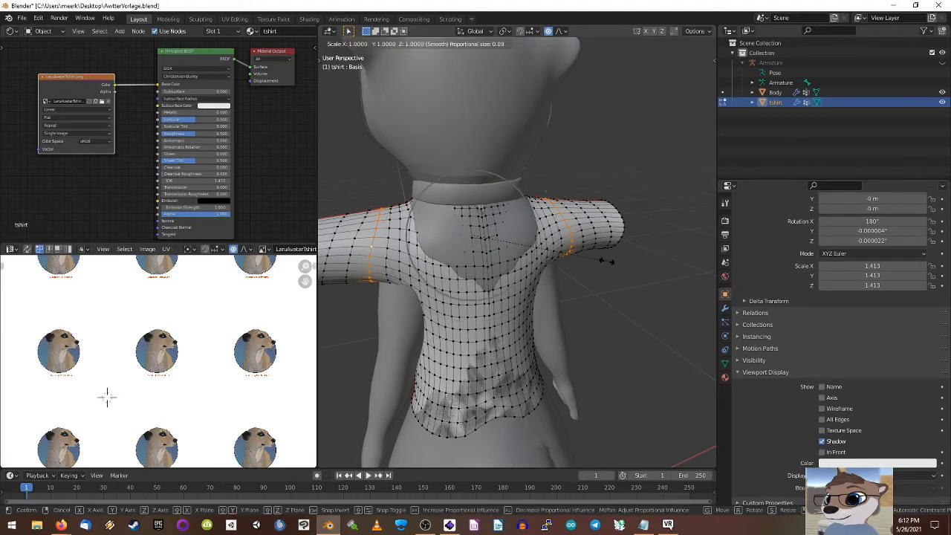
right_click(607, 260)
Step: Set the transform pivot point to Individual Origins, and scale both sleeve loops to about 1.033 with a proportional size of about 0.06
click(505, 31)
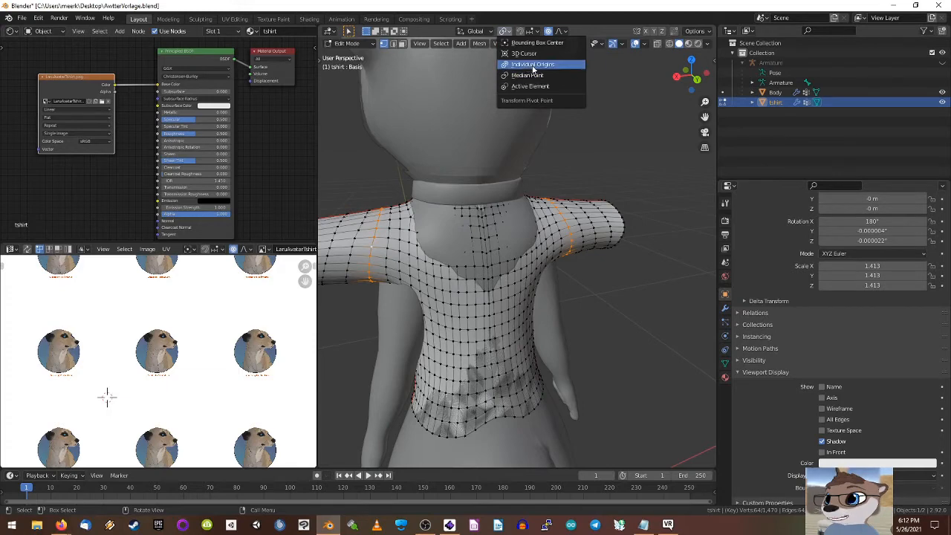
click(532, 65)
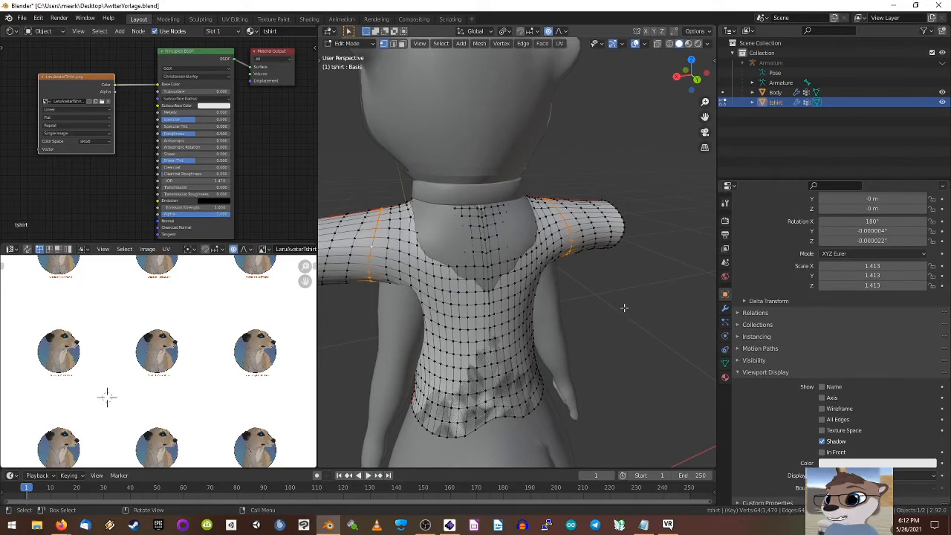
key(s)
scroll(630, 307, down, 4)
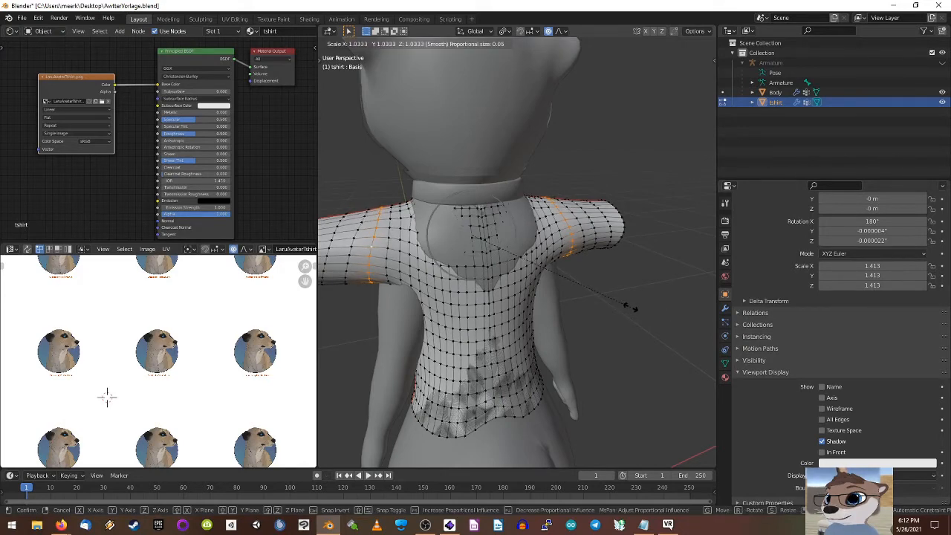
click(630, 306)
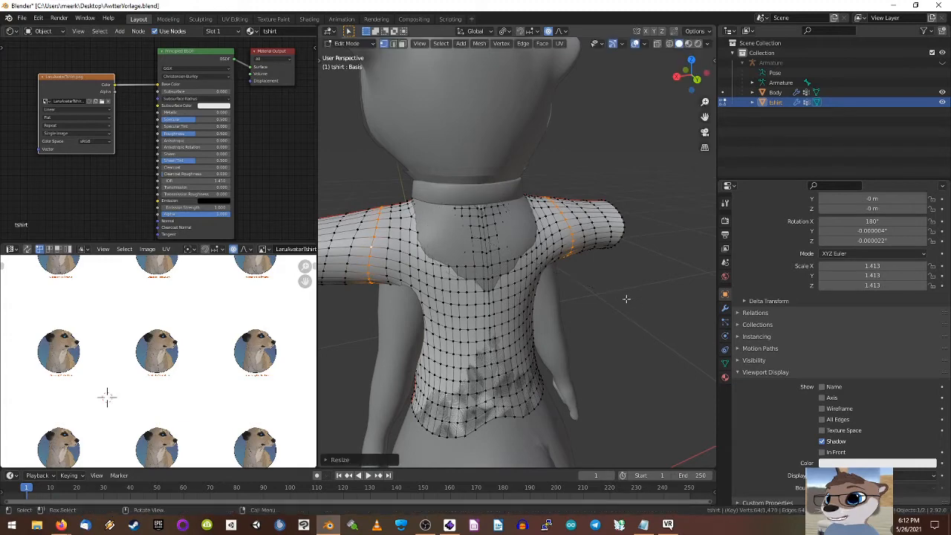
Step: Check the sleeves and back of the t-shirt in Object Mode, and return to Edit Mode
key(Tab)
middle_drag(665, 272, 381, 260)
scroll(427, 282, down, 3)
middle_drag(525, 281, 467, 278)
scroll(635, 260, up, 3)
key(Tab)
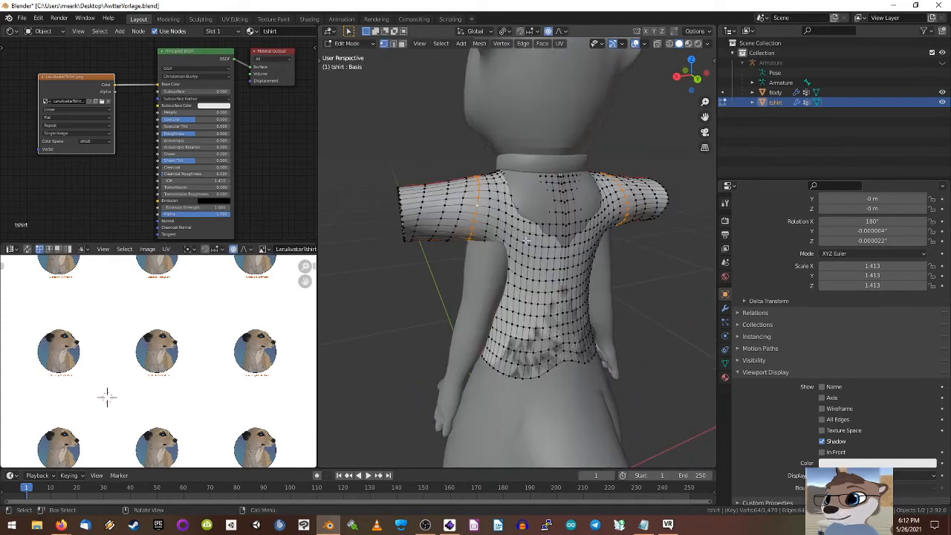
Step: Move a back vertex near the avatar's left armpit horizontally, locking Z, with a proportional size of about 0.06
scroll(526, 242, up, 3)
click(516, 232)
middle_drag(556, 237, 513, 265)
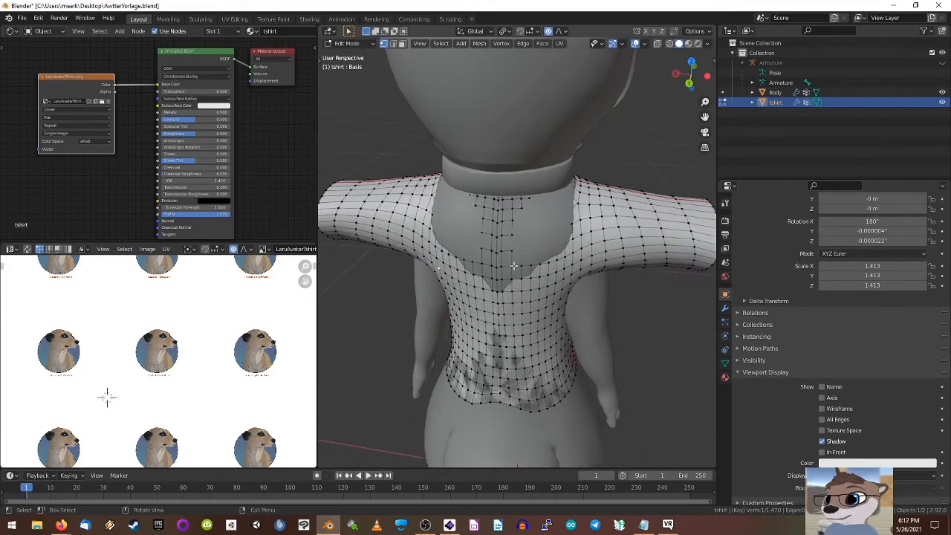
key(g)
key(z)
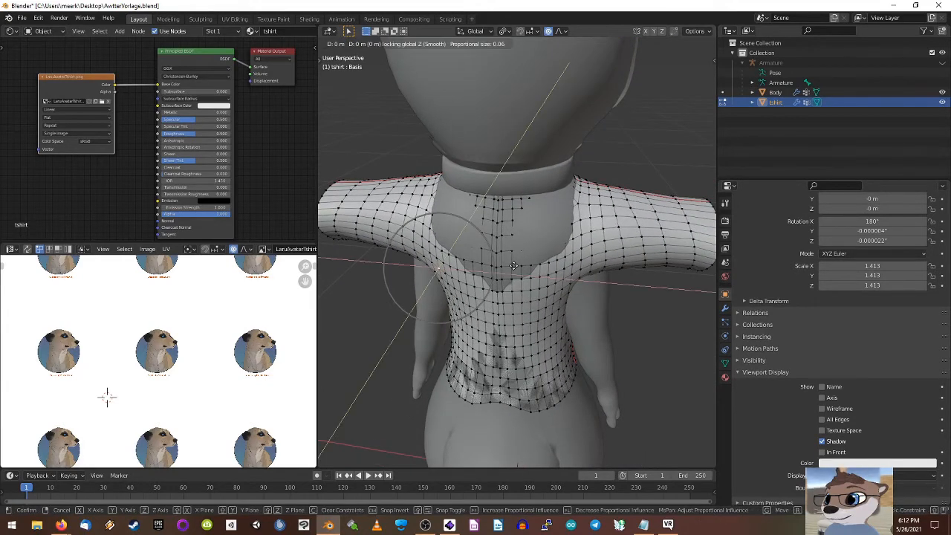
click(514, 266)
Step: Move the matching back vertex near the avatar's right armpit horizontally, locking Z
click(562, 272)
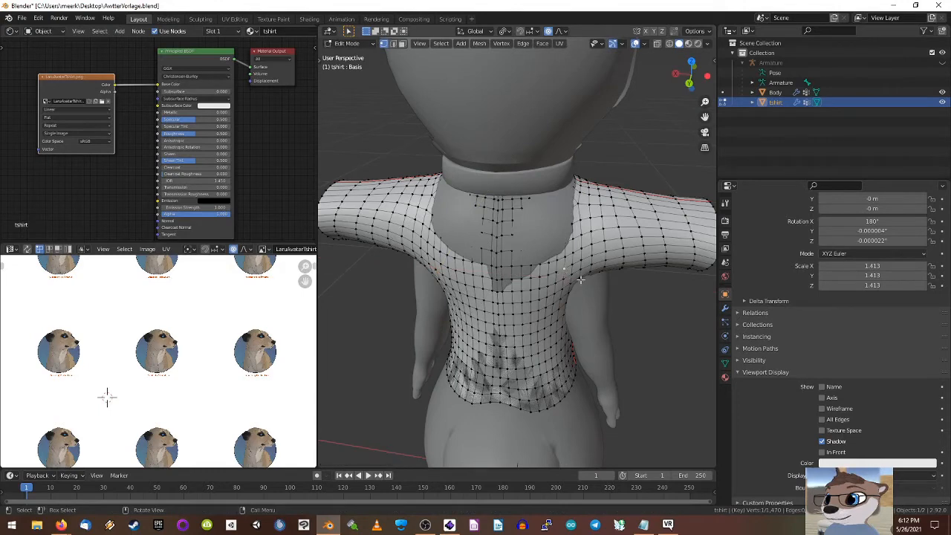
key(g)
key(z)
click(585, 281)
Step: Return to Object Mode, deselect everything, and review the t-shirt's fit on the whole avatar from the front
key(Tab)
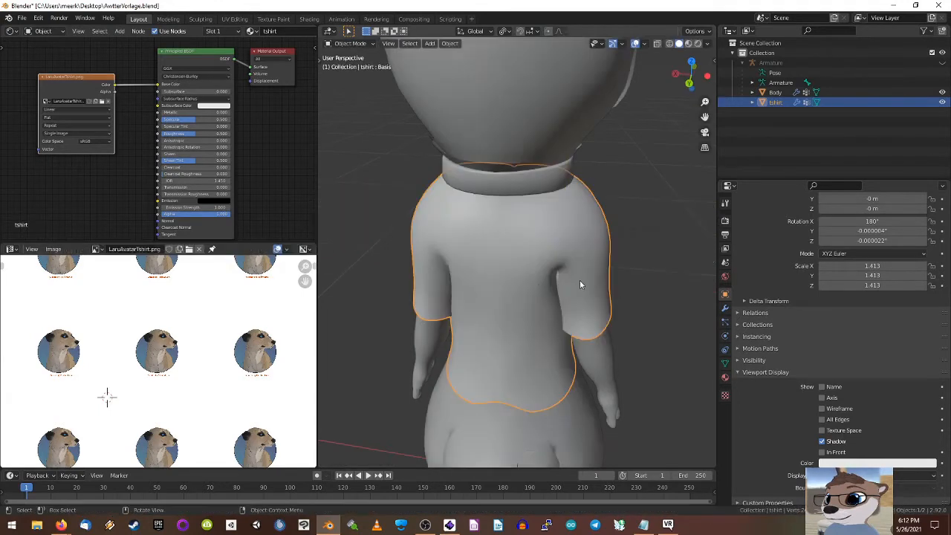
middle_drag(504, 284, 607, 243)
key(alt+a)
scroll(520, 272, down, 4)
scroll(582, 279, up, 2)
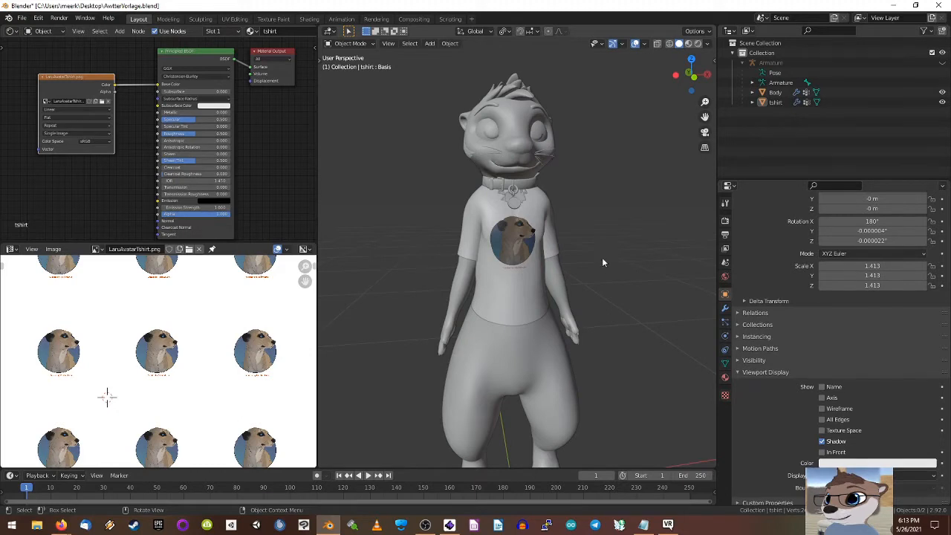
Step: Save the file as AwtterWithShirtTest.blend in the VRChatAvatarUpload project's Assets\Models folder, overwriting the existing file
middle_drag(603, 263, 594, 242)
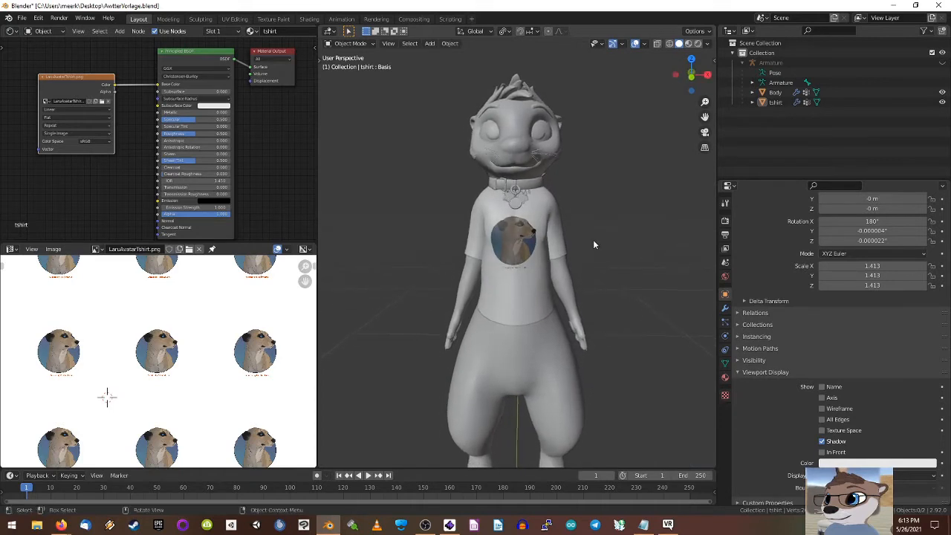
click(21, 18)
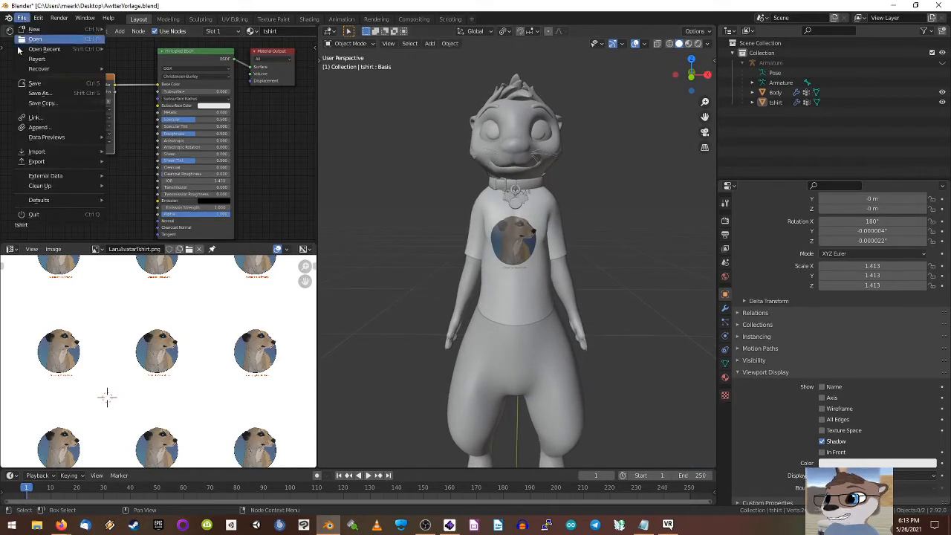
click(37, 93)
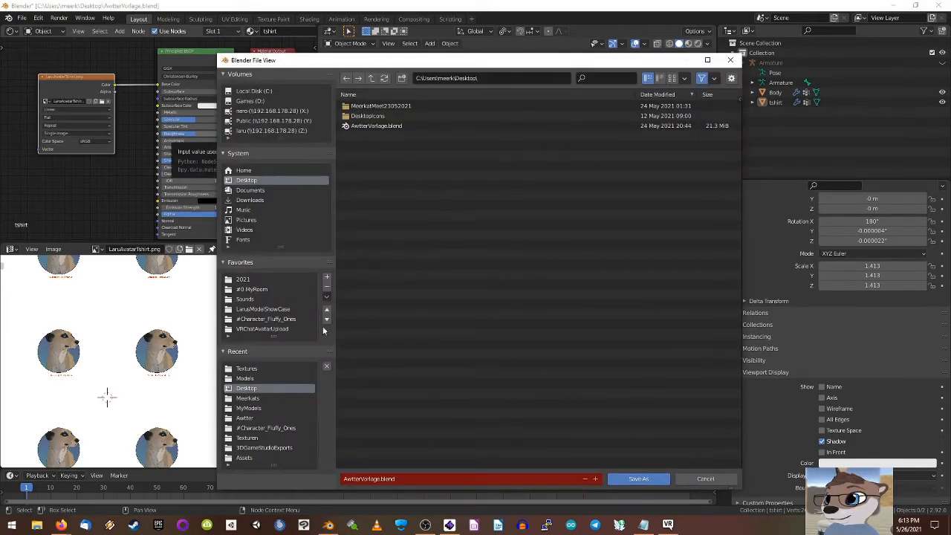
click(261, 329)
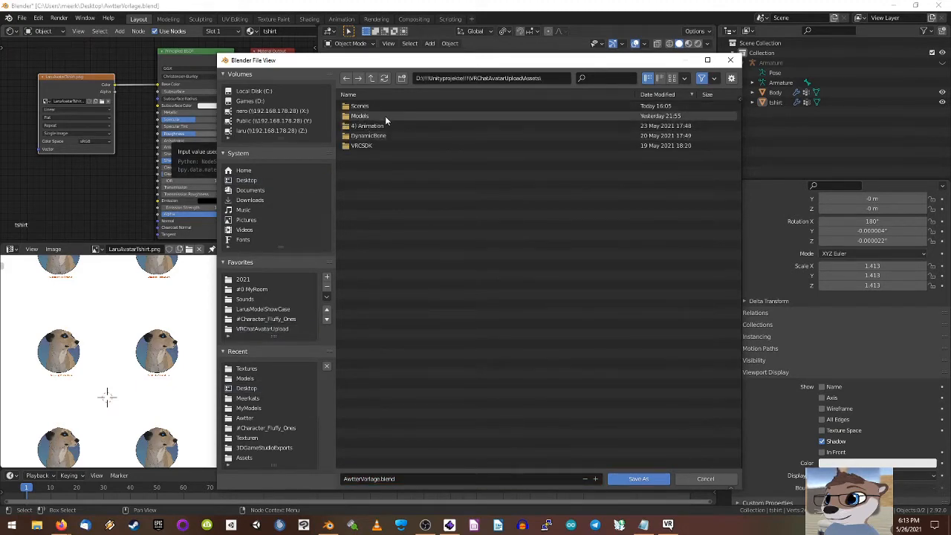
double_click(385, 116)
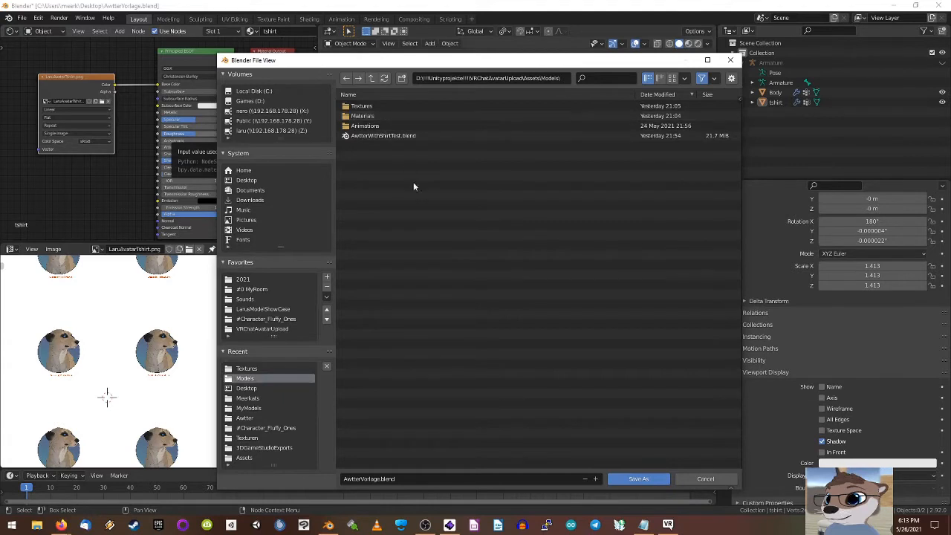
click(389, 136)
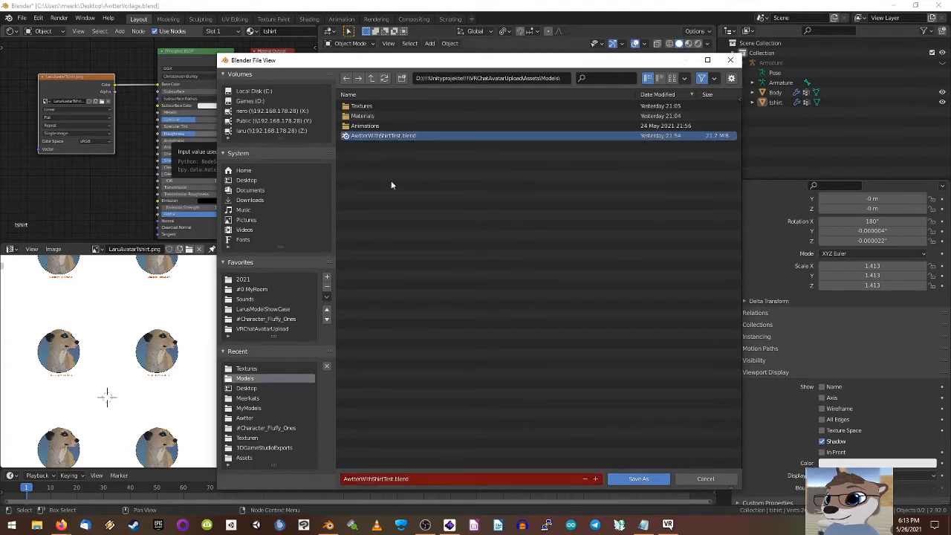
click(428, 479)
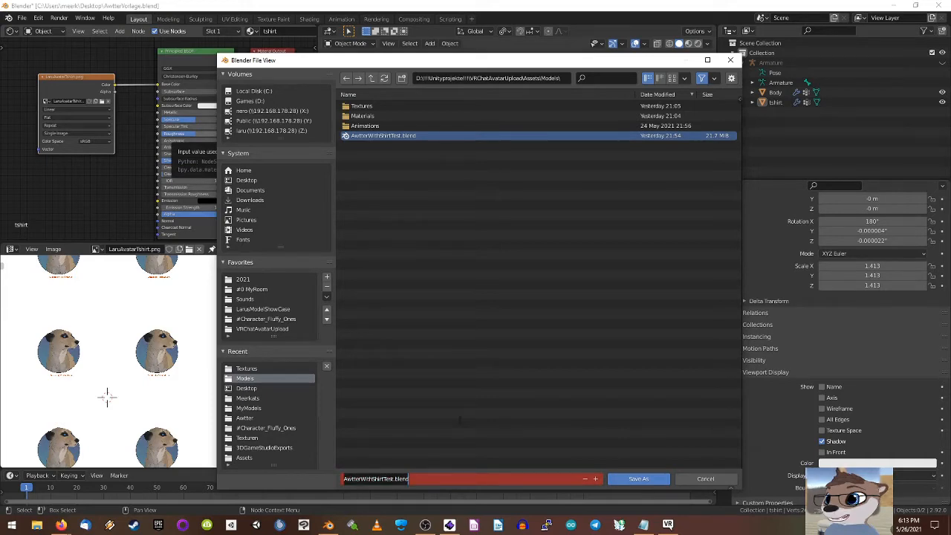
click(632, 480)
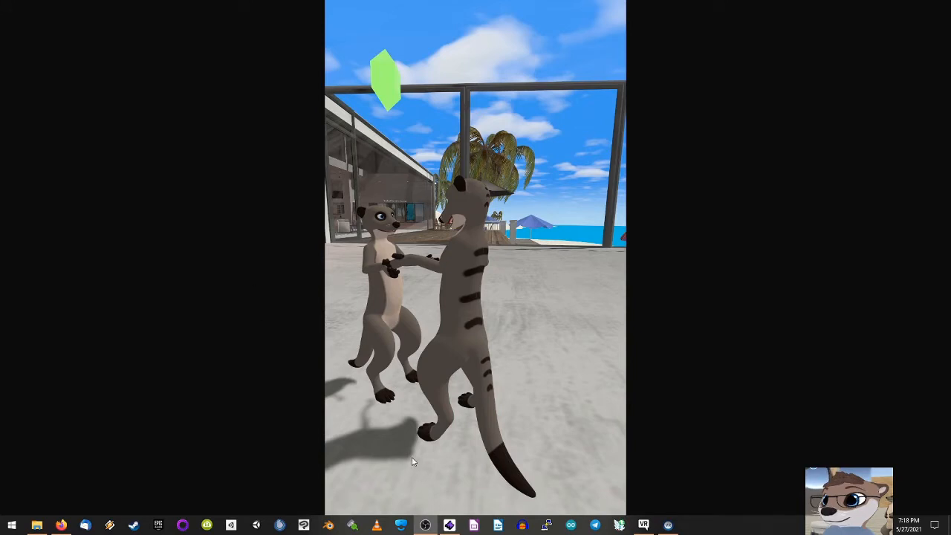
Step: Switch to Blender and open the recent file AwtterWithShirtTest.blend from the VRChatAvatarUpload project's Models folder
click(231, 525)
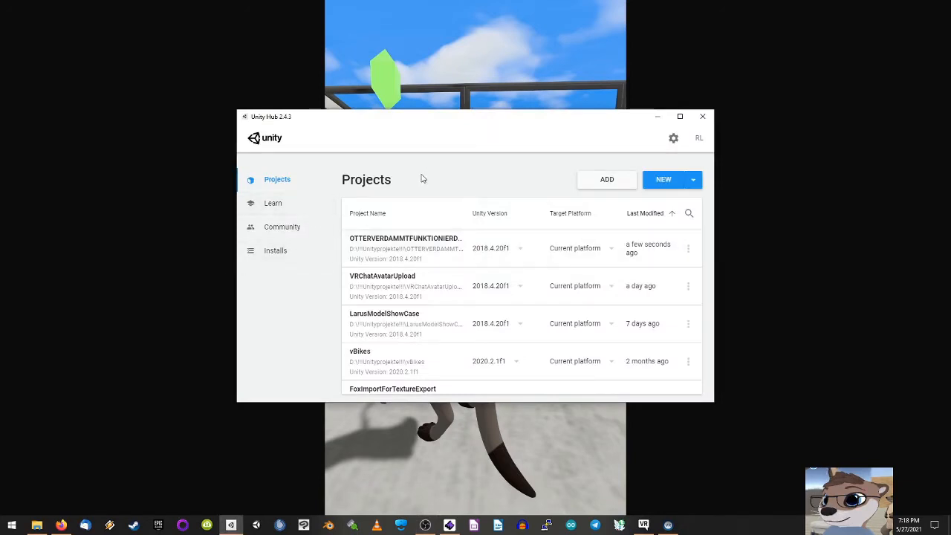
click(702, 117)
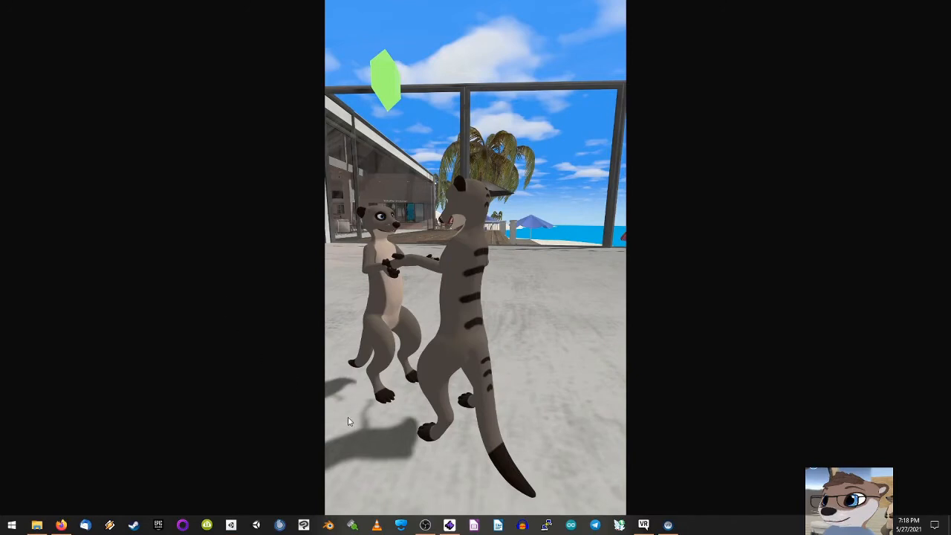
click(328, 524)
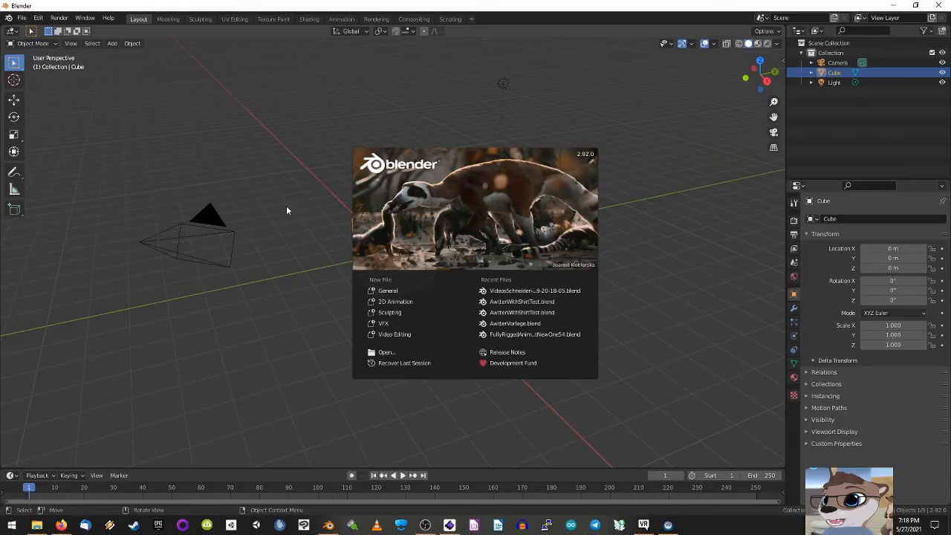
click(514, 303)
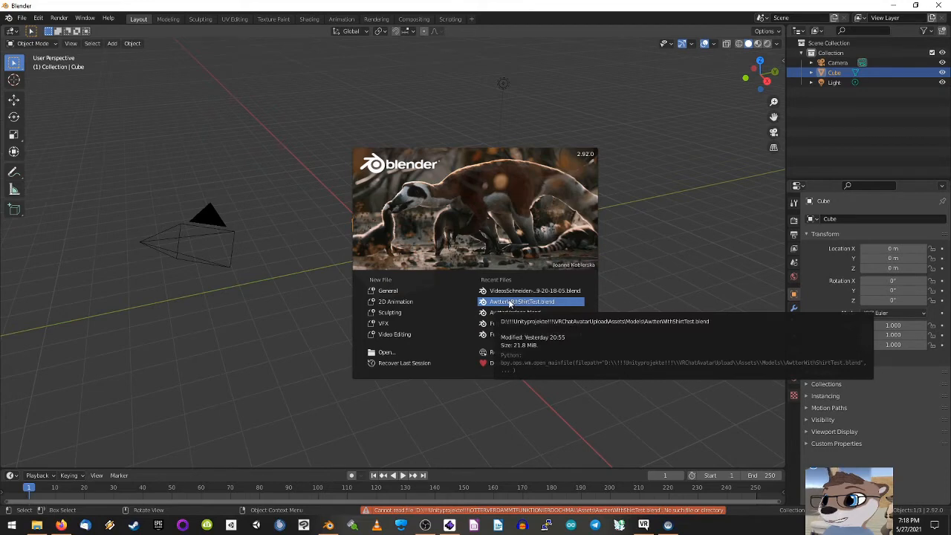
click(511, 303)
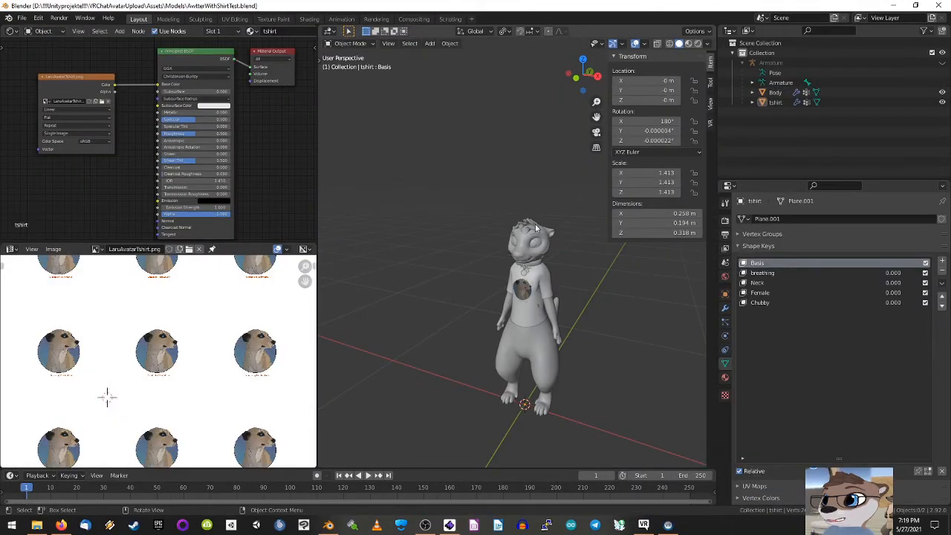
Step: Save the file as AwtterWithShirtTest.blend in the OTTERVERDAMMTFUNKTIONIERDOCHMAL project's Assets\1) Model (fbx) folder
click(21, 18)
click(53, 95)
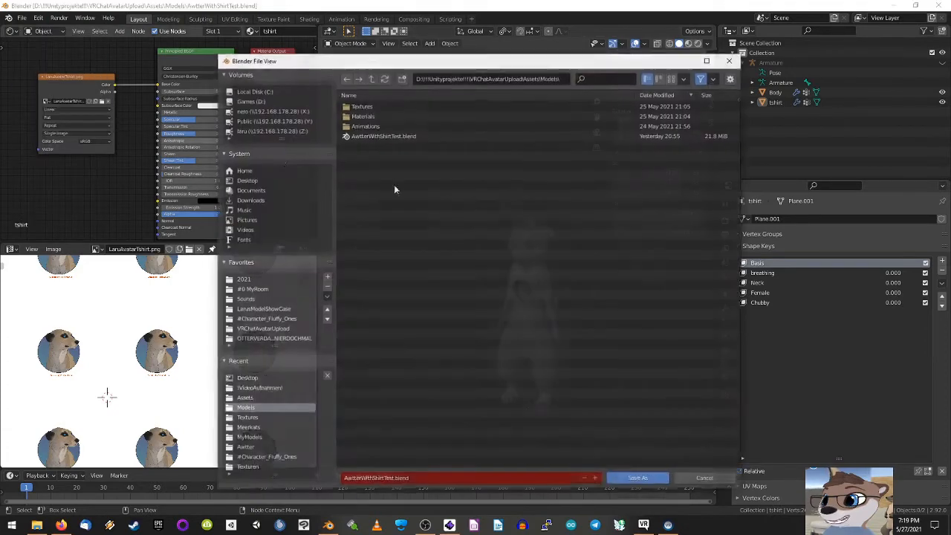
drag(453, 64, 392, 33)
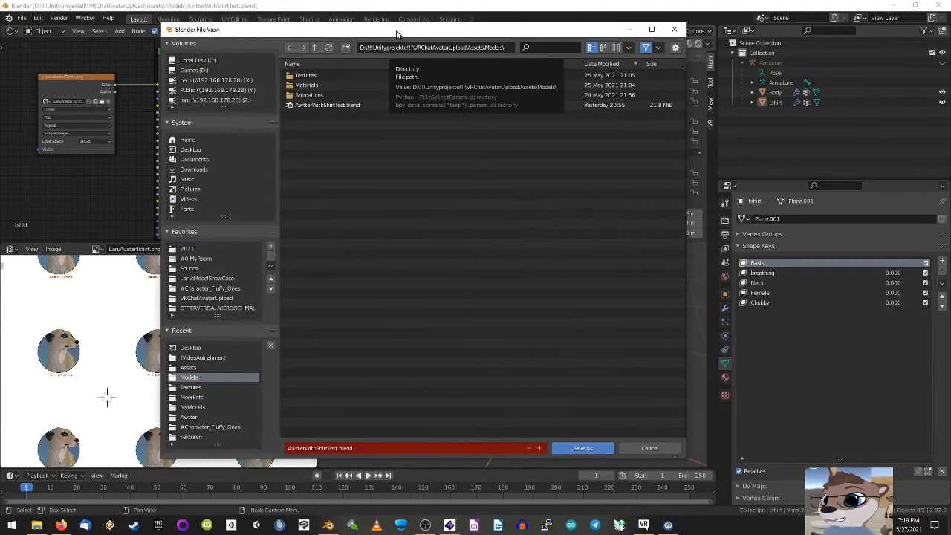
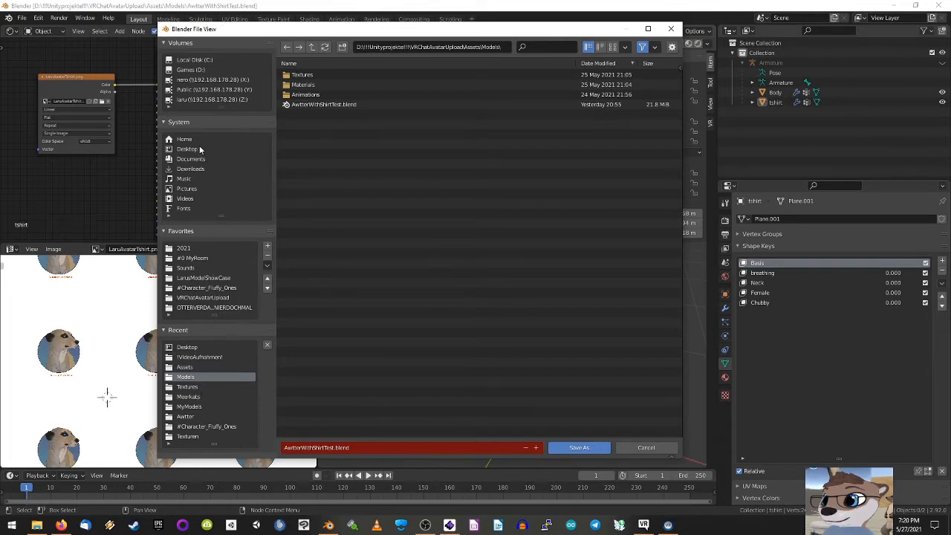
click(208, 300)
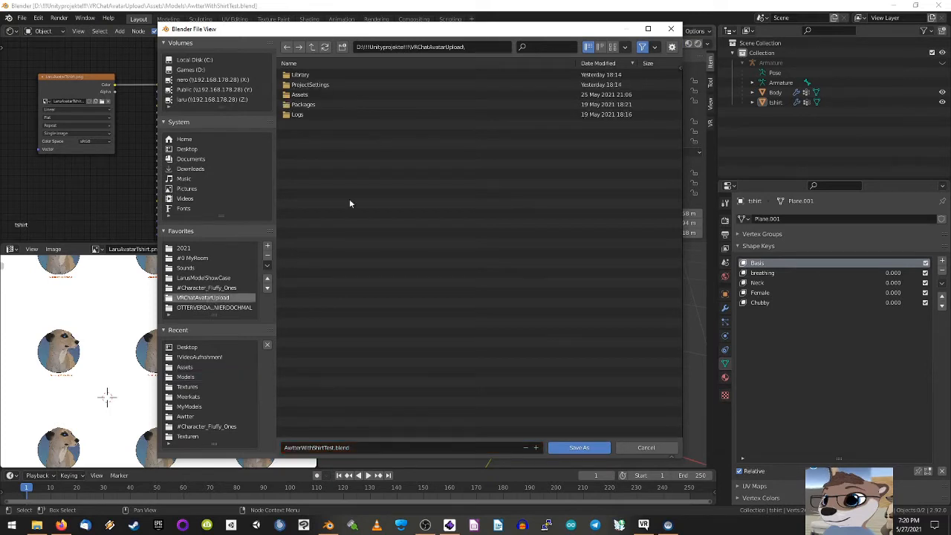
click(312, 47)
double_click(328, 75)
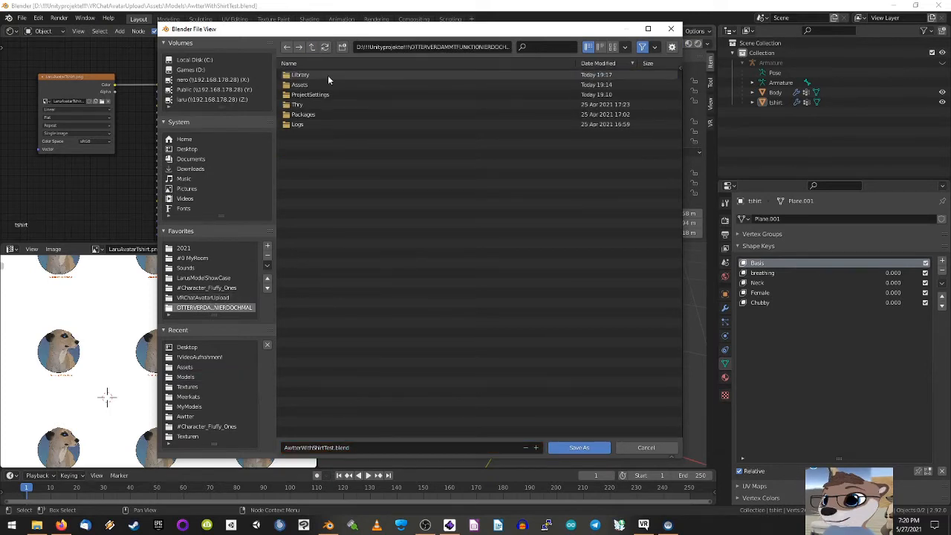
double_click(301, 84)
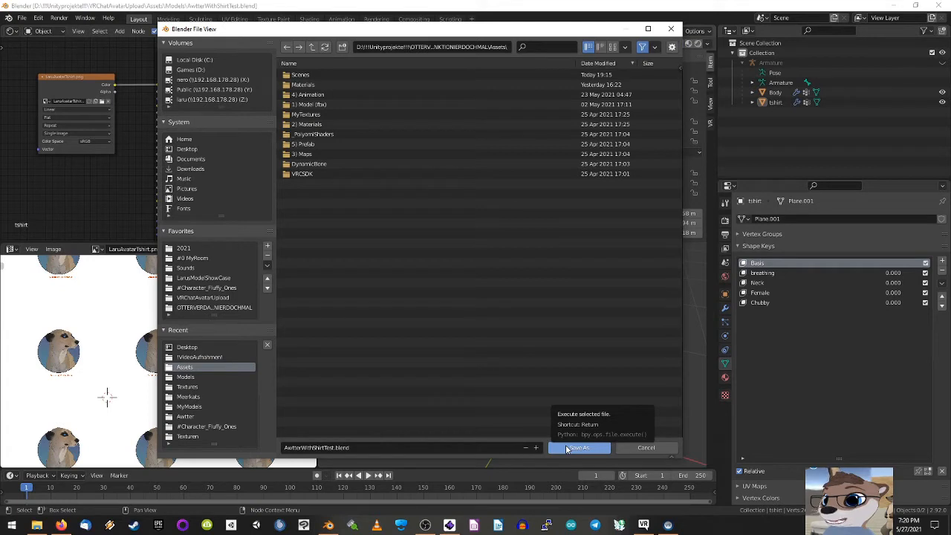
double_click(324, 105)
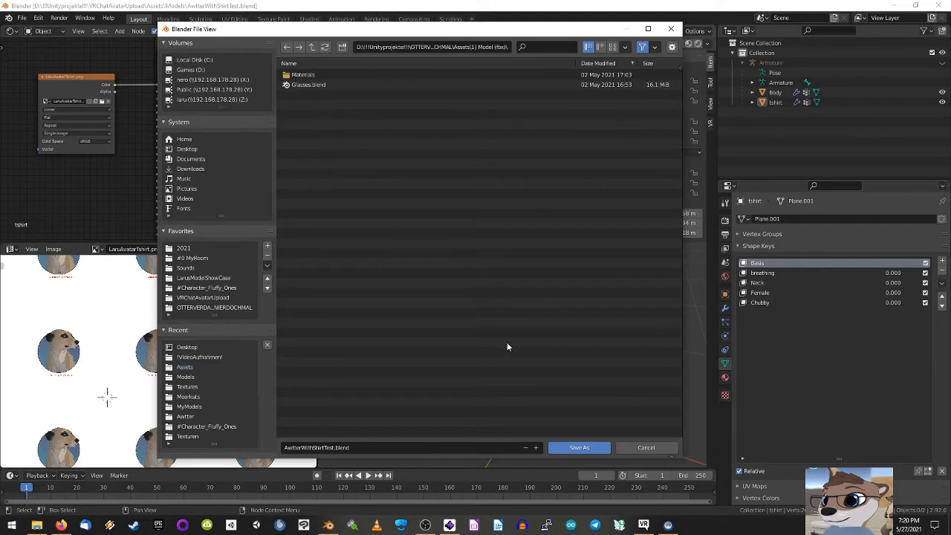
click(573, 449)
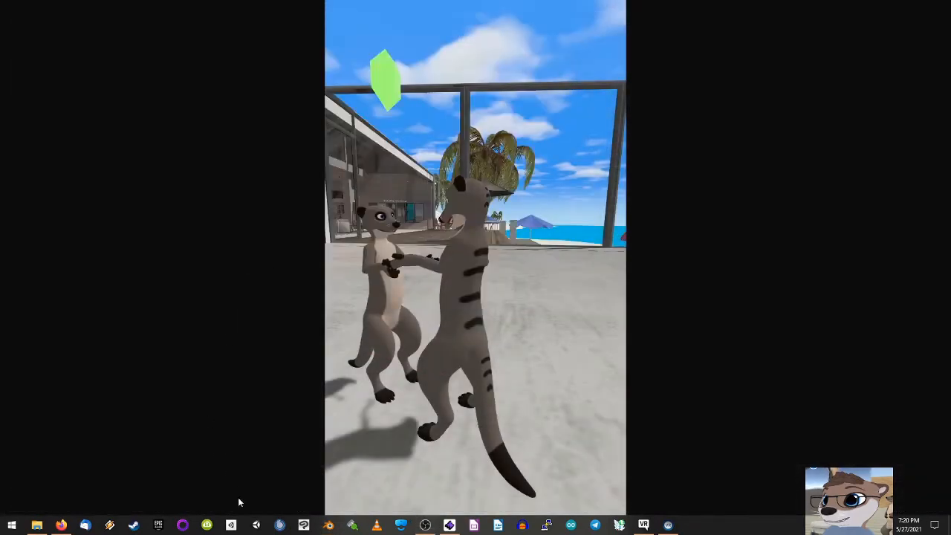
Step: Switch to Unity Hub and open the OTTERVERDAMMTFUNKTIONIERDOCHMAL project
click(233, 526)
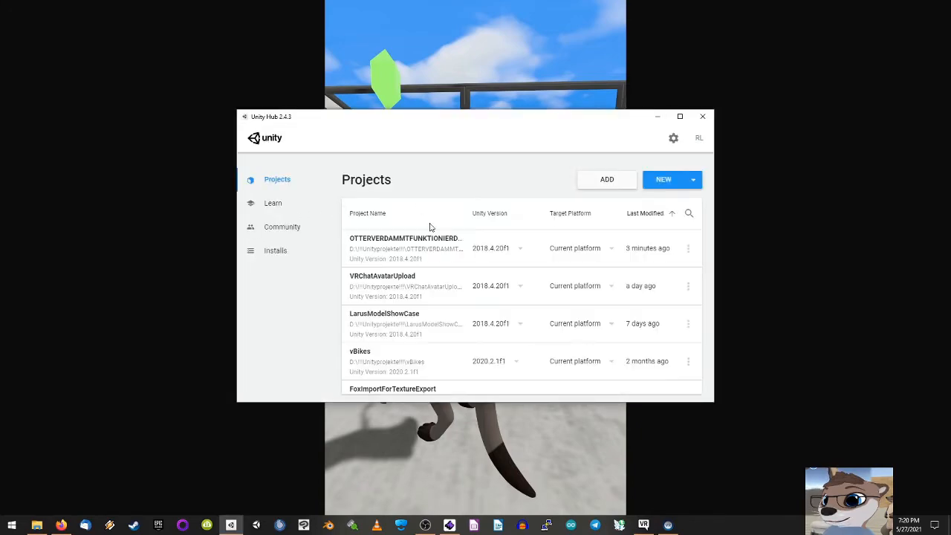
click(419, 247)
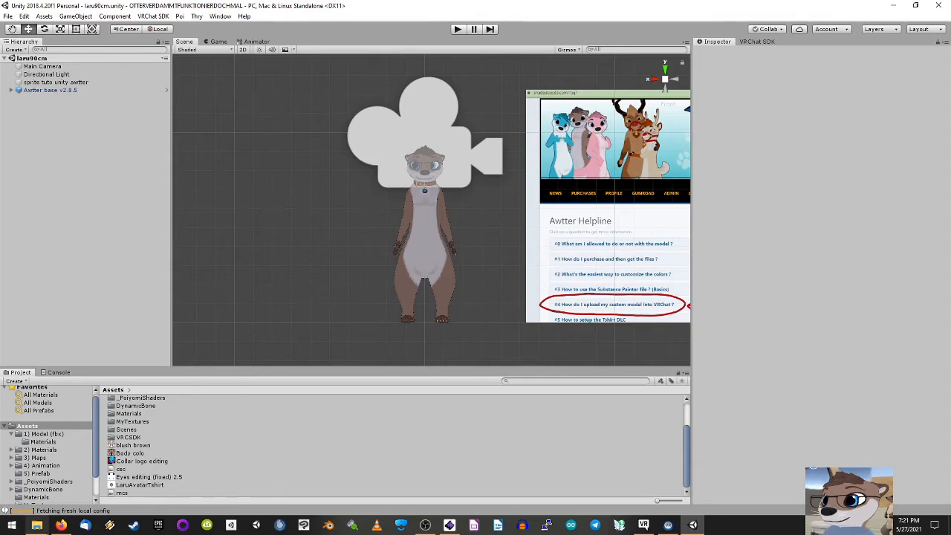
Step: Import LaruAvatarTshirt.png from the Meerkats\Textures folder into the Unity project's Assets folder, and close the file browser window
click(37, 526)
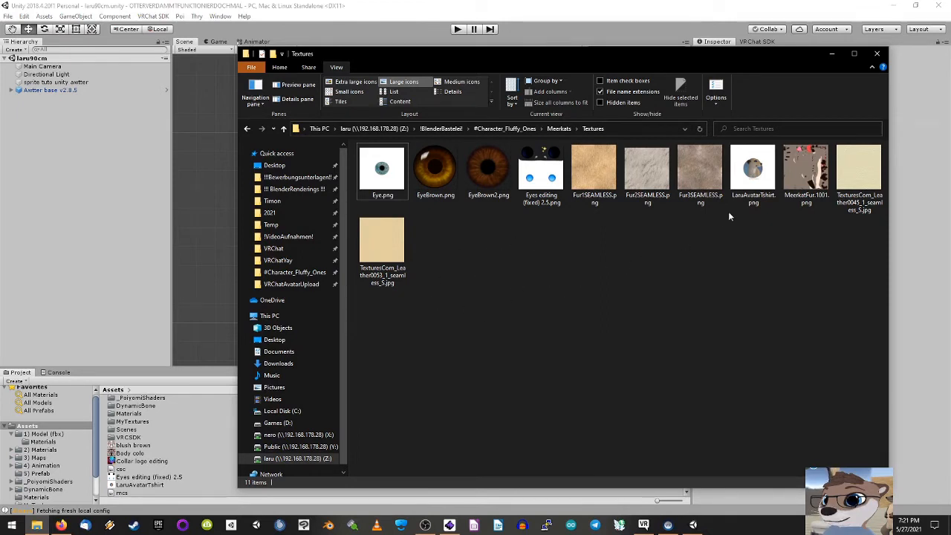
click(754, 173)
drag(34, 436, 32, 431)
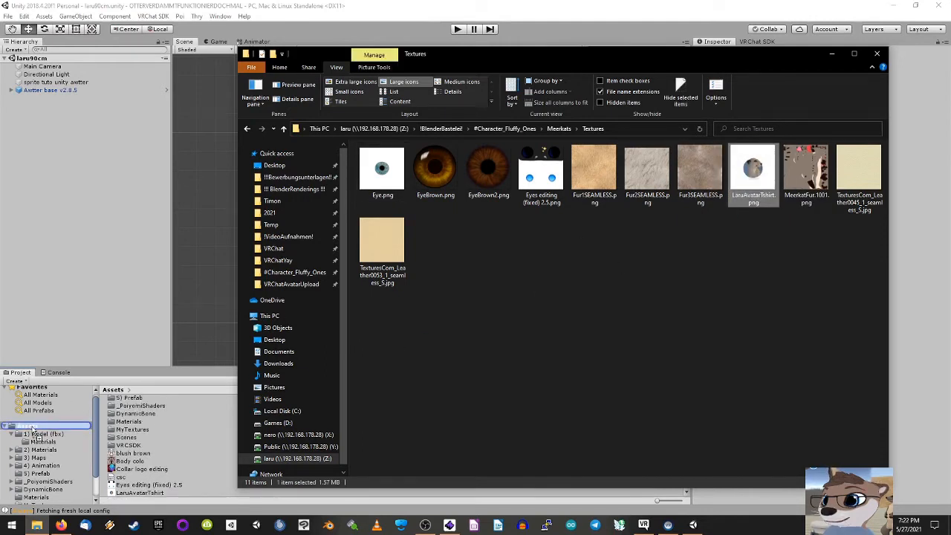
drag(33, 431, 33, 431)
drag(33, 431, 33, 431)
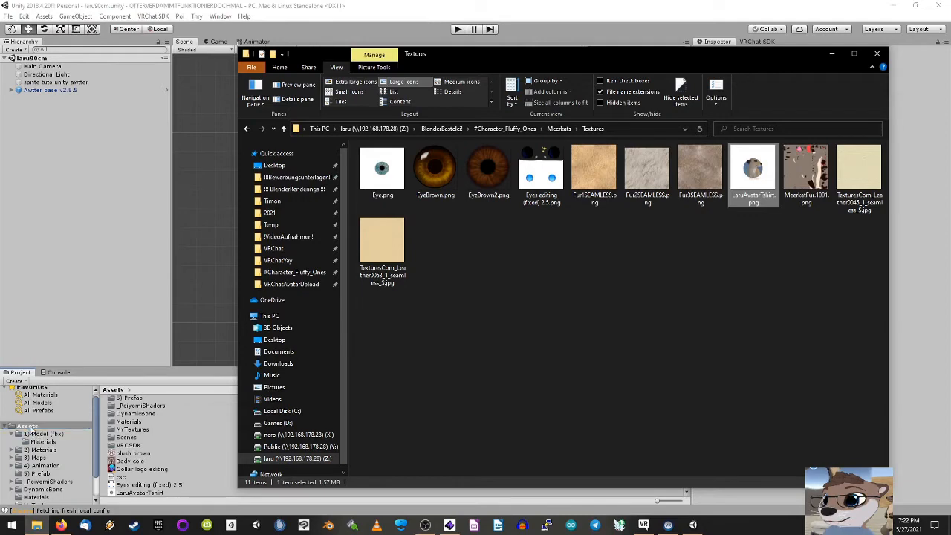
click(876, 53)
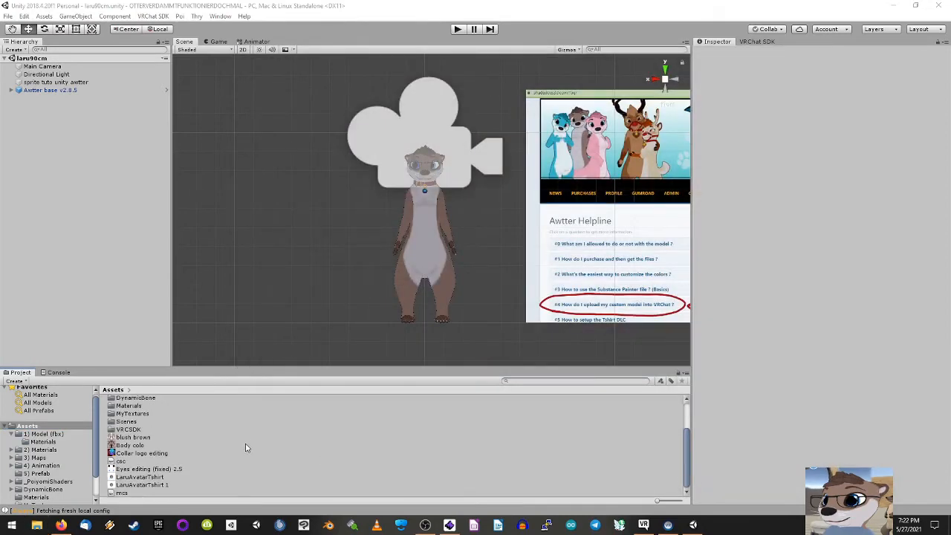
Step: Delete the duplicate texture LaruAvatarTshirt 1 from the Assets folder
click(148, 484)
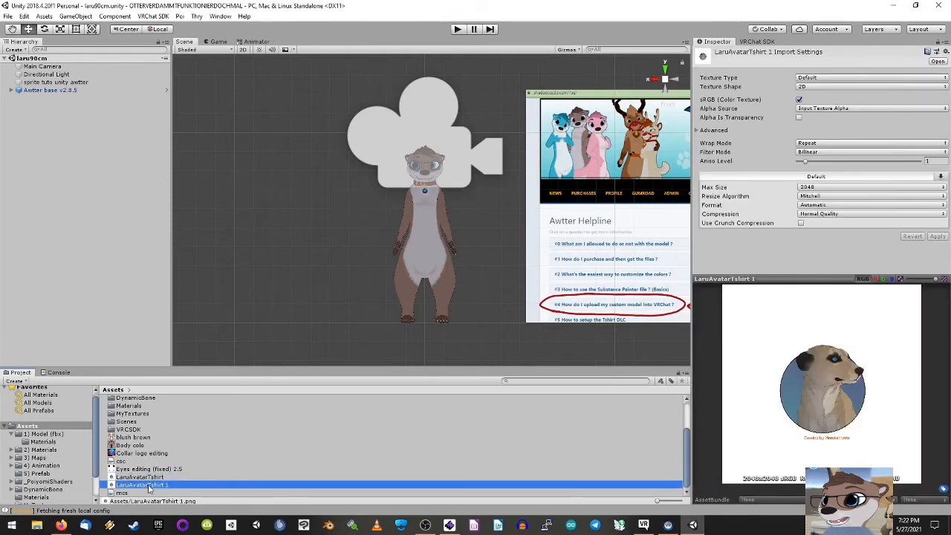
key(Delete)
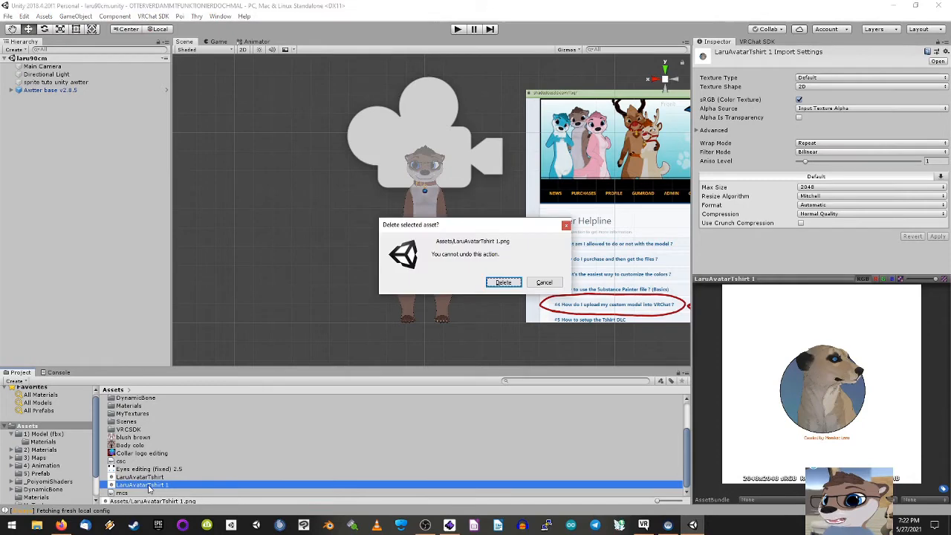
click(504, 285)
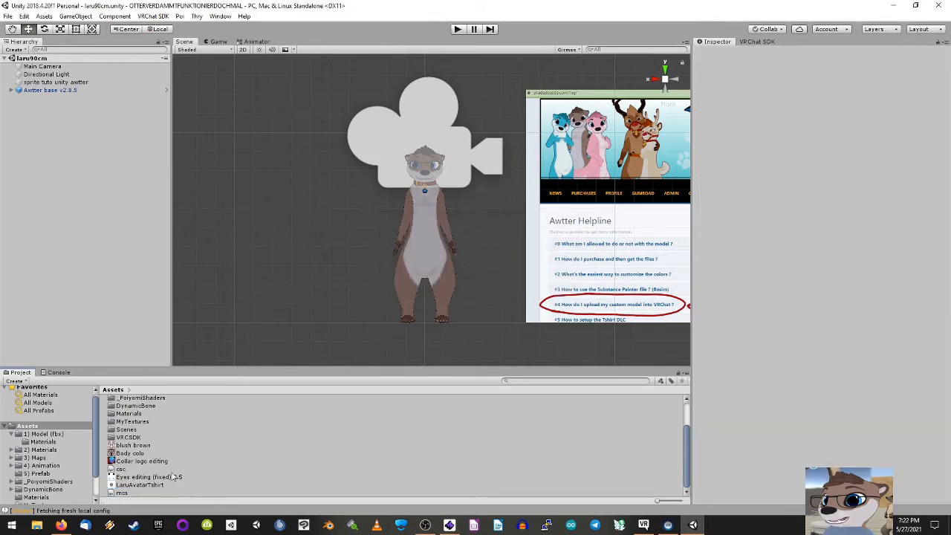
Step: Check the LaruAvatarTshirt texture, and examine the AwtterWithShirtTest model from the 1) Model (fbx) folder in the preview
click(139, 484)
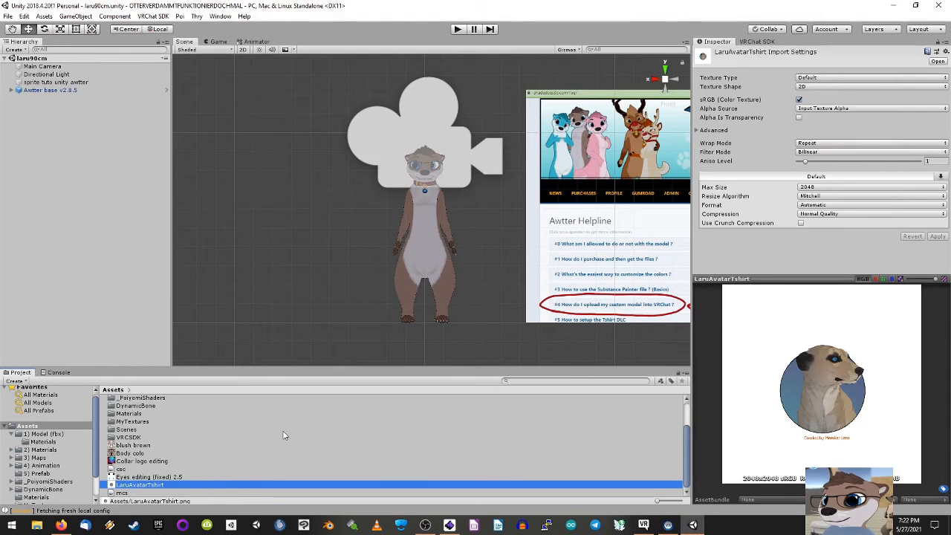
scroll(200, 435, up, 3)
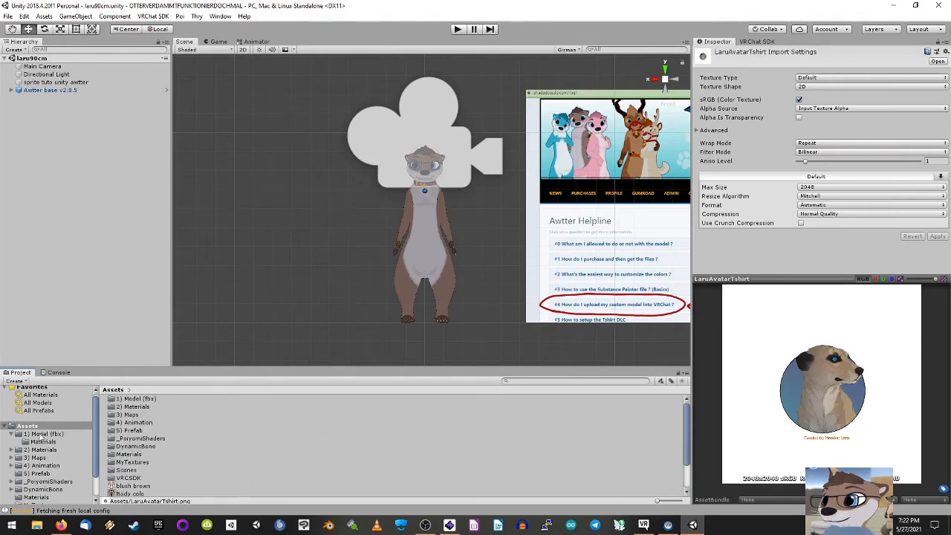
click(42, 434)
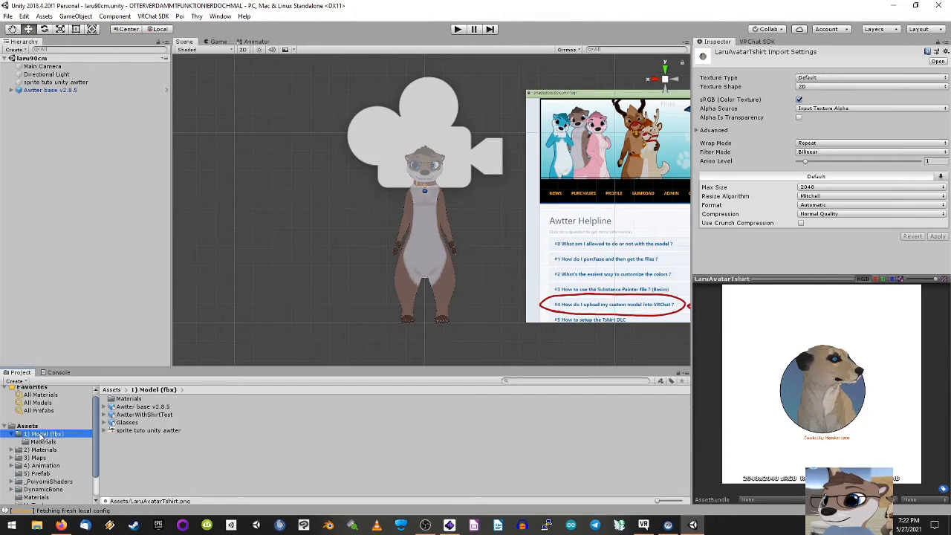
click(154, 416)
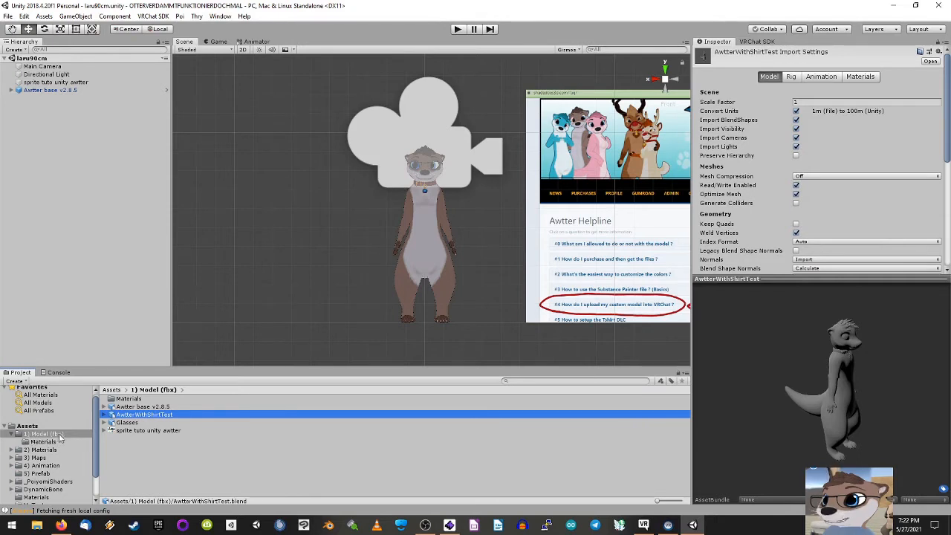
drag(873, 364, 834, 372)
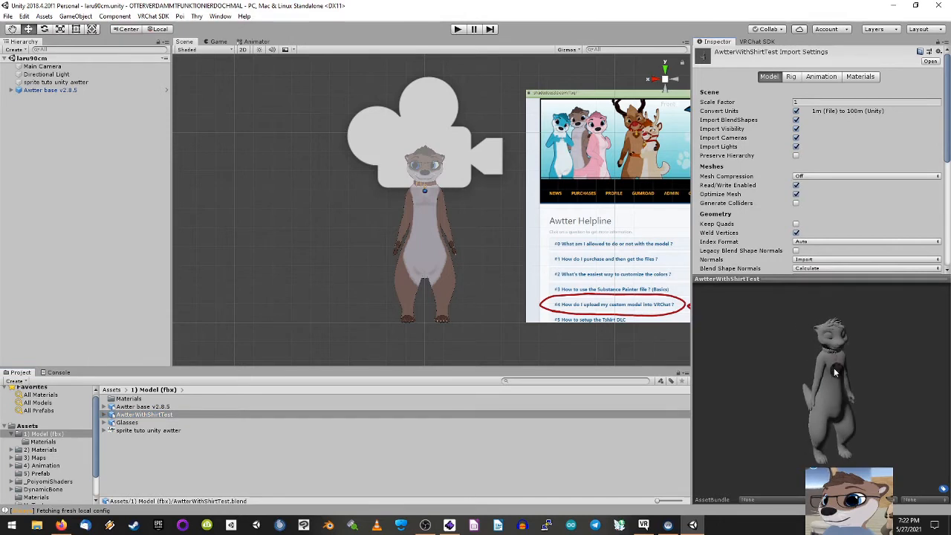
Step: Set the AwtterWithShirtTest model's material location to Use External Materials (Legacy) and apply the import settings
click(861, 78)
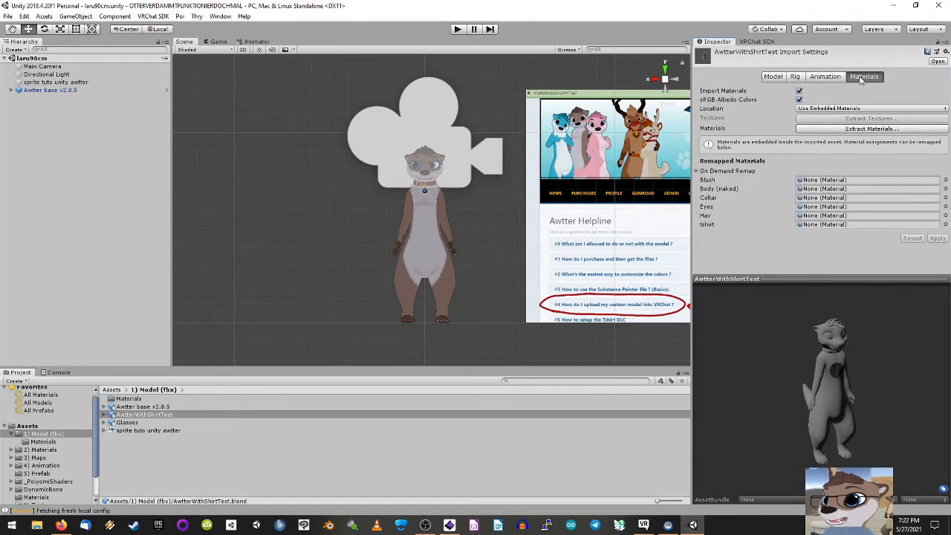
click(829, 109)
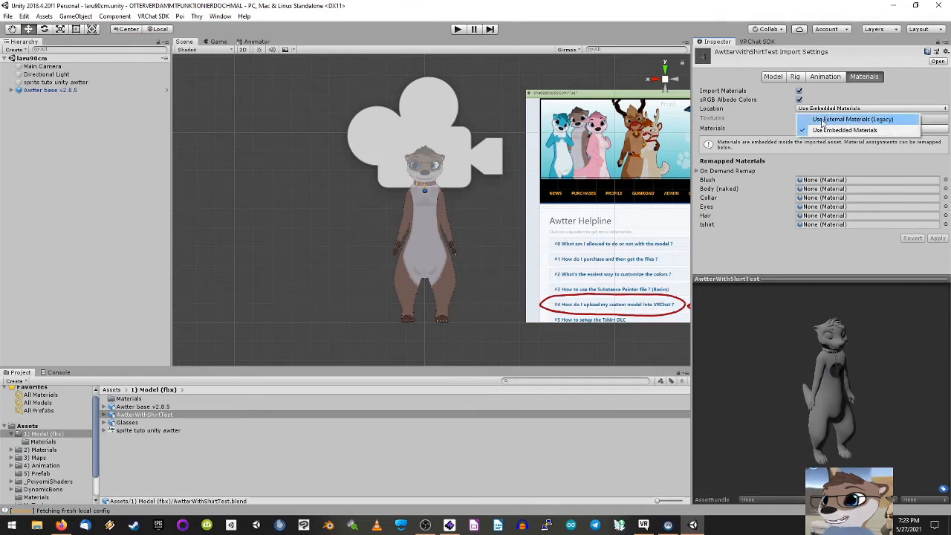
click(883, 120)
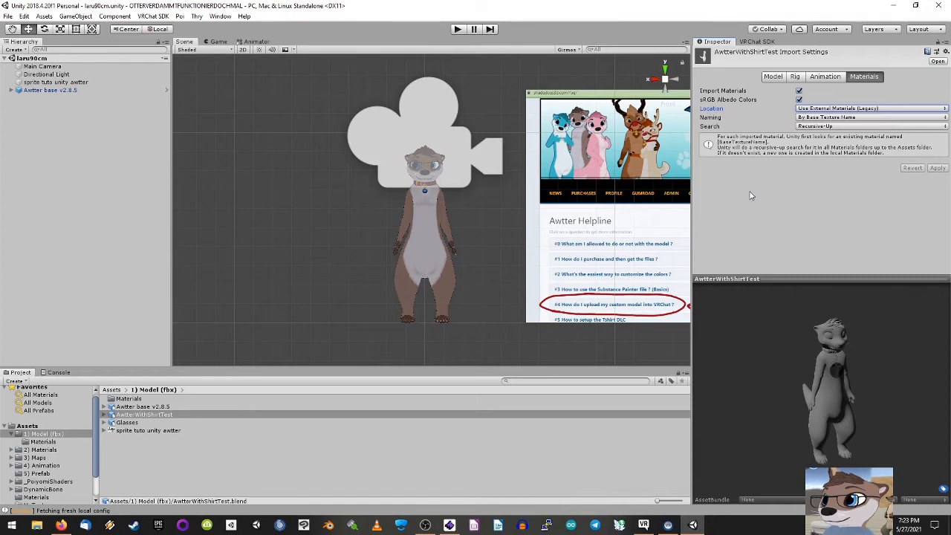
Step: Set the AwtterWithShirtTest model's rig animation type to Humanoid and apply the change
click(826, 77)
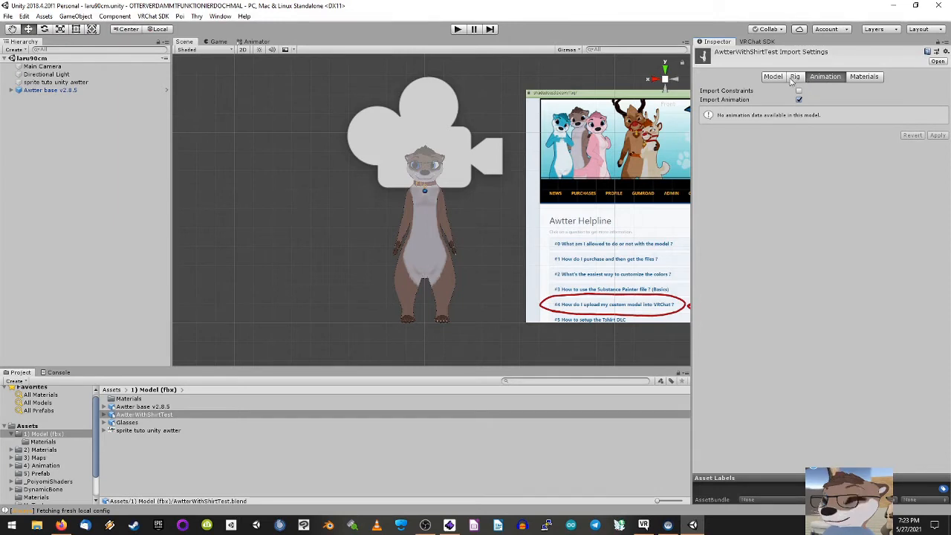
click(795, 76)
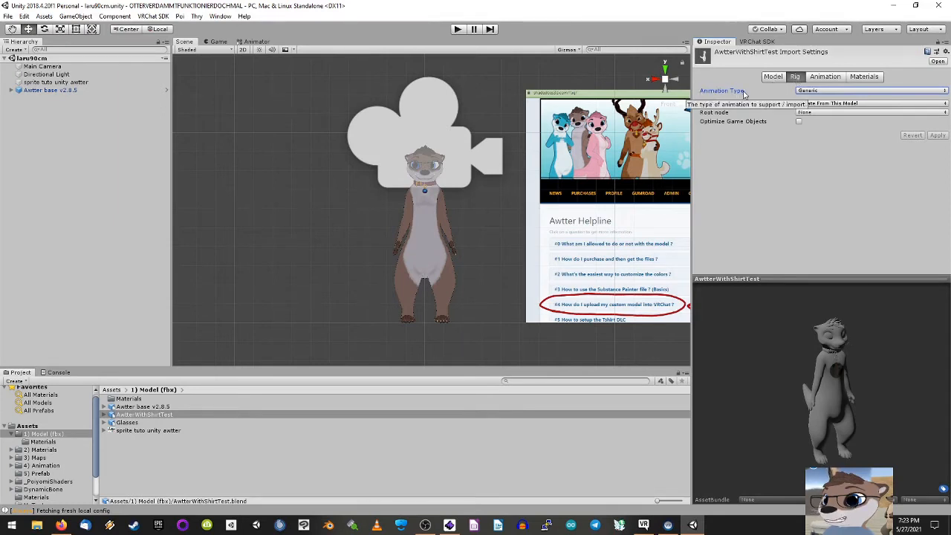
click(834, 92)
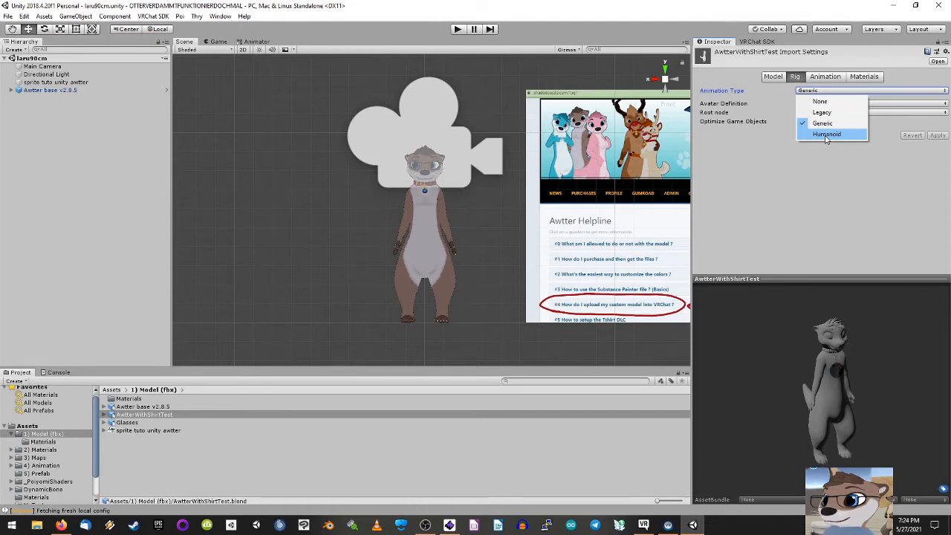
click(825, 137)
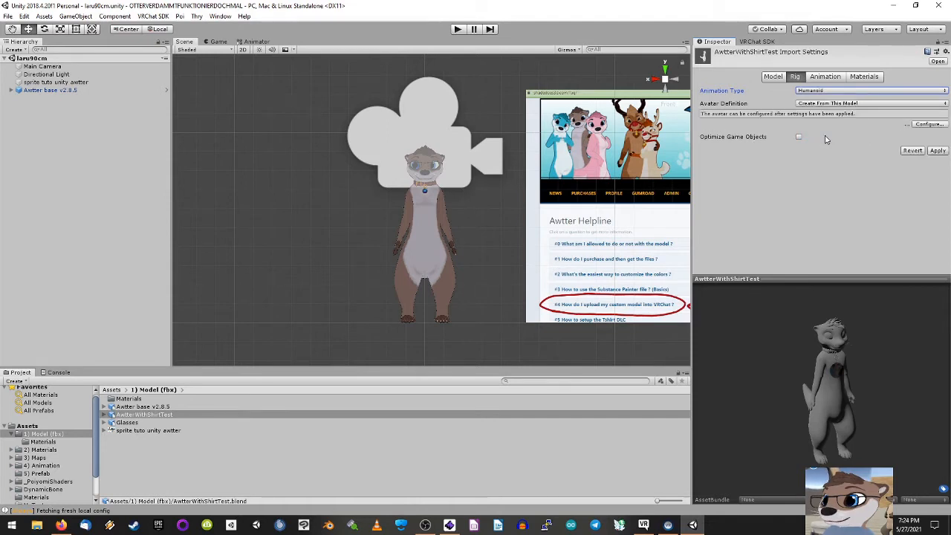
click(938, 151)
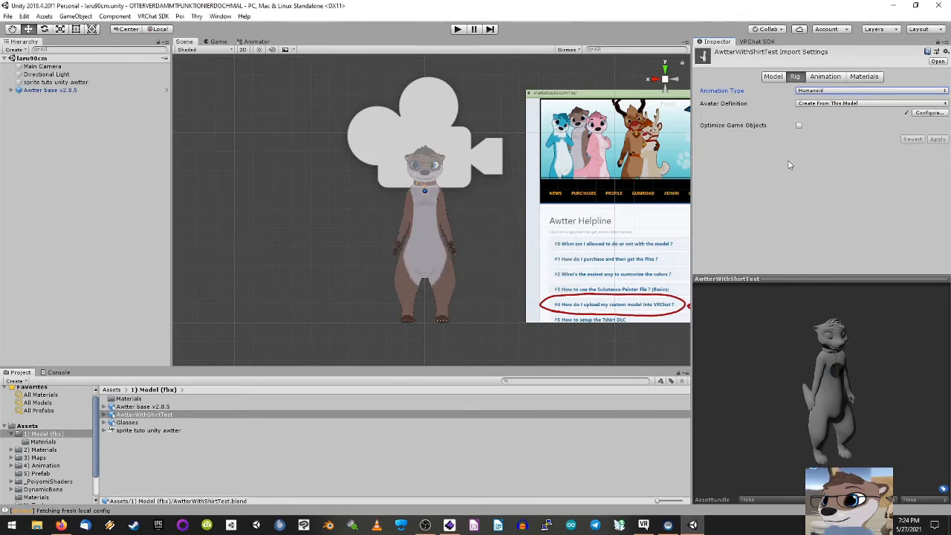
Step: Open the avatar configuration for AwtterWithShirtTest and examine the armature and the bone mapping of the body, arms and legs
click(925, 115)
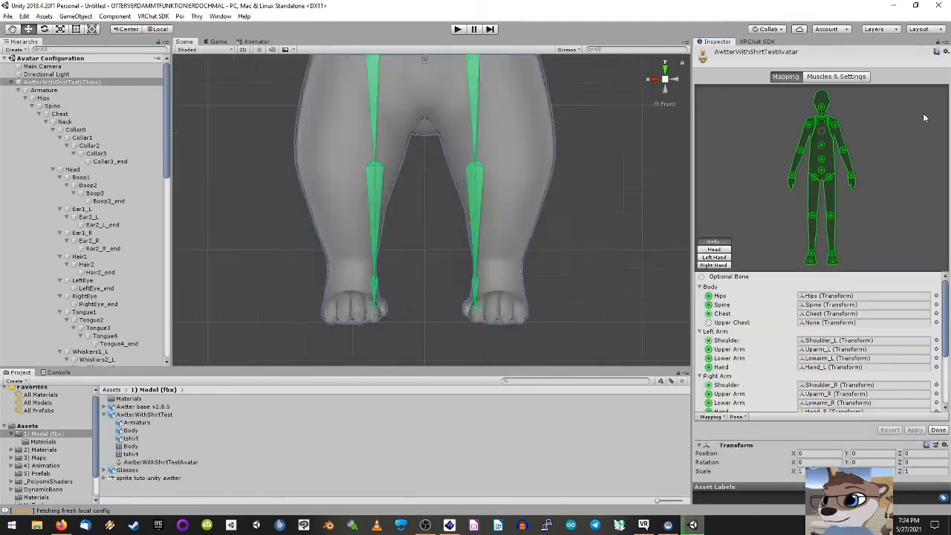
click(51, 89)
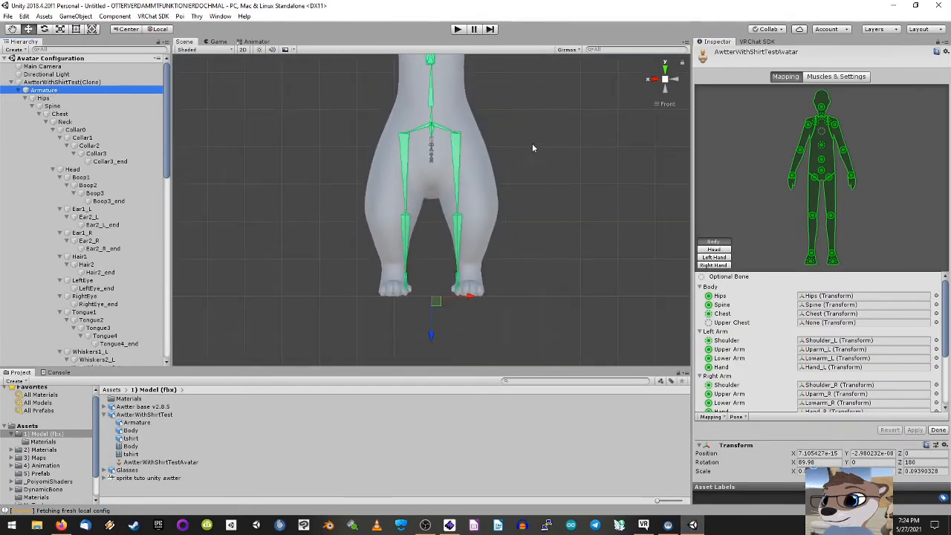
middle_drag(551, 139, 552, 147)
click(50, 92)
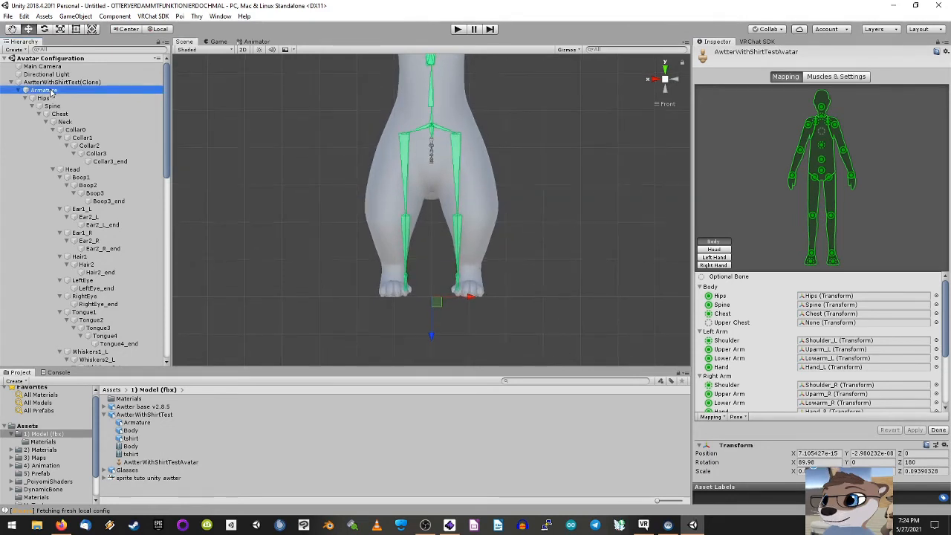
middle_drag(528, 126, 531, 223)
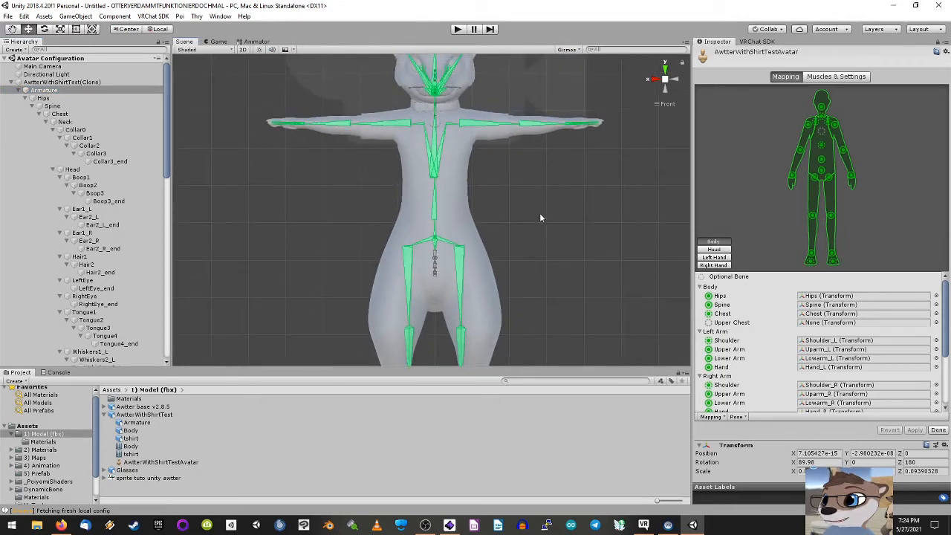
scroll(540, 218, down, 5)
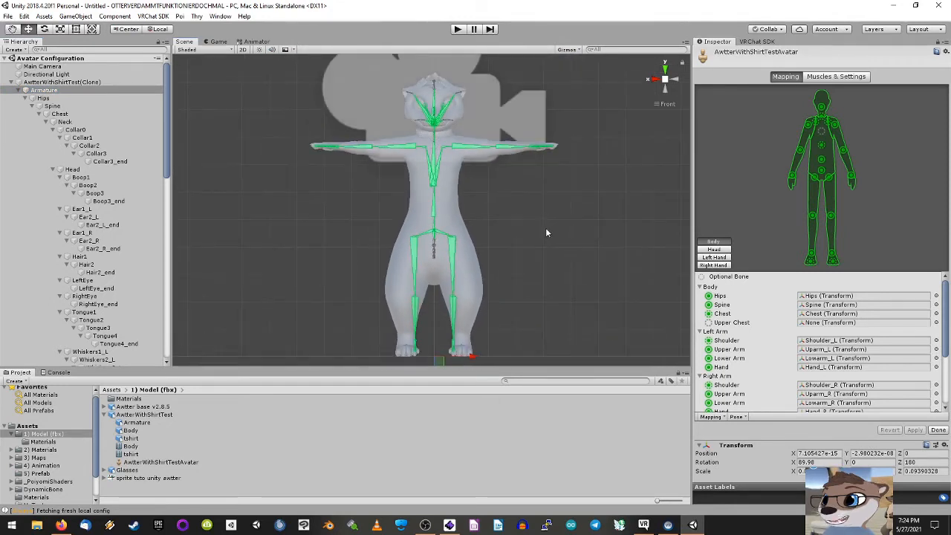
middle_drag(547, 233, 545, 221)
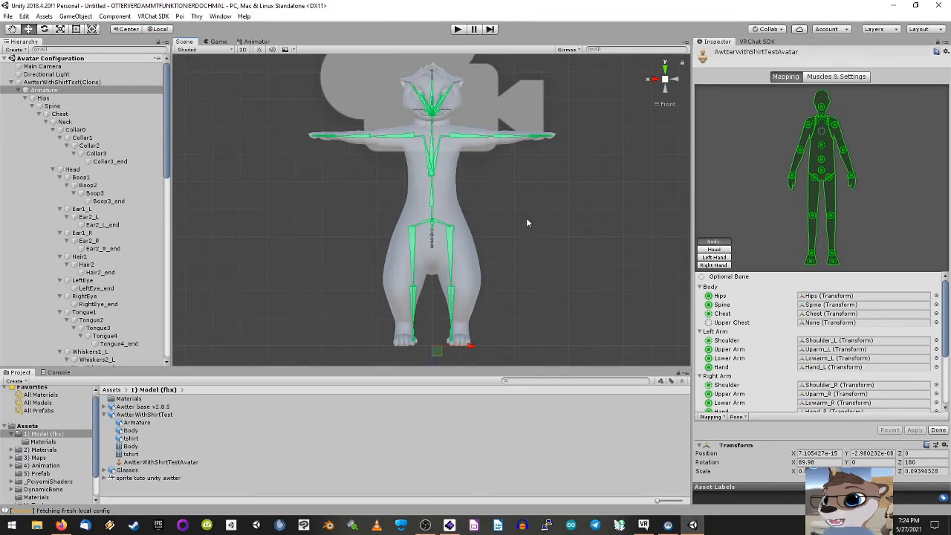
mouse_move(527, 217)
middle_down()
mouse_move(548, 221)
mouse_move(532, 223)
middle_up()
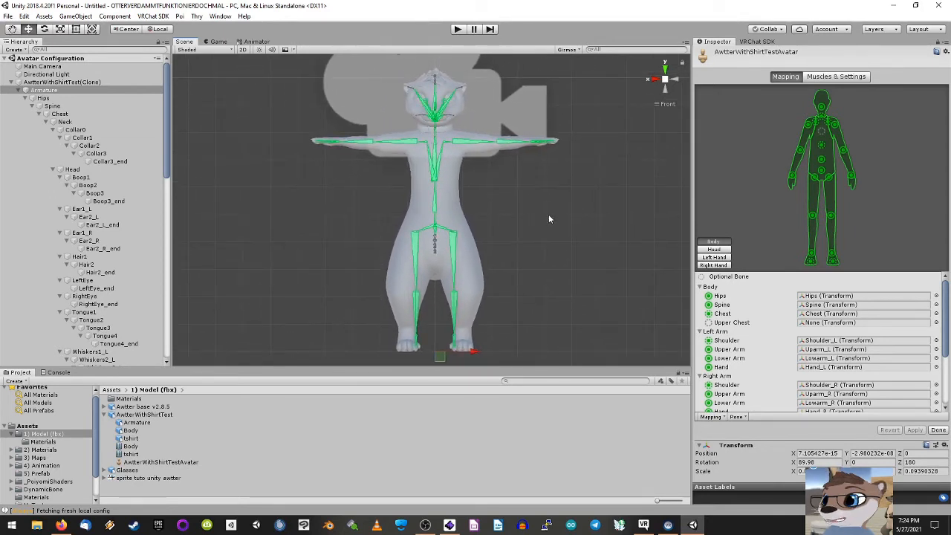
alt+drag(567, 216, 477, 251)
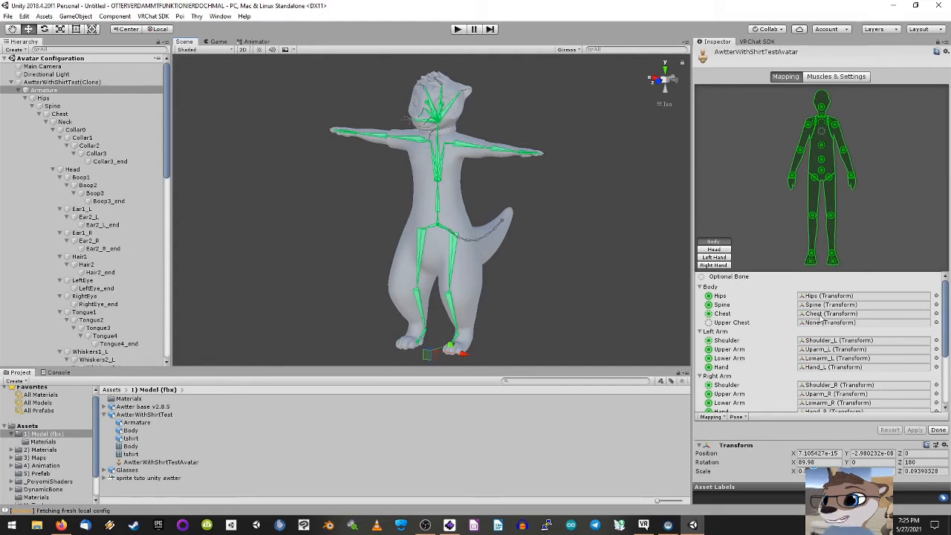
scroll(743, 333, down, 2)
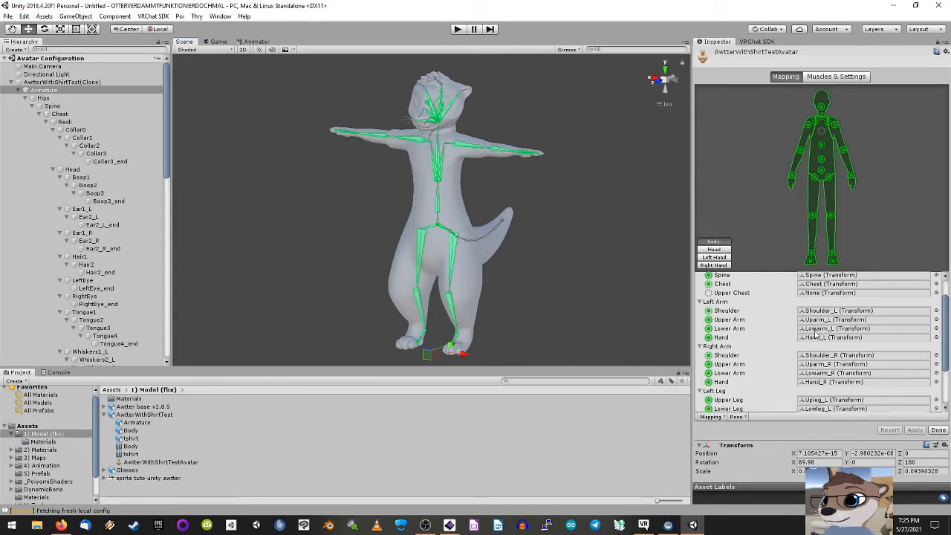
scroll(813, 338, down, 2)
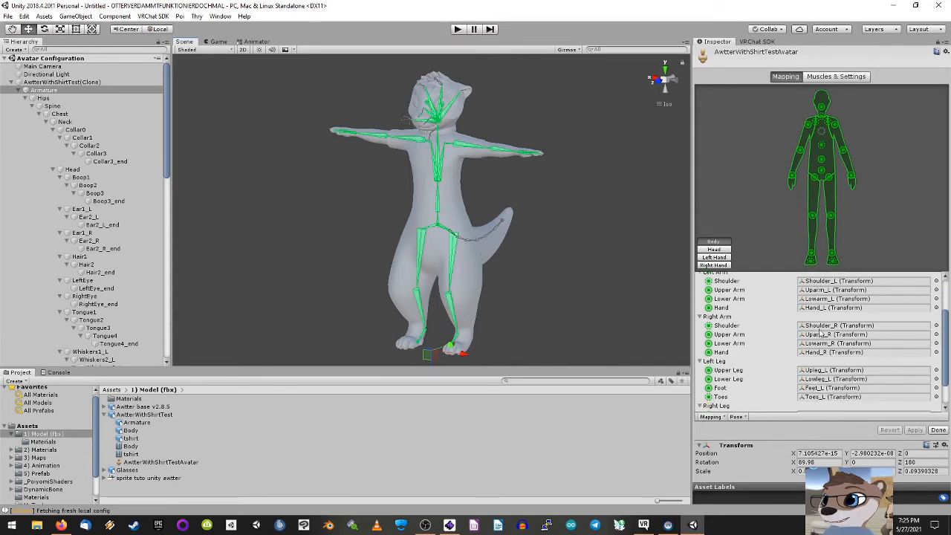
scroll(818, 347, down, 2)
scroll(818, 347, down, 1)
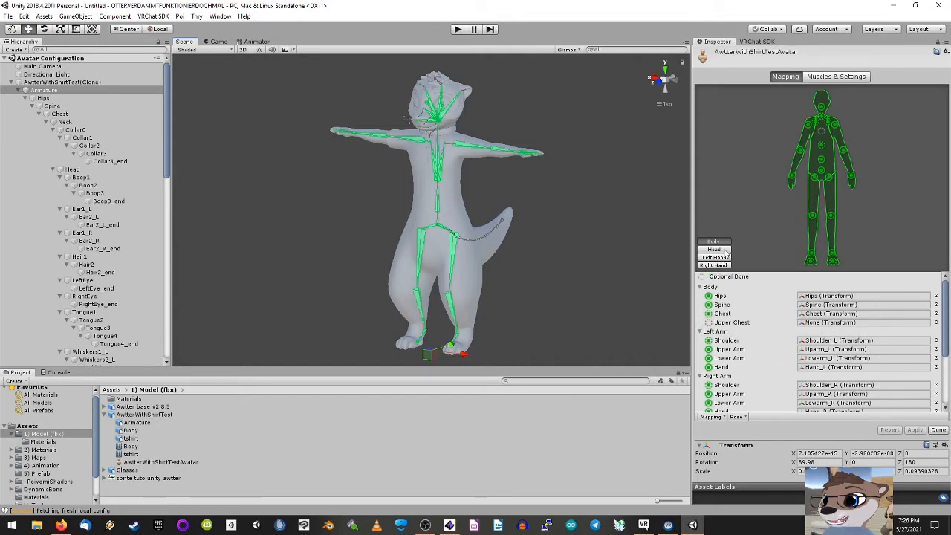
Step: Remove the Boop2 bone from the Jaw slot in the head mapping and apply the change
click(726, 252)
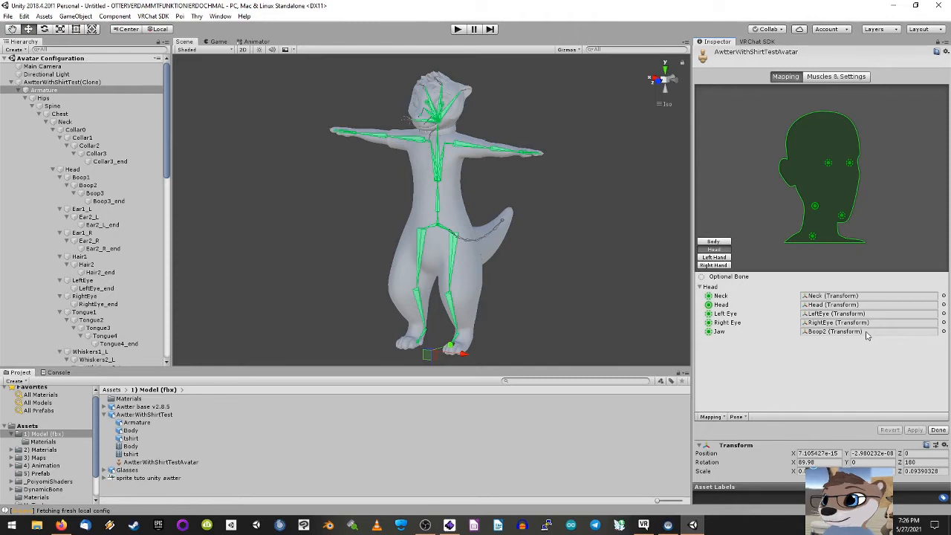
click(866, 332)
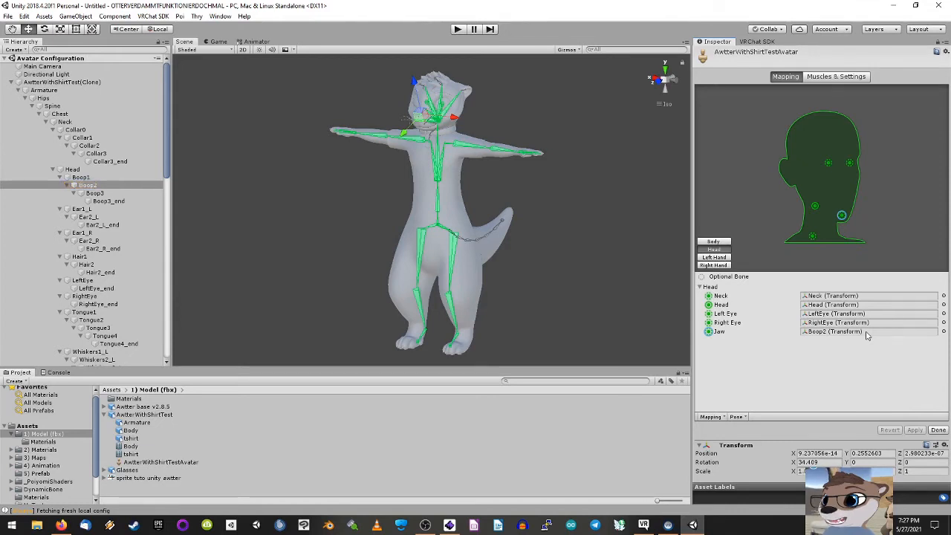
key(Delete)
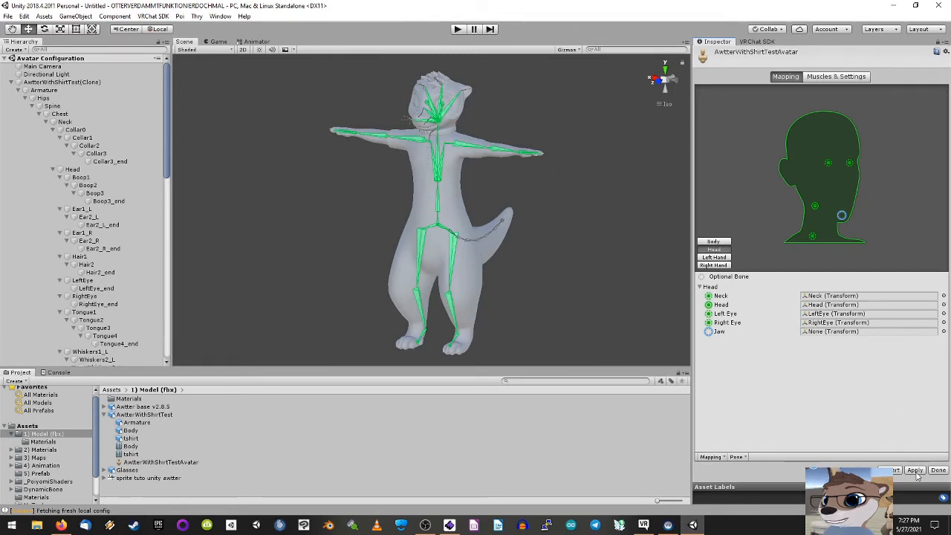
click(917, 473)
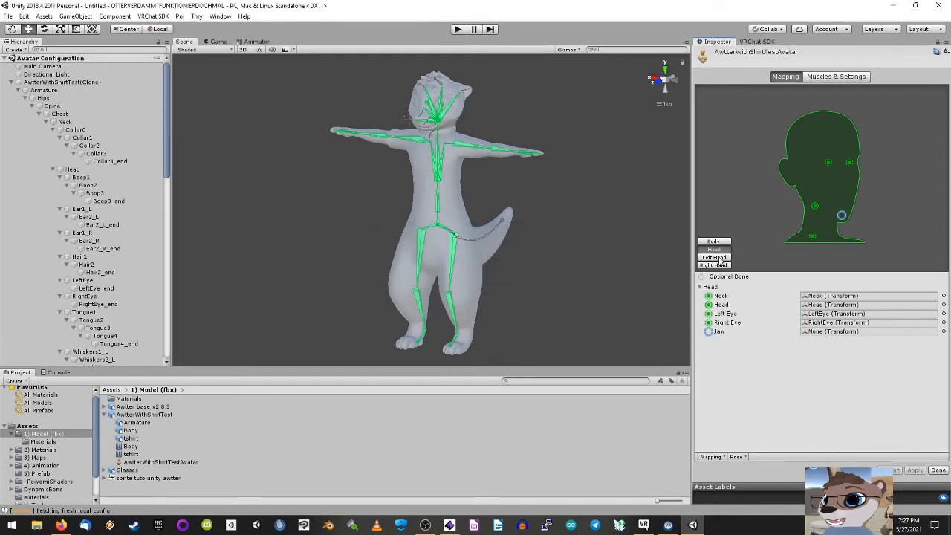
Step: Check the finger bone mapping of the left and right hands, and review the head mapping again
click(714, 258)
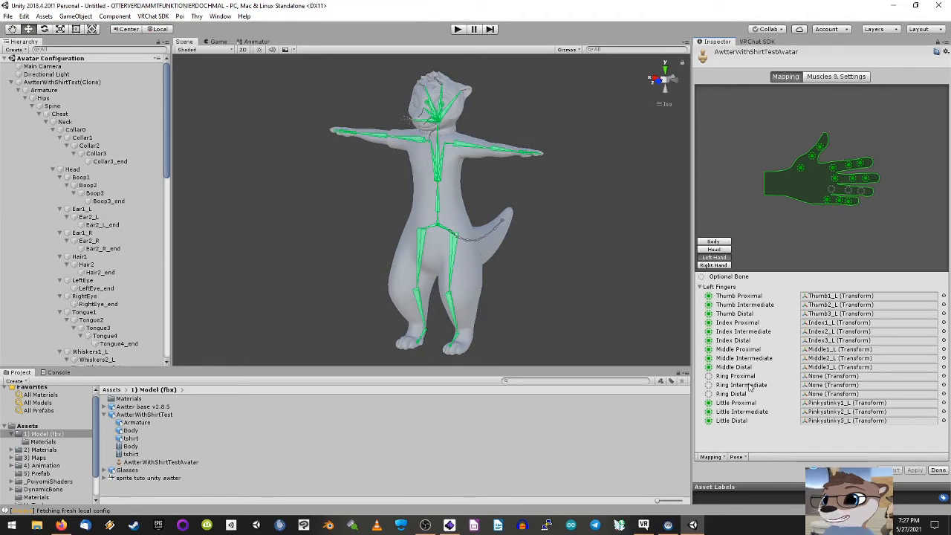
click(715, 266)
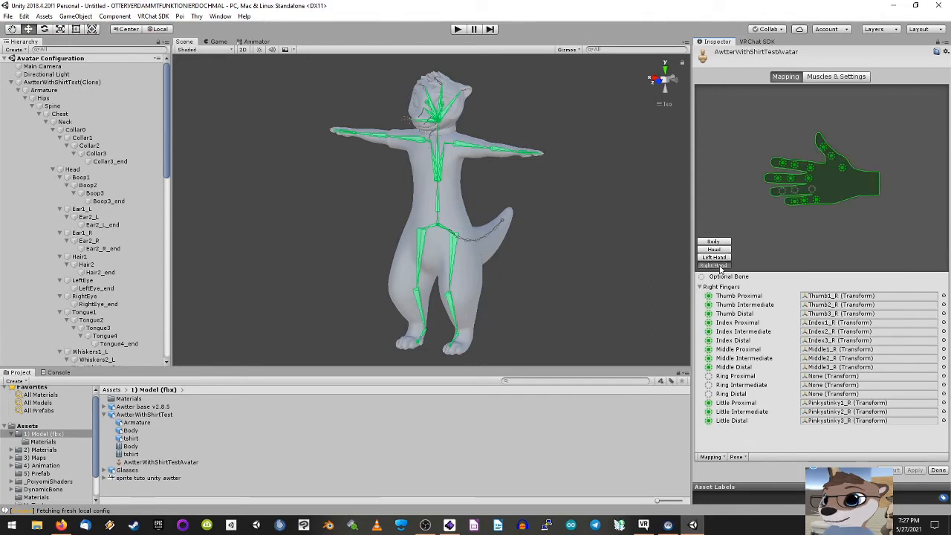
click(715, 249)
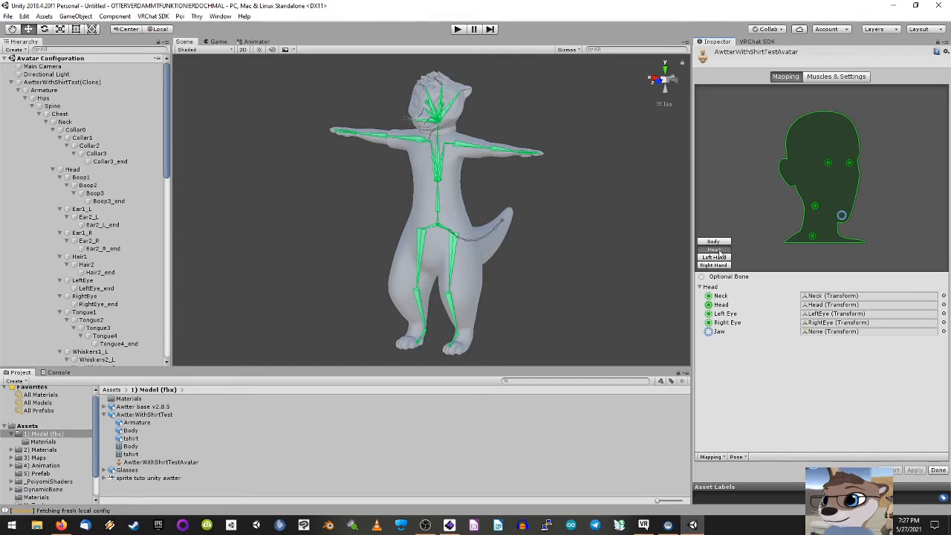
Step: Test the avatar's movement with the muscle group previews, reset all preview values, and close the avatar configuration
click(831, 77)
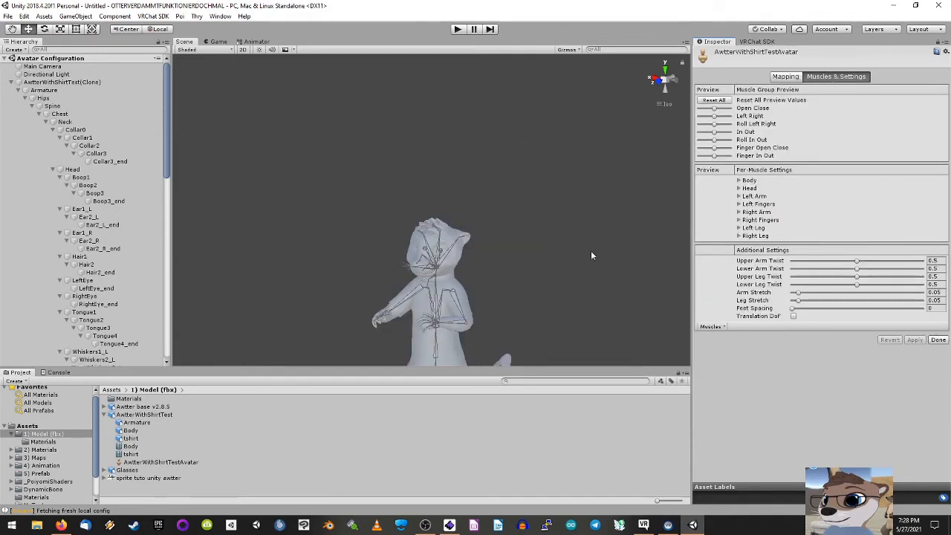
middle_drag(532, 269, 536, 135)
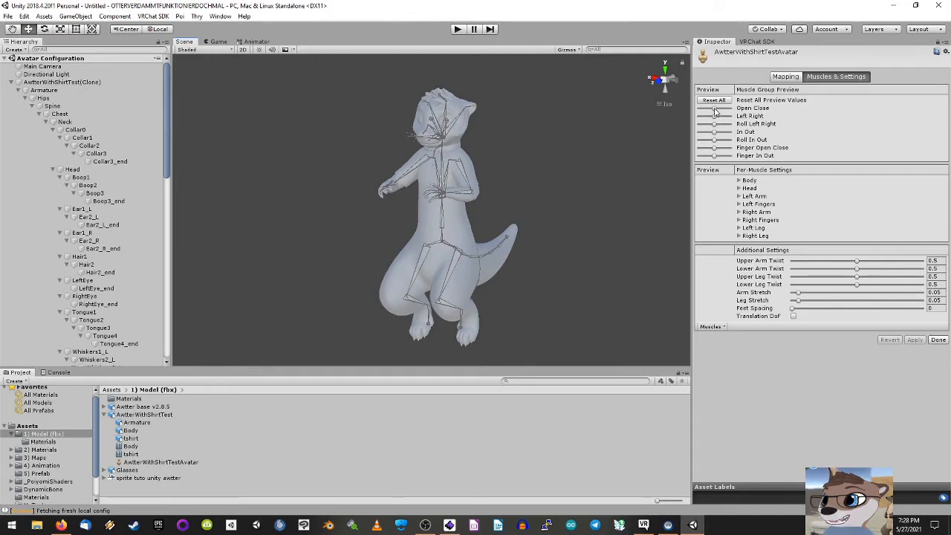
drag(715, 111, 714, 157)
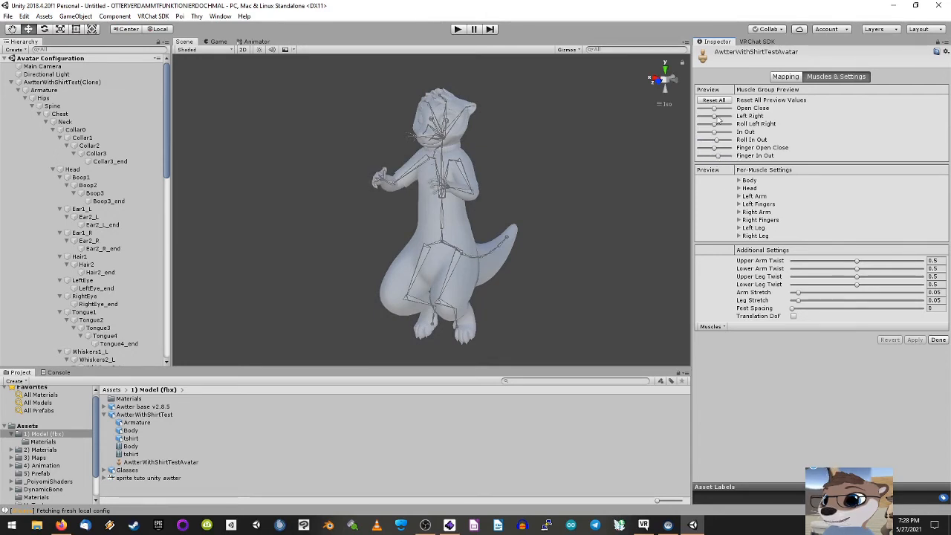
click(716, 102)
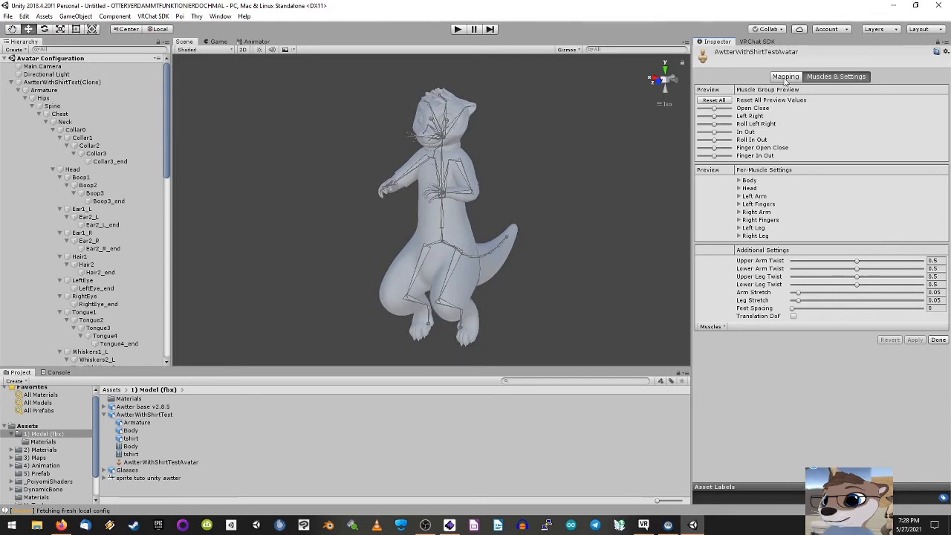
click(938, 341)
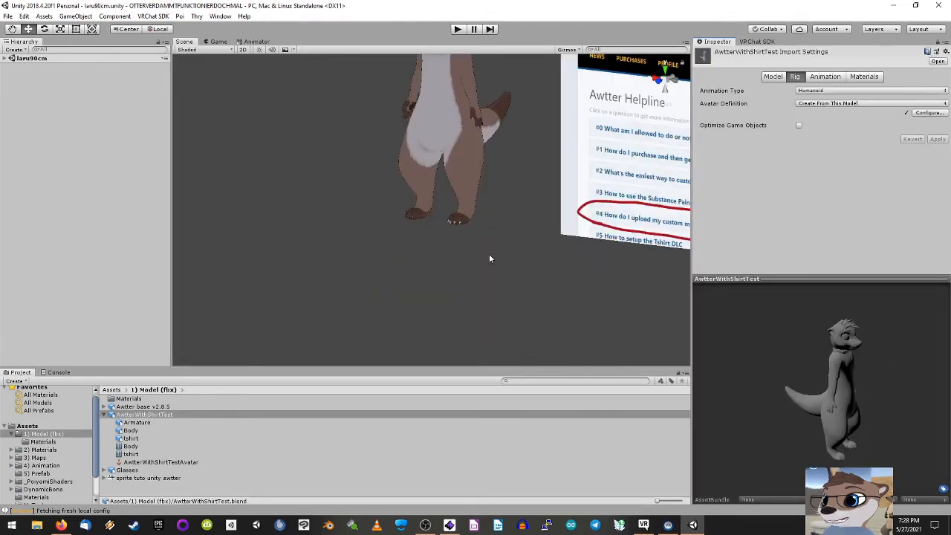
Step: Expand the laru90cm scene in the hierarchy and review the AwtterWithShirtTest model's scene, mesh and geometry import settings
click(5, 59)
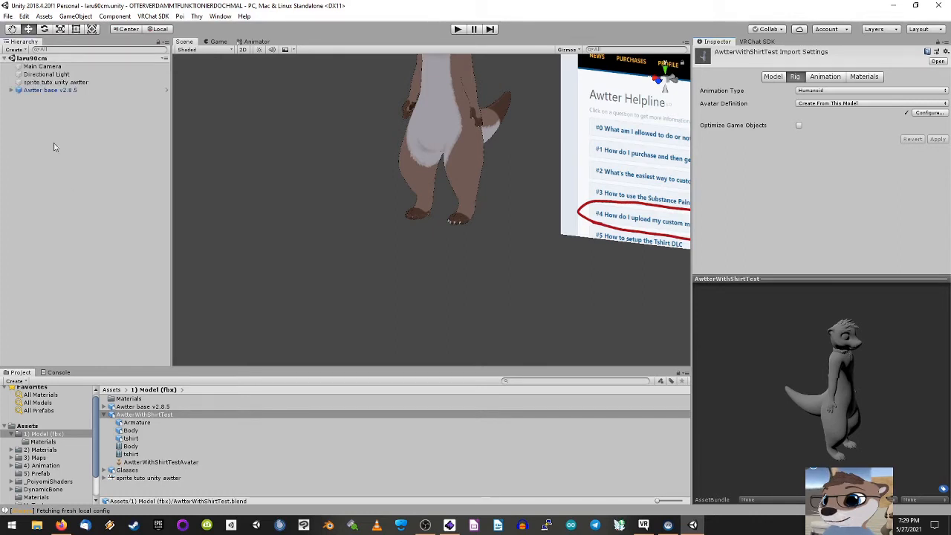
click(773, 78)
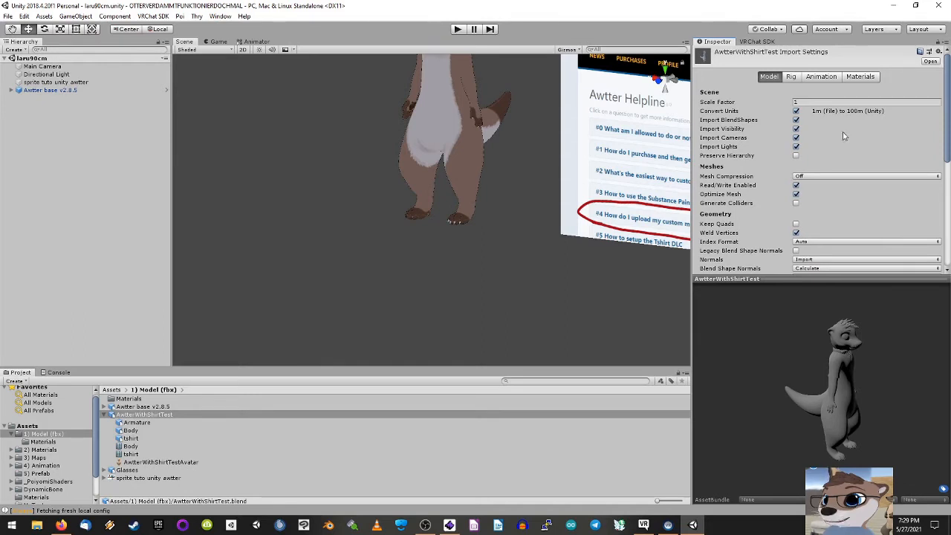
scroll(859, 150, down, 10)
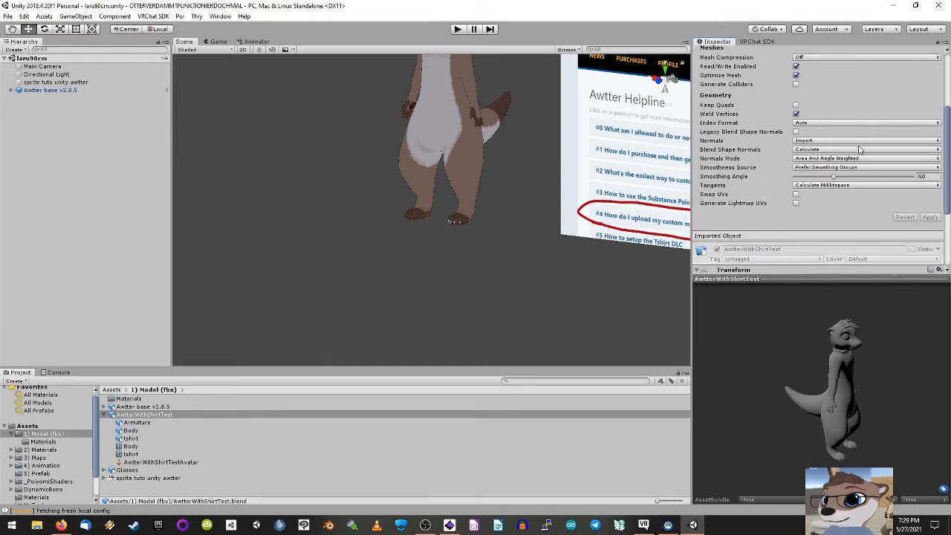
scroll(856, 149, up, 8)
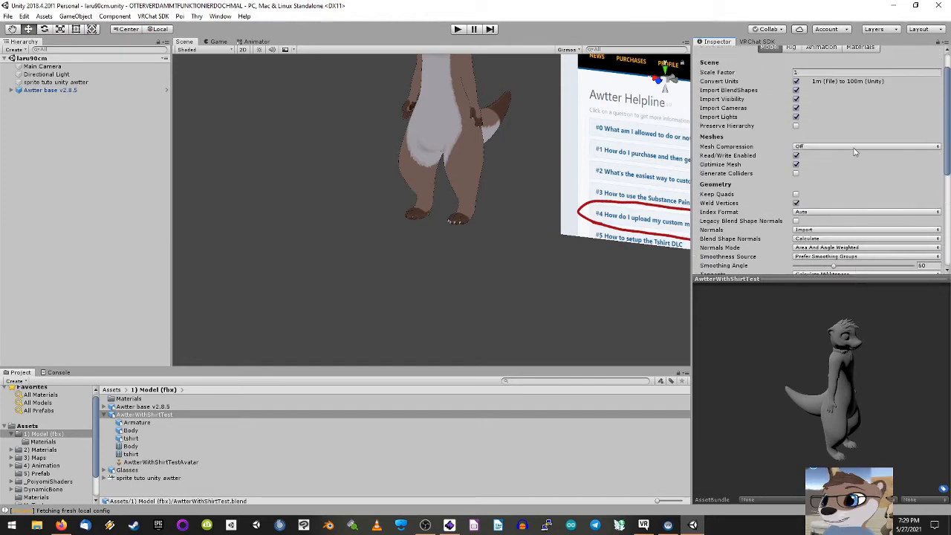
Step: Place the AwtterWithShirtTest model in the laru90cm scene and frame it in the scene view
scroll(855, 151, up, 2)
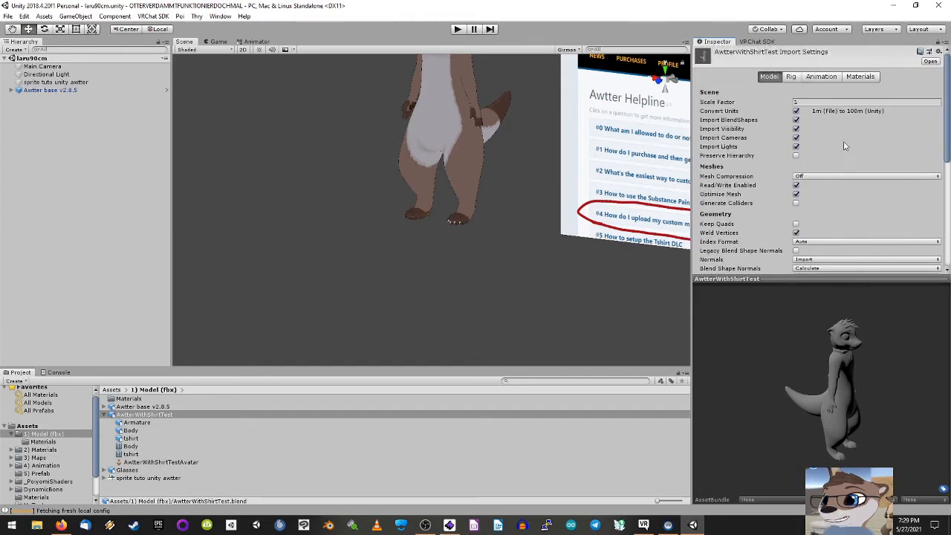
click(106, 414)
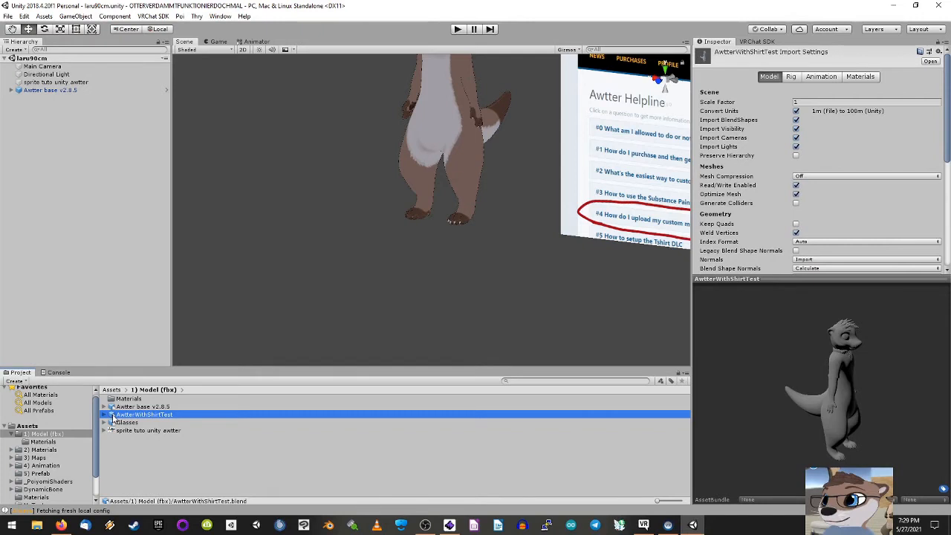
drag(112, 416, 73, 226)
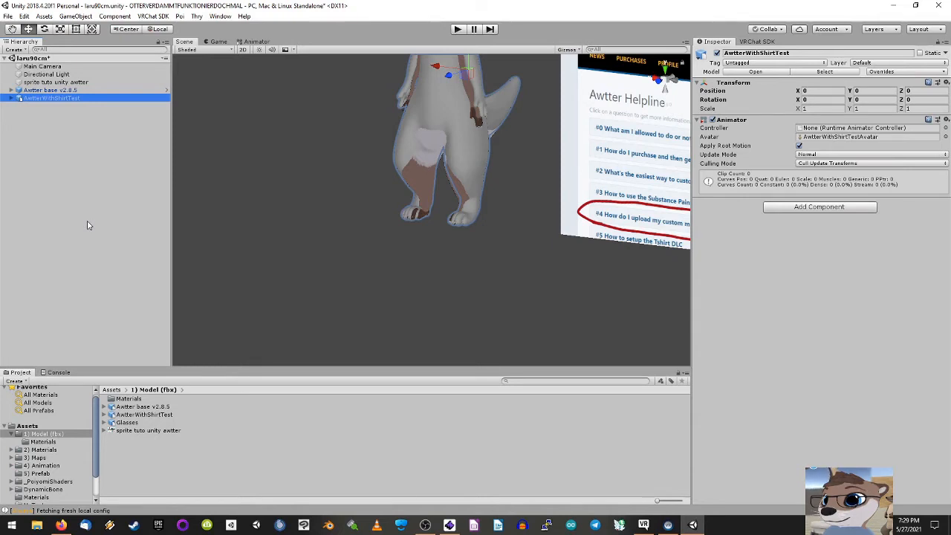
middle_drag(485, 151, 431, 214)
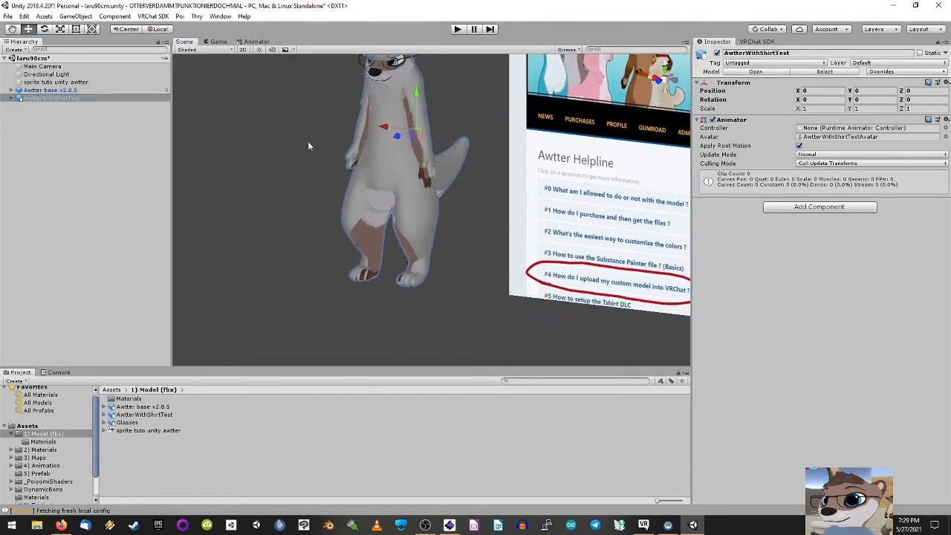
double_click(47, 99)
scroll(322, 187, up, 14)
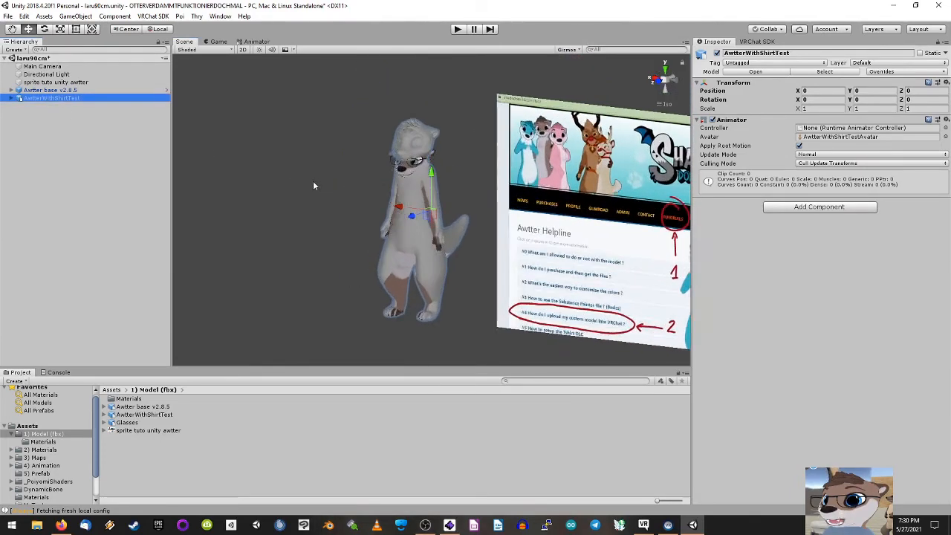
scroll(294, 185, down, 3)
scroll(291, 182, down, 1)
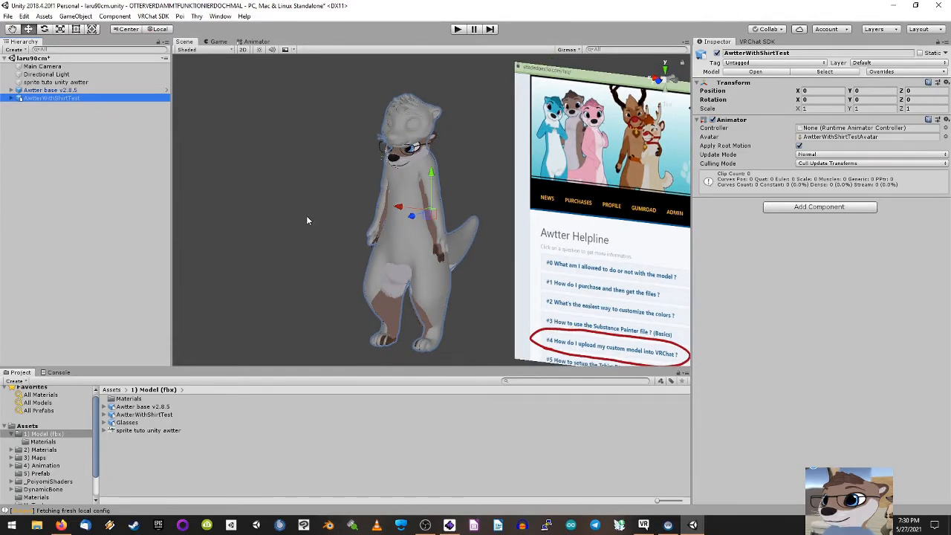
alt+drag(307, 217, 479, 199)
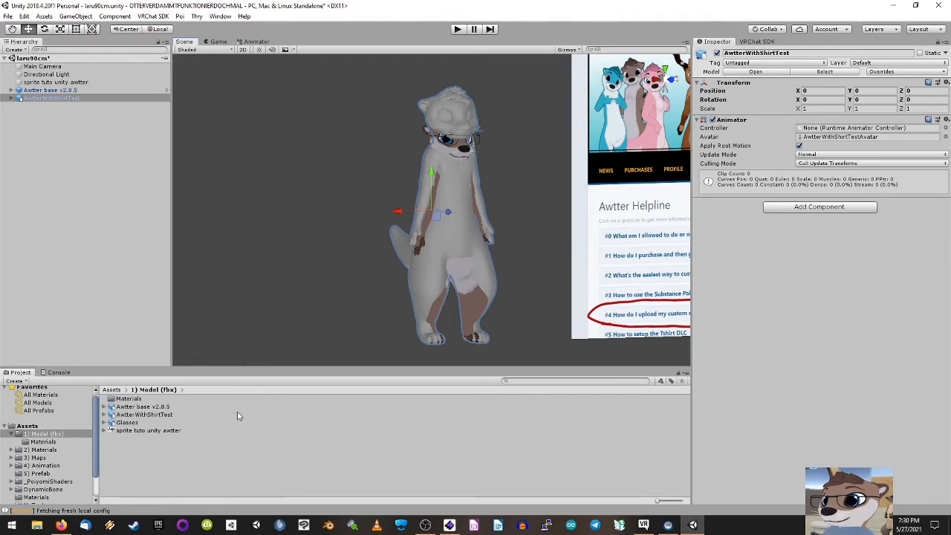
Step: Create a new material named Tshirt in the Materials folder inside 1) Model (fbx)
click(50, 442)
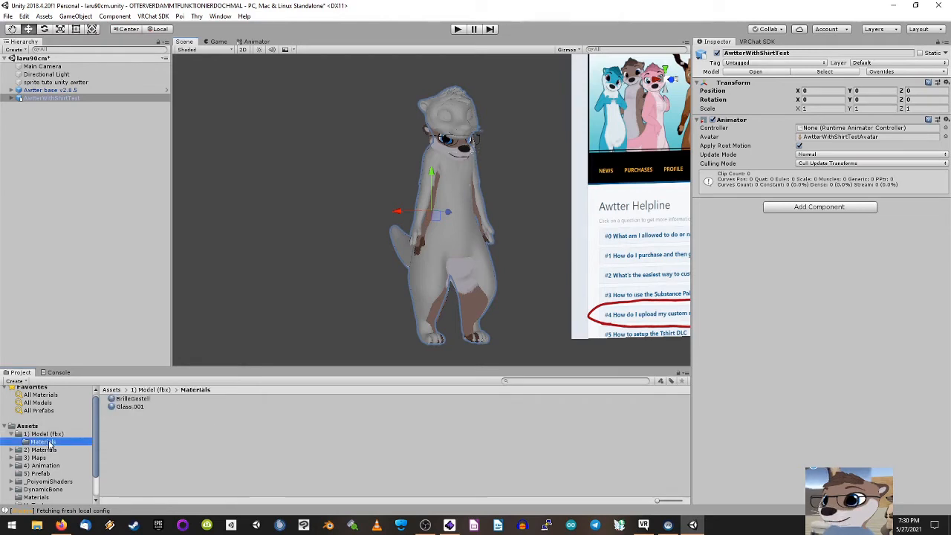
right_click(121, 429)
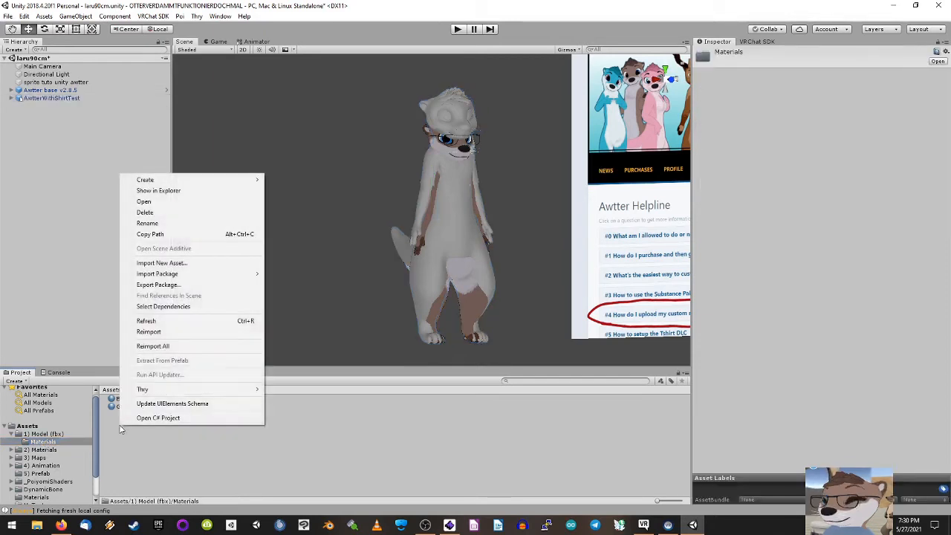
mouse_move(226, 183)
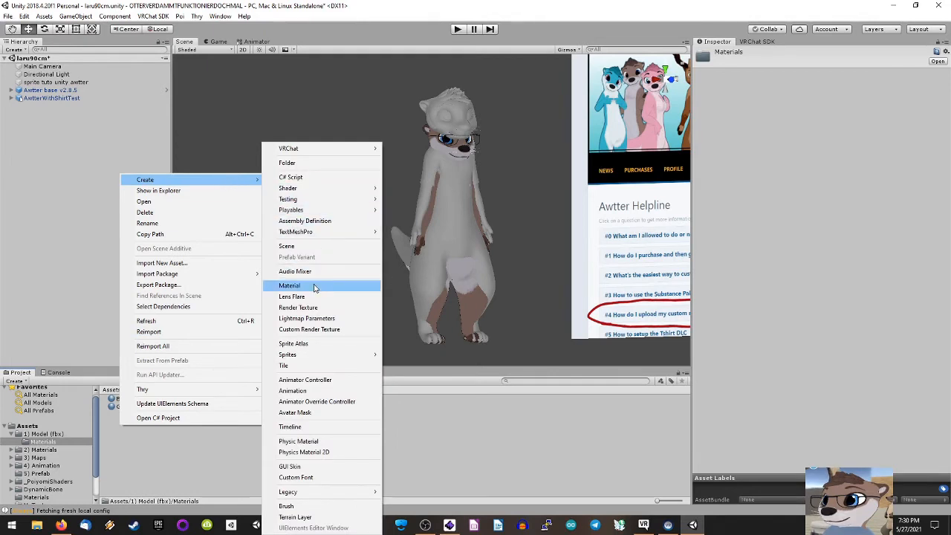
click(292, 285)
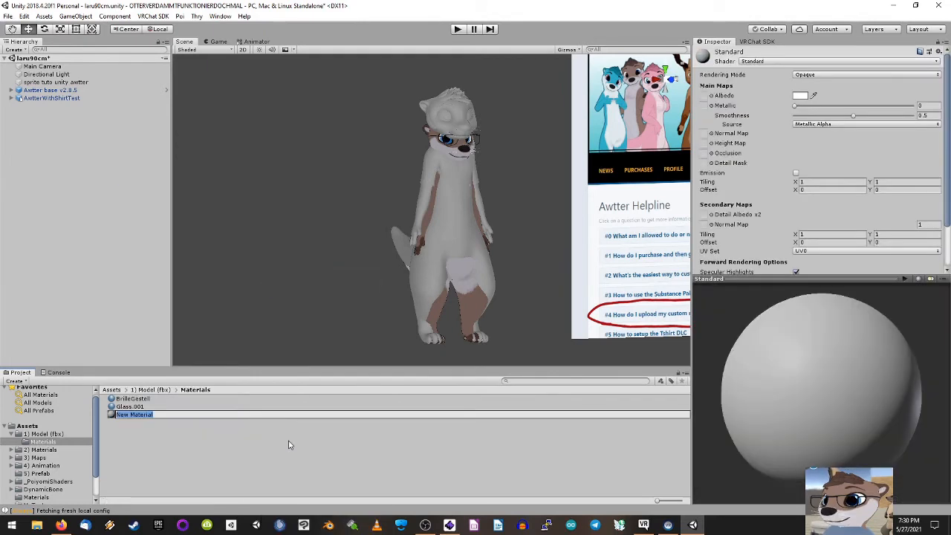
text(Tshirt)
click(290, 444)
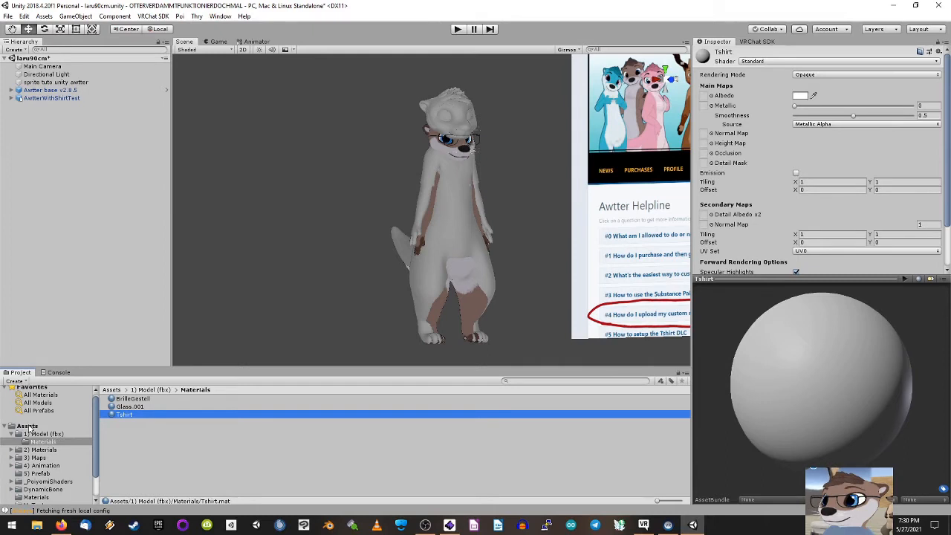
Step: Assign the LaruAvatarTshirt texture from the Assets folder as the Tshirt material's albedo map and check it on the preview sphere
click(28, 427)
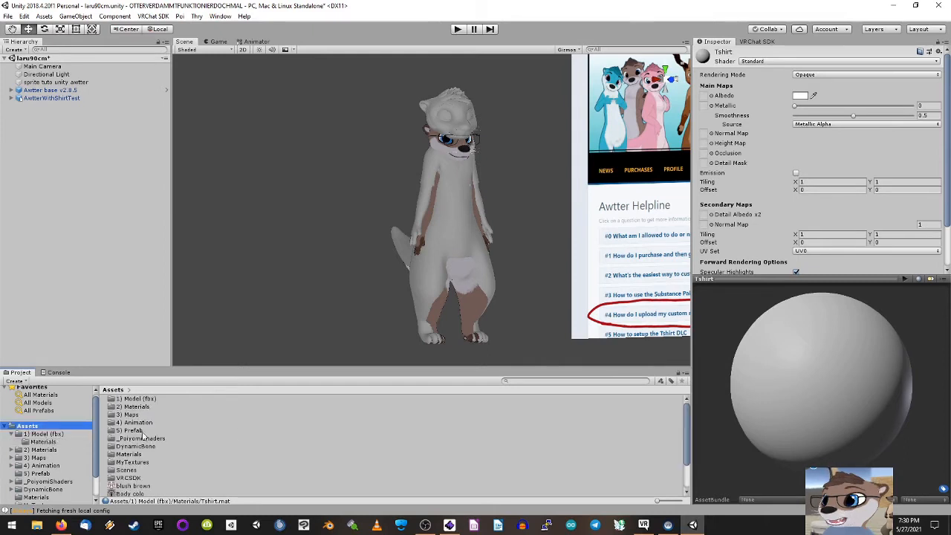
scroll(188, 444, down, 2)
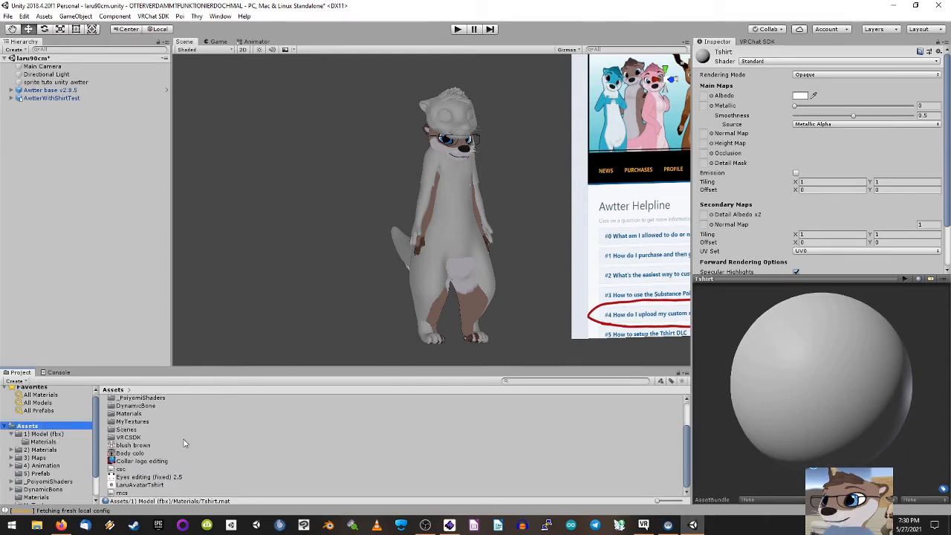
click(114, 488)
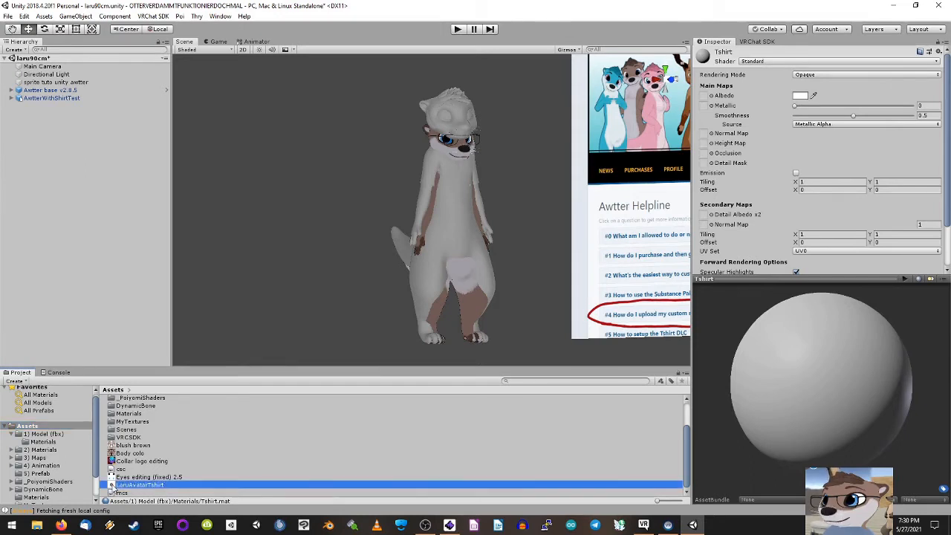
drag(112, 487, 706, 98)
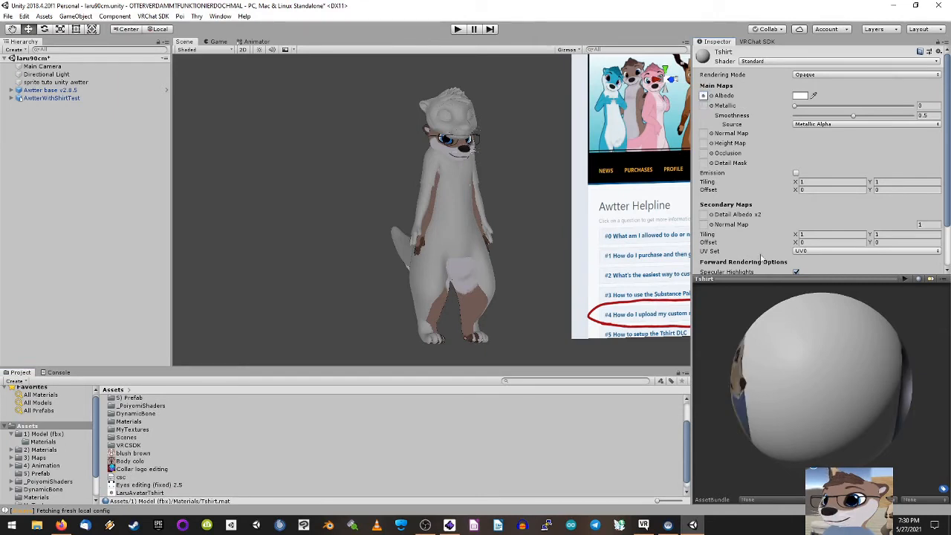
drag(761, 376, 784, 347)
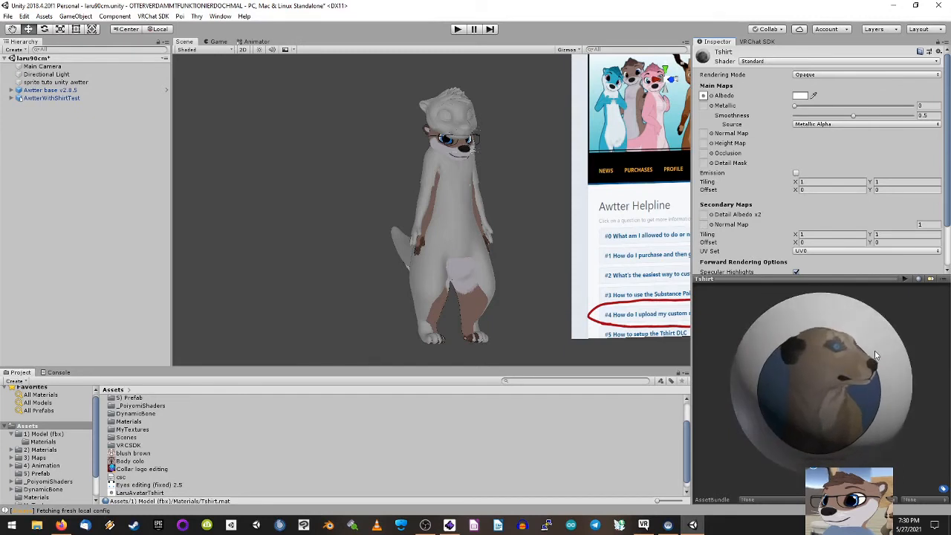
Step: Assign the Tshirt material to Element 0 of the tshirt mesh under AwtterWithShirtTest
click(12, 98)
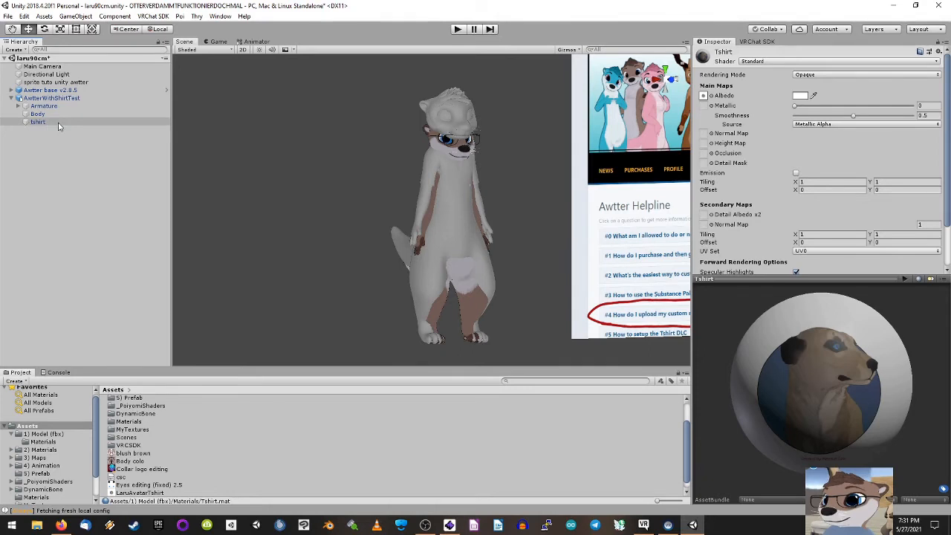
click(59, 124)
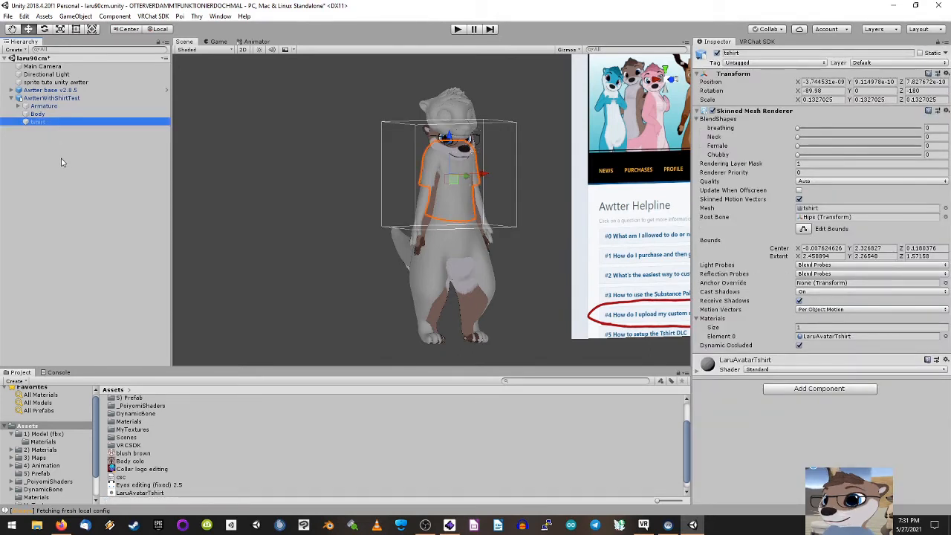
click(697, 371)
scroll(772, 375, down, 3)
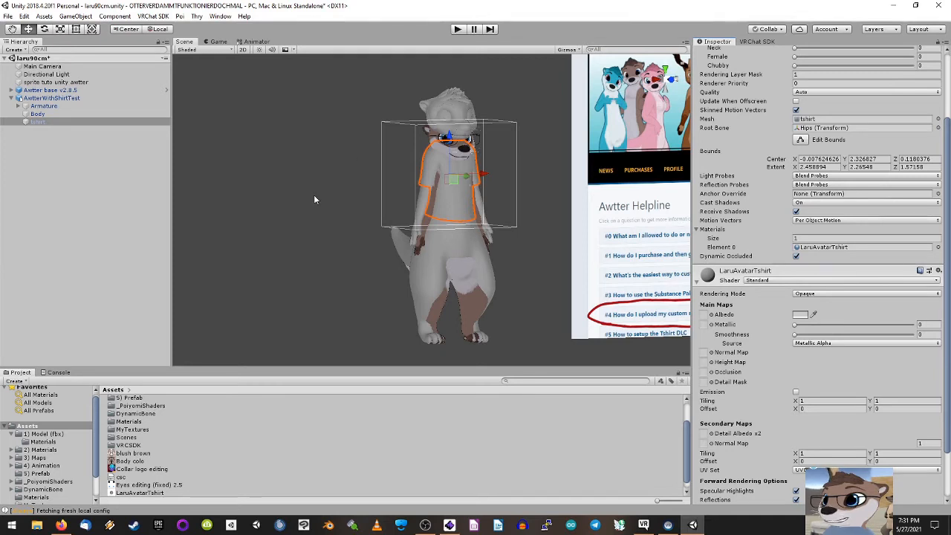
click(45, 442)
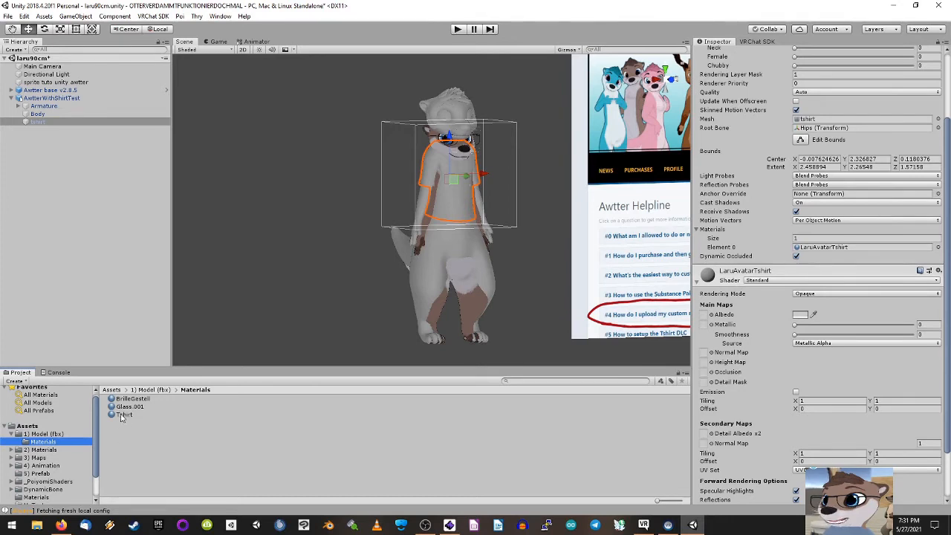
drag(123, 417, 838, 253)
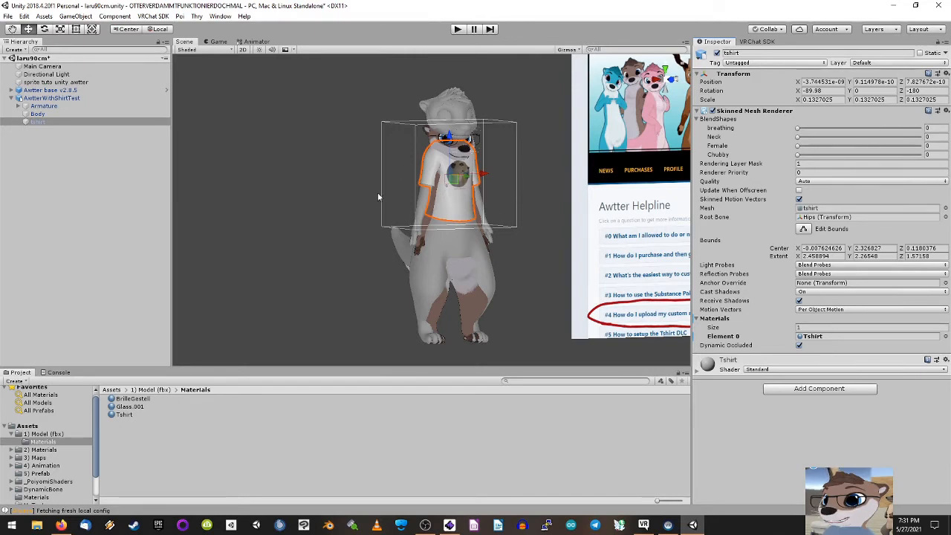
Step: Replace the AwtterWithShirtTest Body mesh's materials with Body, Eyes, Collar brown, Blush and Hair from the 2) Materials folder
click(53, 116)
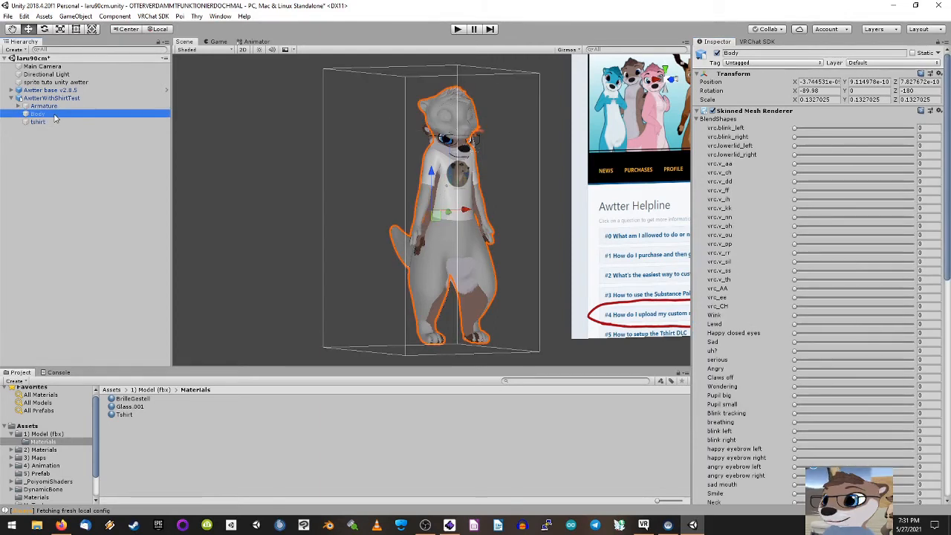
scroll(742, 235, down, 10)
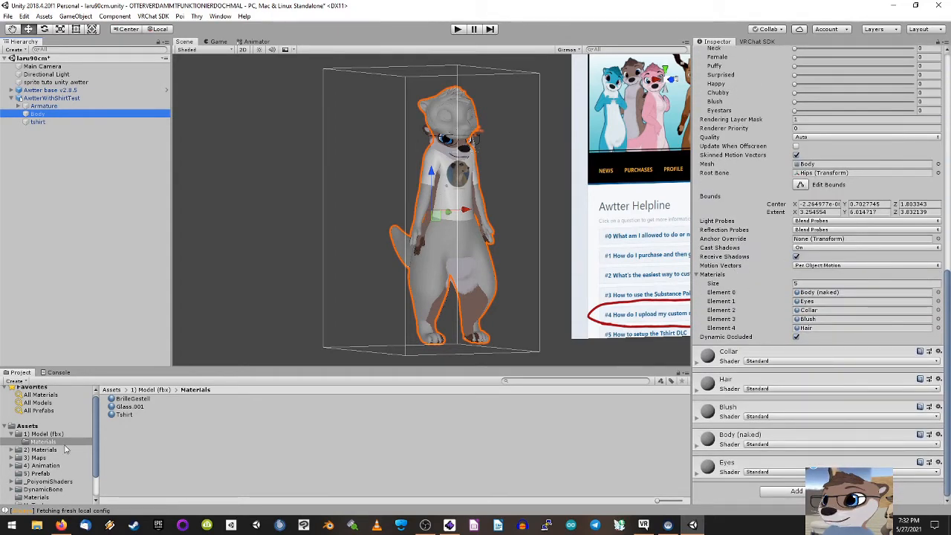
click(40, 450)
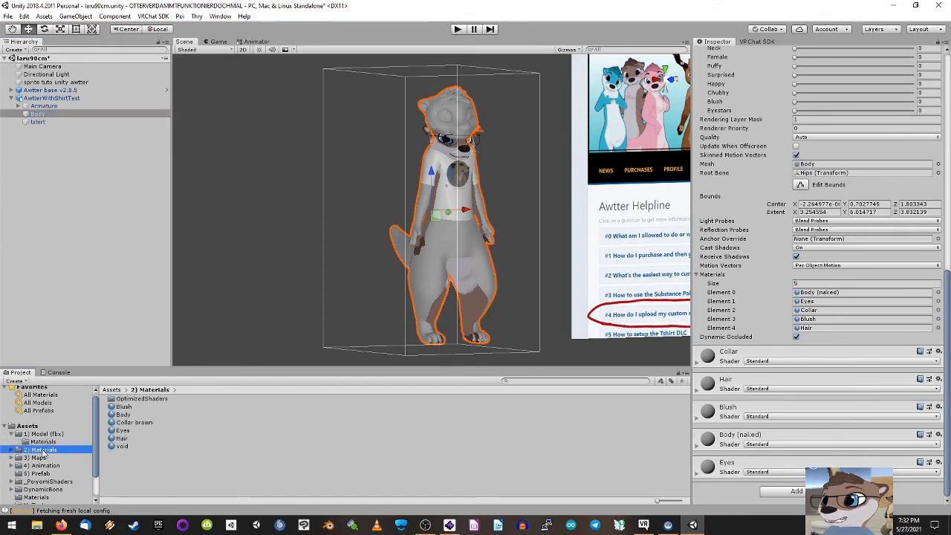
click(121, 408)
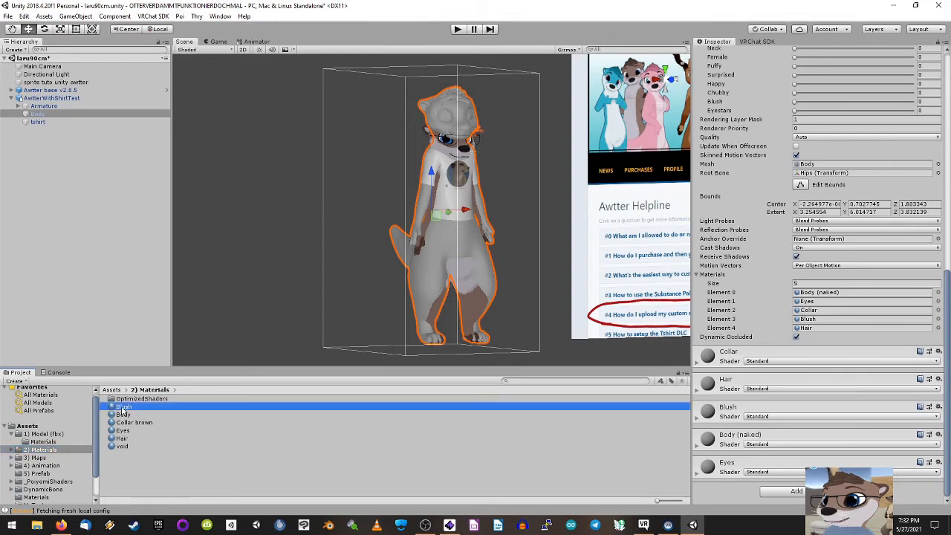
drag(123, 411, 823, 322)
drag(124, 414, 820, 295)
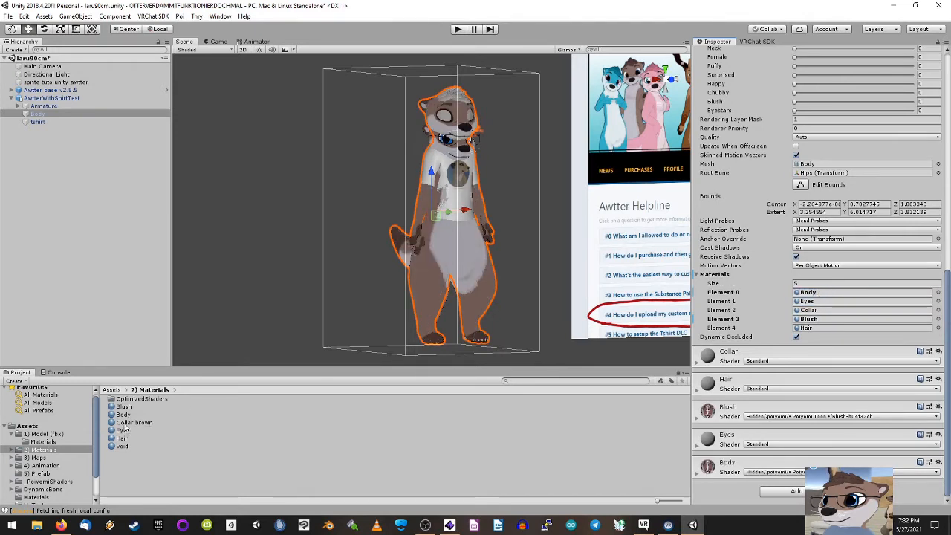
drag(127, 422, 810, 302)
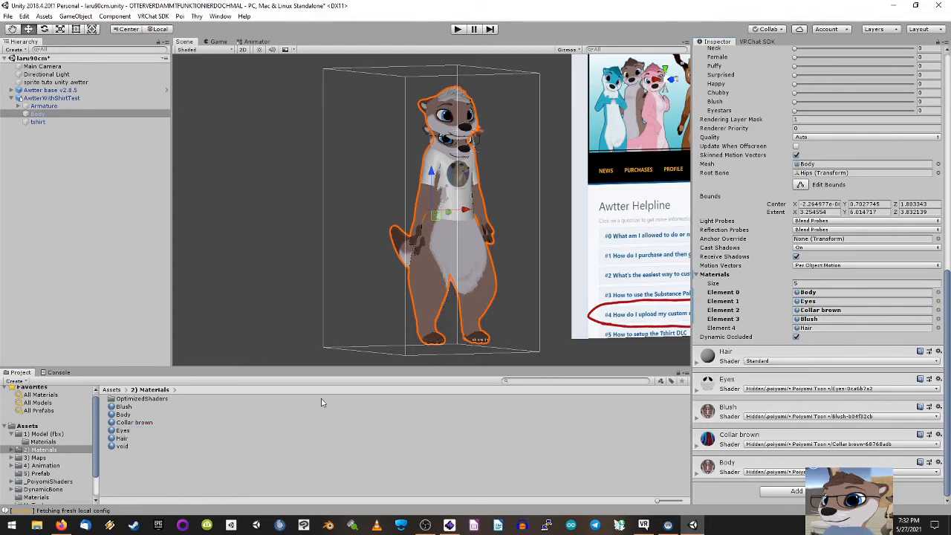
drag(125, 442, 854, 328)
click(105, 248)
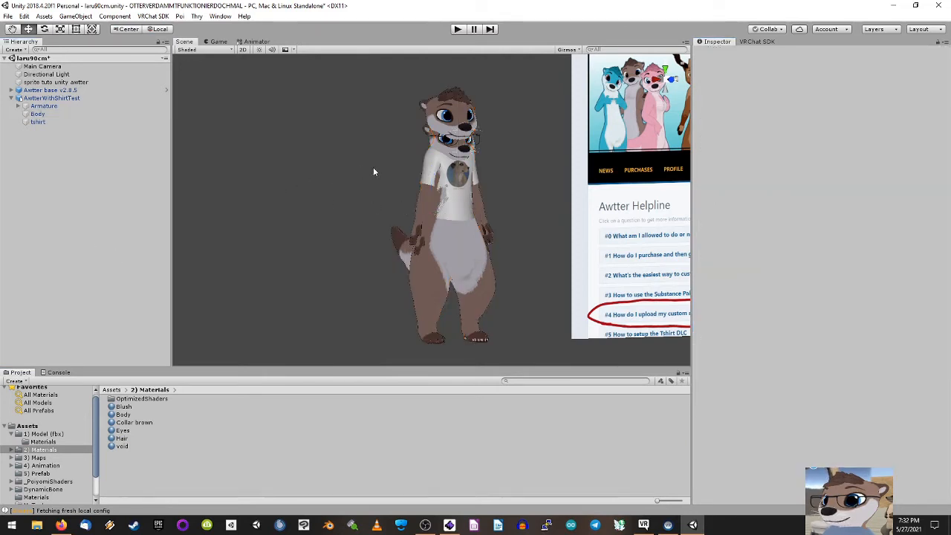
Step: Set the AwtterWithShirtTest object's scale to 0.9 on the X, Y and Z axes
click(34, 100)
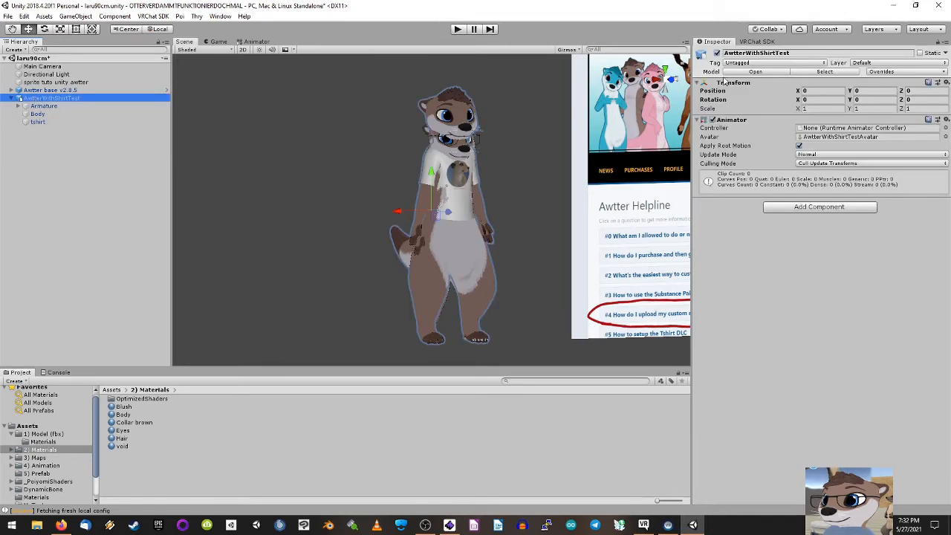
click(827, 109)
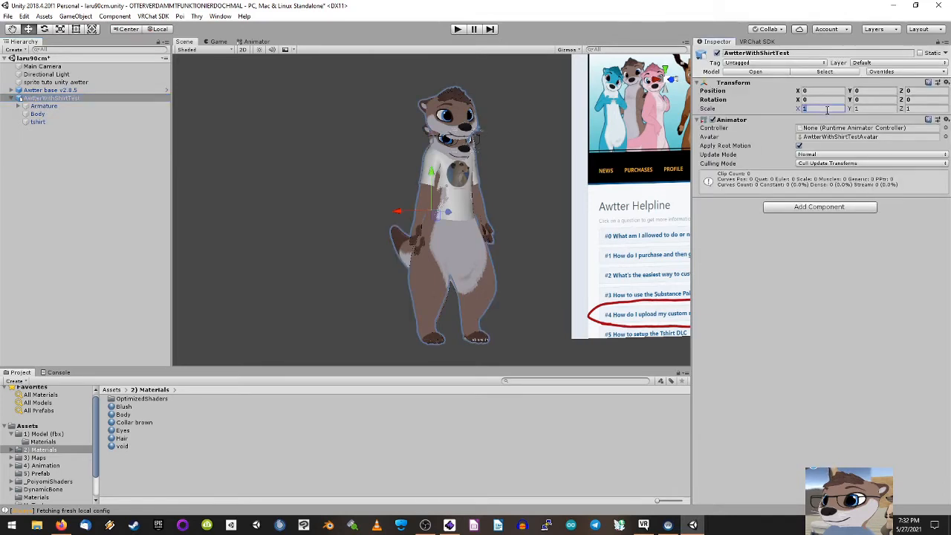
text(.9)
click(827, 109)
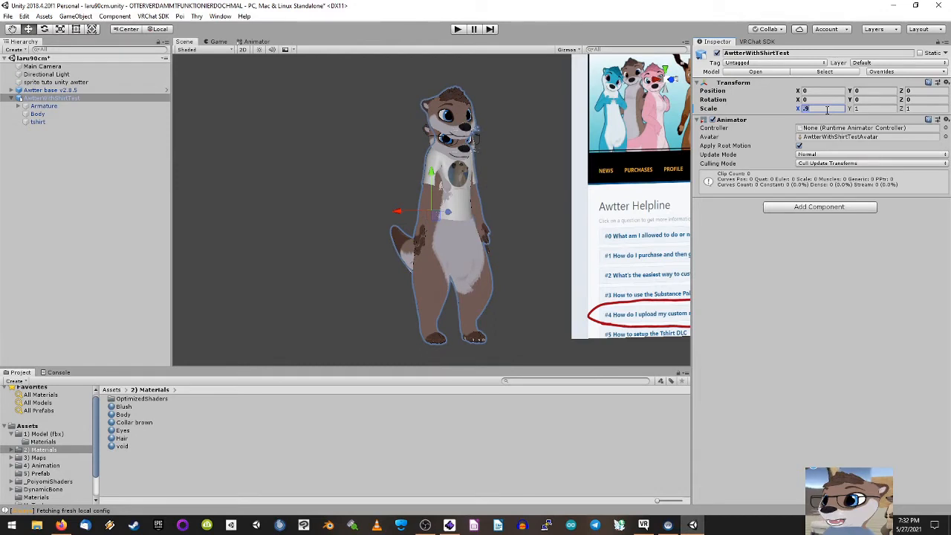
click(857, 109)
text(.9)
click(922, 109)
text(.9)
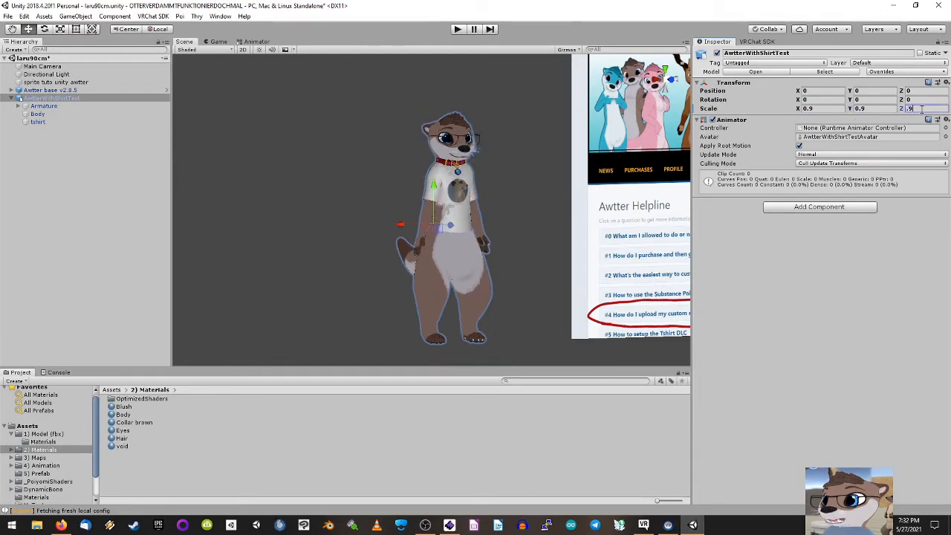
key(Return)
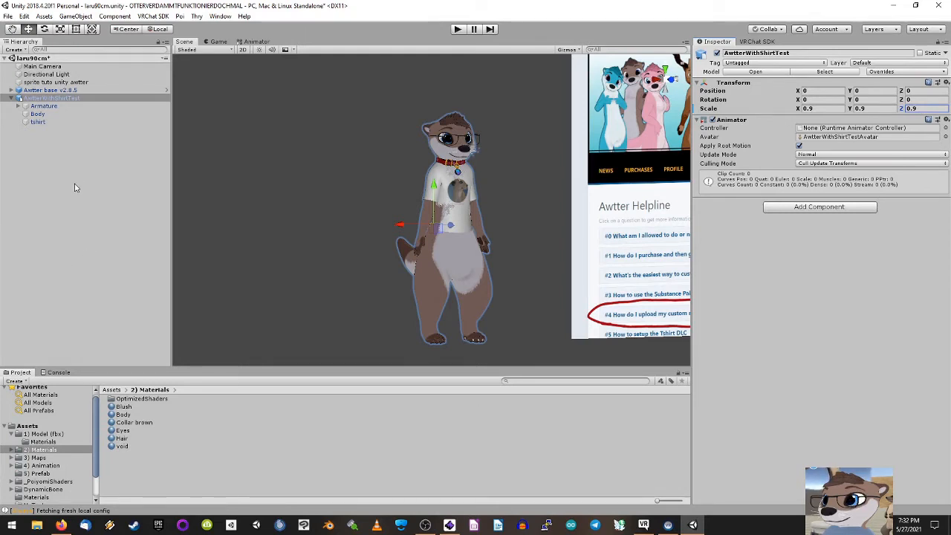
Step: Expand the AwtterWithShirtTest armature through Hips, Spine, Chest and Neck down to the Head bone's children
click(11, 90)
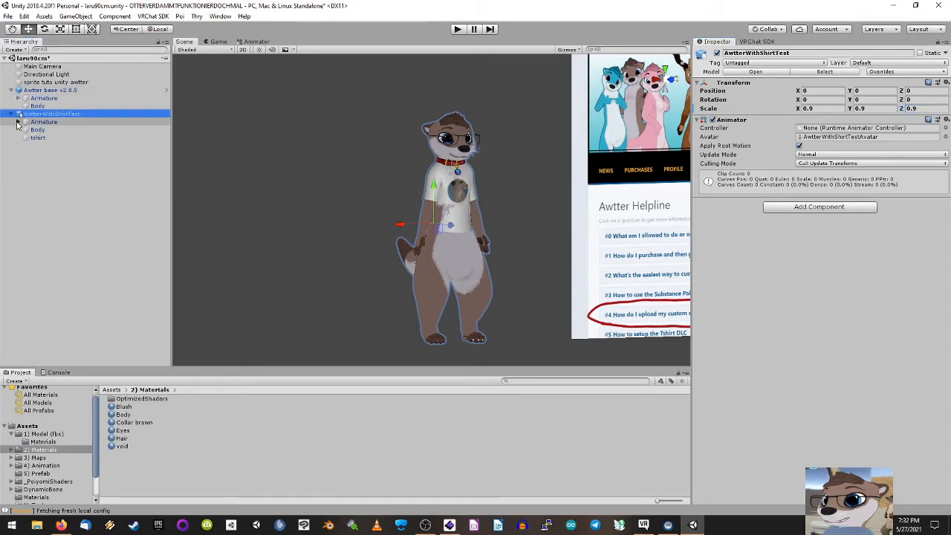
click(18, 121)
click(25, 129)
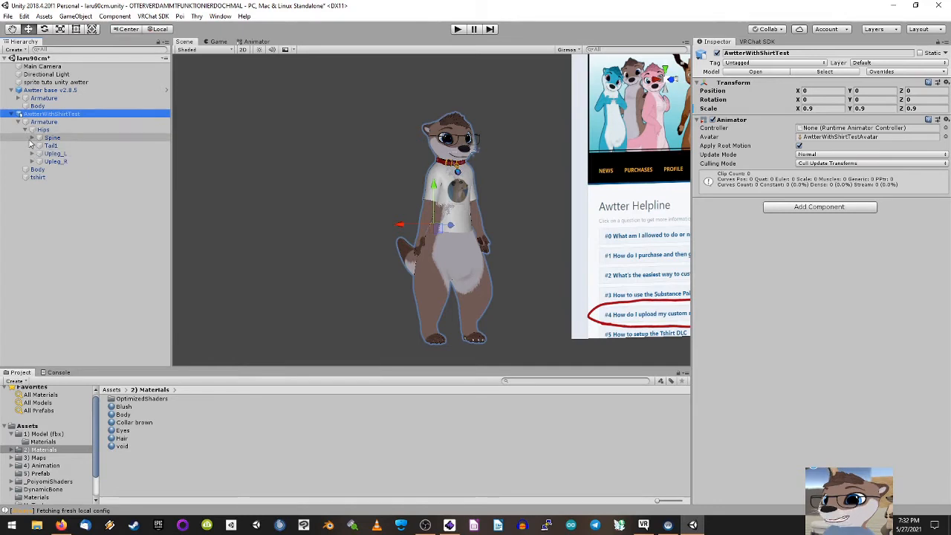
click(32, 138)
click(38, 145)
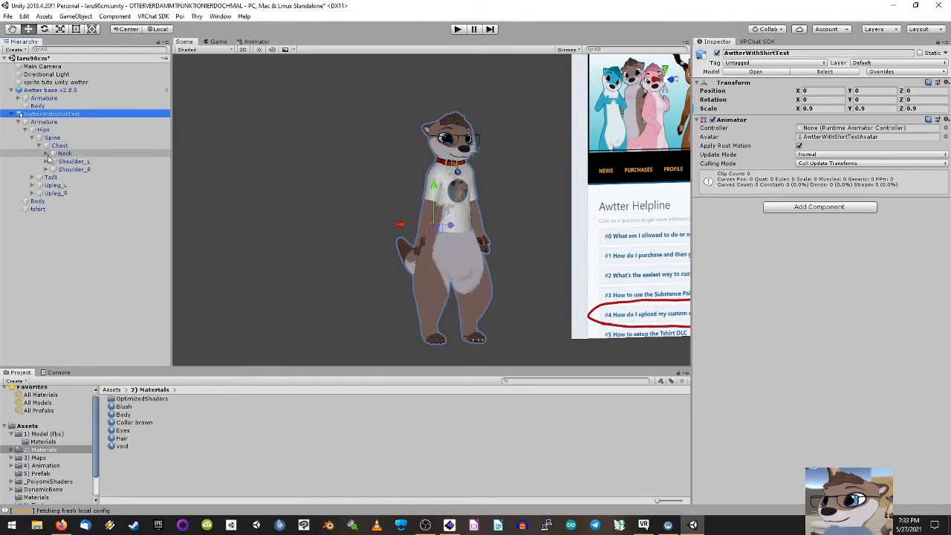
click(46, 154)
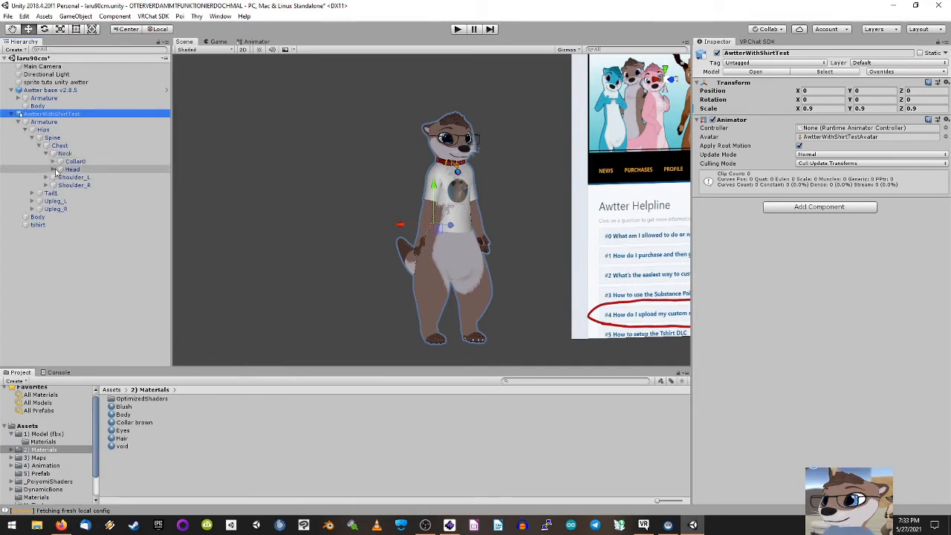
click(57, 171)
click(53, 169)
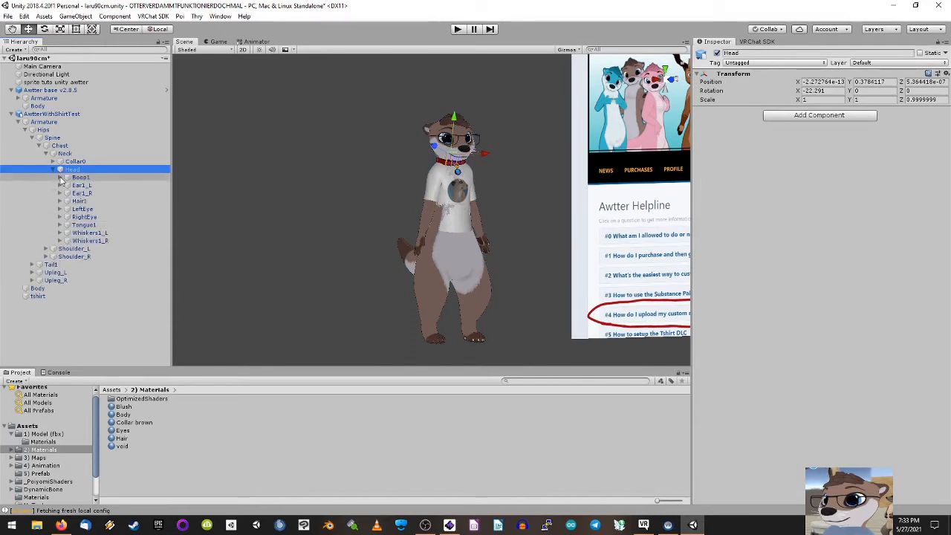
Step: Expand the Awtter base v2.8.5 armature through Hips, Spine, Chest and Neck down to the Head bone's children
click(18, 98)
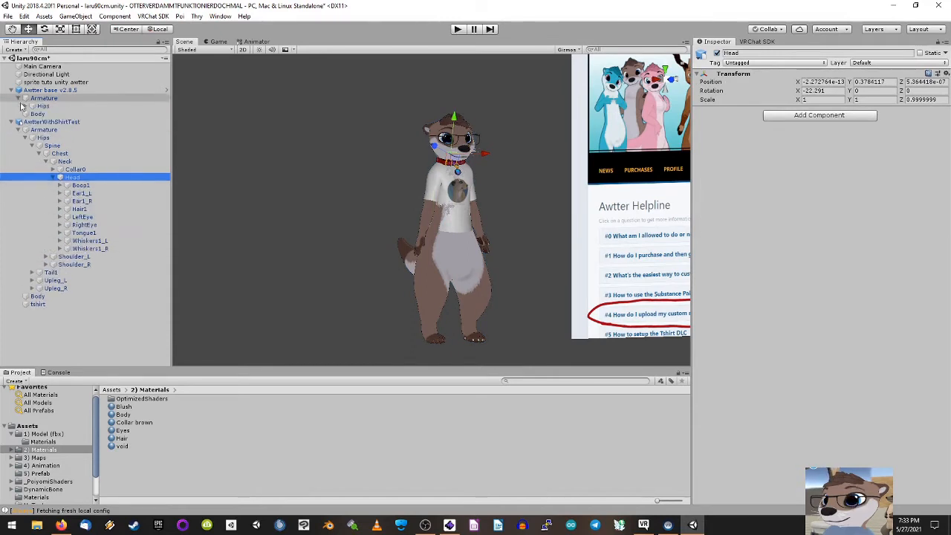
click(26, 107)
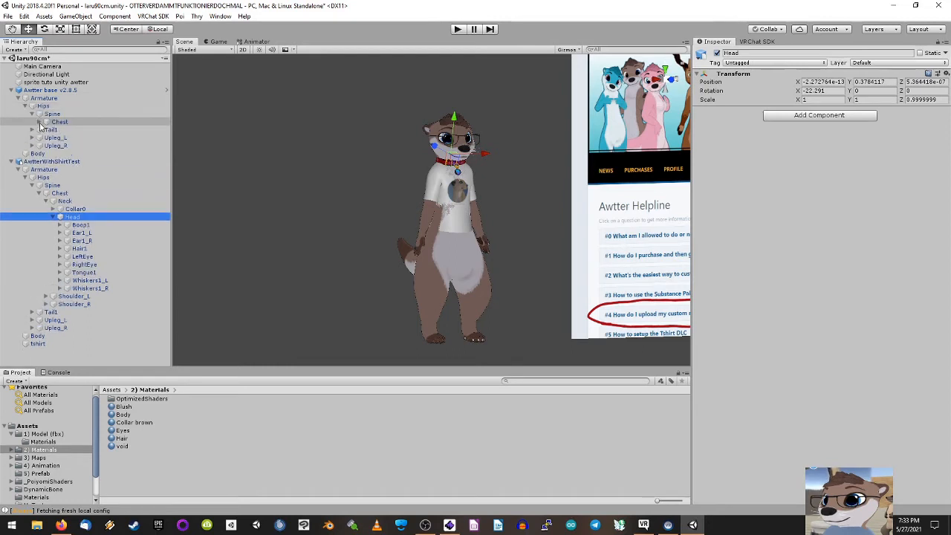
click(32, 114)
click(38, 122)
click(50, 131)
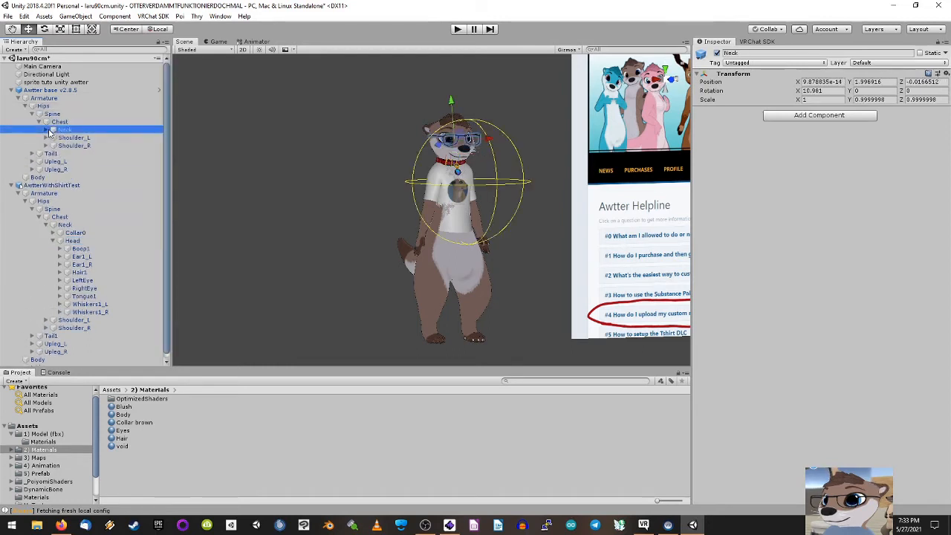
click(45, 130)
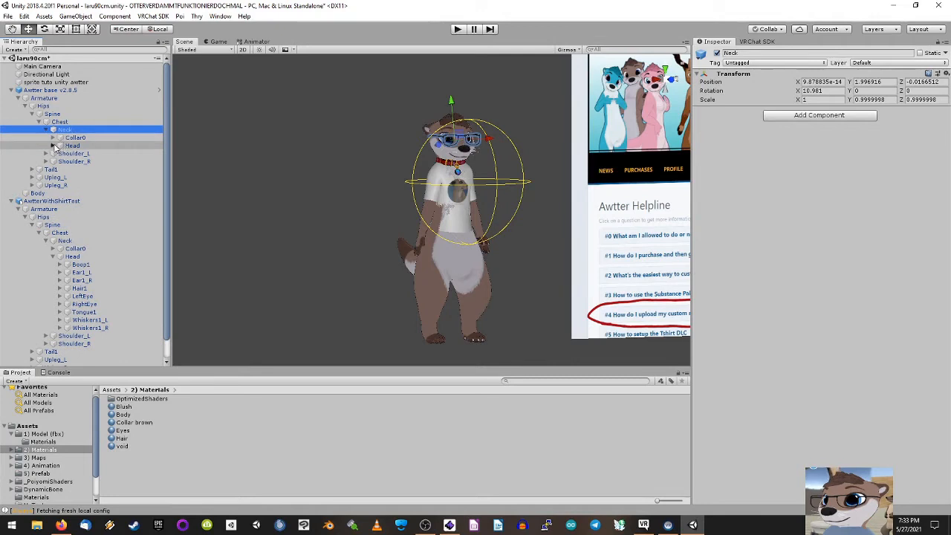
click(52, 145)
Step: Duplicate the base avatar's Glasses object and parent the copy to the Head bone of AwtterWithShirtTest
click(83, 224)
scroll(84, 193, down, 4)
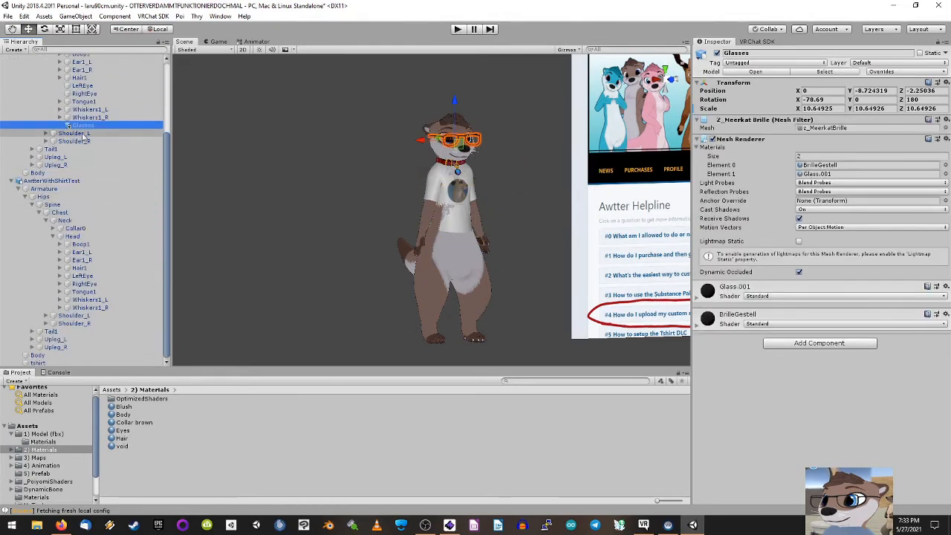
key(ctrl+d)
drag(83, 134, 84, 249)
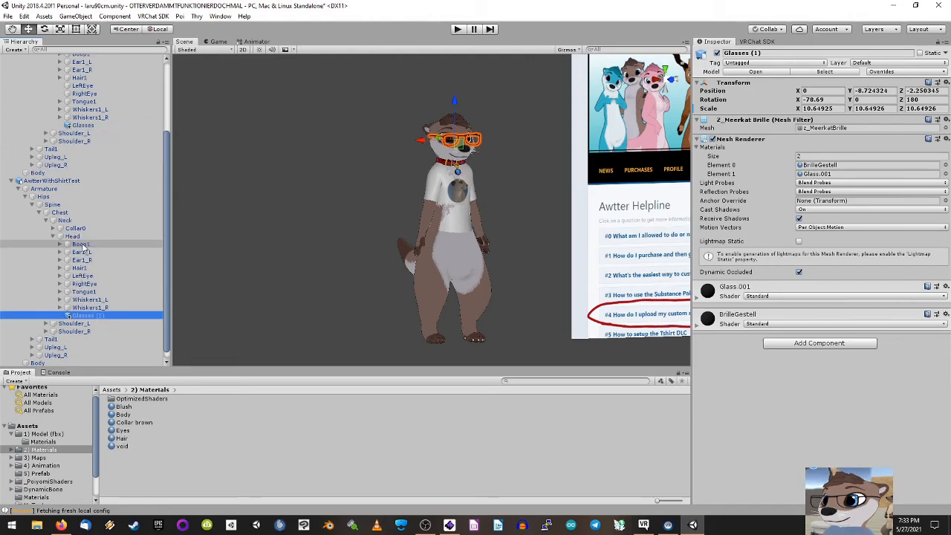
Step: Deactivate the Awtter base v2.8.5 object and collapse the AwtterWithShirtTest armature in the hierarchy
scroll(59, 186, up, 5)
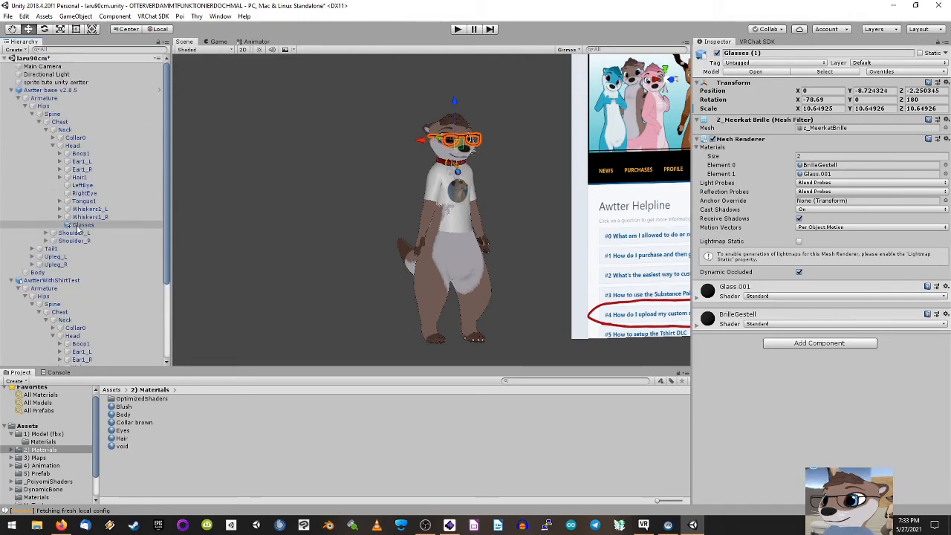
click(30, 90)
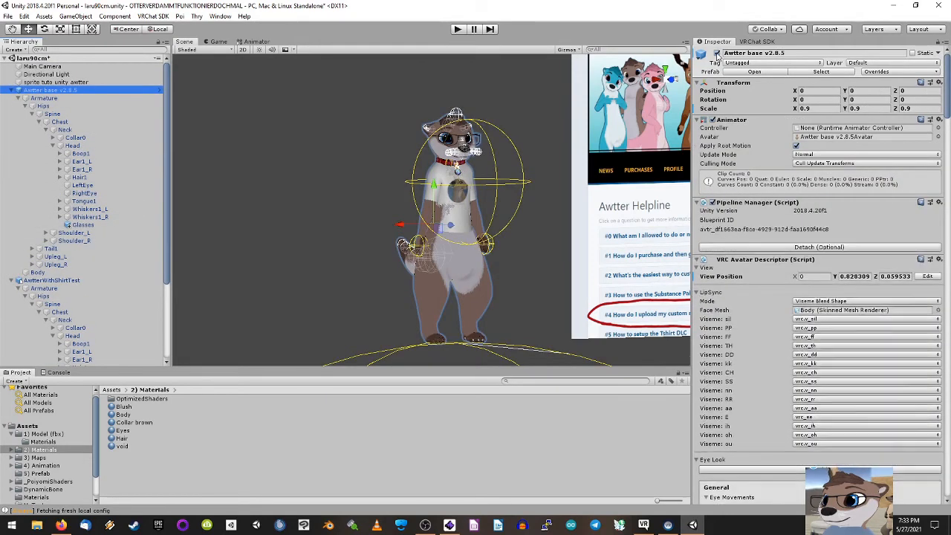
click(717, 54)
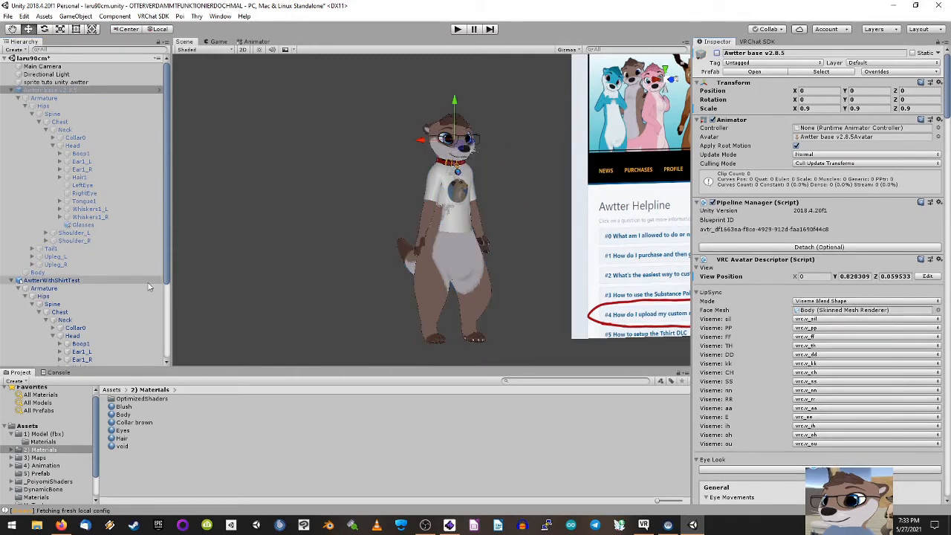
click(76, 281)
scroll(76, 284, down, 5)
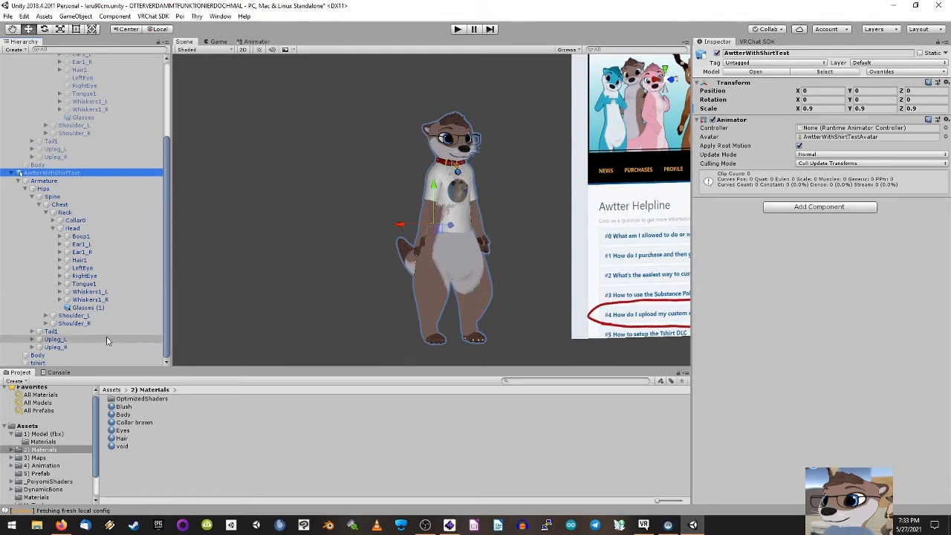
scroll(18, 181, up, 5)
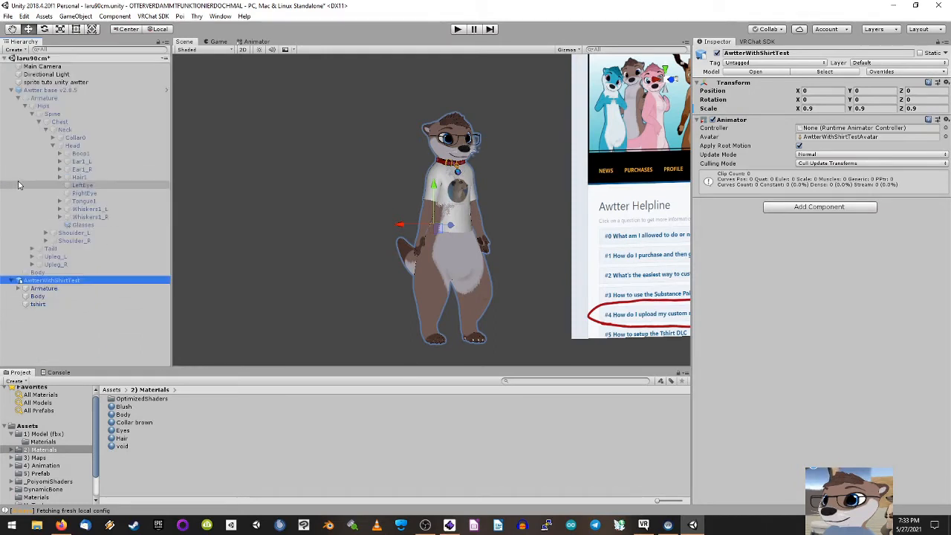
Step: Add a VRC Avatar Descriptor component to the AwtterWithShirtTest object
click(284, 256)
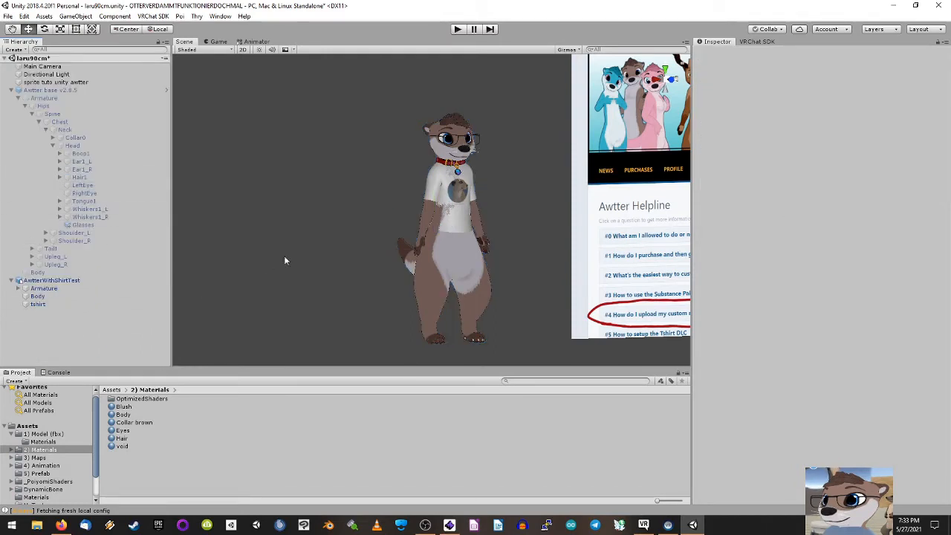
click(43, 284)
mouse_move(476, 217)
middle_down()
mouse_move(456, 213)
mouse_move(491, 210)
middle_up()
double_click(75, 282)
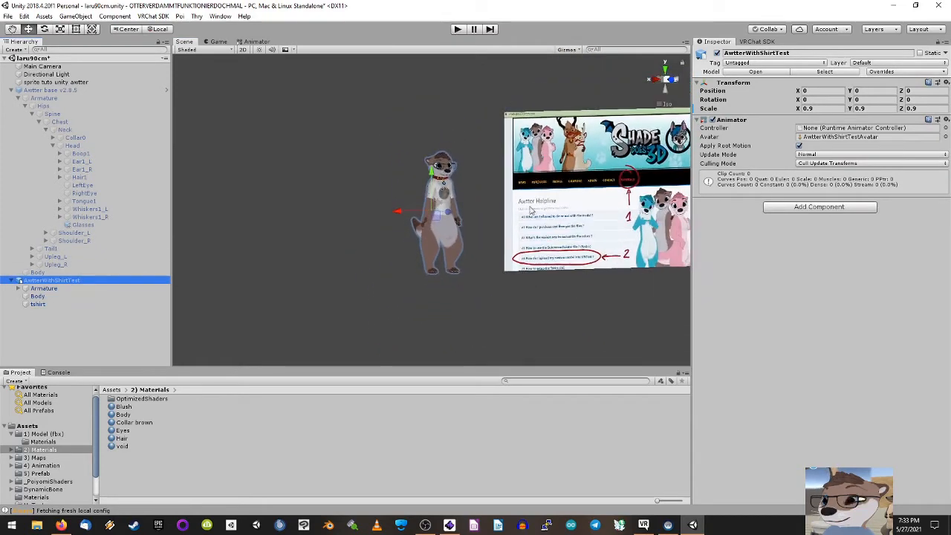
scroll(499, 210, up, 8)
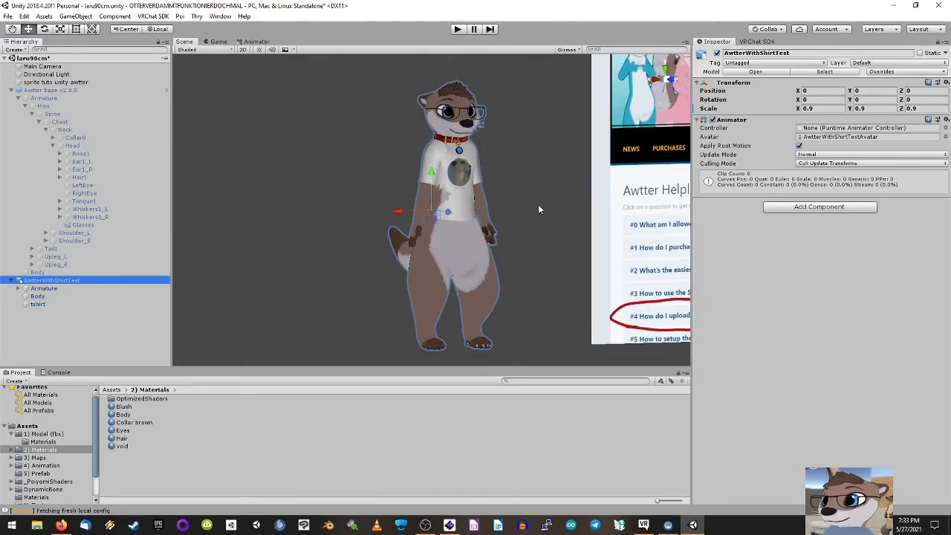
alt+drag(543, 201, 369, 194)
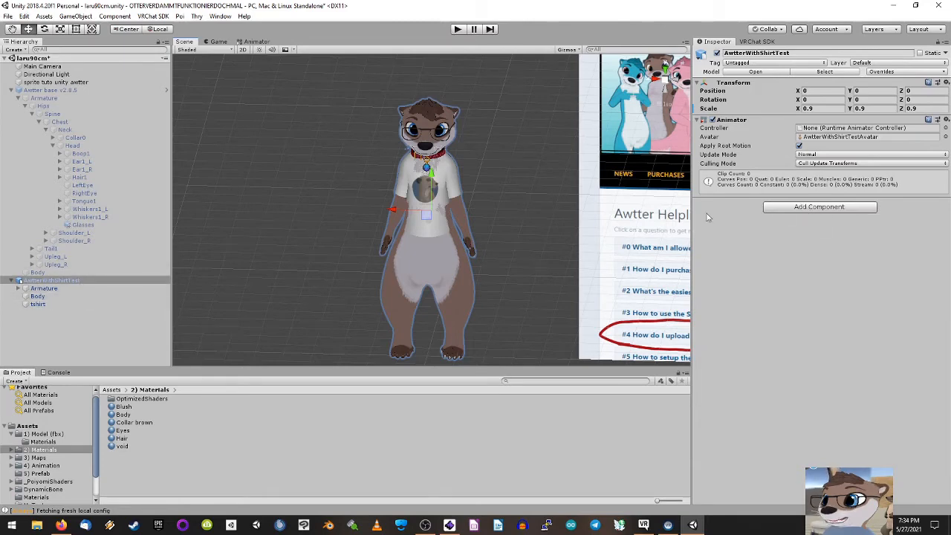
click(794, 207)
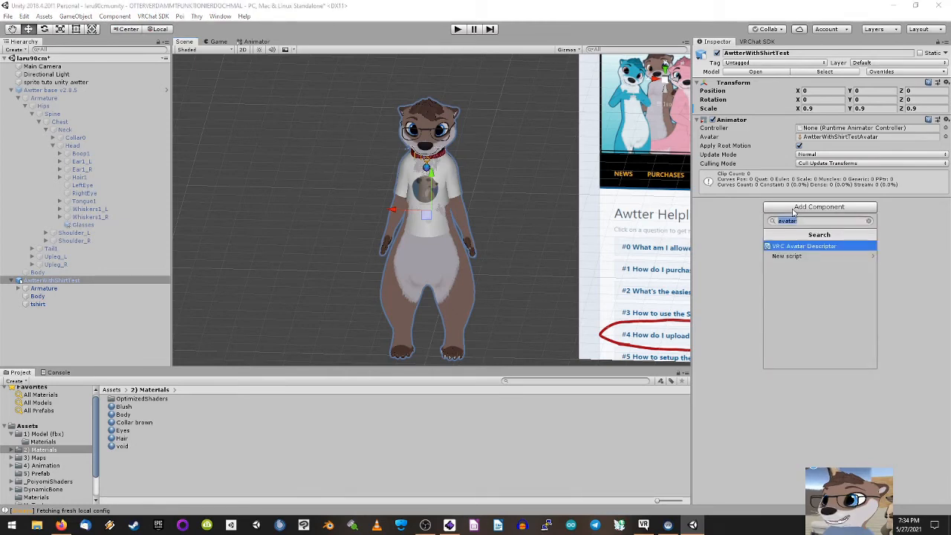
text(avata)
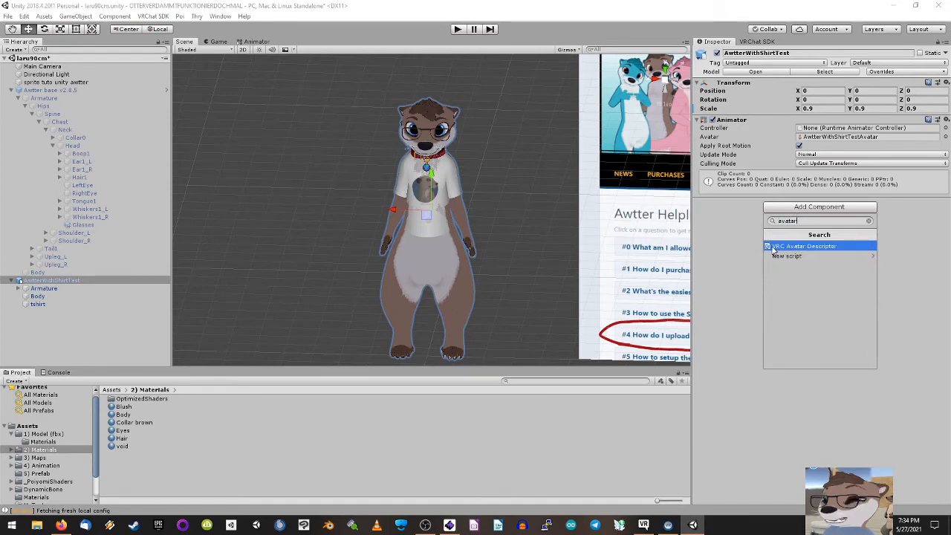
click(830, 248)
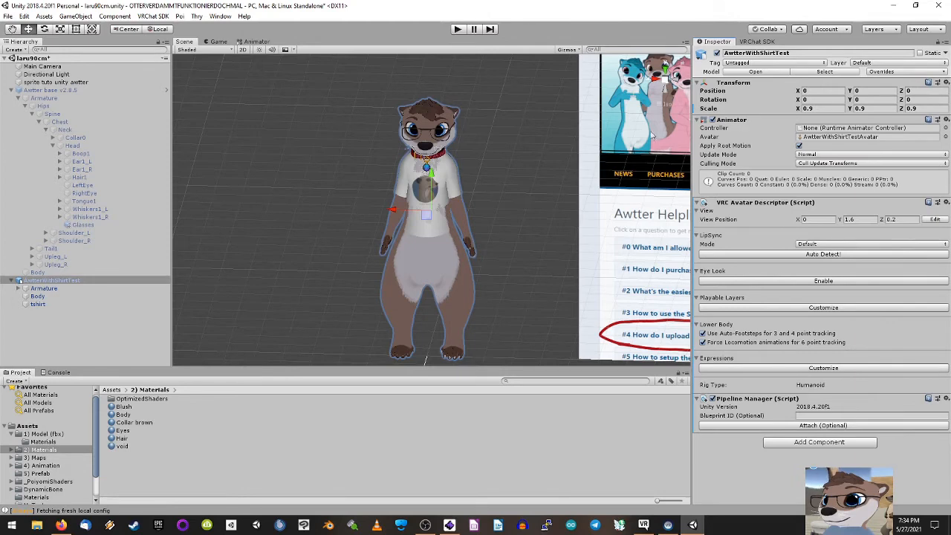
Step: Edit the avatar descriptor's view position in front view, lowering its marker to eye height at about Y 0.82
alt+drag(353, 208, 557, 174)
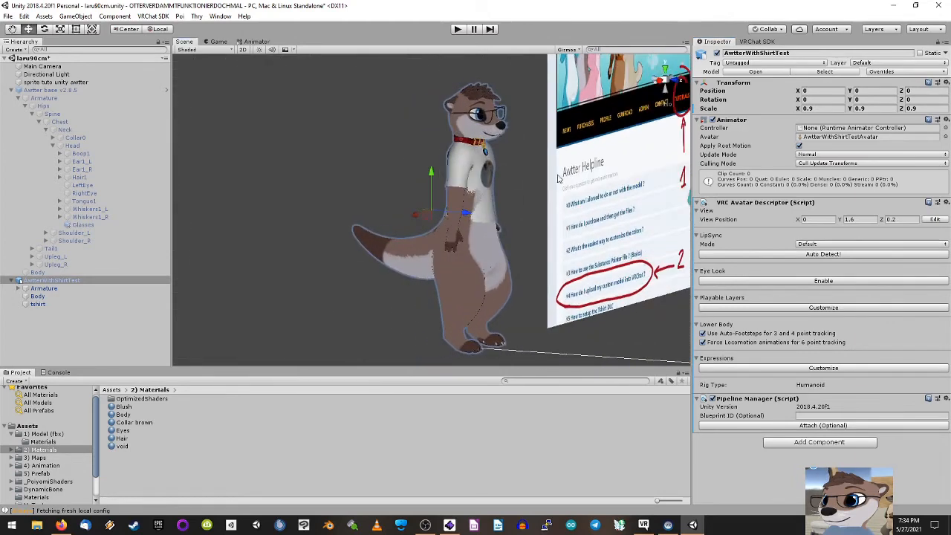
click(678, 81)
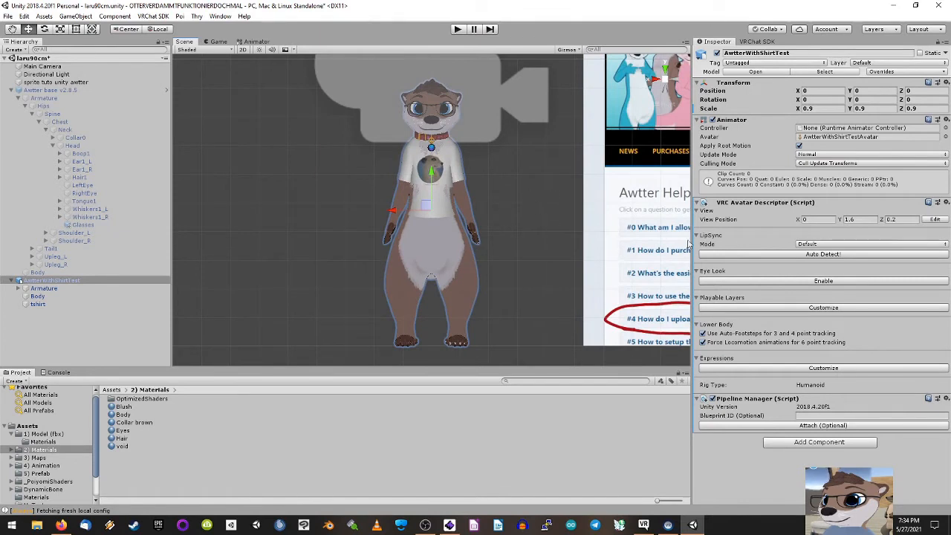
click(934, 220)
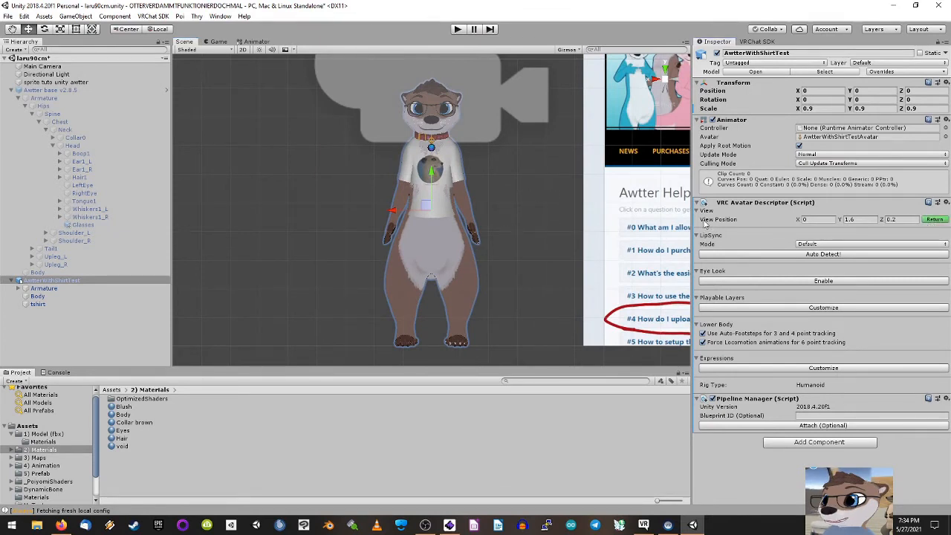
middle_drag(508, 132, 511, 357)
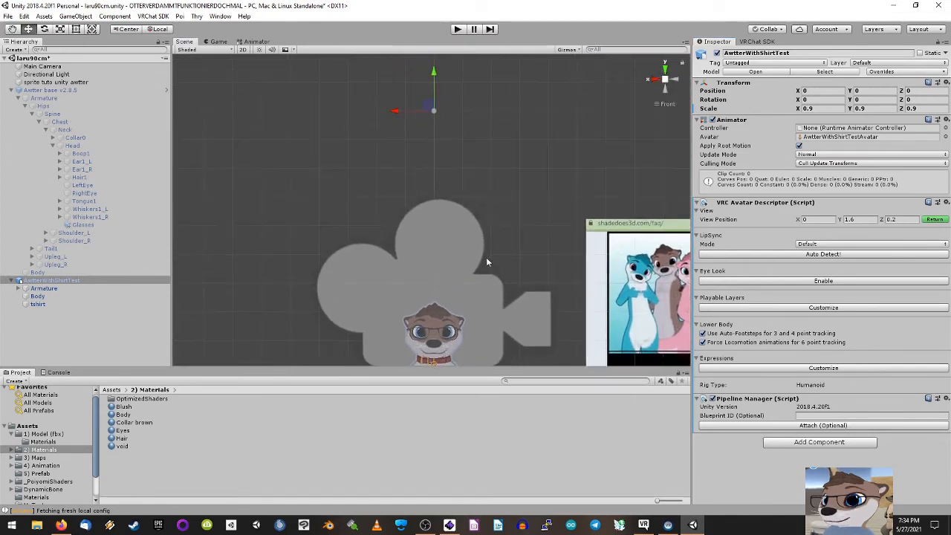
middle_drag(508, 208, 508, 221)
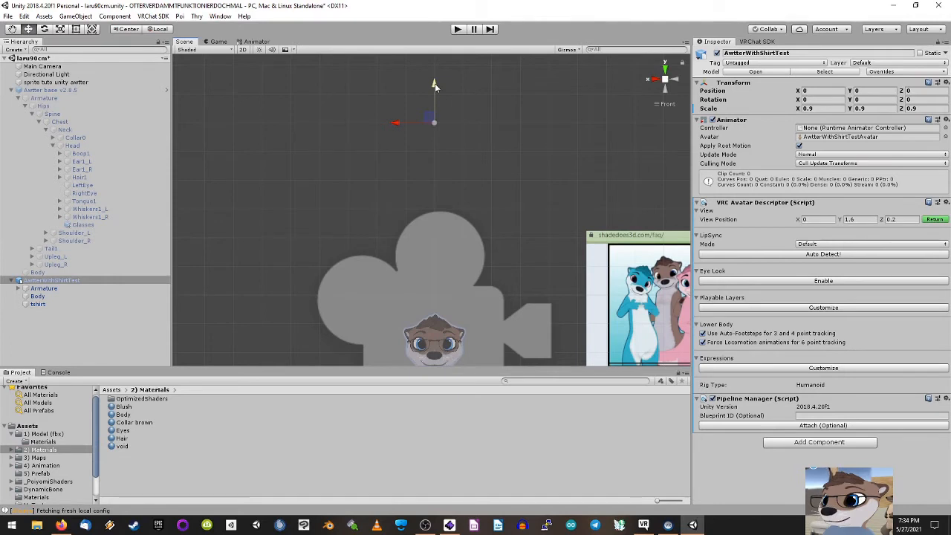
click(937, 220)
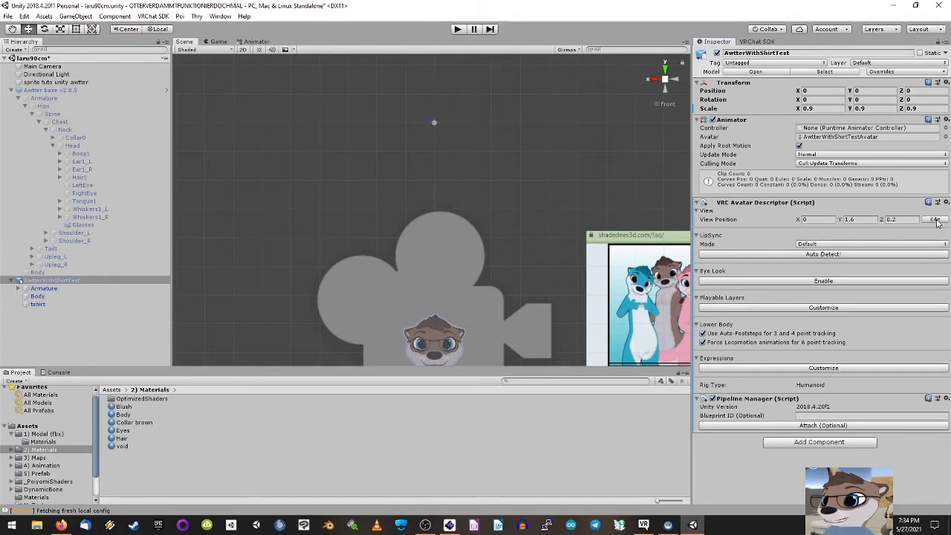
click(937, 220)
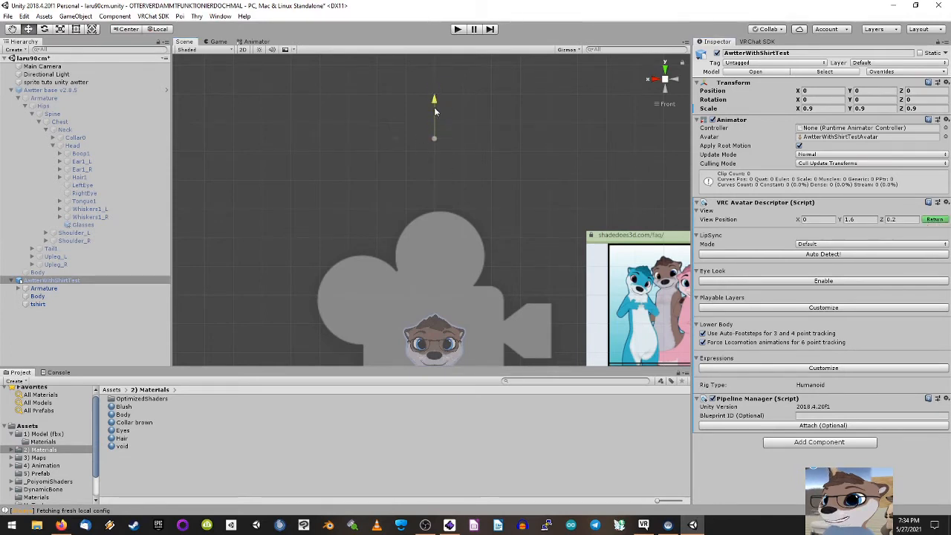
drag(454, 260, 442, 306)
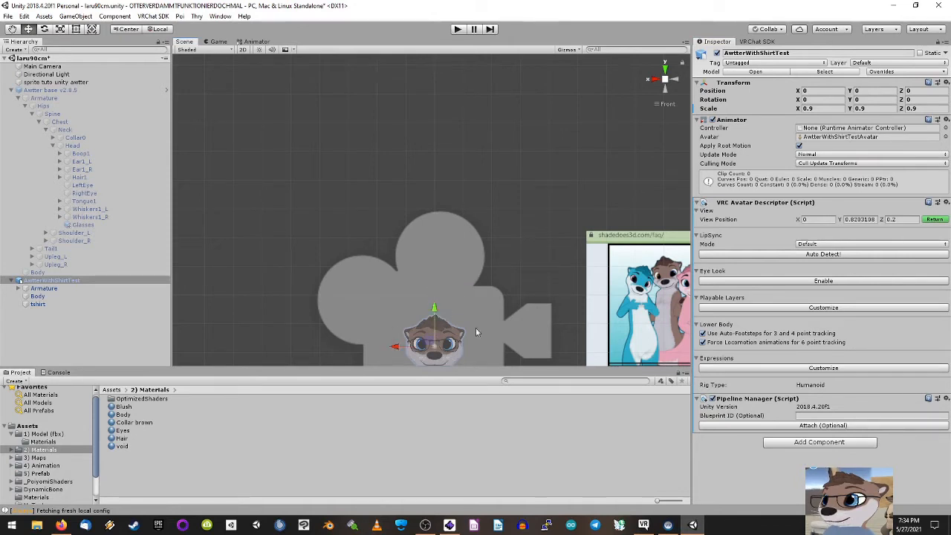
Step: Move the avatar's view position marker in side view to just in front of the eyes, about Y 0.818 and Z 0.066, and finish editing it
right_drag(491, 337, 487, 283)
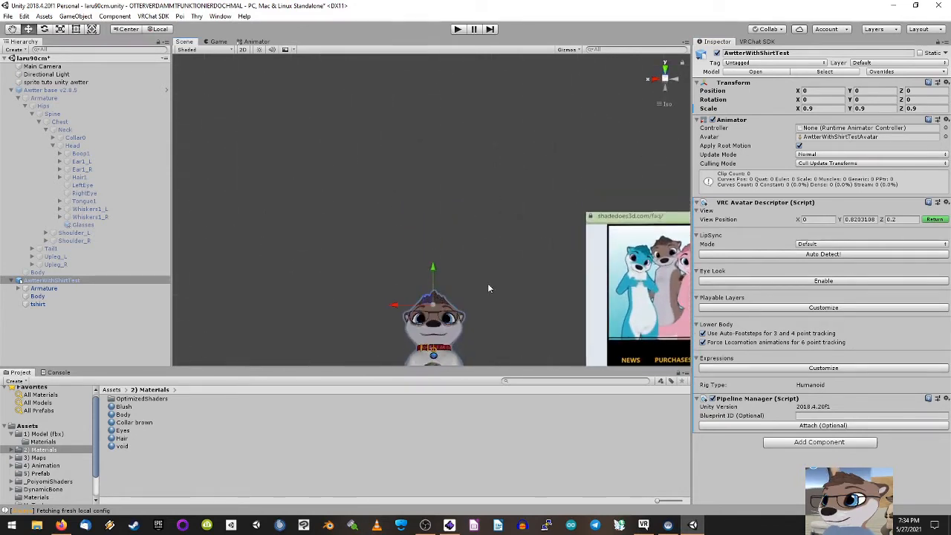
click(651, 80)
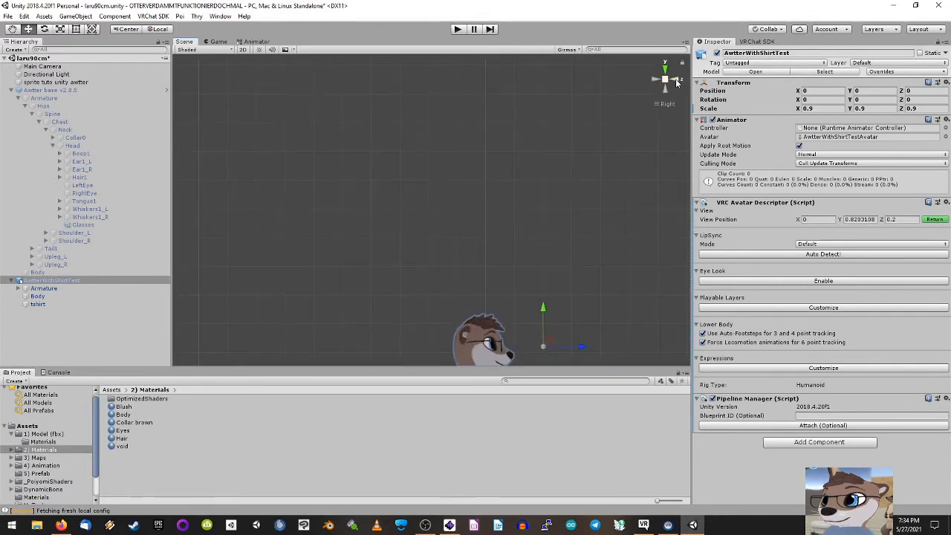
click(675, 82)
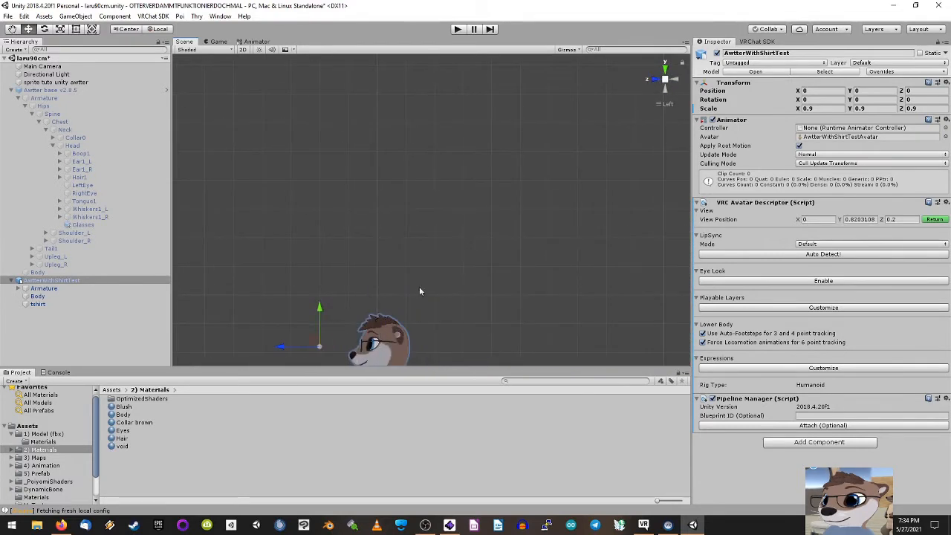
middle_drag(436, 282, 503, 125)
scroll(462, 152, up, 20)
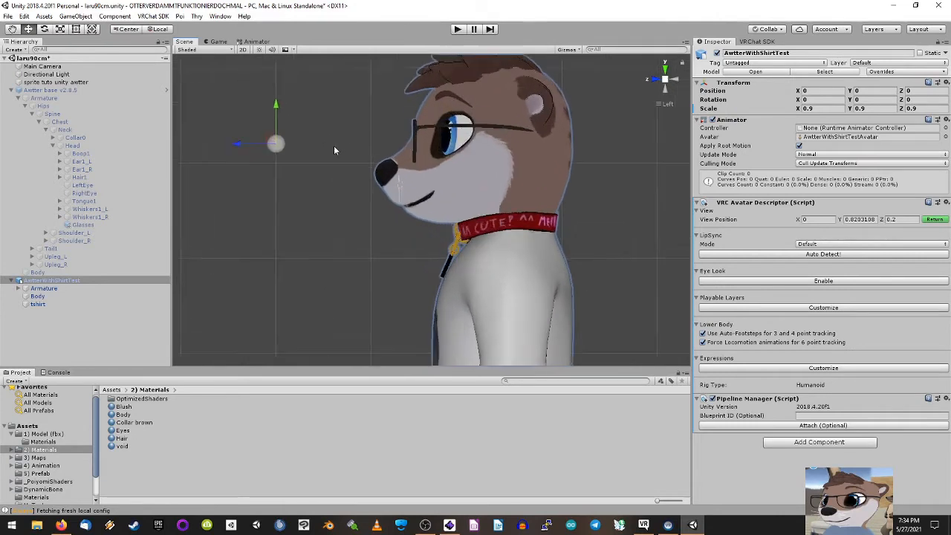
scroll(334, 149, up, 6)
middle_drag(286, 148, 325, 247)
scroll(315, 239, up, 3)
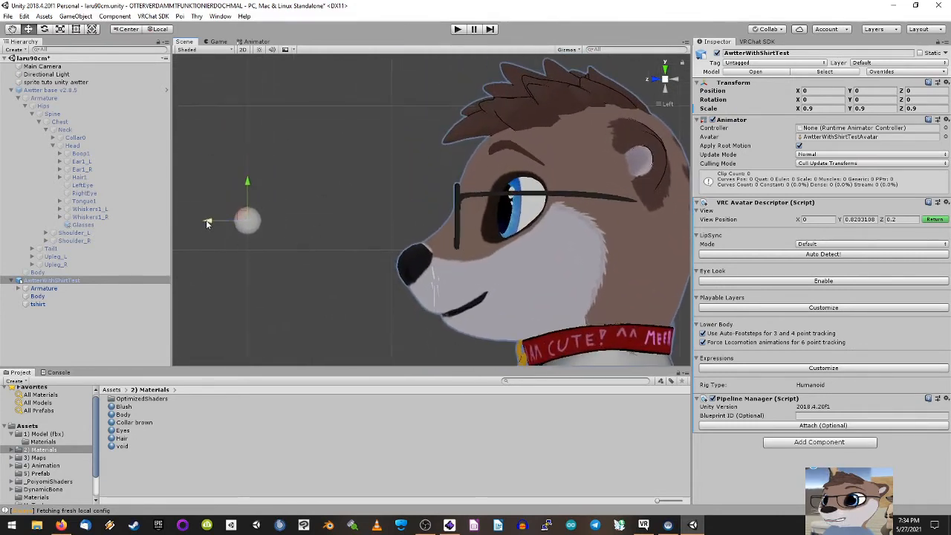
drag(207, 223, 401, 224)
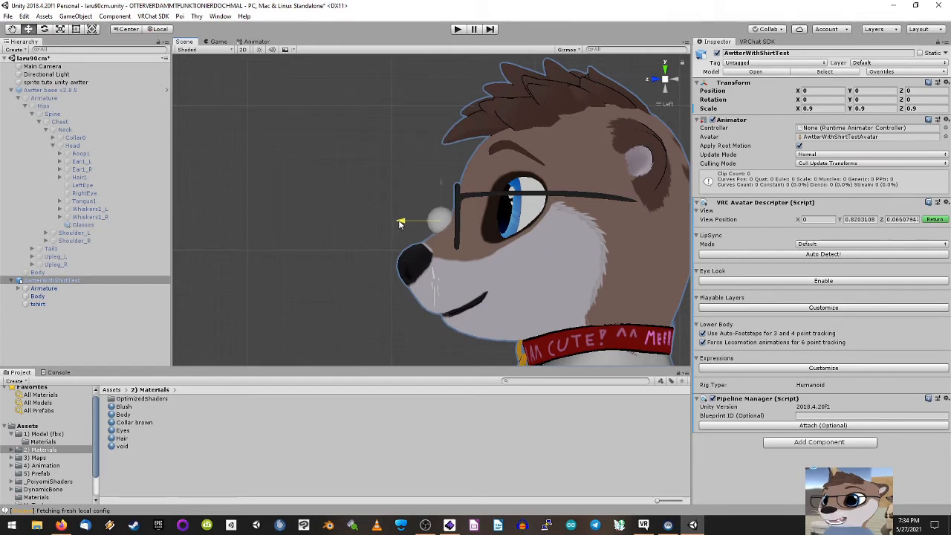
drag(444, 181, 441, 185)
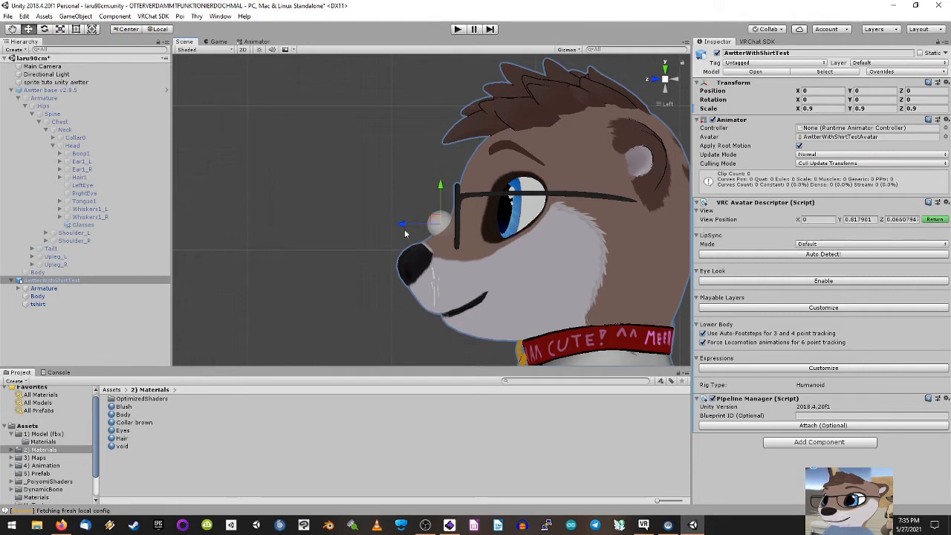
click(934, 220)
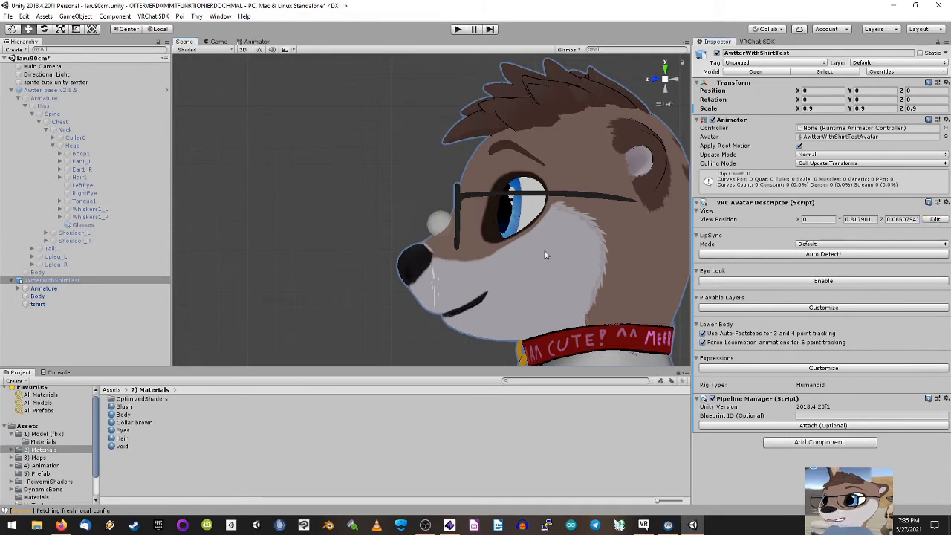
middle_drag(544, 251, 454, 233)
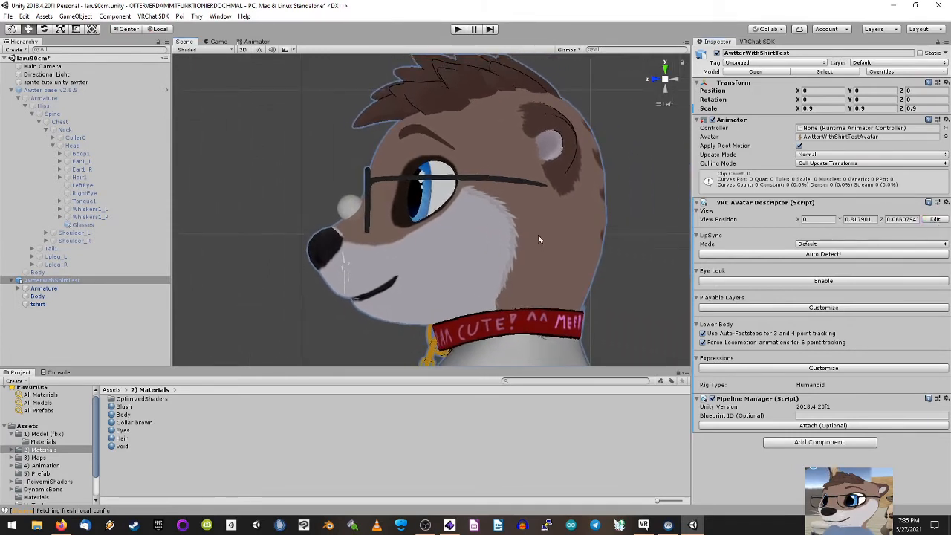
Step: Auto-detect the descriptor's lip sync visemes and enable Eye Look
click(756, 254)
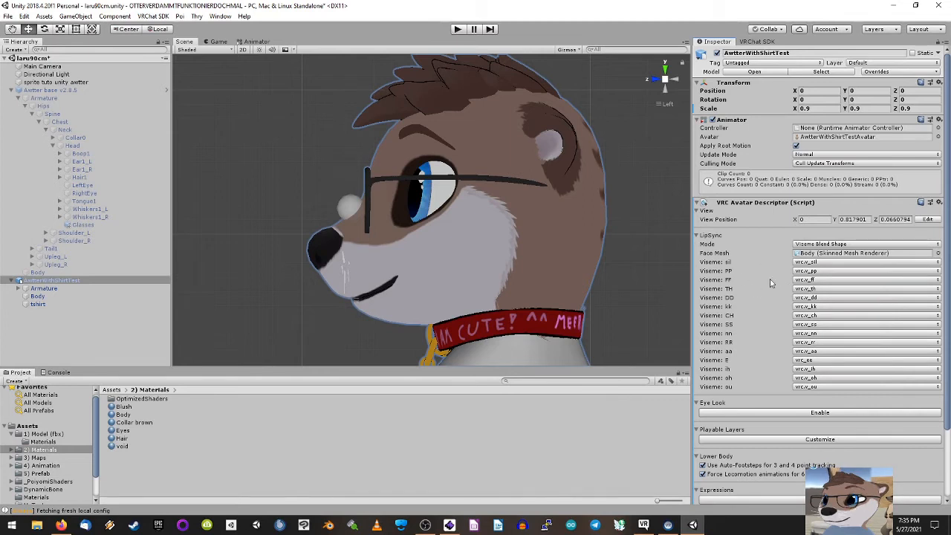
scroll(770, 282, down, 3)
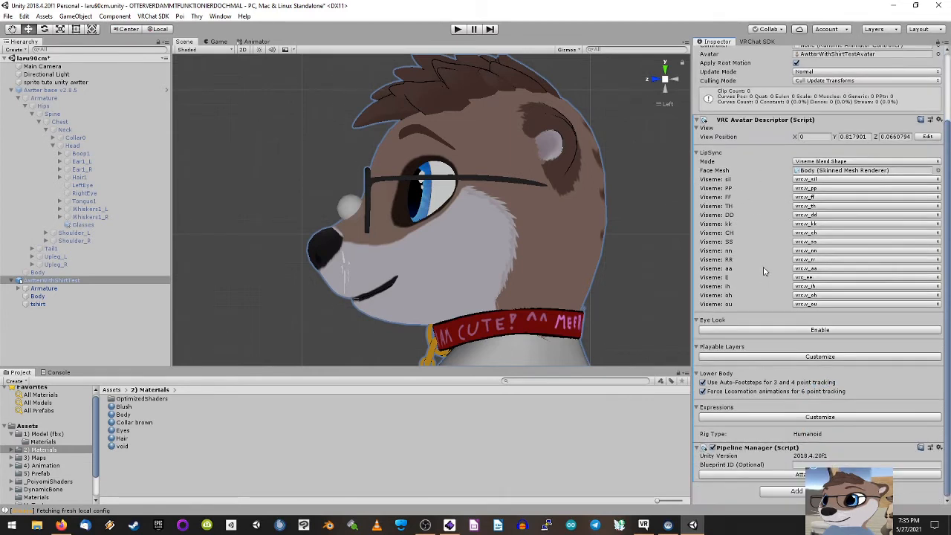
click(780, 330)
scroll(780, 334, down, 5)
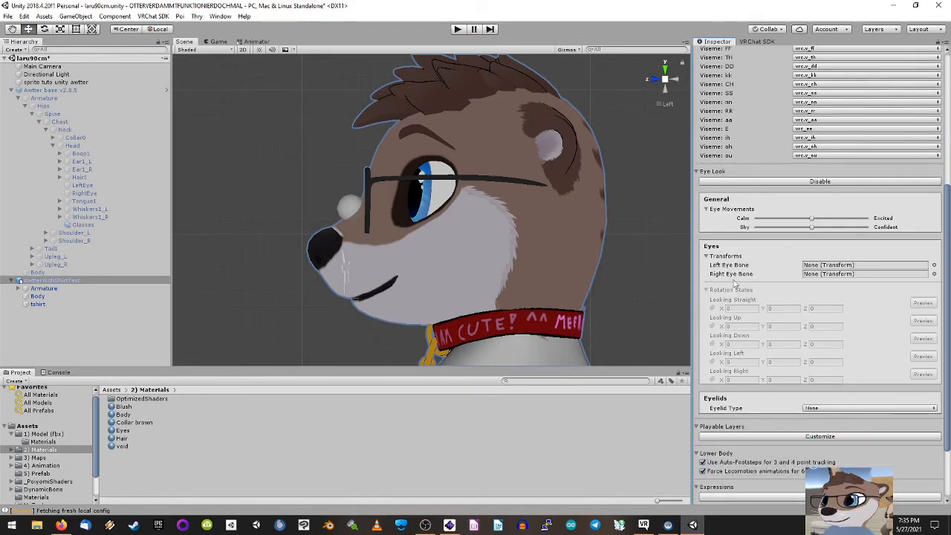
Step: Assign the LeftEye and RightEye bones from AwtterWithShirtTest's Head as the descriptor's left and right eye bones
click(19, 289)
scroll(22, 289, down, 3)
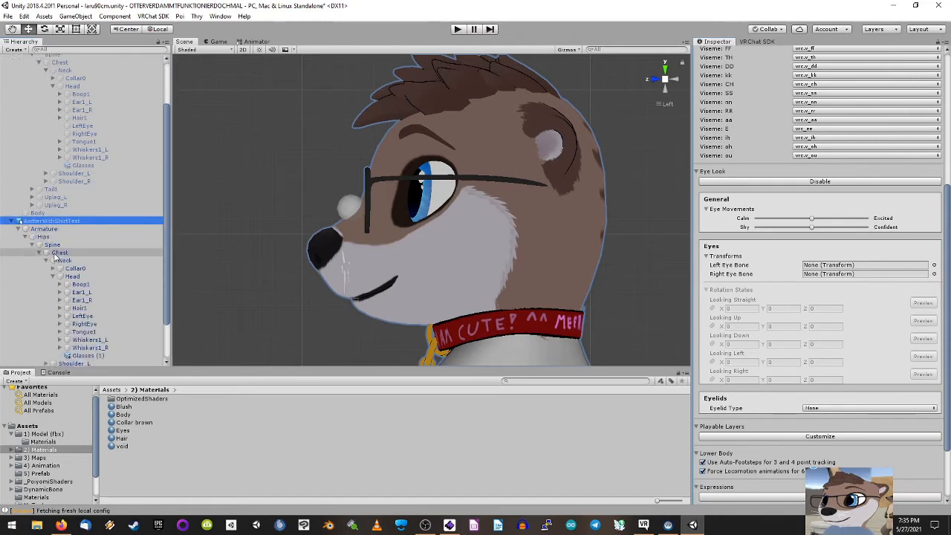
scroll(67, 253, down, 1)
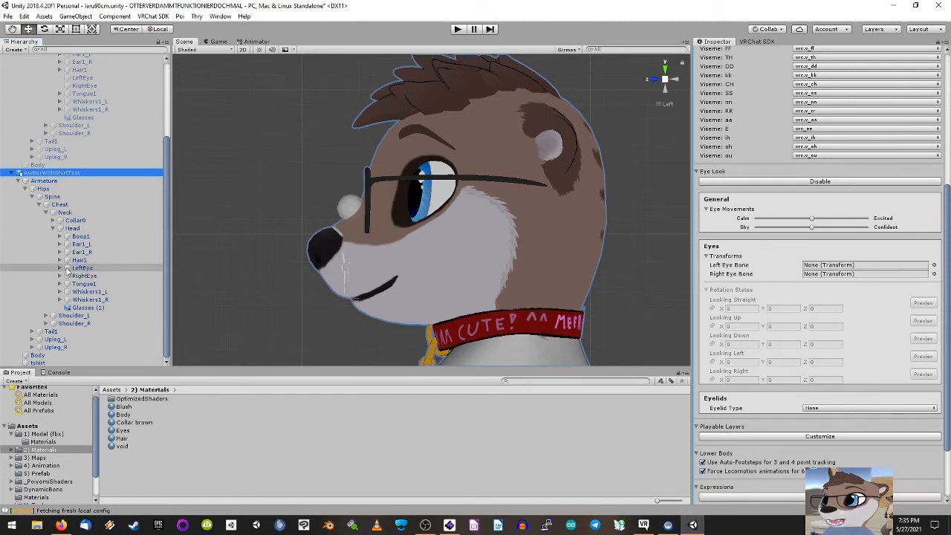
drag(66, 270, 857, 270)
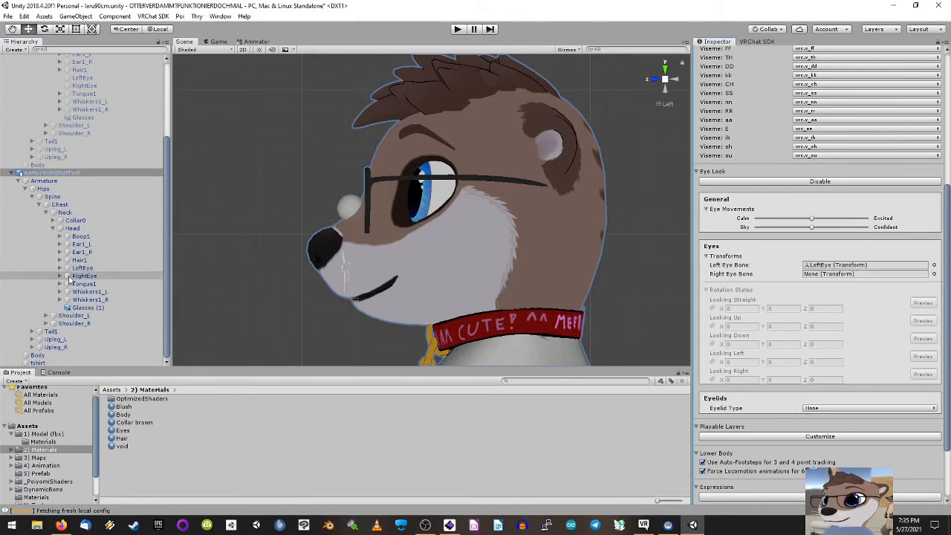
drag(69, 280, 834, 277)
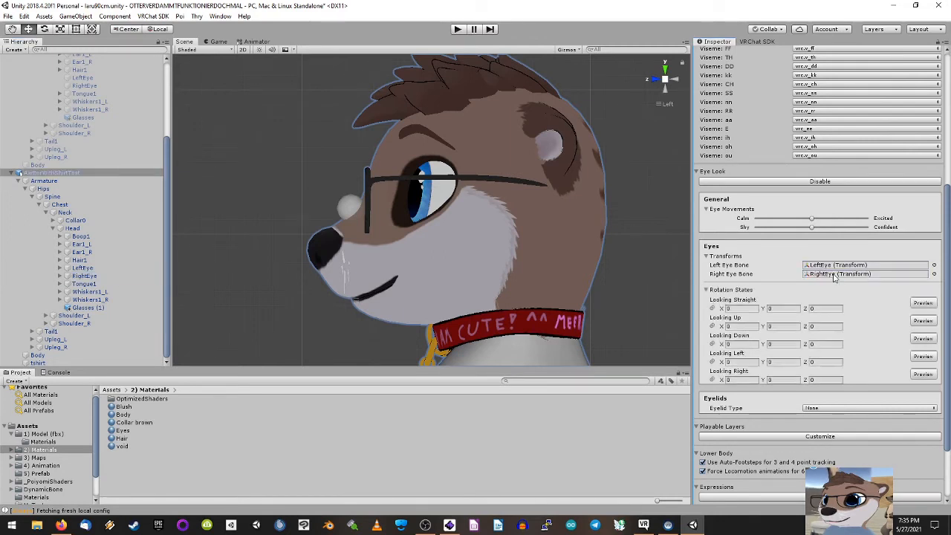
click(60, 268)
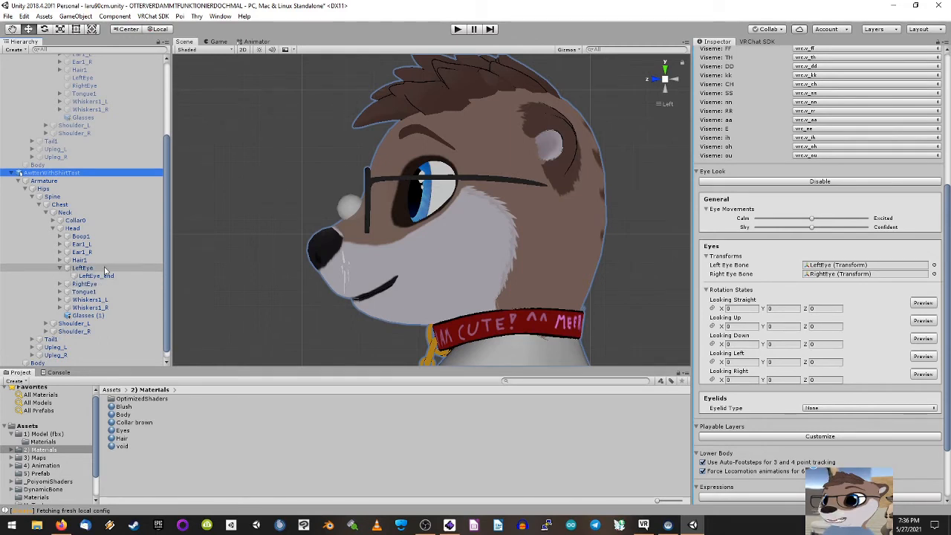
click(60, 267)
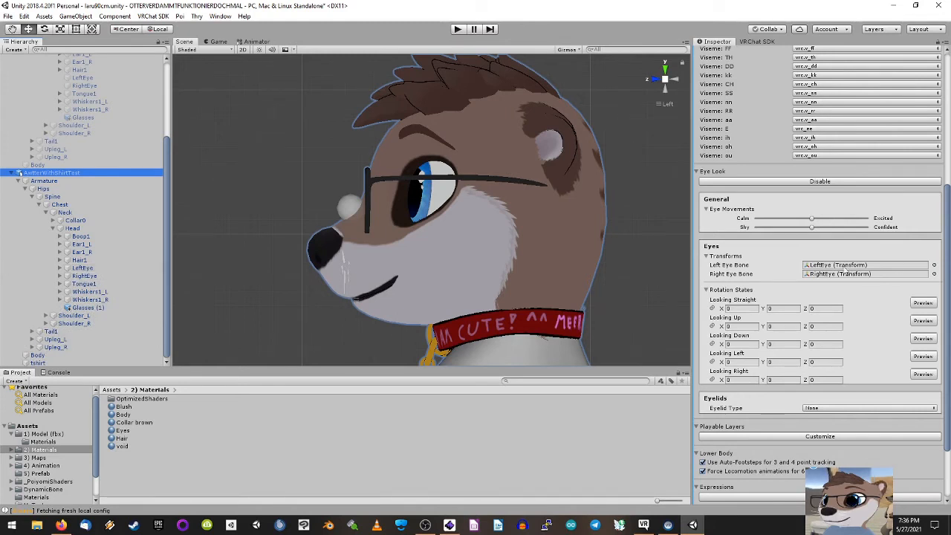
Step: Set the X rotation of the Looking Straight and Looking Up eye states to 10
scroll(750, 238, down, 2)
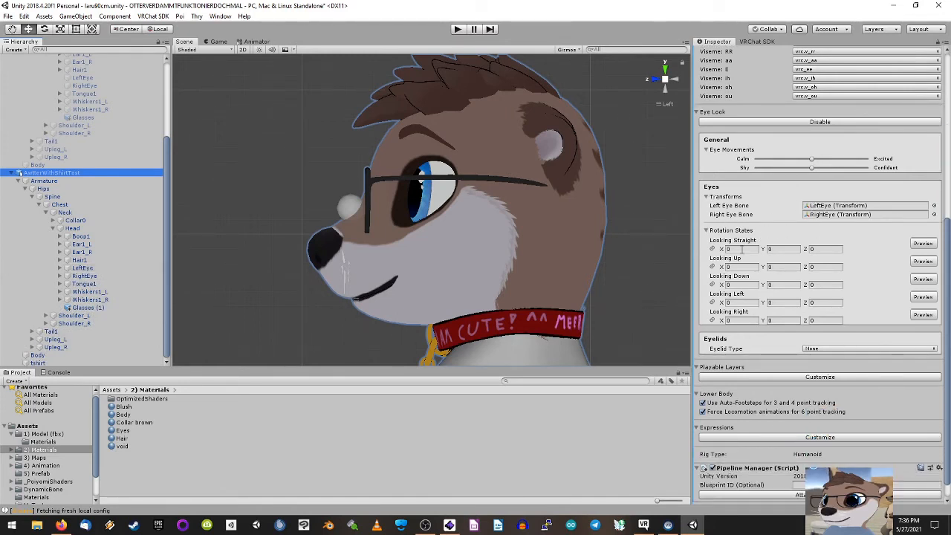
click(736, 249)
text(10)
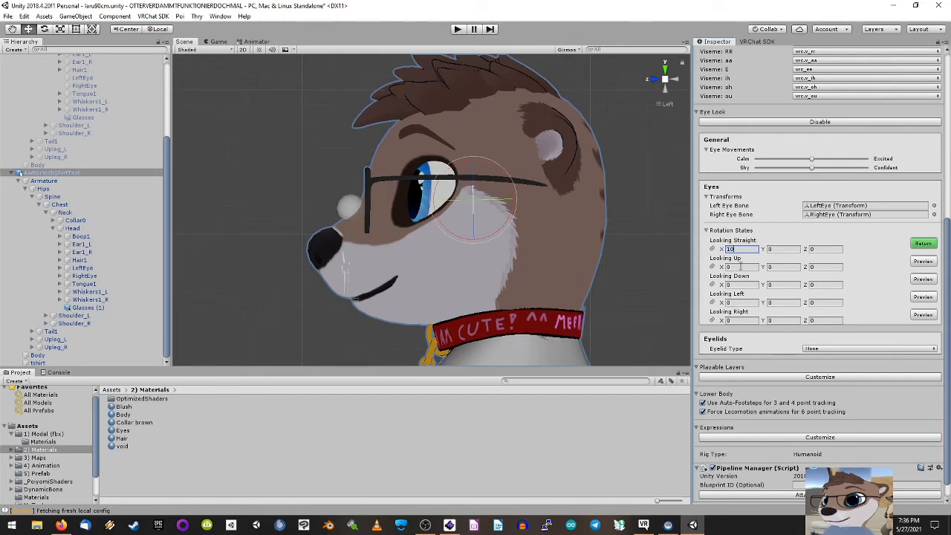
click(741, 266)
text(10)
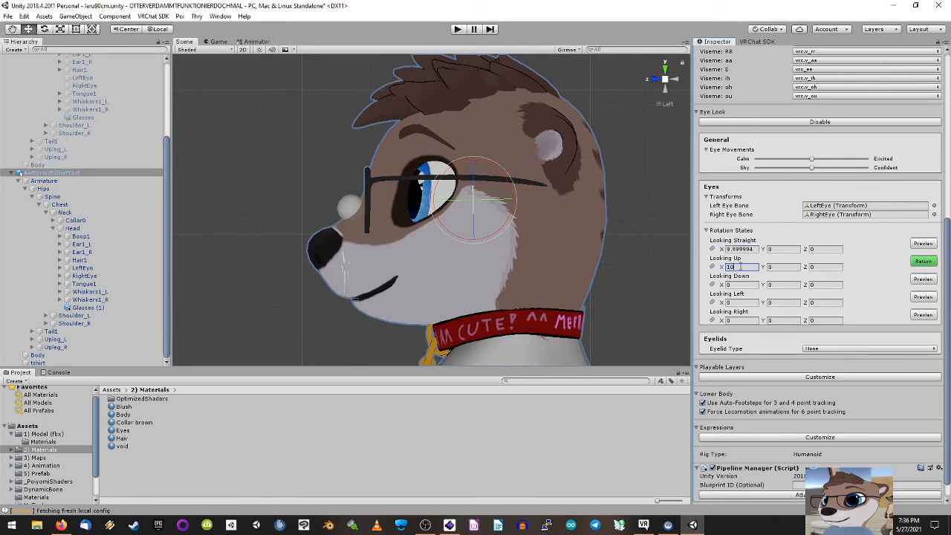
Step: Try 40 and -40 as the Looking Down X rotation, settling on -10
click(738, 285)
text(40)
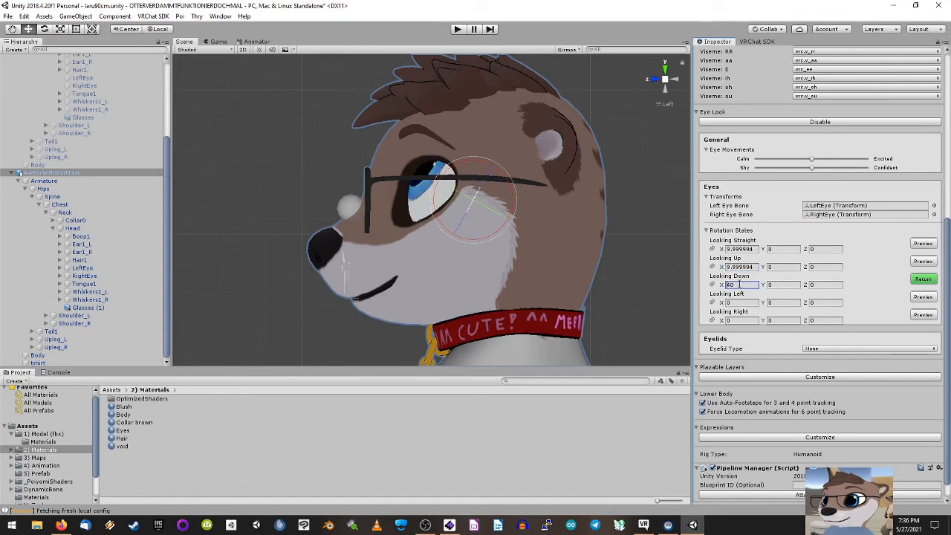
text(-)
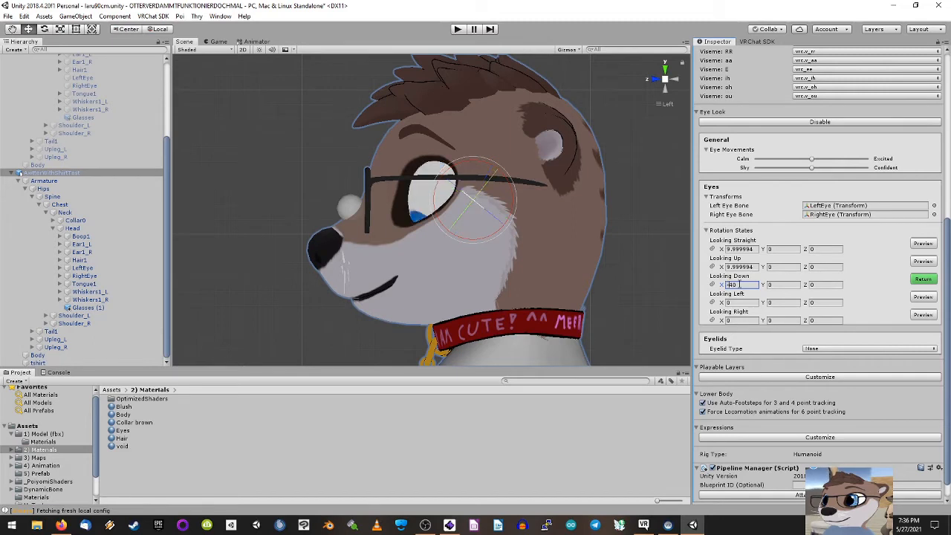
key(Delete)
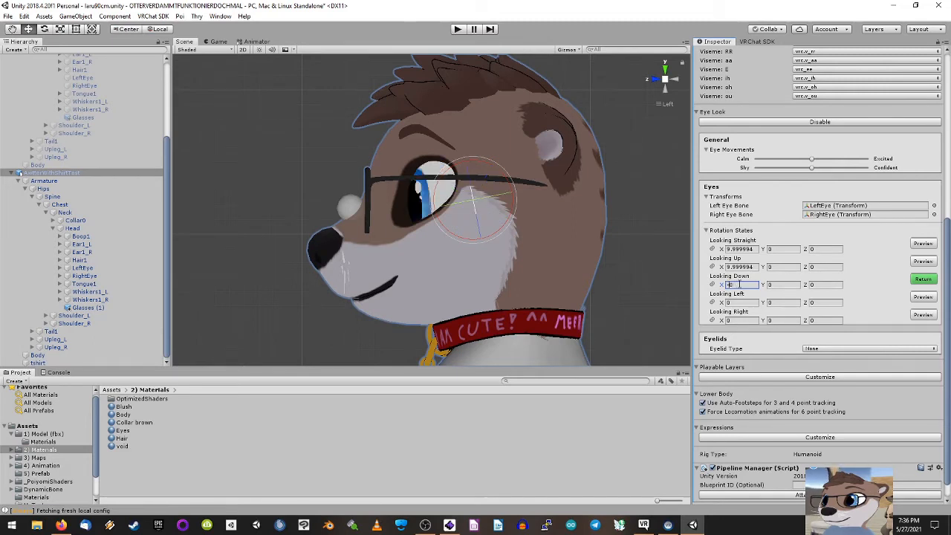
text(10)
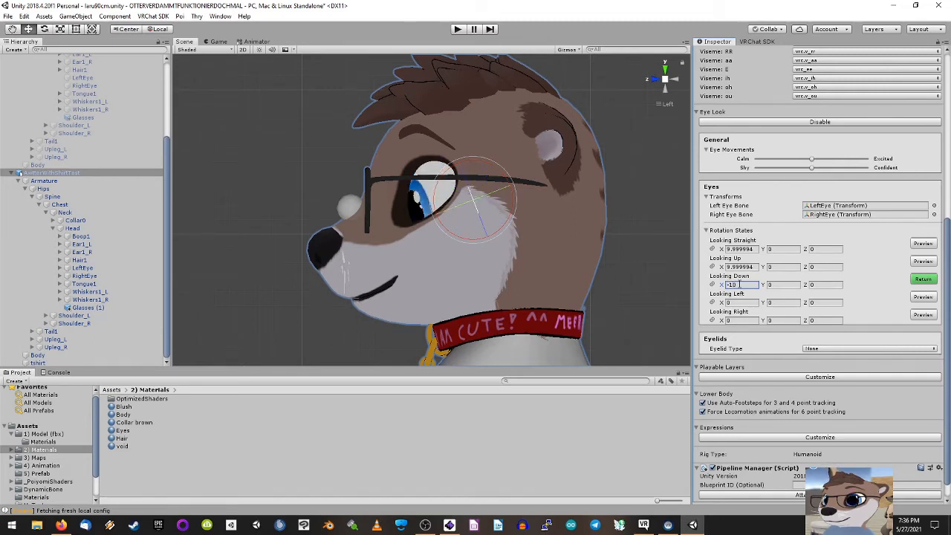
Step: Set the X rotation of the Looking Up eye state to 40
click(746, 268)
text(-)
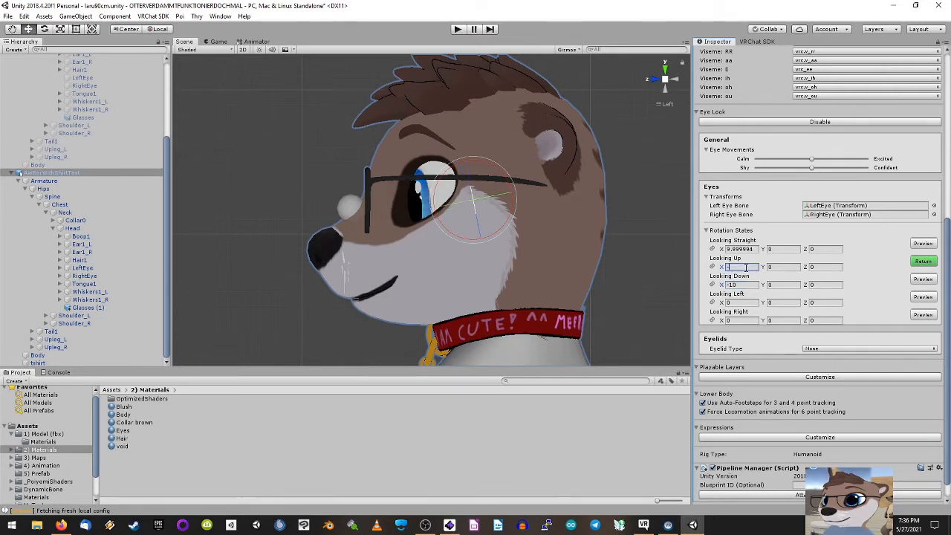
key(BackSpace)
text(40)
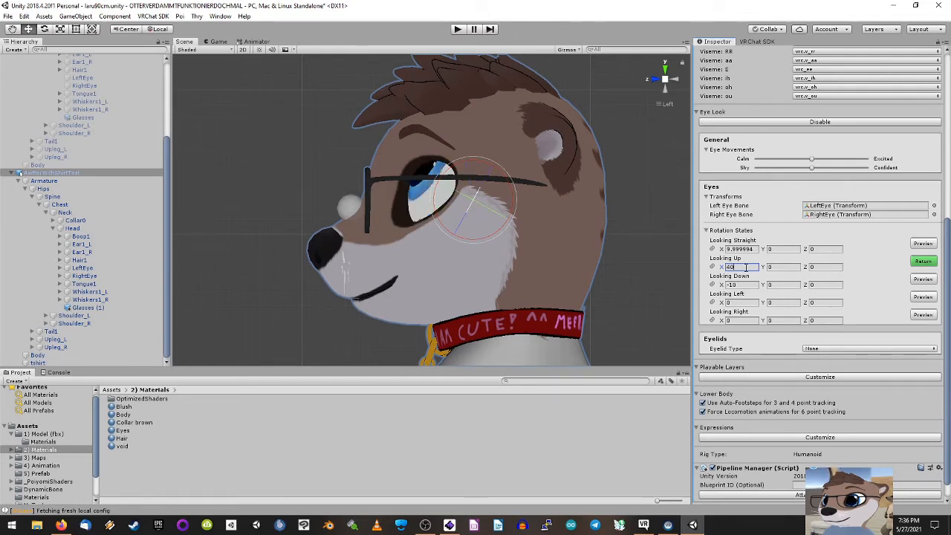
key(Return)
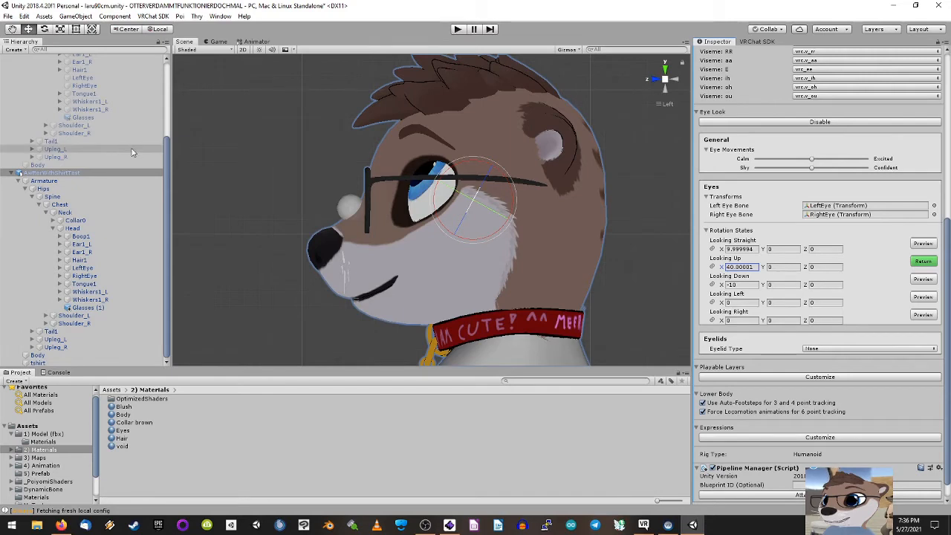
Step: Check the base avatar's eye look values, then set AwtterWithShirtTest's Looking Left and Looking Right X rotations to 10
scroll(121, 140, up, 5)
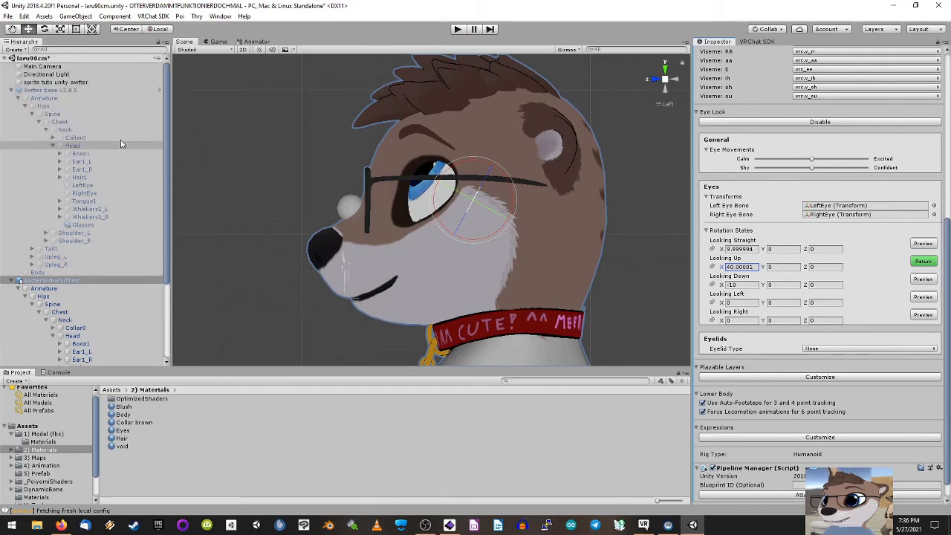
click(52, 92)
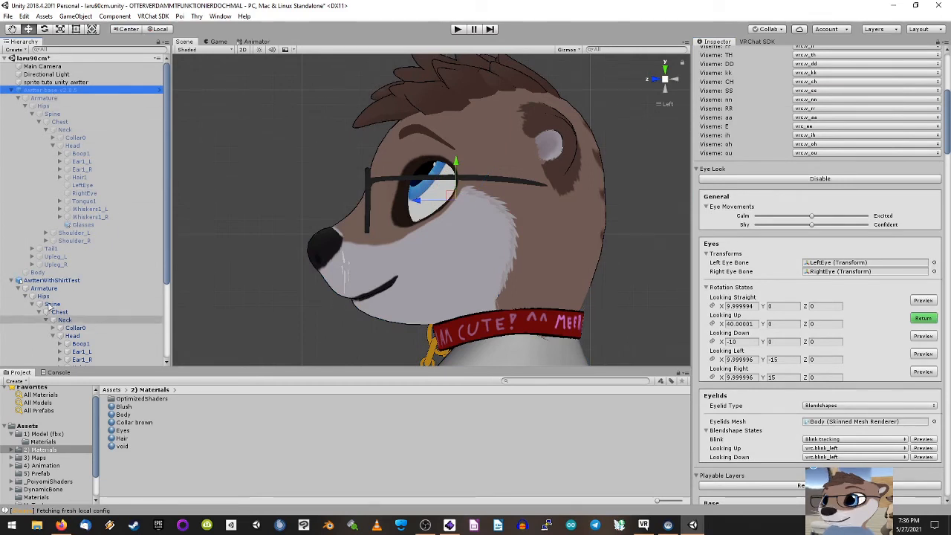
click(115, 282)
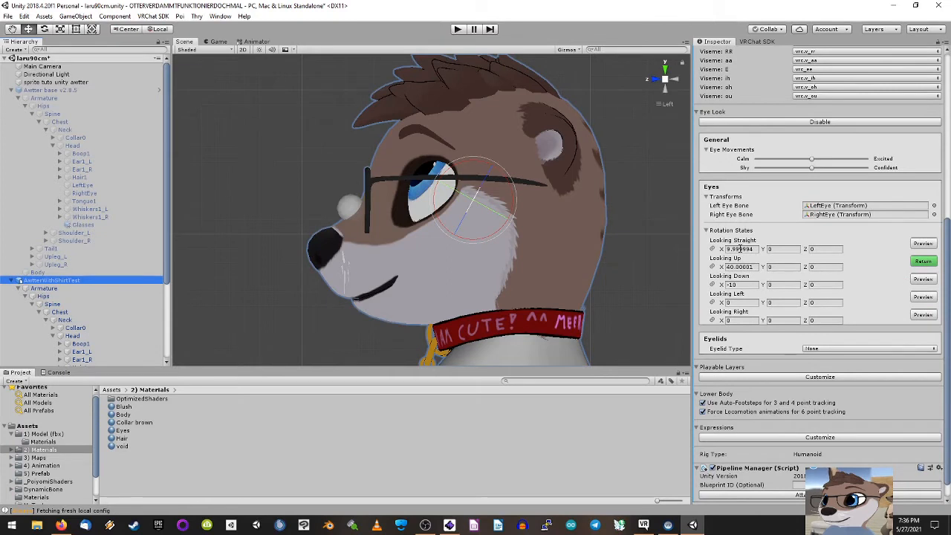
click(743, 302)
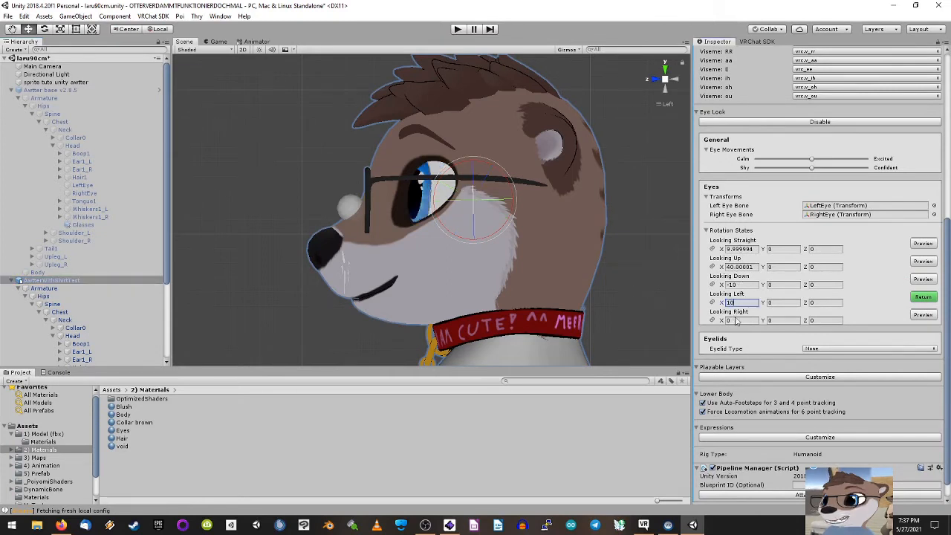
click(736, 321)
text(10)
Step: Set the Y rotation of the Looking Left eye state to -15 and of Looking Right to 15
click(777, 302)
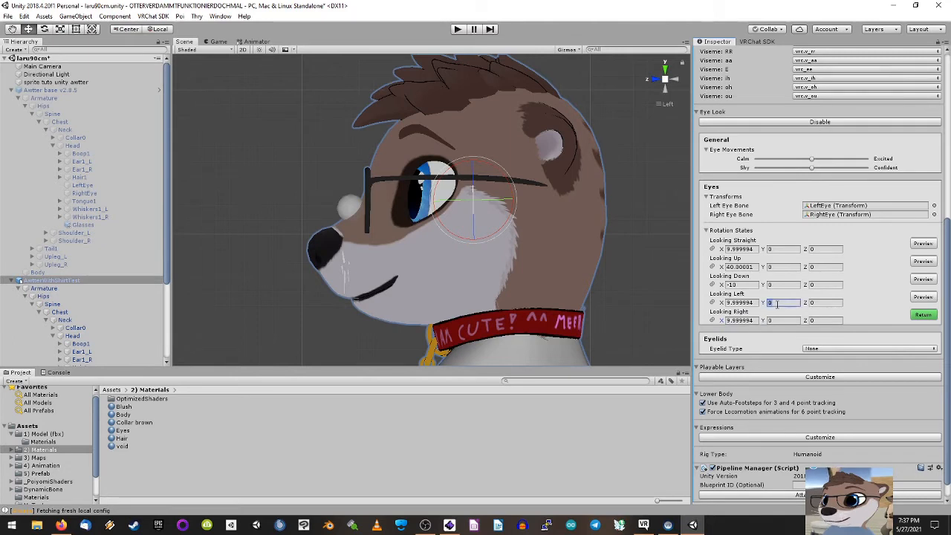
text(15)
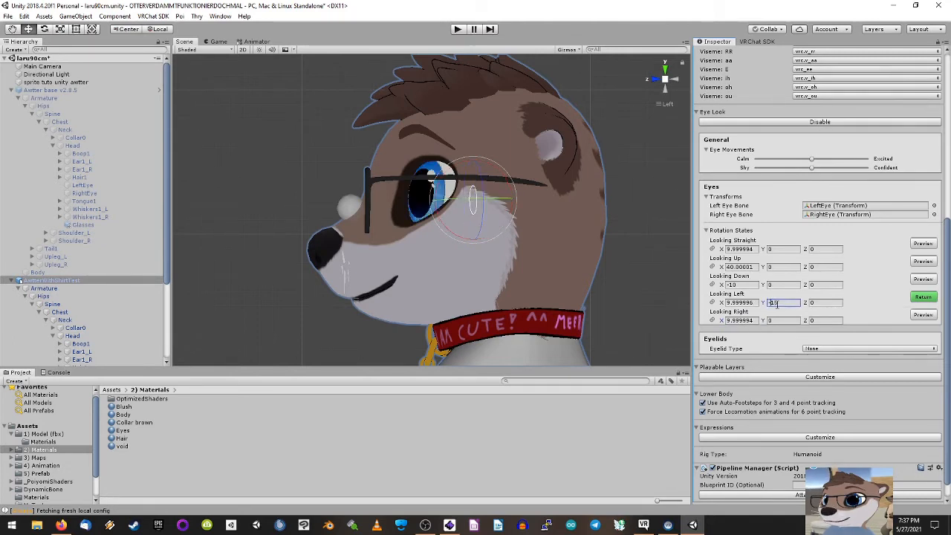
click(773, 320)
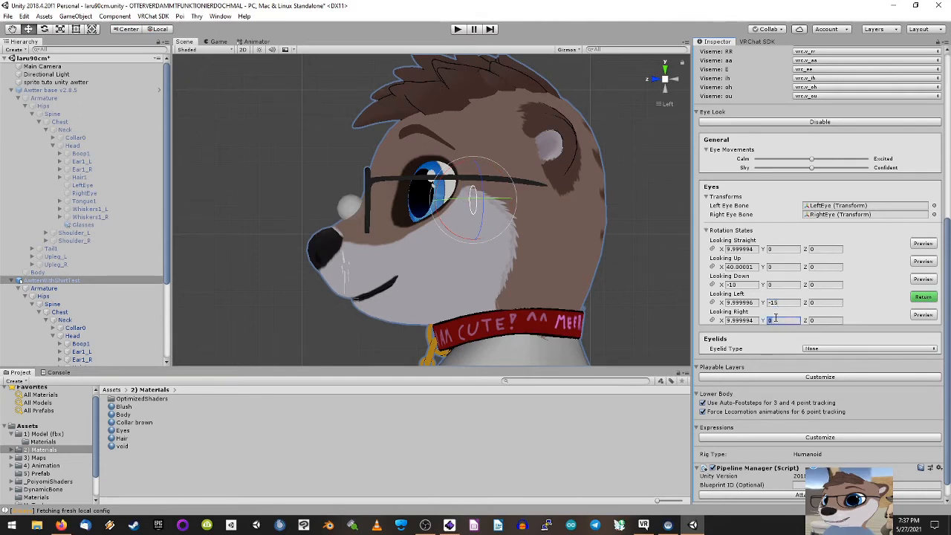
text(15)
Step: Preview the straight, up, down, left and right eye rotation states from the front of the avatar's face
click(655, 79)
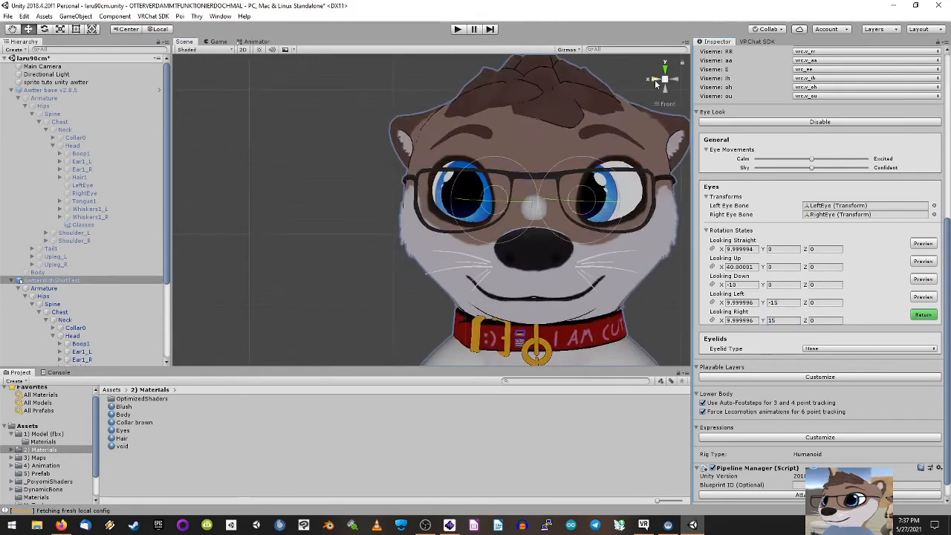
mouse_move(413, 222)
middle_down()
mouse_move(389, 227)
mouse_move(412, 225)
middle_up()
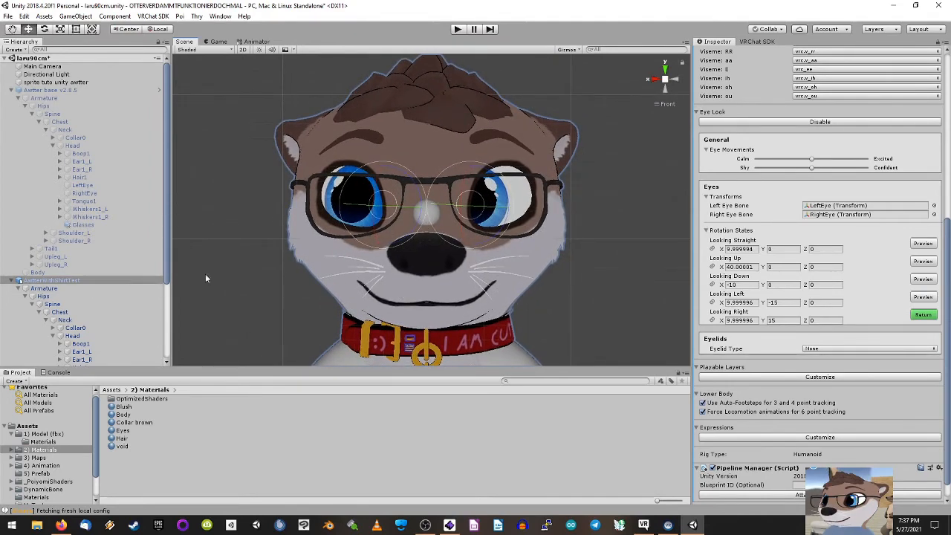
click(921, 315)
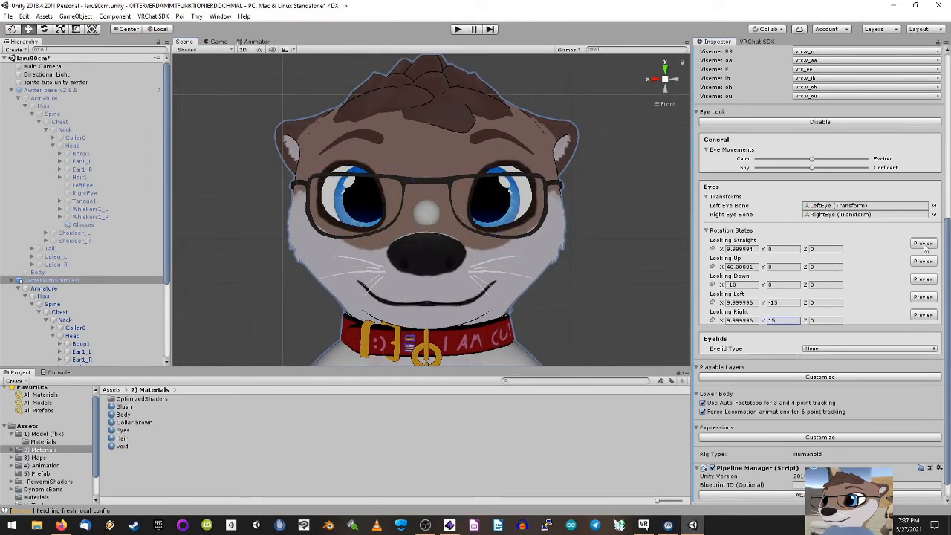
click(924, 244)
click(924, 245)
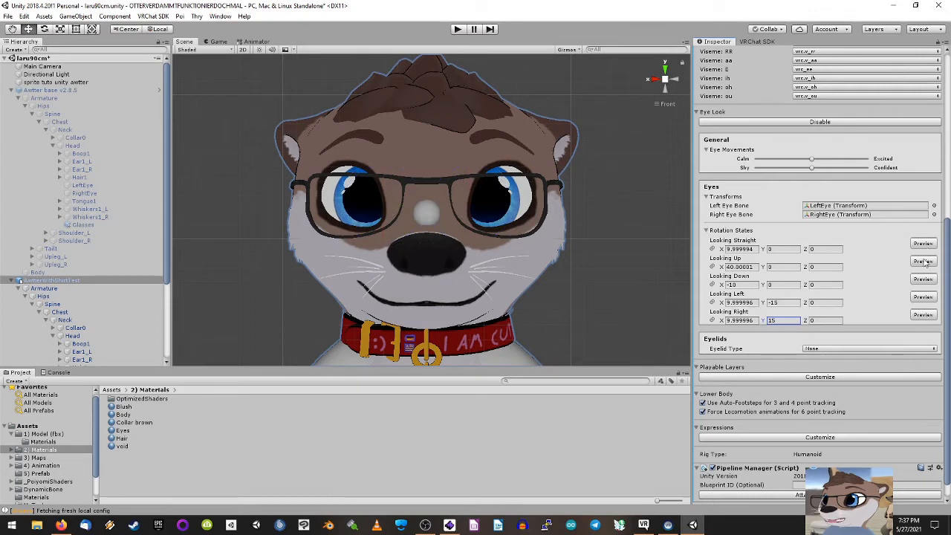
click(922, 262)
click(922, 262)
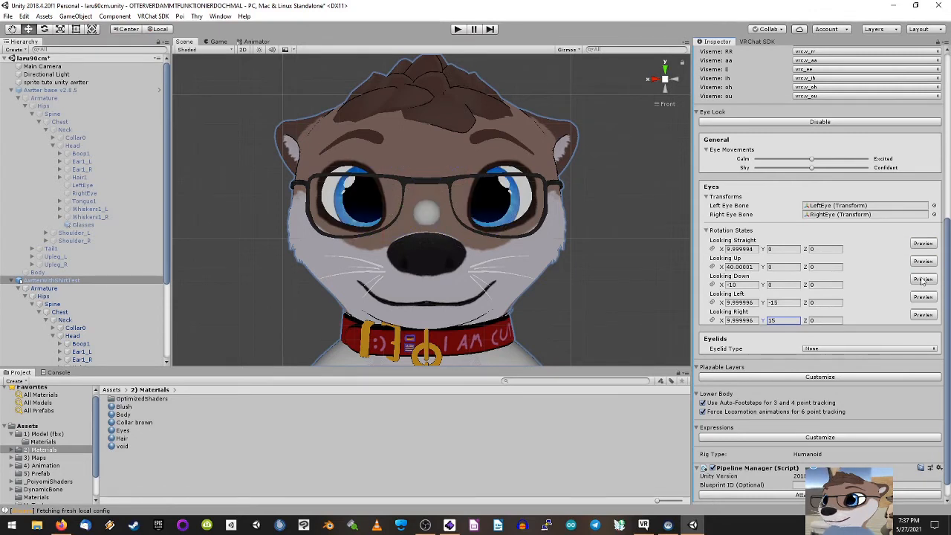
click(922, 280)
click(923, 280)
click(924, 298)
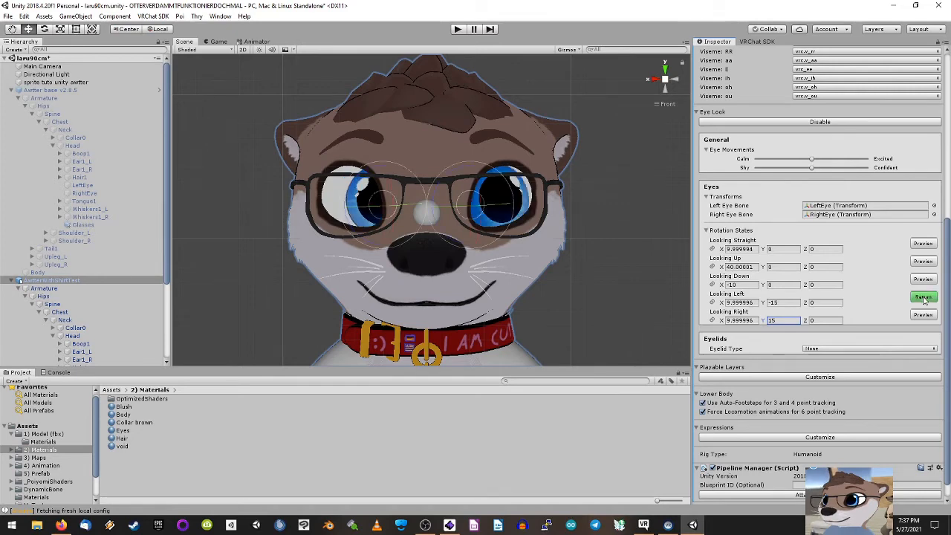
click(923, 298)
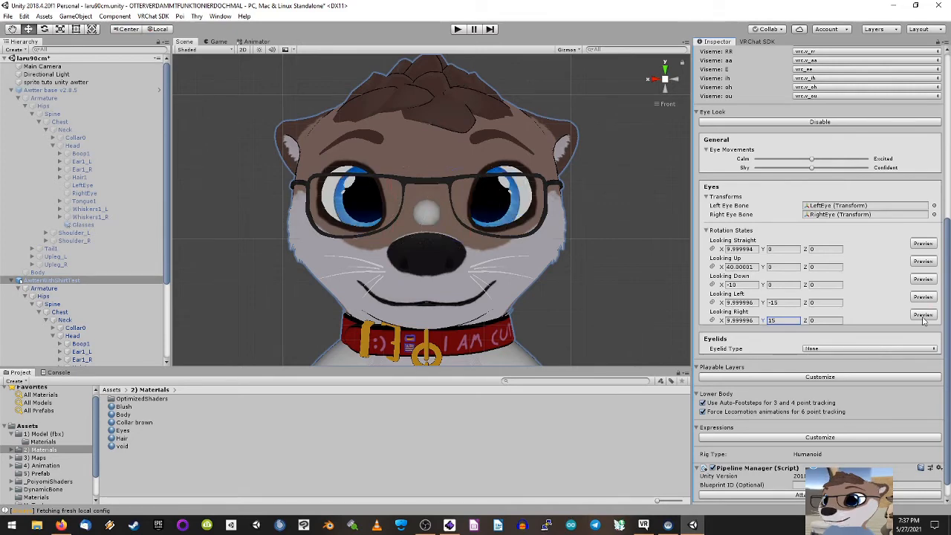
click(923, 316)
click(924, 315)
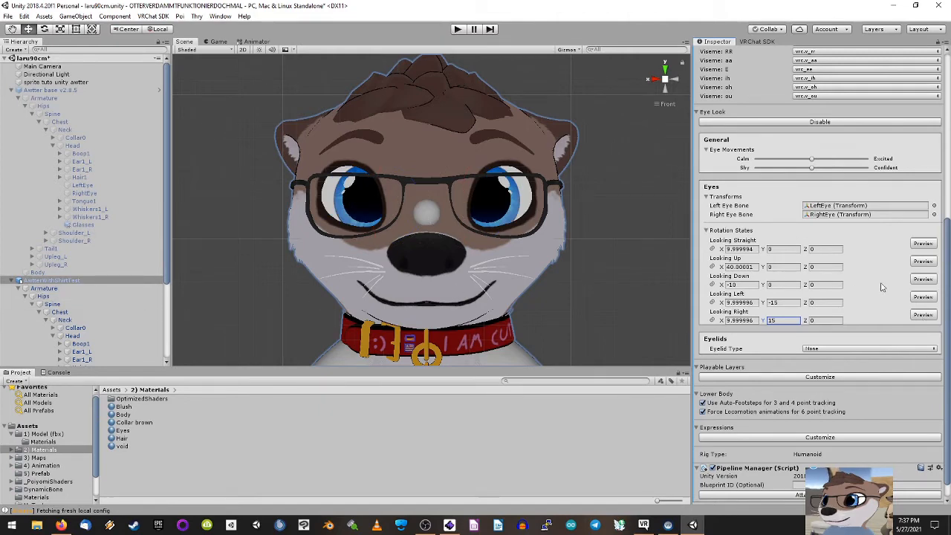
Step: Set the eyelid type to Blendshapes and assign AwtterWithShirtTest's Body as the eyelids mesh
scroll(881, 256, down, 1)
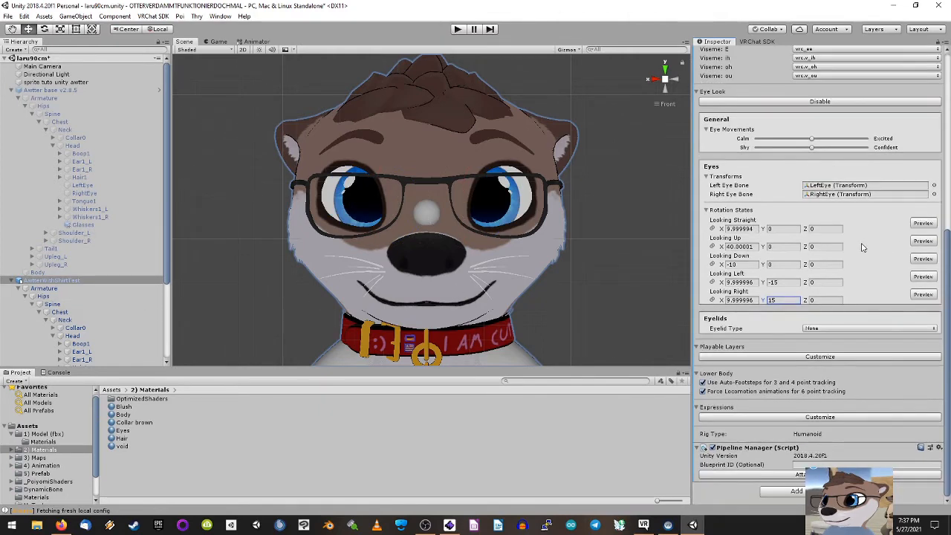
click(825, 328)
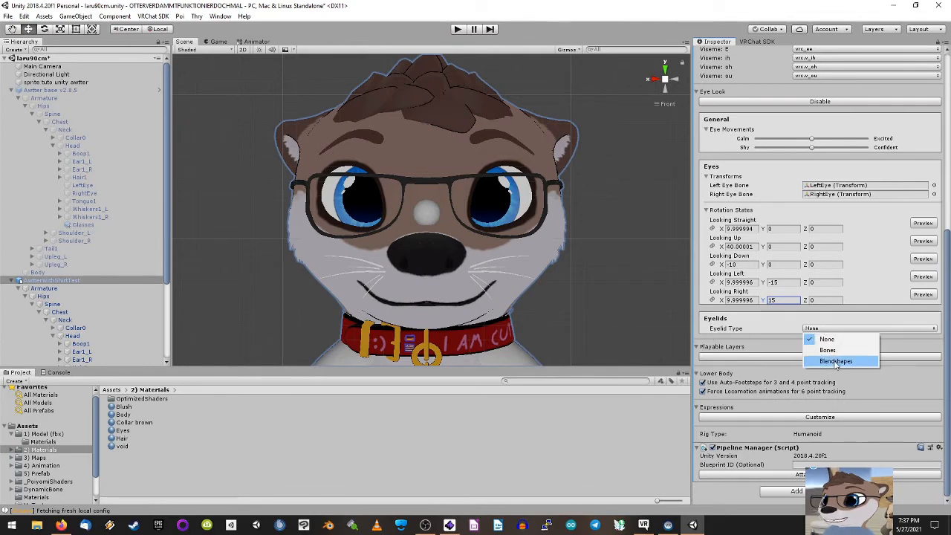
click(836, 362)
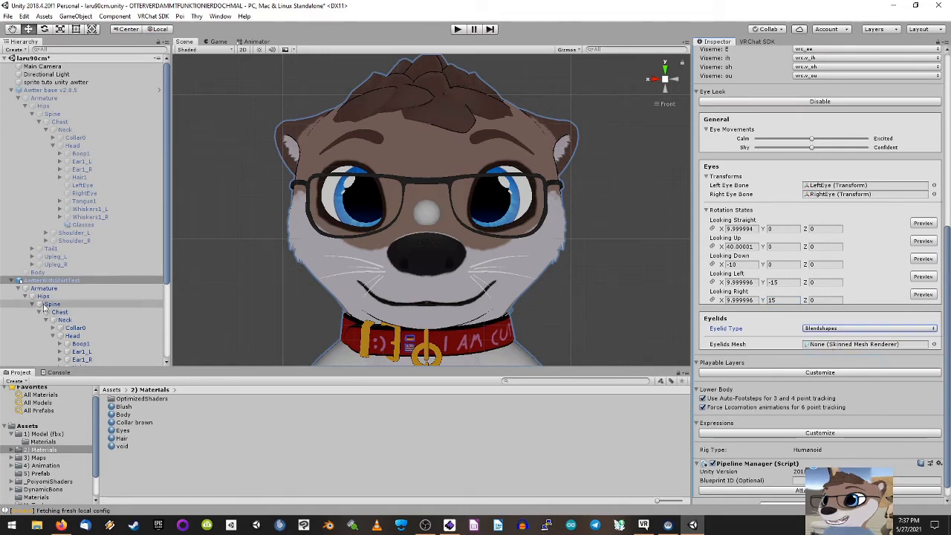
click(21, 290)
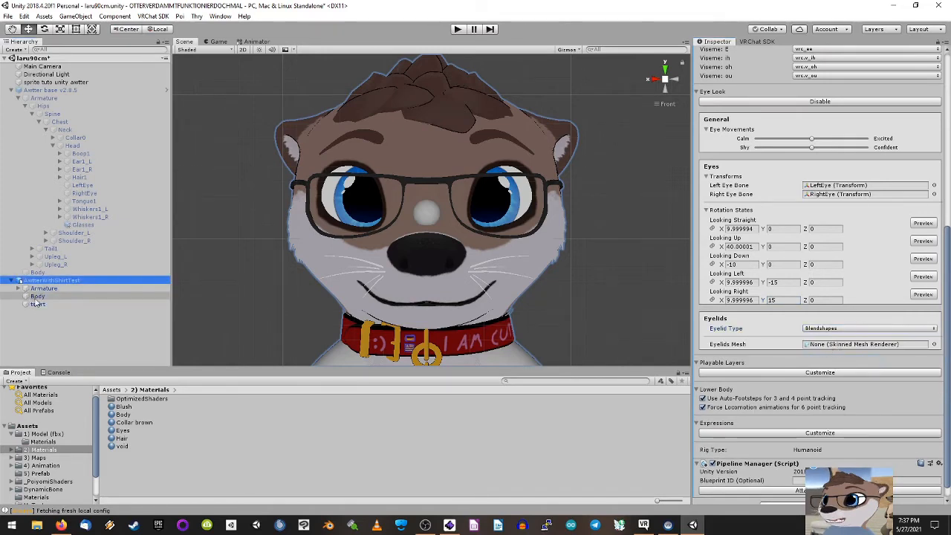
drag(37, 296, 848, 355)
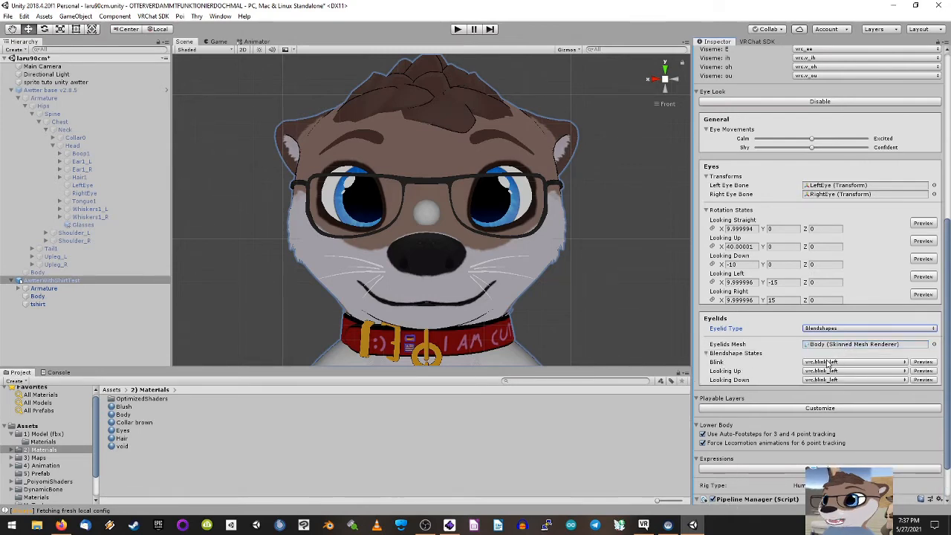
Step: Set the Blink blendshape state to Blink tracking and end its preview
click(828, 363)
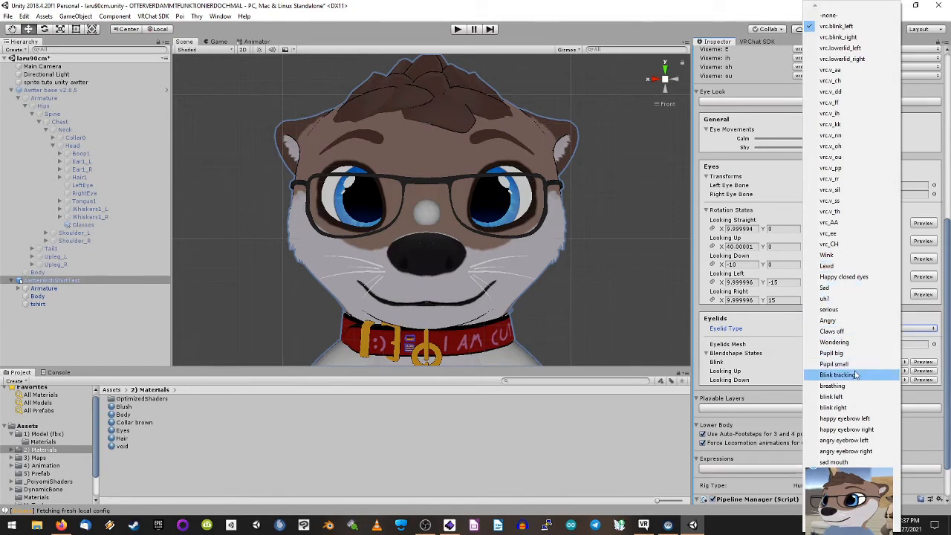
click(856, 375)
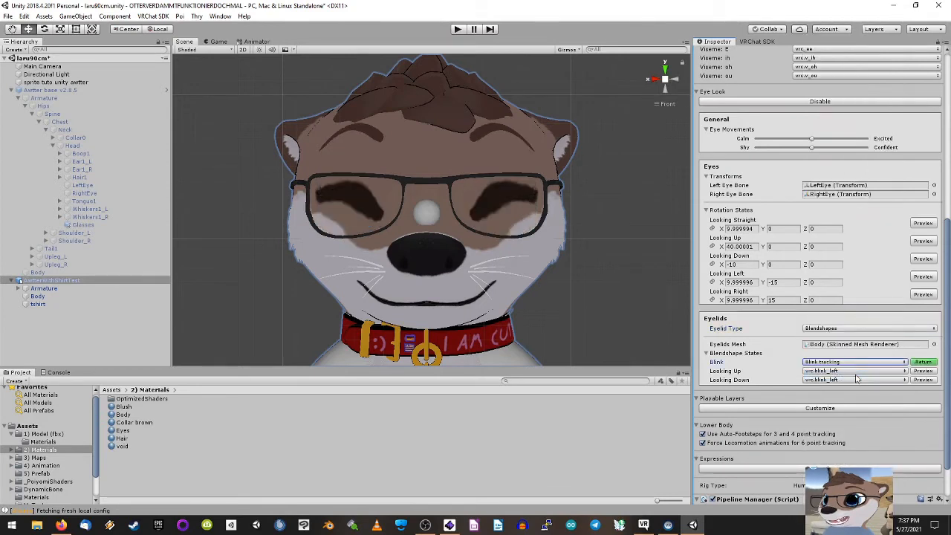
click(929, 362)
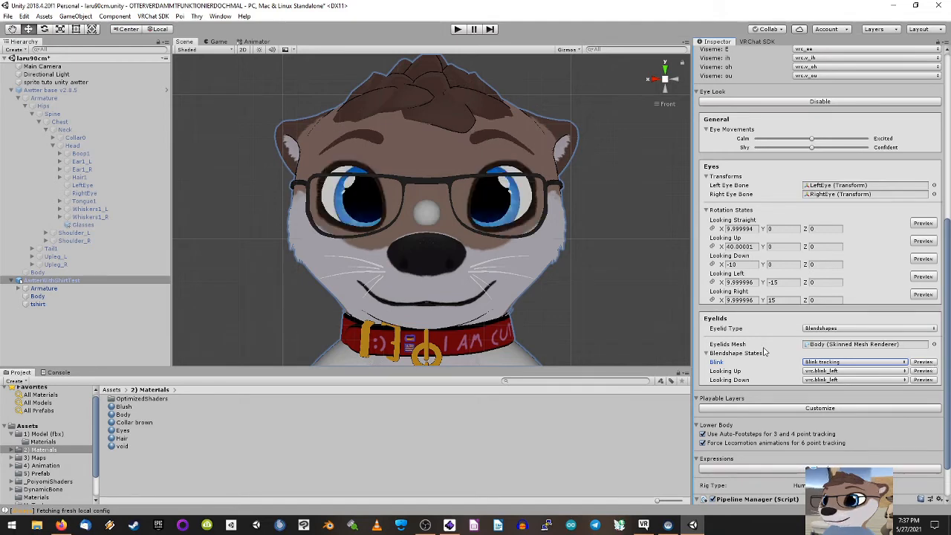
Step: Customize the playable layers, replacing the Base, Gesture, Action and FX defaults with empty animator controller slots
scroll(758, 361, down, 2)
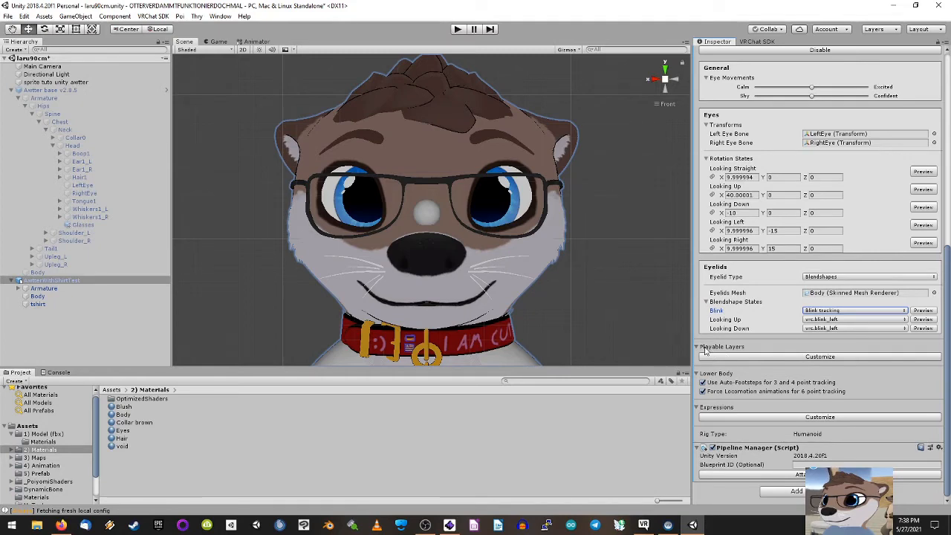
click(794, 358)
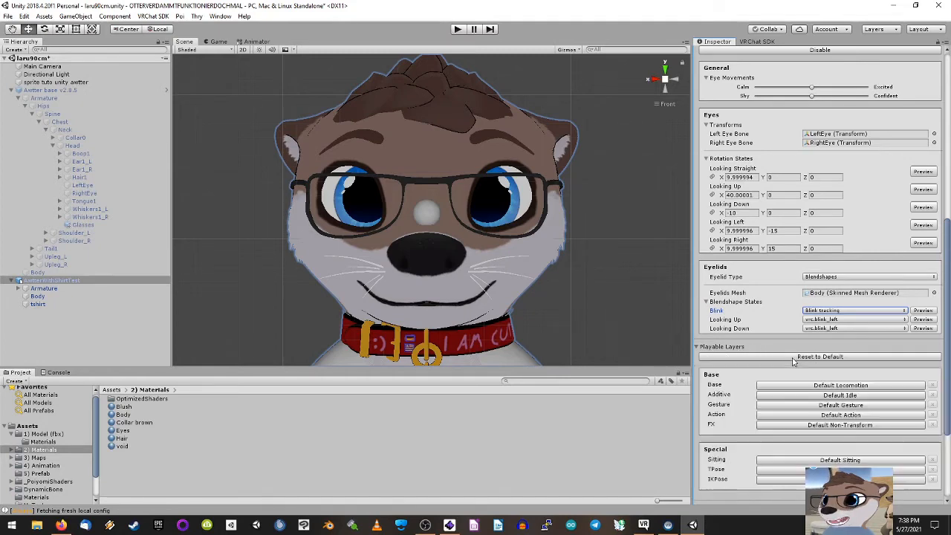
scroll(794, 361, down, 3)
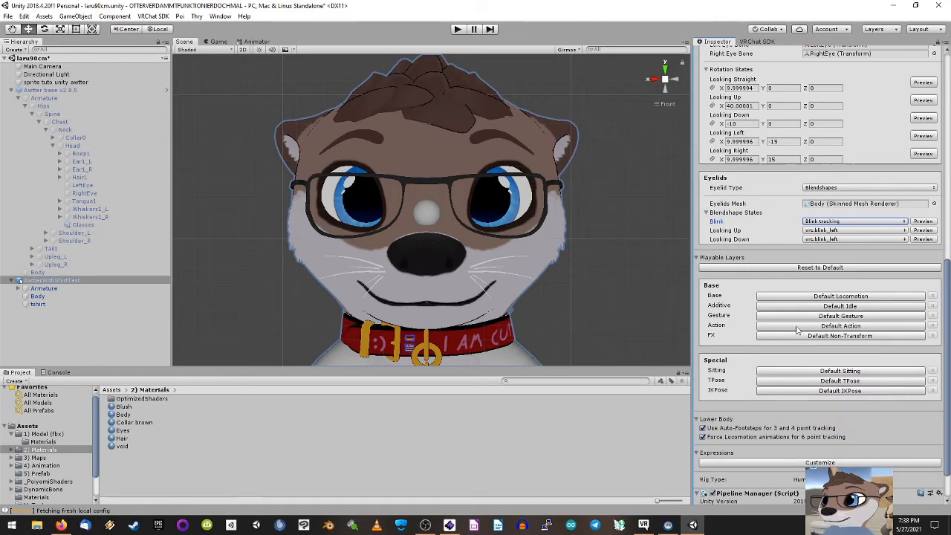
click(781, 297)
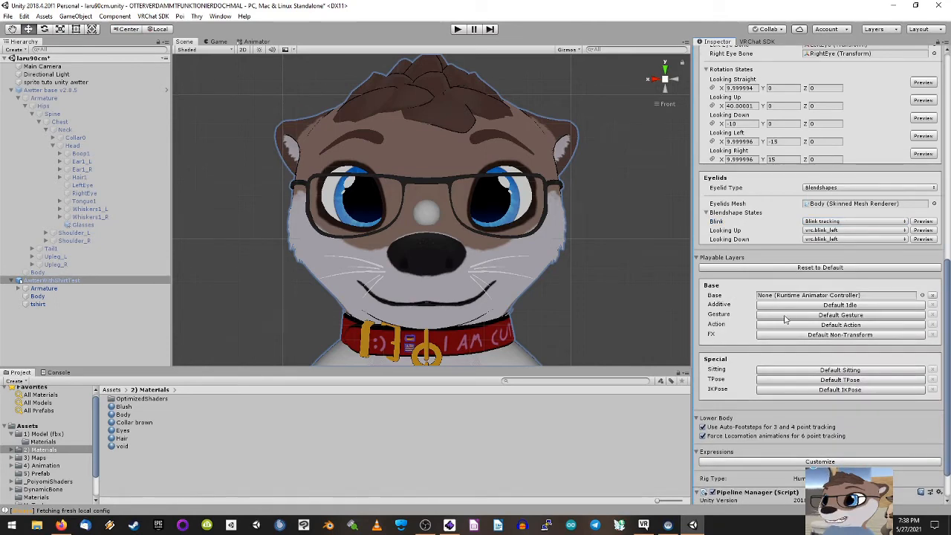
click(786, 315)
click(782, 324)
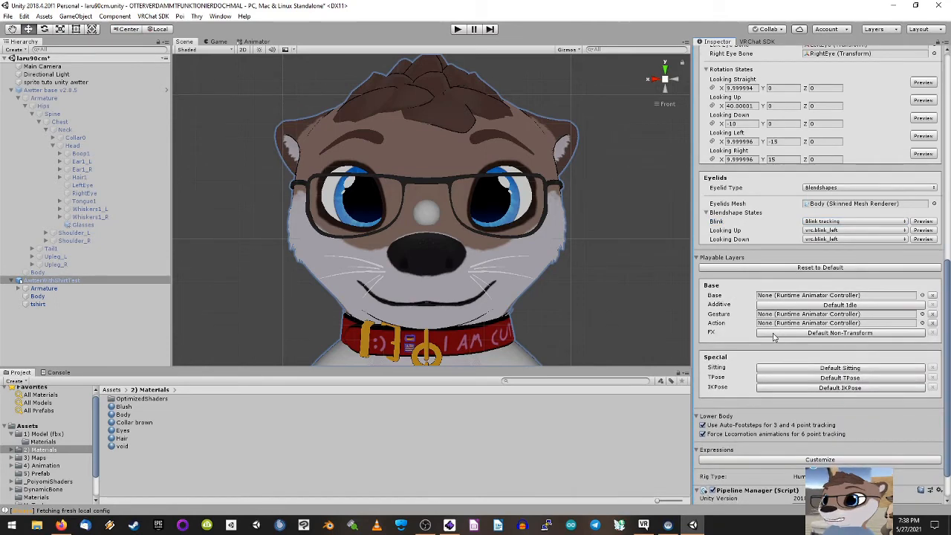
click(773, 334)
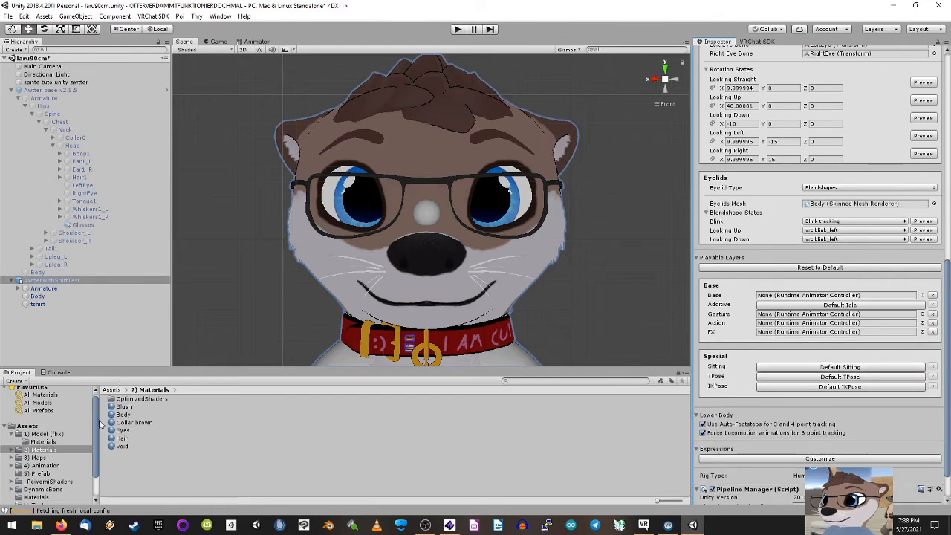
Step: Assign the playable layers of AwtterWithShirtTest from the 4) Animation folder: Locomotion 2.8 to Base, Gestures 2.8, Action 2.8 and FX 2.8 to their namesakes
click(42, 466)
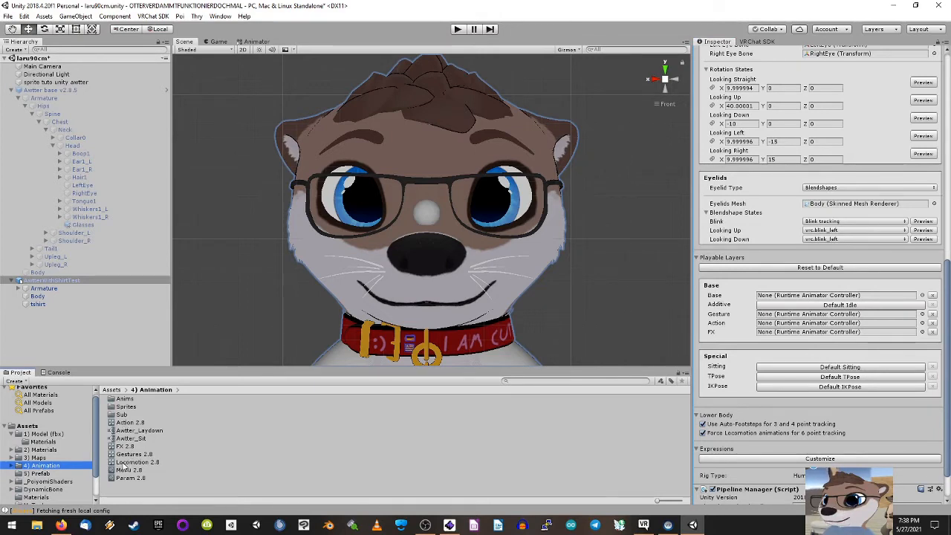
drag(127, 462, 806, 299)
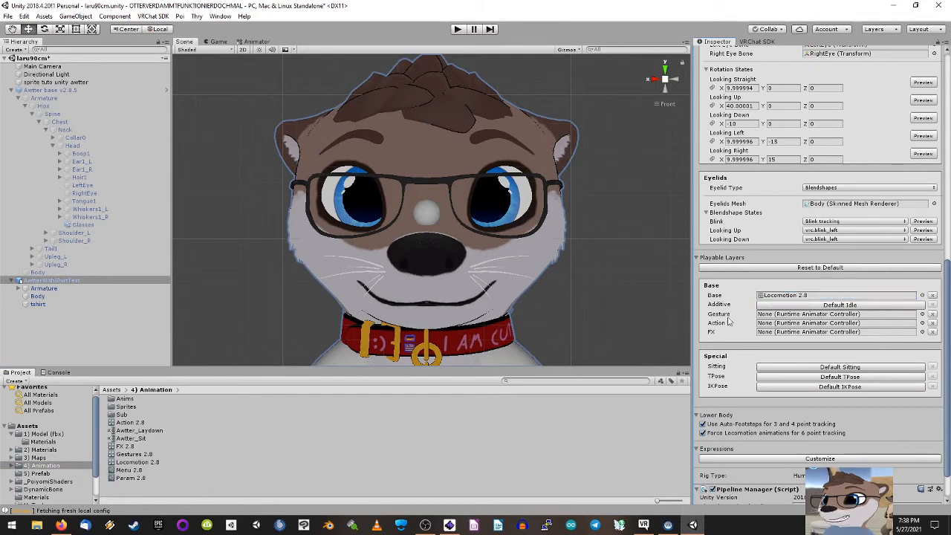
click(127, 454)
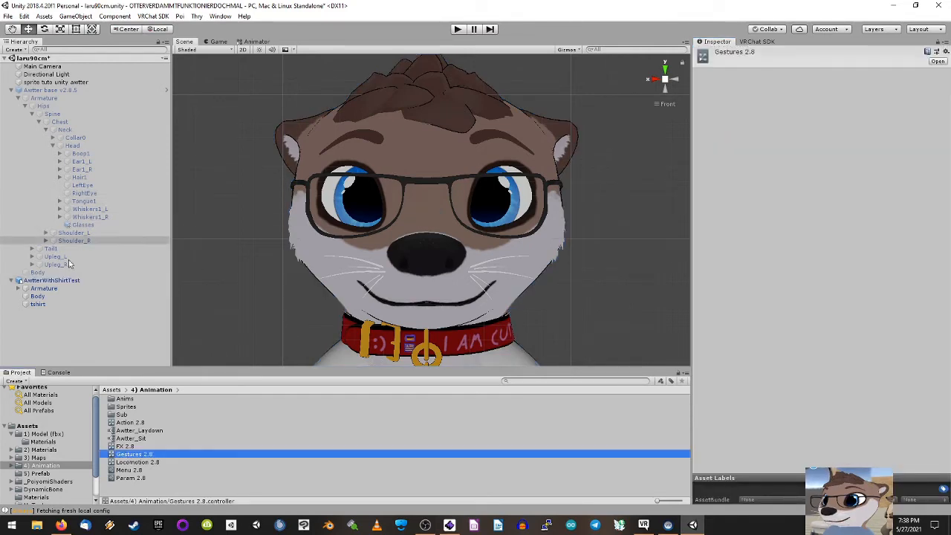
click(52, 281)
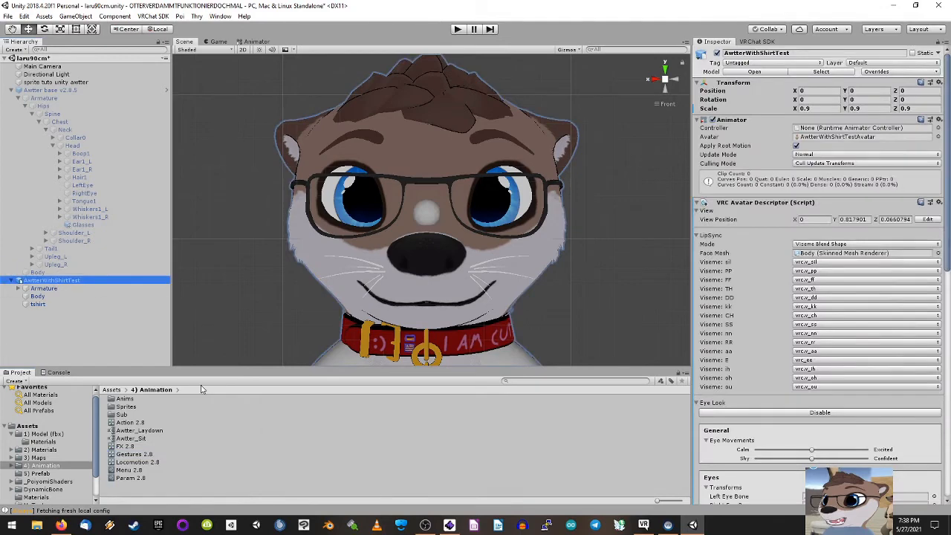
scroll(829, 318, down, 15)
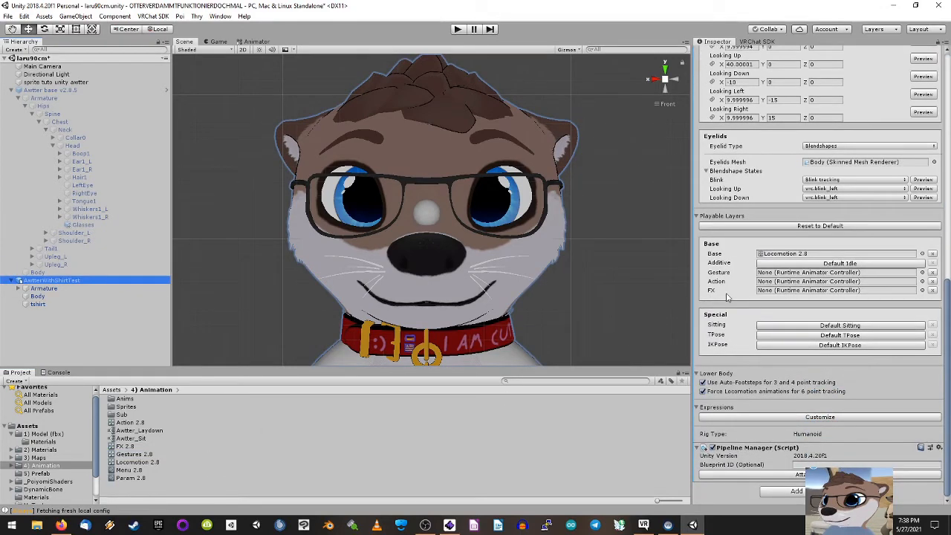
drag(130, 446, 768, 291)
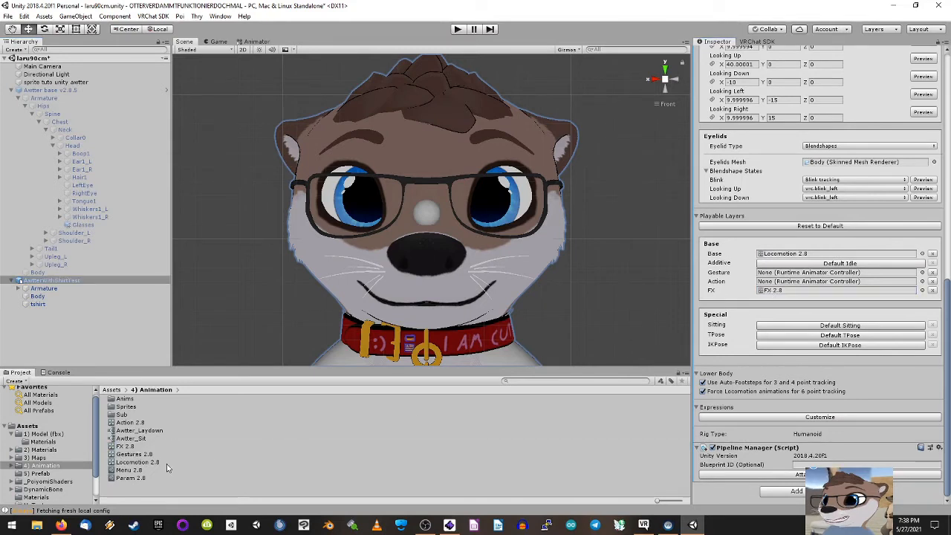
drag(133, 455, 776, 276)
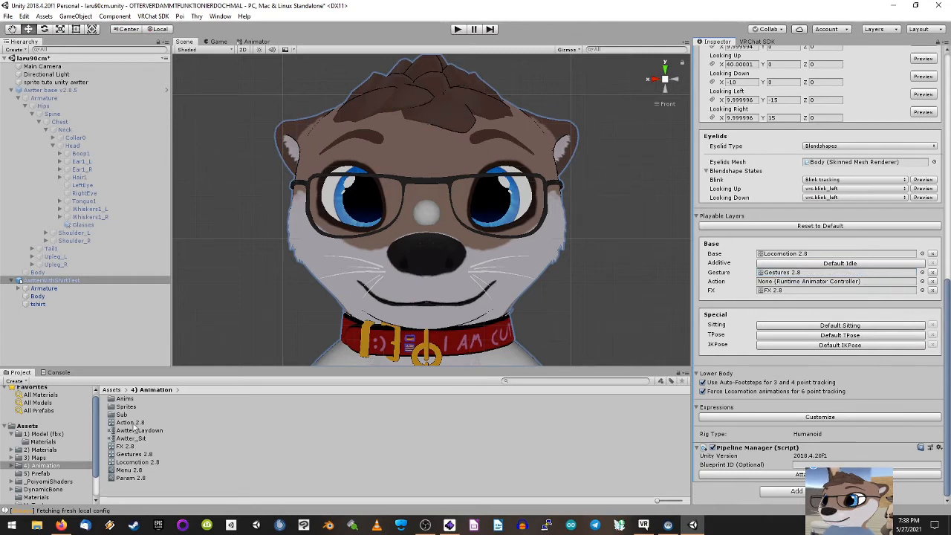
drag(130, 422, 808, 287)
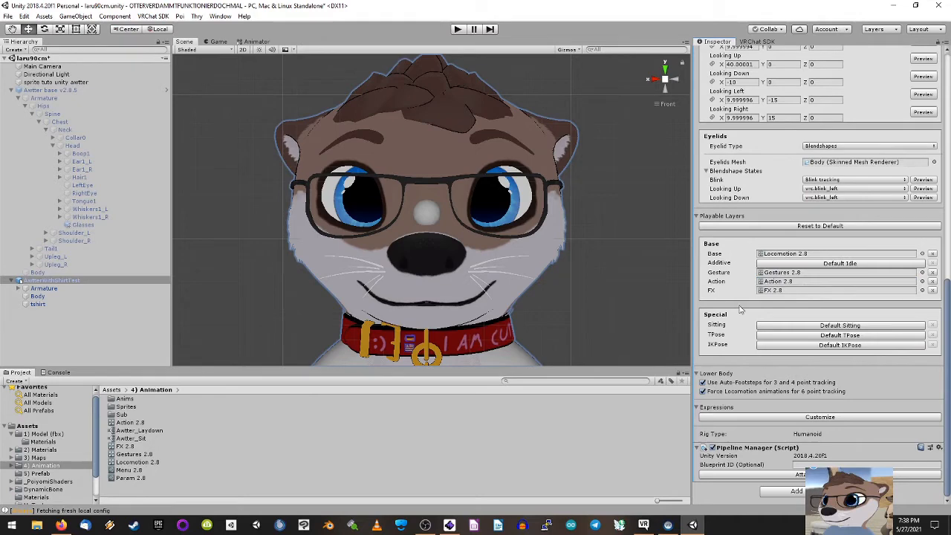
Step: Following Awtter base v2.8.5, customize the expressions of AwtterWithShirtTest with Menu 2.8 as menu and Param 2.8 as parameters
click(49, 90)
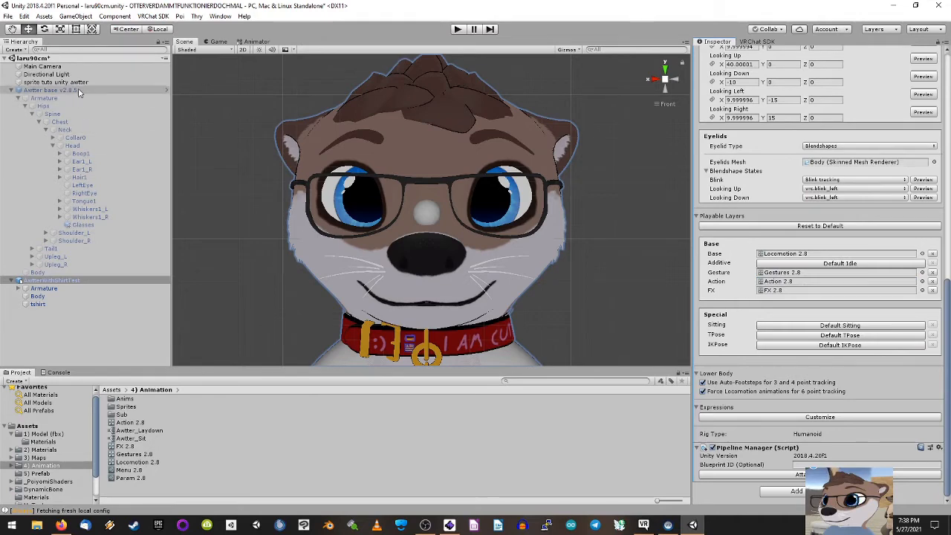
scroll(749, 285, down, 10)
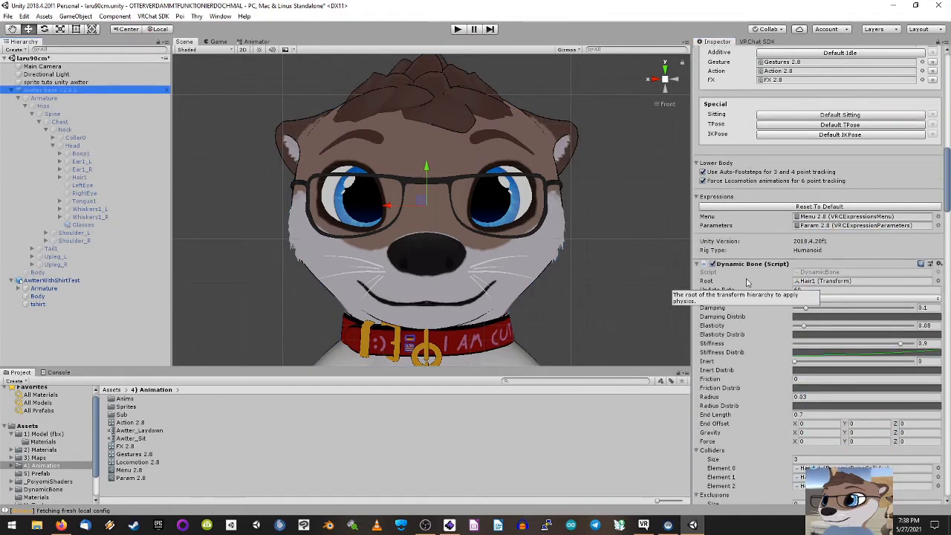
scroll(740, 238, up, 6)
scroll(739, 237, up, 1)
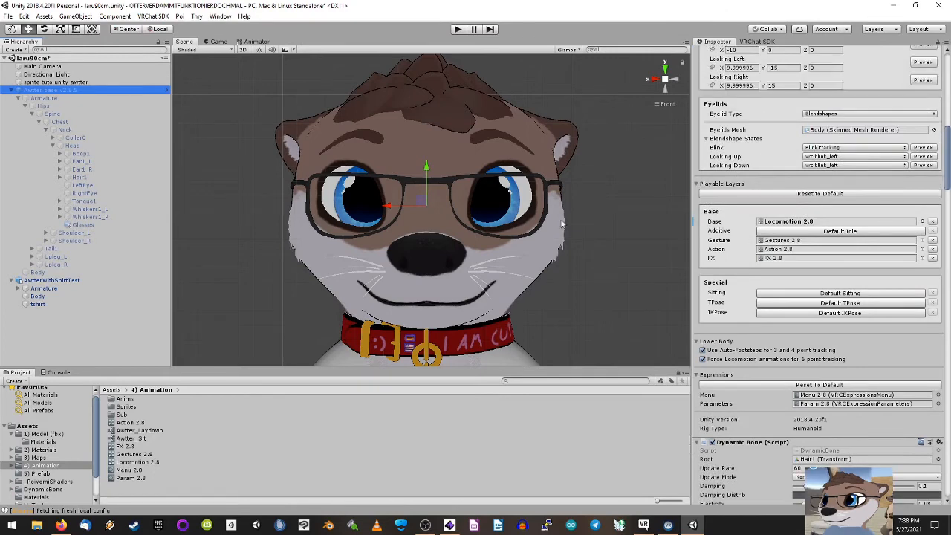
click(58, 280)
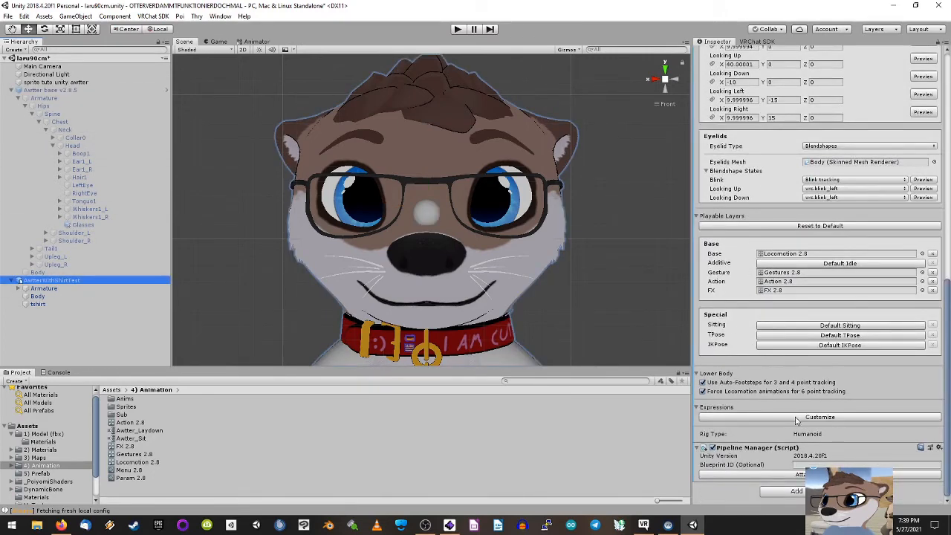
click(713, 417)
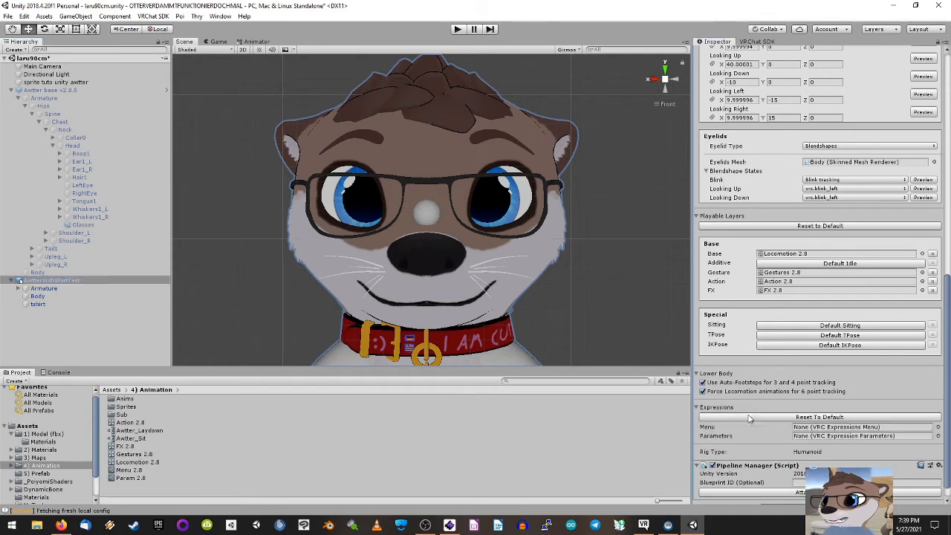
scroll(713, 417, down, 1)
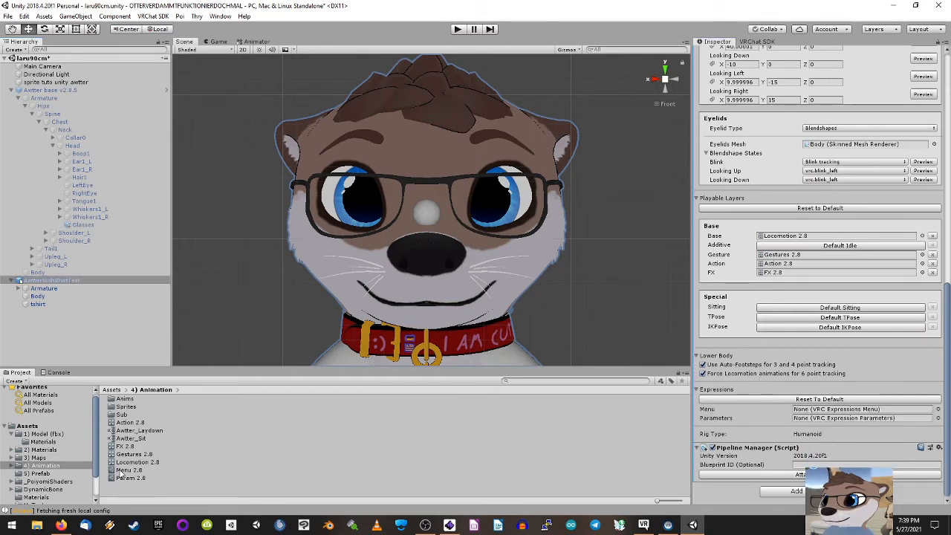
drag(121, 471, 859, 414)
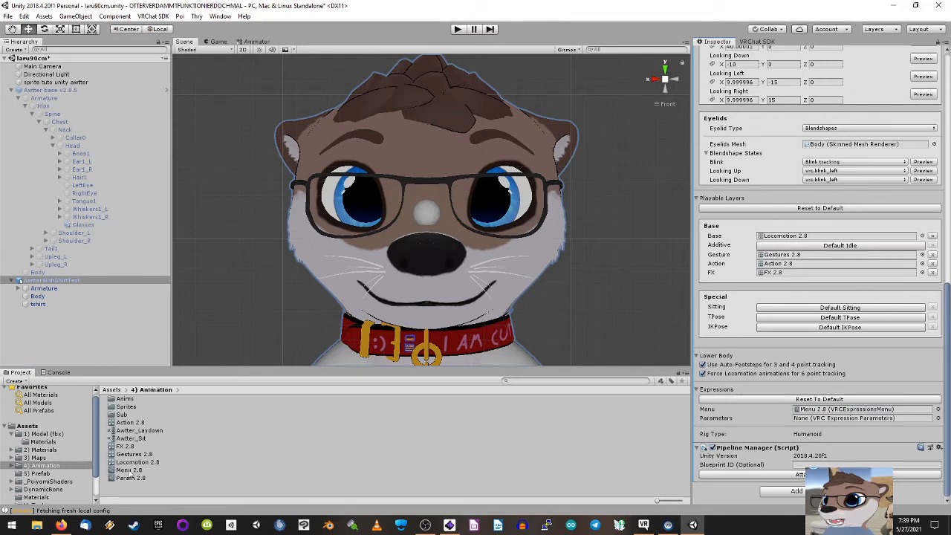
drag(128, 480, 819, 421)
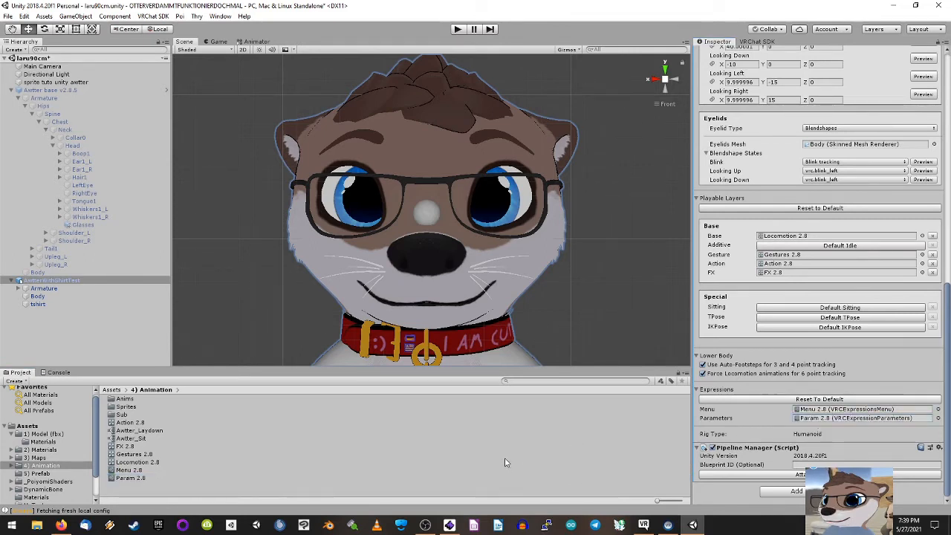
Step: Move the Pipeline Manager component above the VRC Avatar Descriptor on AwtterWithShirtTest and collapse the descriptor
click(940, 448)
click(870, 377)
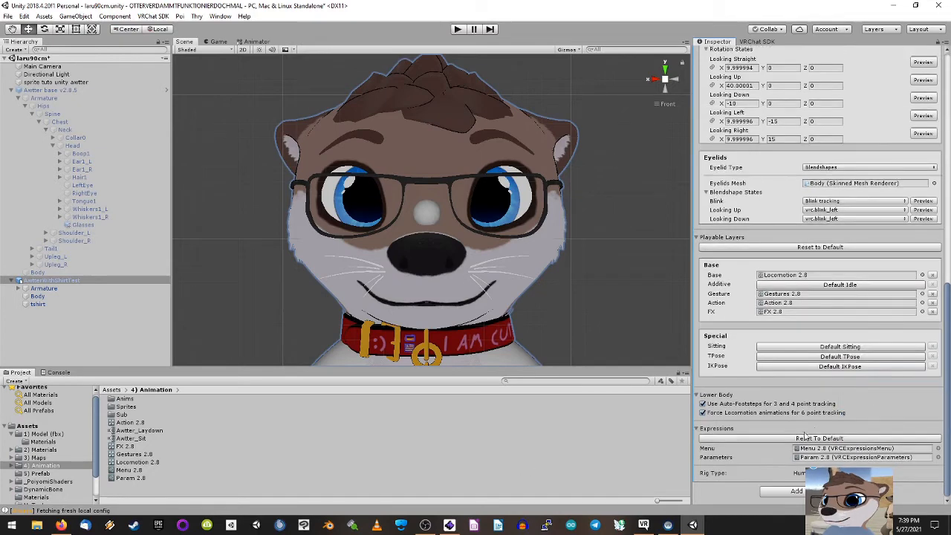
scroll(805, 437, up, 15)
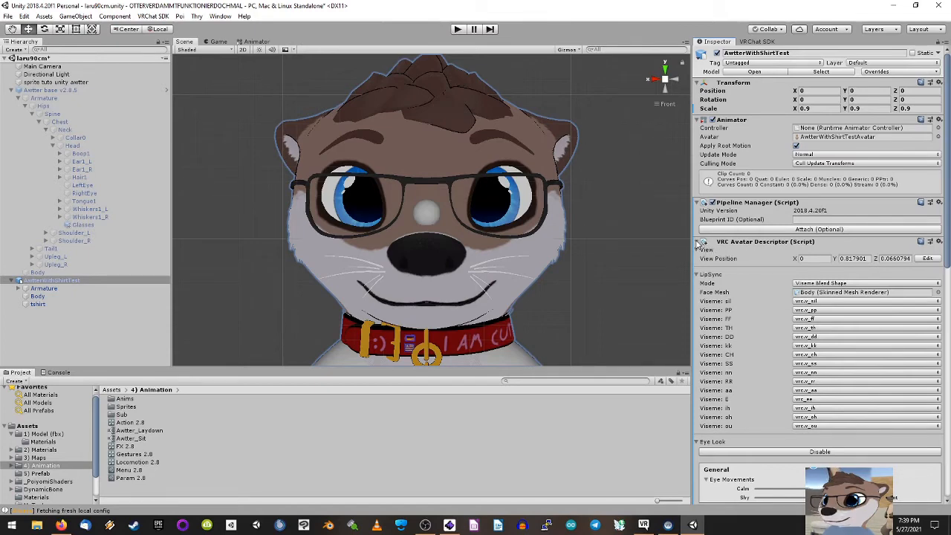
click(698, 243)
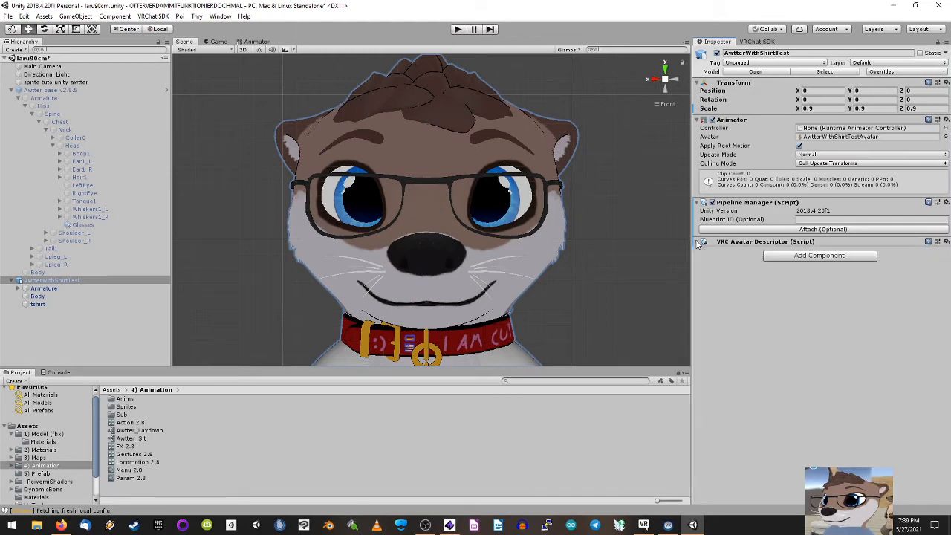
Step: Copy the Hair1 Dynamic Bone component from Awtter base v2.8.5 and paste it as a new component on AwtterWithShirtTest
click(55, 91)
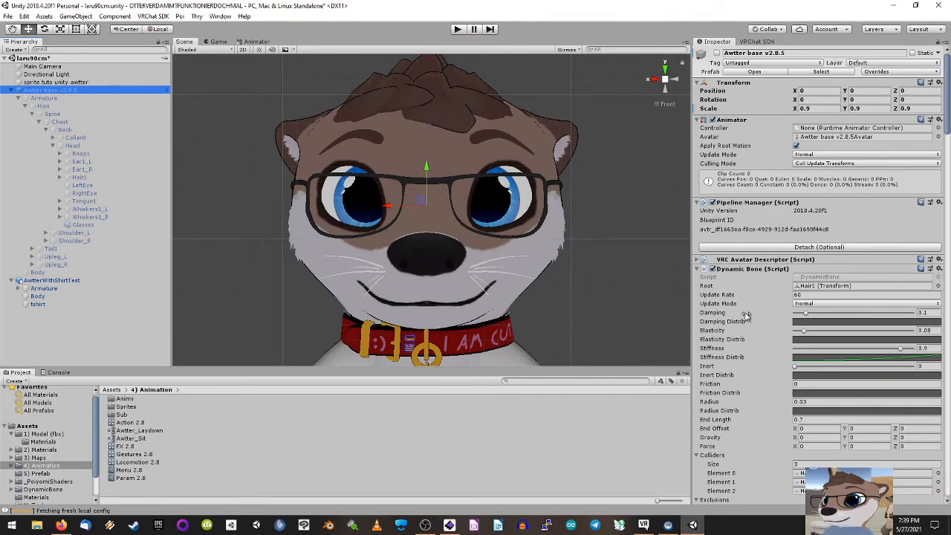
scroll(747, 314, down, 3)
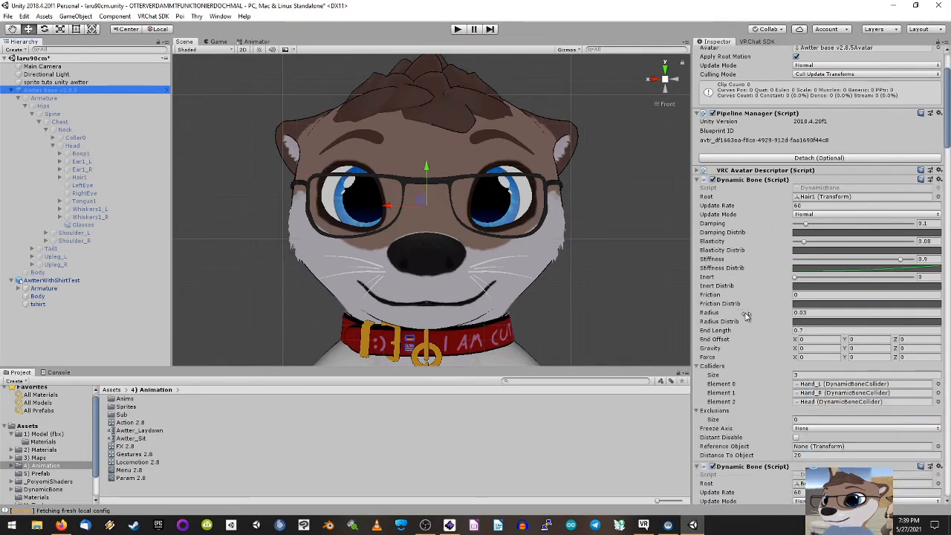
click(939, 180)
click(903, 239)
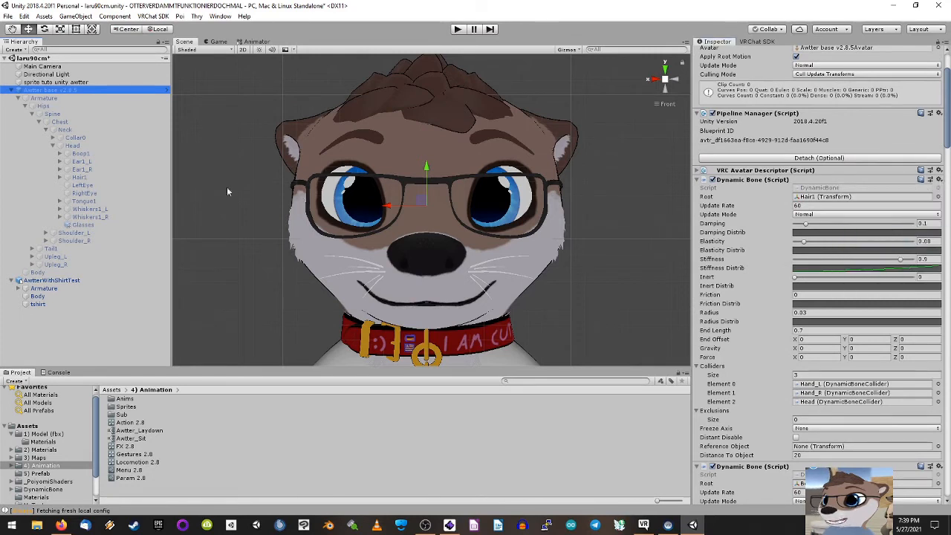
click(50, 280)
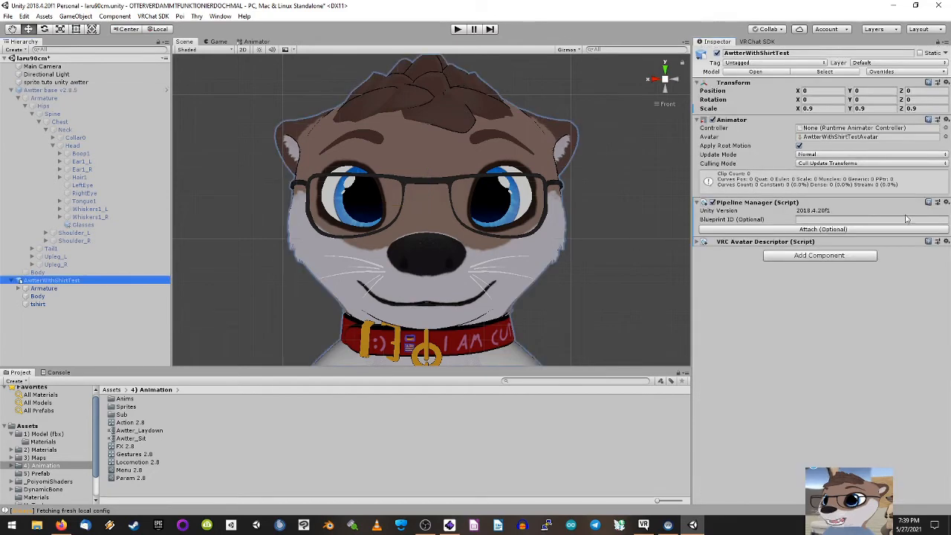
click(946, 243)
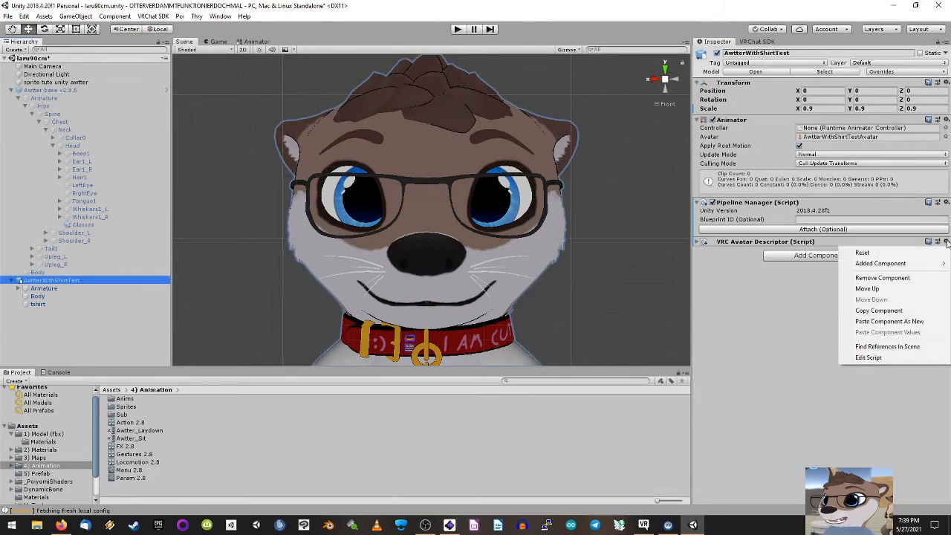
click(880, 322)
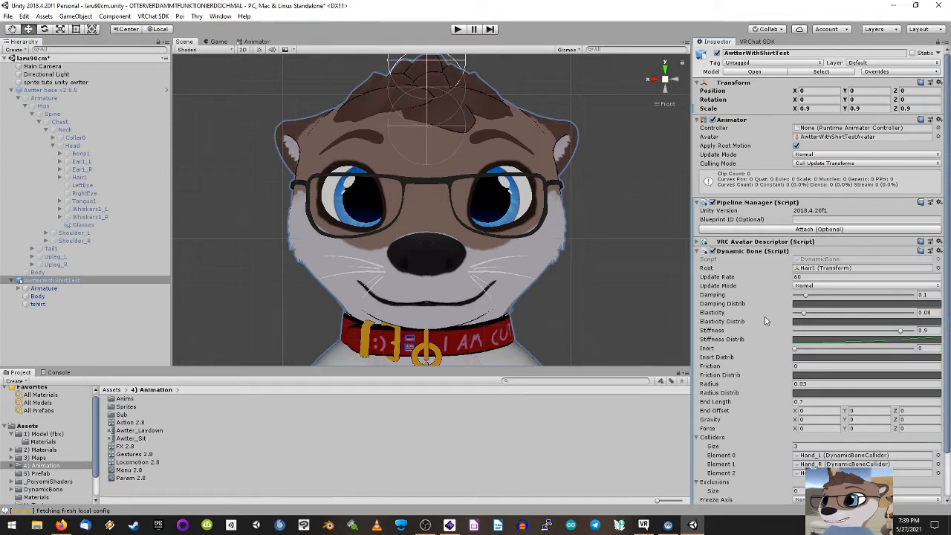
scroll(762, 317, down, 3)
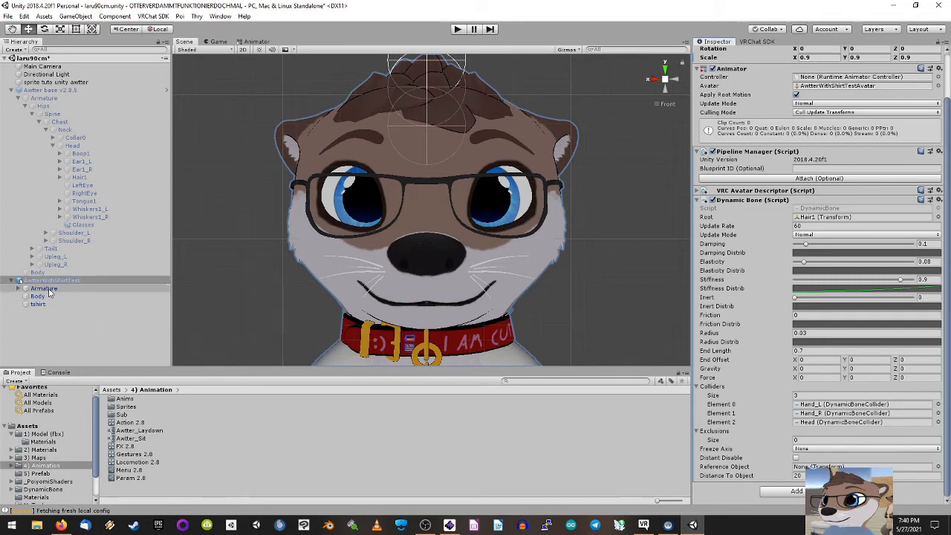
Step: Copy the Boop1 Dynamic Bone component from Awtter base v2.8.5 and paste it as a new component on AwtterWithShirtTest
click(67, 91)
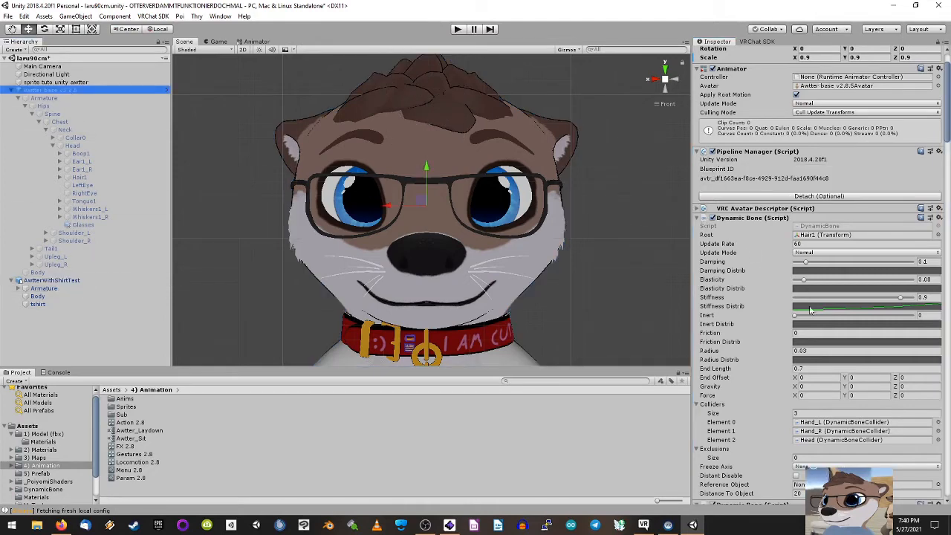
scroll(810, 311, down, 10)
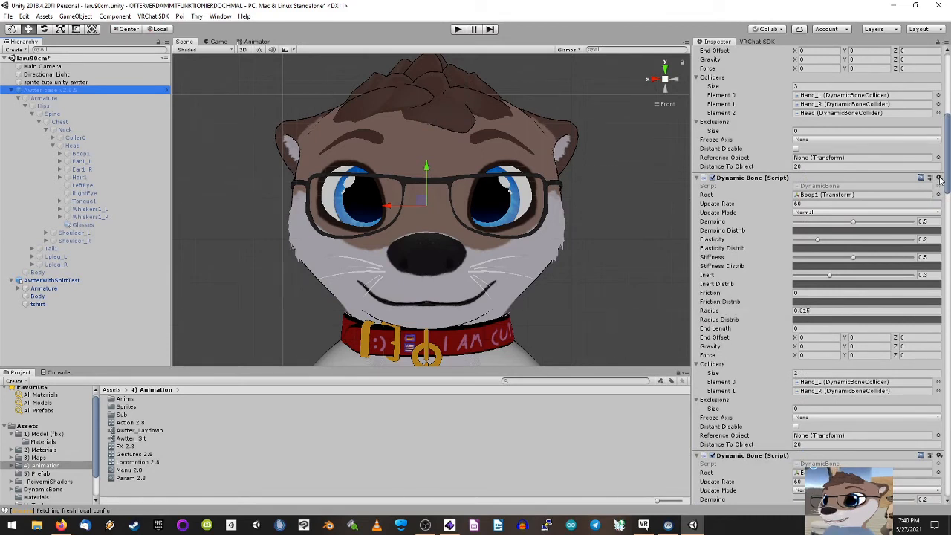
click(938, 177)
click(879, 236)
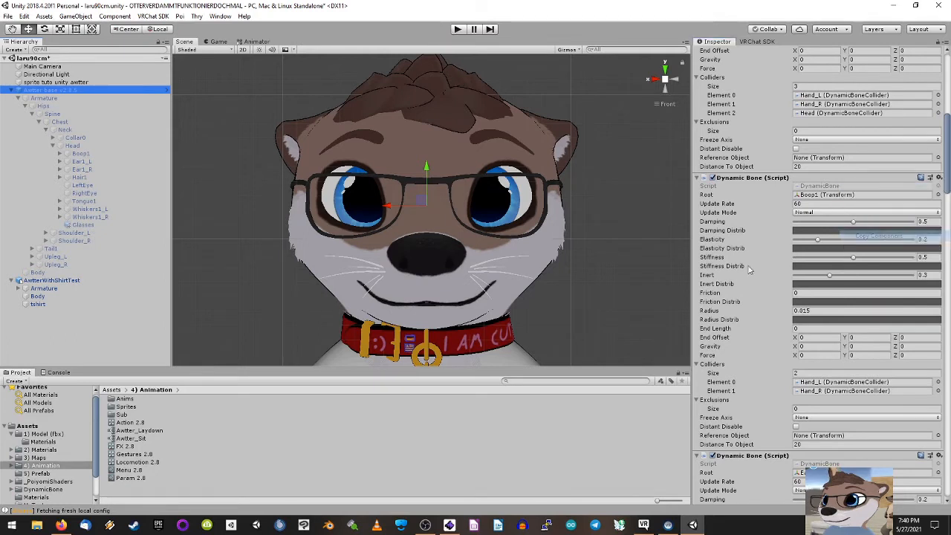
click(51, 280)
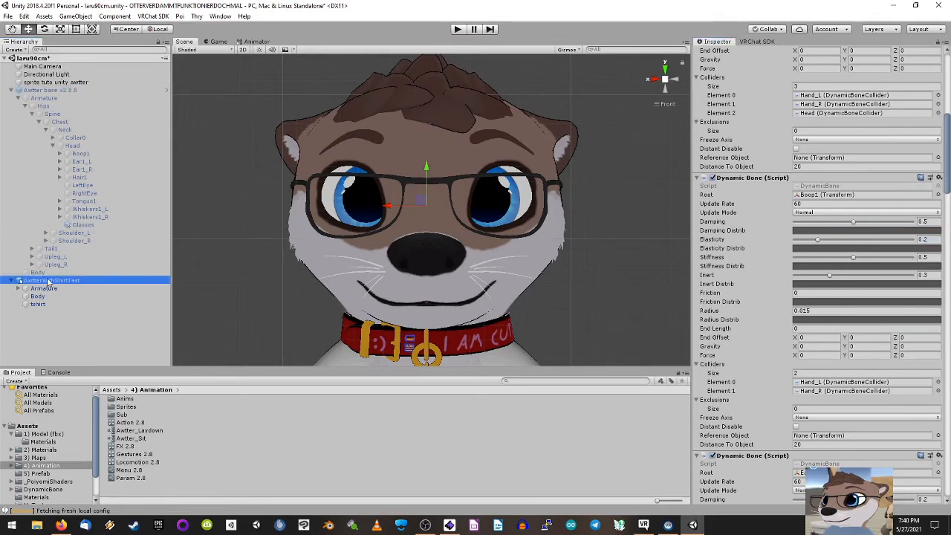
click(938, 199)
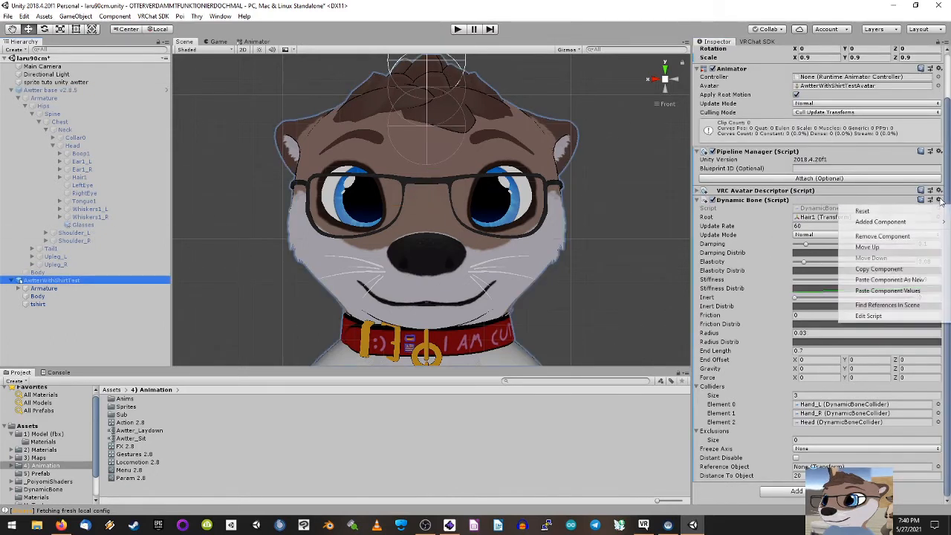
click(897, 281)
scroll(743, 298, down, 8)
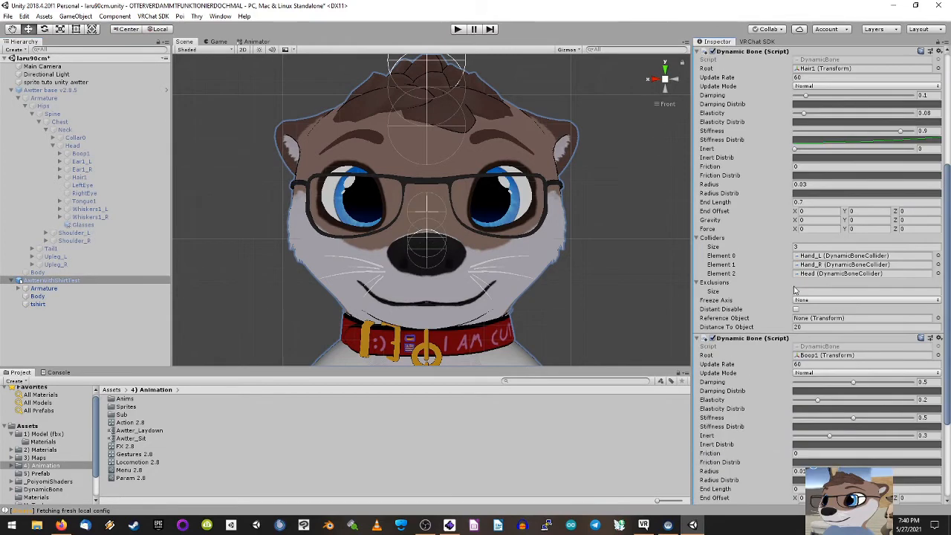
Step: Copy the Ear1_L Dynamic Bone component from Awtter base v2.8.5 and paste it as a new component on AwtterWithShirtTest
click(48, 90)
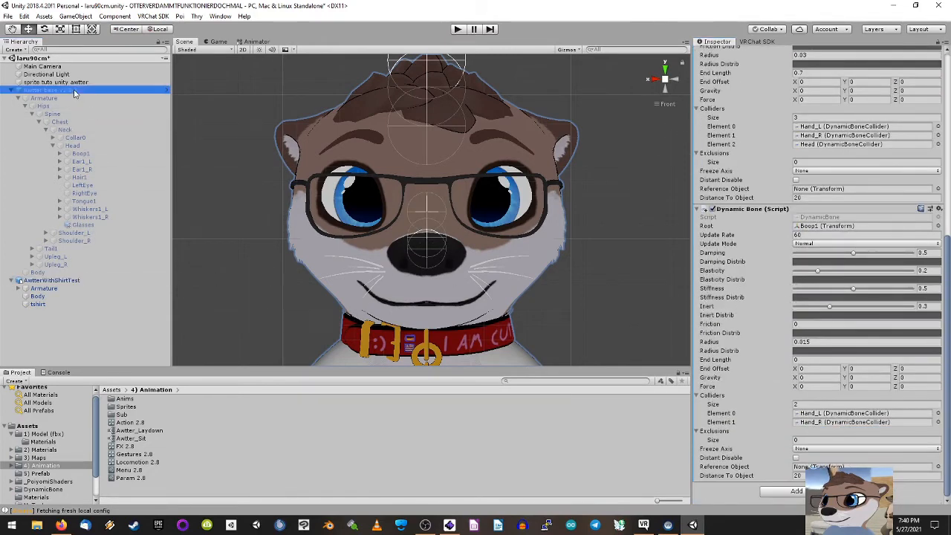
scroll(877, 285, down, 10)
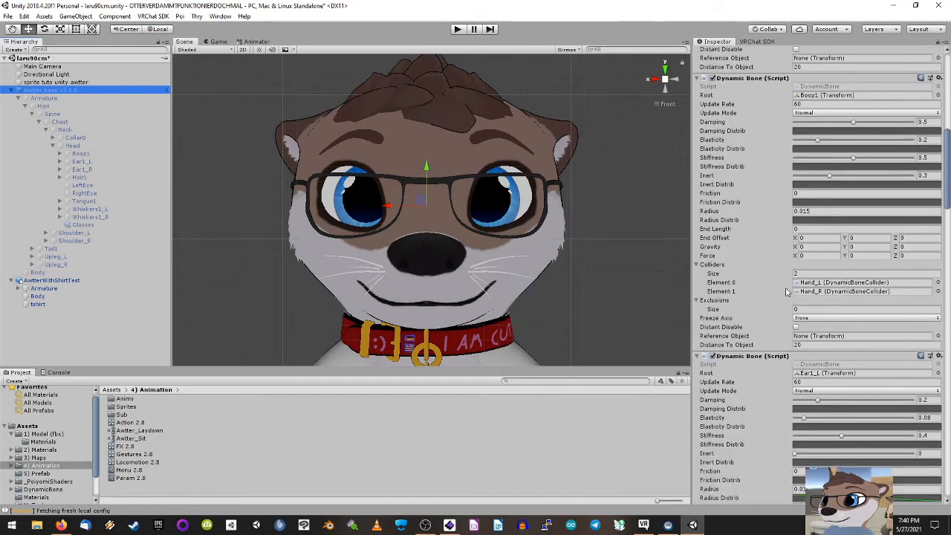
click(940, 208)
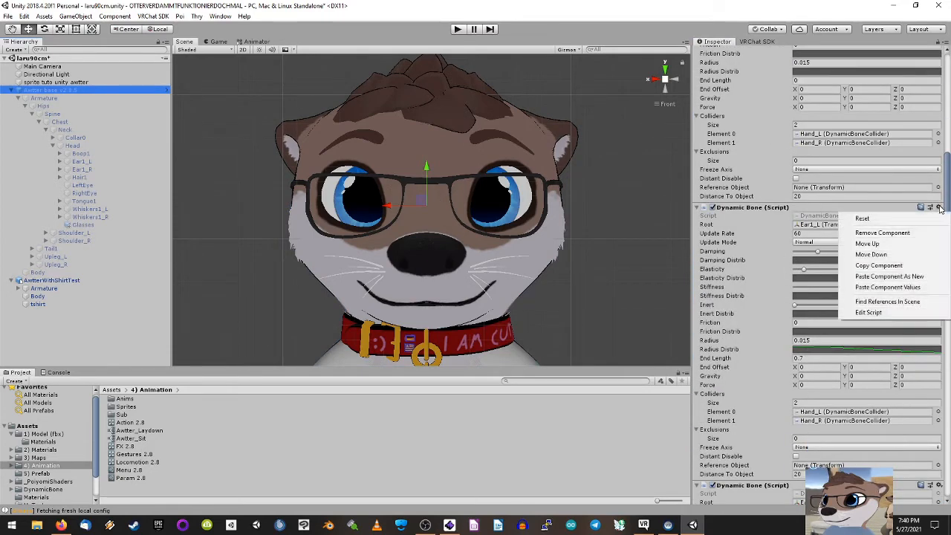
click(879, 266)
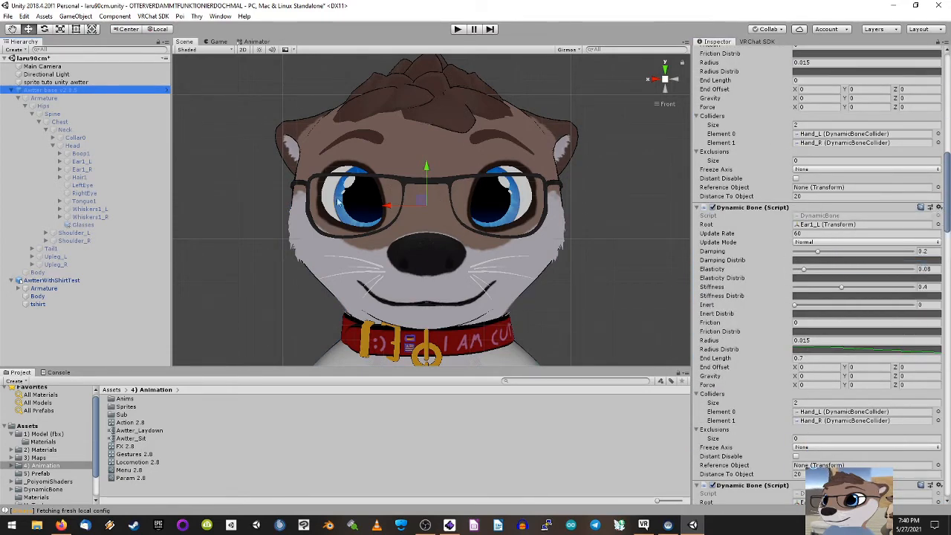
click(75, 281)
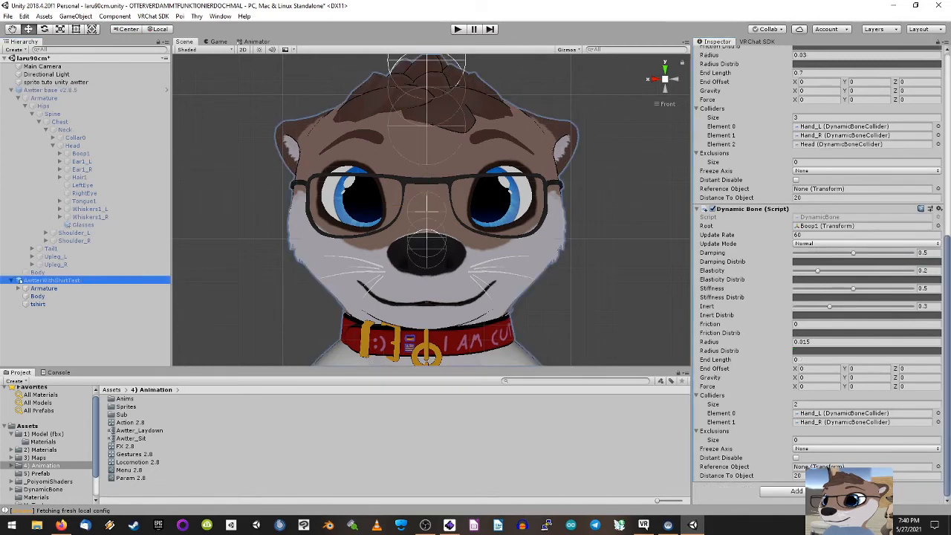
click(940, 210)
click(903, 294)
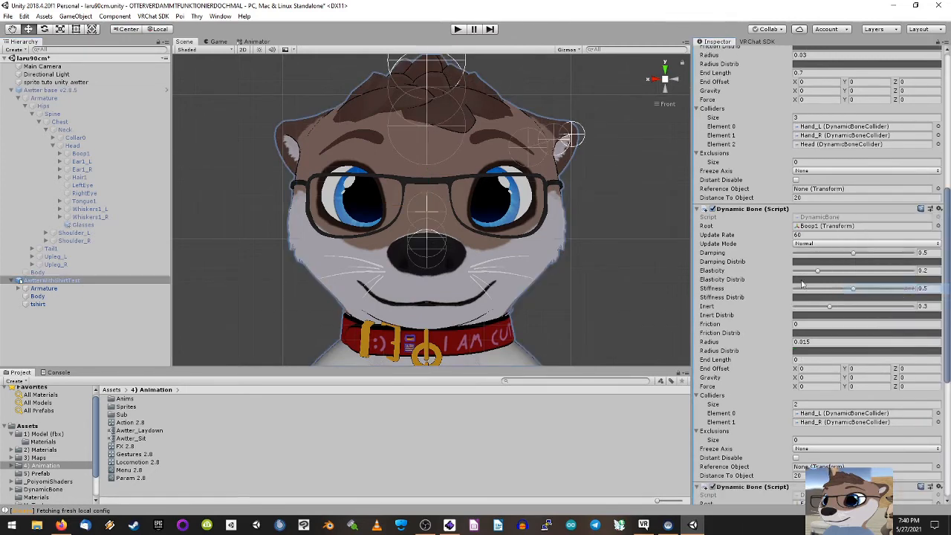
scroll(754, 276, down, 8)
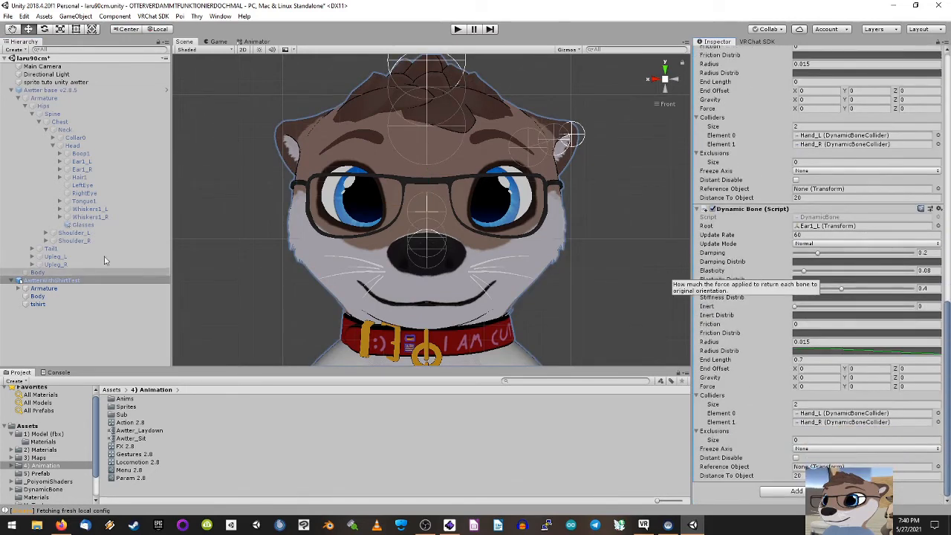
Step: Collapse the base avatar's Armature, then copy the Ear1_R Dynamic Bone component from Awtter base v2.8.5 to AwtterWithShirtTest as a new component
click(18, 98)
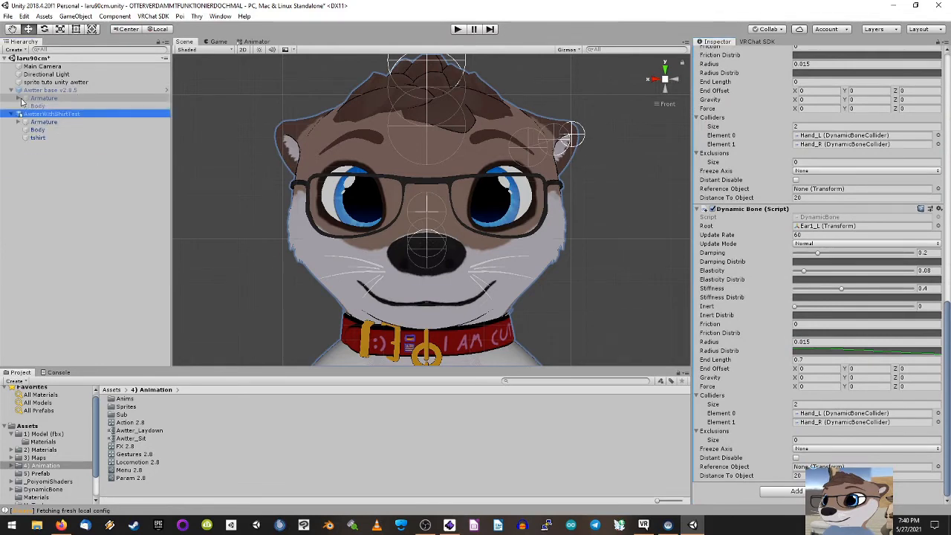
click(74, 92)
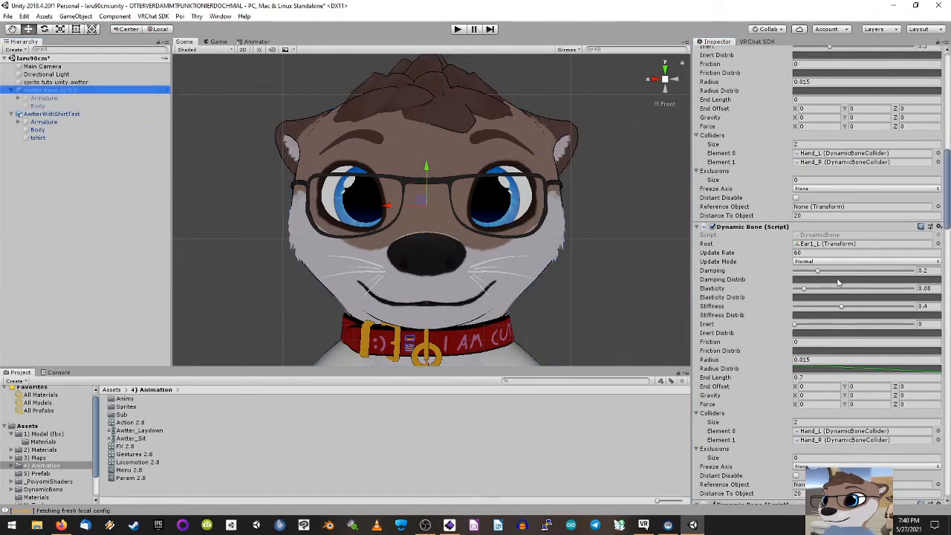
scroll(838, 283, down, 10)
click(939, 178)
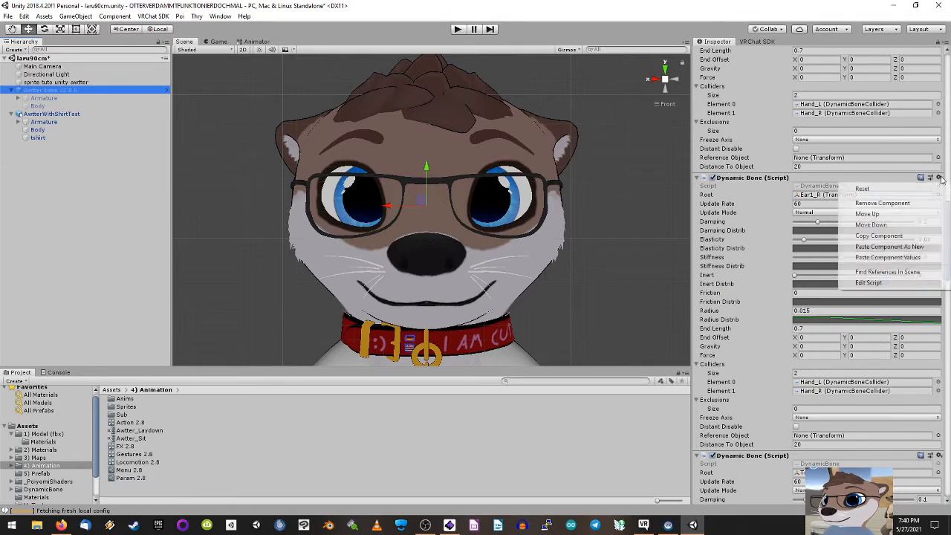
click(888, 236)
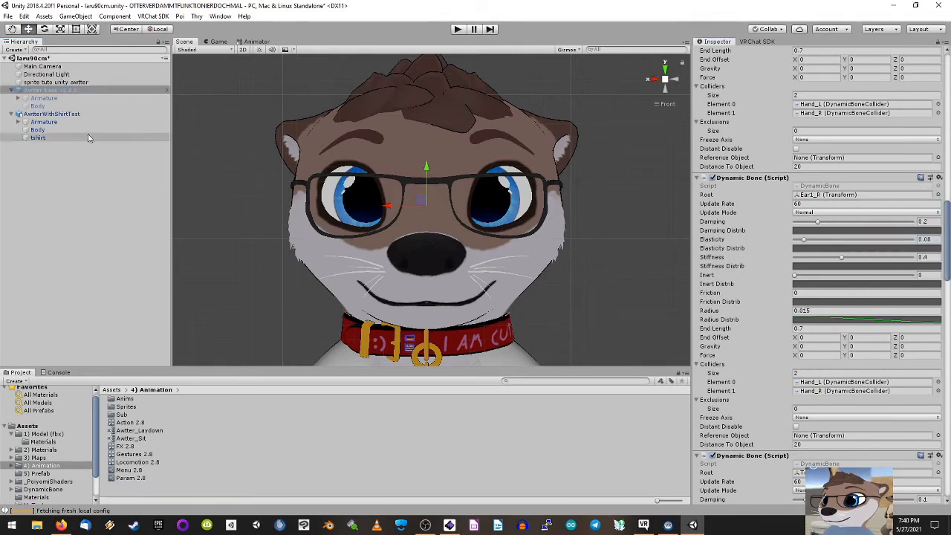
click(72, 114)
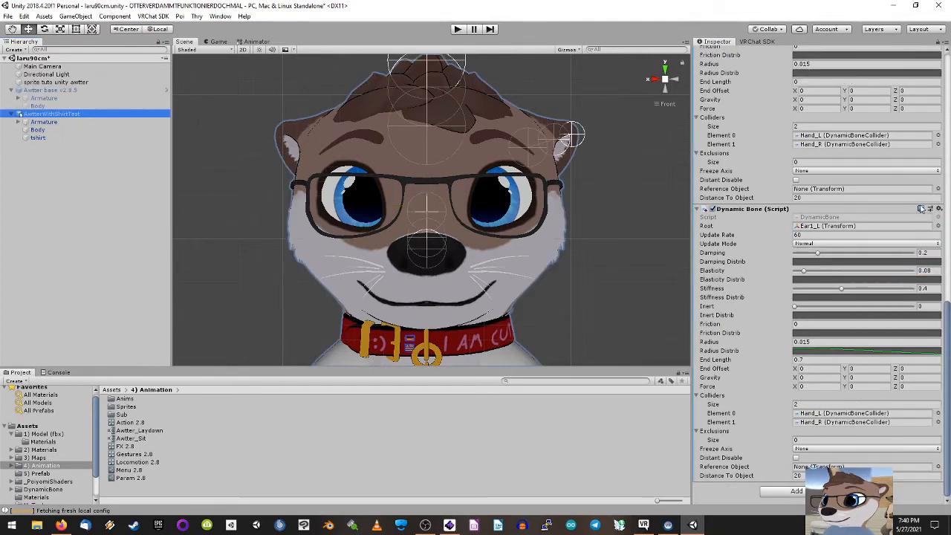
click(939, 209)
click(896, 299)
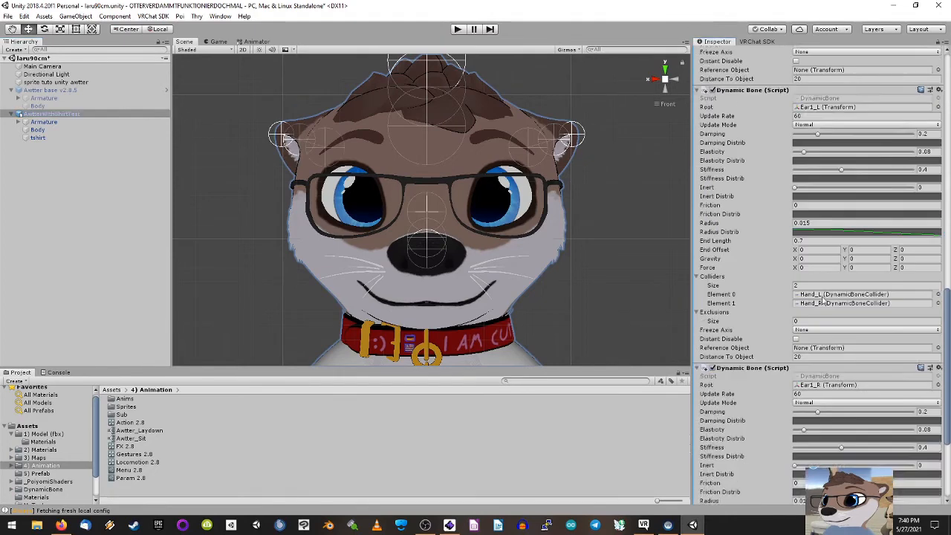
Step: Copy the Tongue3 Dynamic Bone component from Awtter base v2.8.5 and paste it as a new component on AwtterWithShirtTest
click(52, 90)
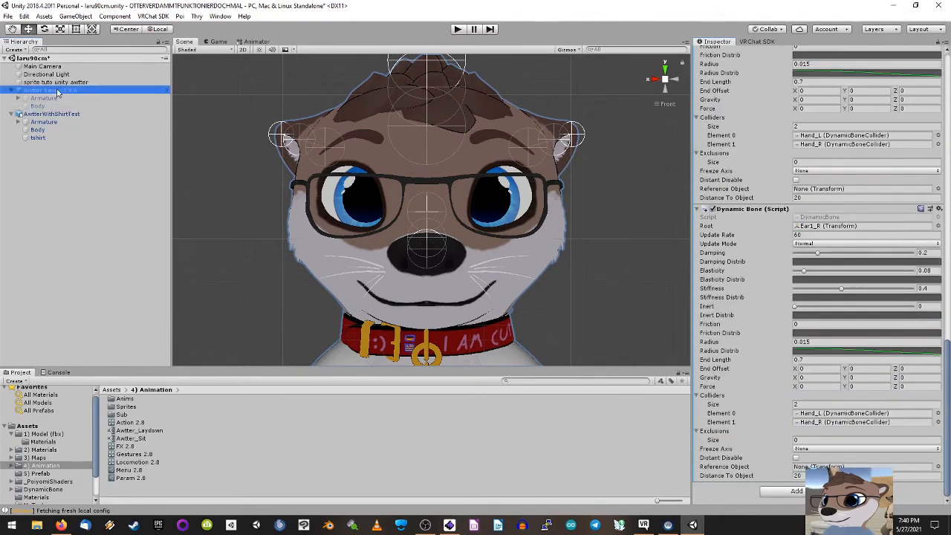
scroll(855, 245, down, 5)
scroll(894, 221, down, 5)
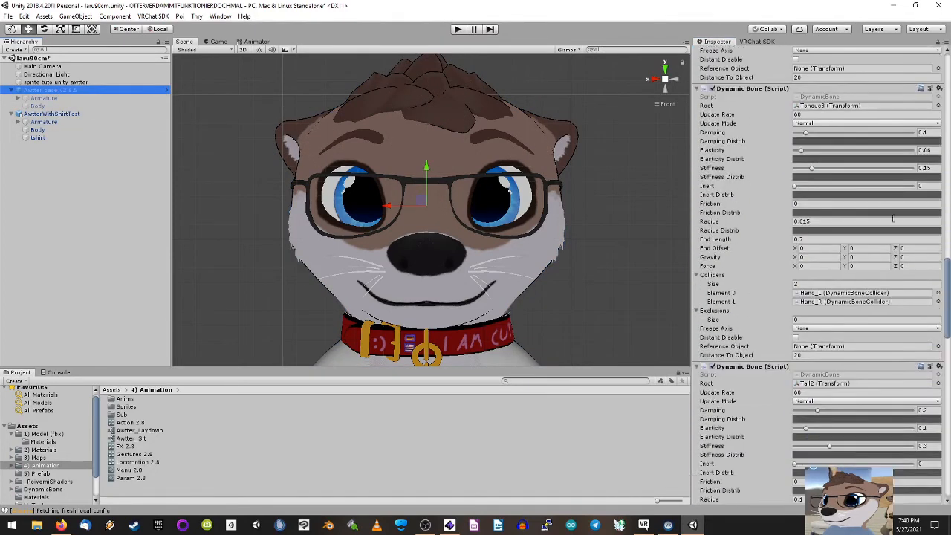
click(939, 89)
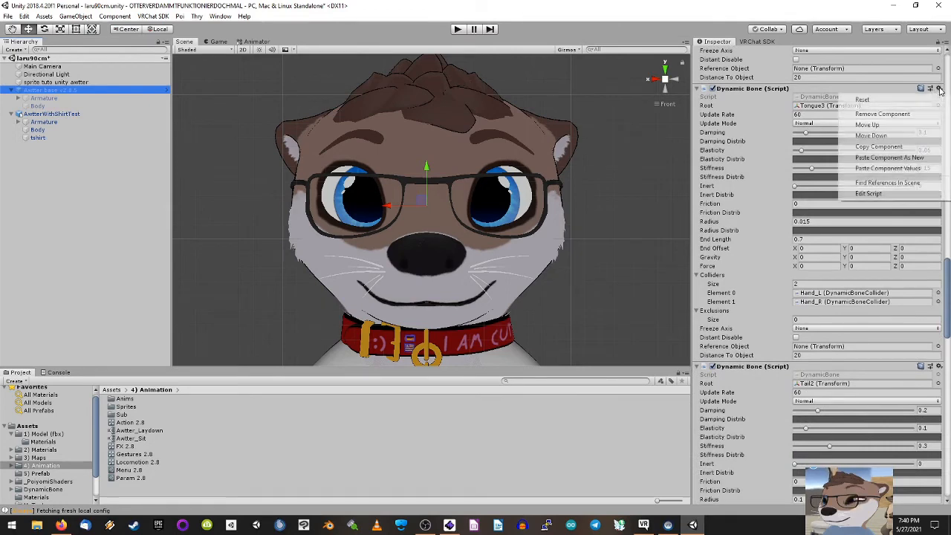
click(893, 147)
click(52, 114)
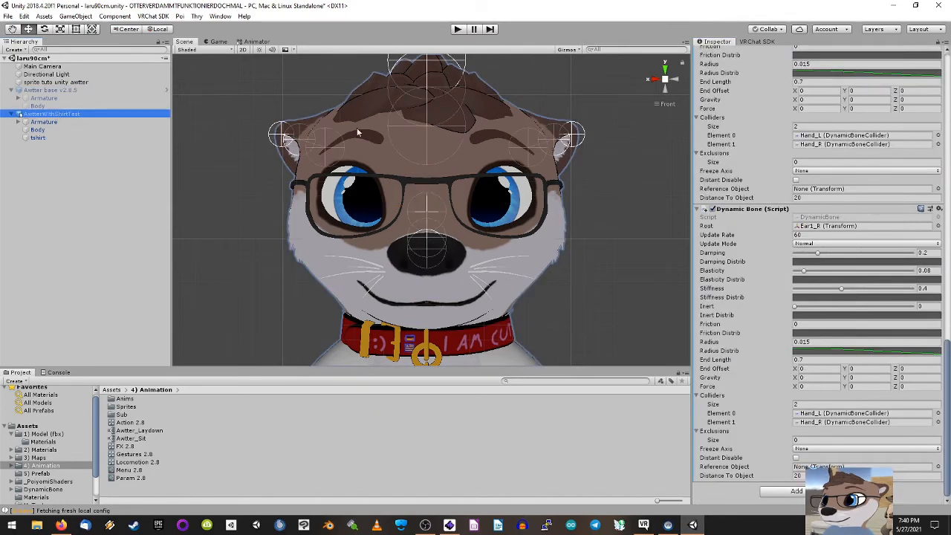
click(938, 209)
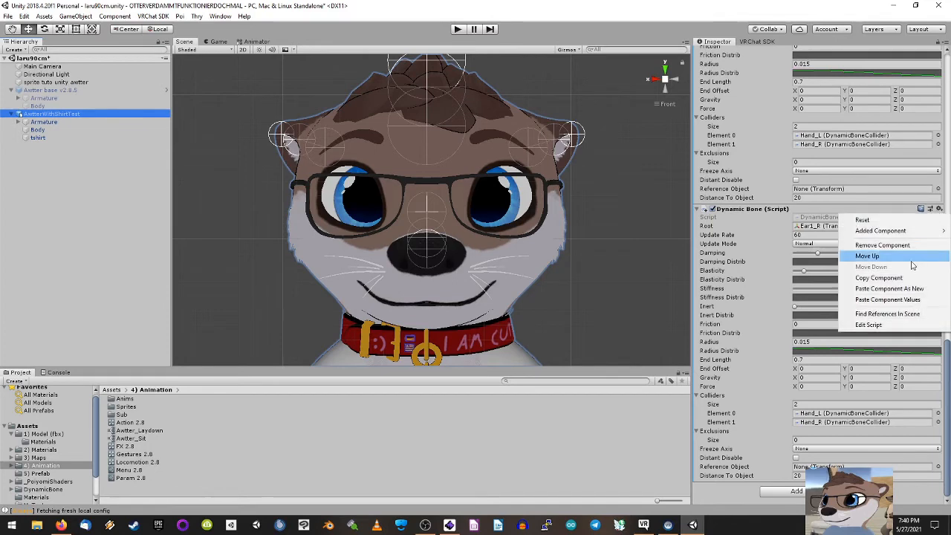
click(900, 290)
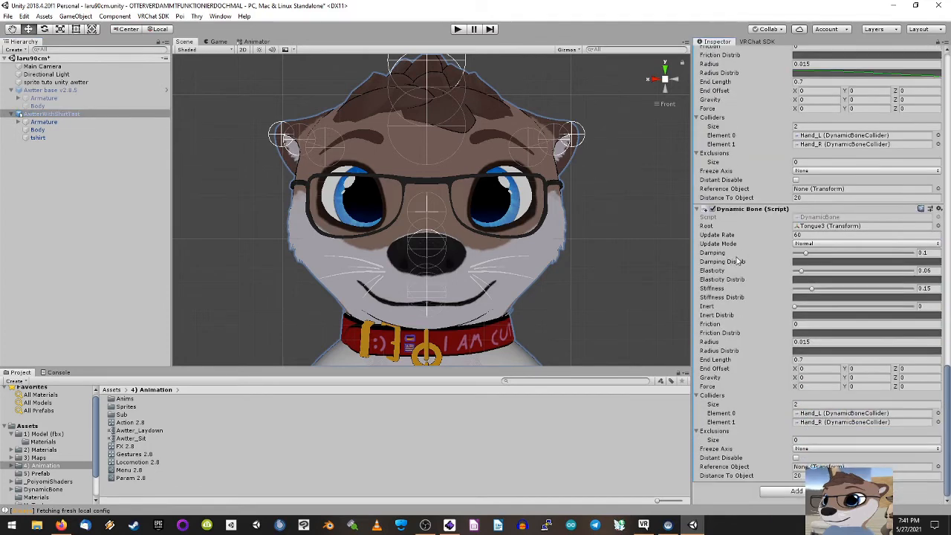
Step: Copy the Tail2 Dynamic Bone component from Awtter base v2.8.5 and paste it as a new component on AwtterWithShirtTest
click(50, 90)
scroll(778, 263, down, 5)
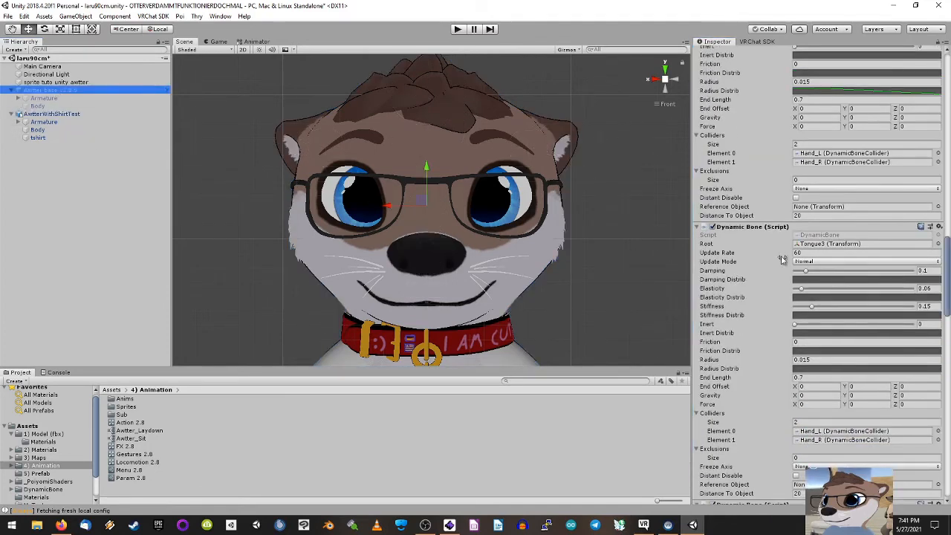
scroll(778, 262, down, 6)
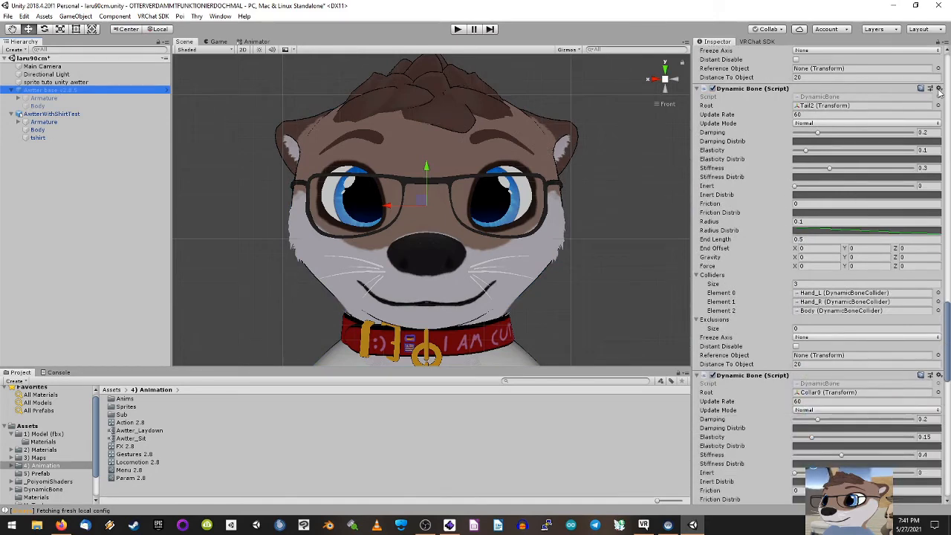
click(939, 89)
click(879, 147)
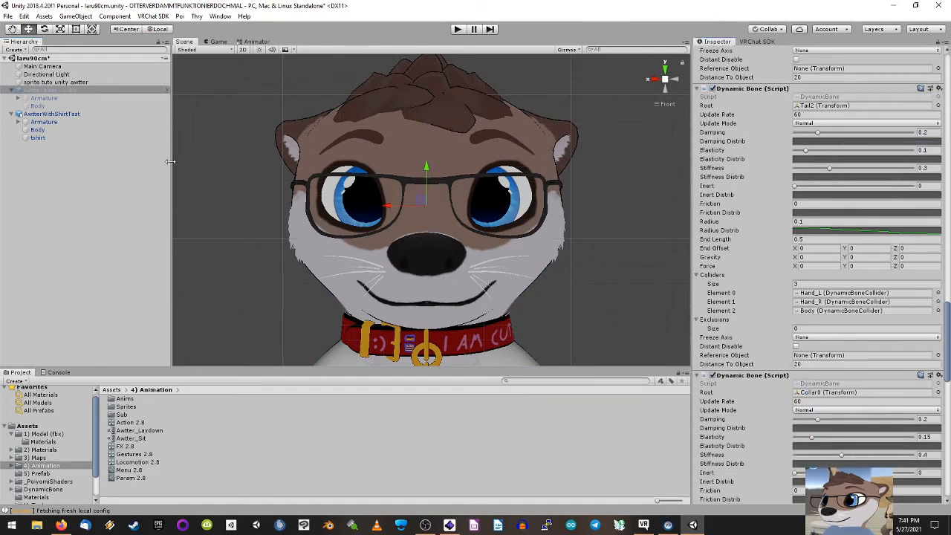
click(28, 115)
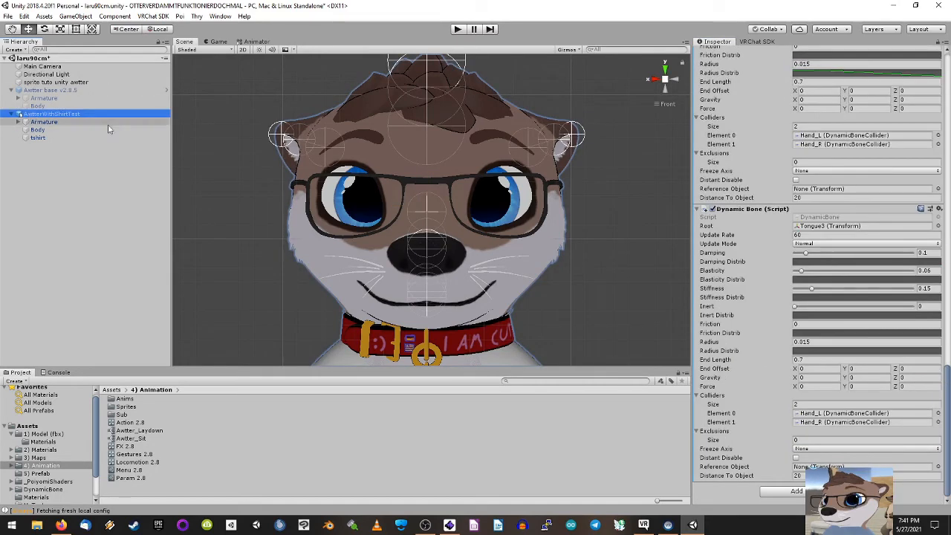
click(938, 209)
click(894, 290)
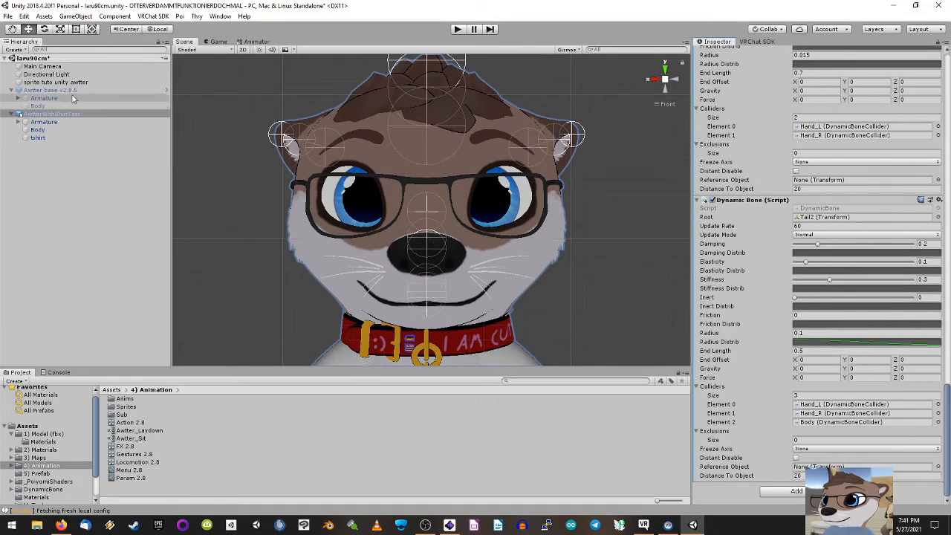
Step: Copy the Collar0 Dynamic Bone component from Awtter base v2.8.5 and paste it as a new component on AwtterWithShirtTest
click(72, 92)
scroll(870, 214, down, 5)
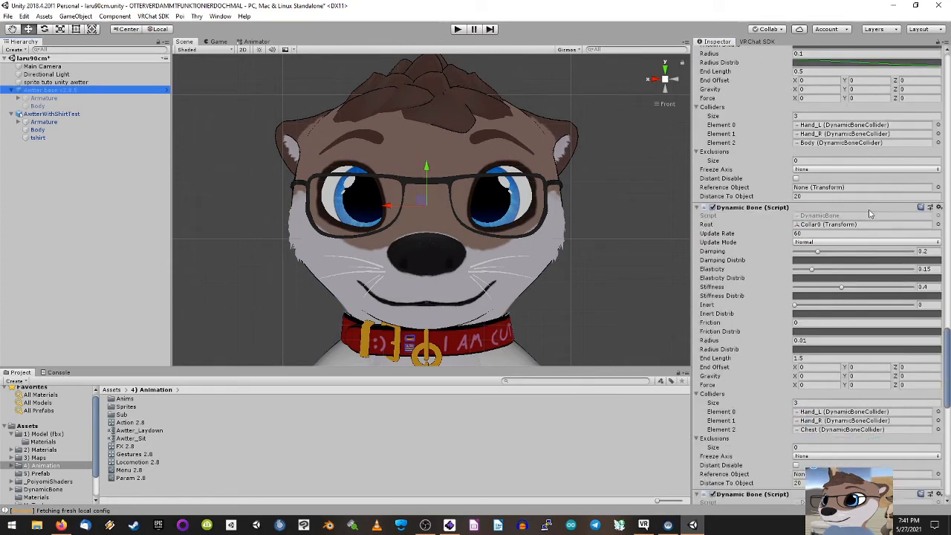
scroll(870, 214, down, 5)
scroll(891, 223, up, 1)
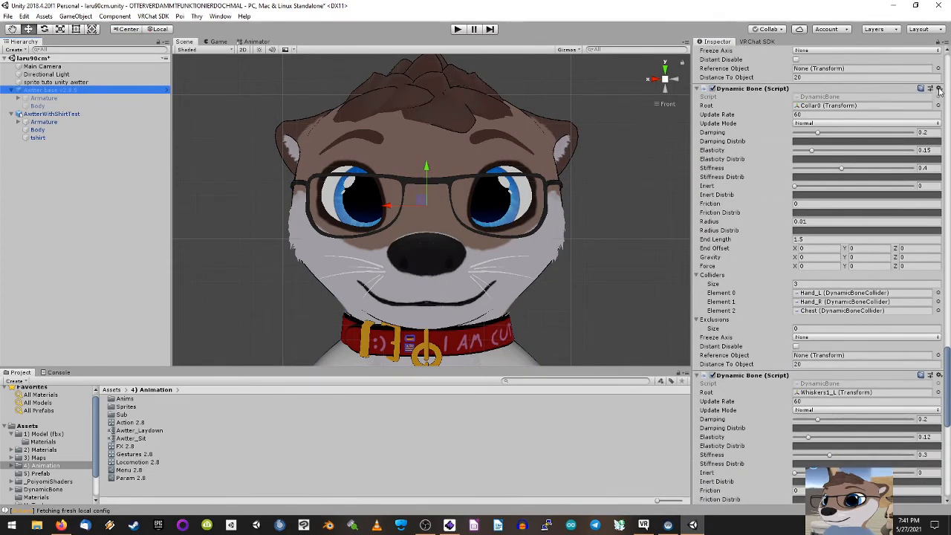
click(939, 90)
click(886, 145)
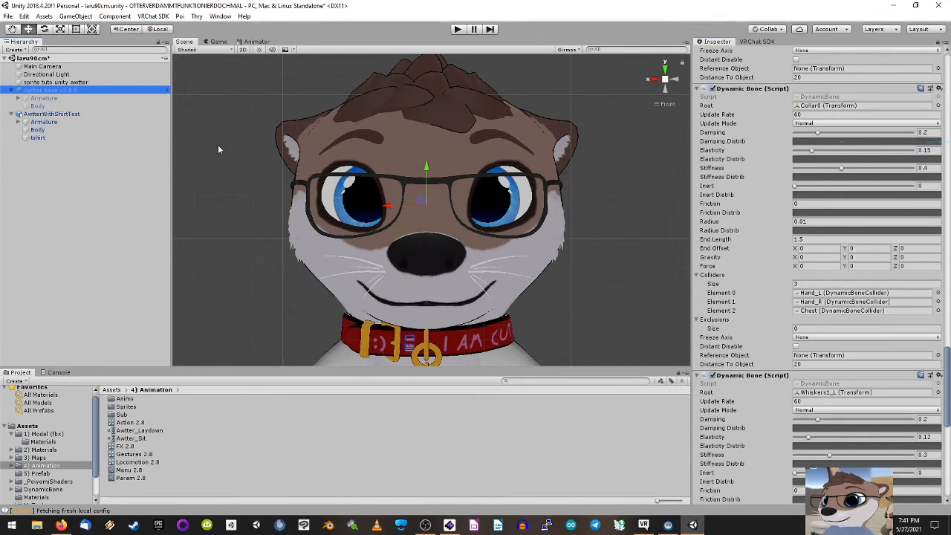
click(55, 116)
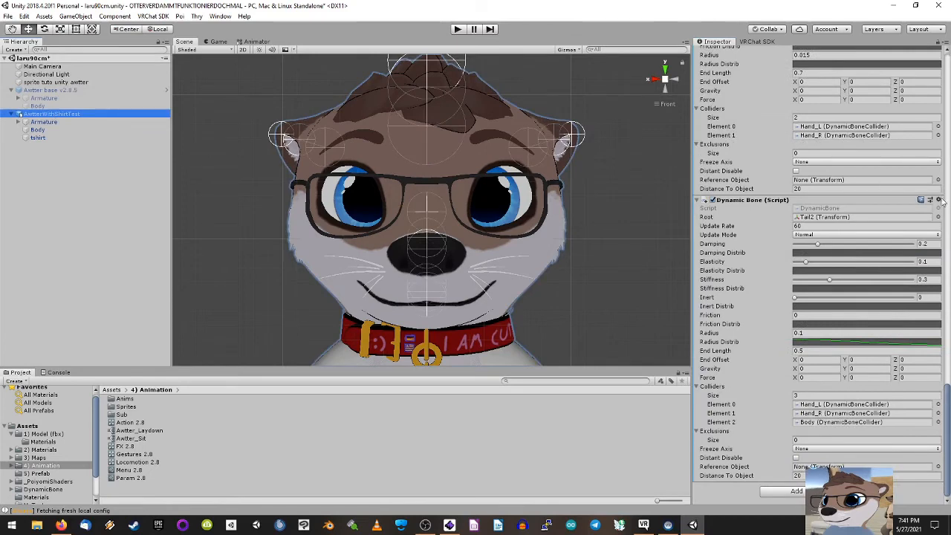
click(940, 201)
click(862, 278)
scroll(767, 249, down, 6)
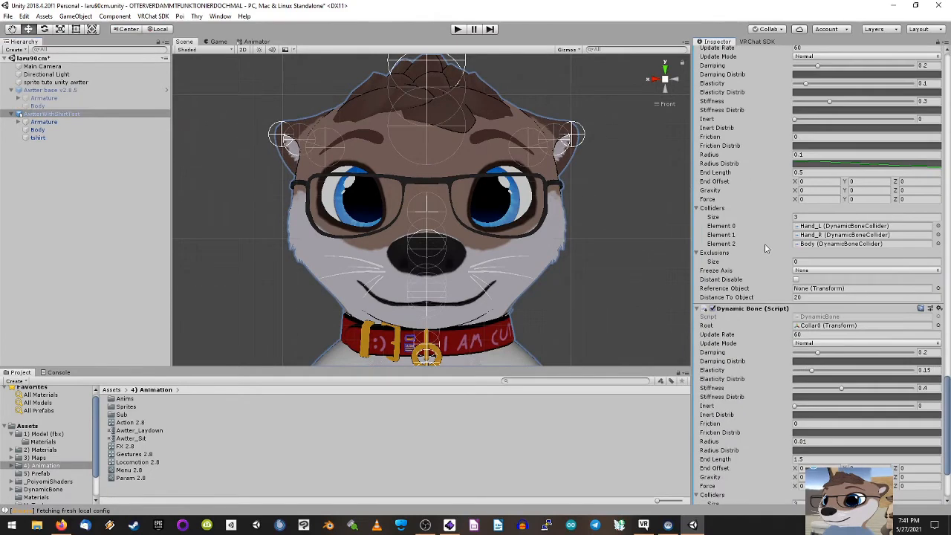
scroll(765, 246, down, 3)
Step: Copy the Whiskers1_L Dynamic Bone component from Awtter base v2.8.5 and paste it as a new component on AwtterWithShirtTest
click(407, 188)
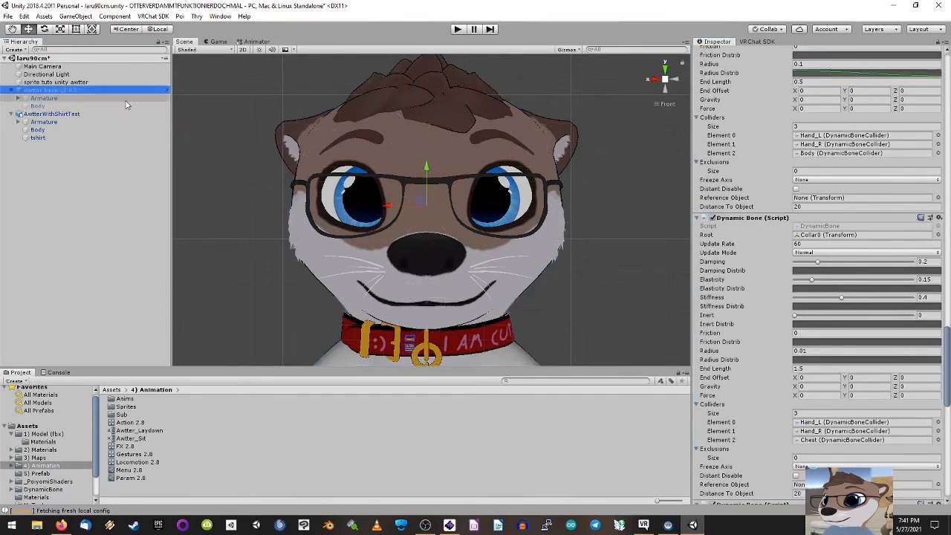
scroll(755, 212, down, 3)
scroll(755, 214, down, 2)
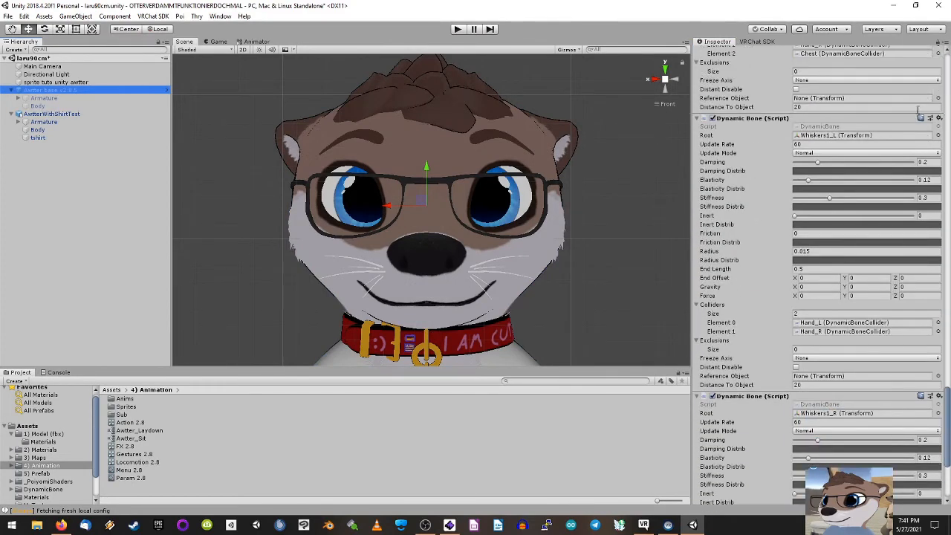
click(938, 118)
click(898, 179)
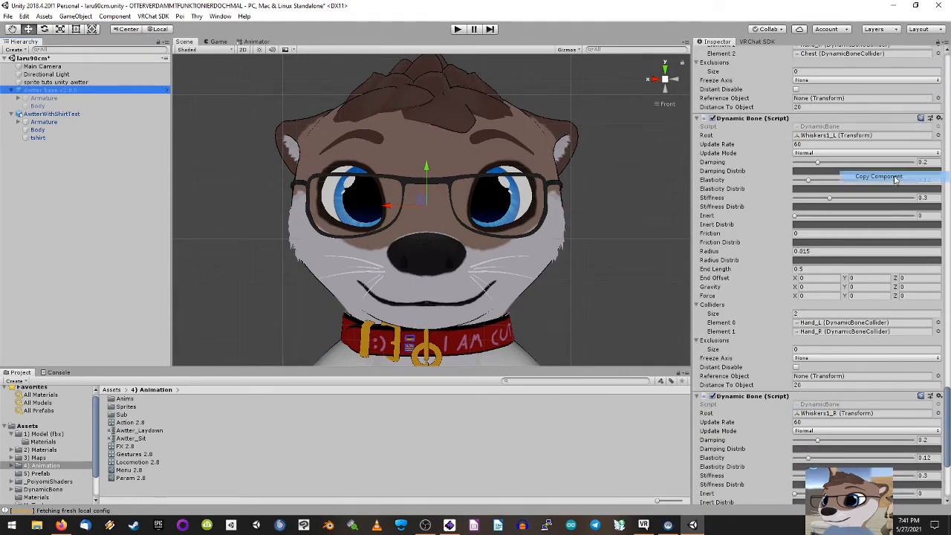
click(52, 114)
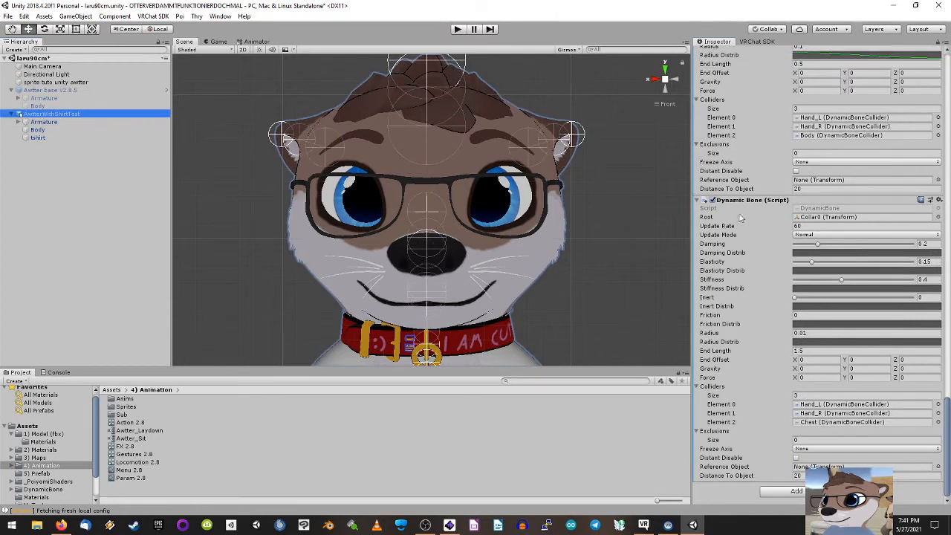
click(940, 201)
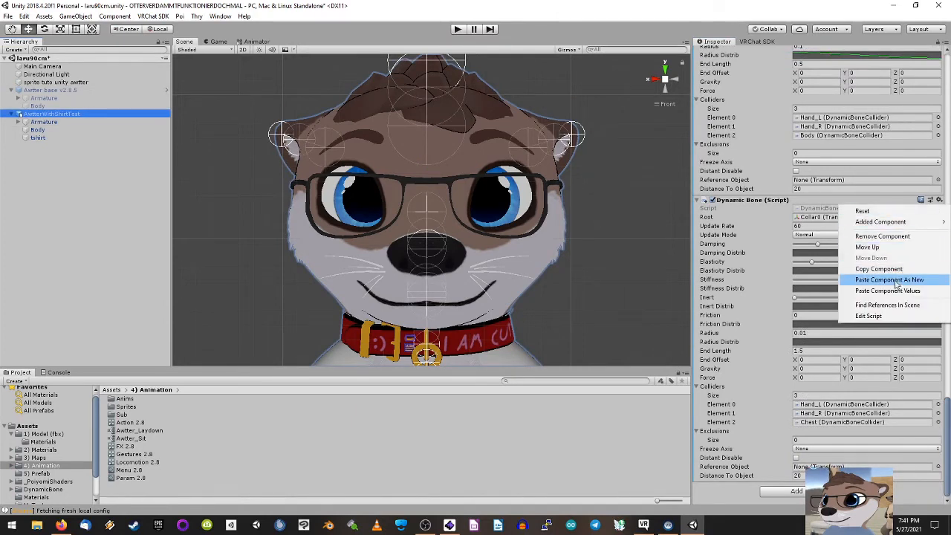
click(894, 280)
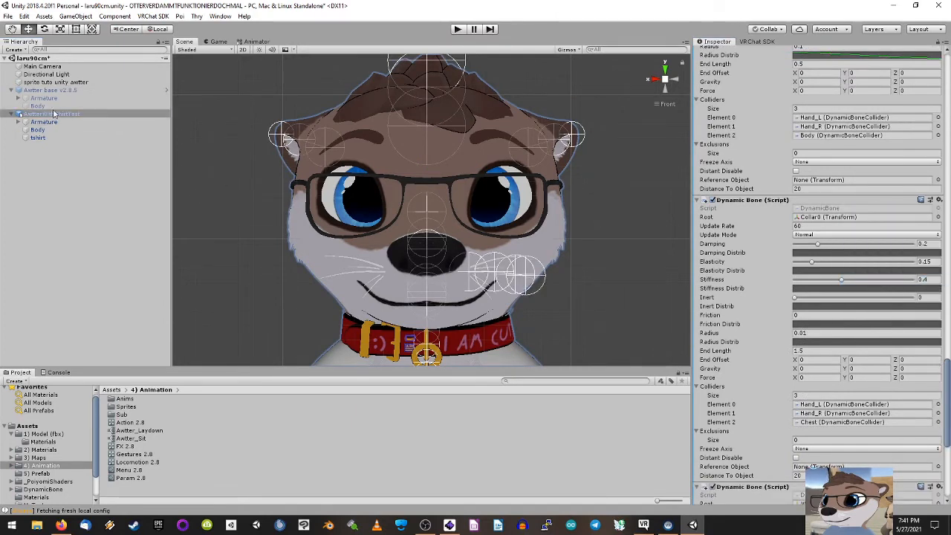
Step: Copy the Whiskers1_R Dynamic Bone component from Awtter base v2.8.5 and paste it as a new component on AwtterWithShirtTest
click(62, 90)
scroll(836, 254, down, 10)
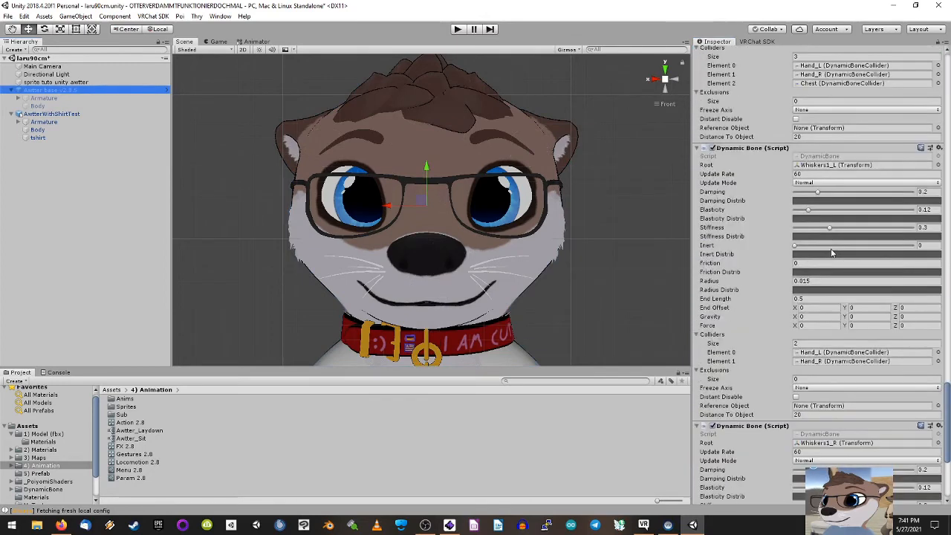
scroll(832, 248, down, 2)
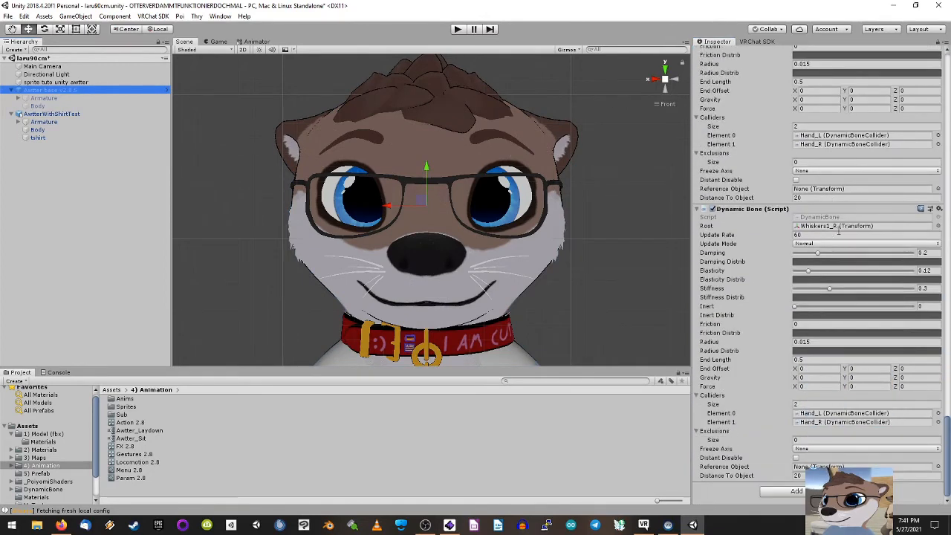
click(938, 210)
click(884, 266)
click(110, 115)
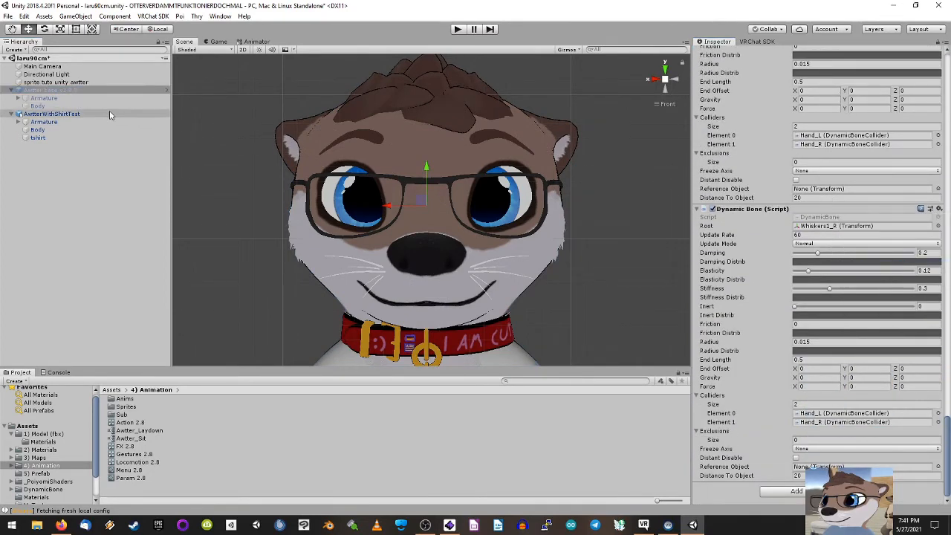
click(939, 211)
click(877, 290)
scroll(778, 287, down, 3)
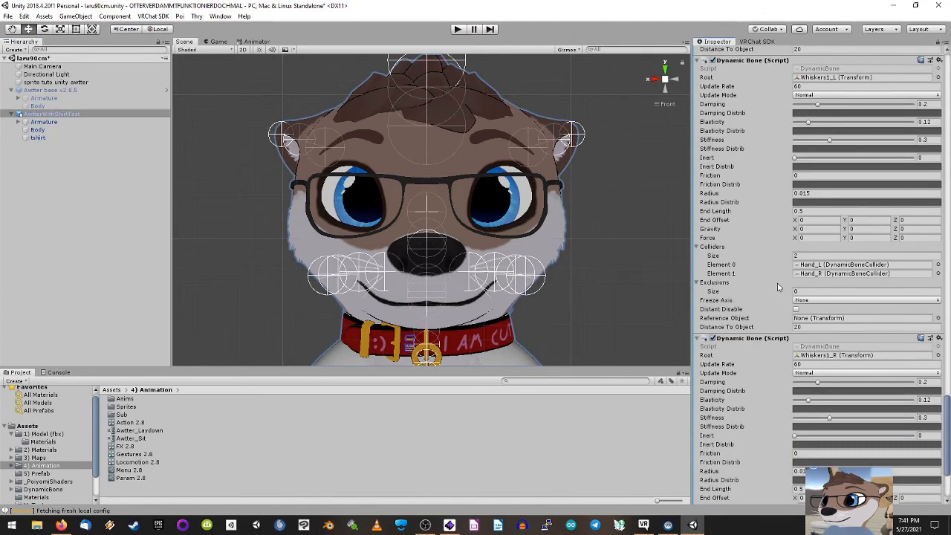
scroll(779, 287, down, 3)
Step: View the whole AwtterWithShirtTest avatar in the scene with its Dynamic Bone gizmos displayed
click(53, 196)
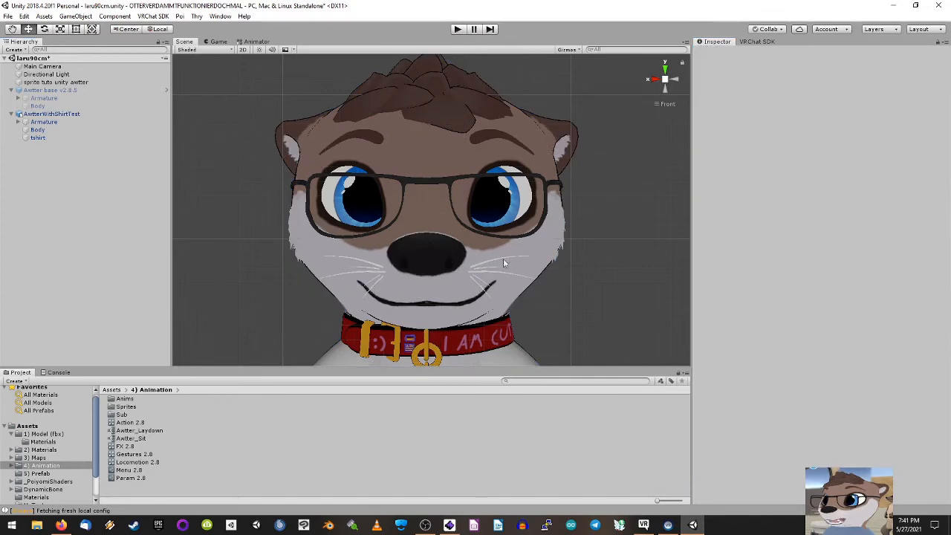
scroll(503, 263, down, 10)
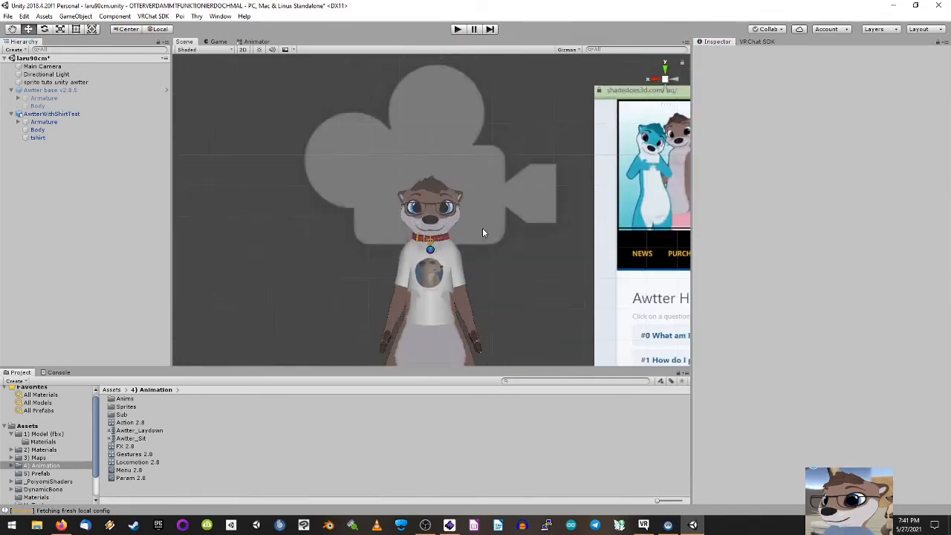
scroll(483, 229, down, 5)
middle_drag(489, 272, 490, 178)
scroll(490, 178, up, 3)
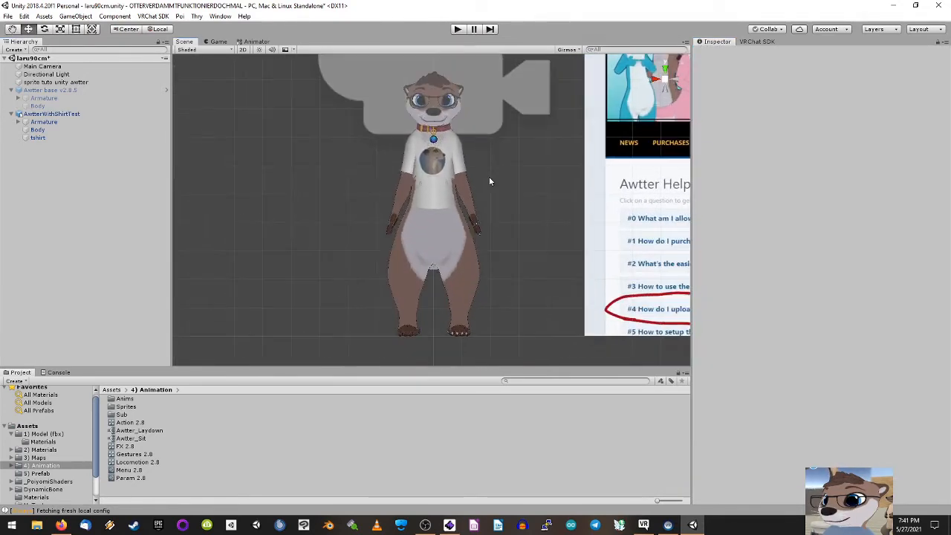
click(84, 116)
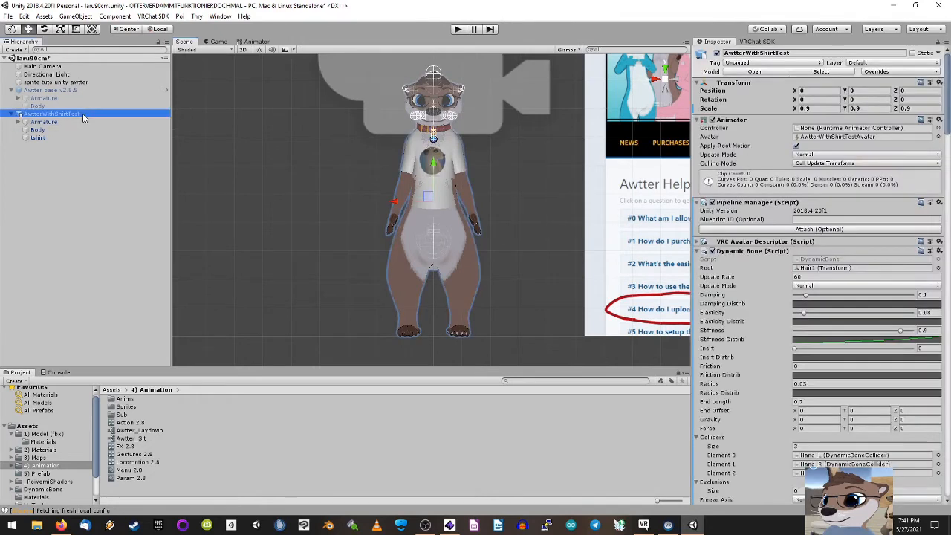
middle_drag(518, 196, 519, 200)
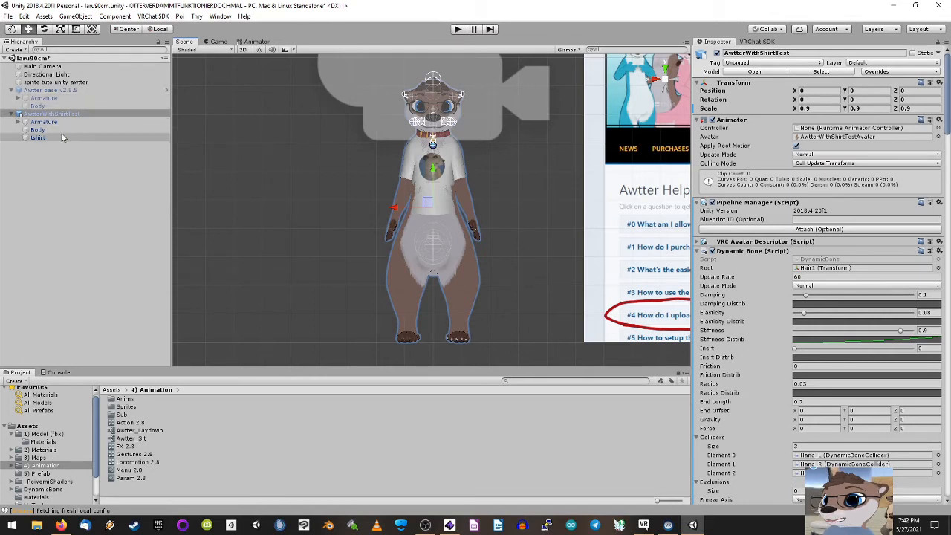
Step: Expand the full Armature bone hierarchies of AwtterWithShirtTest and Awtter base v2.8.5
click(18, 125)
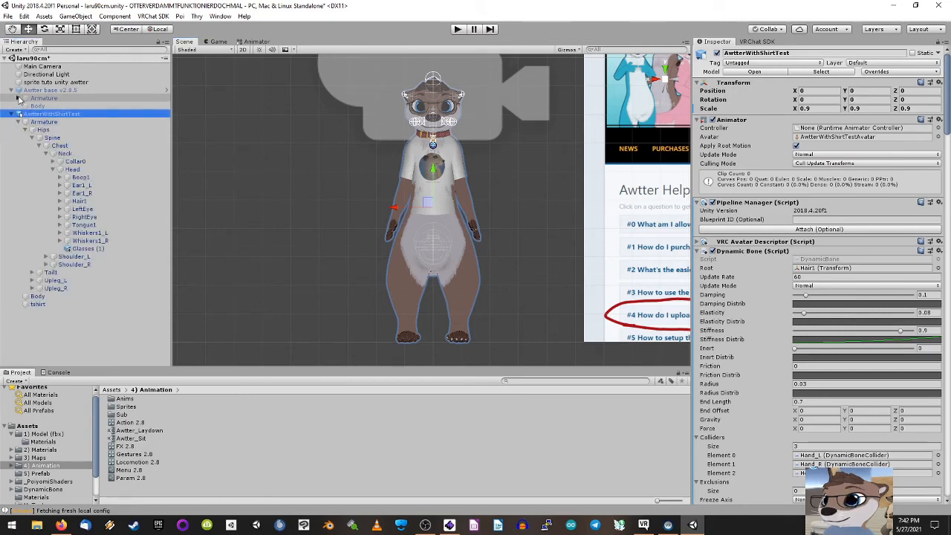
click(18, 100)
scroll(109, 135, down, 3)
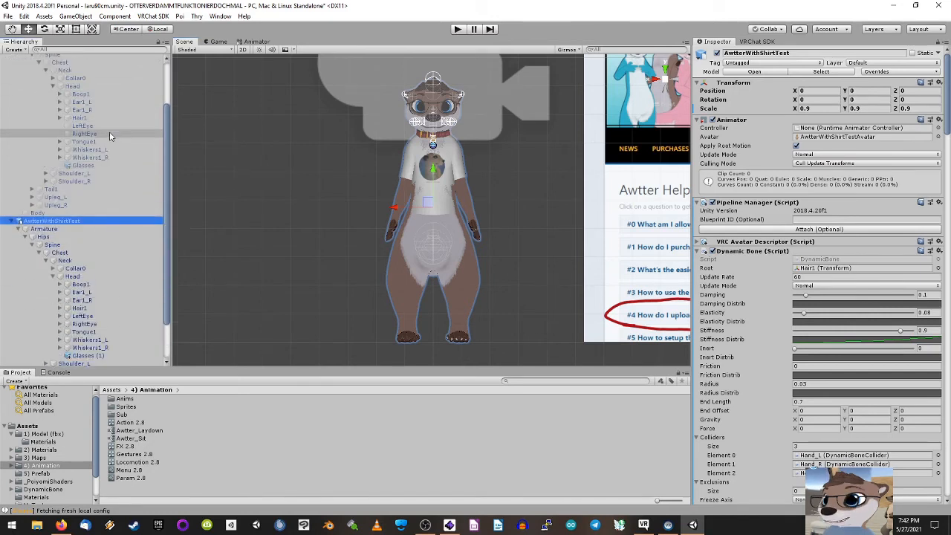
scroll(109, 136, up, 2)
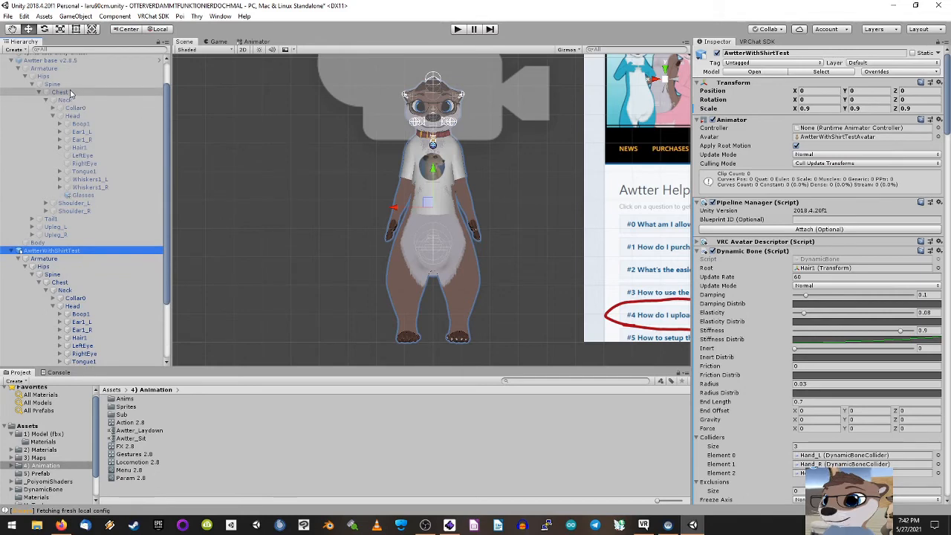
Step: Copy the Dynamic Bone Collider from the Body of Awtter base v2.8.5 and paste it as a new component on AwtterWithShirtTest's Body
click(64, 61)
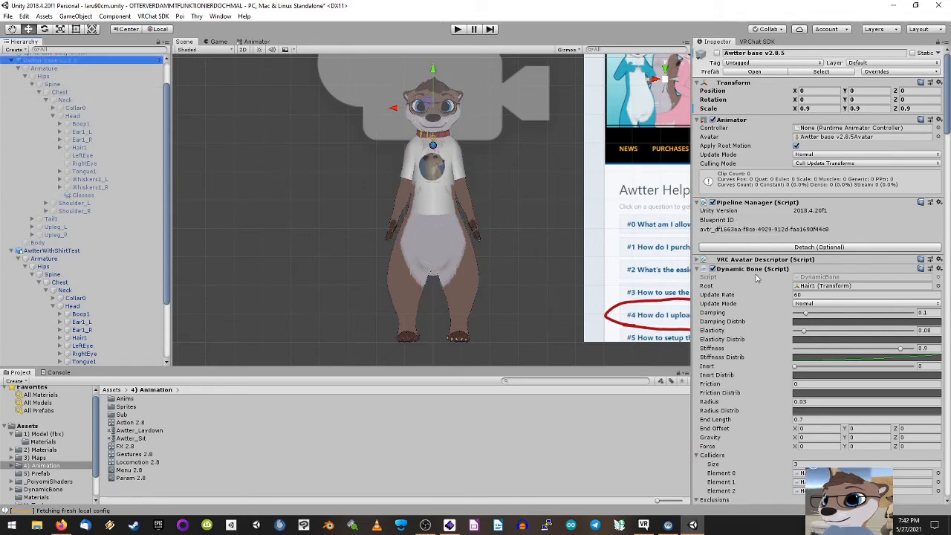
click(38, 242)
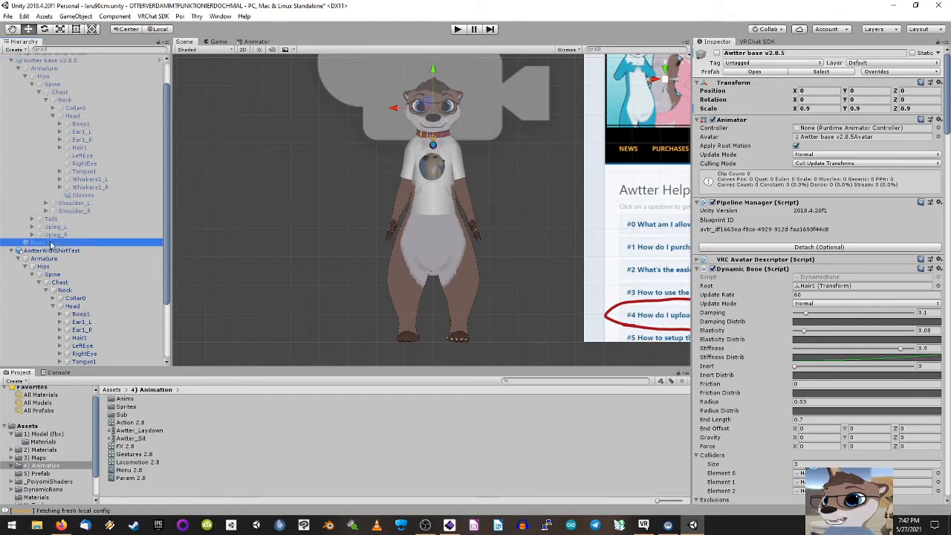
scroll(838, 287, down, 15)
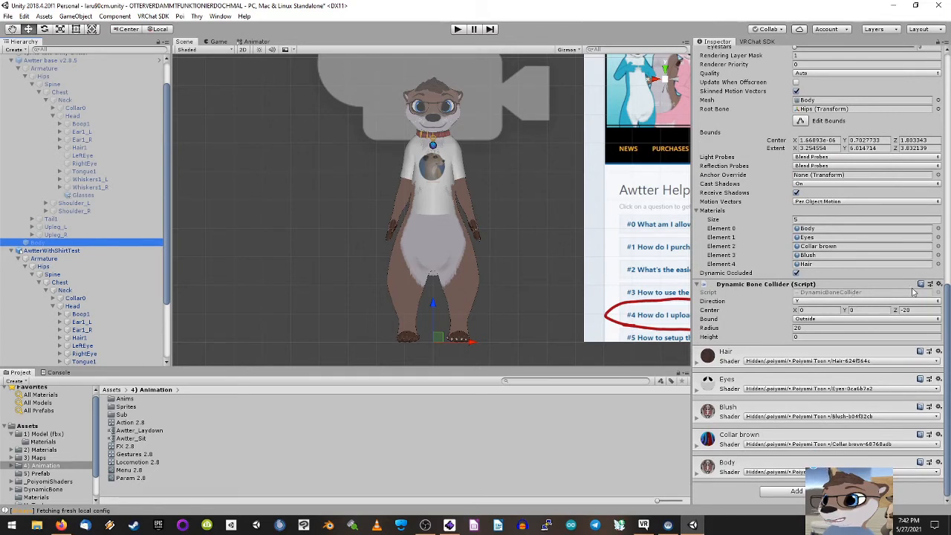
click(940, 285)
click(906, 341)
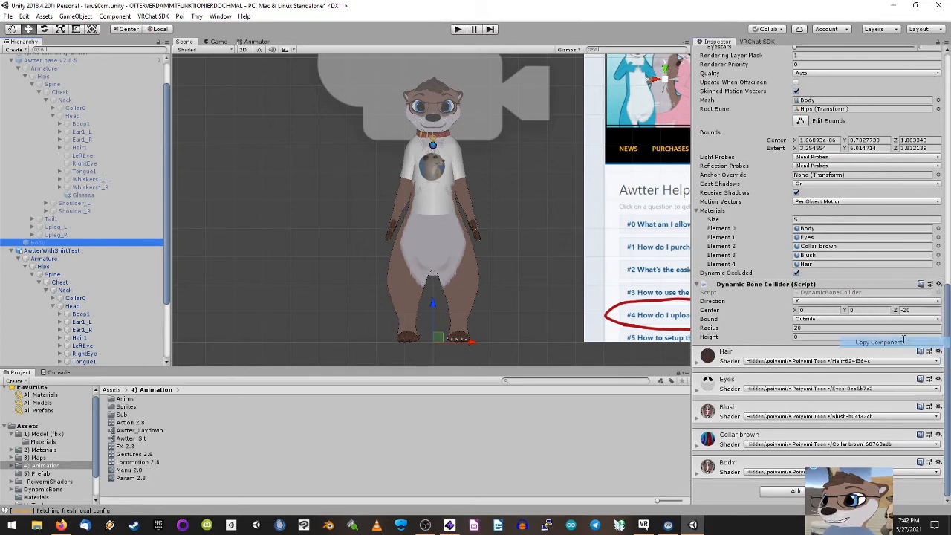
scroll(51, 359, down, 5)
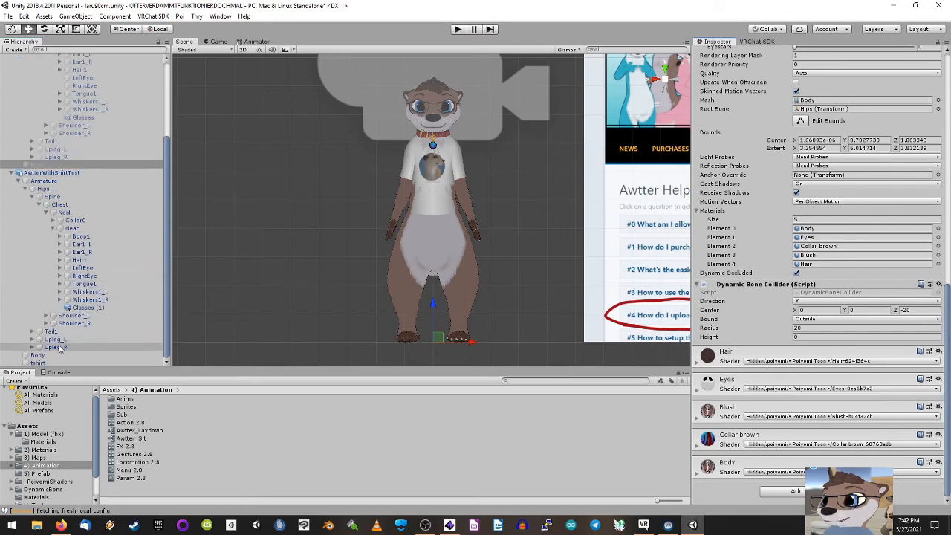
click(51, 358)
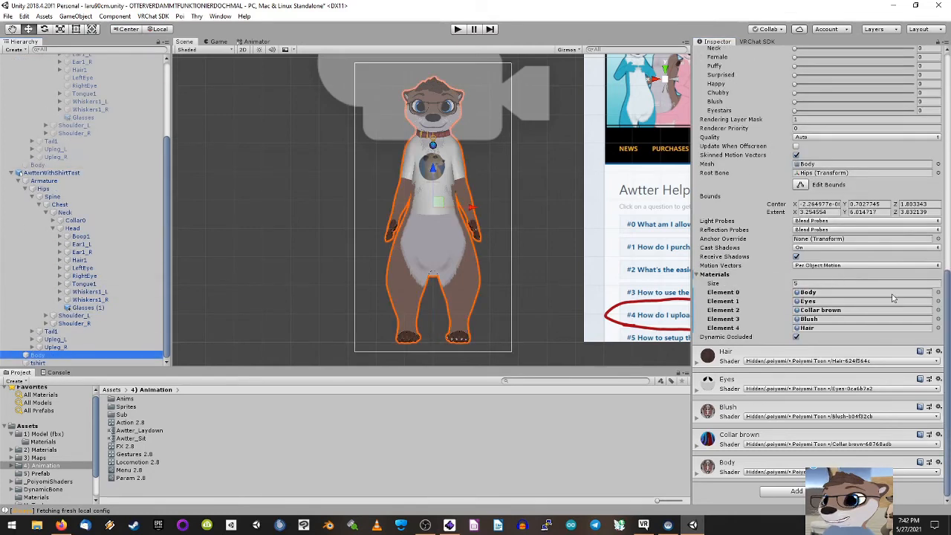
scroll(901, 310, up, 15)
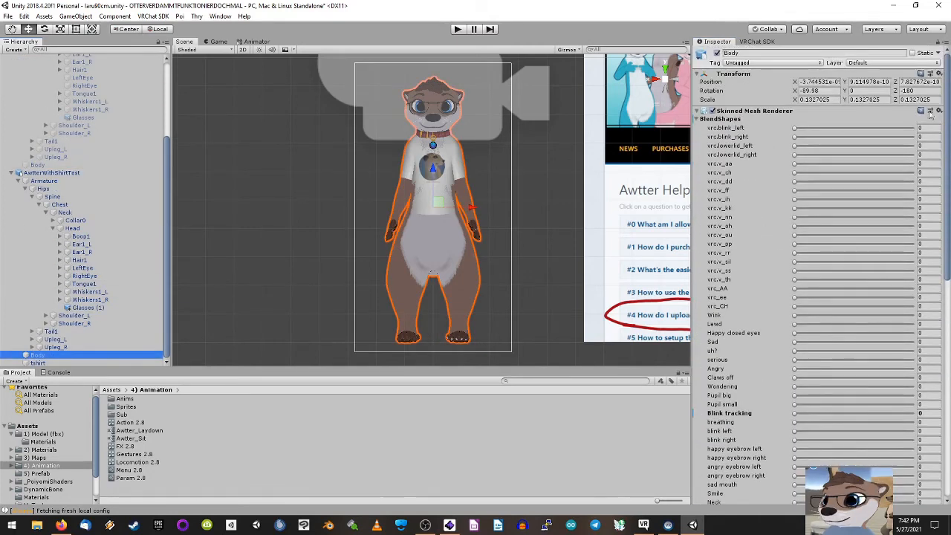
click(939, 111)
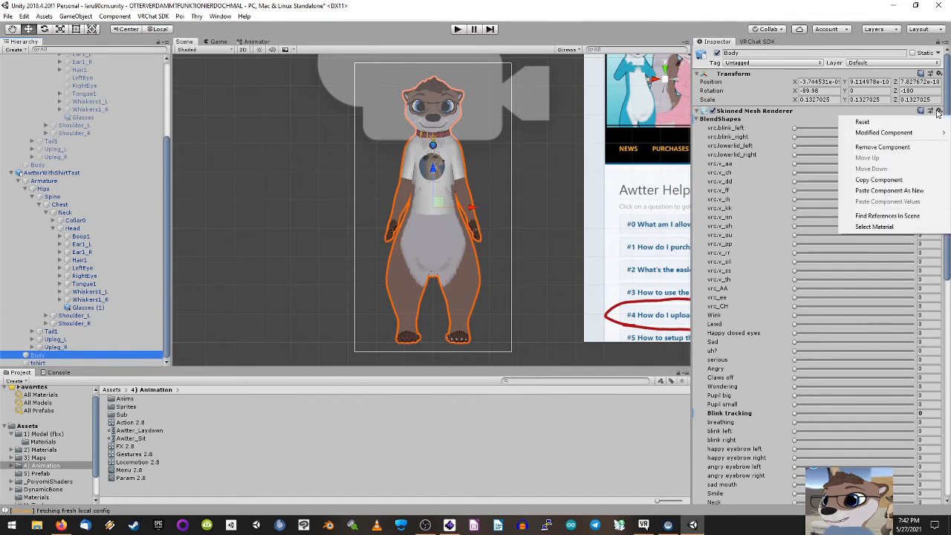
click(907, 198)
scroll(768, 294, down, 15)
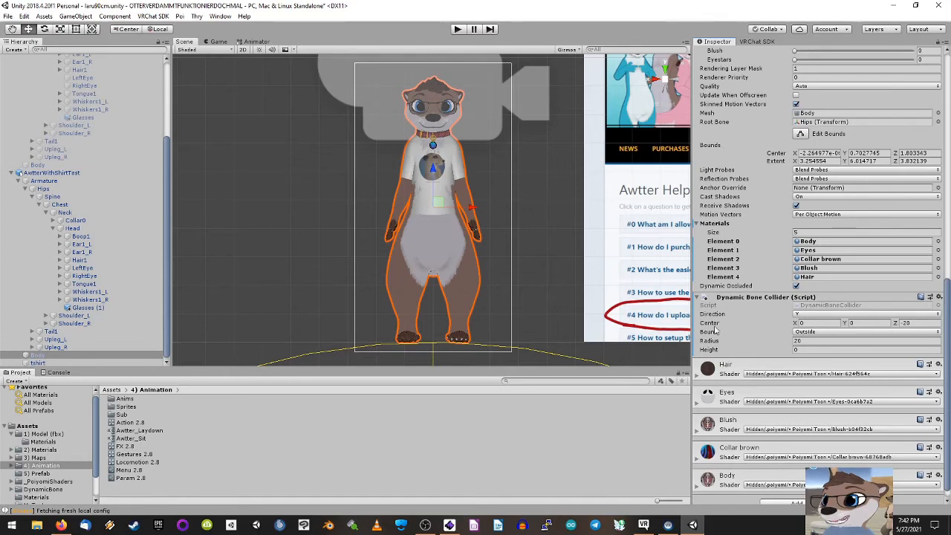
scroll(509, 291, down, 3)
Step: Copy the Dynamic Bone Collider from the base avatar's Chest bone and paste it as a new component on AwtterWithShirtTest's Chest
scroll(46, 214, up, 5)
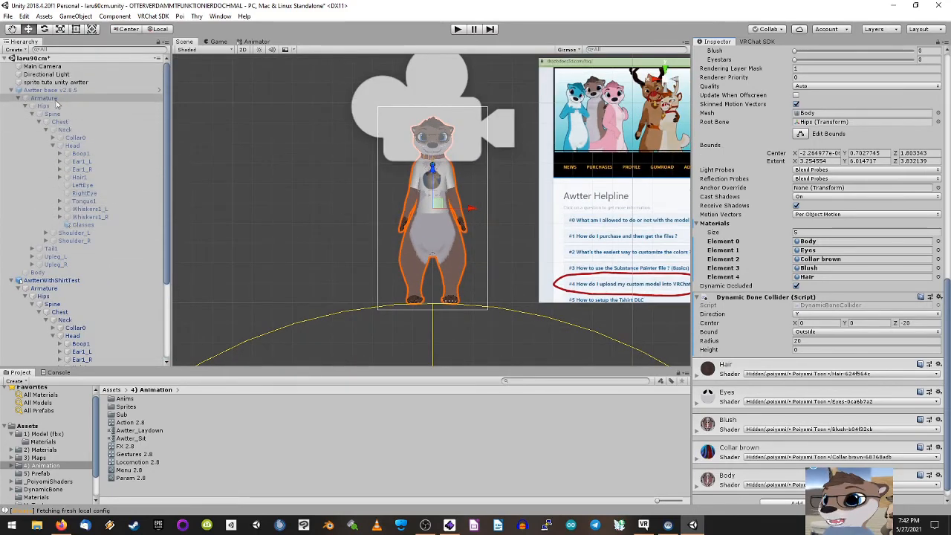
click(73, 122)
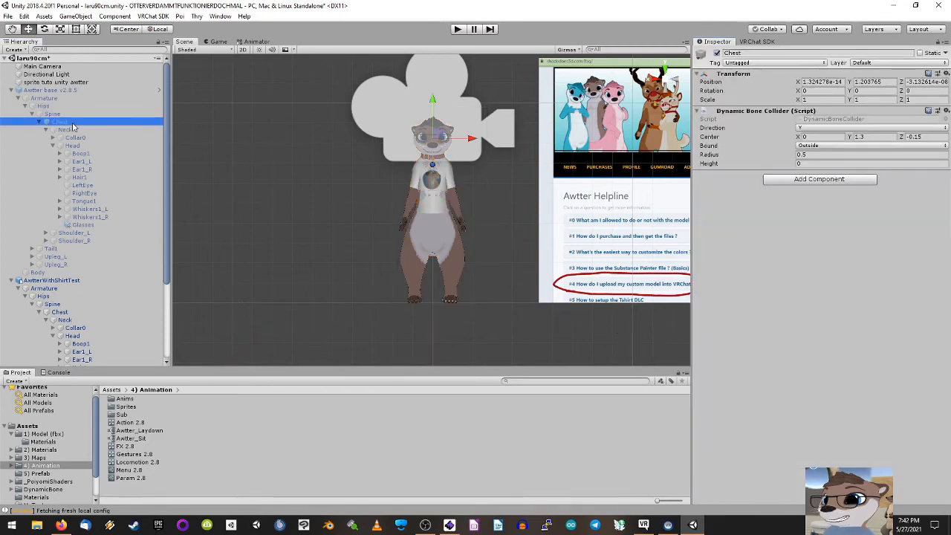
click(946, 111)
click(818, 168)
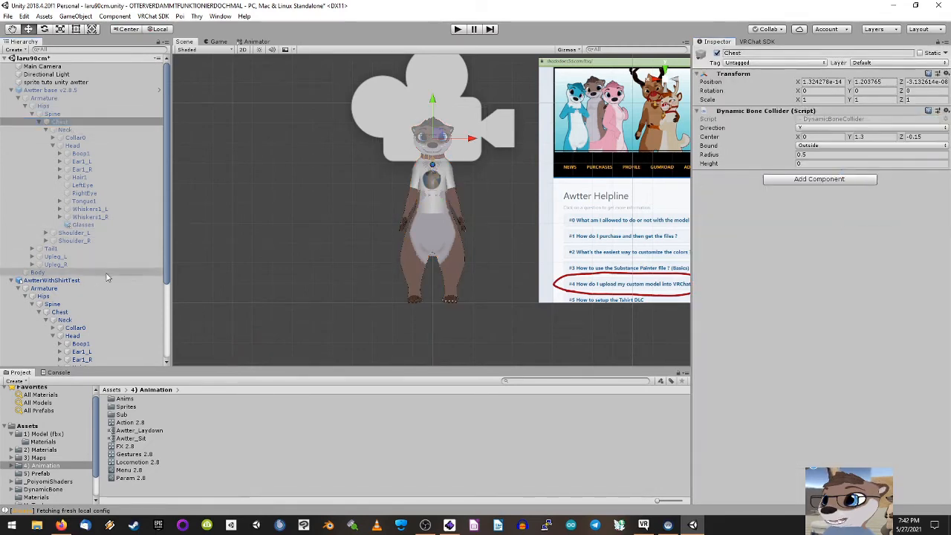
click(59, 312)
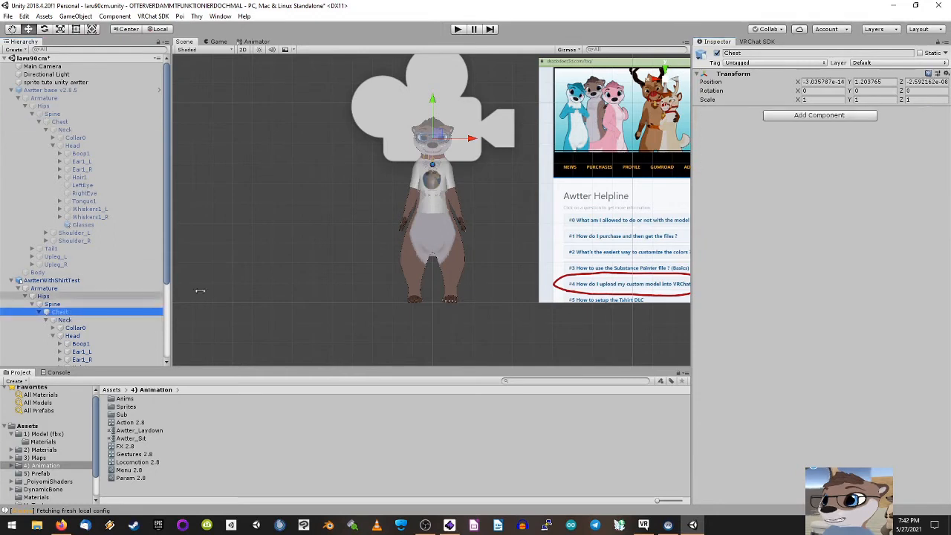
click(947, 74)
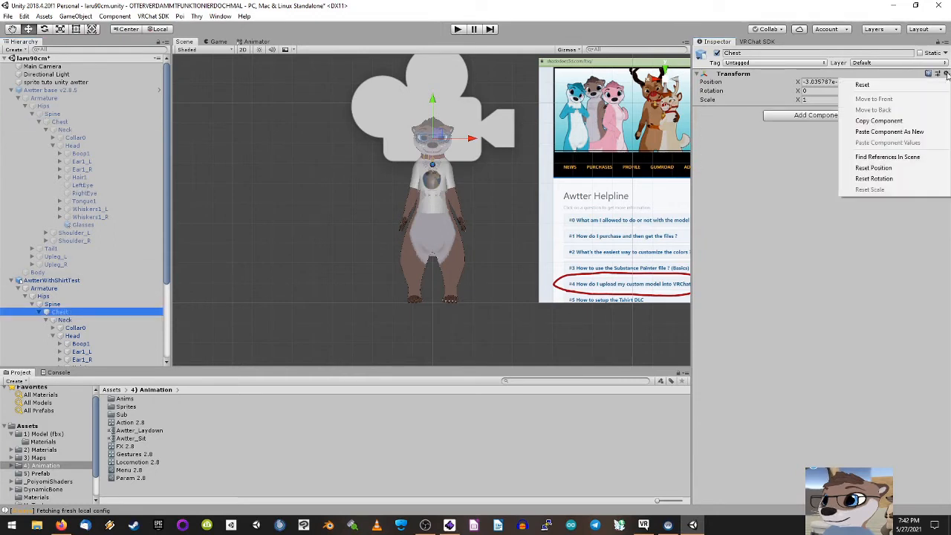
click(916, 134)
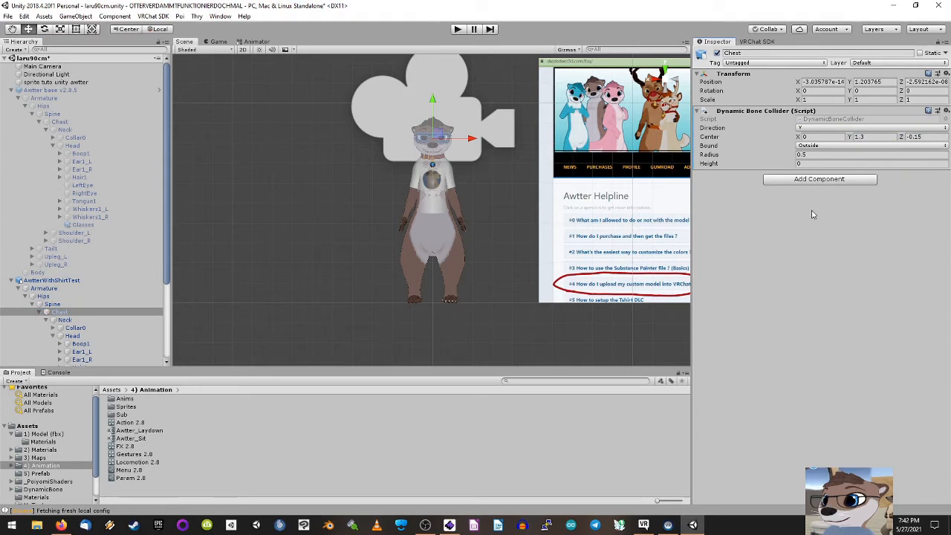
Step: Activate the Awtter base v2.8.5 object and select its Chest bone to show the collider gizmos in the scene
click(75, 122)
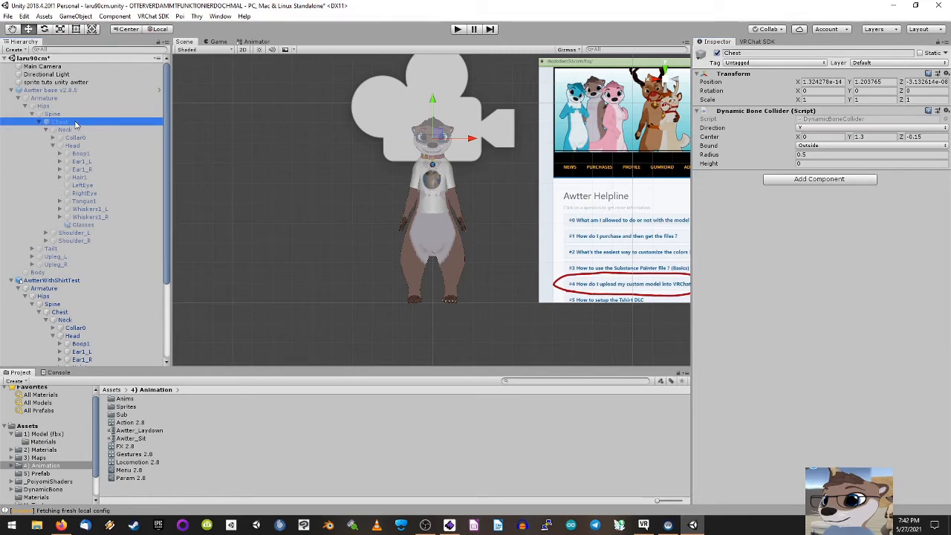
click(55, 91)
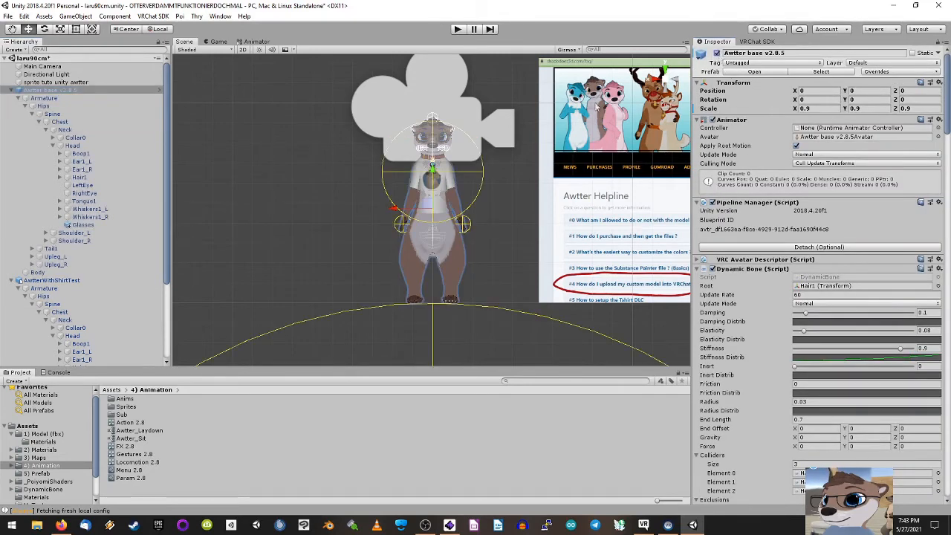
click(76, 123)
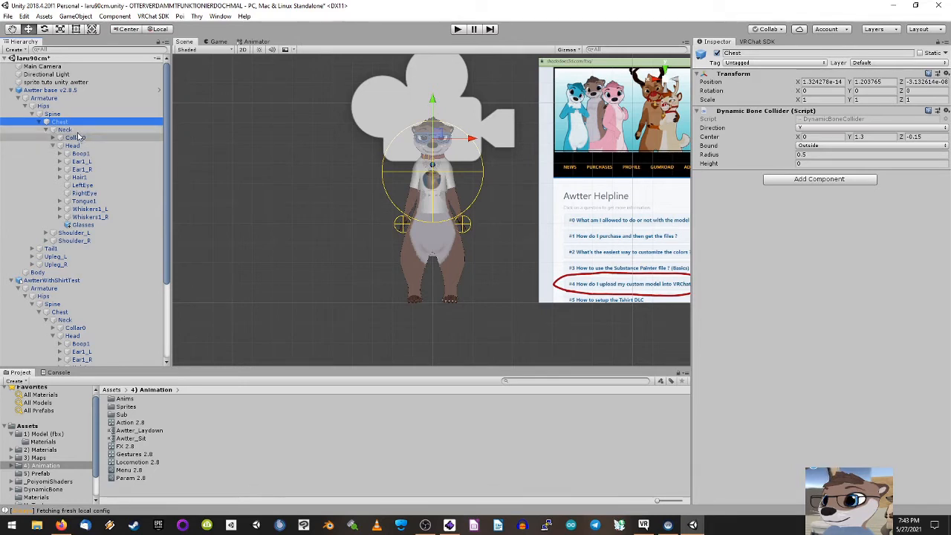
Step: Copy the Dynamic Bone Collider from the base avatar's Head bone and paste it as a new component on AwtterWithShirtTest's Head
click(79, 130)
click(79, 139)
click(81, 146)
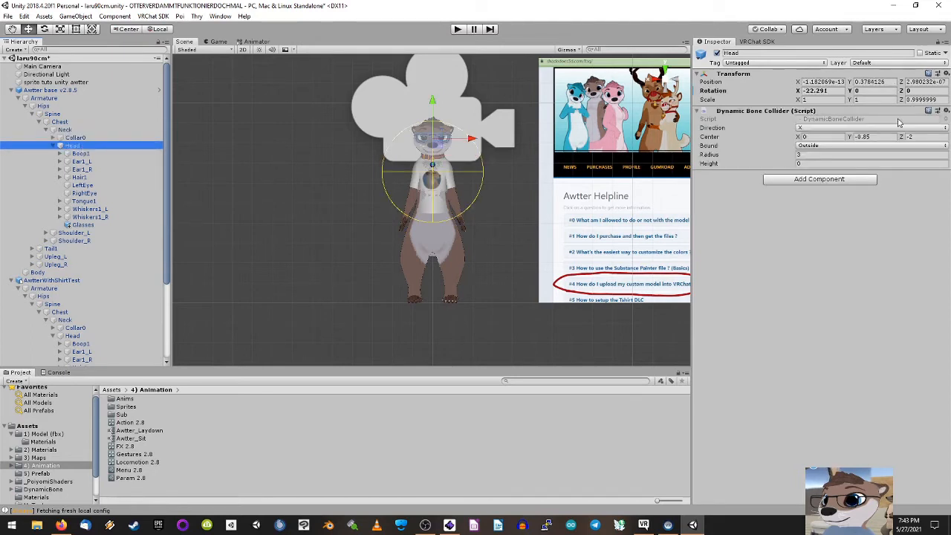
click(946, 110)
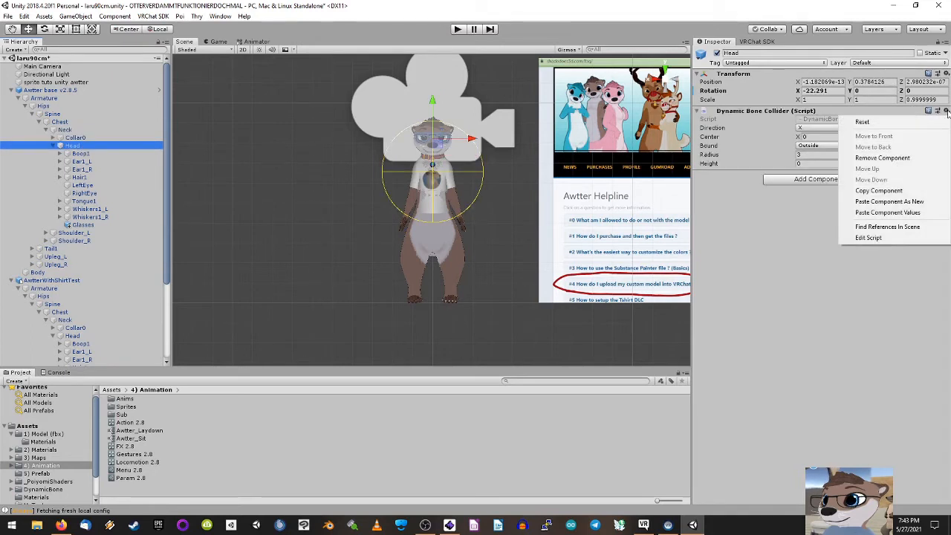
click(884, 190)
scroll(79, 300, down, 3)
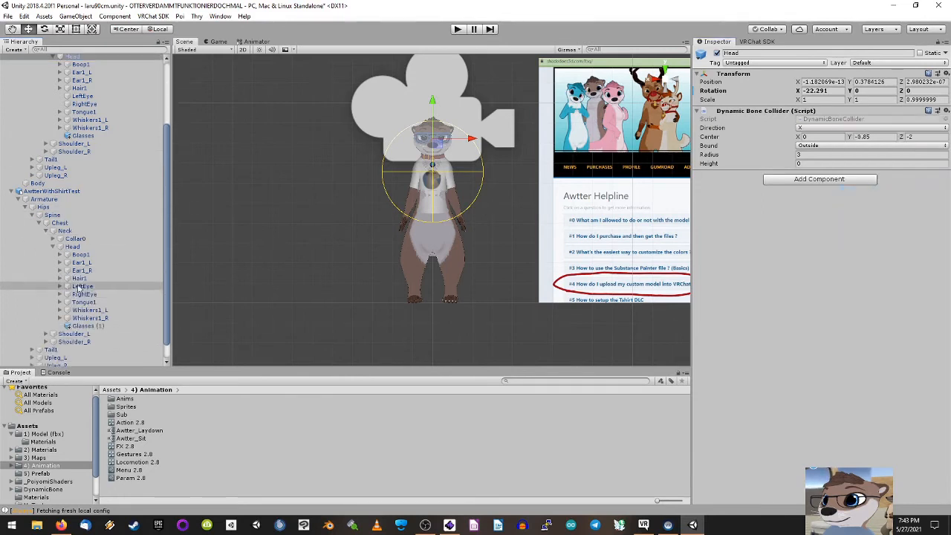
click(77, 246)
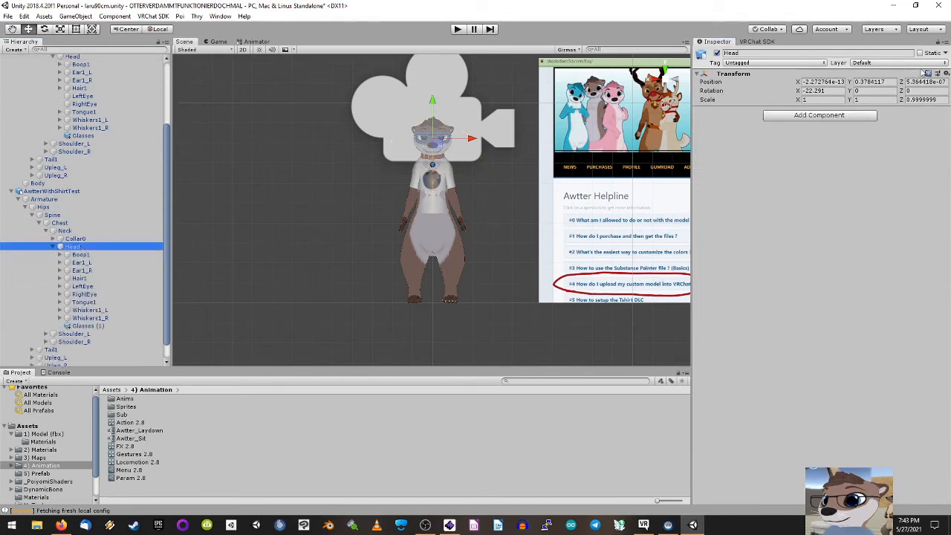
click(946, 73)
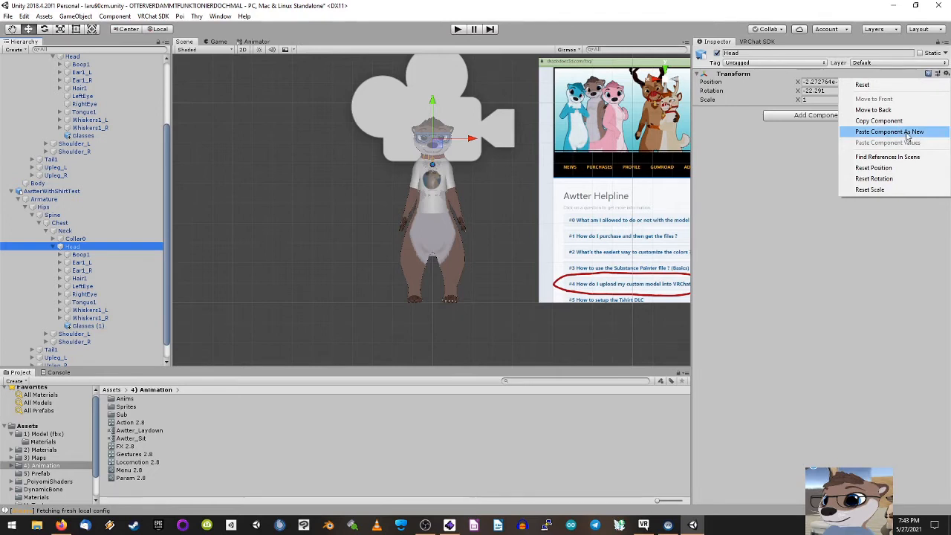
click(907, 133)
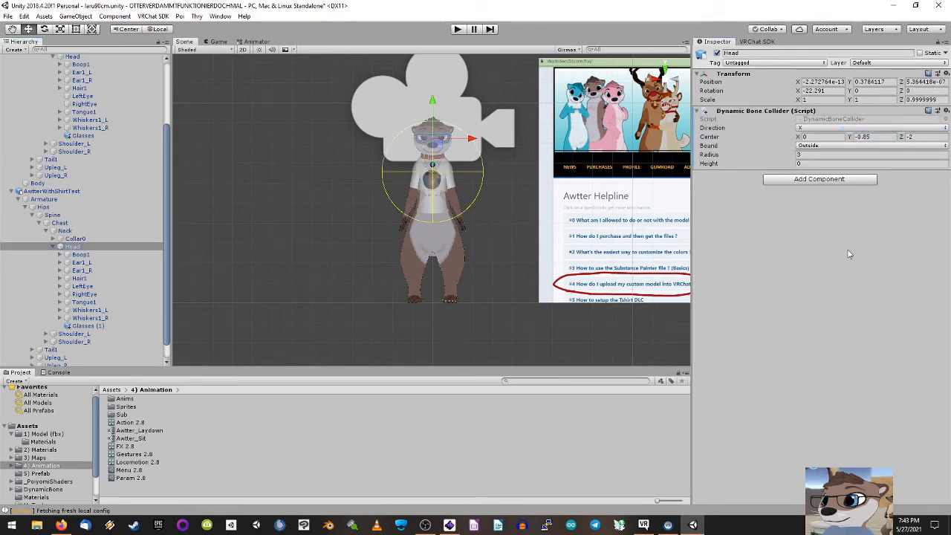
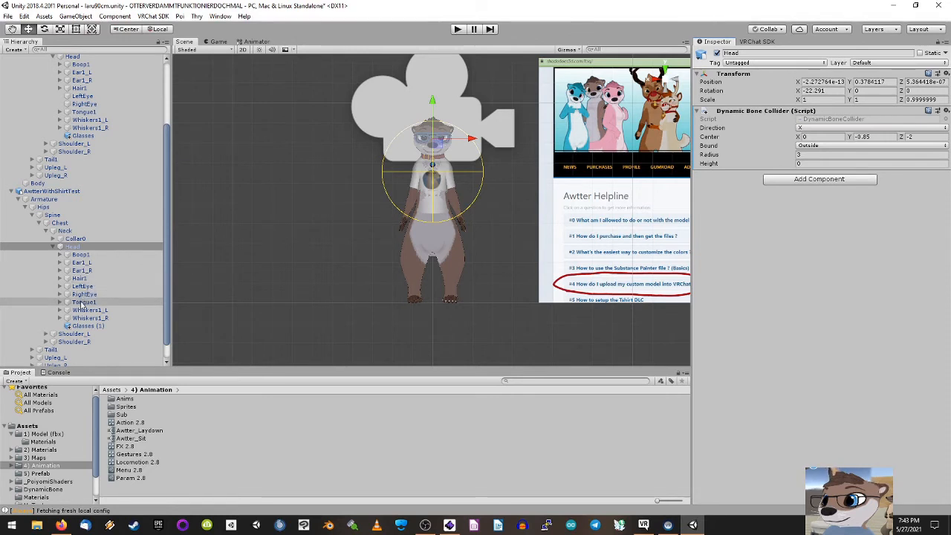
Step: Tidy the bone hierarchies by collapsing the base avatar's Neck branch and AwtterWithShirtTest's Spine branch
click(40, 224)
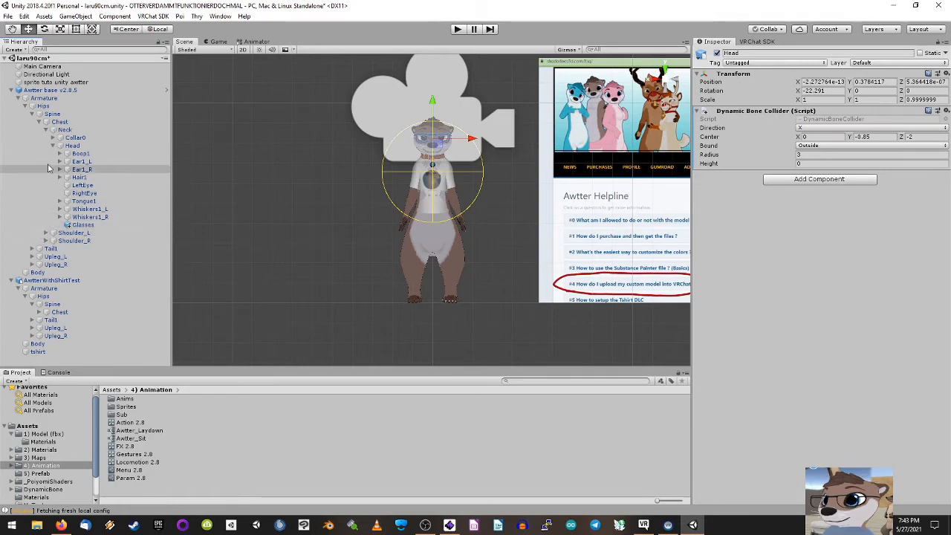
click(38, 122)
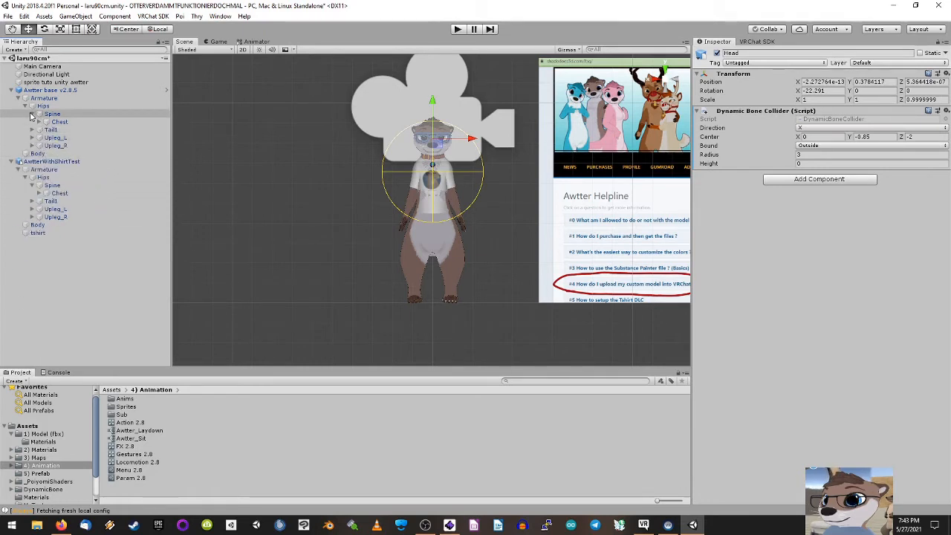
click(32, 114)
click(32, 177)
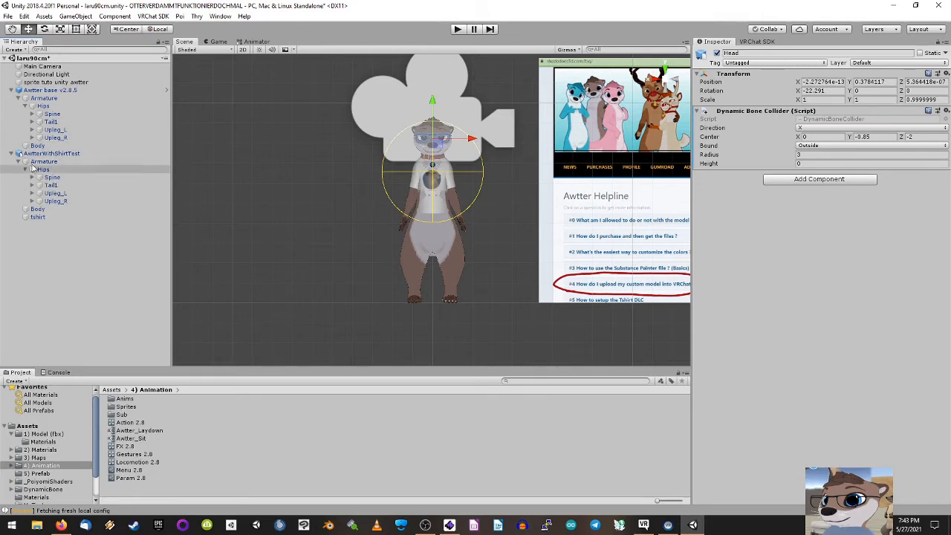
click(32, 113)
click(39, 122)
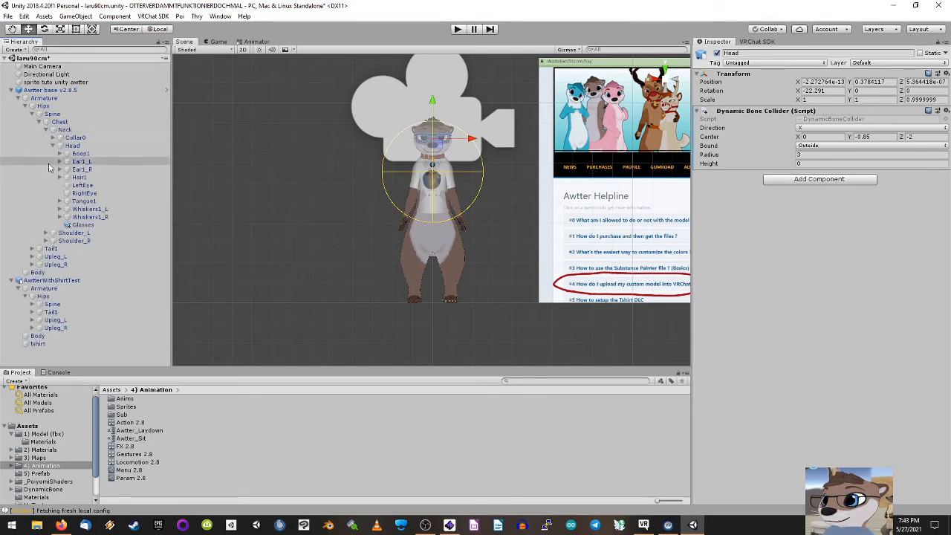
click(46, 130)
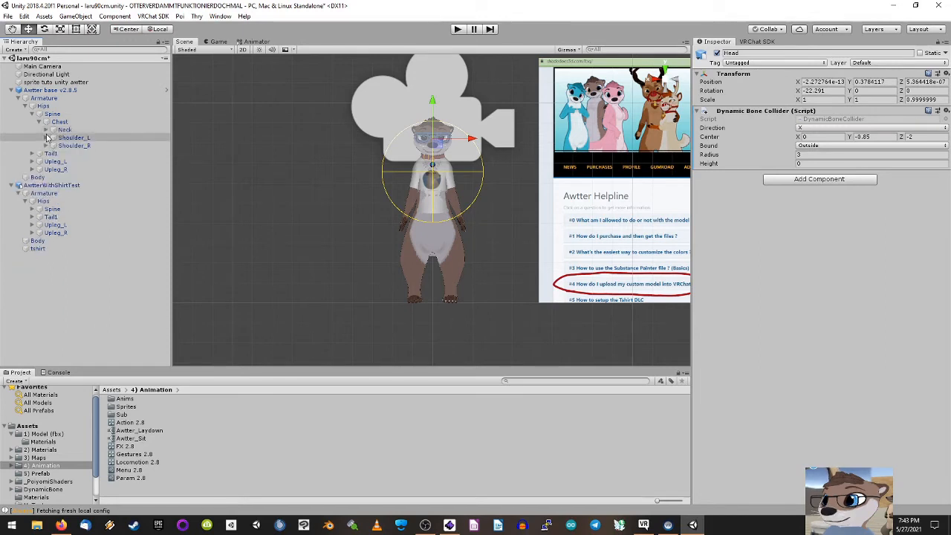
Step: Collapse AwtterWithShirtTest's Neck branch and expand both of its shoulder branches down to Hand_L and Hand_R
click(32, 210)
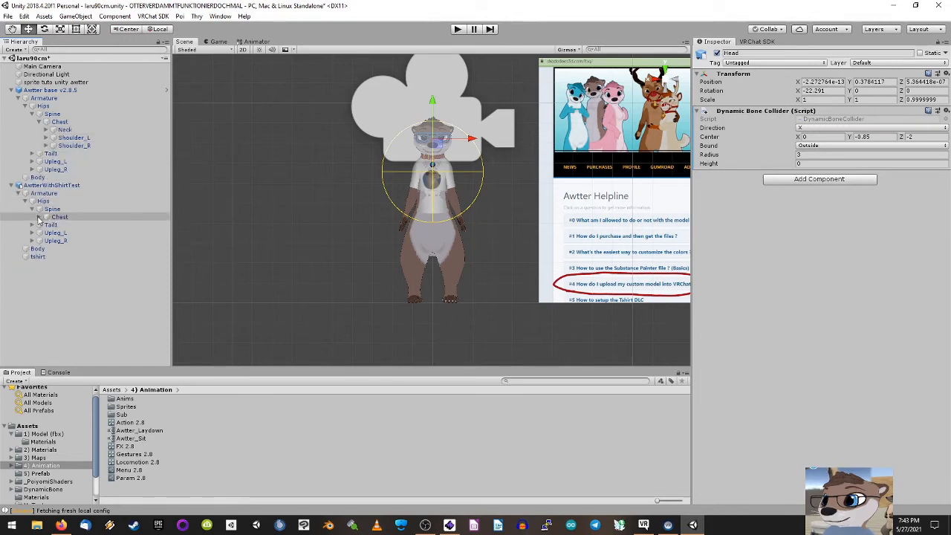
click(39, 217)
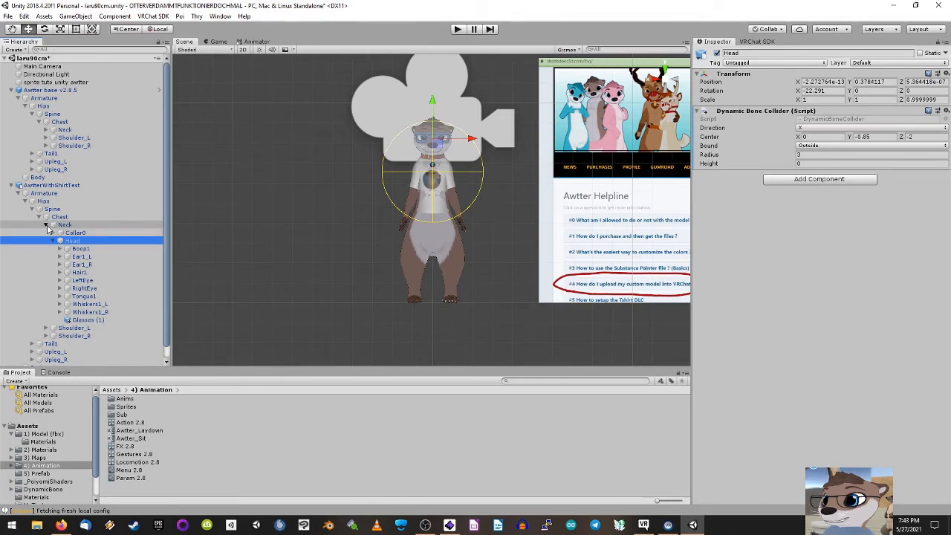
click(47, 225)
click(48, 233)
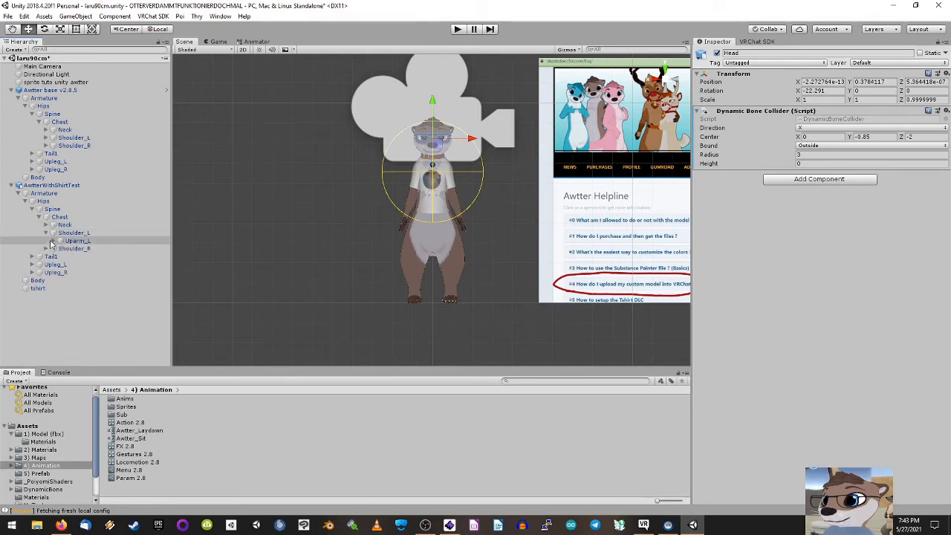
click(53, 241)
click(60, 249)
click(47, 265)
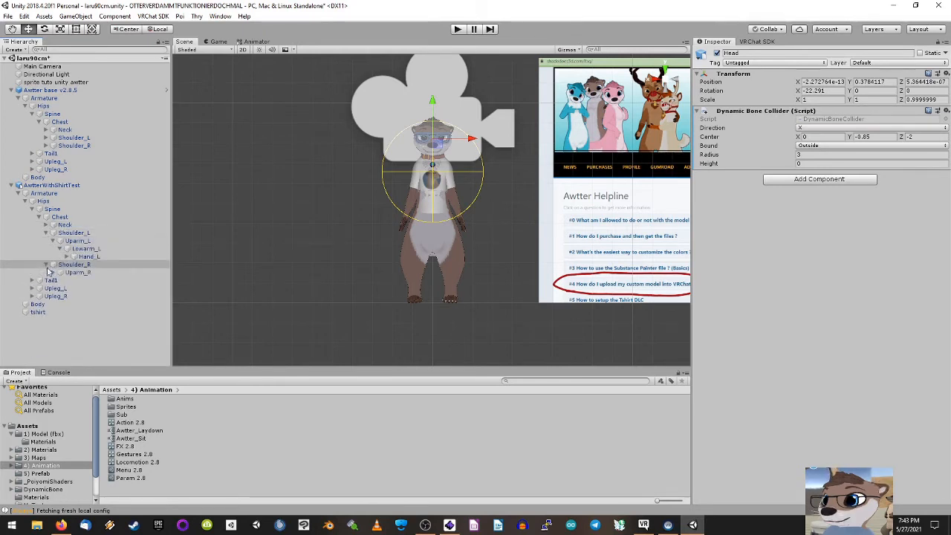
click(52, 273)
click(61, 281)
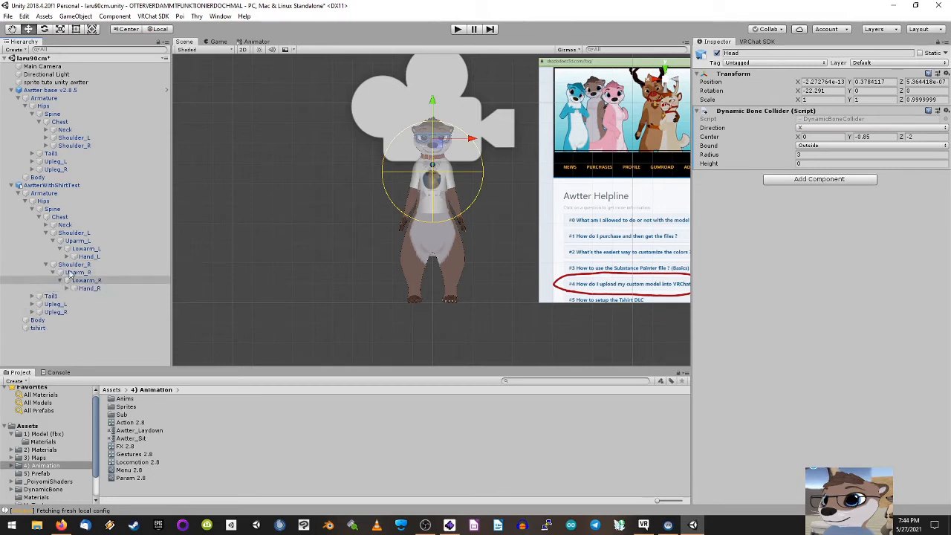
Step: Expand both shoulder branches of Awtter base v2.8.5 down to the Hand_R and Hand_L bones
click(46, 146)
click(53, 153)
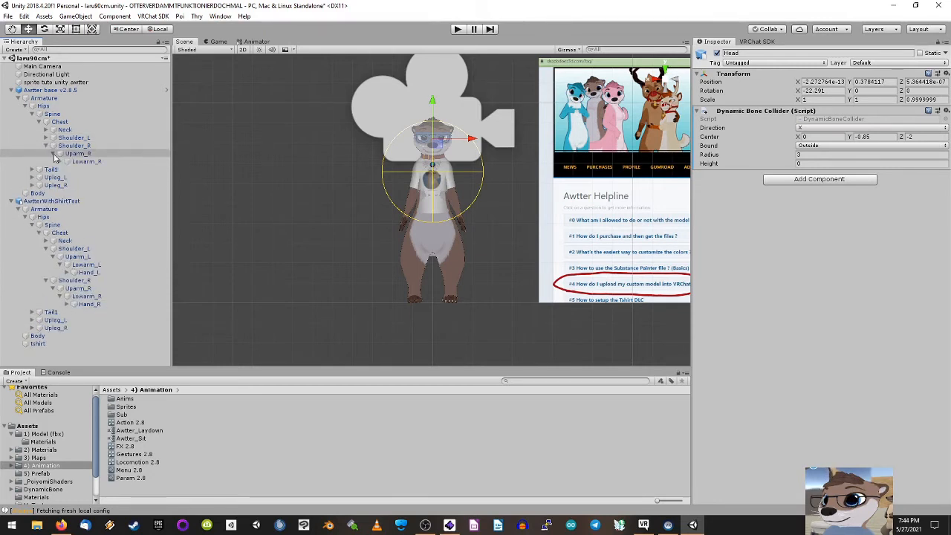
click(60, 161)
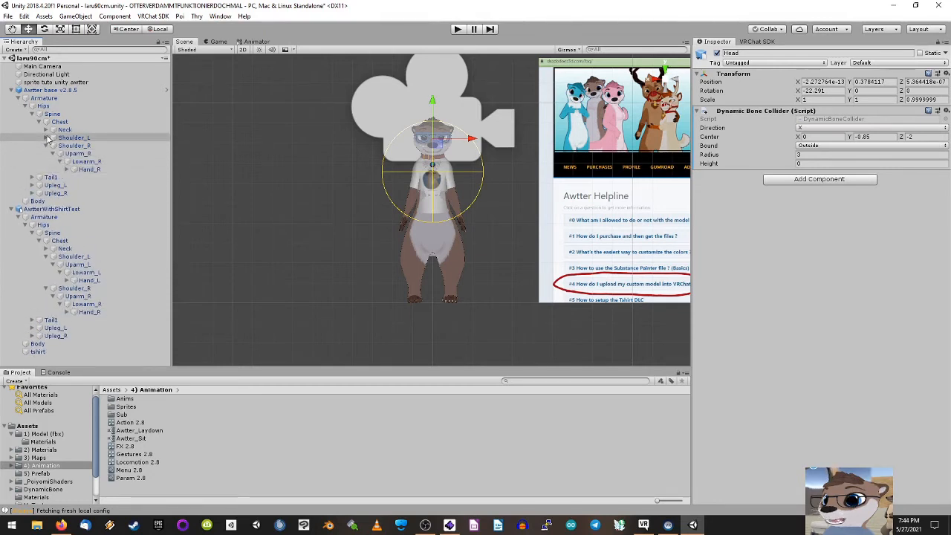
click(46, 138)
click(53, 145)
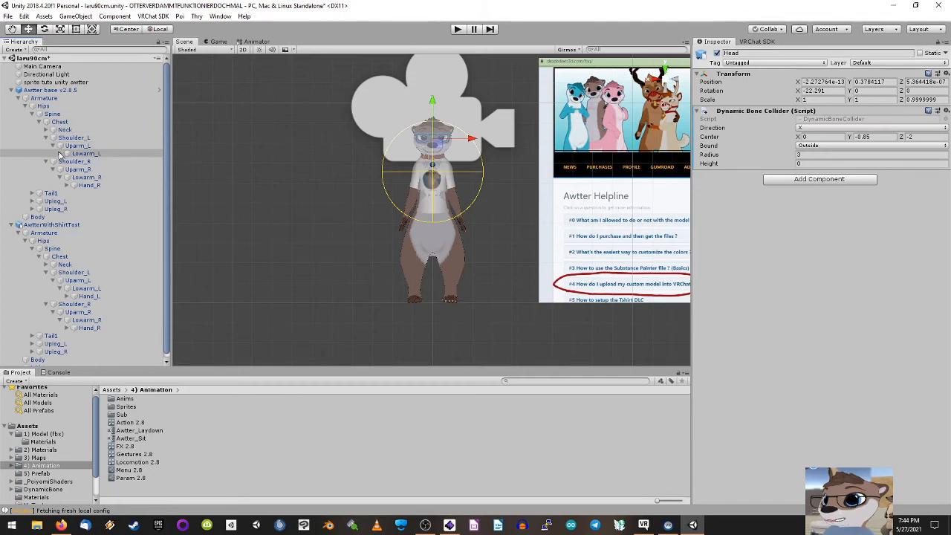
click(61, 154)
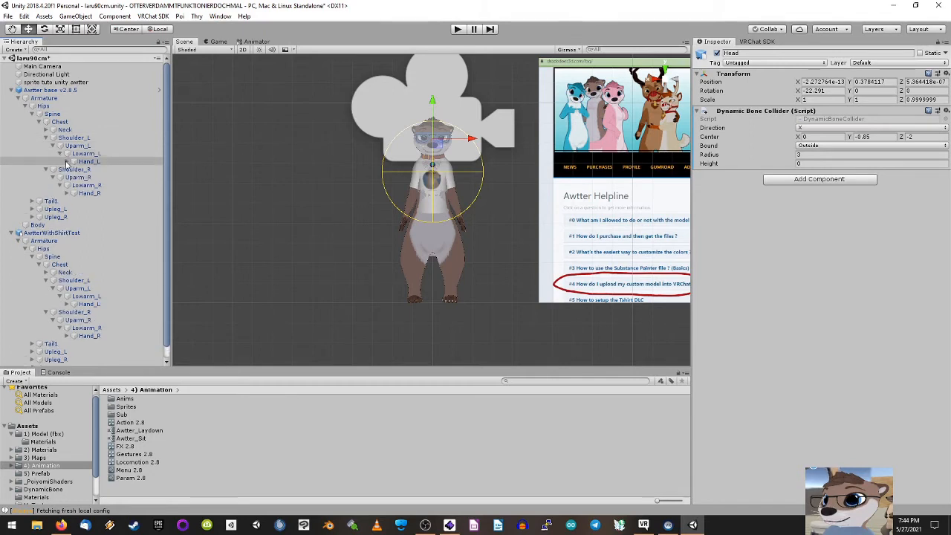
Step: Copy the Dynamic Bone Collider from the base avatar's Hand_L and paste it as a new component on AwtterWithShirtTest's Hand_L
click(83, 162)
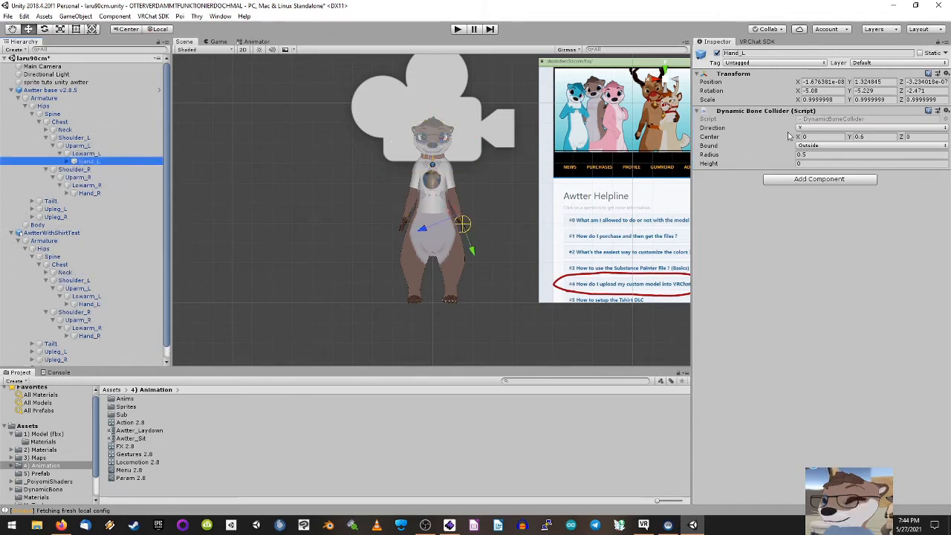
click(946, 111)
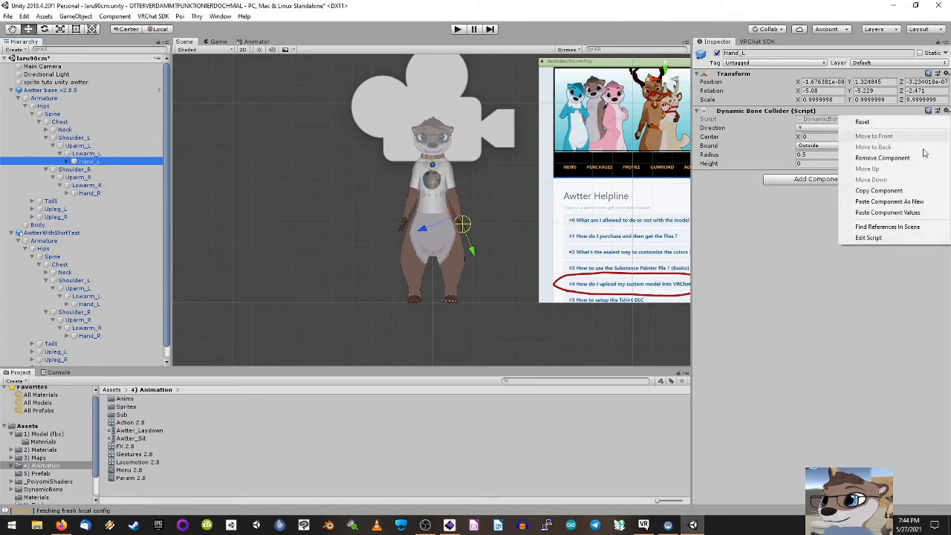
click(865, 187)
click(89, 304)
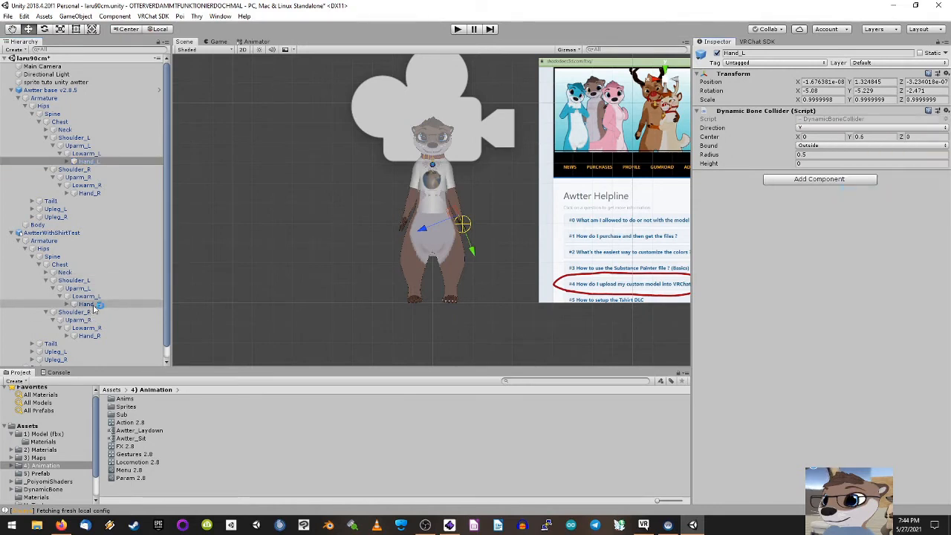
click(946, 74)
click(906, 133)
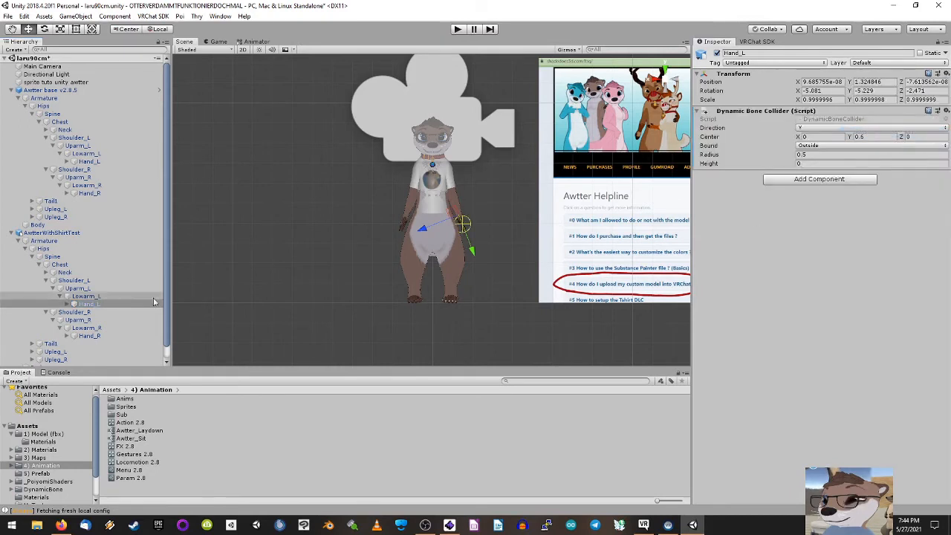
Step: Copy the Dynamic Bone Collider from the base avatar's Hand_R and paste it as a new component on AwtterWithShirtTest's Hand_R
click(89, 193)
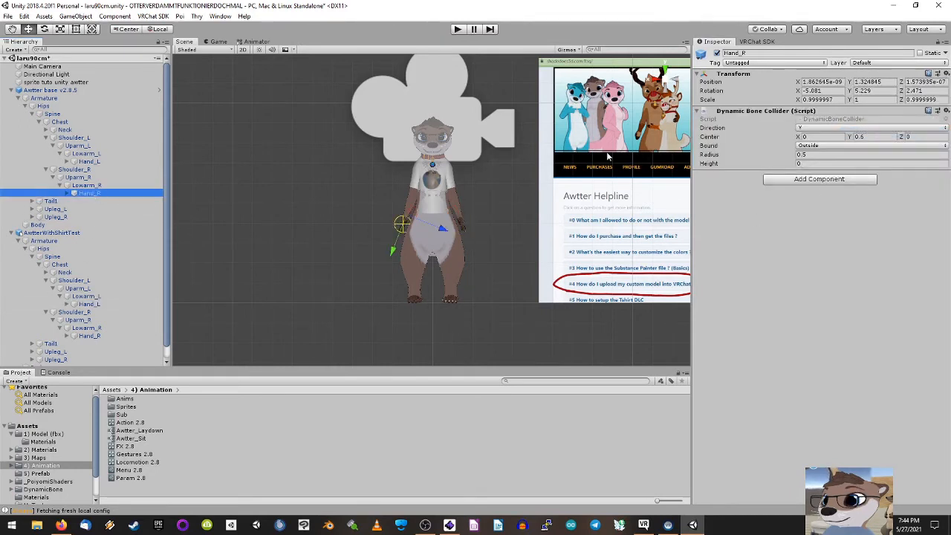
click(946, 110)
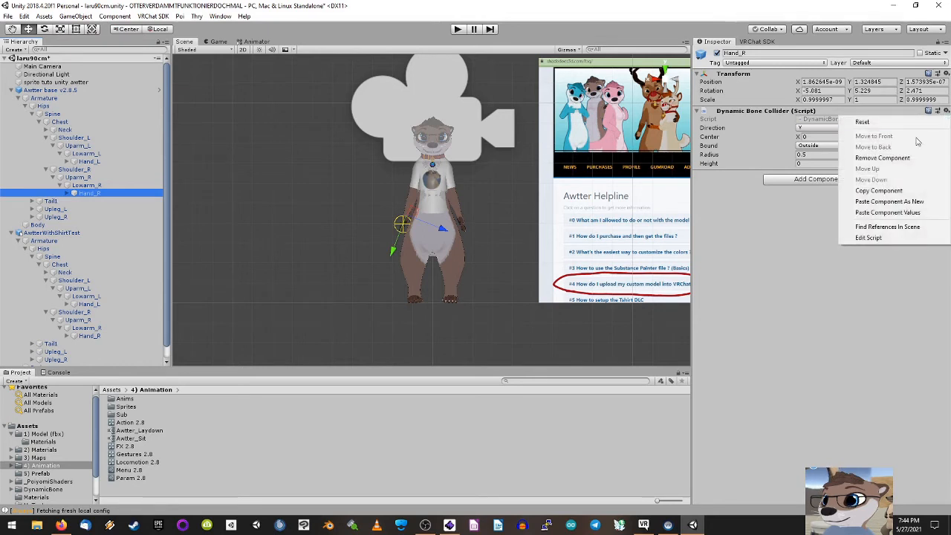
click(879, 191)
click(90, 336)
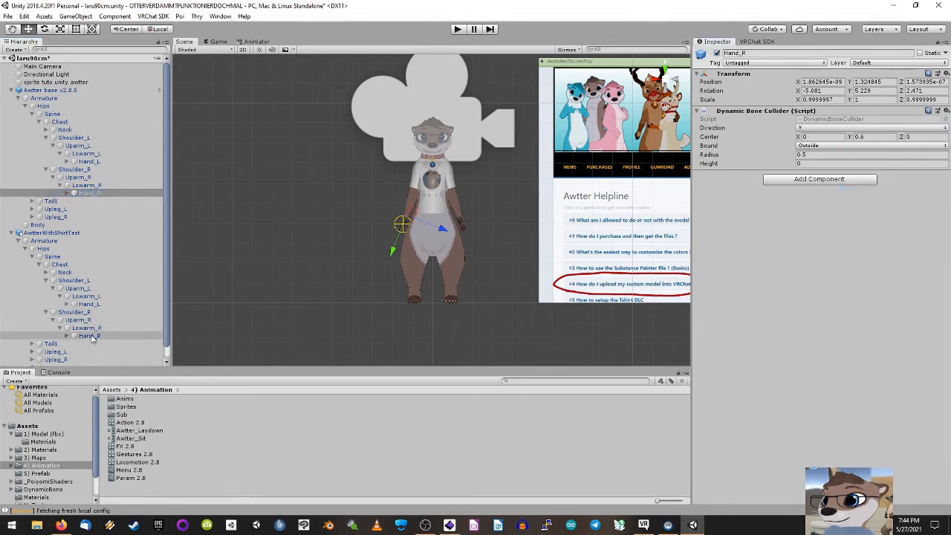
click(946, 74)
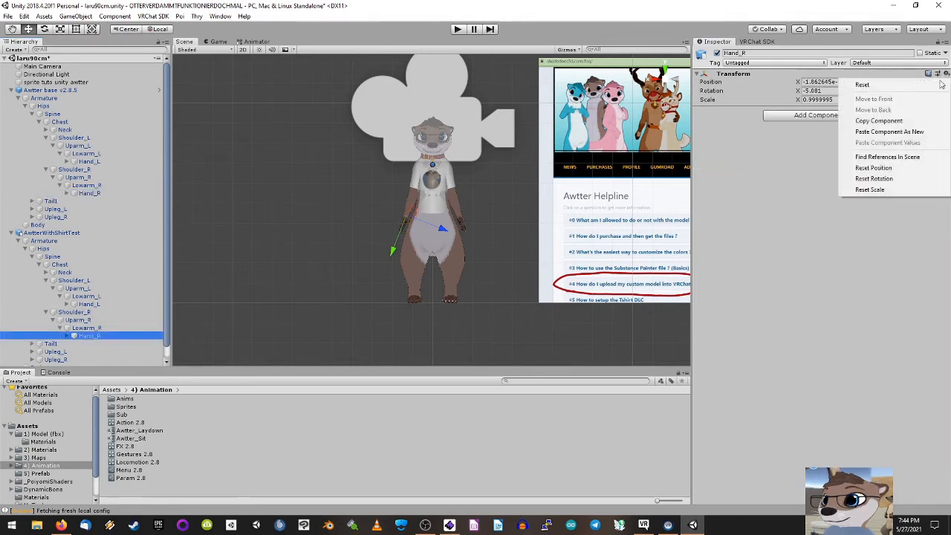
click(889, 132)
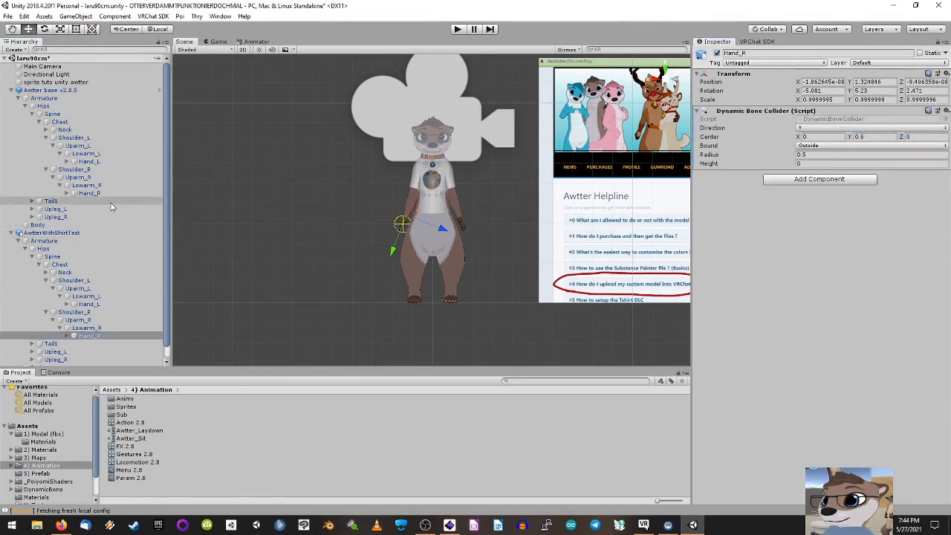
Step: Collapse both Armature hierarchies and select AwtterWithShirtTest to examine all its collider gizmos in the scene
click(18, 98)
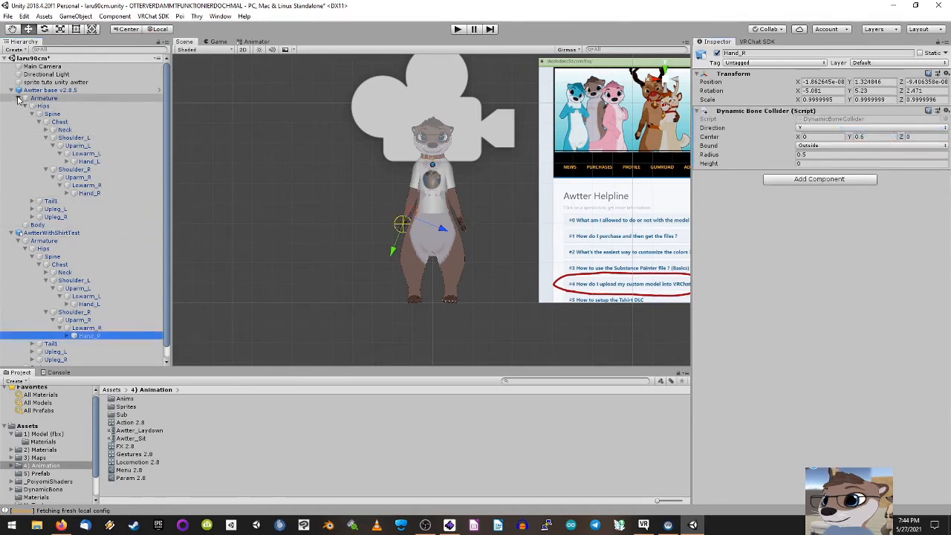
click(18, 122)
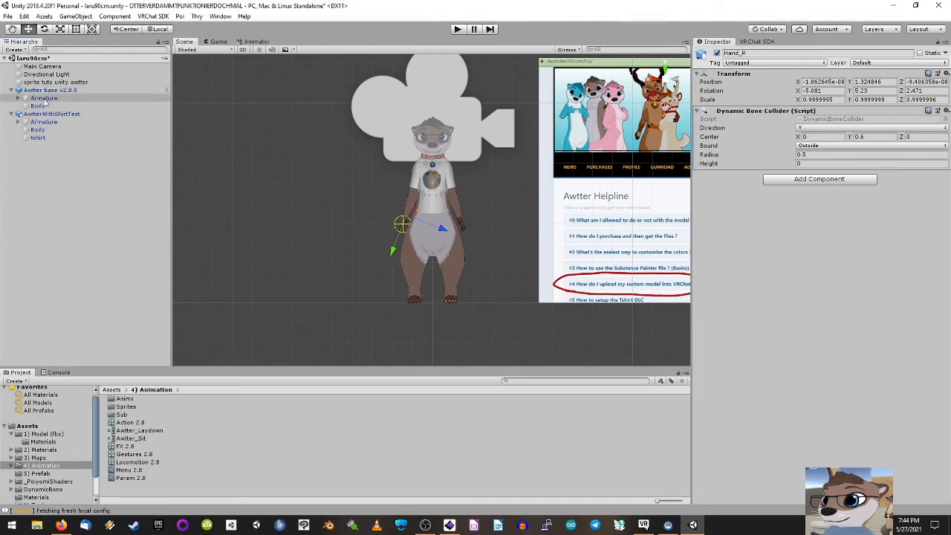
click(49, 90)
click(51, 114)
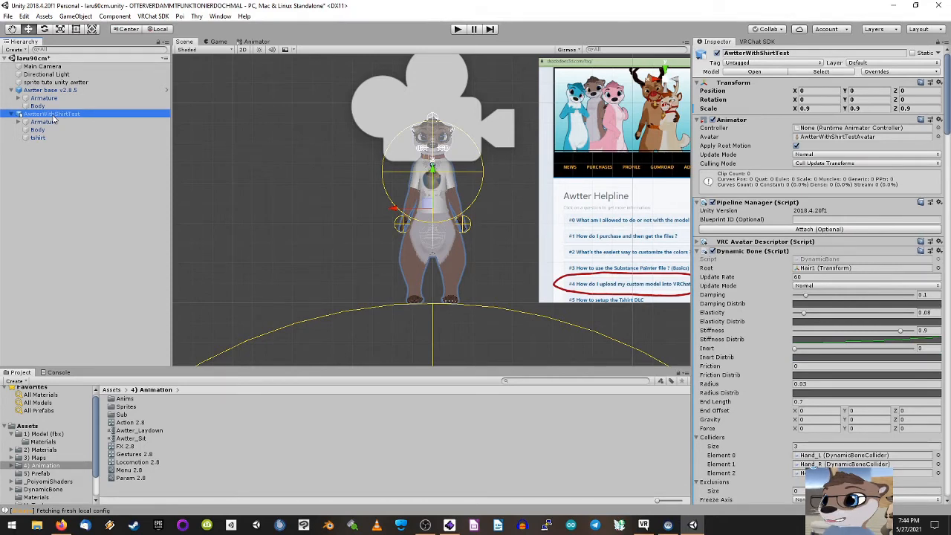
scroll(231, 208, down, 2)
scroll(231, 205, down, 3)
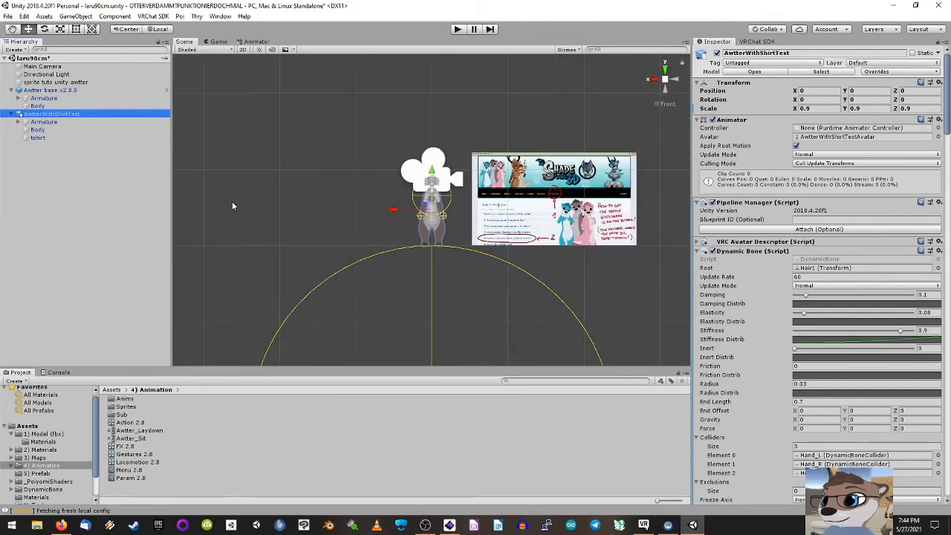
scroll(245, 195, up, 5)
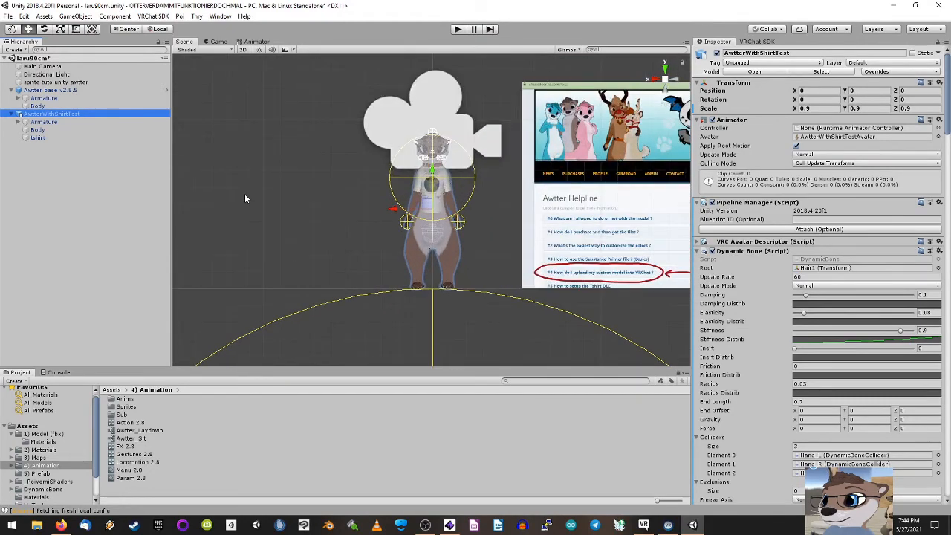
Step: Deactivate the Awtter base v2.8.5 object in the scene and select AwtterWithShirtTest
scroll(240, 194, down, 2)
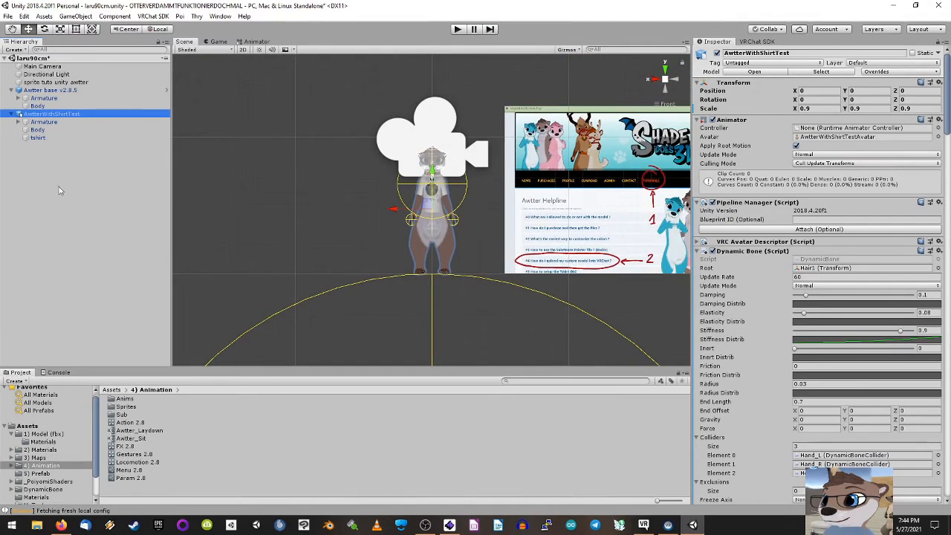
click(67, 90)
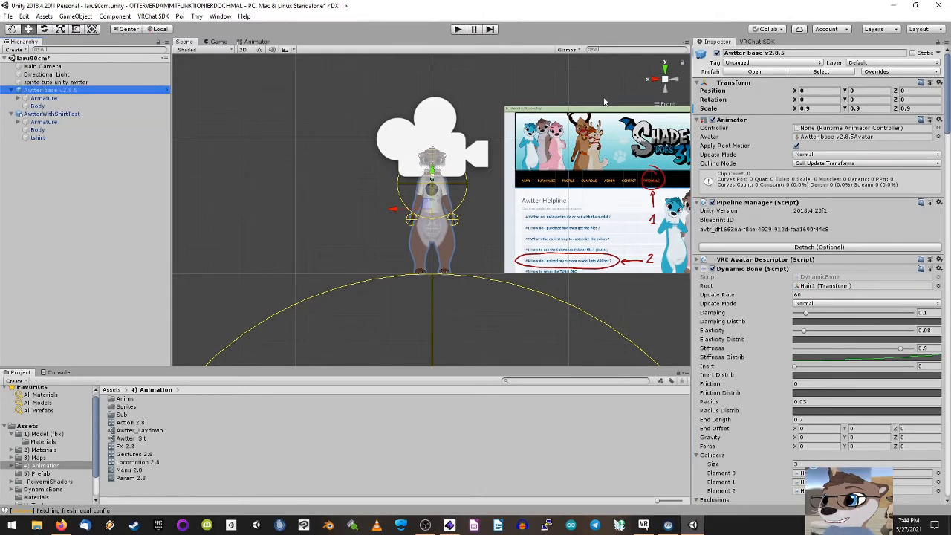
click(716, 53)
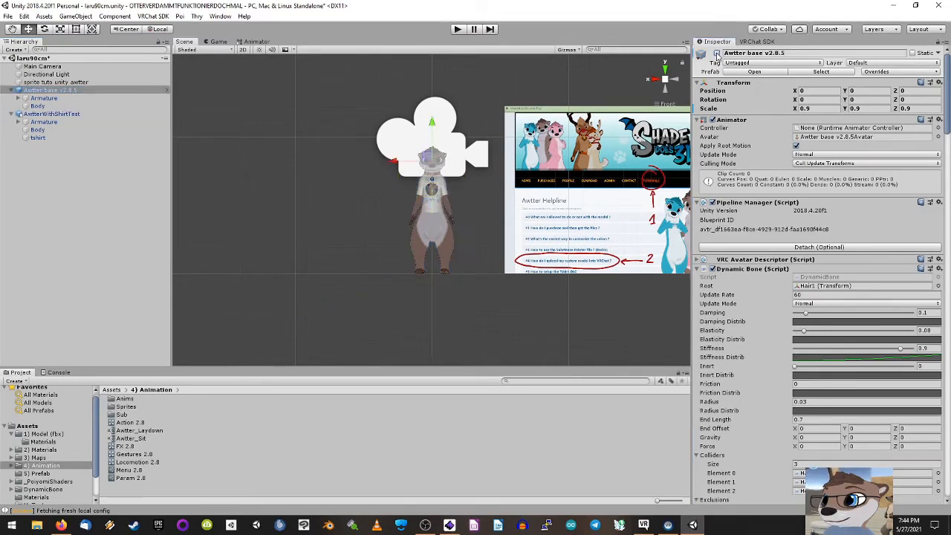
click(52, 114)
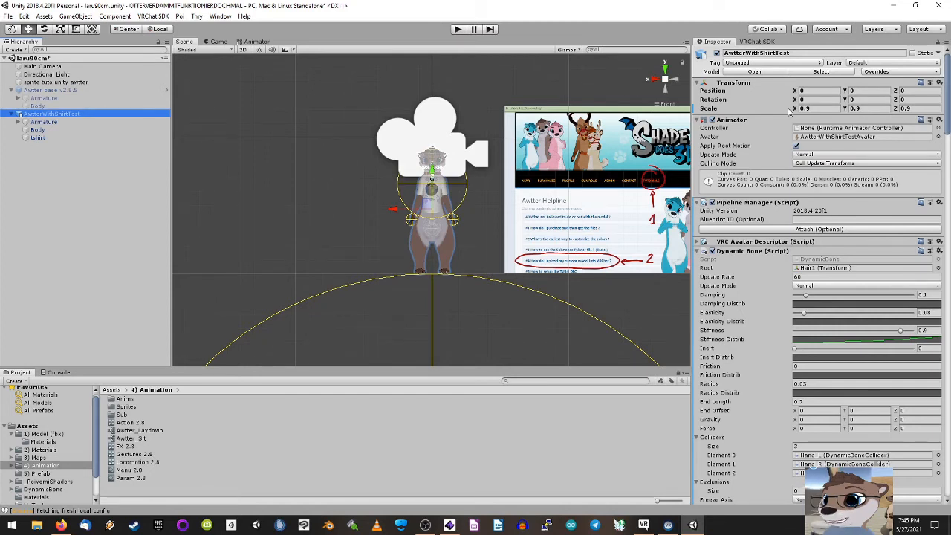
Step: Check AwtterWithShirtTest in the VRChat SDK builder and auto-fix its skinned mesh blendshape normals error
click(757, 43)
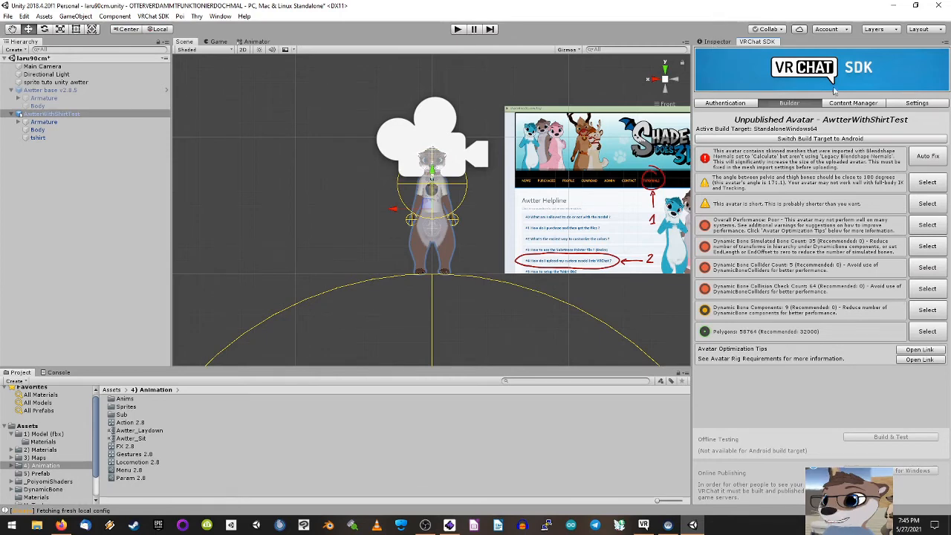
click(715, 43)
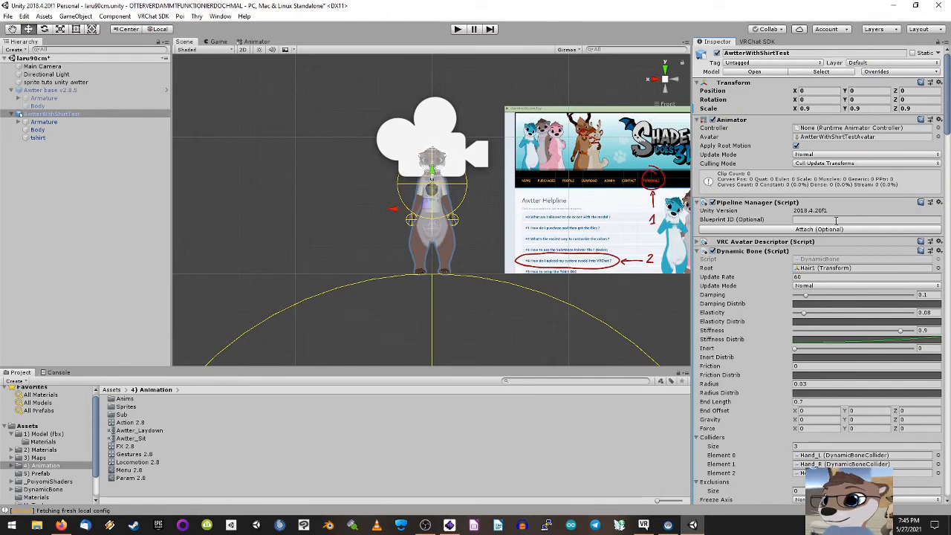
scroll(753, 248, down, 4)
scroll(753, 249, up, 4)
click(758, 42)
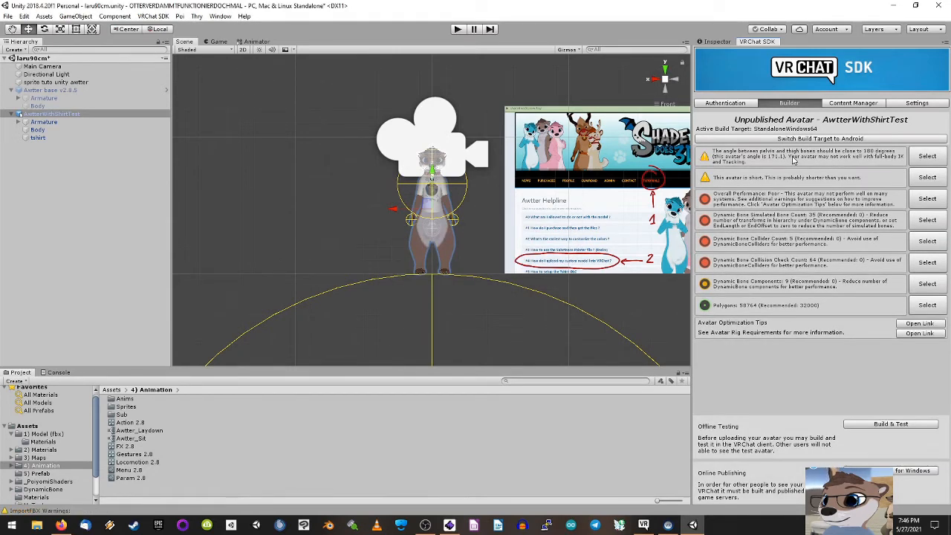
Step: Examine the T-shirt on AwtterWithShirtTest up close for body fur clipping through the fabric
scroll(450, 196, up, 5)
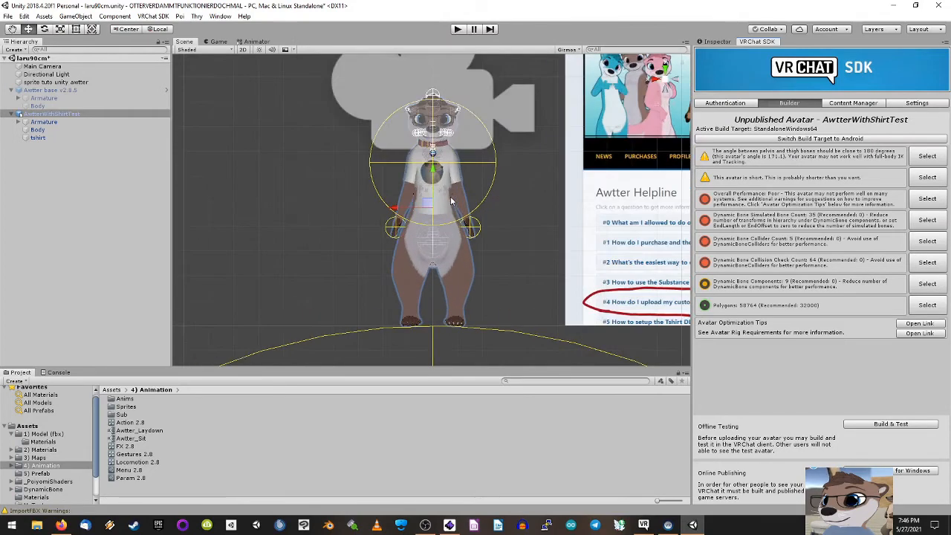
scroll(559, 198, up, 3)
scroll(558, 198, down, 4)
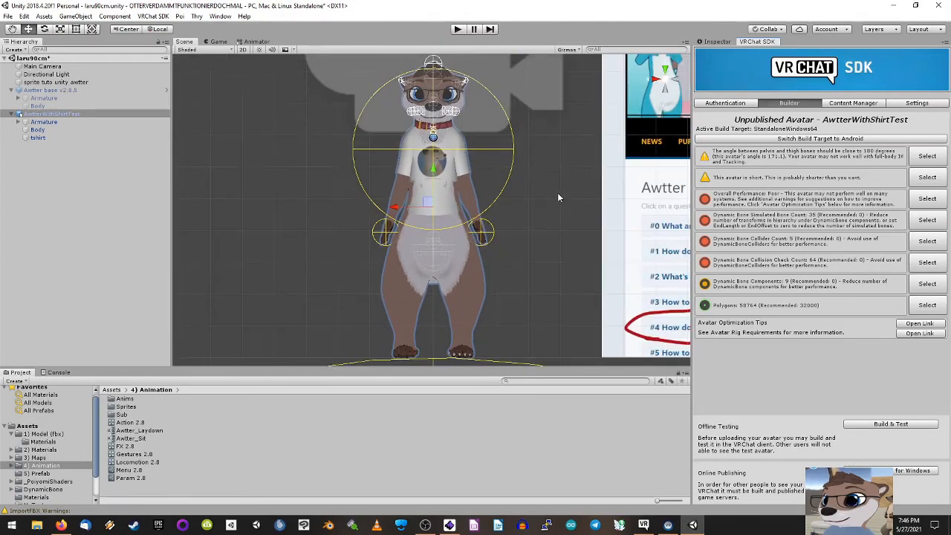
scroll(559, 197, up, 4)
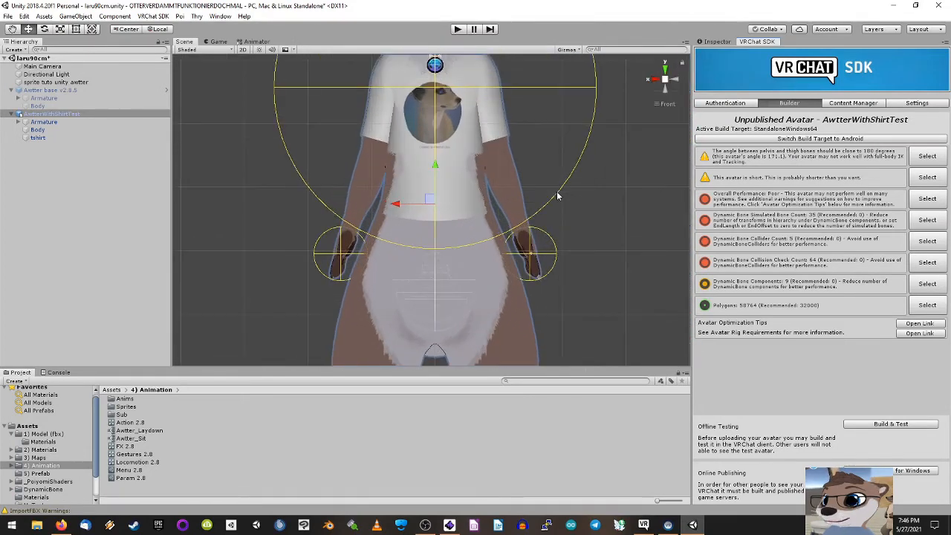
scroll(558, 196, down, 1)
scroll(558, 195, down, 2)
scroll(551, 193, up, 4)
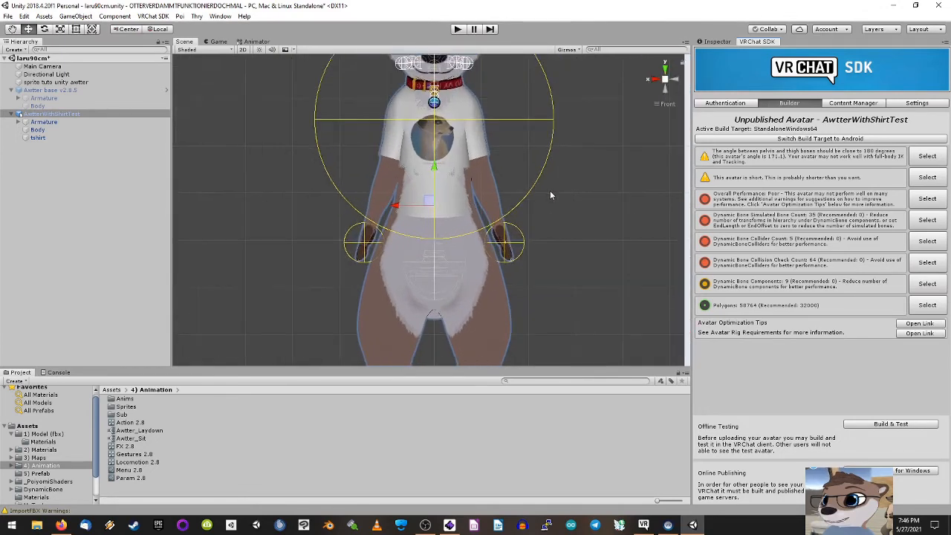
scroll(551, 196, up, 2)
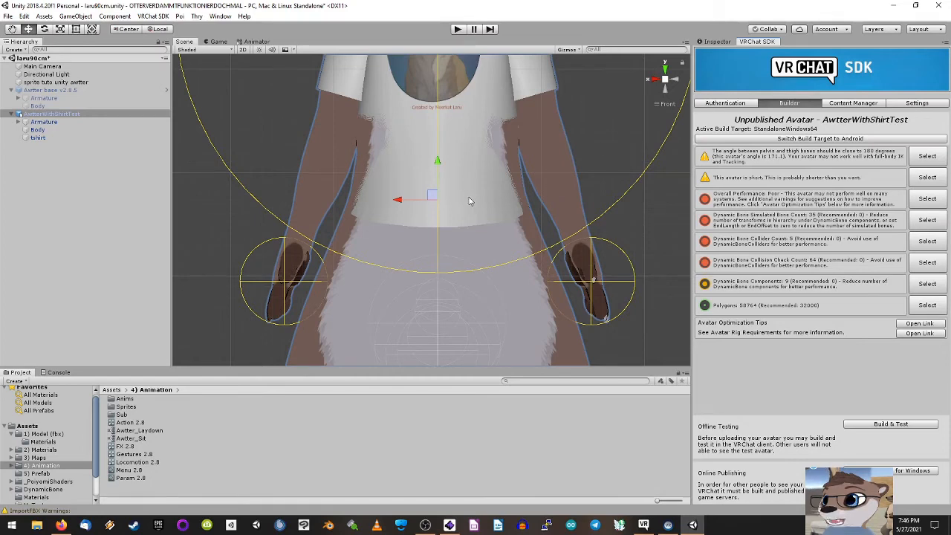
scroll(468, 199, down, 4)
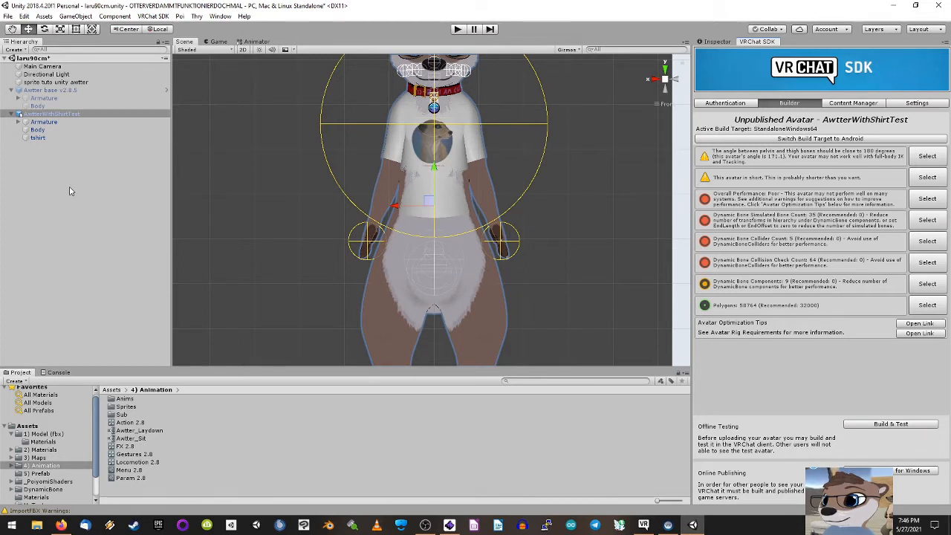
Step: Set the Chubby blendshape of AwtterWithShirtTest's Body to -1 and check the shirt's fit
click(37, 130)
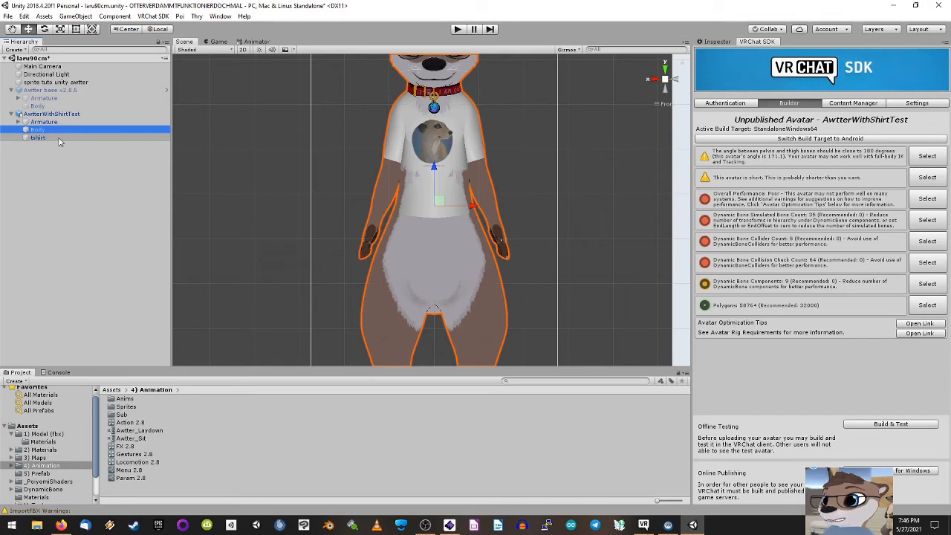
click(715, 41)
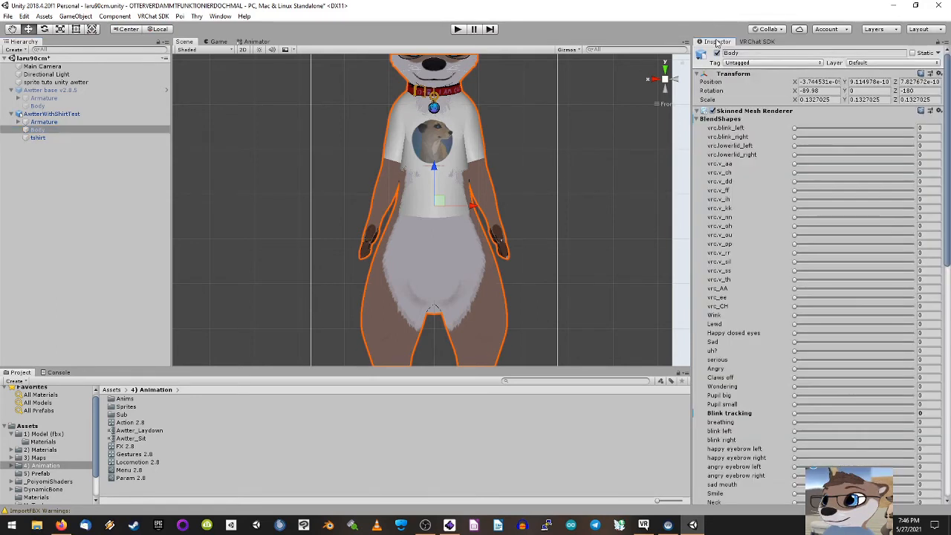
scroll(757, 146, down, 5)
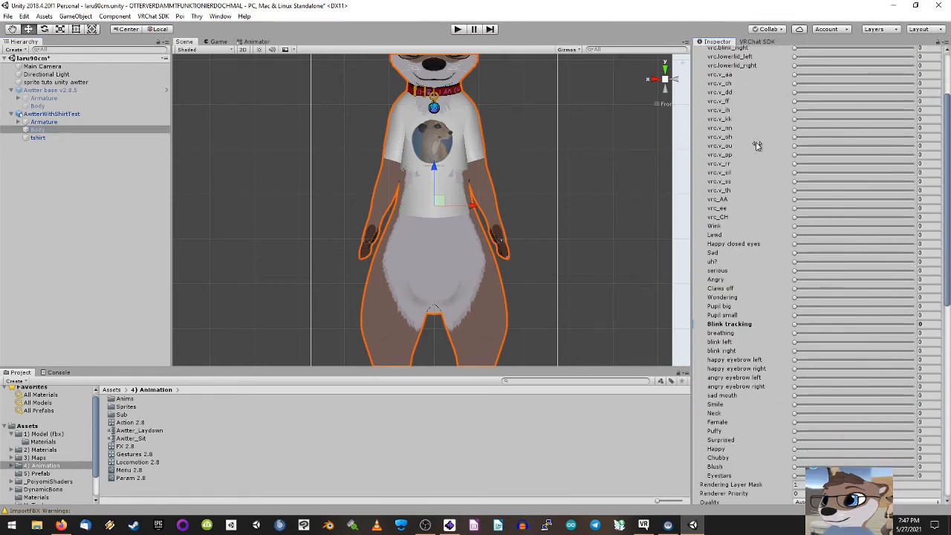
click(925, 399)
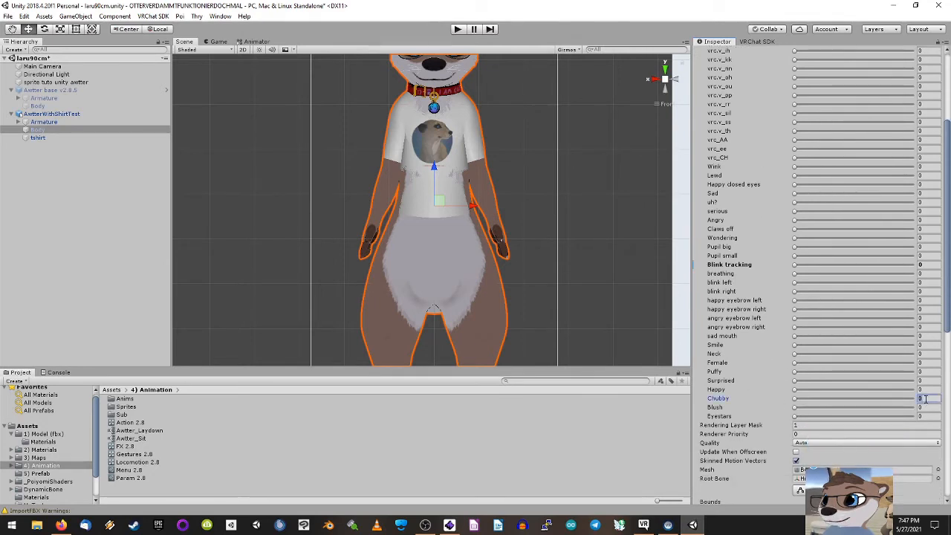
text(-1)
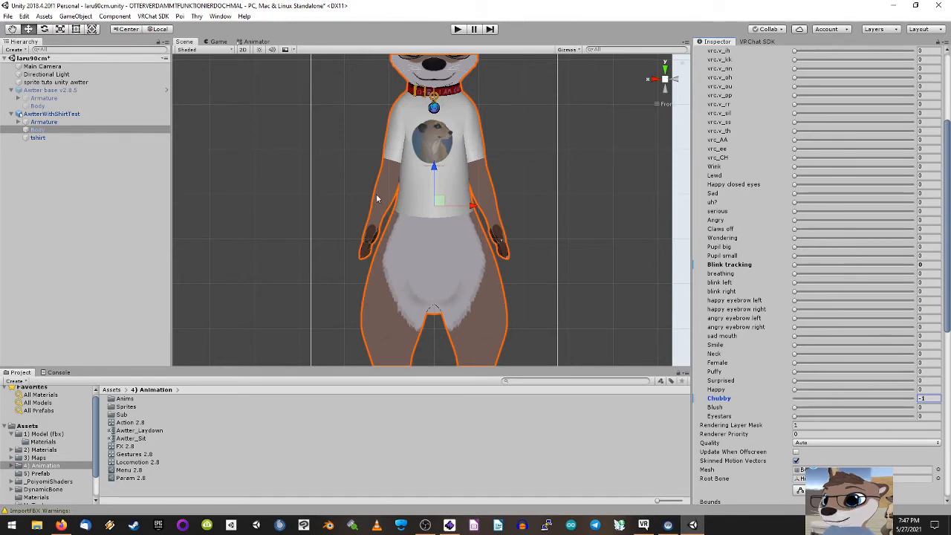
click(71, 208)
scroll(316, 204, down, 2)
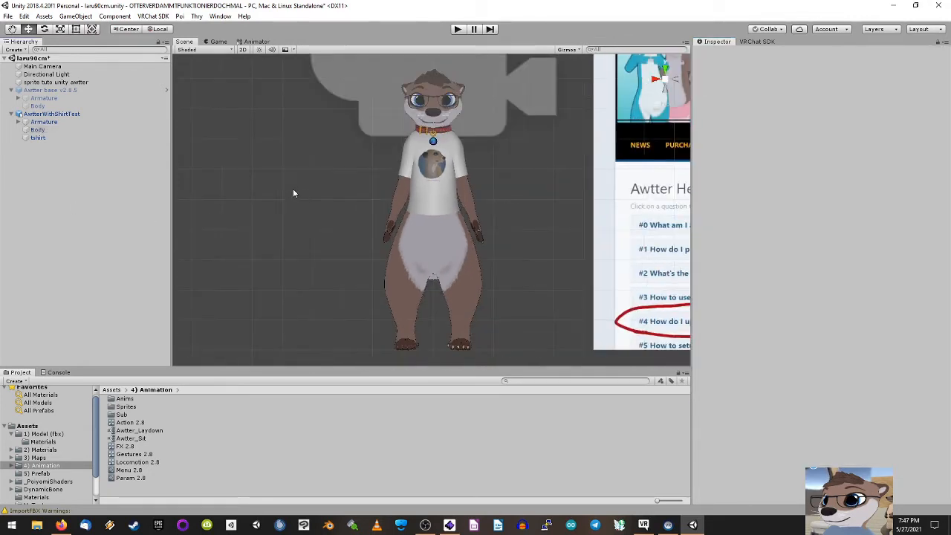
Step: Set the Chubby blendshape of AwtterWithShirtTest's Body to -5 and check the shirt's fit
click(59, 132)
scroll(788, 313, down, 5)
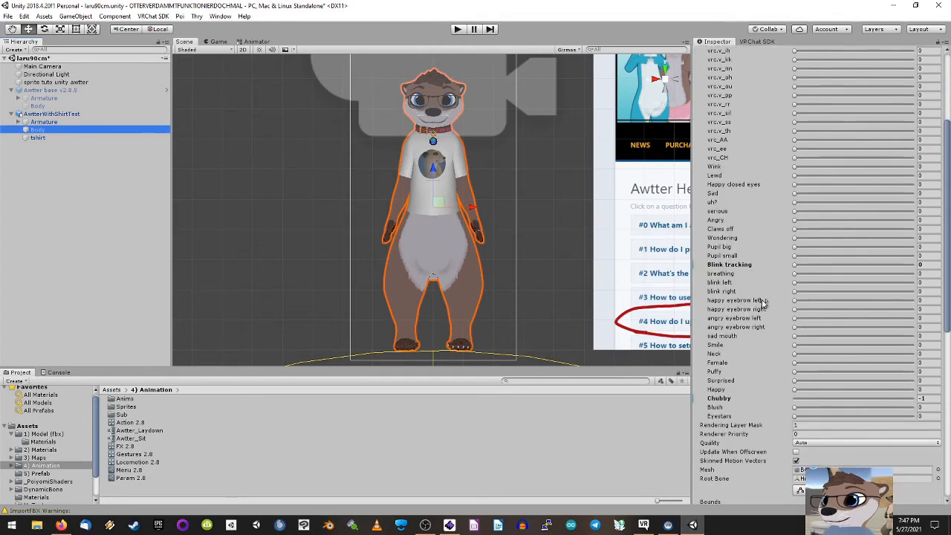
scroll(761, 303, up, 4)
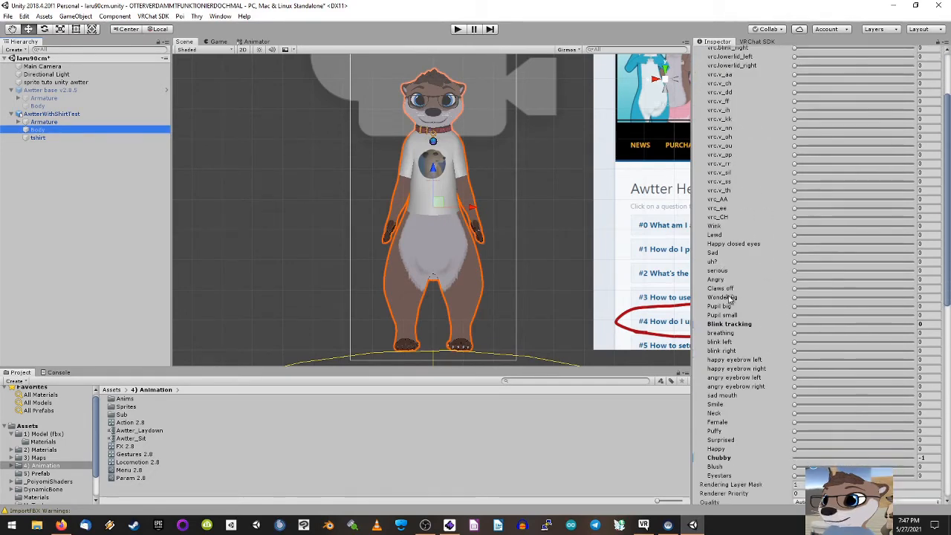
scroll(730, 298, down, 2)
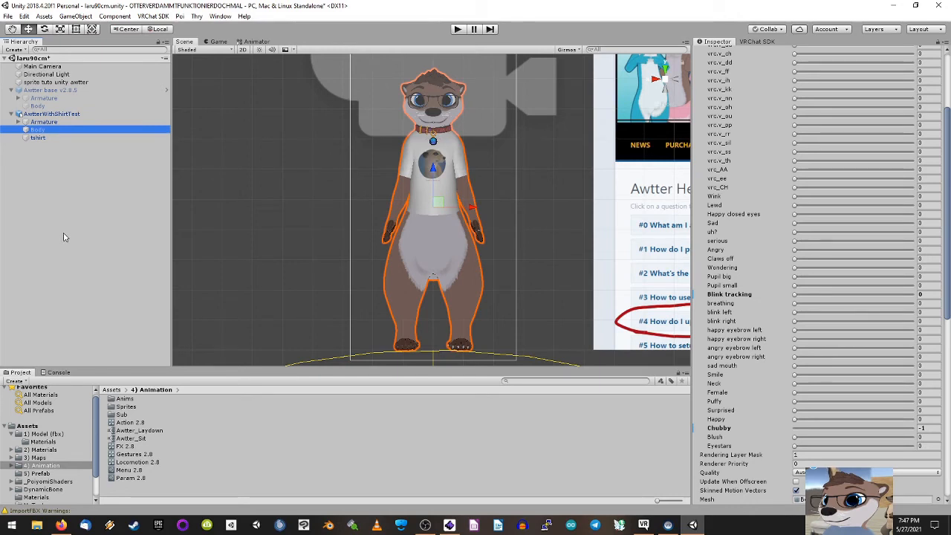
click(929, 428)
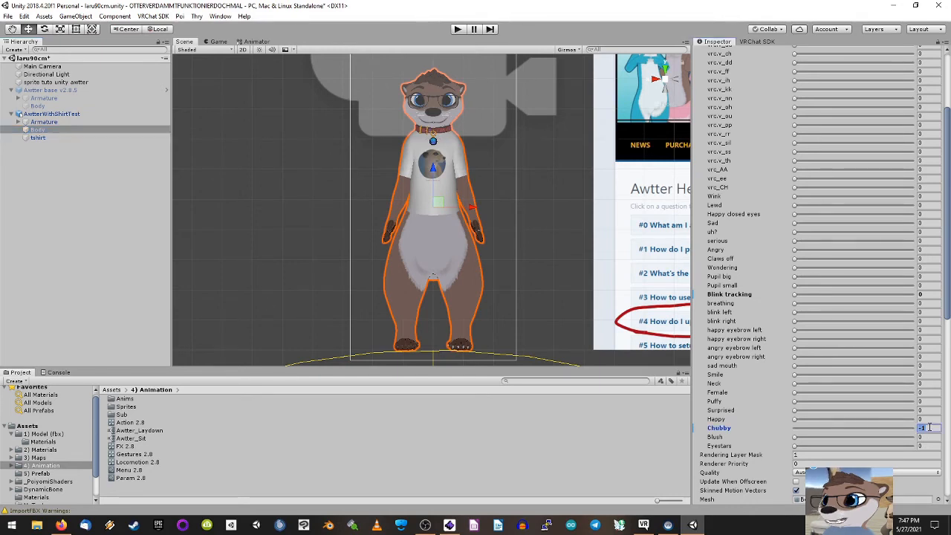
text(-5)
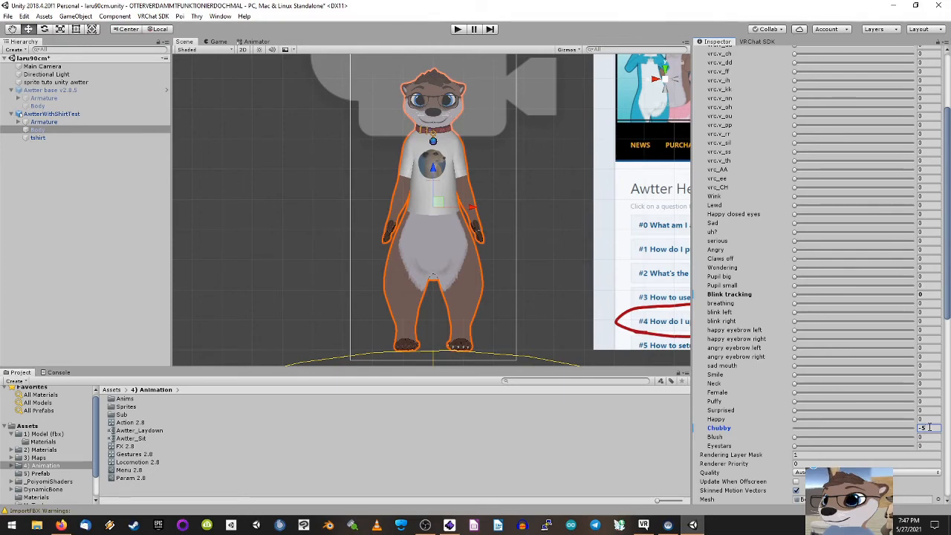
click(74, 202)
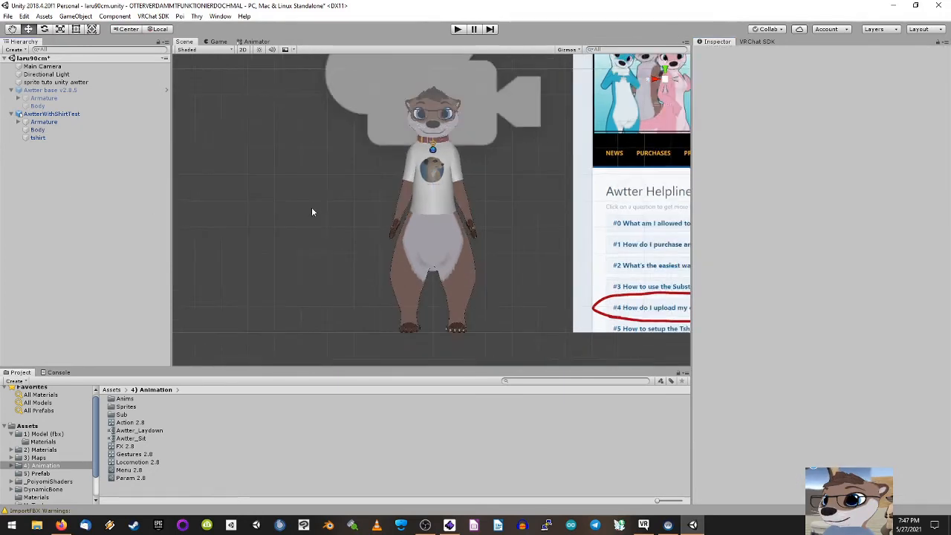
scroll(316, 205, up, 1)
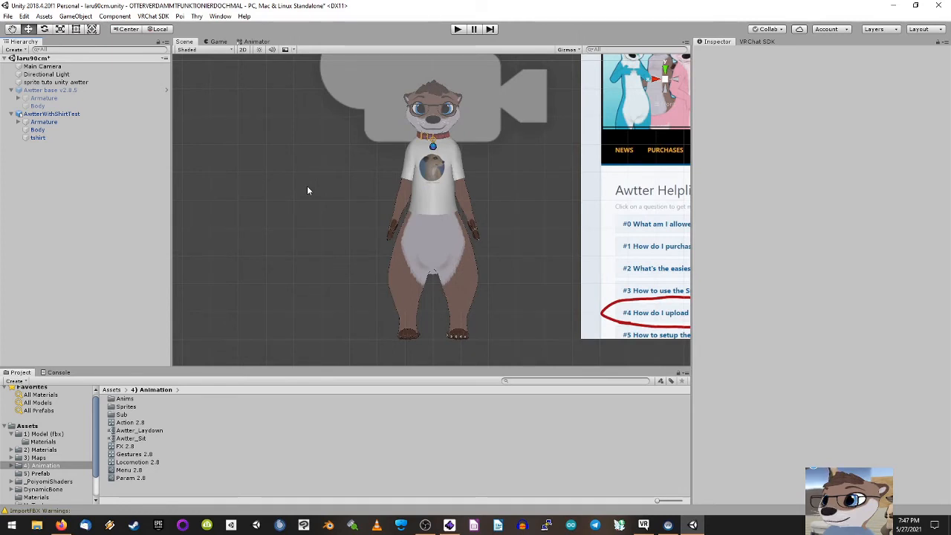
Step: Save the scene, then build and publish AwtterWithShirtTest for Windows through the VRChat SDK
click(59, 113)
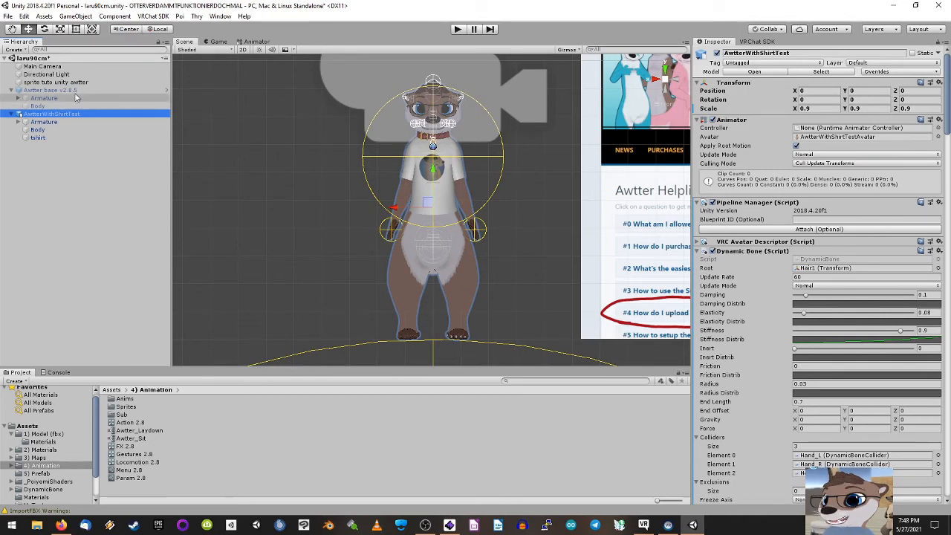
click(51, 90)
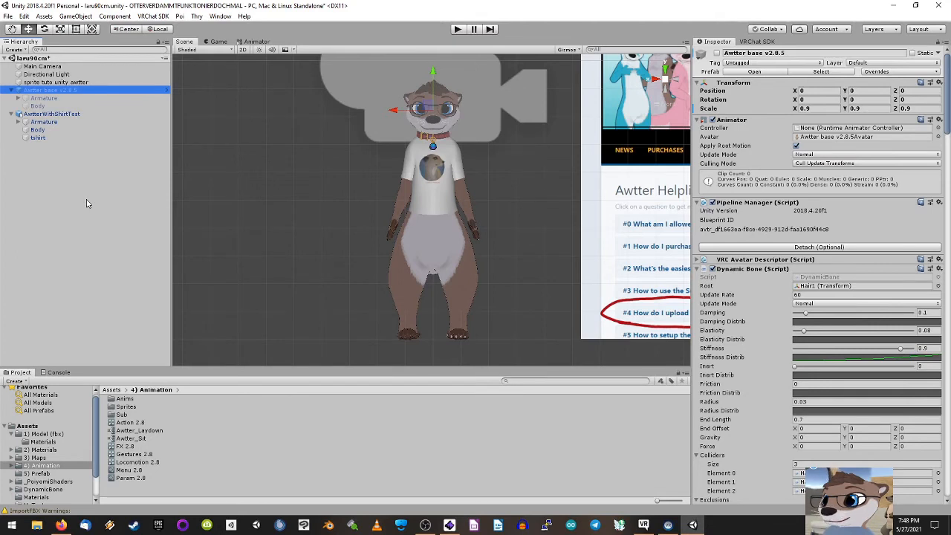
click(63, 115)
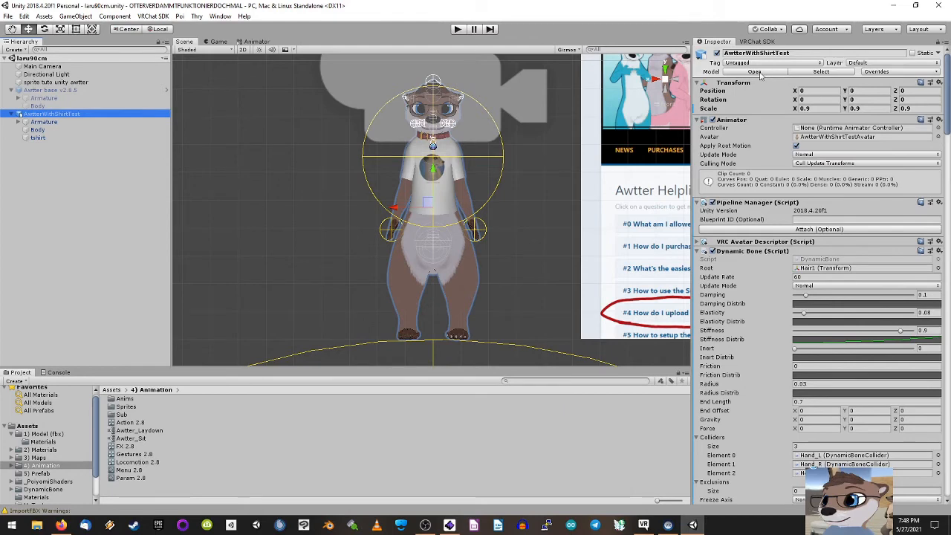
click(758, 42)
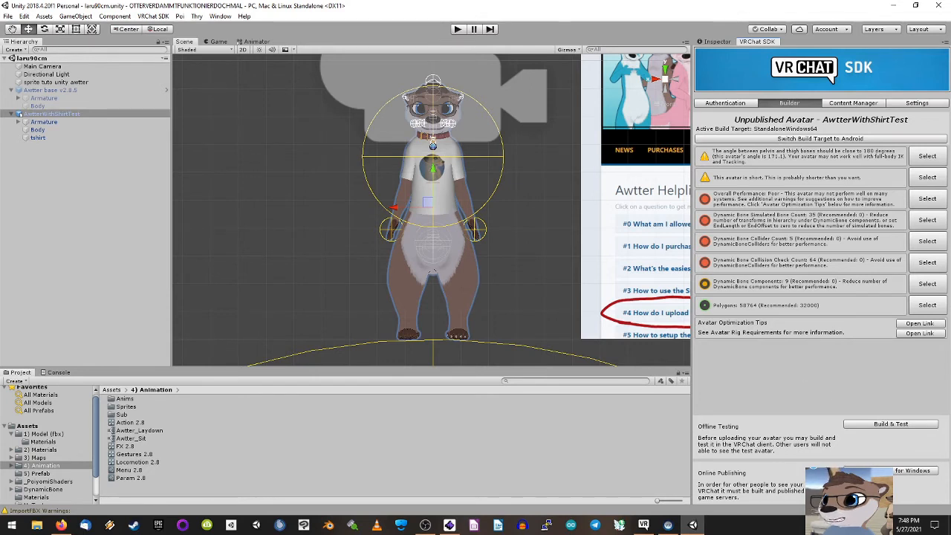
click(896, 473)
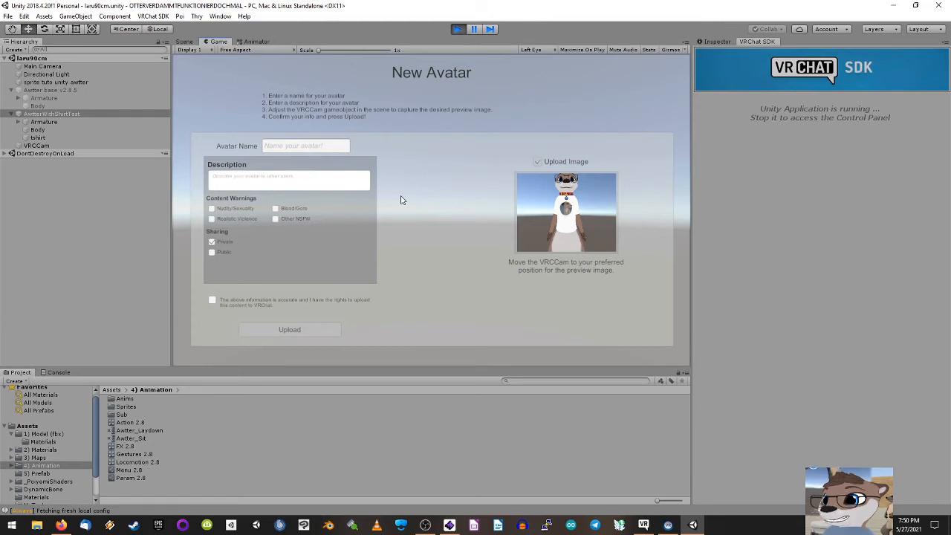
Step: Enter MeerkatLaru27052021 as both the name and the description of the new avatar
text(Mee)
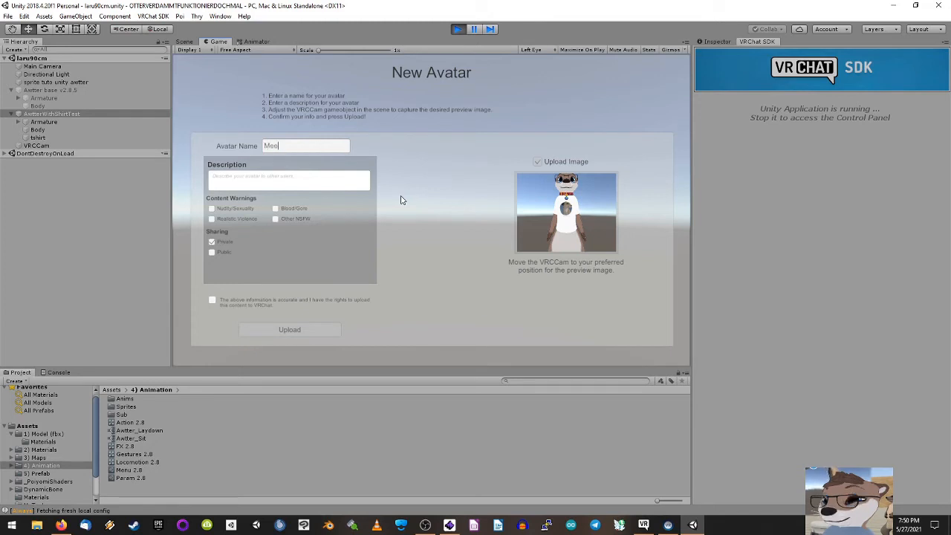
text(rkatLaru)
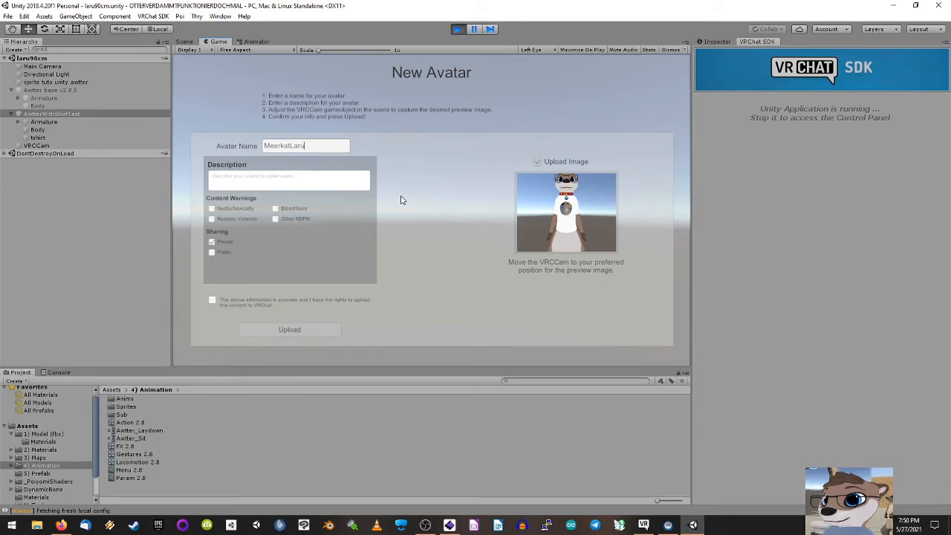
text(2705)
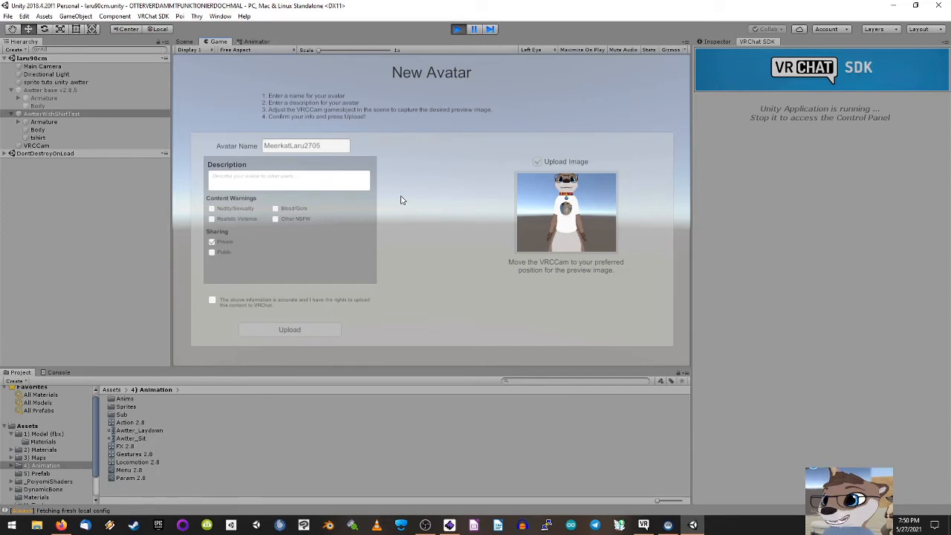
text(2021)
click(311, 182)
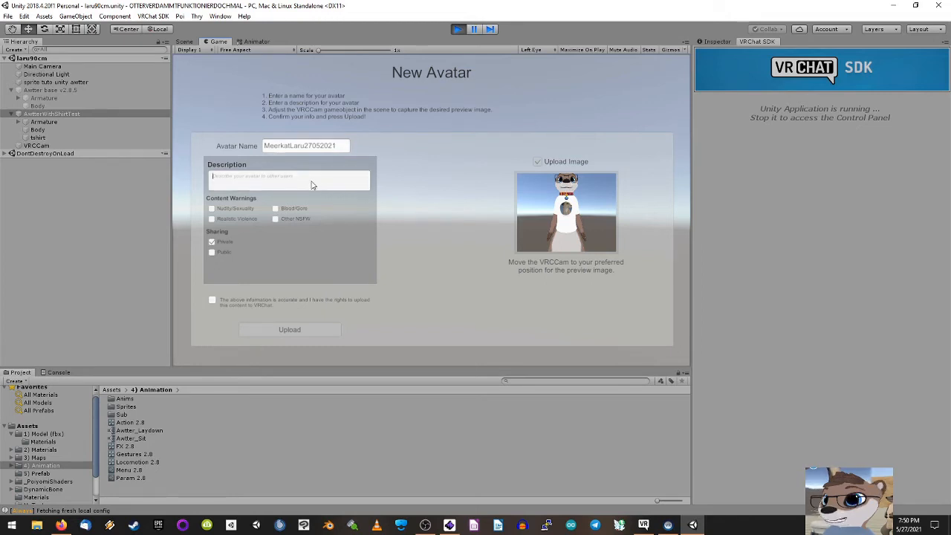
double_click(307, 146)
key(ctrl+c)
click(304, 177)
key(ctrl+v)
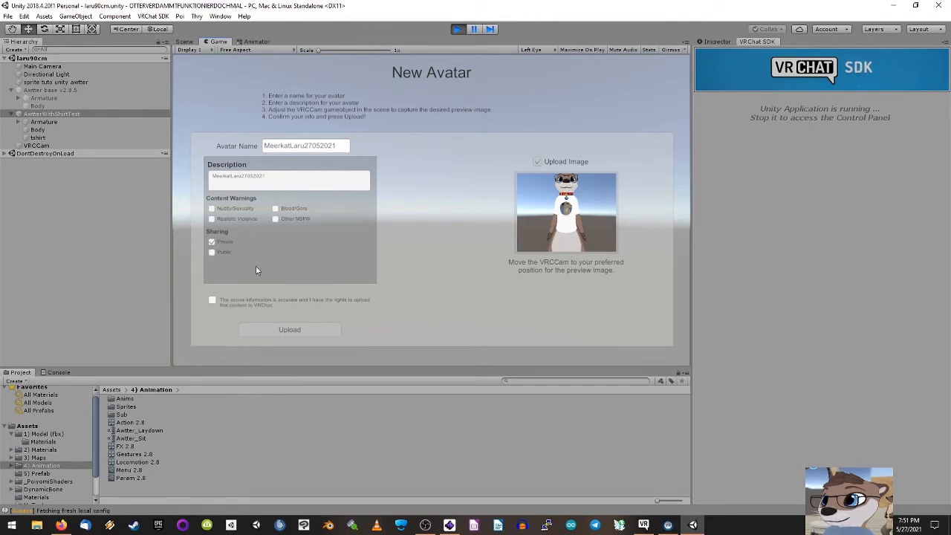
Step: Confirm the rights to the content, upload the avatar to VRChat, and dismiss the completion message
click(212, 300)
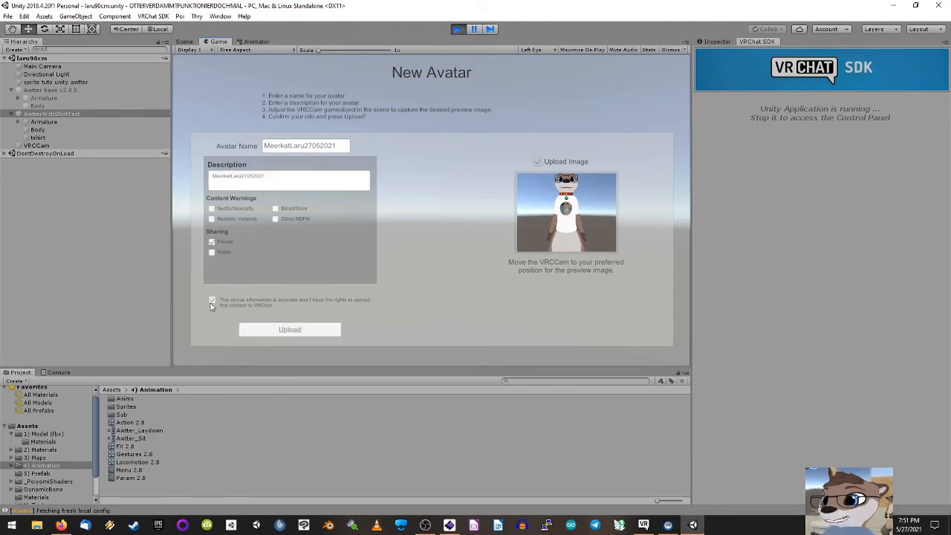
click(311, 334)
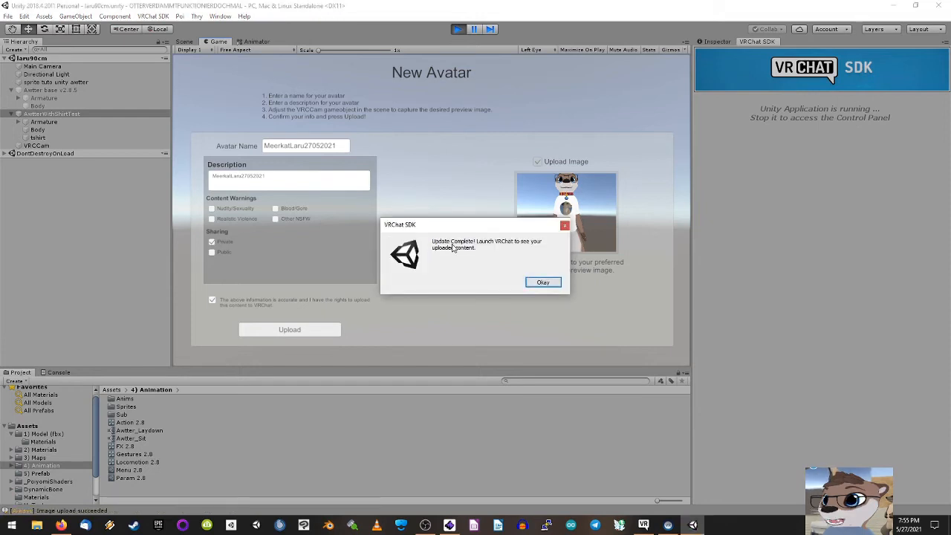
click(537, 285)
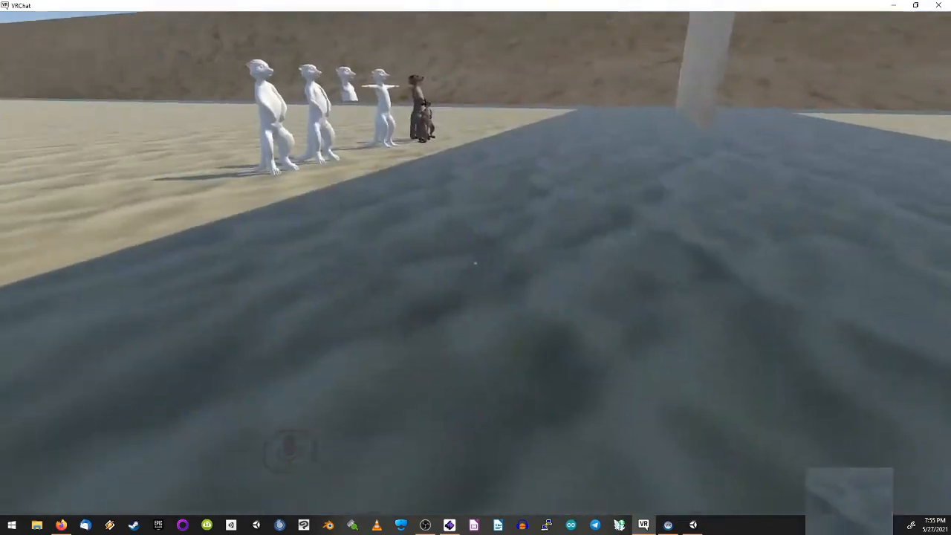
Step: Switch to VRChat and change into the MeerkatLaru27052021 avatar from My Creations
key(Escape)
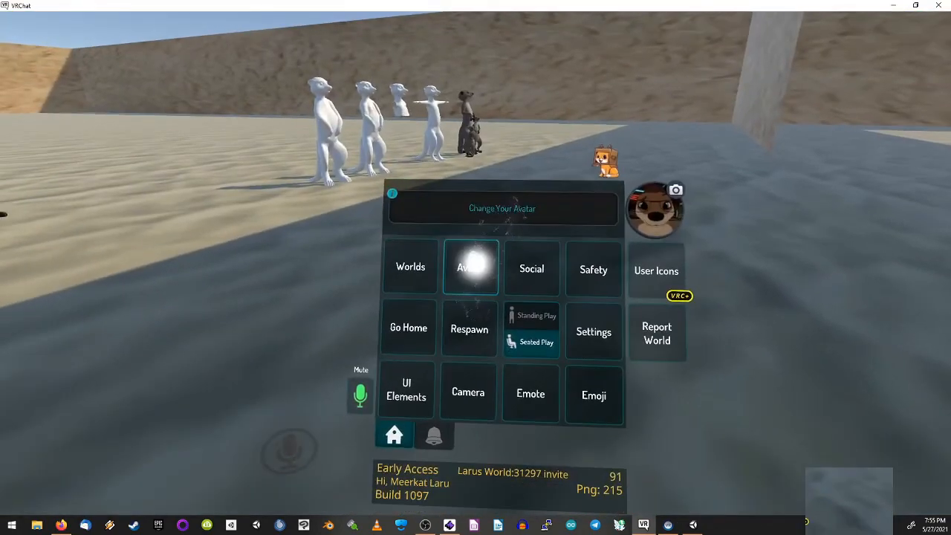
click(471, 260)
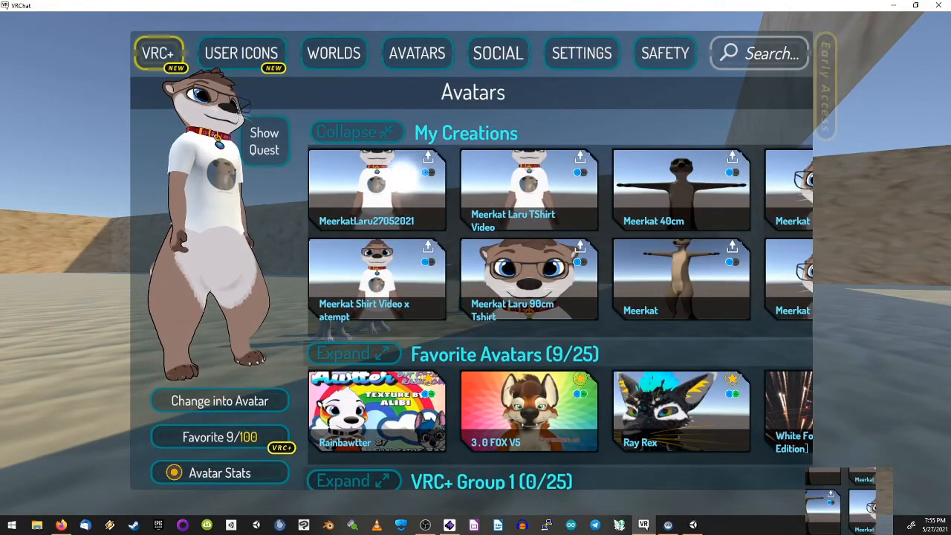
click(400, 181)
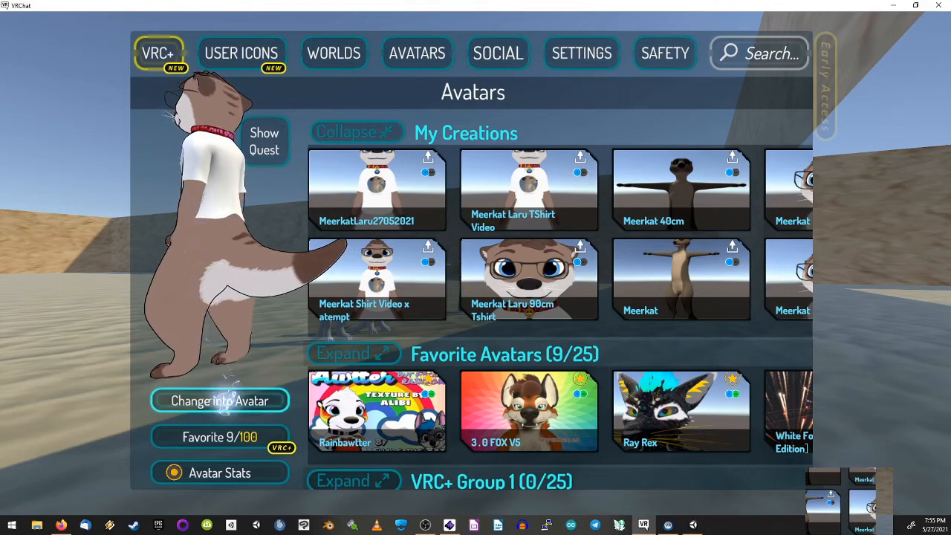
click(233, 399)
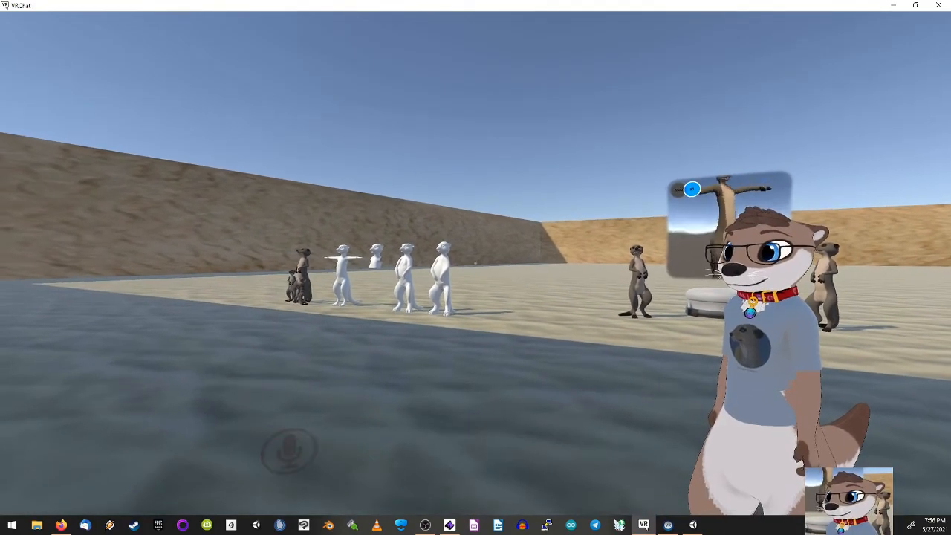
Step: Change into the Meerkat Laru 90cm avatar from My Creations
key(Escape)
click(412, 251)
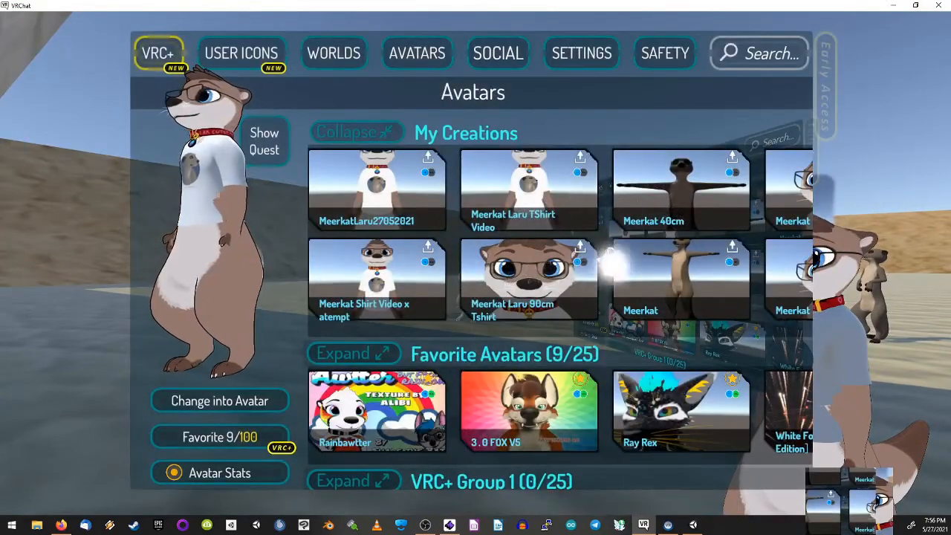
drag(614, 265, 266, 280)
click(591, 275)
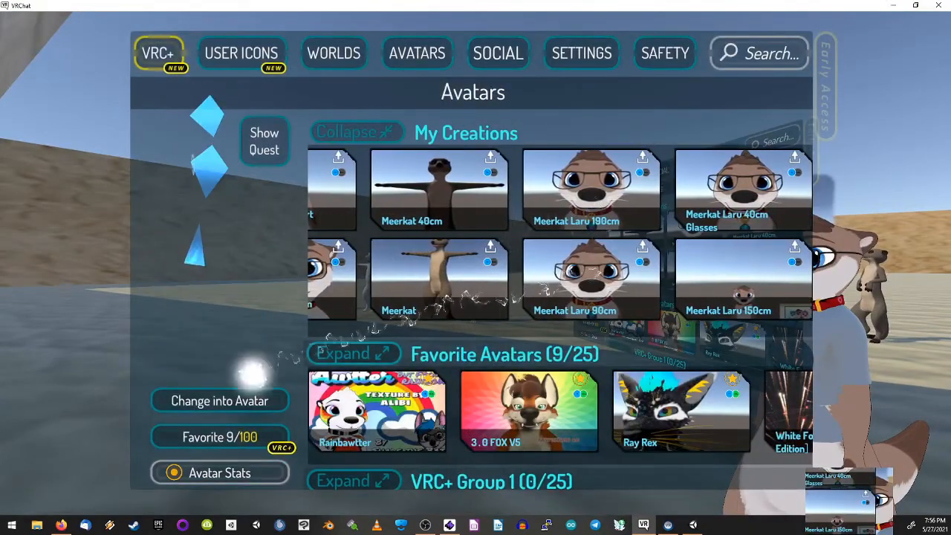
click(222, 398)
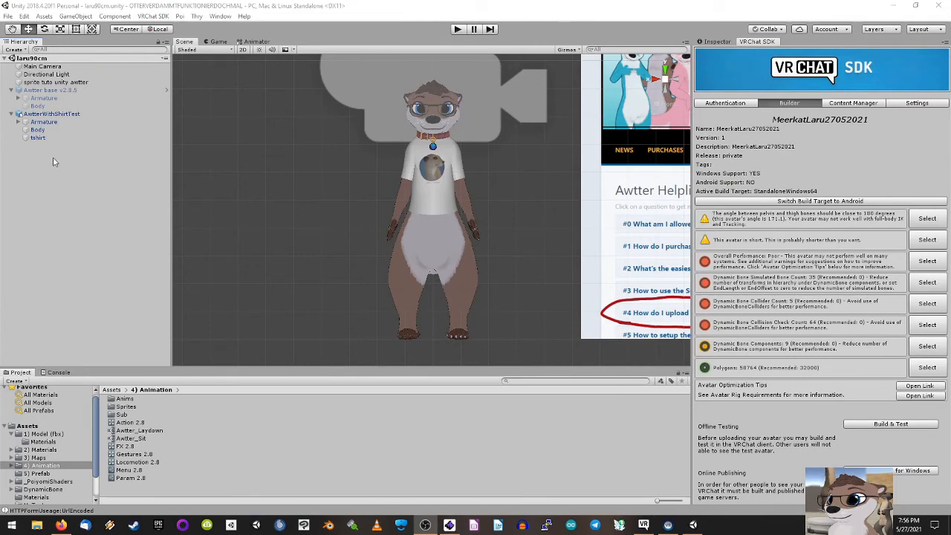
Step: Switch to Unity and set the Chubby blendshape of AwtterWithShirtTest's Body to 0
click(37, 130)
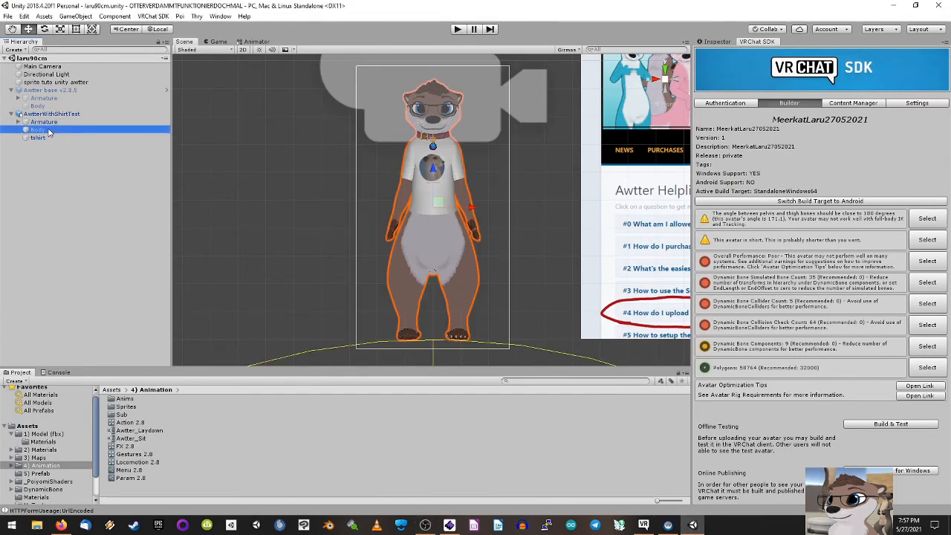
click(720, 43)
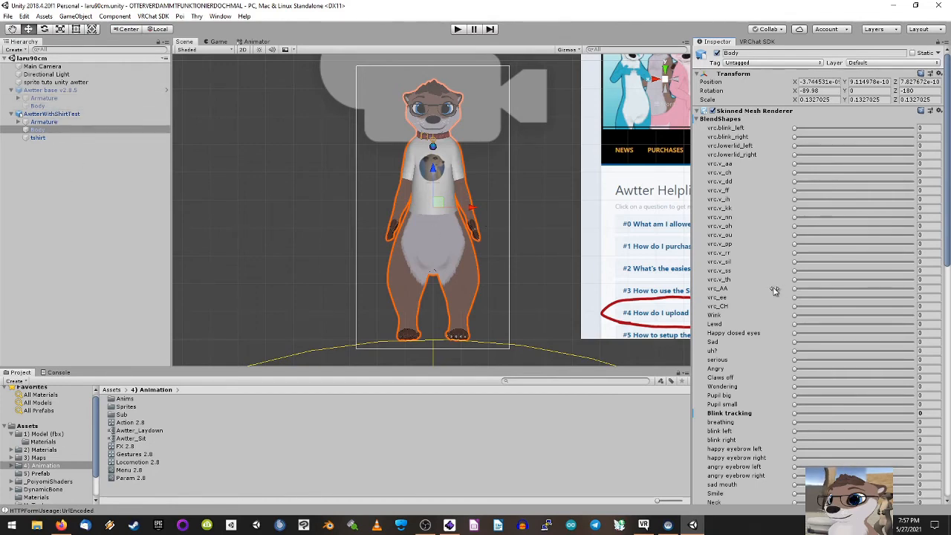
scroll(840, 305, down, 6)
scroll(840, 304, up, 3)
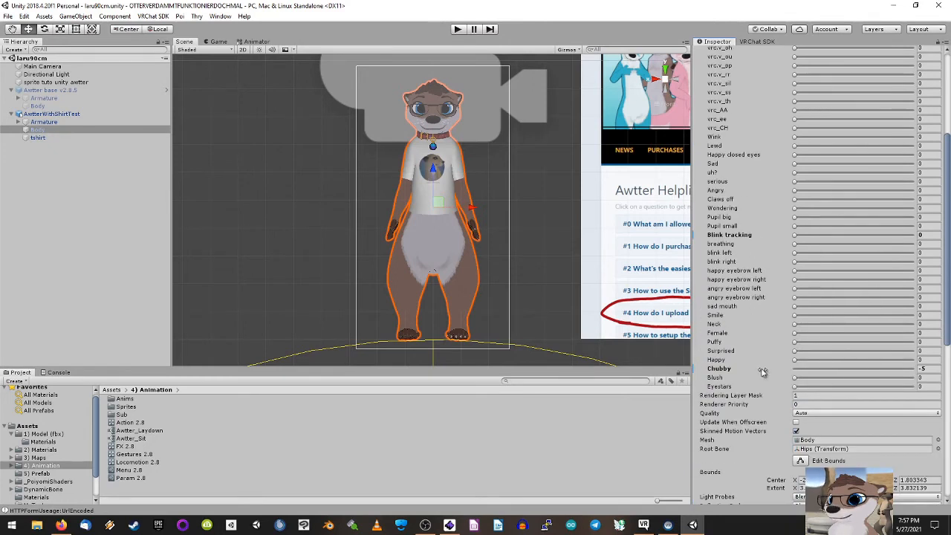
click(925, 369)
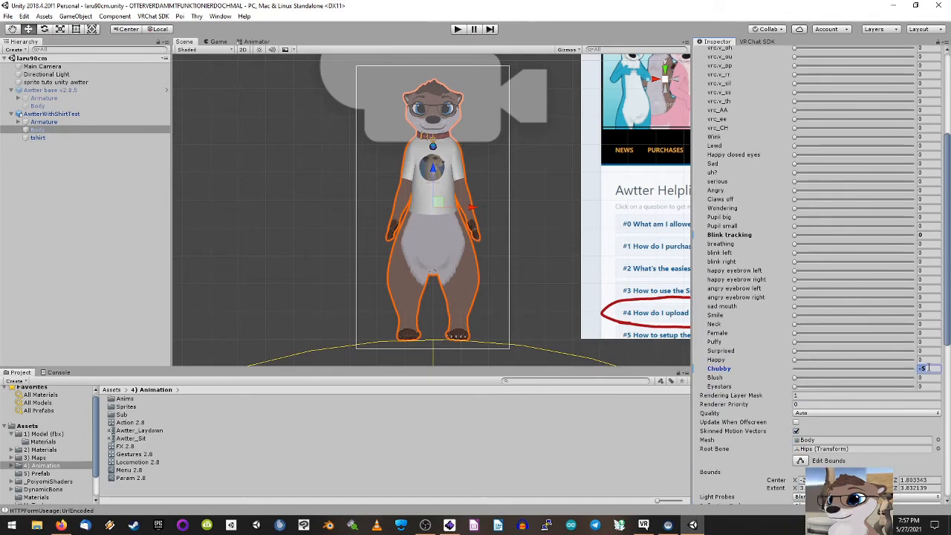
text(0)
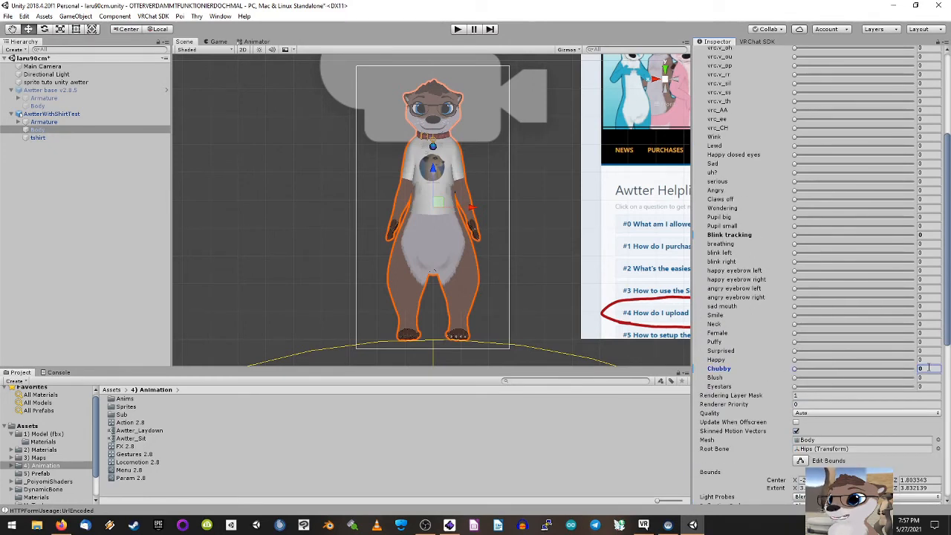
click(94, 226)
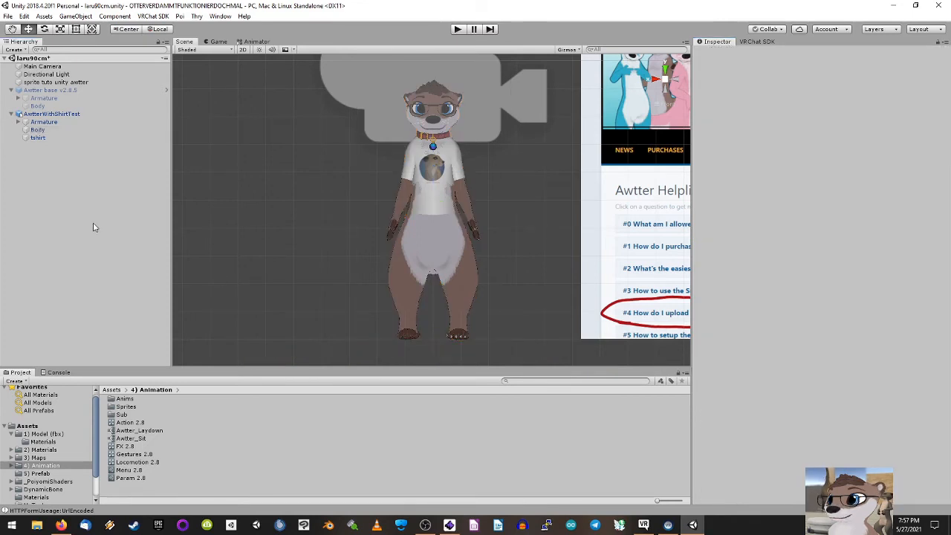
Step: Switch to Blender and open the recent file AwtterWithShirtTest.blend, framing the T-shirt
click(329, 525)
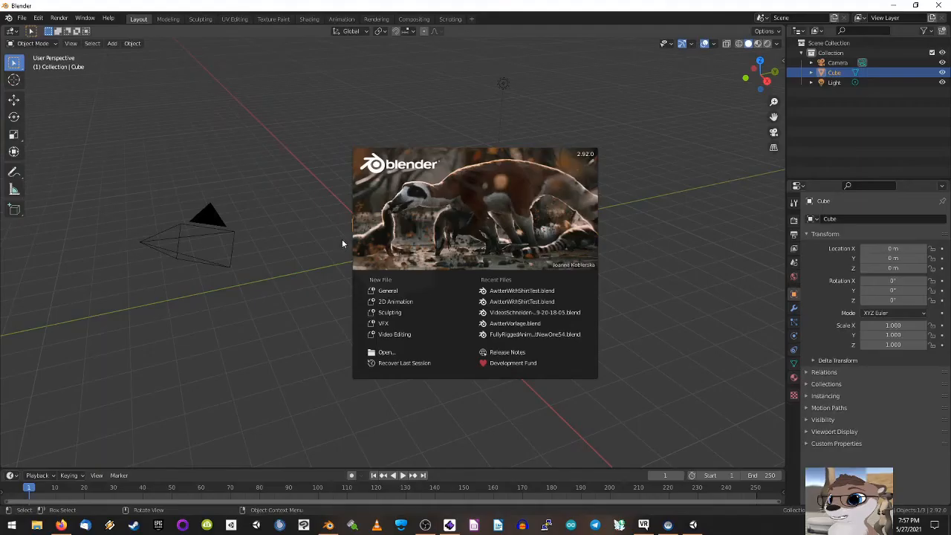
click(505, 292)
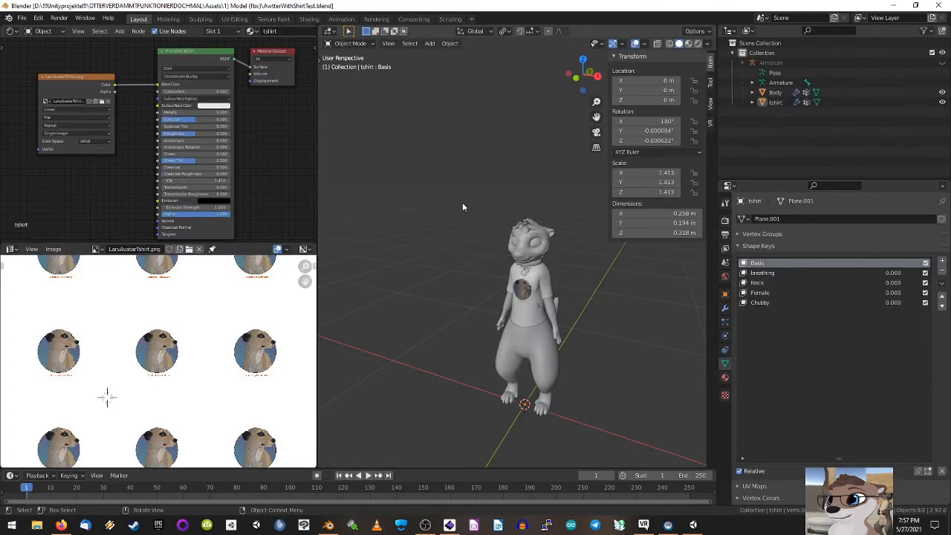
alt+middle_click(524, 296)
scroll(524, 297, up, 5)
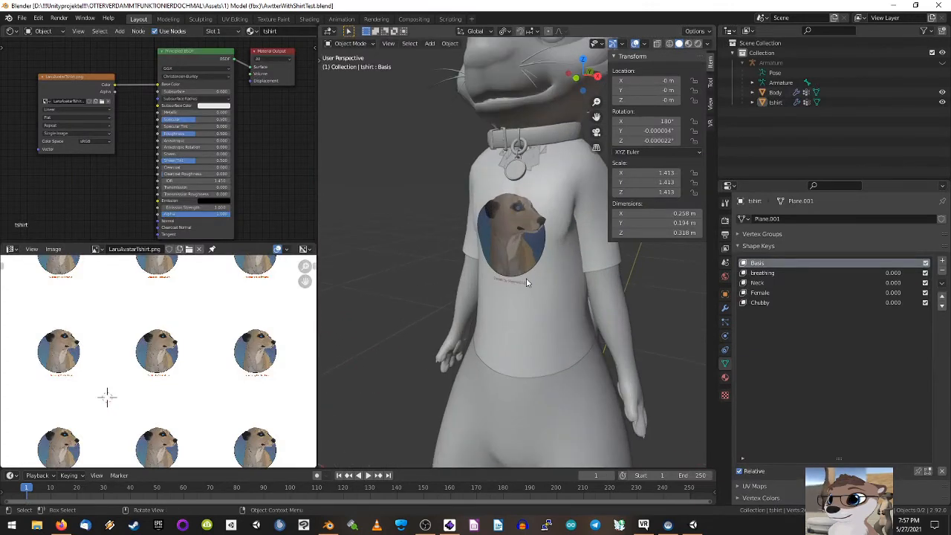
Step: In Edit Mode, select the bottom hem edge loop of the tshirt mesh and grow the selection five times up the torso
key(n)
click(526, 316)
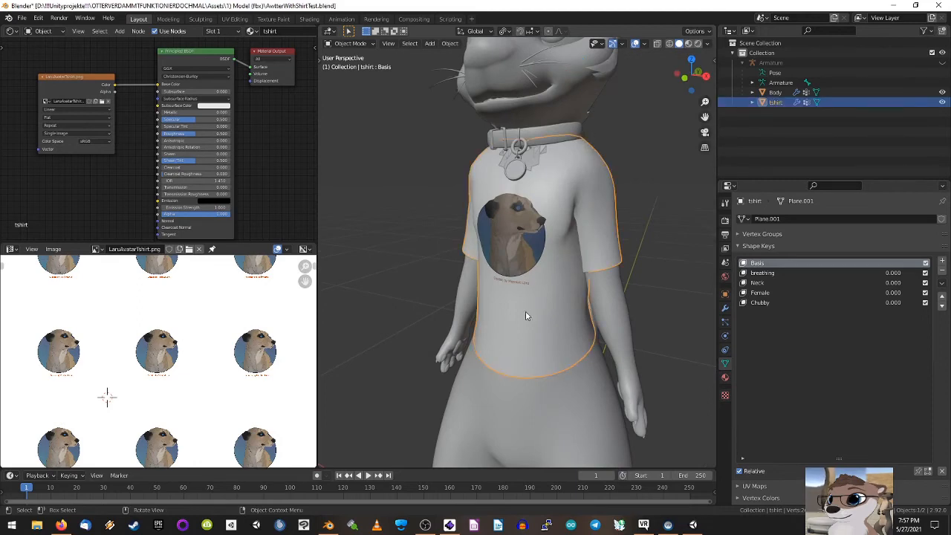
key(Tab)
middle_drag(517, 313, 443, 261)
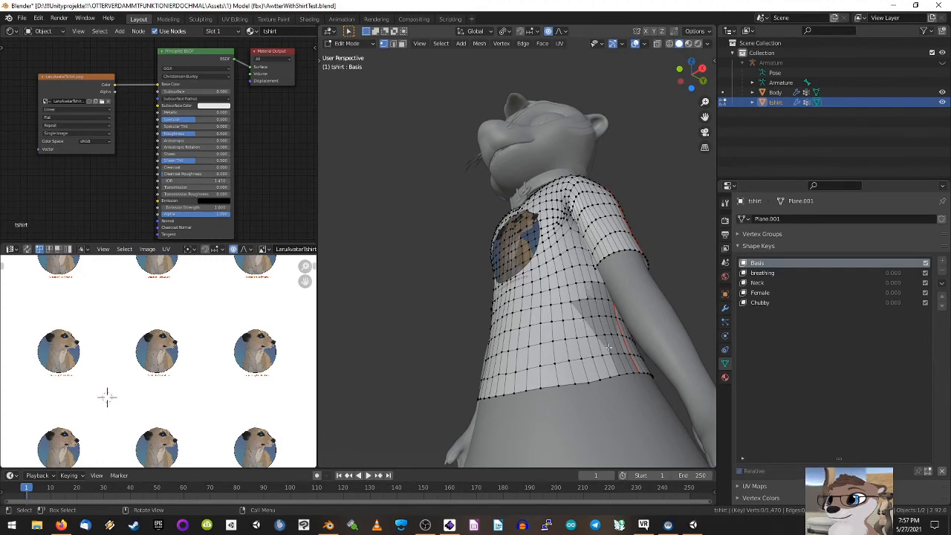
alt+click(623, 375)
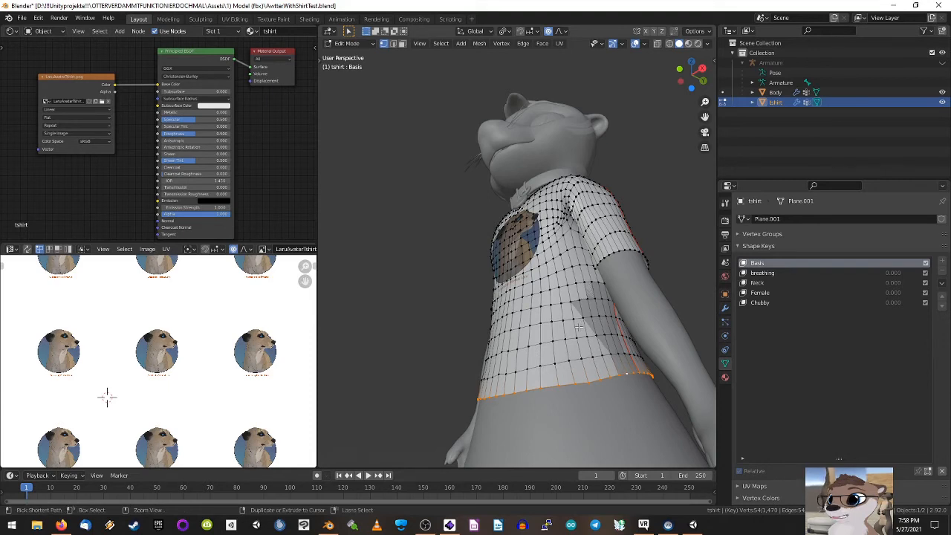
key(ctrl+KP_Add)
key(ctrl+KP_Add)
key(ctrl+KP_Add)
key(ctrl+KP_Add)
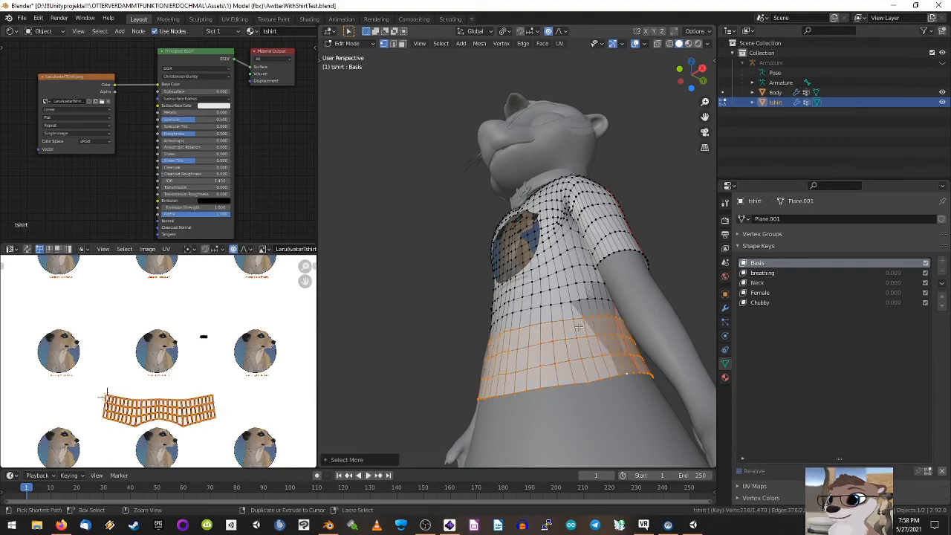
key(ctrl+KP_Add)
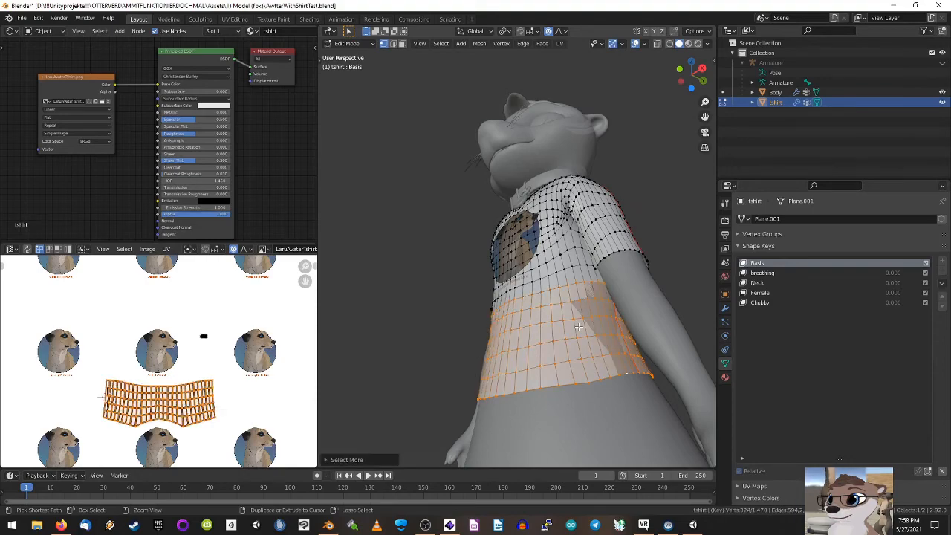
Step: From the front view, try to widen the selected lower torso section of the tshirt mesh along X by about 1.02
middle_drag(592, 271, 605, 318)
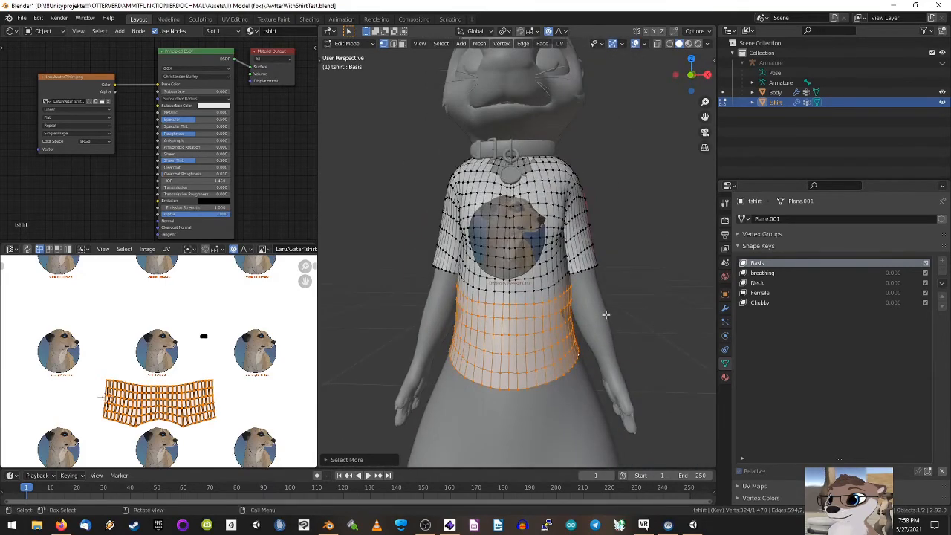
key(KP_1)
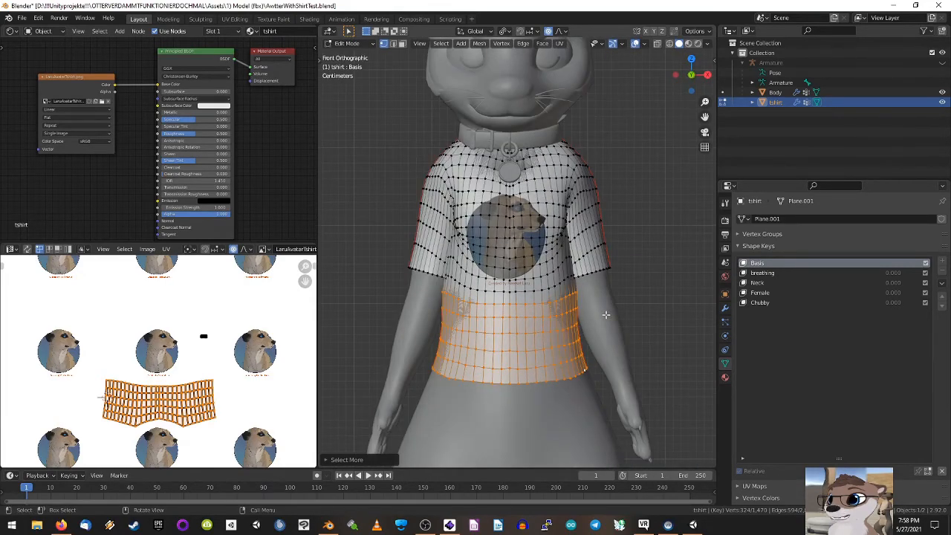
scroll(562, 278, up, 3)
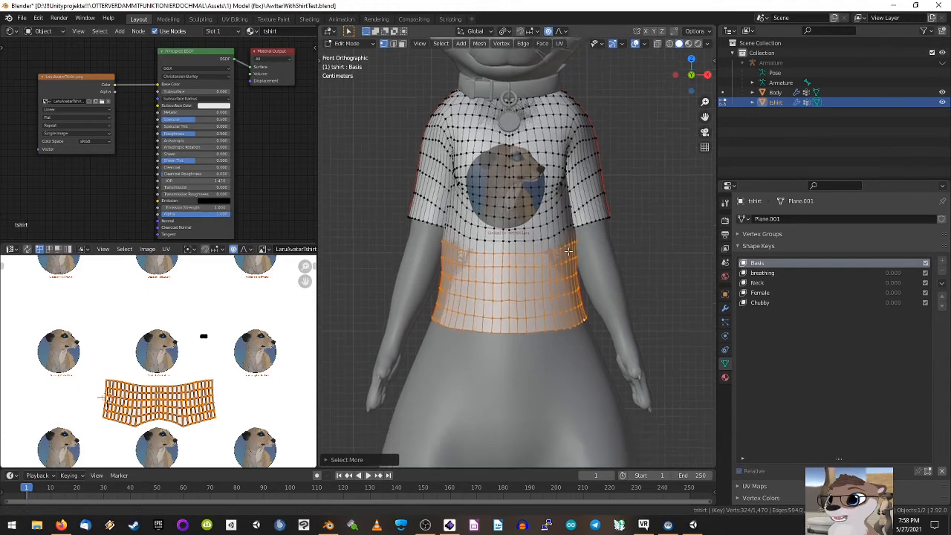
scroll(561, 278, down, 3)
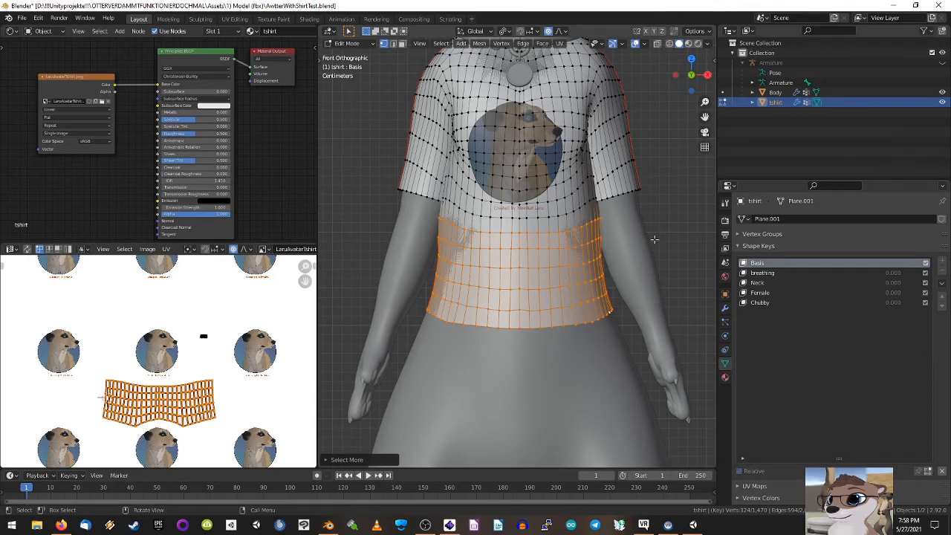
key(s)
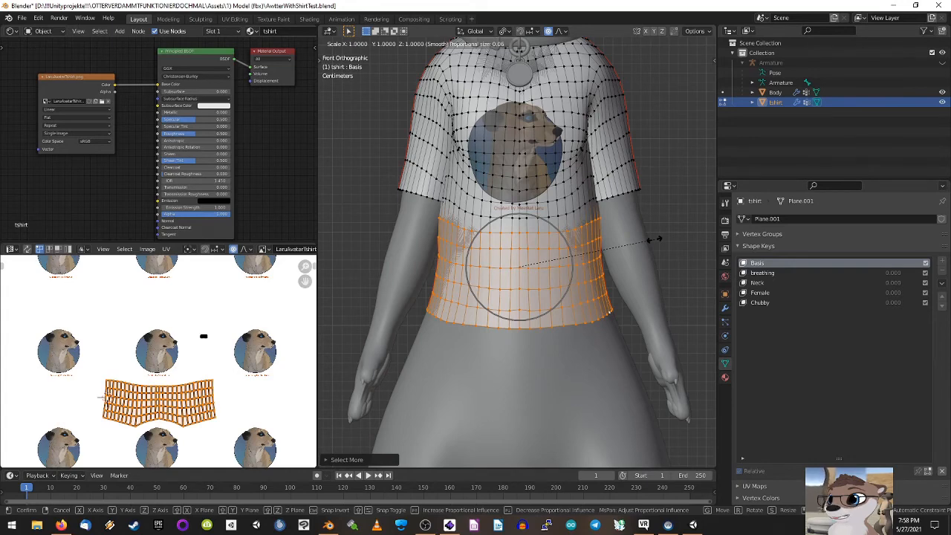
key(x)
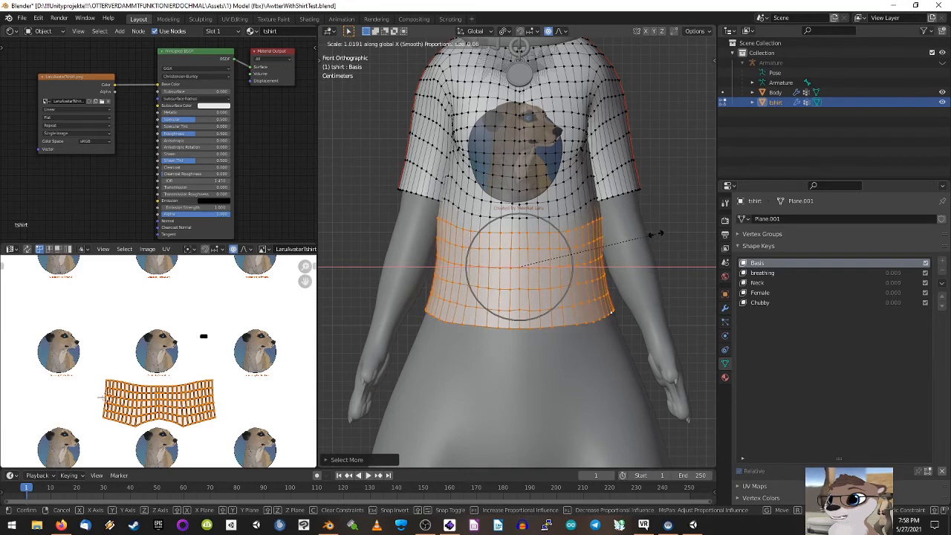
click(653, 234)
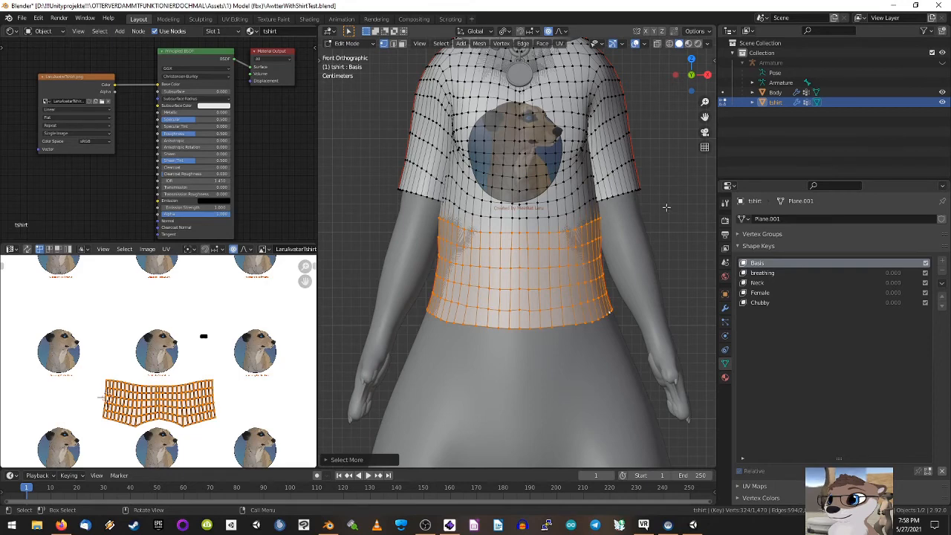
Step: Try enlarging the selected lower torso section with uniform scaling and with Shrink/Fatten
key(s)
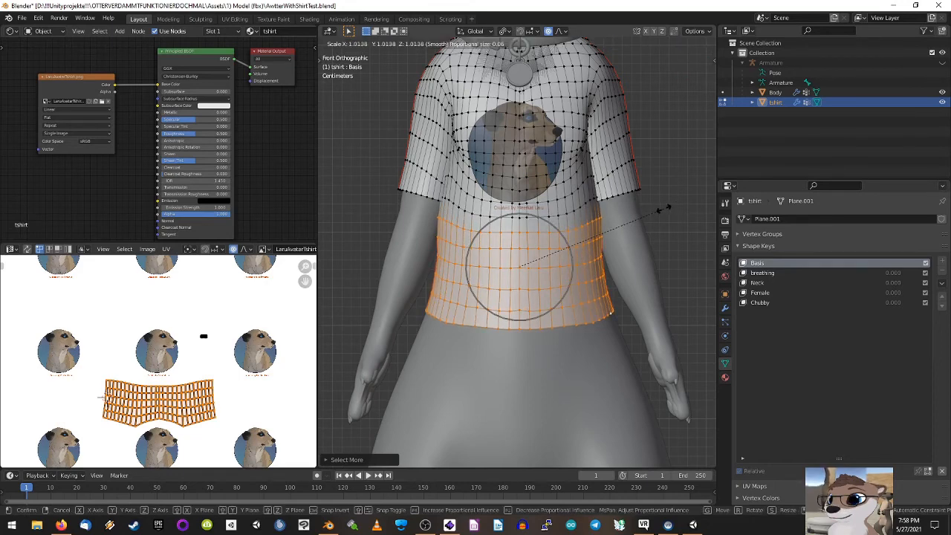
click(665, 207)
key(s)
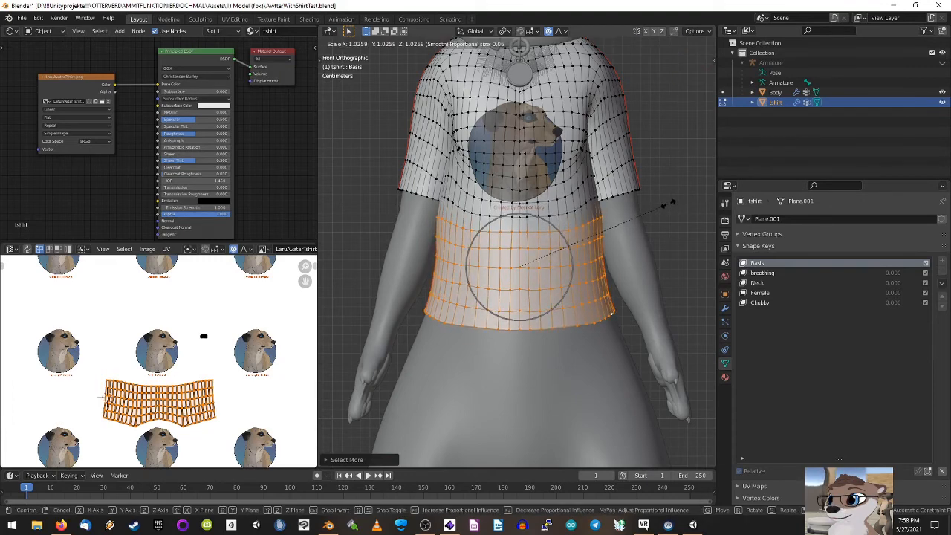
right_click(668, 205)
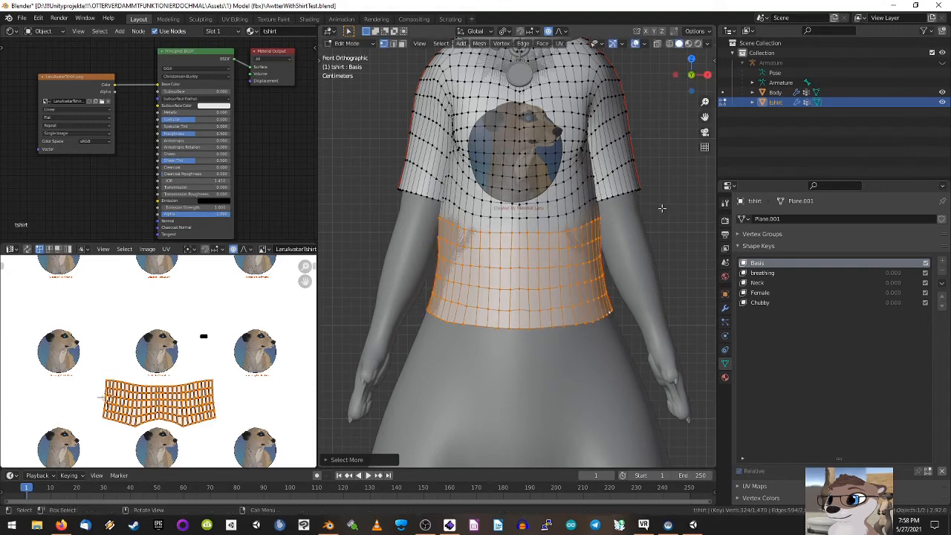
key(alt+s)
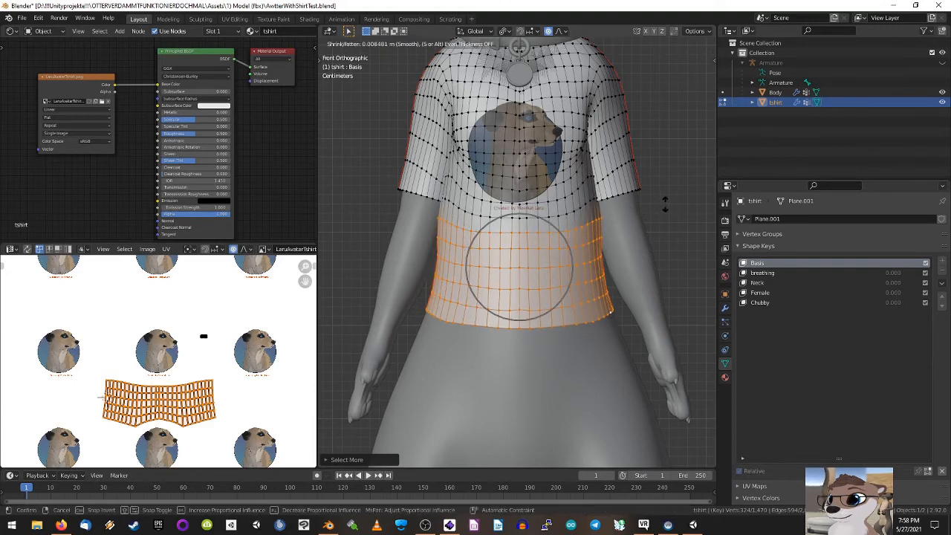
right_click(665, 204)
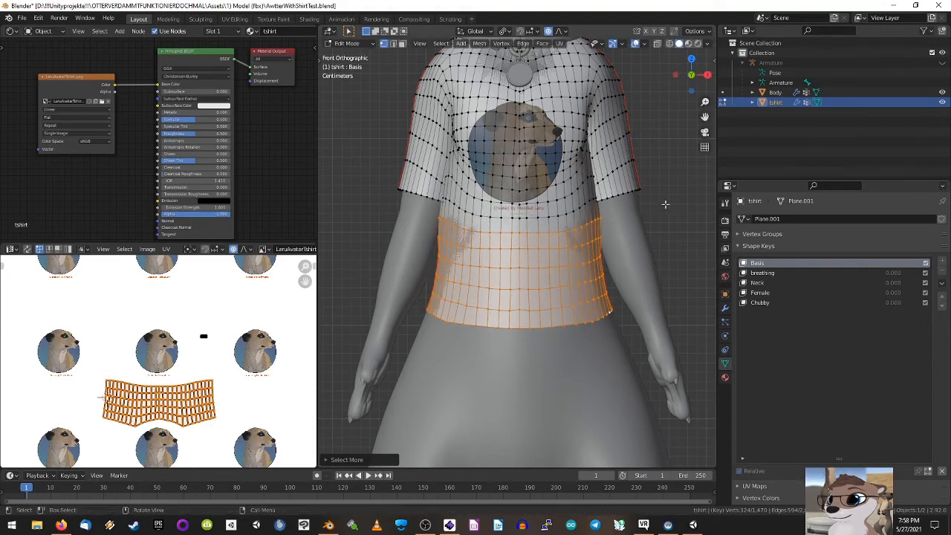
Step: Scale the selected lower torso section uniformly by about 1.016 and return to Object Mode
key(s)
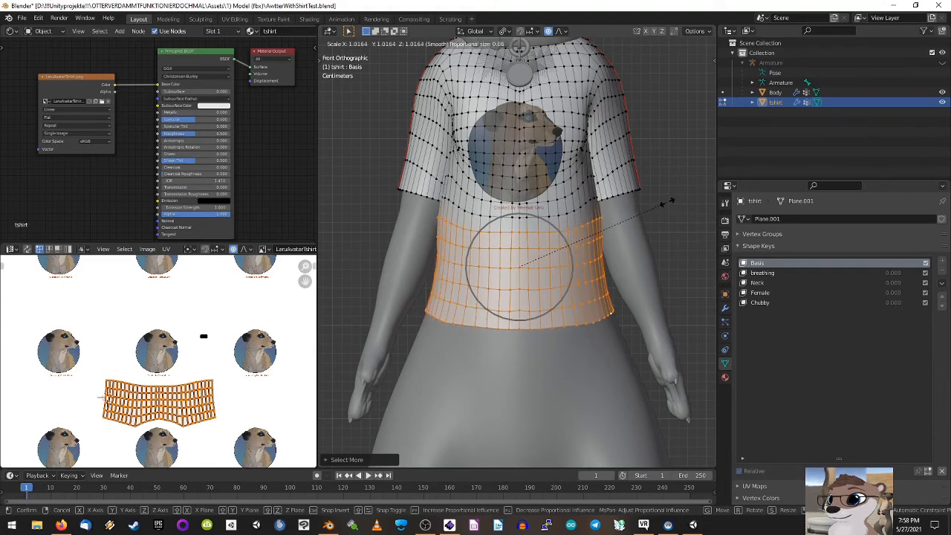
click(668, 202)
key(Tab)
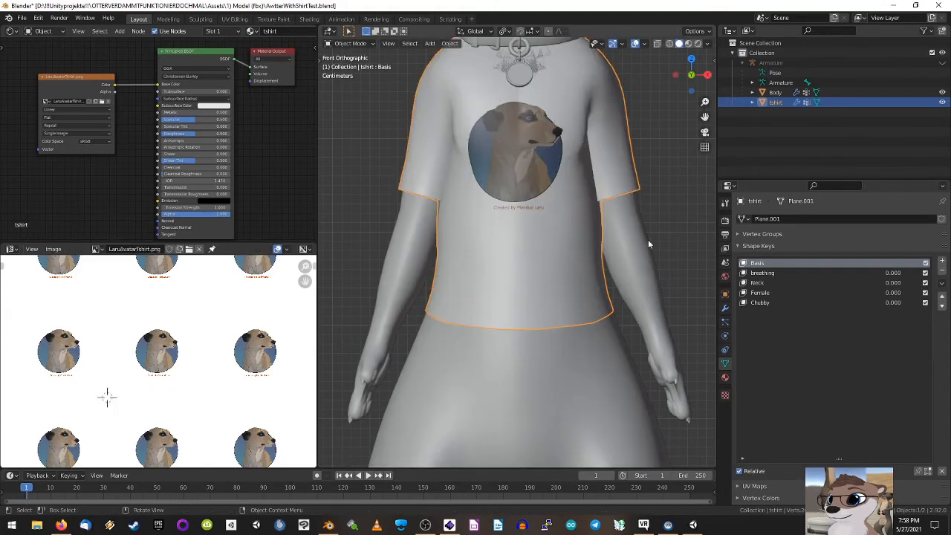
Step: In Edit Mode, select the vertex at the front centre of the tshirt neckline behind the collar ring
middle_drag(669, 234, 669, 267)
shift+middle_drag(521, 98, 601, 277)
scroll(573, 261, up, 2)
key(Tab)
click(530, 221)
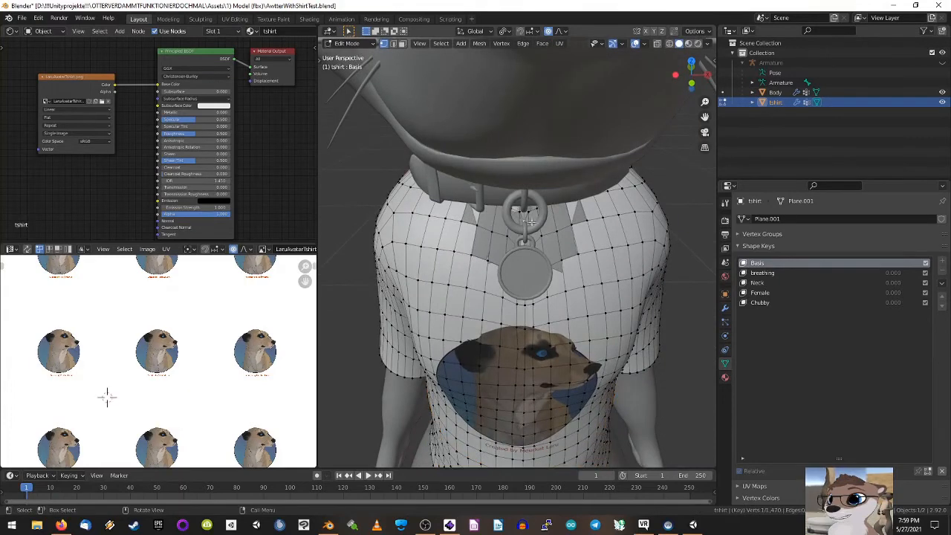
middle_drag(651, 244, 630, 255)
key(g)
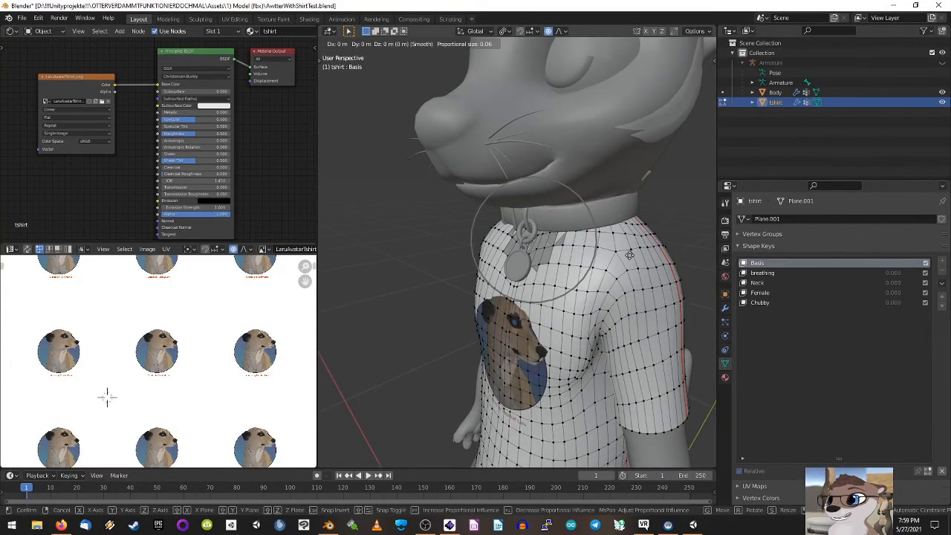
key(y)
click(621, 254)
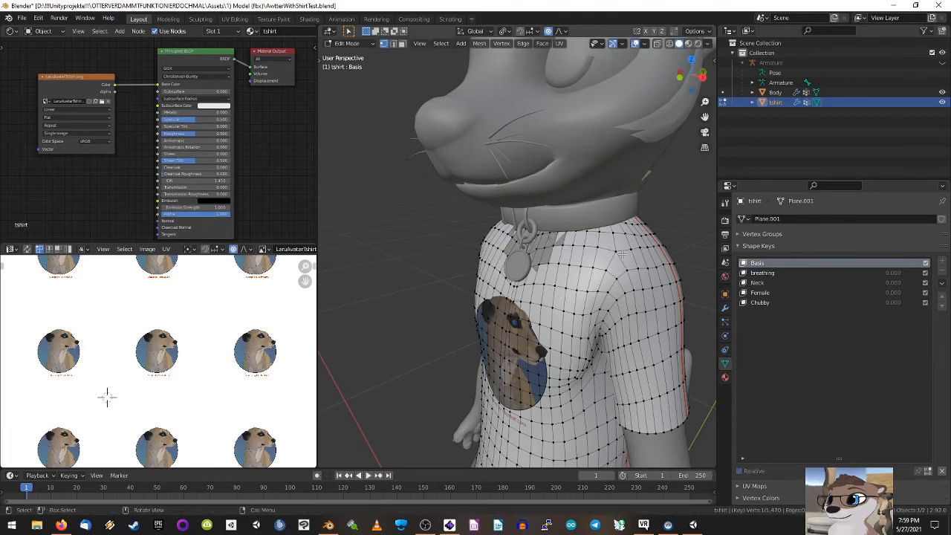
key(g)
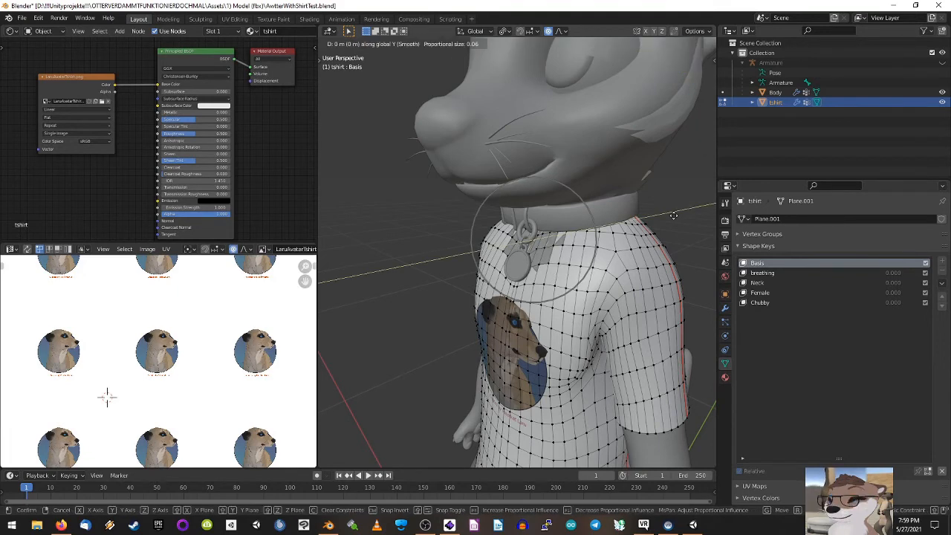
key(y)
click(665, 216)
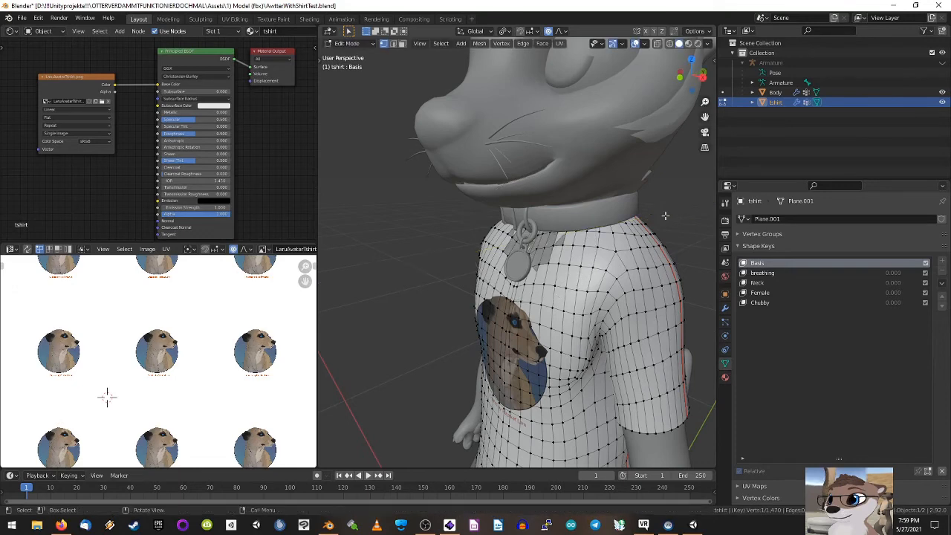
Step: Move the selected neckline vertex forward about -0.0025 m along the Y axis and return to Object Mode
key(g)
key(y)
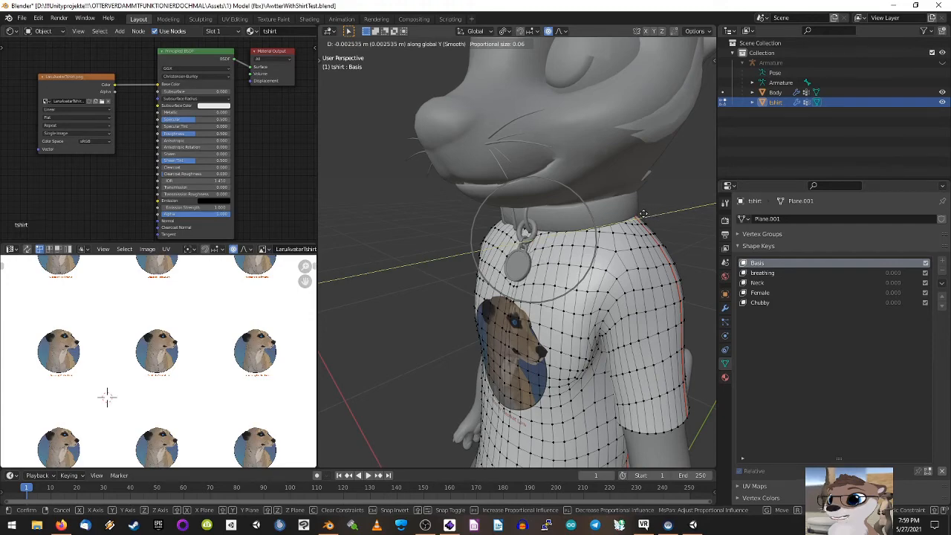
click(636, 213)
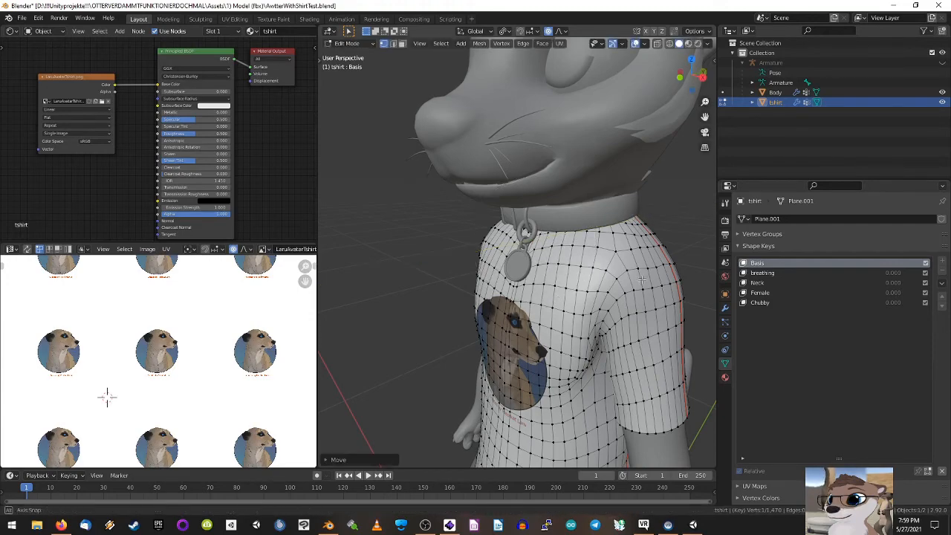
middle_drag(565, 246, 494, 257)
scroll(494, 258, down, 9)
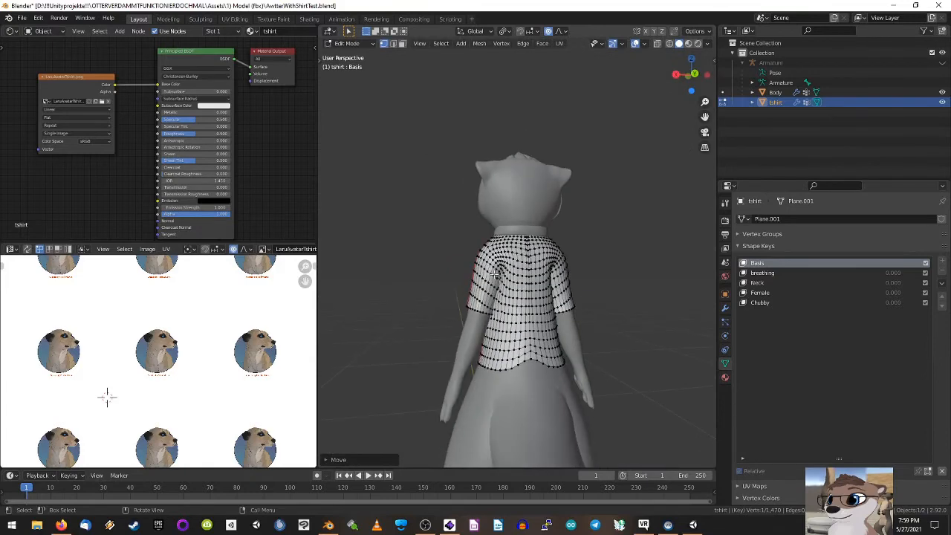
scroll(424, 251, up, 4)
middle_drag(410, 247, 620, 190)
key(Tab)
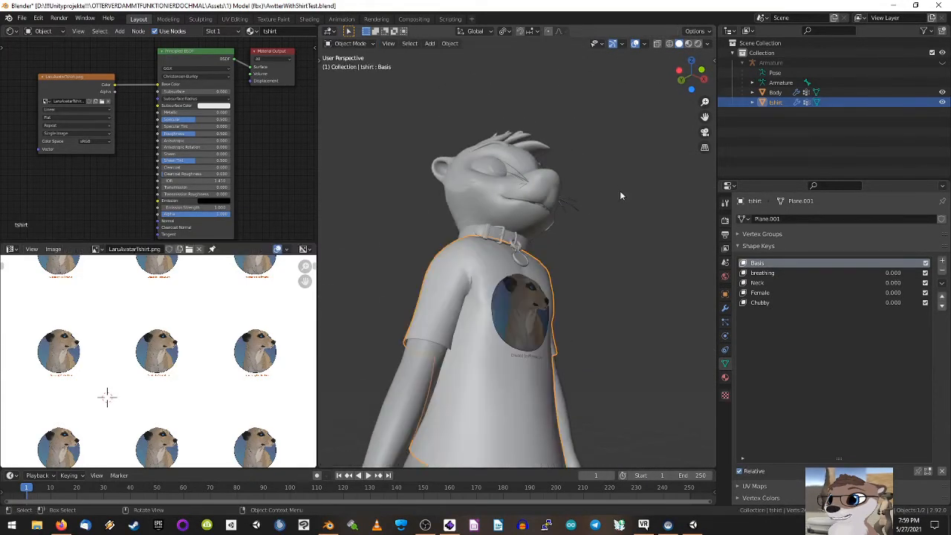
middle_drag(634, 250, 409, 217)
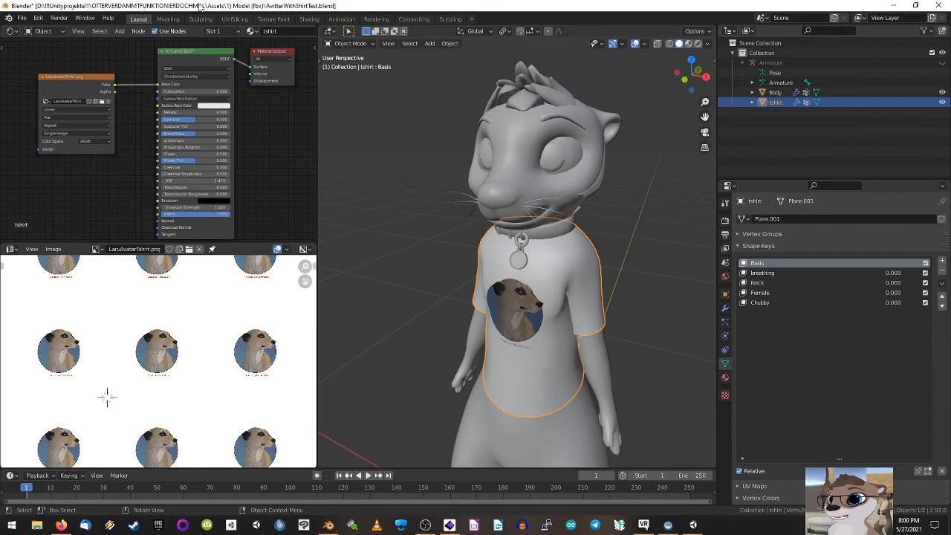
Step: Deselect the tshirt, save AwtterWithShirtTest.blend and close Blender
click(397, 168)
key(ctrl+s)
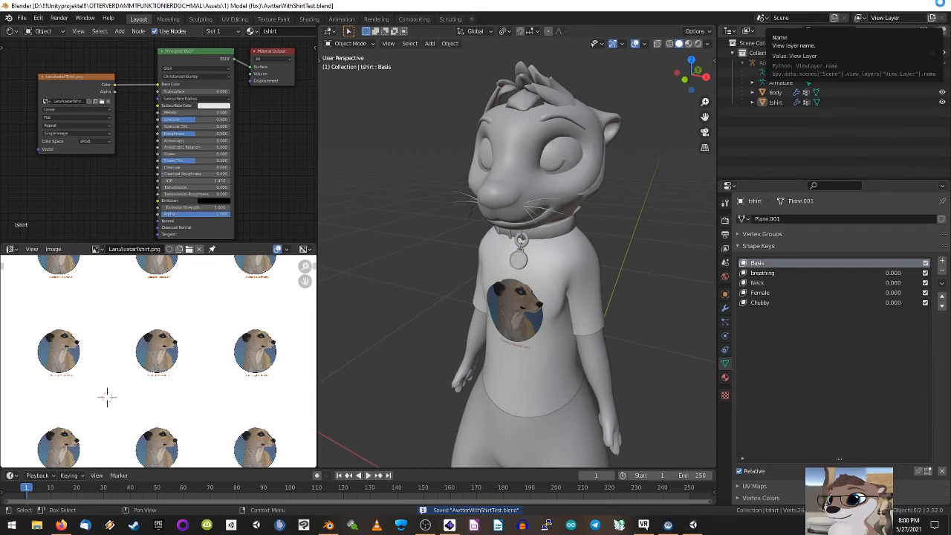
click(942, 6)
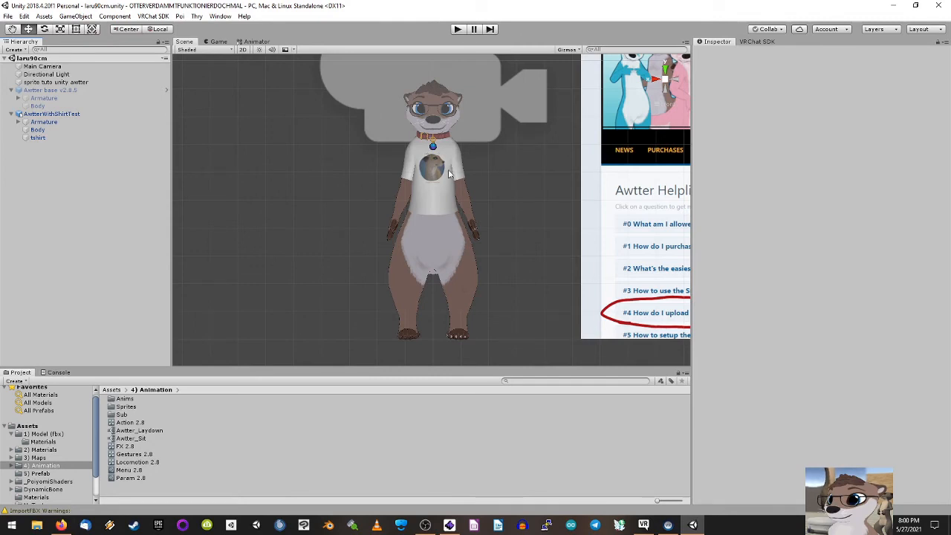
Step: In Unity, build and publish the MeerkatLaru27052021 avatar for Windows with the VRChat SDK
scroll(448, 173, up, 2)
scroll(448, 170, up, 5)
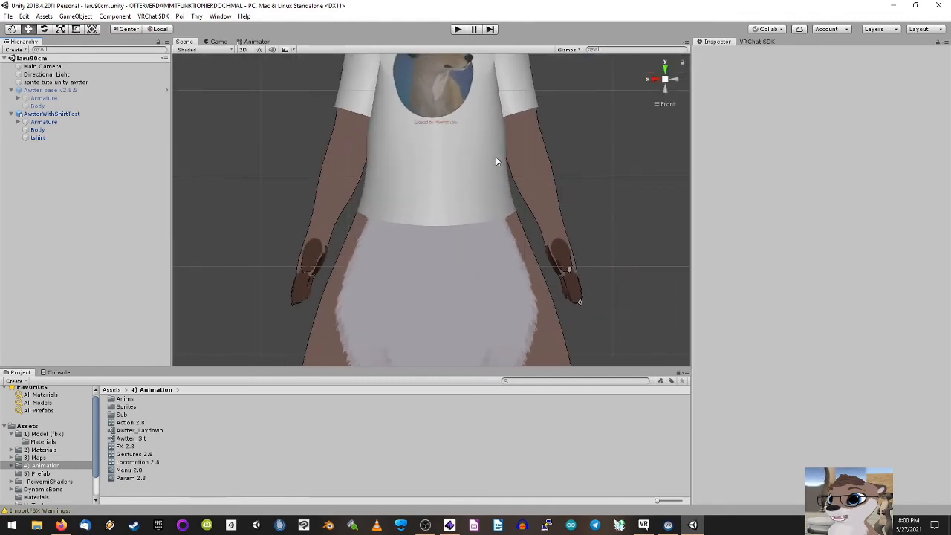
scroll(495, 188, down, 7)
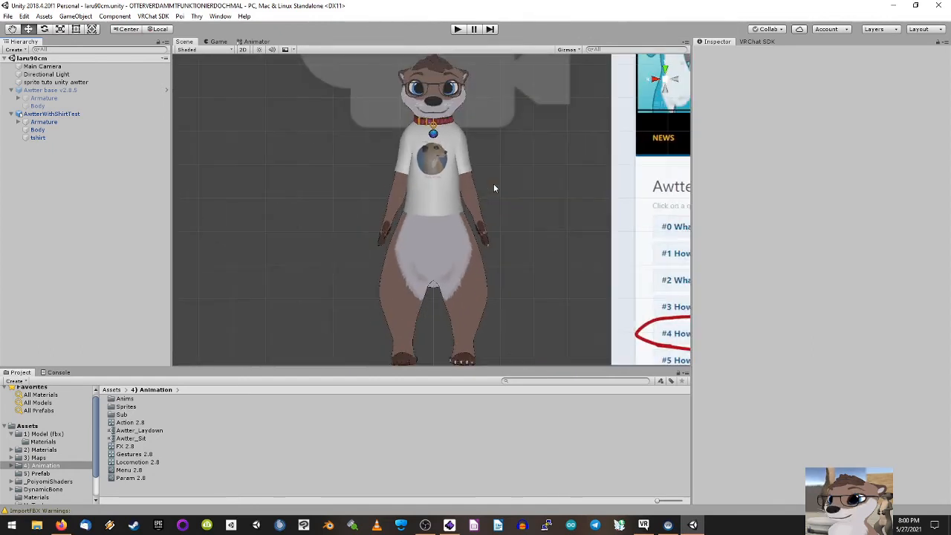
click(757, 42)
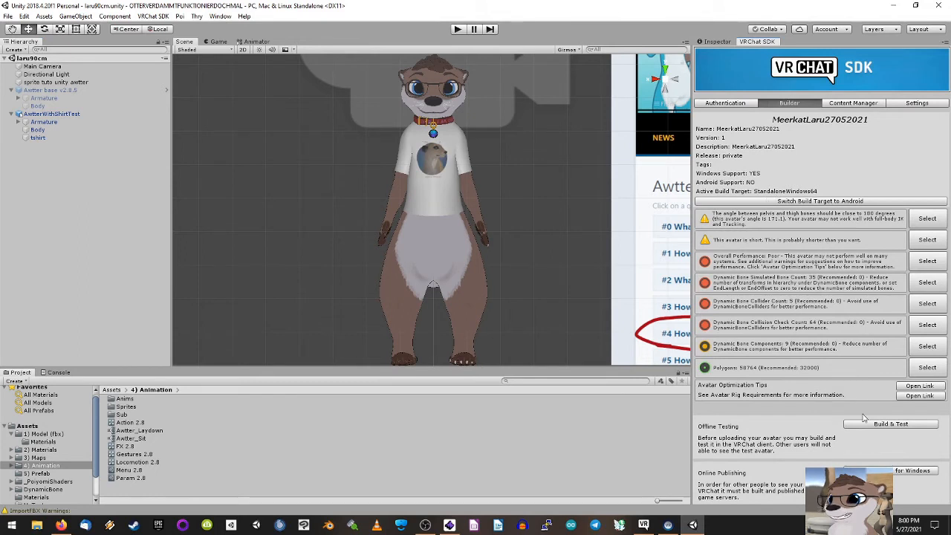
click(913, 470)
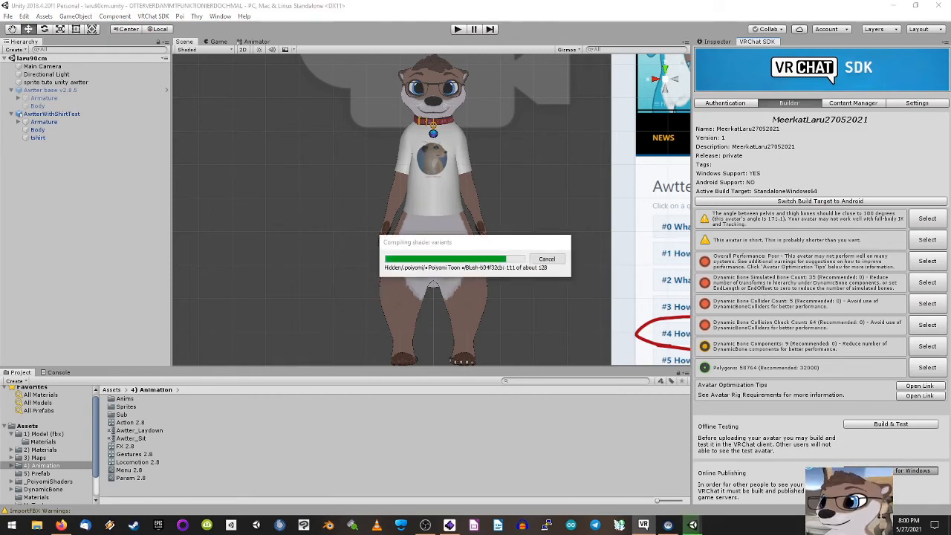
key(alt+Tab)
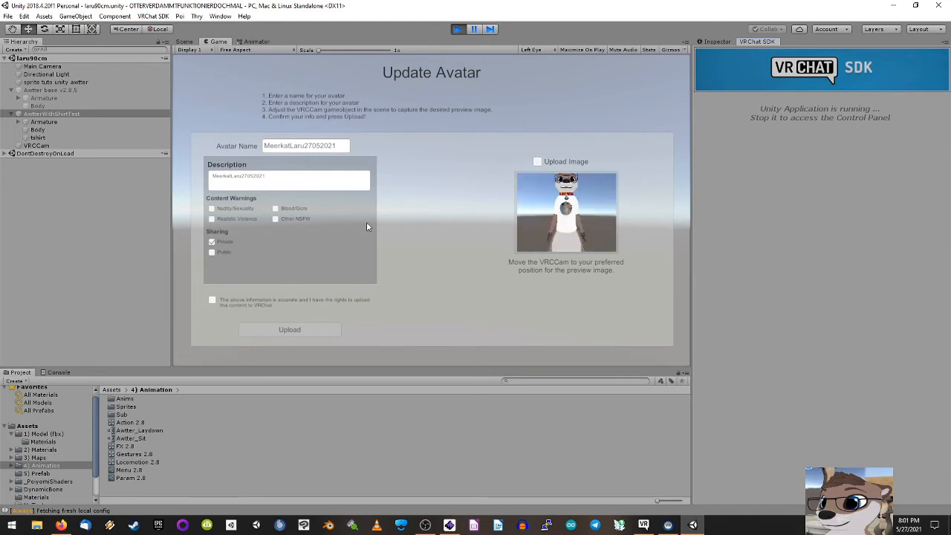
Step: Confirm the content rights, upload the avatar update with its existing name and description, and switch to VRChat
click(212, 301)
click(313, 331)
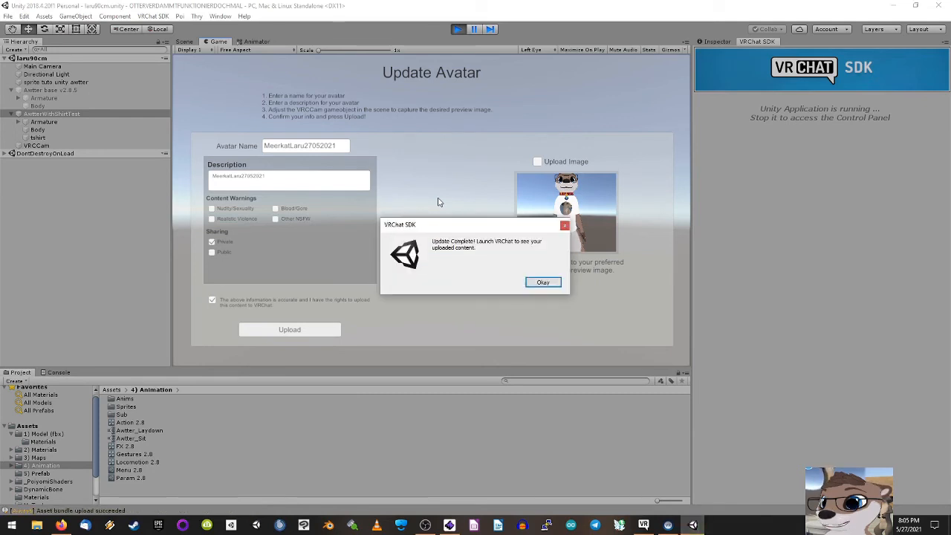
click(547, 286)
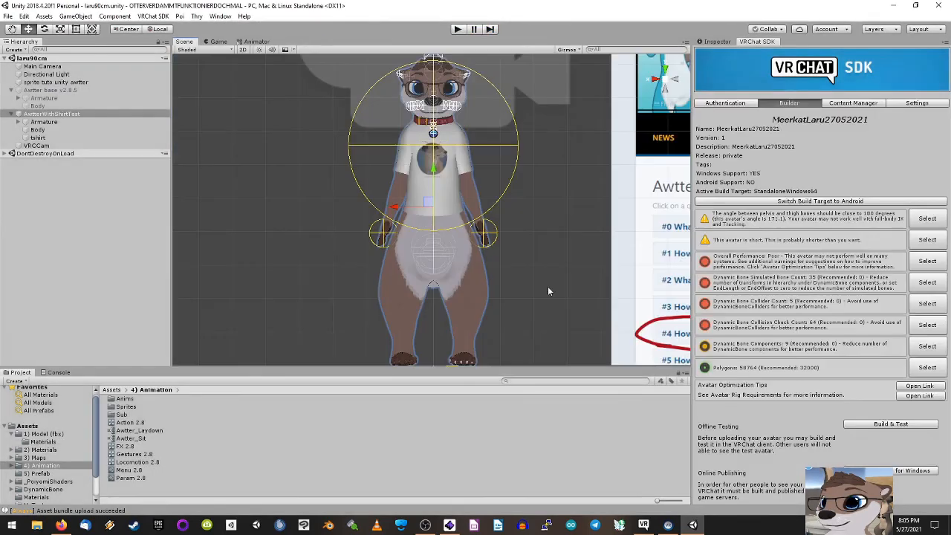
click(135, 275)
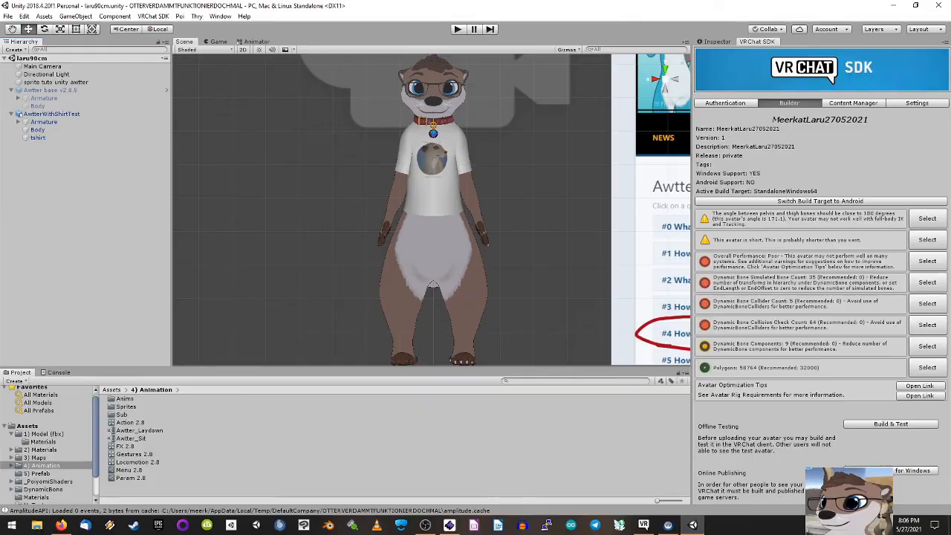
key(alt+Tab)
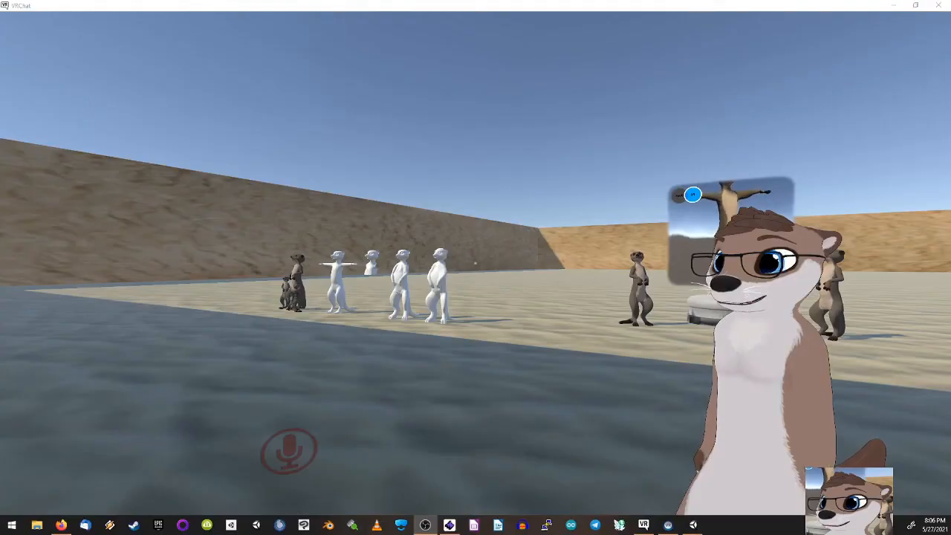
Step: Switch to VRChat and change into the uploaded MeerkatLaru27052021 avatar from My Creations
key(alt+Tab)
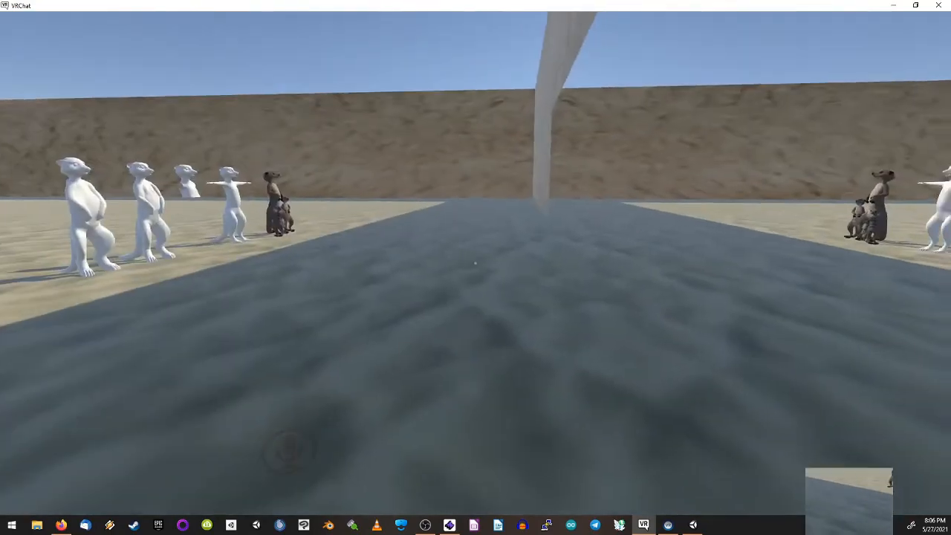
key(Escape)
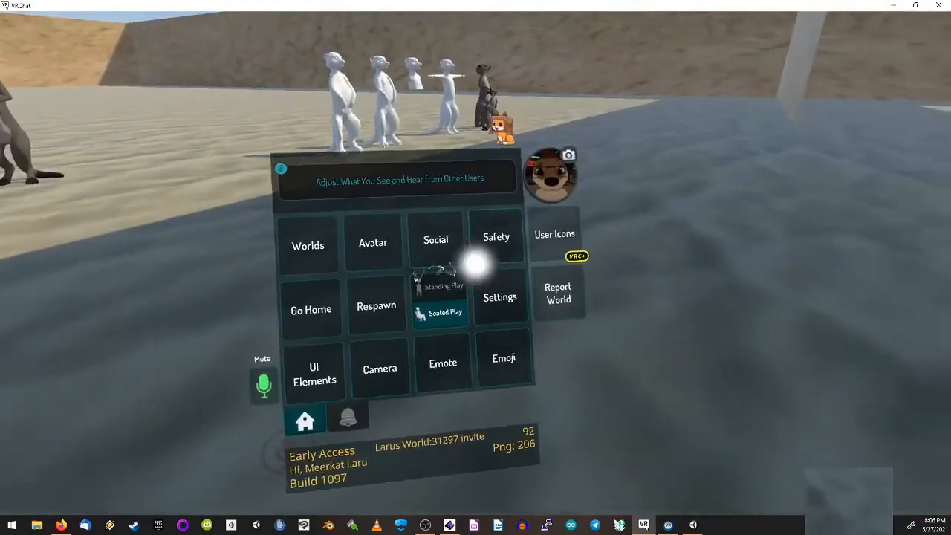
click(463, 261)
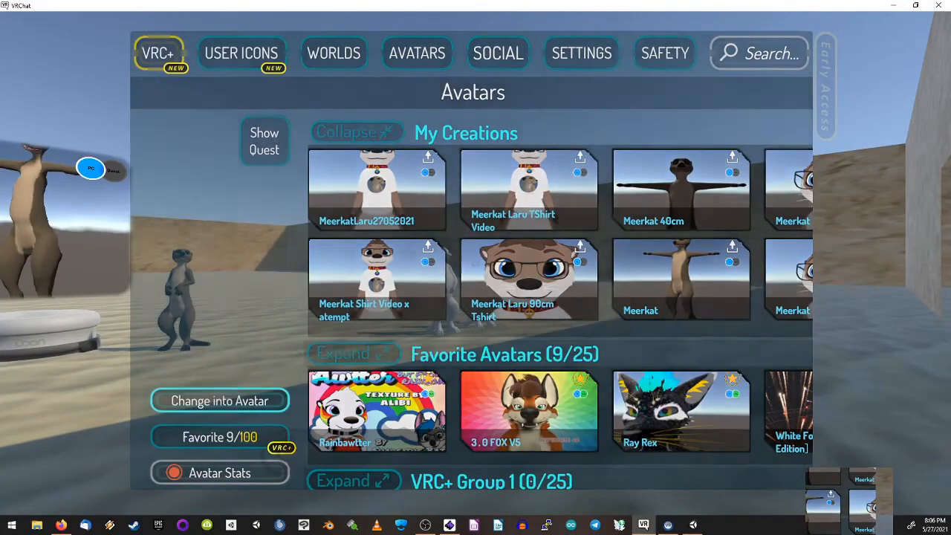
click(219, 394)
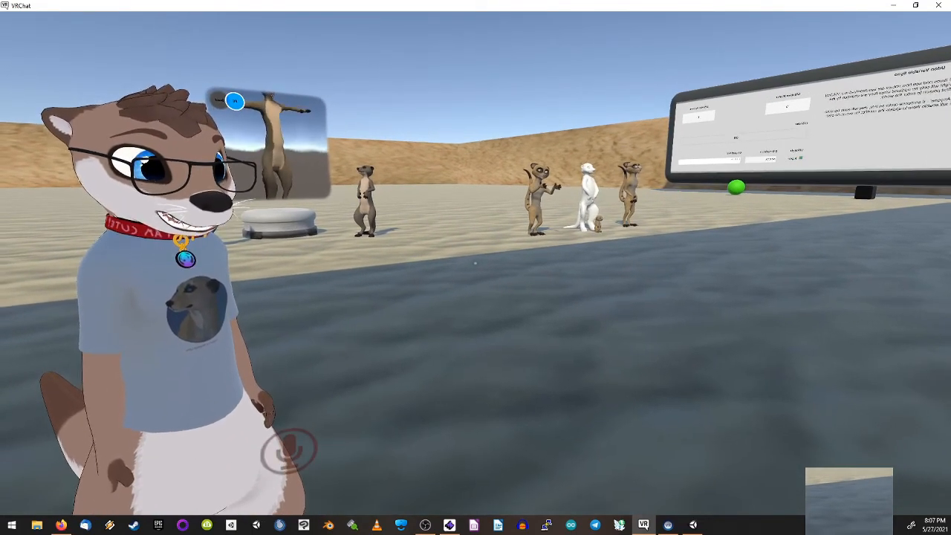
Step: Walk the avatar sideways, forward and back to examine how the T-shirt fits around the neck and body in motion
key(d)
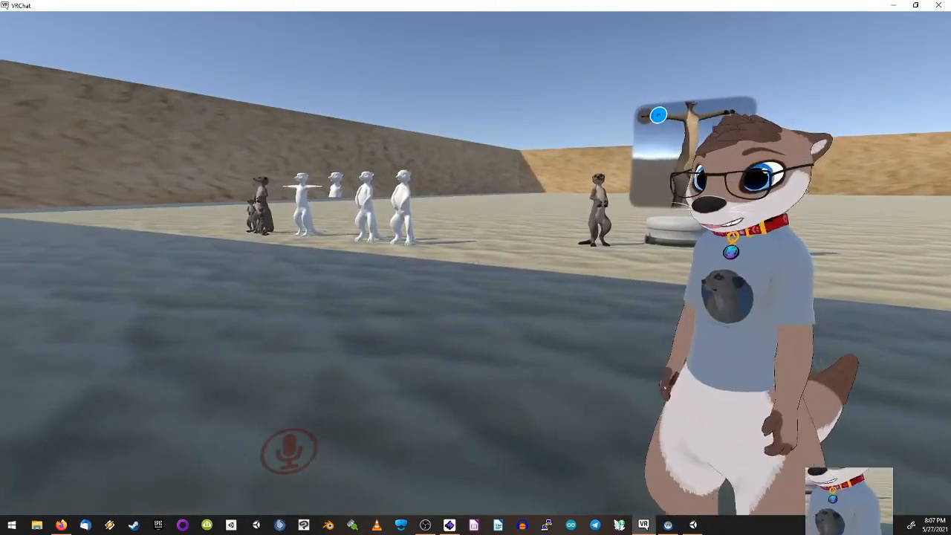
key(a)
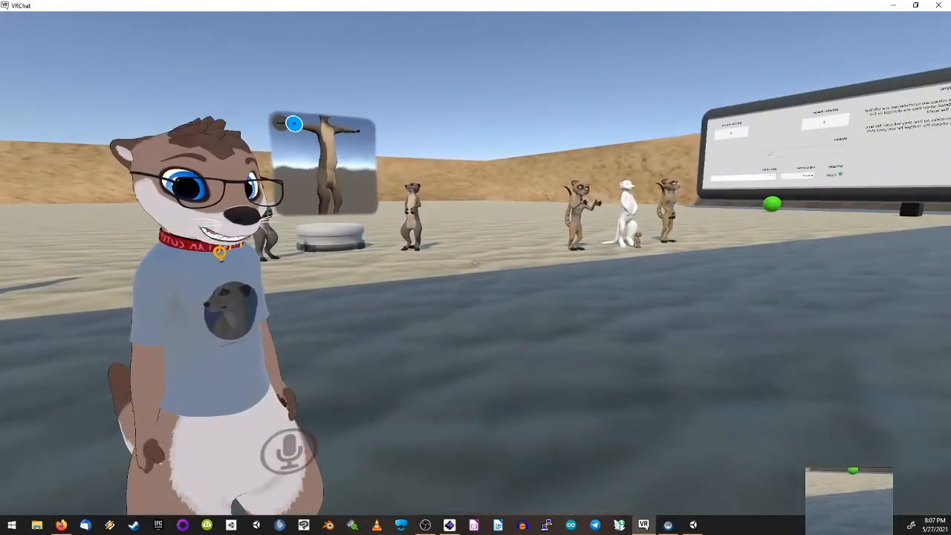
key(d)
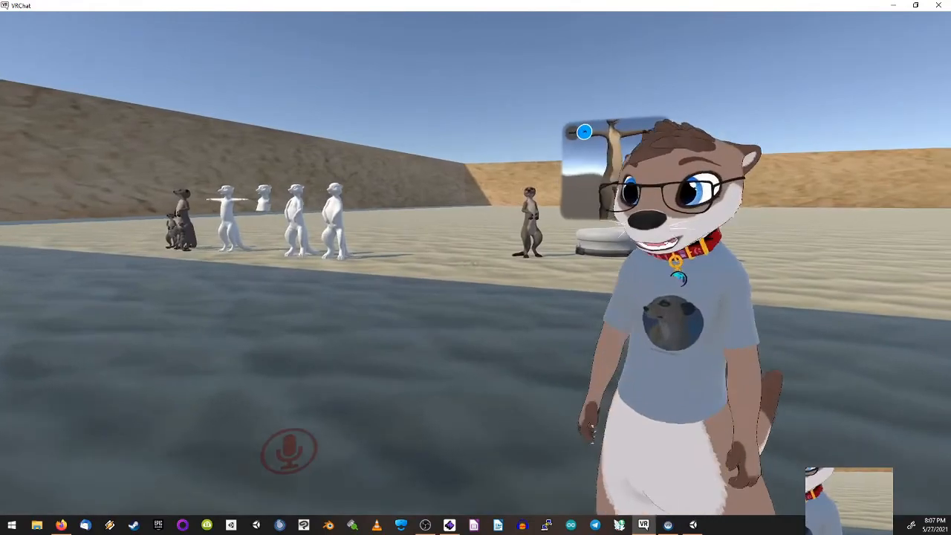
key(a)
key(d)
key(s)
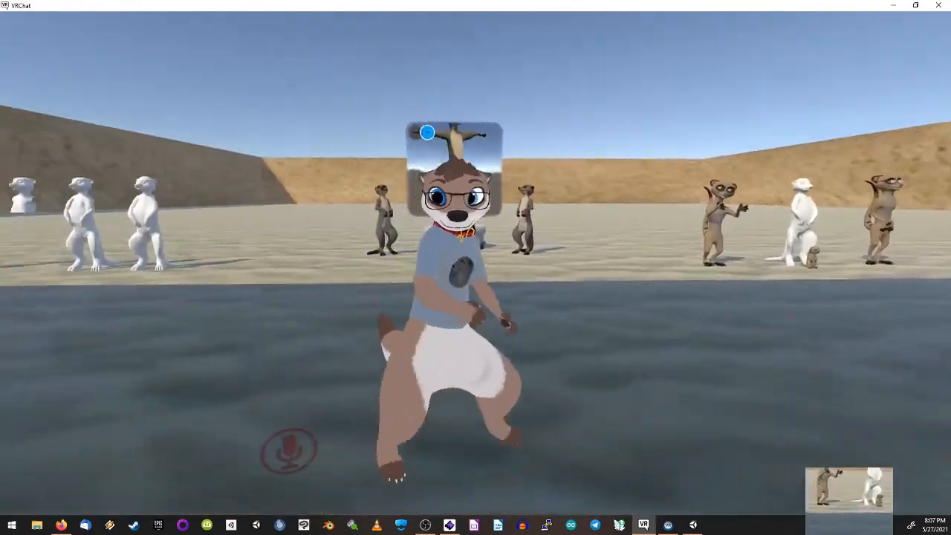
key(w)
key(s)
key(w)
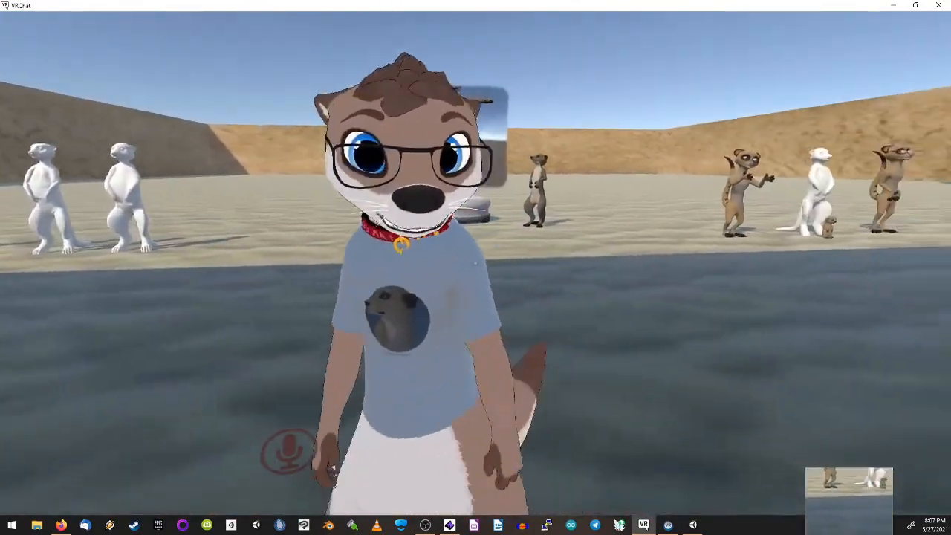
key(s)
key(w)
key(s)
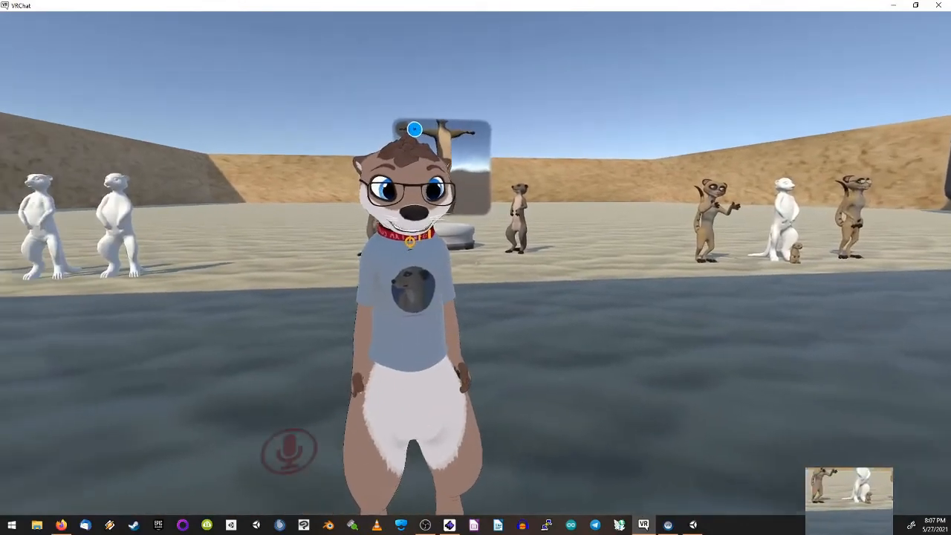
key(w)
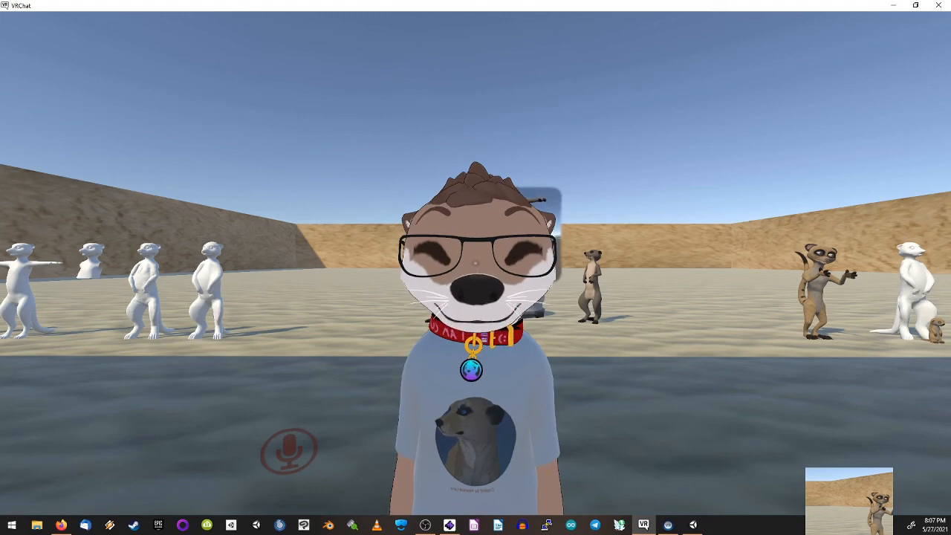
key(Escape)
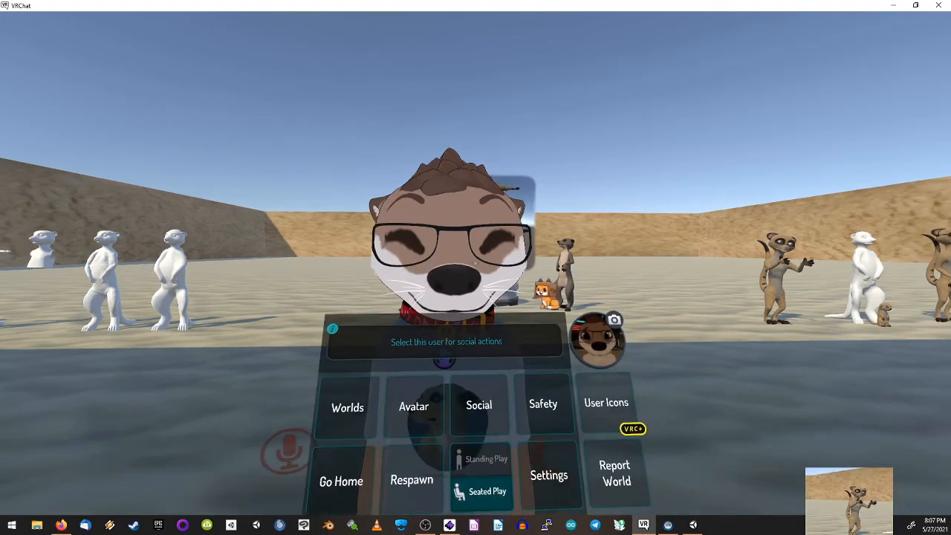
key(Escape)
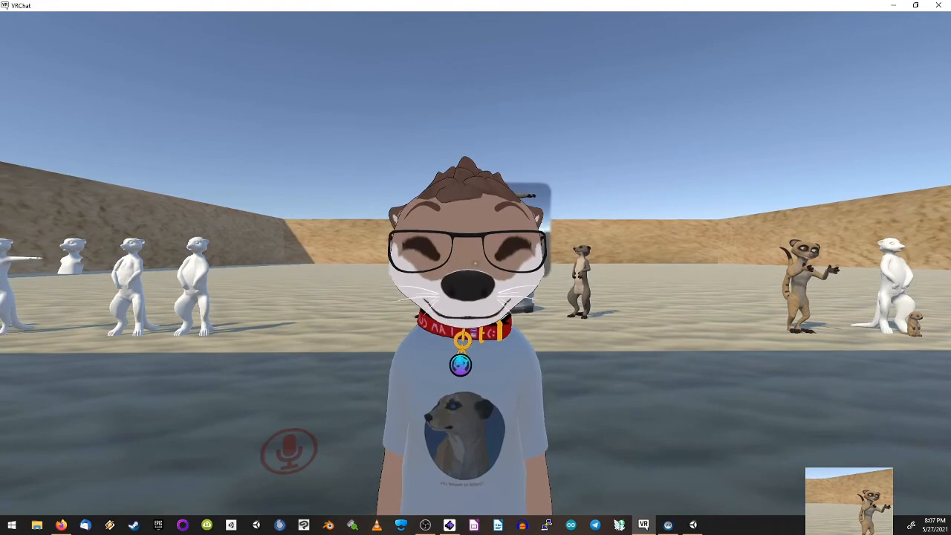
key(alt+Tab)
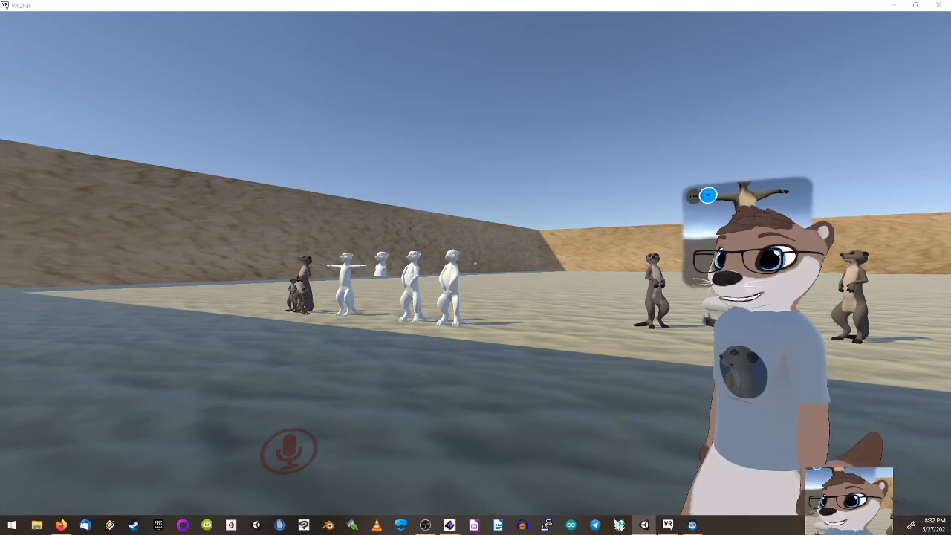
key(v)
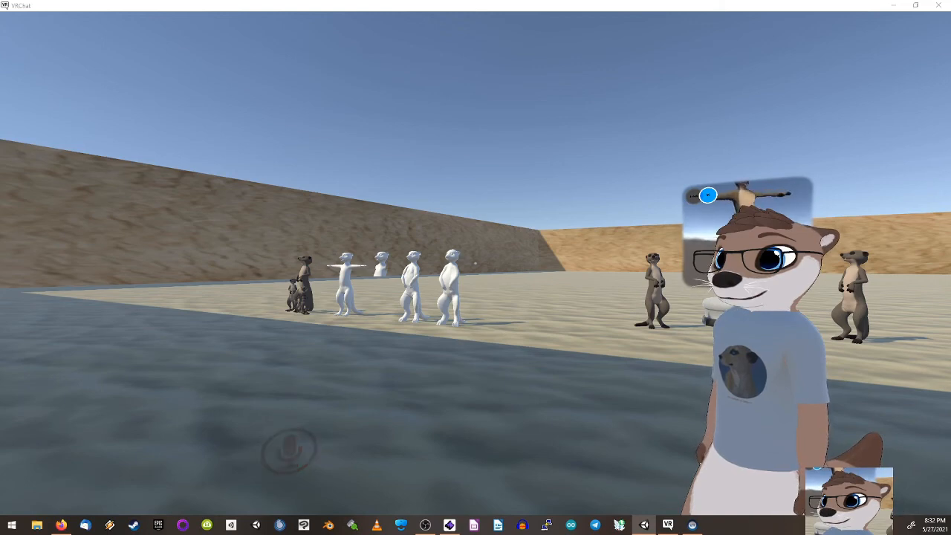
key(v)
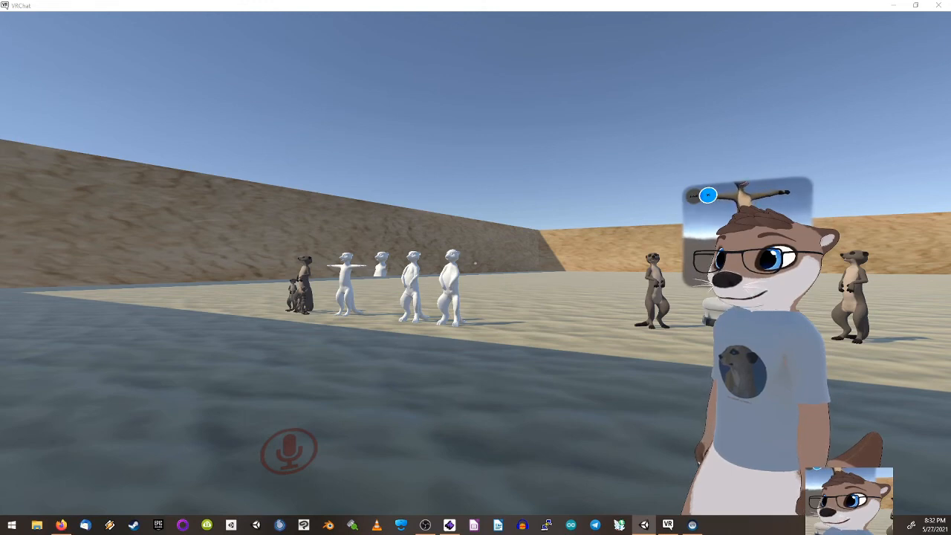
key(v)
key(v)
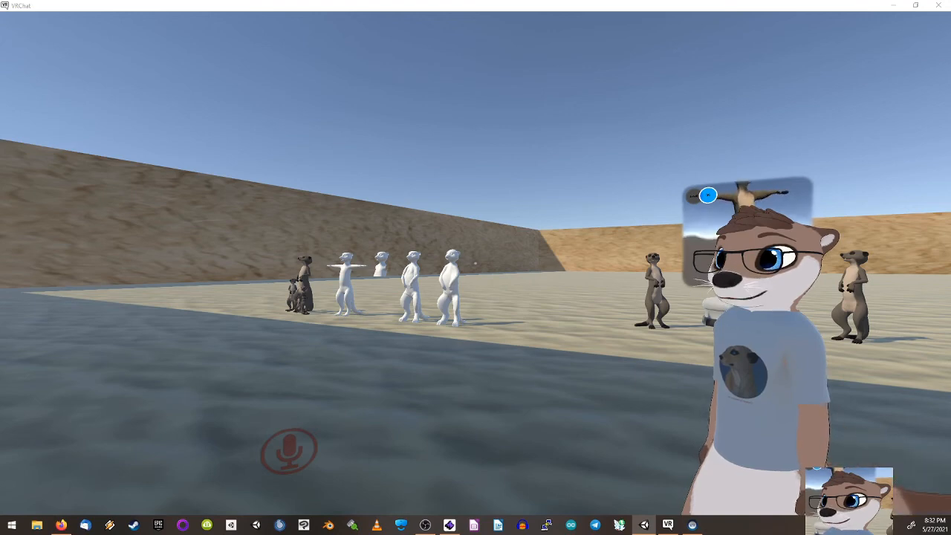
key(v)
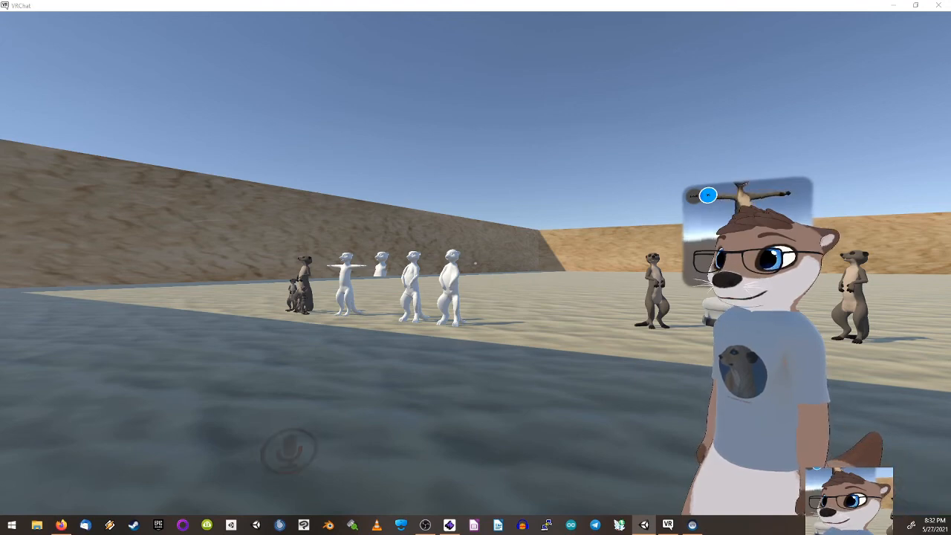
key(v)
key(v)
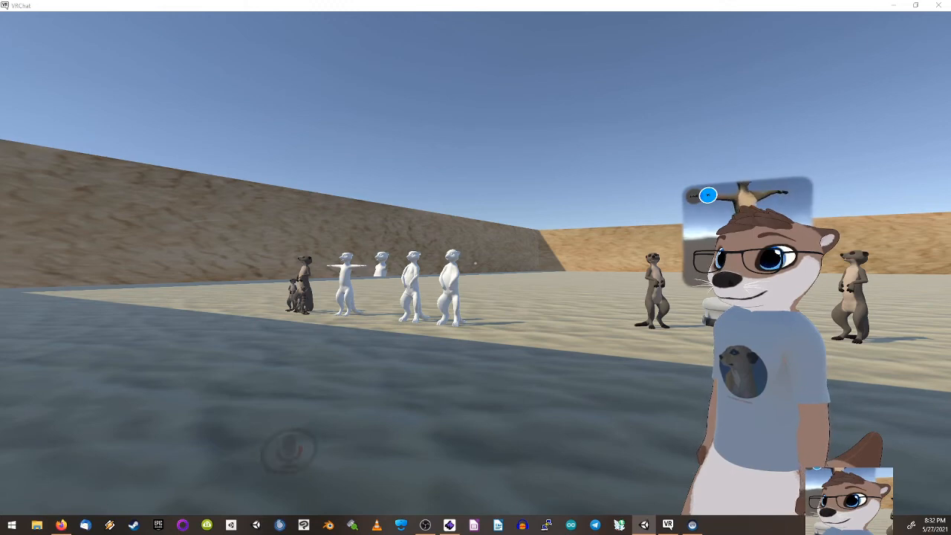
key(v)
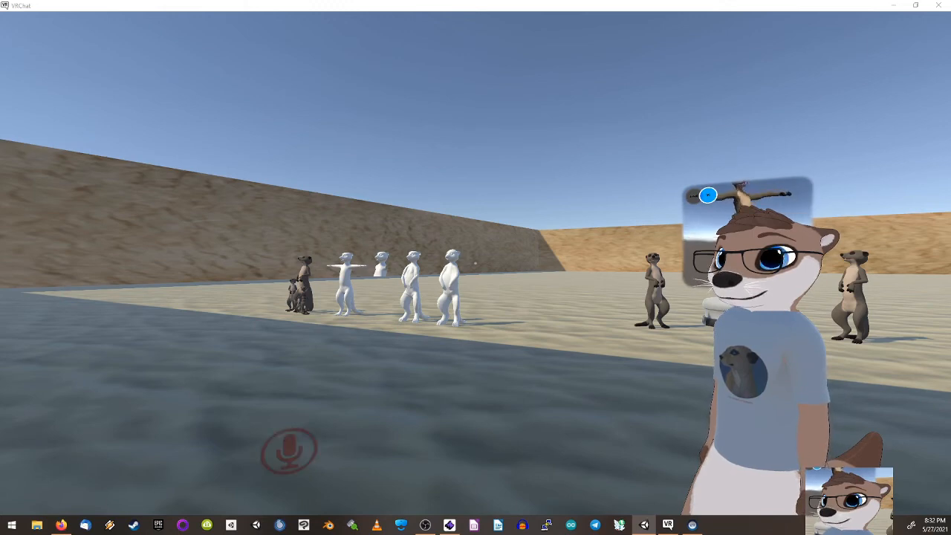
key(v)
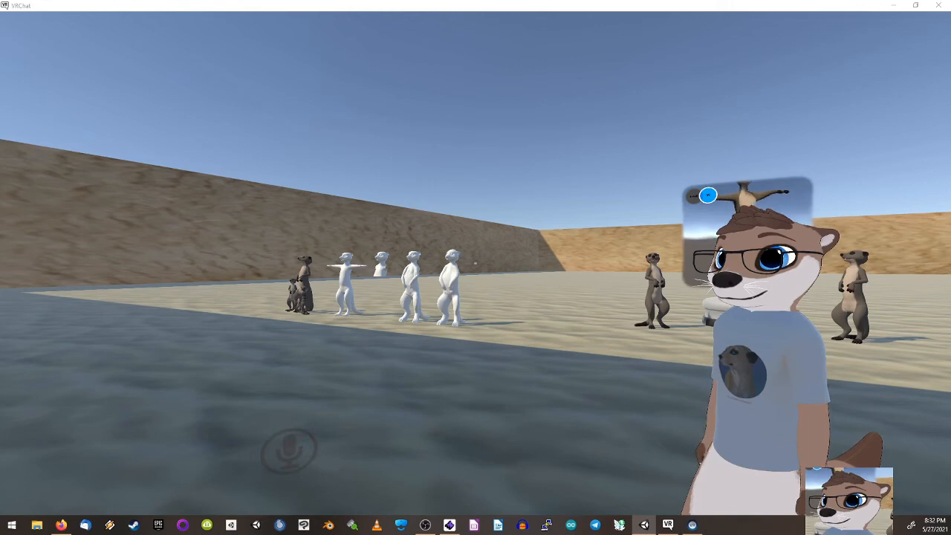
key(v)
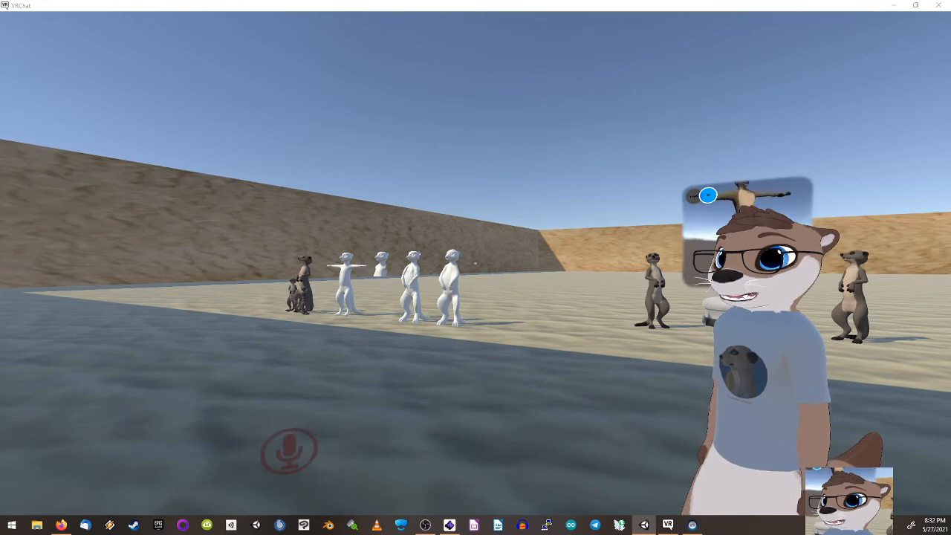
key(v)
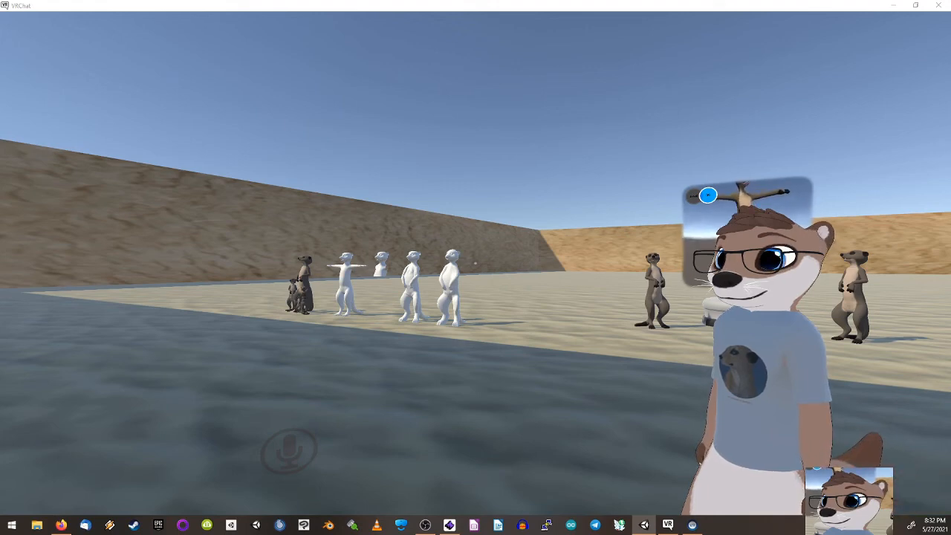
key(v)
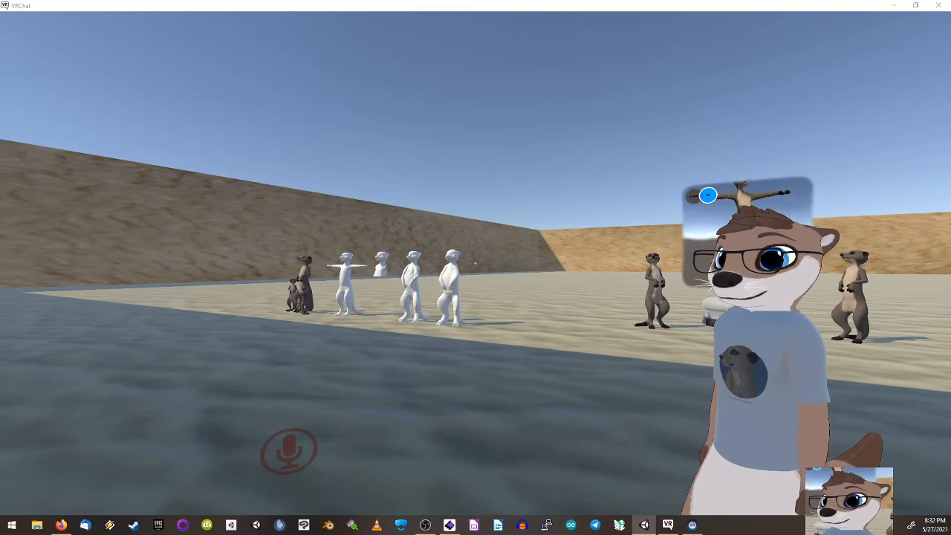
key(v)
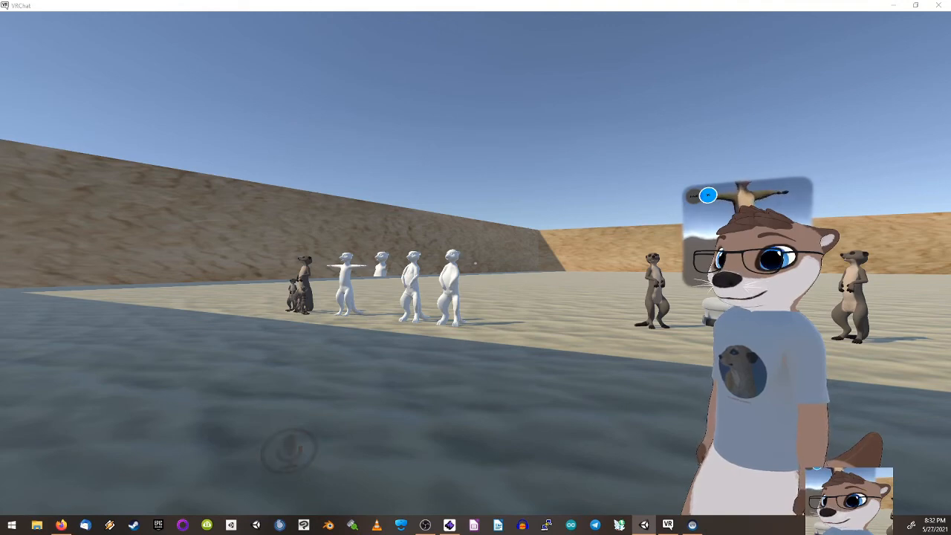
key(v)
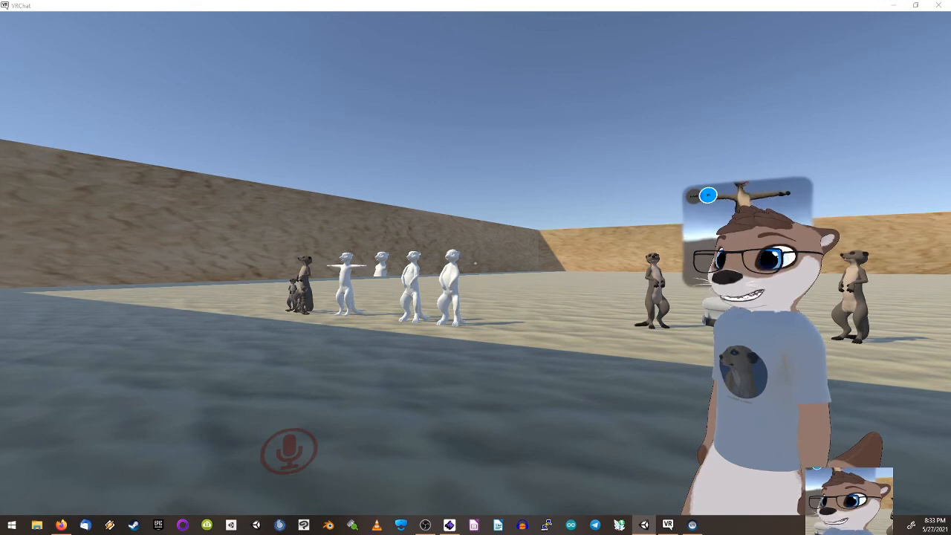
key(v)
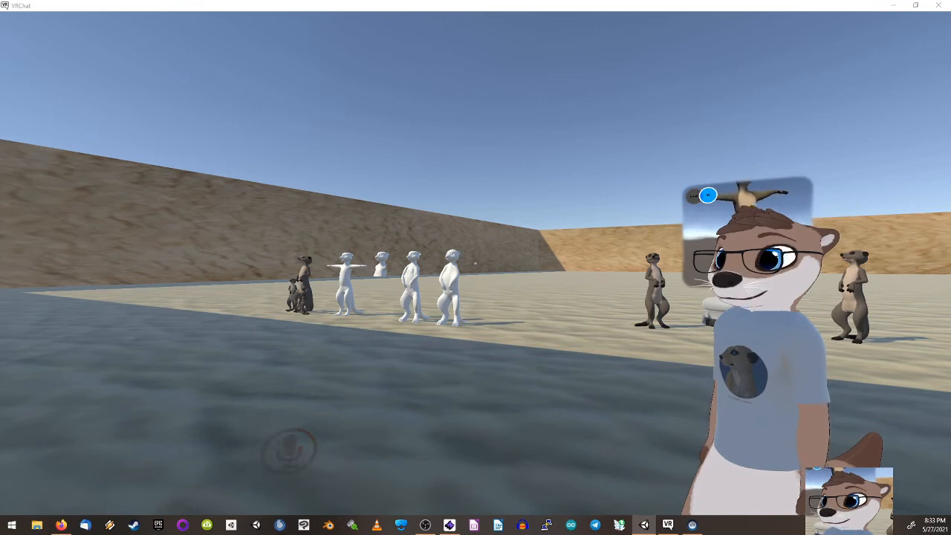
key(v)
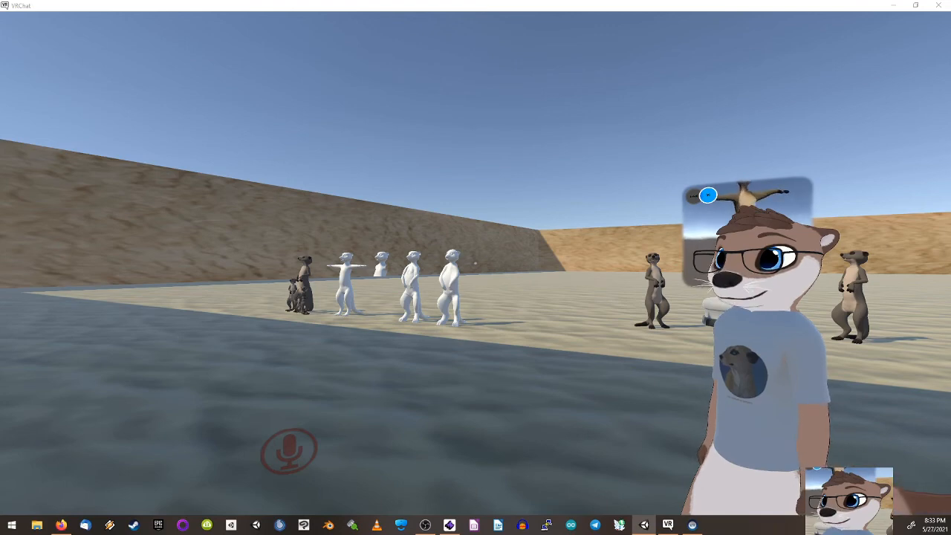
key(v)
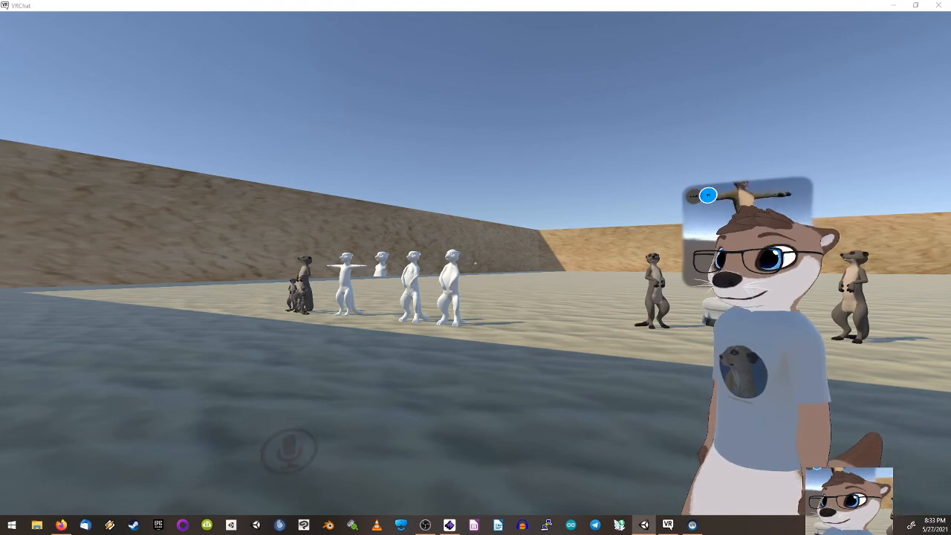
key(v)
key(v)
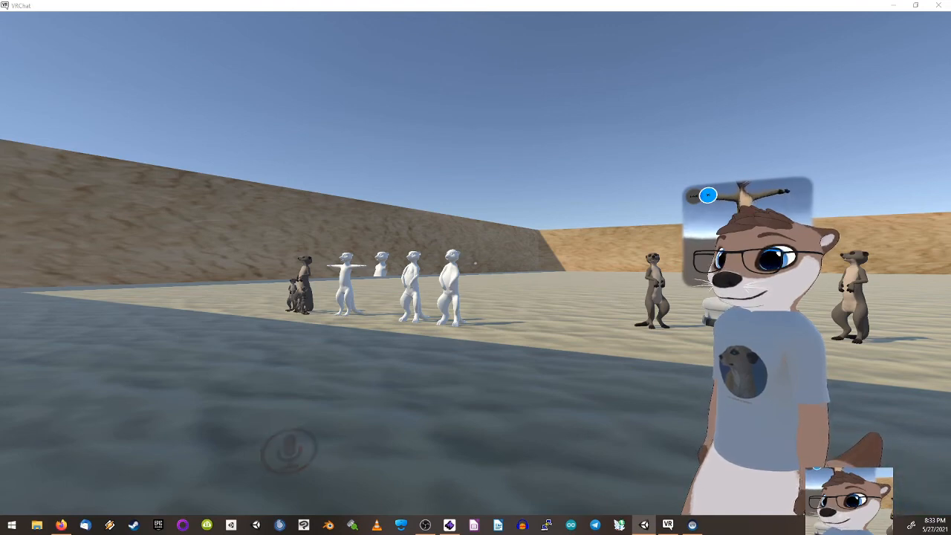
key(v)
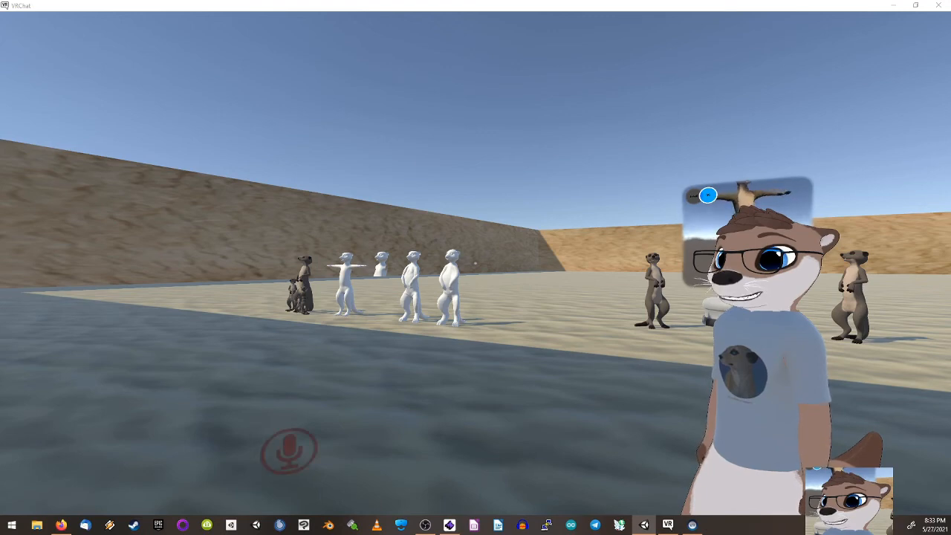
key(v)
key(v)
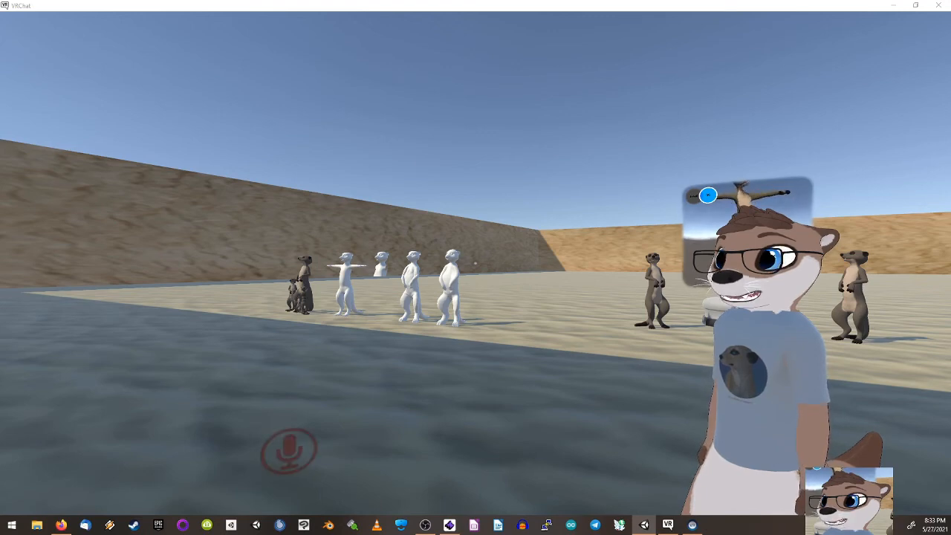
key(v)
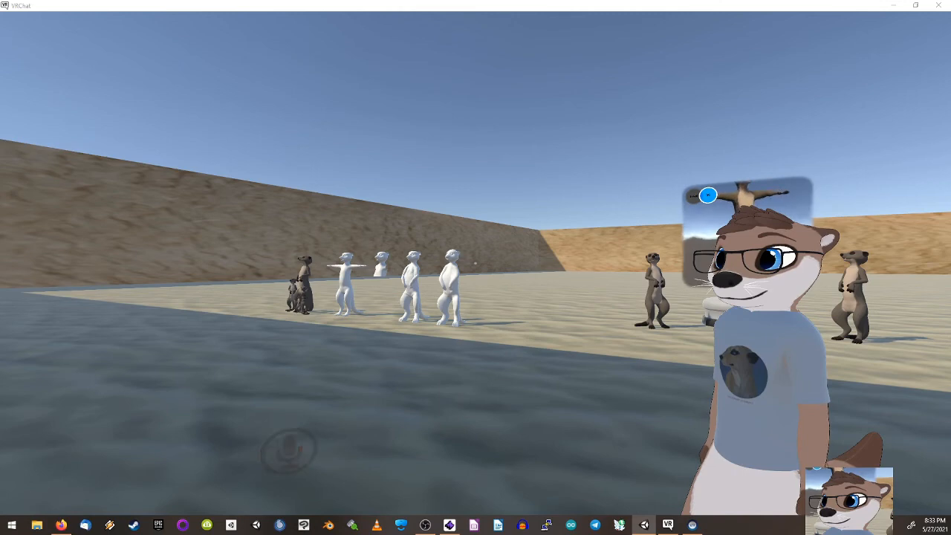
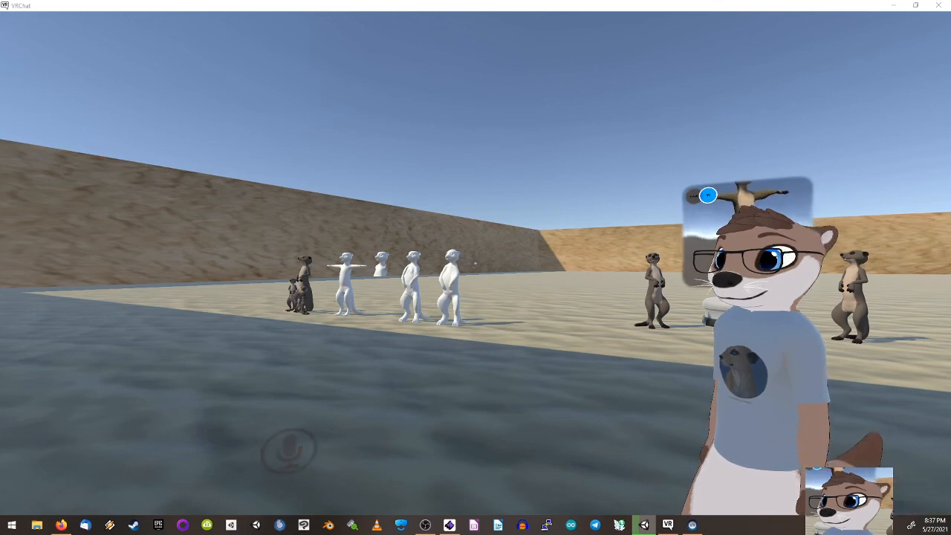
key(alt+Tab)
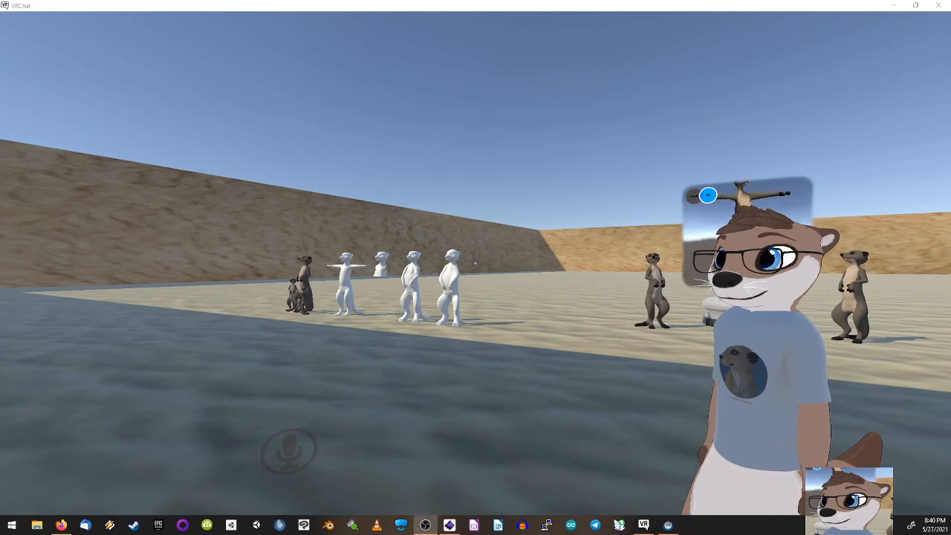
Step: Change into the MeerkatLaru27052021 avatar again from My Creations to reload it
key(Escape)
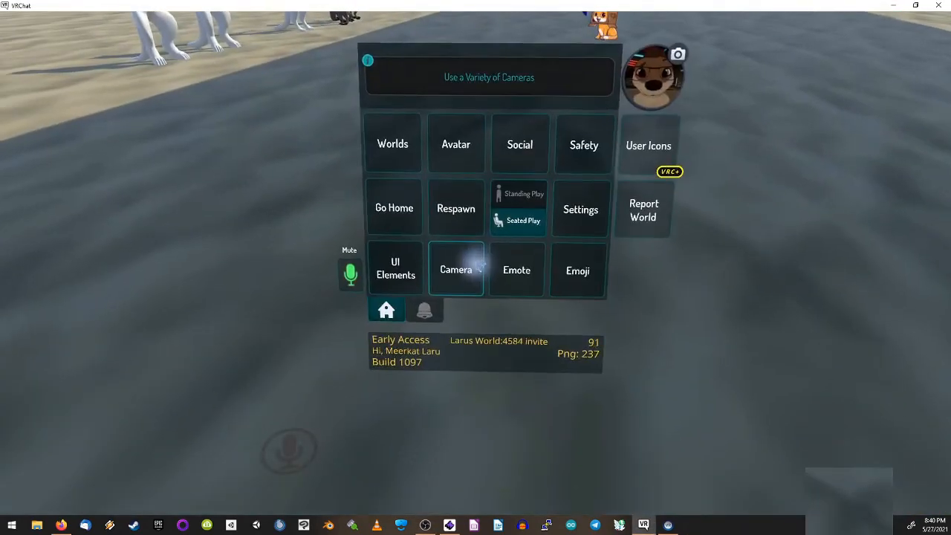
click(476, 264)
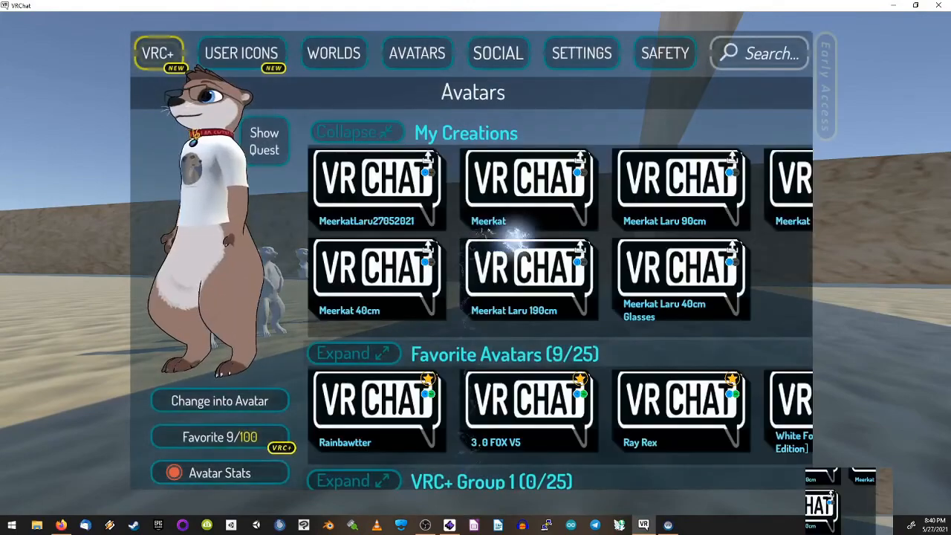
click(220, 401)
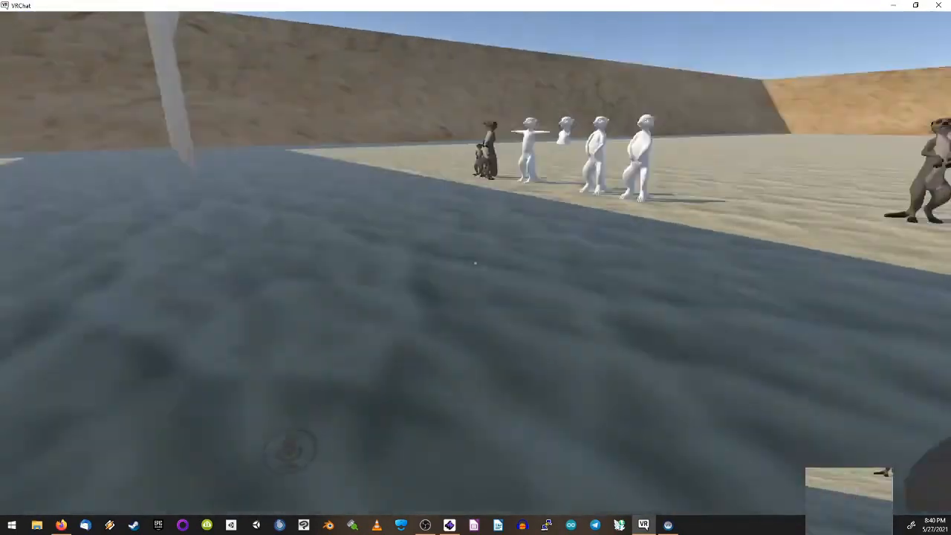
key(Escape)
click(475, 263)
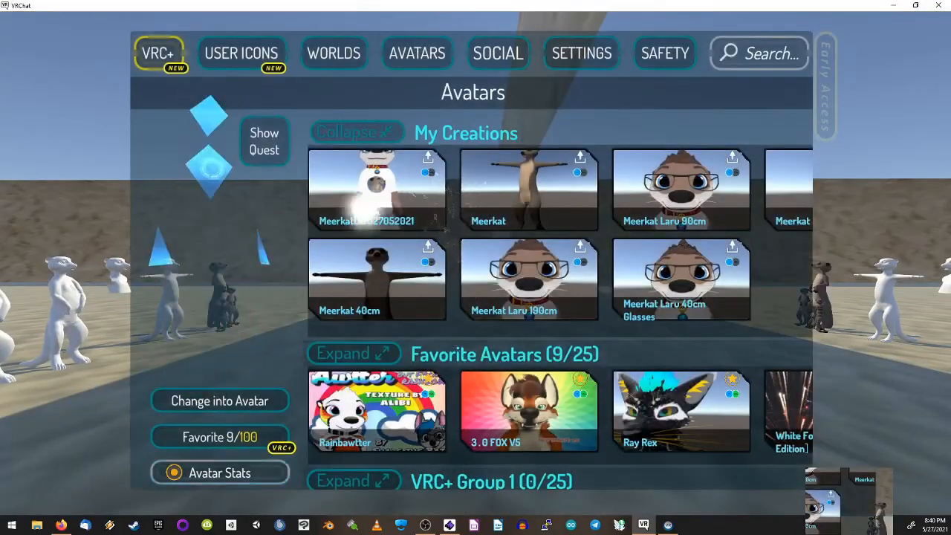
click(220, 401)
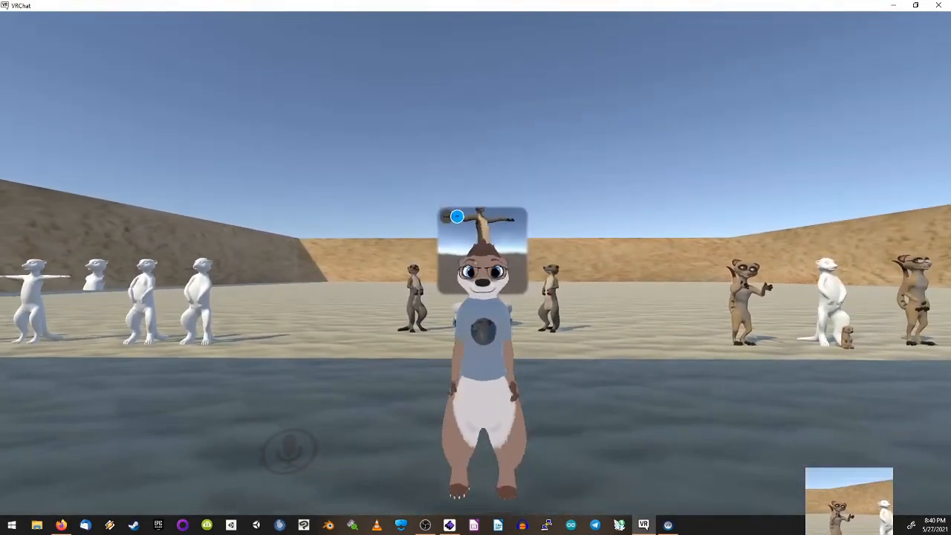
Step: Walk the avatar repeatedly toward the mirror and back to examine the T-shirt, neck and tail while moving
key(w)
key(s)
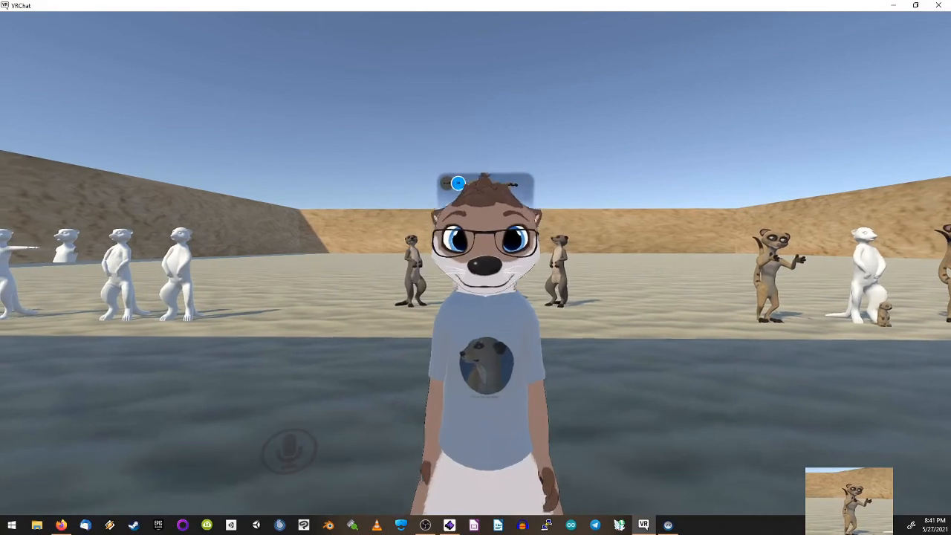
key(w)
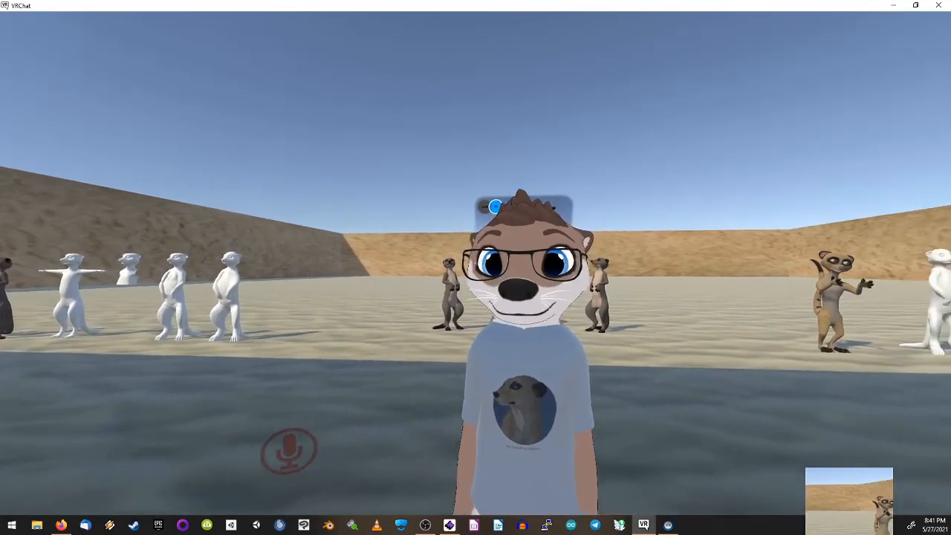
key(s)
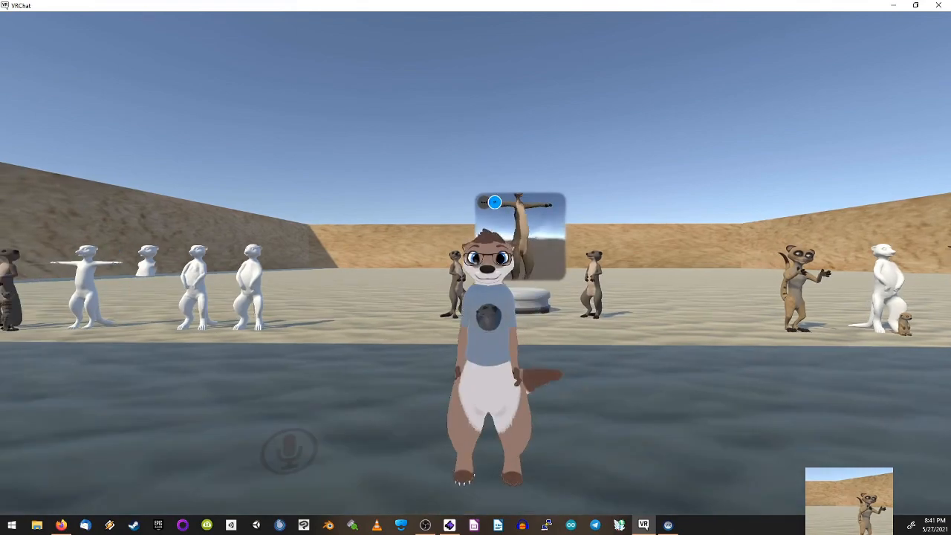
key(w)
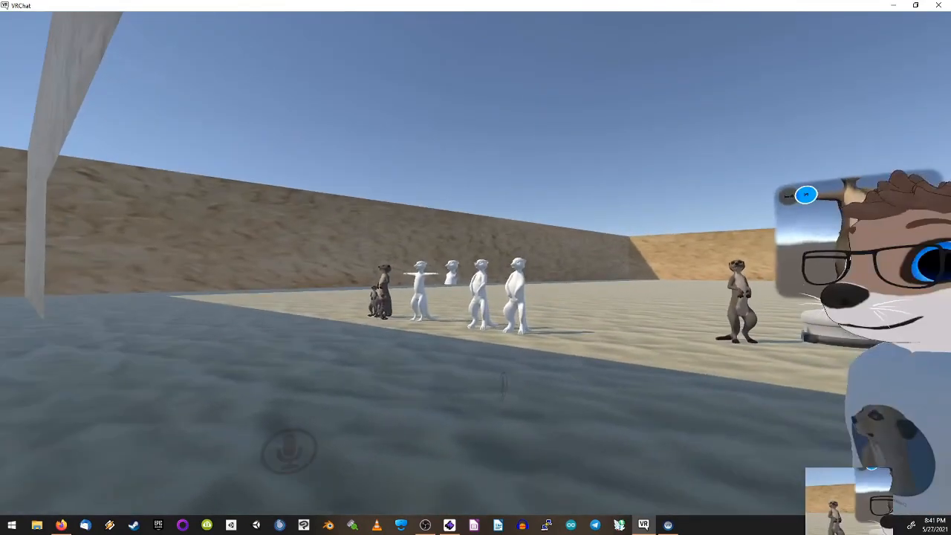
key(s)
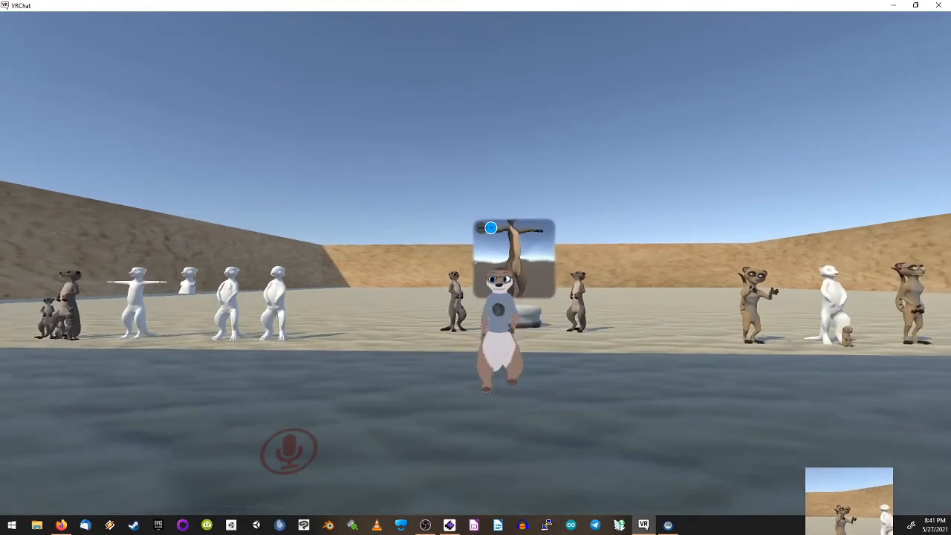
key(w)
key(w)
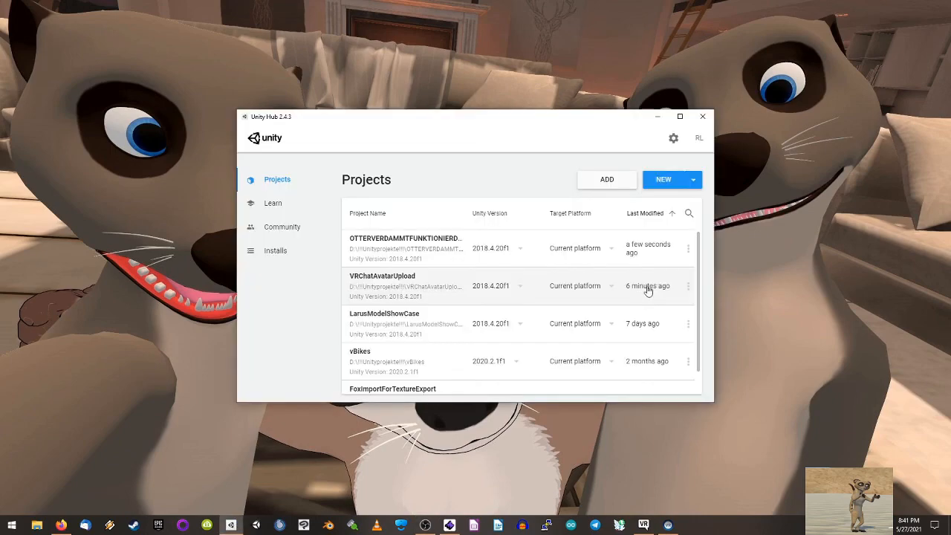
Step: Open the OTTERVERDAMMTFUNKTIONIERDOCHMAL project in Unity, expand AwtterWithShirtTest down to its Hips bone and display its Dynamic Bone components
click(387, 244)
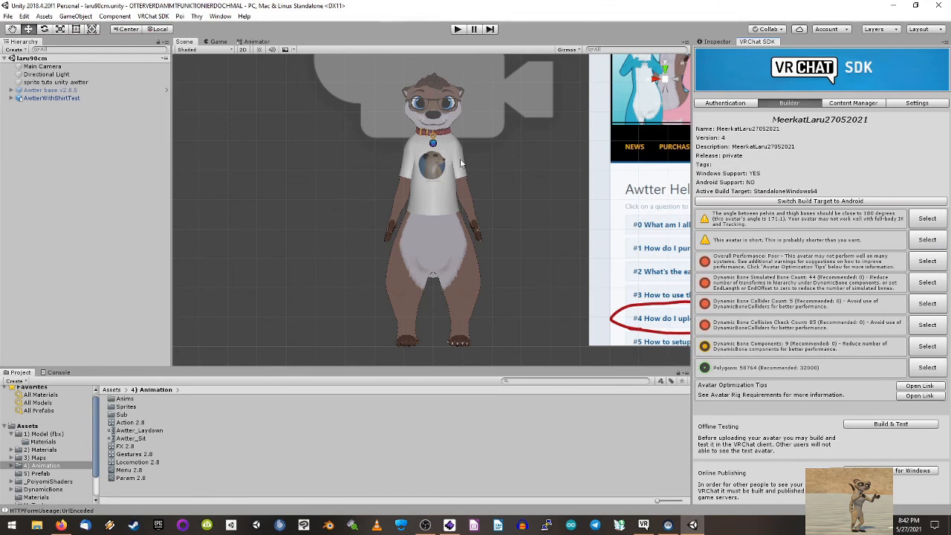
click(55, 99)
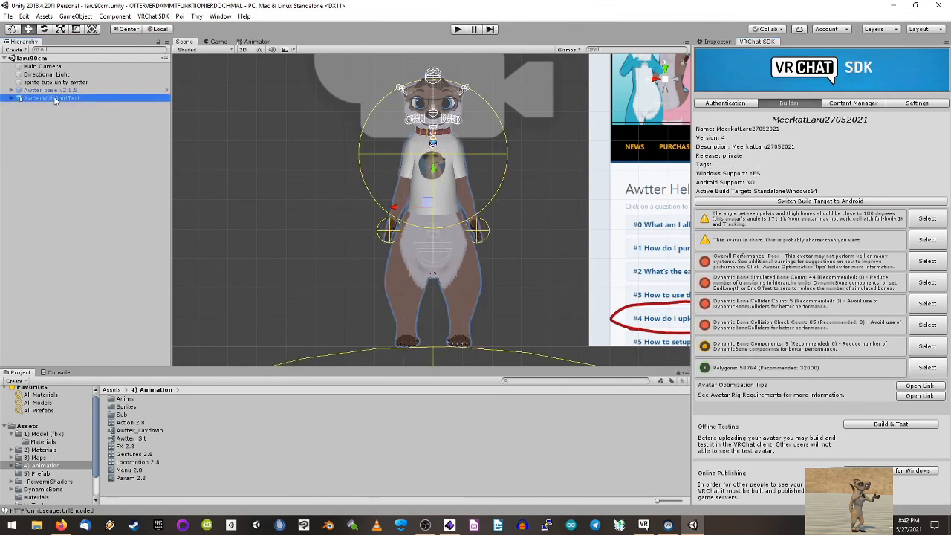
click(12, 98)
click(18, 106)
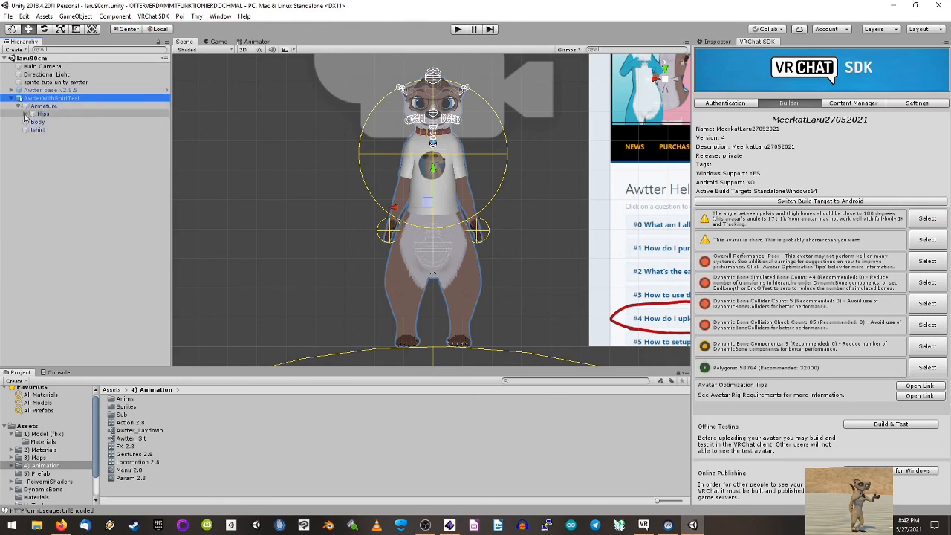
click(25, 115)
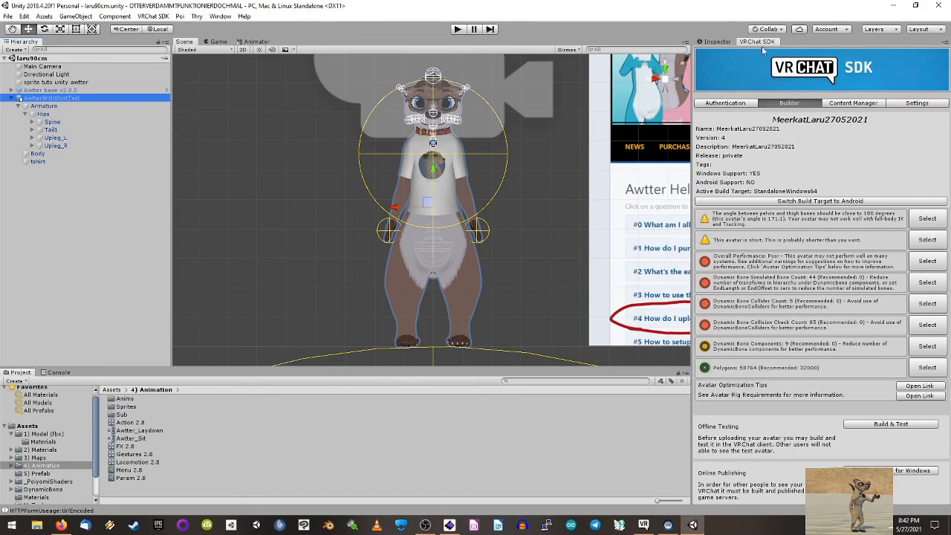
click(714, 44)
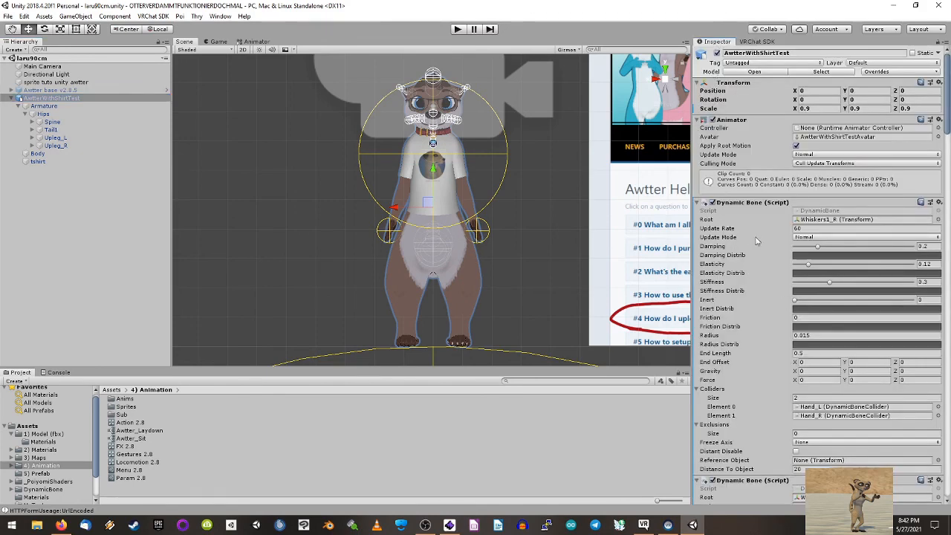
scroll(756, 240, down, 3)
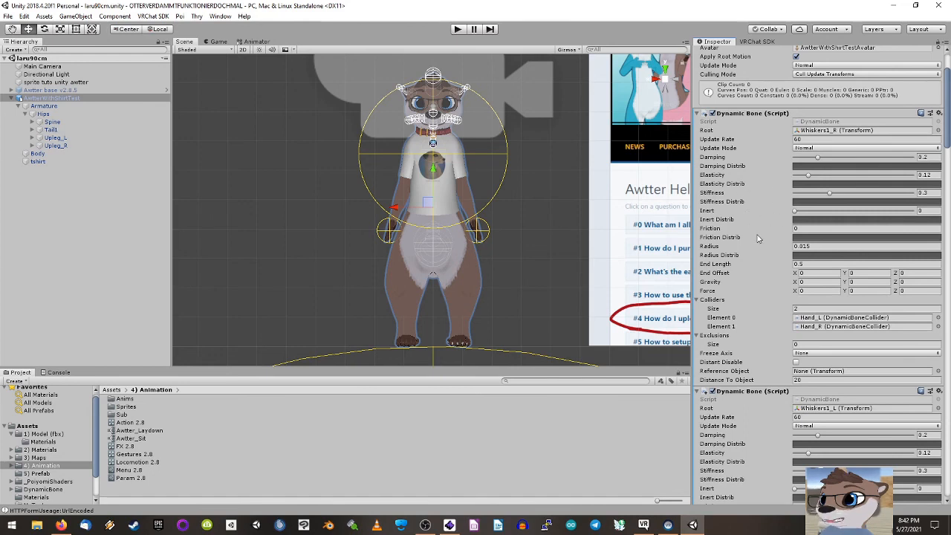
Step: Expand the Spine and Chest bones and both shoulder chains of the armature down to Hand_L and Hand_R
click(32, 124)
click(40, 130)
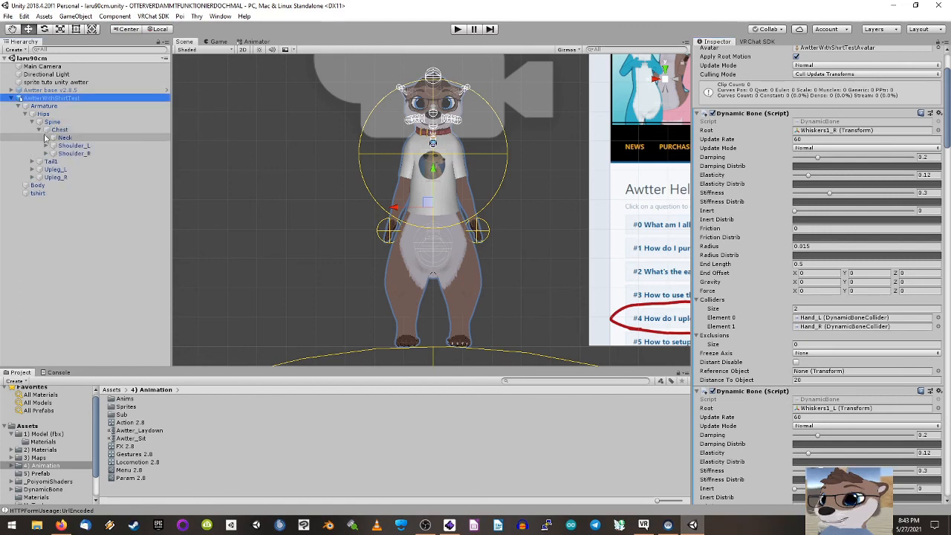
click(46, 154)
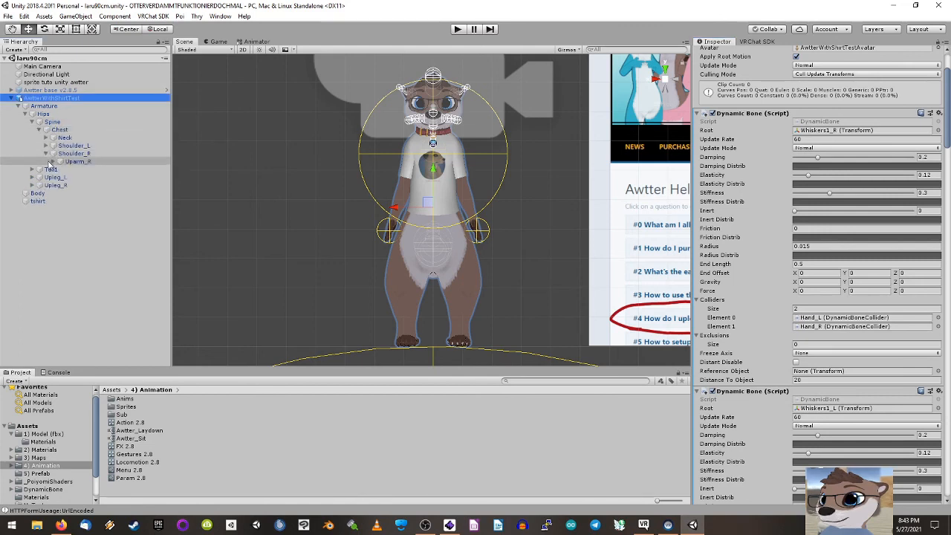
click(53, 162)
click(61, 169)
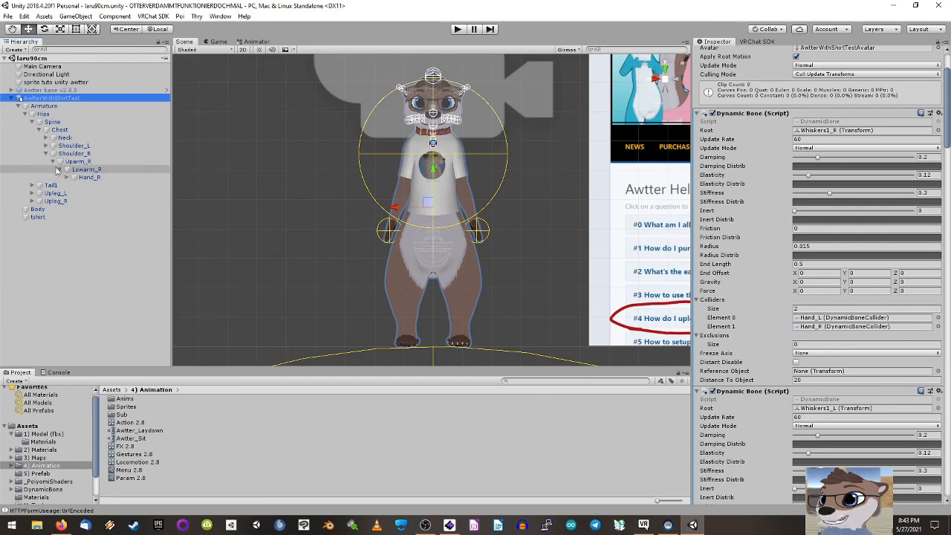
click(46, 146)
click(53, 154)
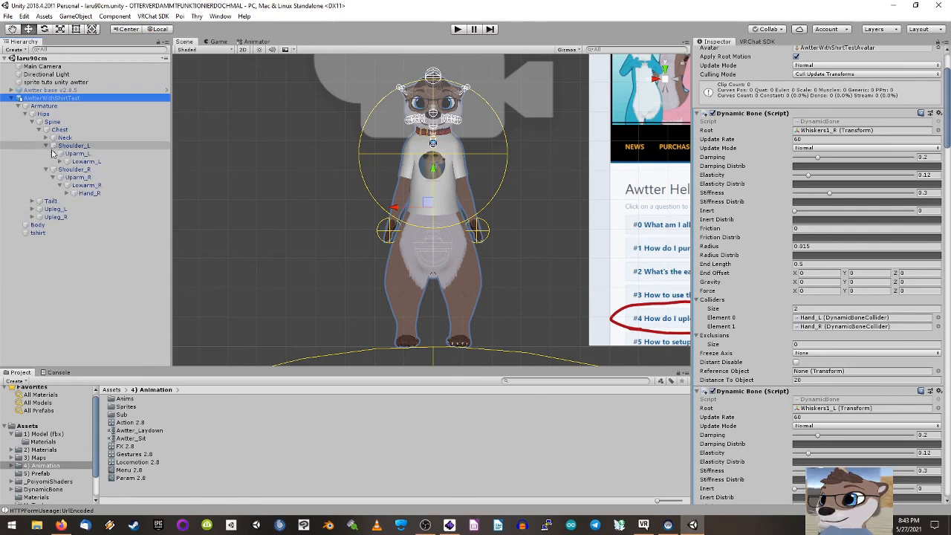
click(60, 161)
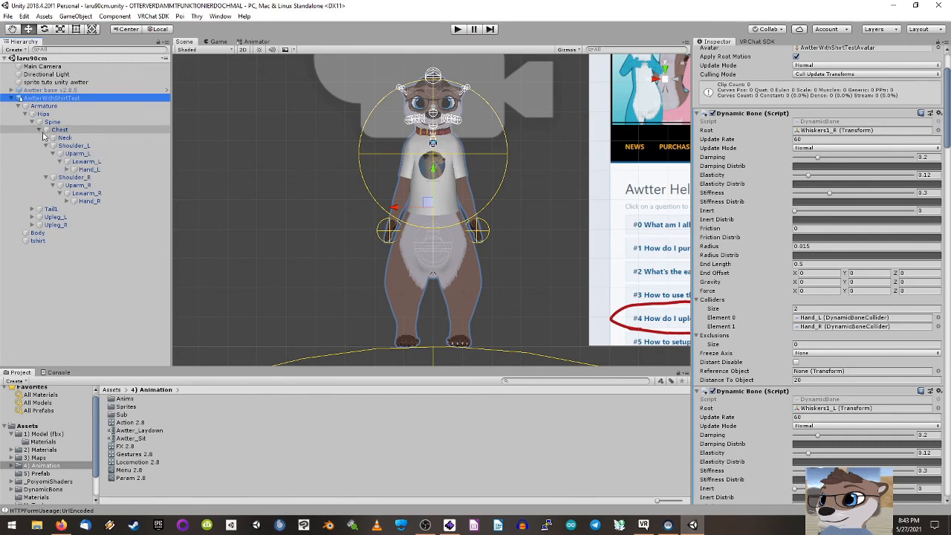
Step: Expand the Neck, Collar0, Head, Boop1 and Tongue1 bones of the avatar's armature
click(46, 138)
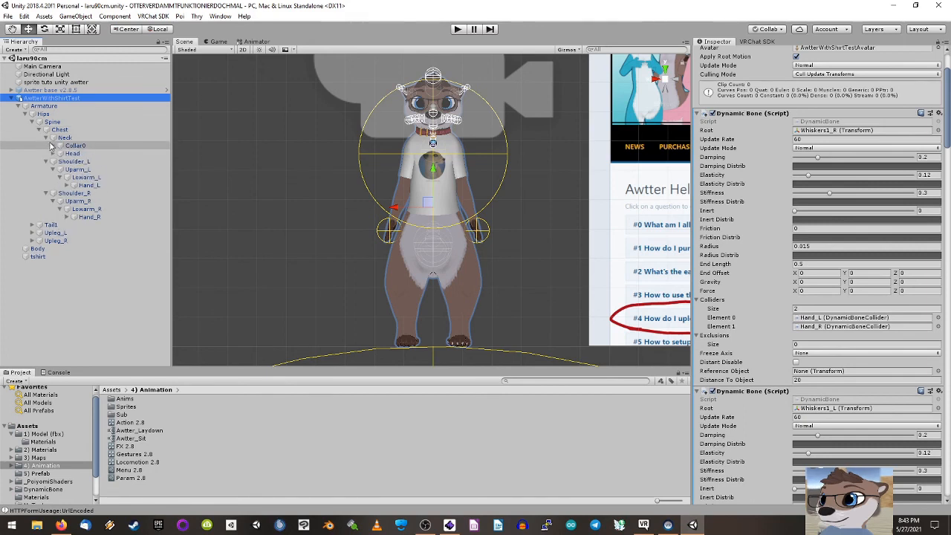
click(60, 146)
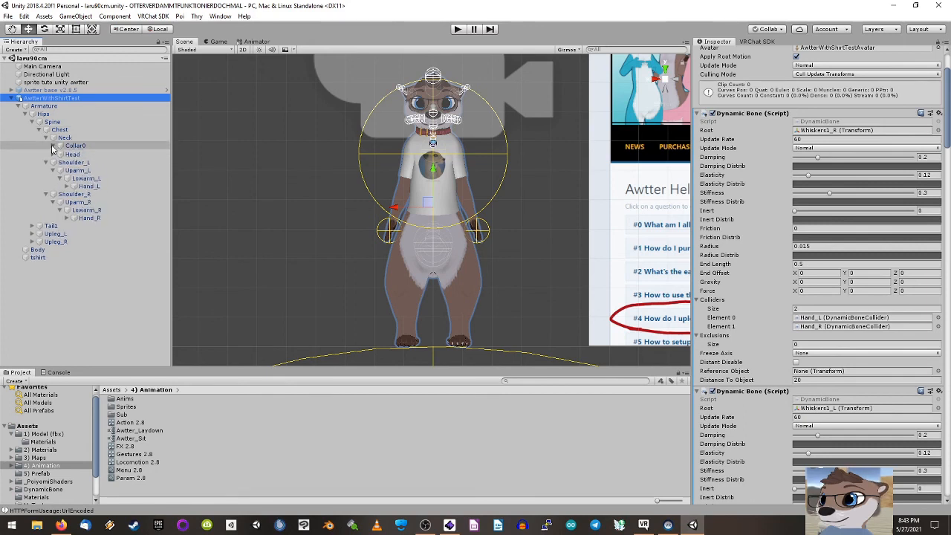
click(52, 162)
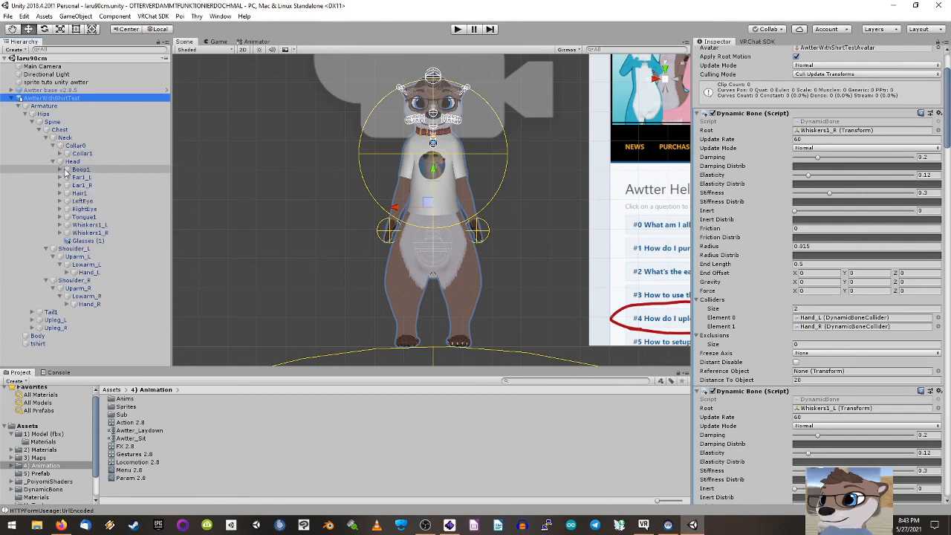
click(61, 171)
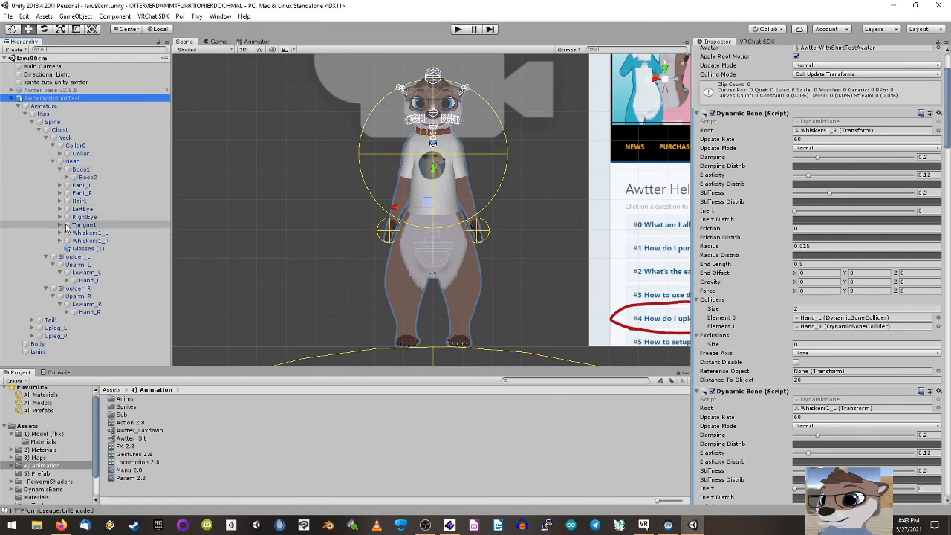
click(60, 225)
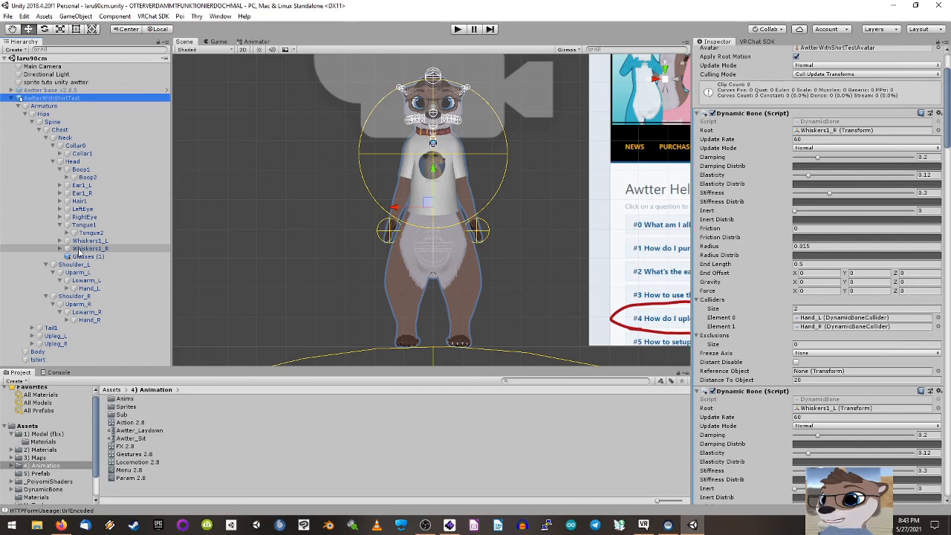
Step: Assign Whiskers1_R as the first Dynamic Bone's root and Hand_L and Hand_R as its colliders, and collapse the armature
drag(78, 253, 813, 133)
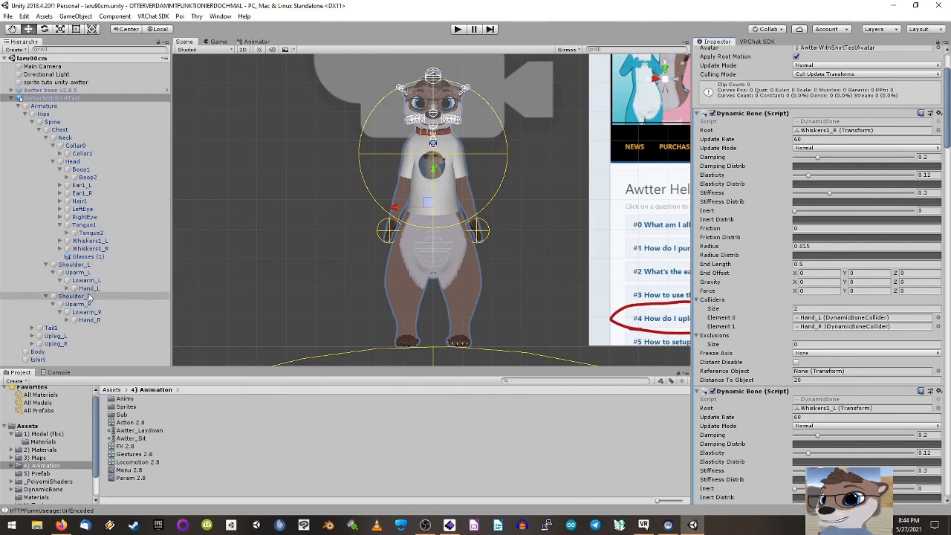
drag(91, 294, 818, 318)
drag(90, 320, 830, 329)
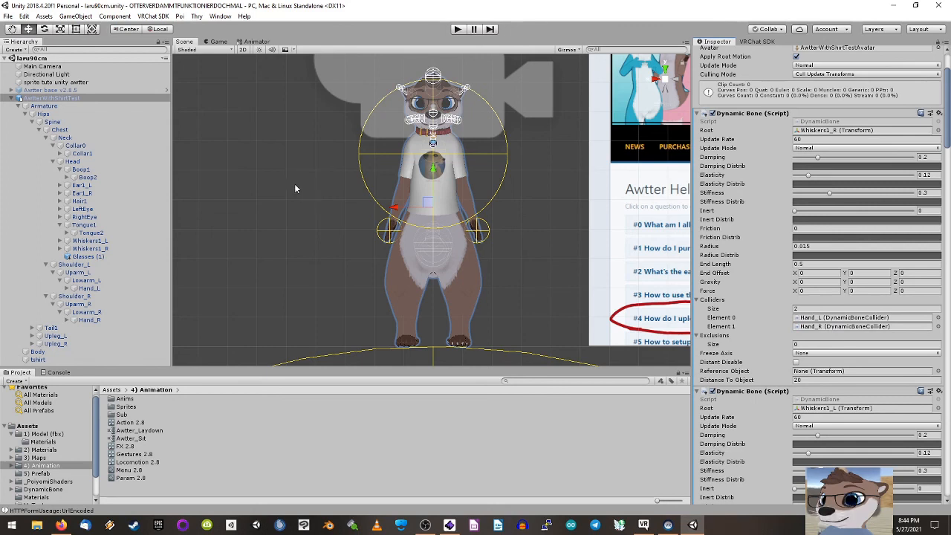
click(18, 106)
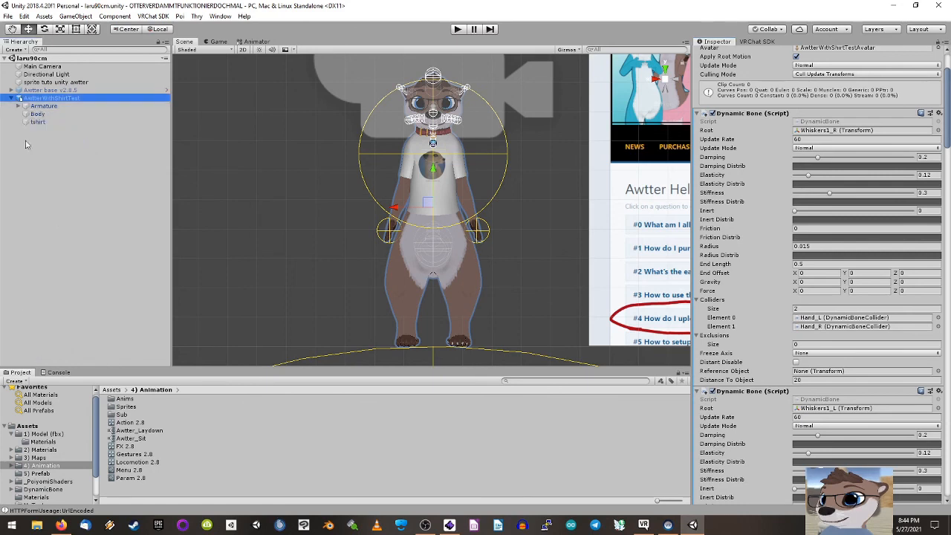
click(57, 200)
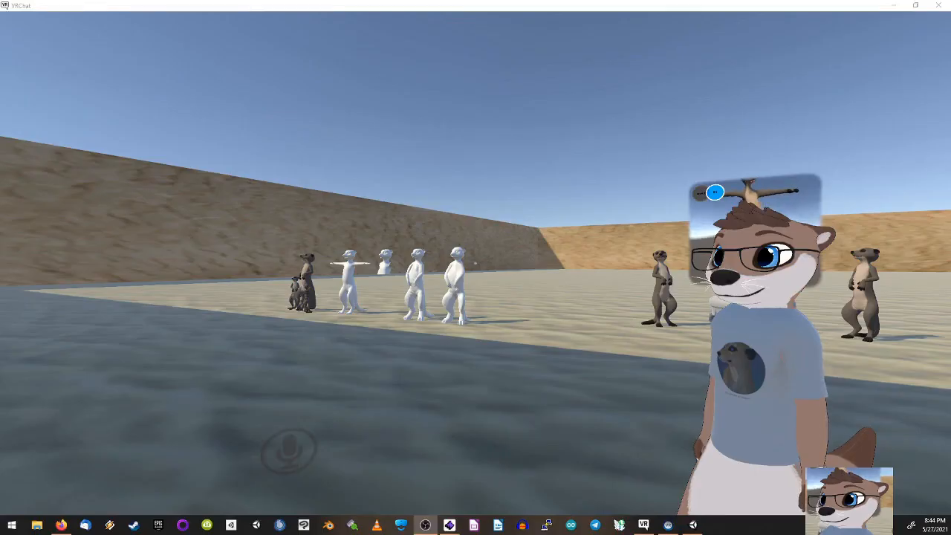
Step: Switch to VRChat, walk the avatar up close to the mirror and toggle the microphone on and off
key(w)
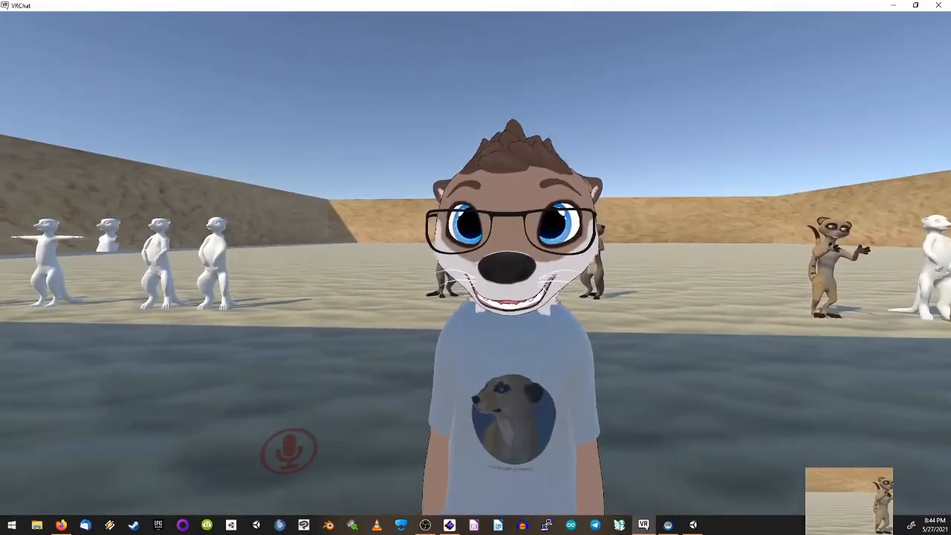
key(v)
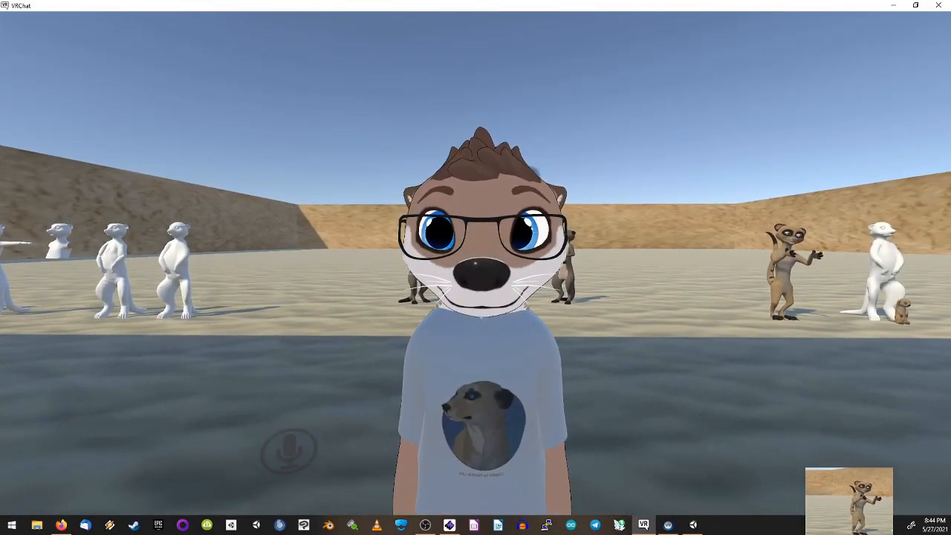
key(v)
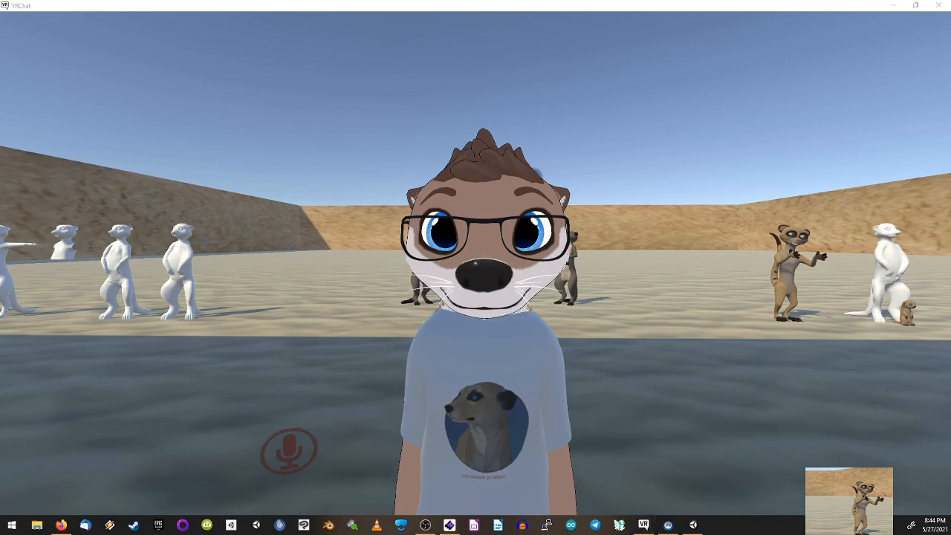
key(v)
key(v)
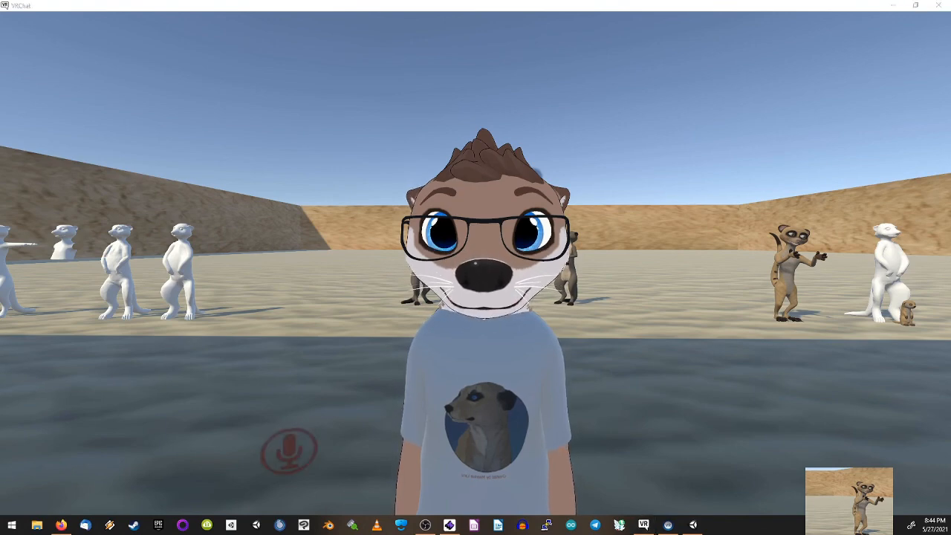